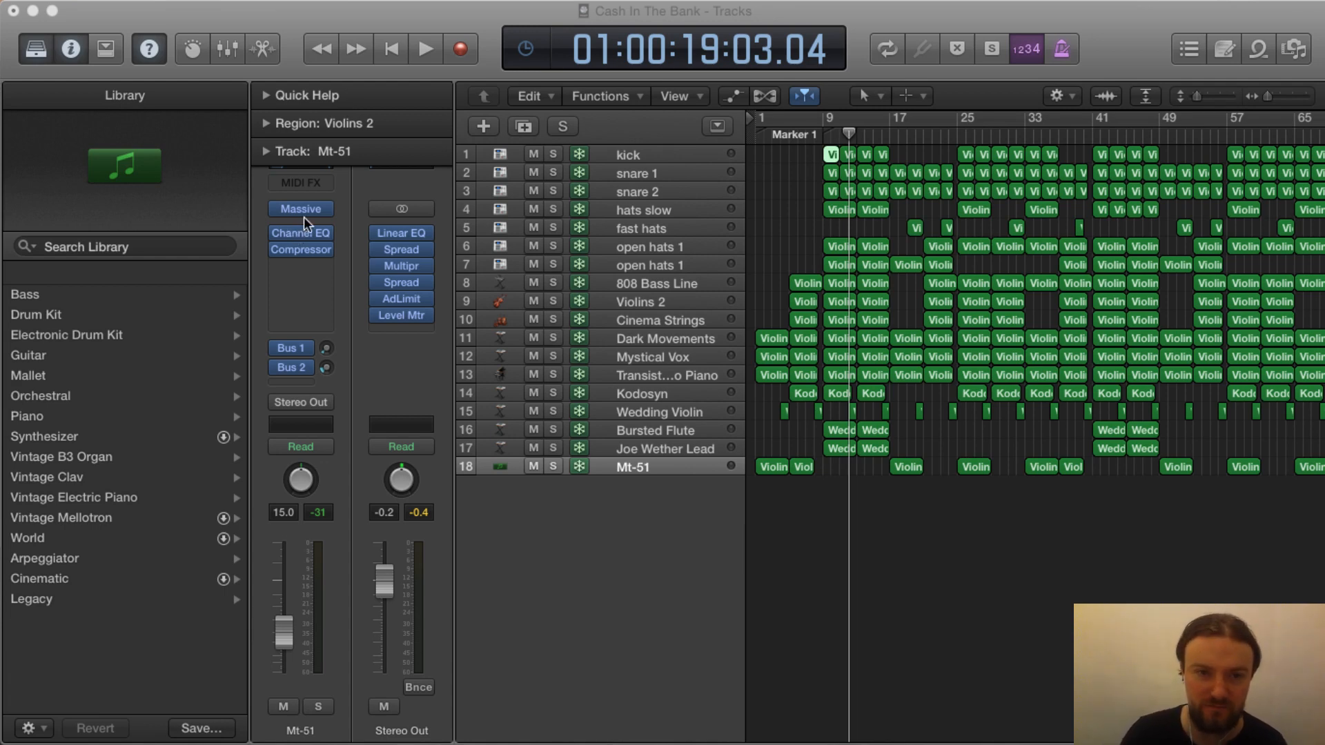
Show the Mt-51 track's Bus 2 reverb channel, and play the full arrangement from the beginning through the opening bars
click(326, 348)
drag(326, 368, 327, 386)
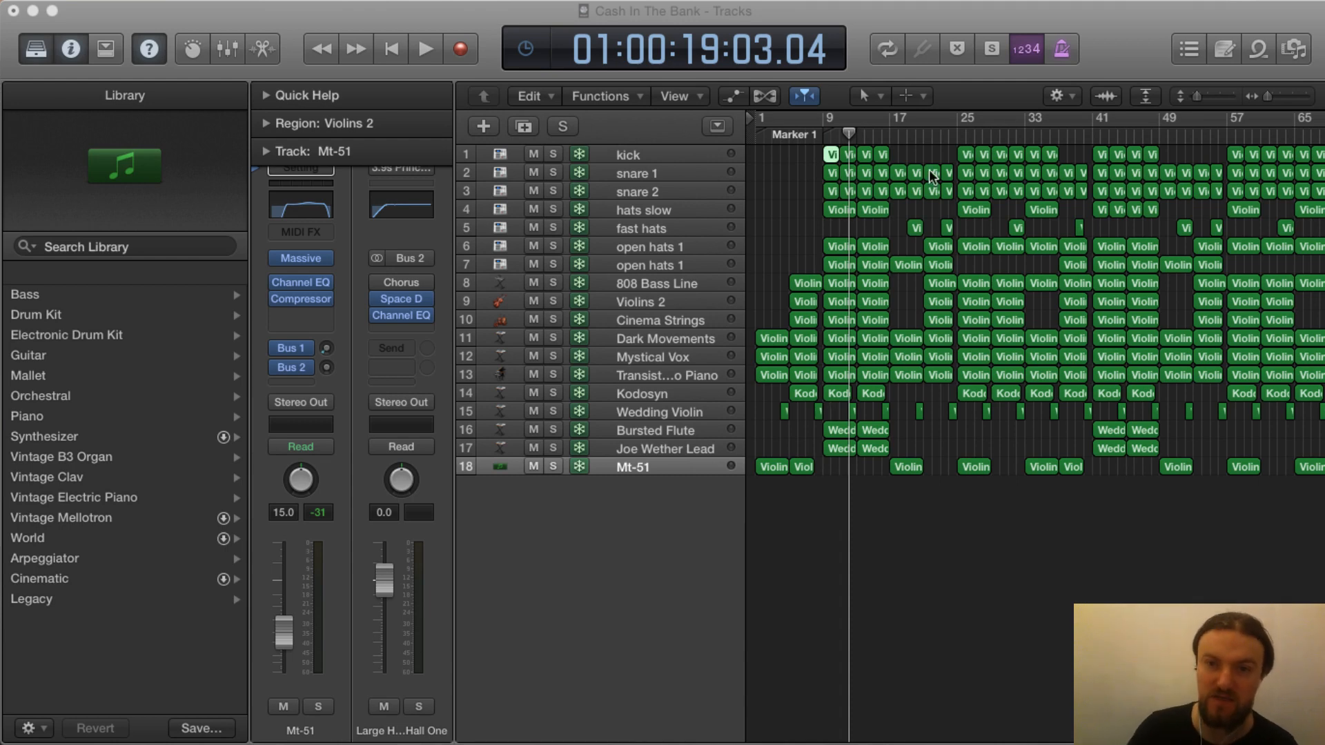
click(757, 137)
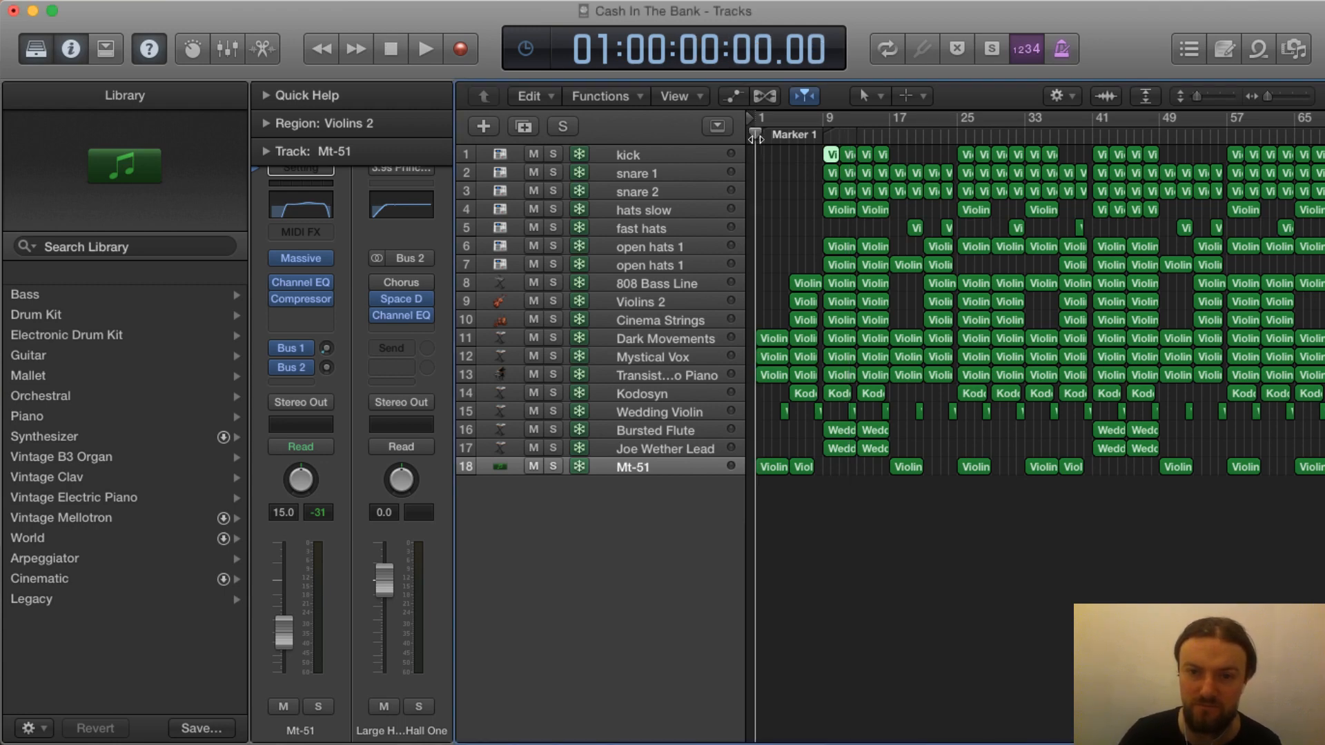
key(space)
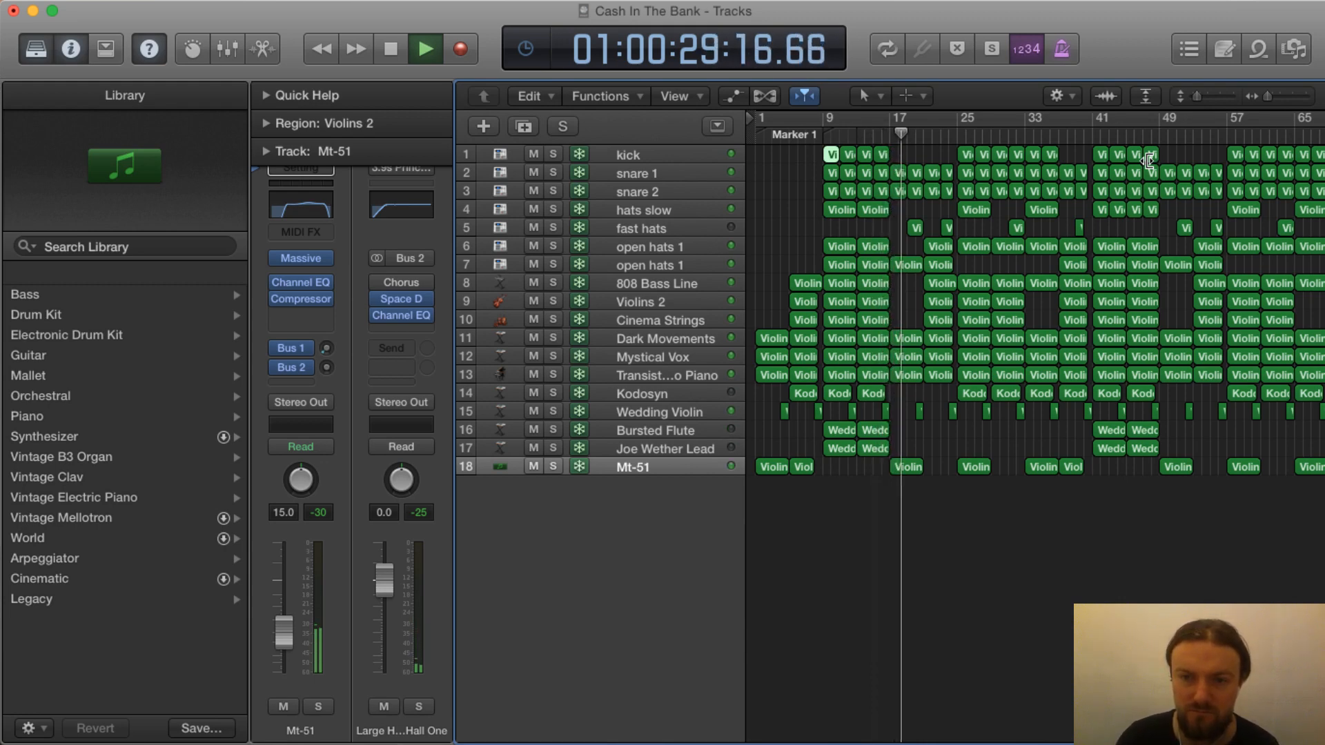
key(space)
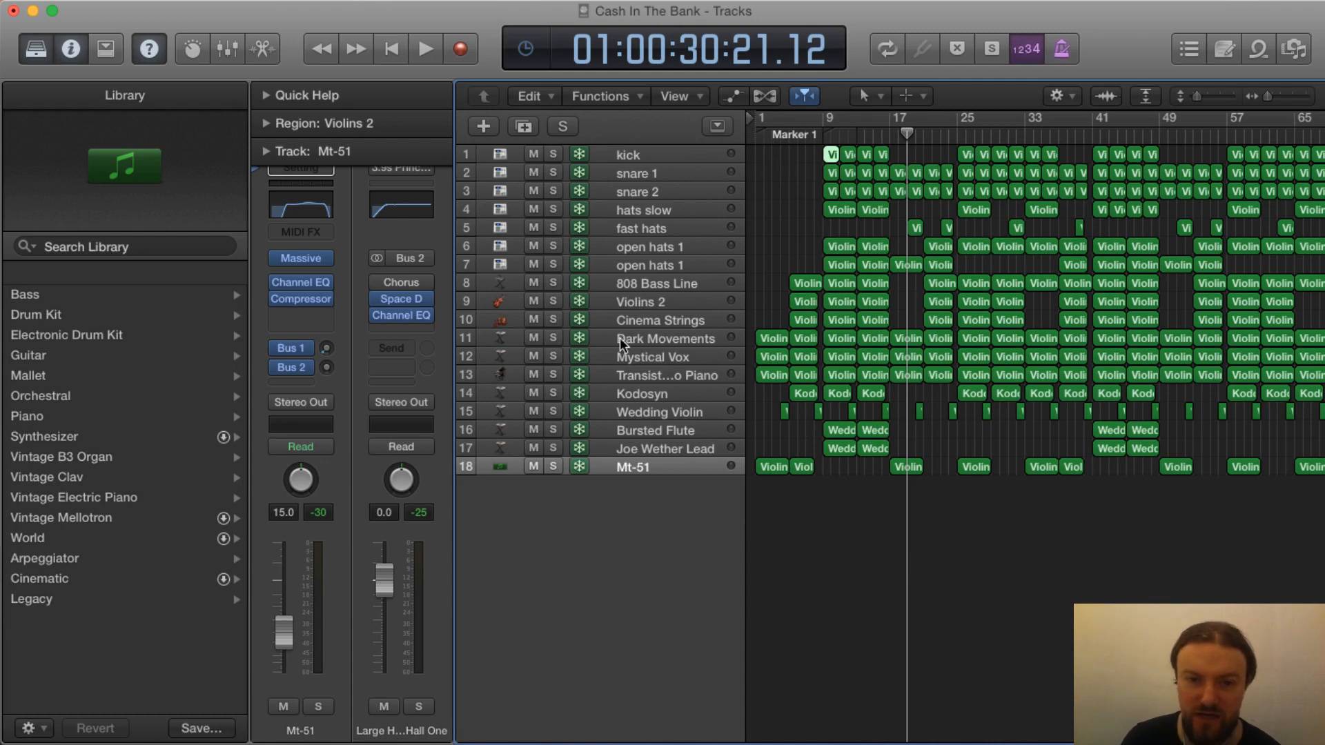
Solo the Transistor Piano, Mystical Vox and Dark Movements tracks and listen to them together from the beginning
click(553, 374)
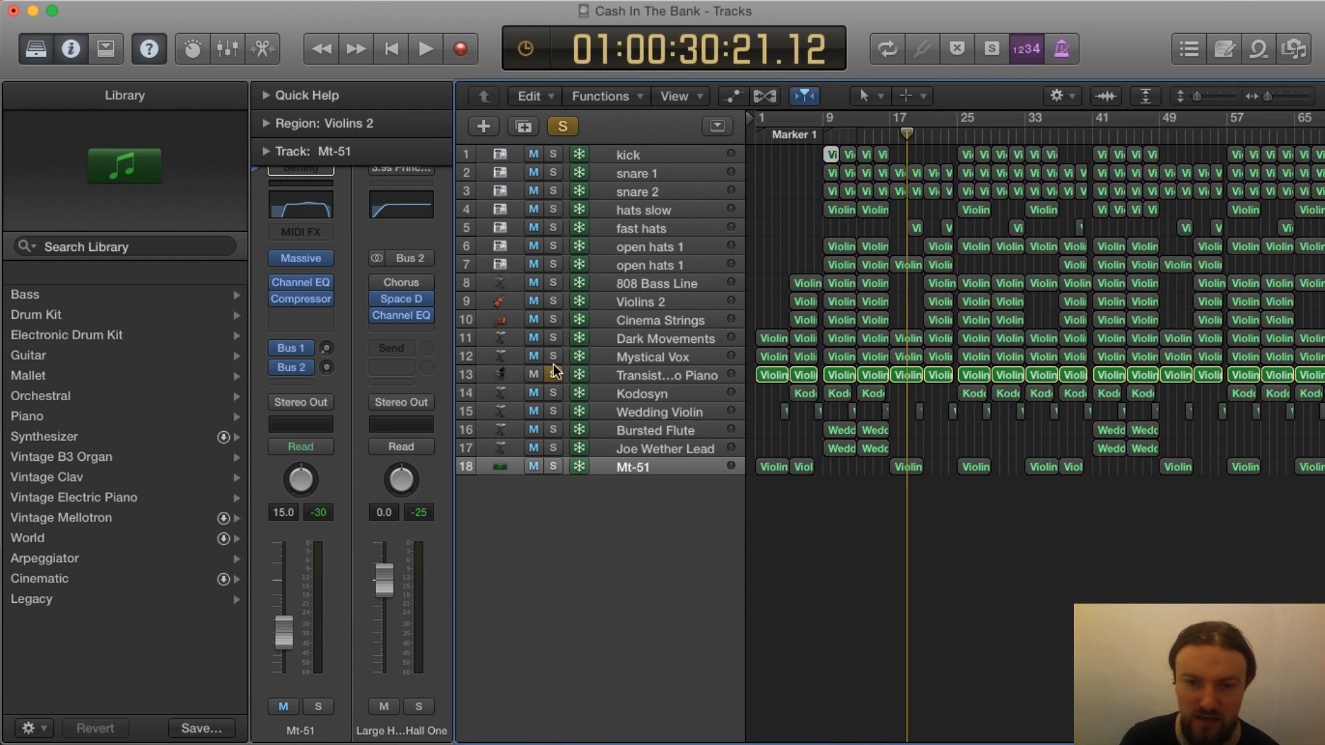
click(553, 356)
click(553, 337)
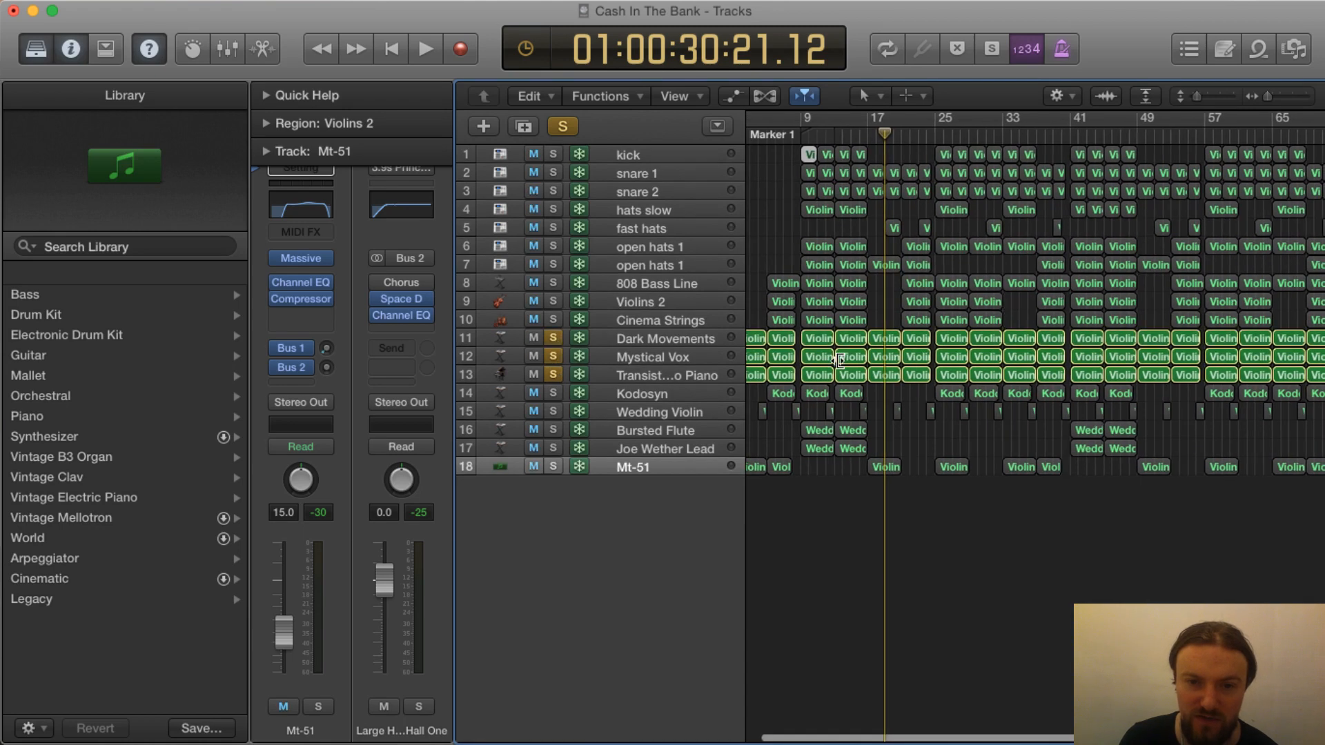
scroll(838, 364, left, 2)
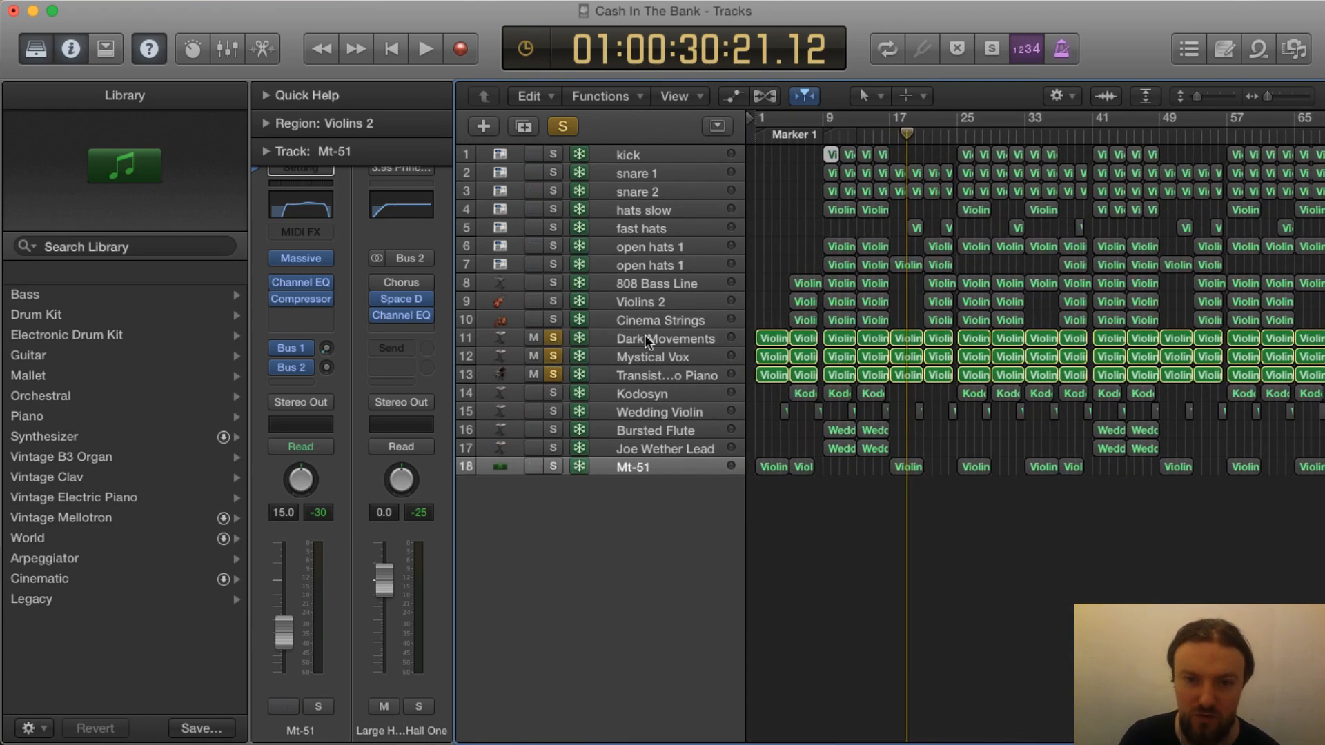
click(753, 136)
key(space)
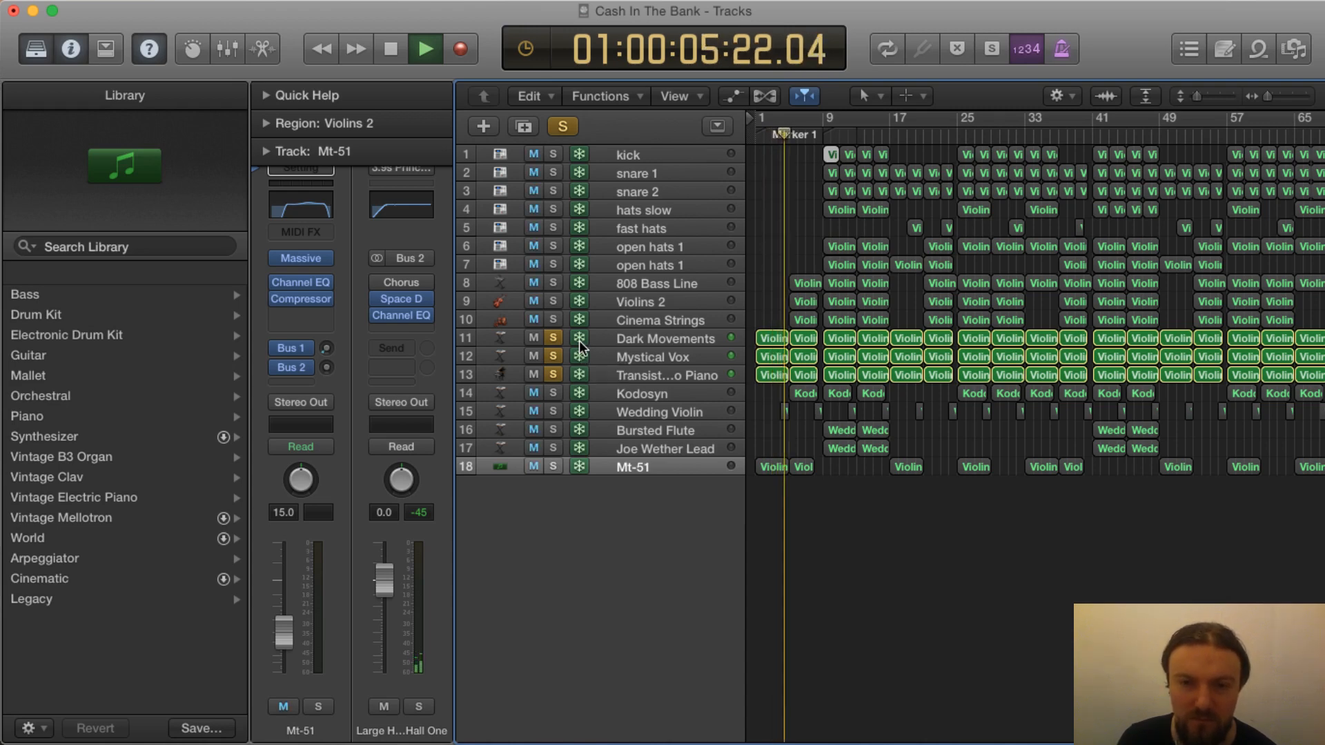
key(space)
Unsolo the Transistor Piano and Mystical Vox tracks and select the Dark Movements track
click(553, 375)
click(553, 356)
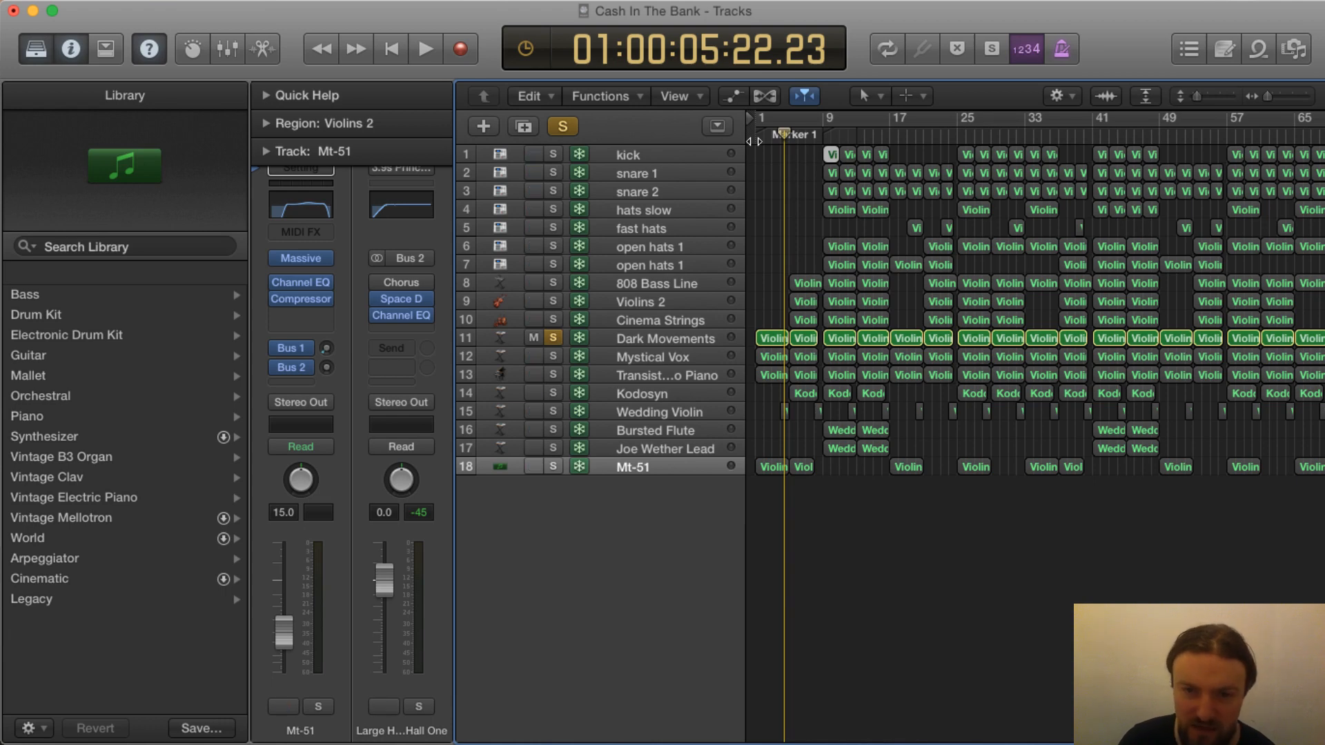
click(670, 338)
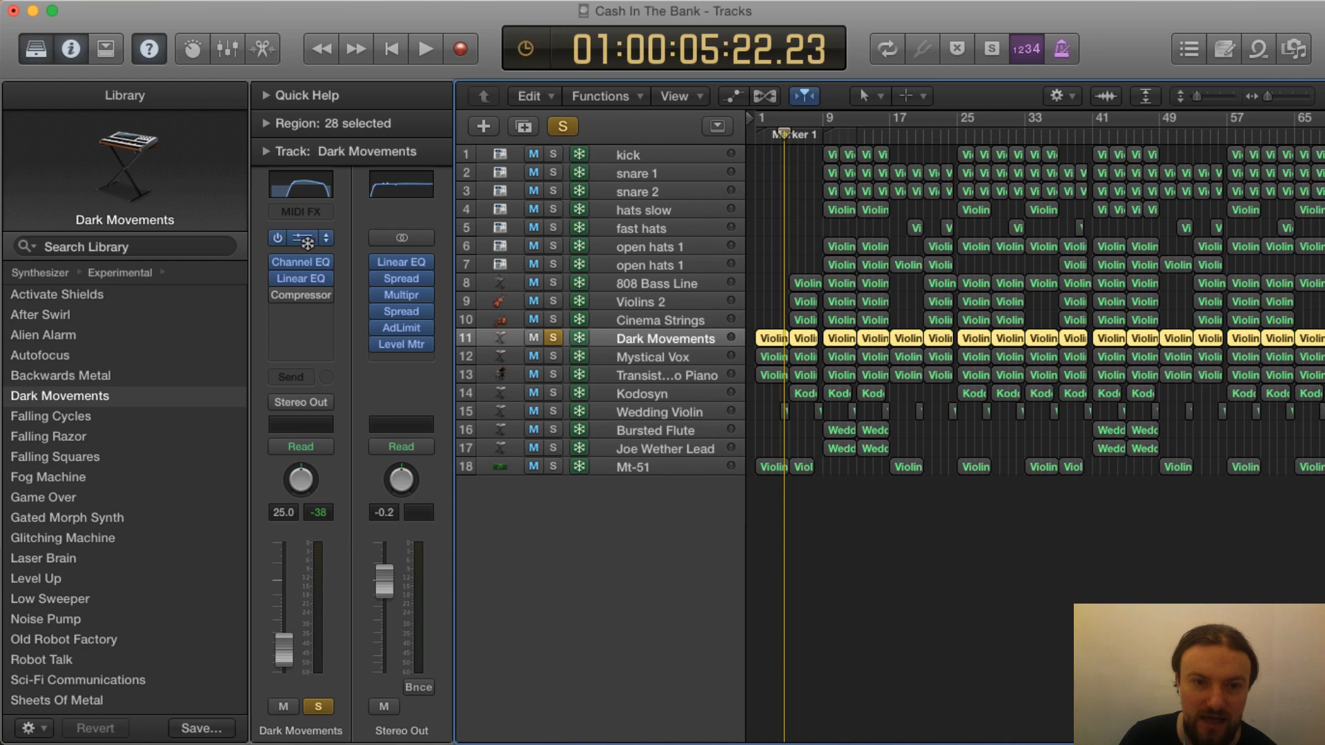
Duplicate the Dark Movements track with its settings and copy the first Violins 2 region onto the new track
click(529, 125)
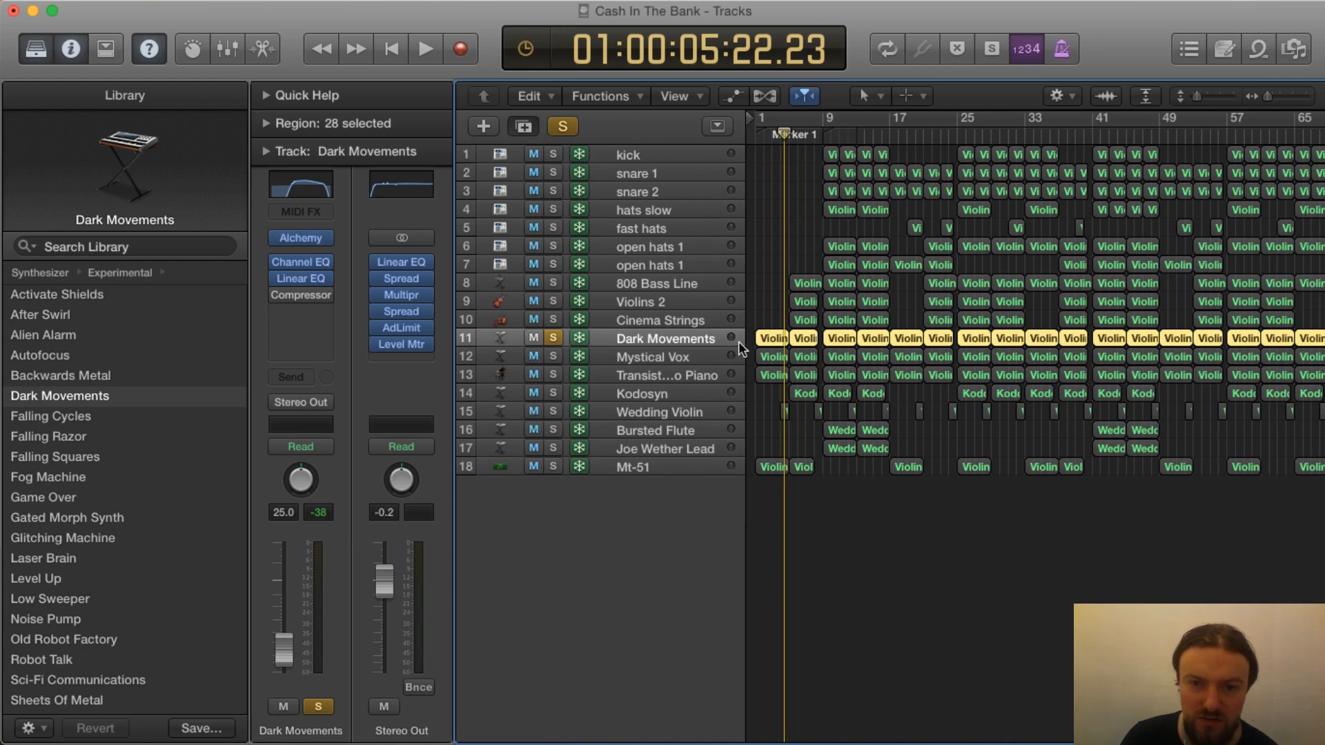
click(769, 340)
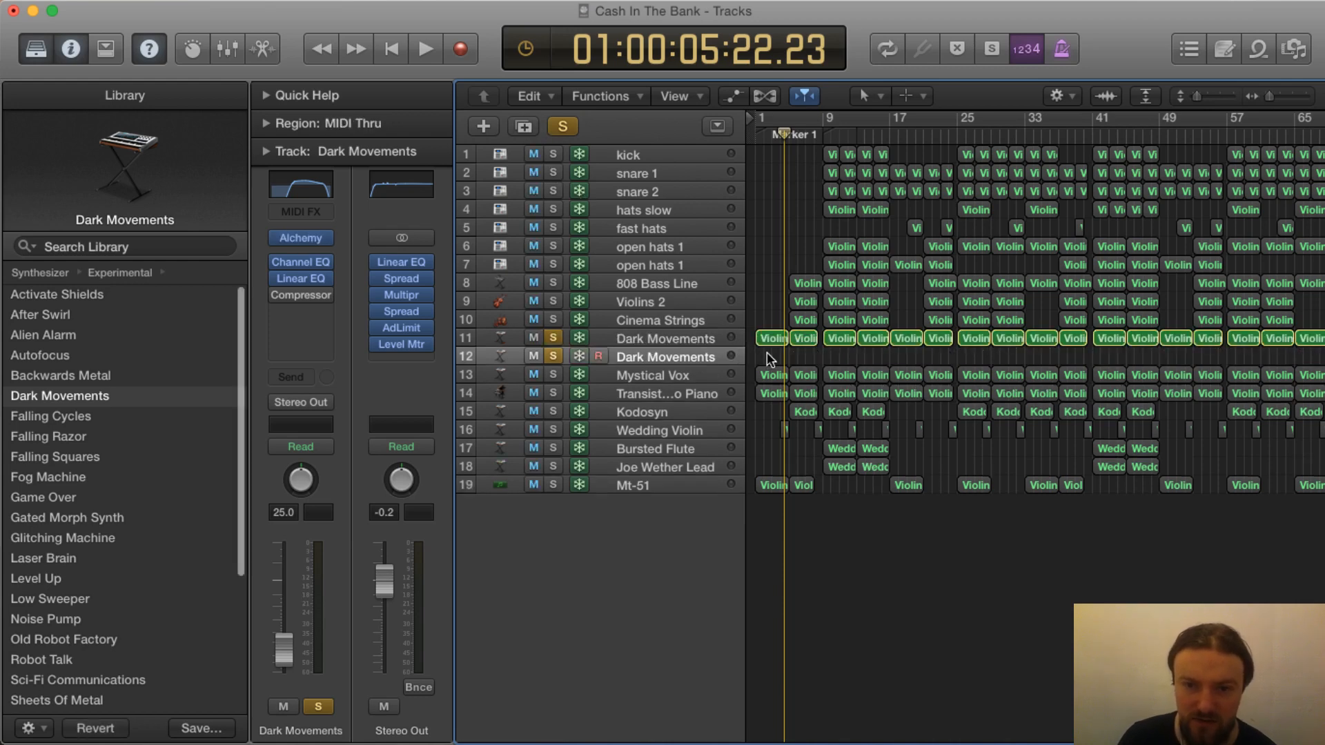
drag(777, 348, 771, 355)
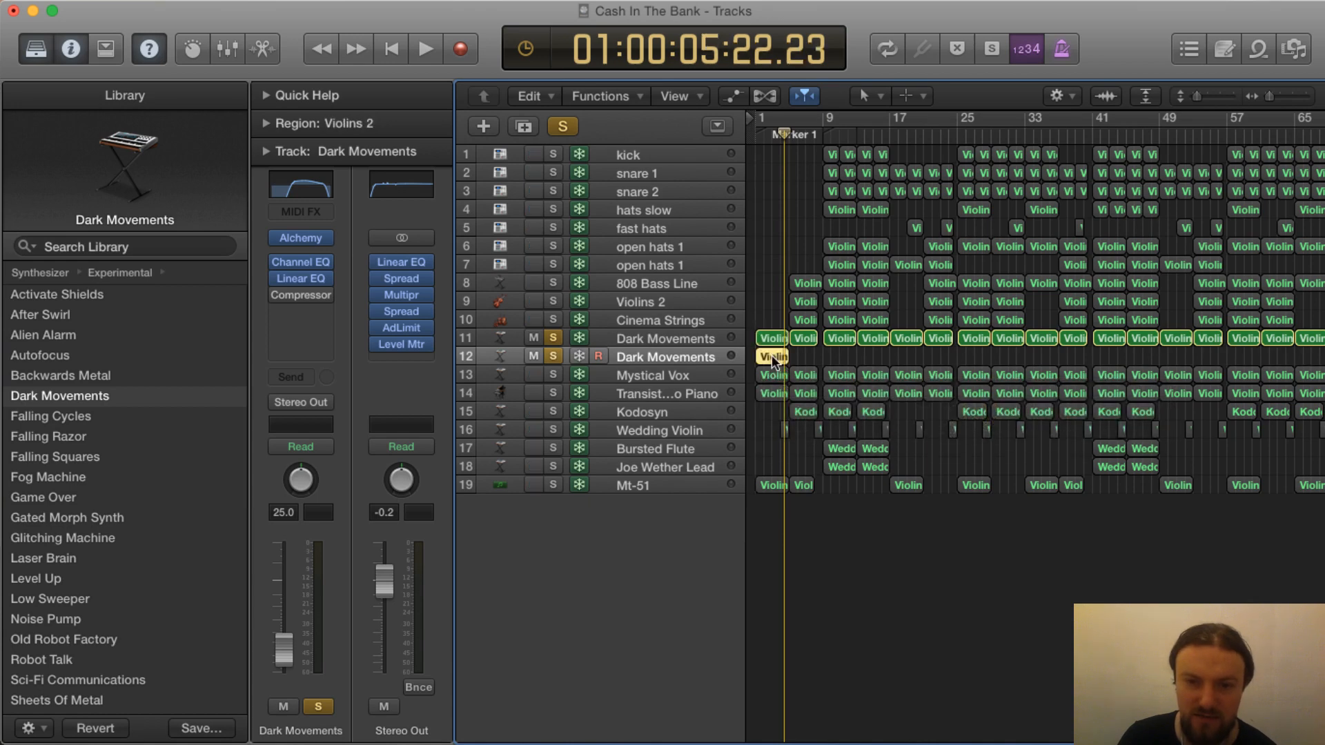
Open the copied Violins 2 region in the Piano Roll with all its notes in view, and examine the Alchemy preset
double_click(769, 352)
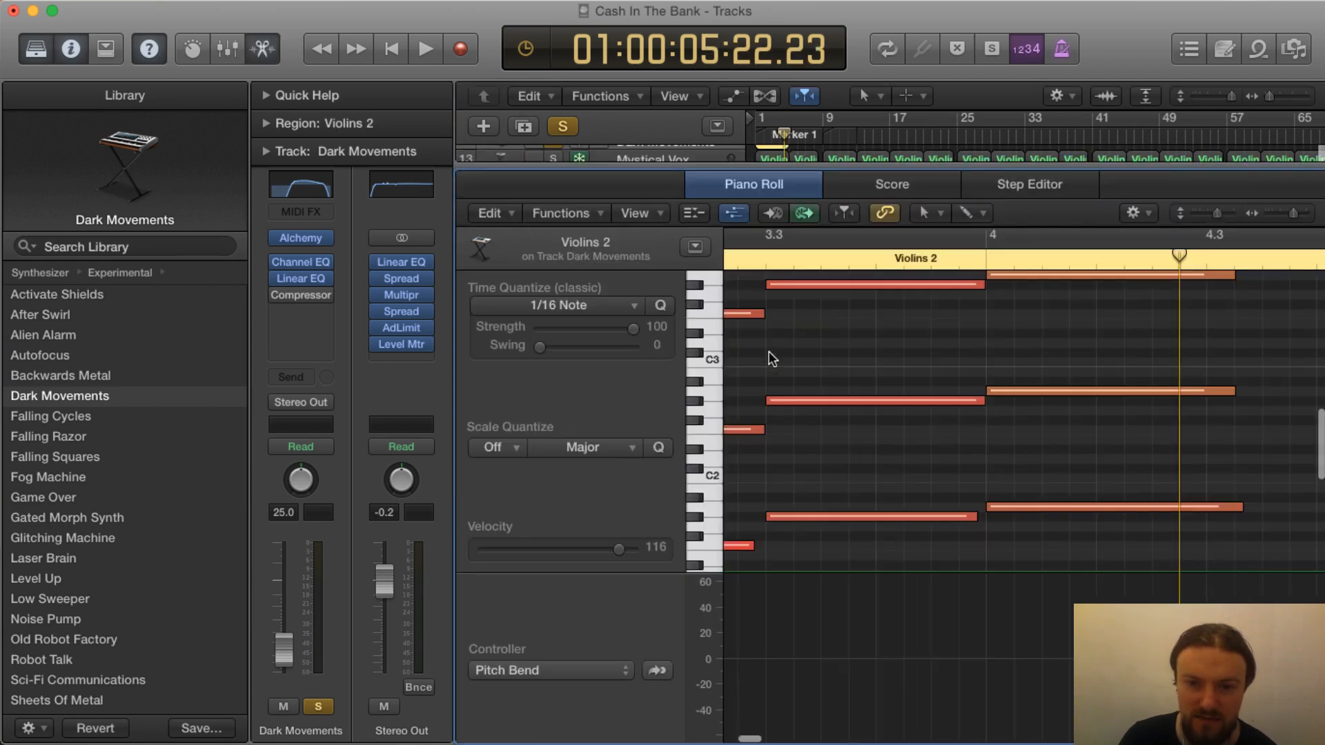
drag(1295, 218, 1281, 220)
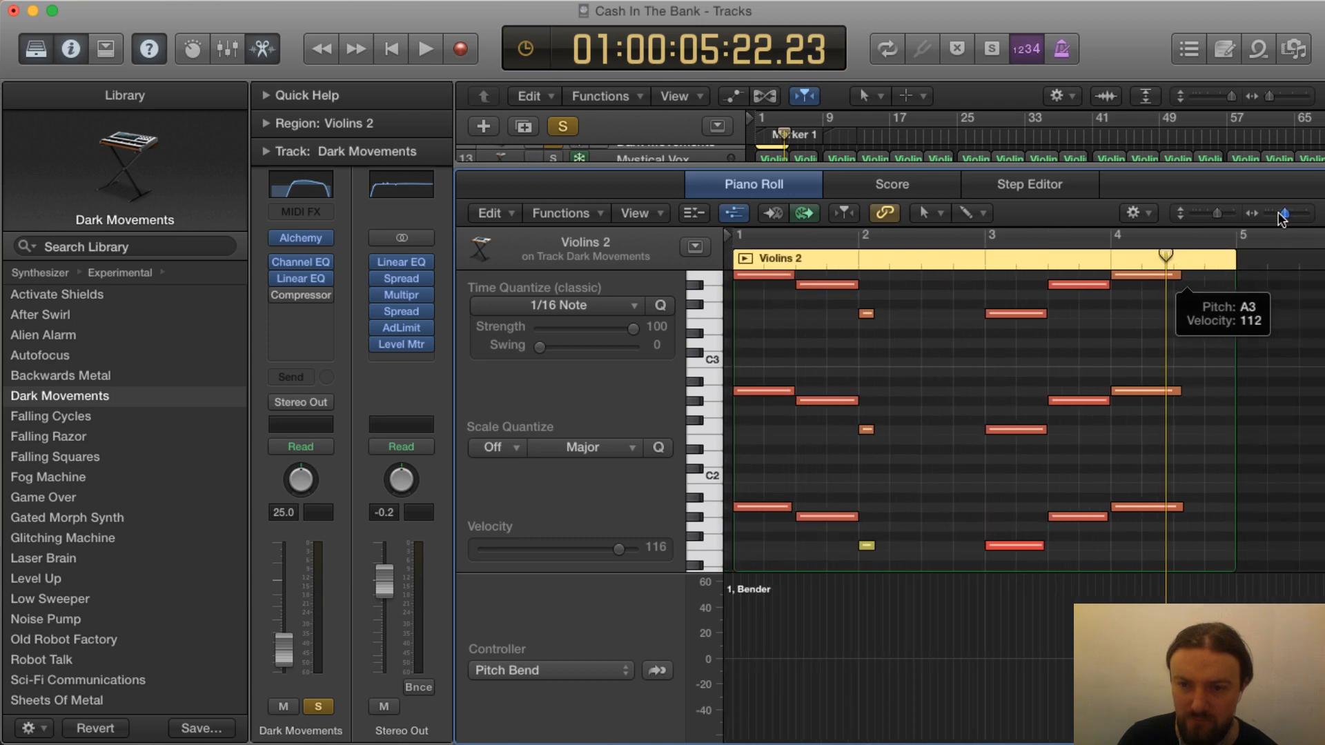
scroll(1071, 374, up, 2)
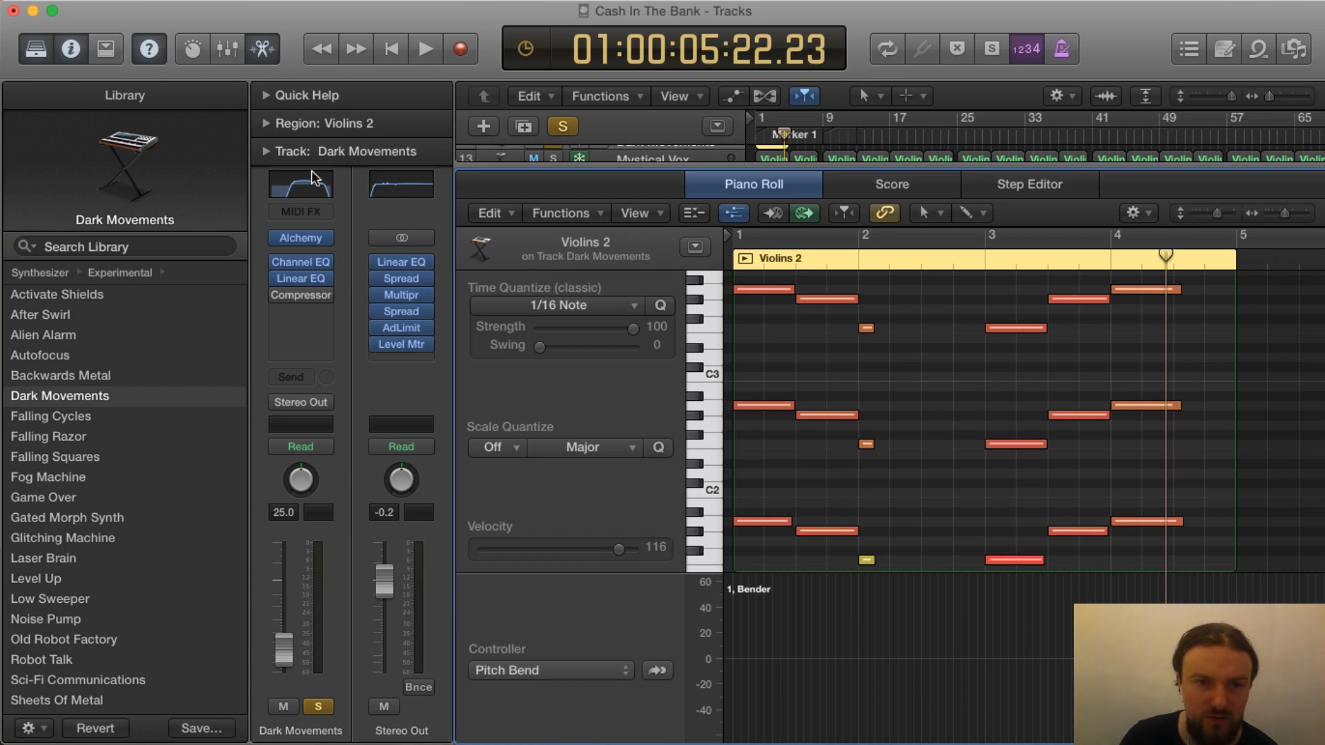
click(300, 236)
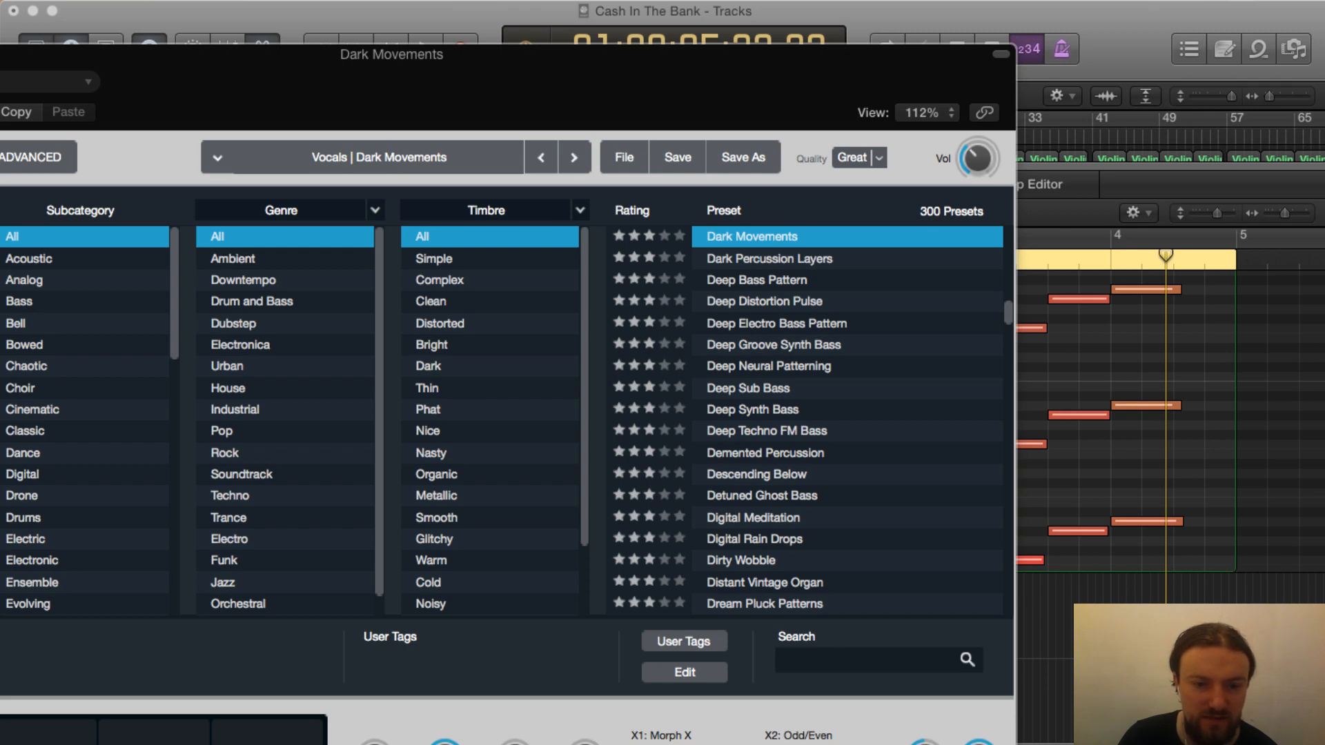
key(super+w)
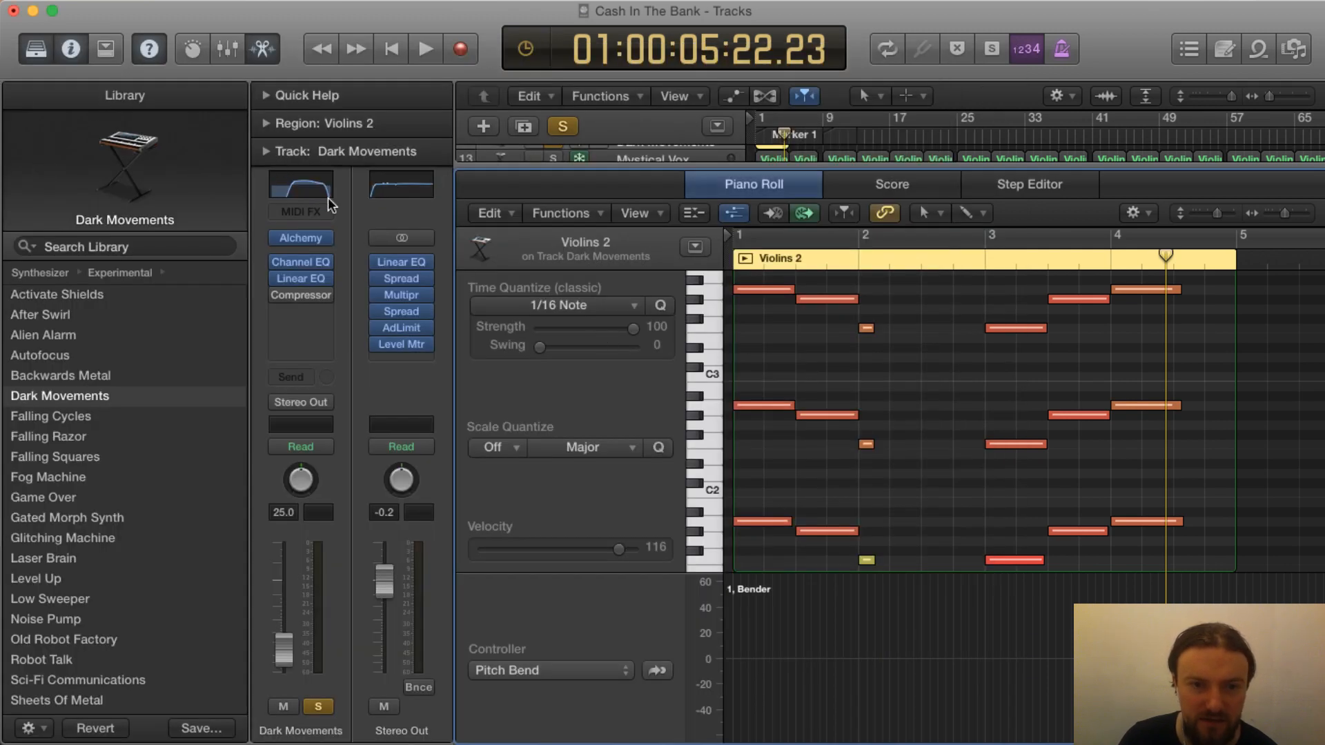
Examine the Channel EQ curve and band settings on the duplicated Dark Movements track
click(305, 190)
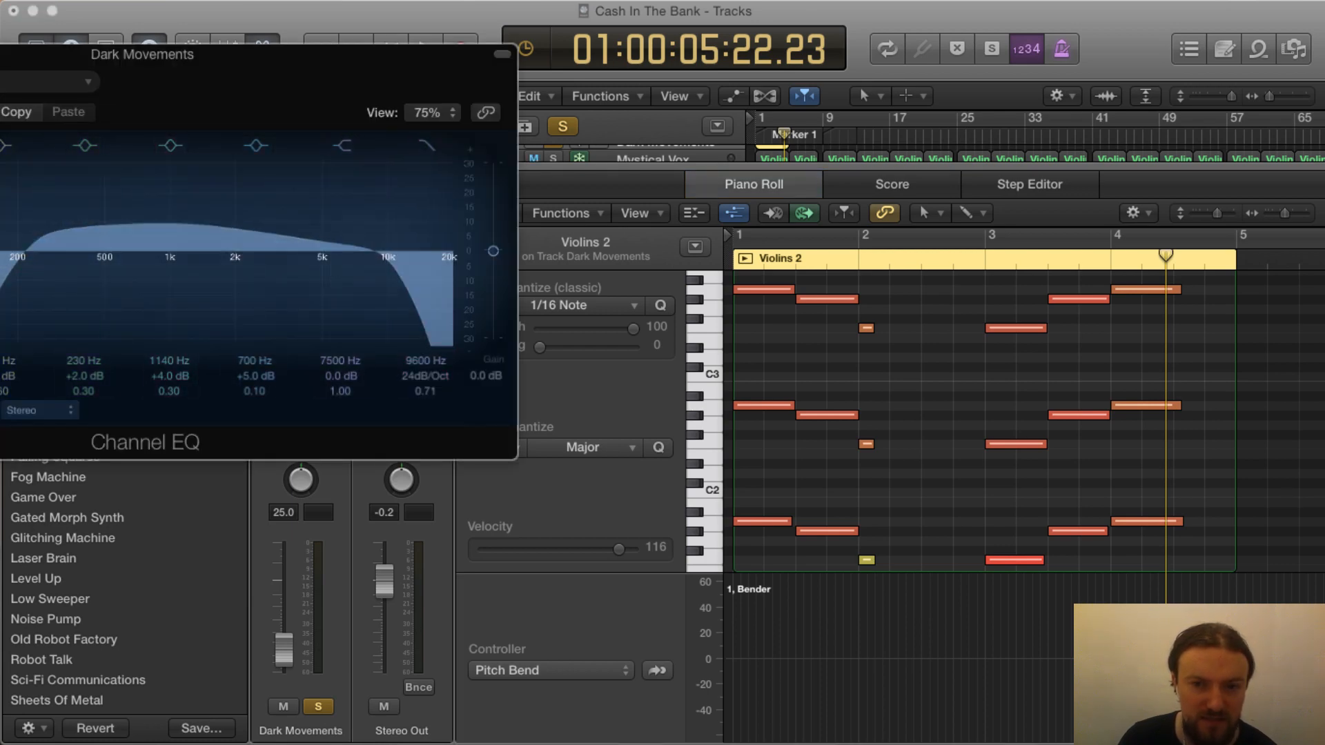
key(super+w)
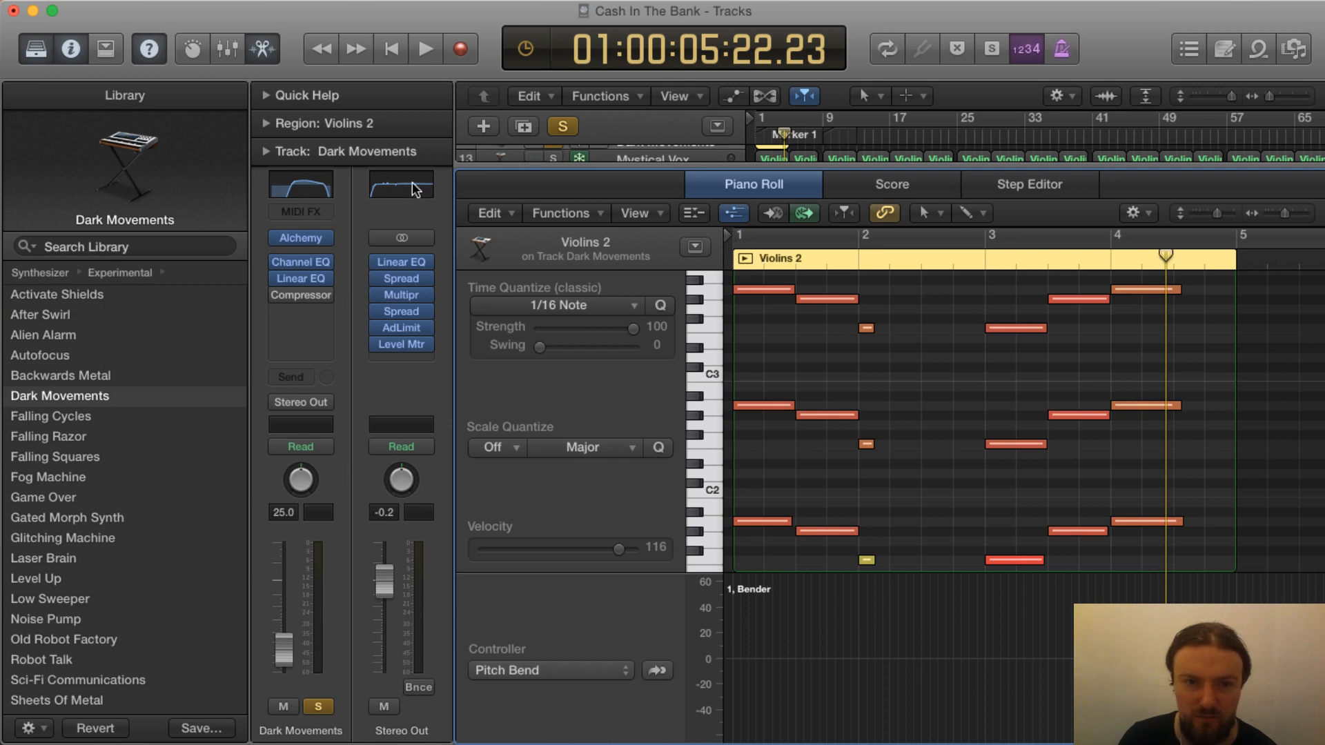
click(319, 187)
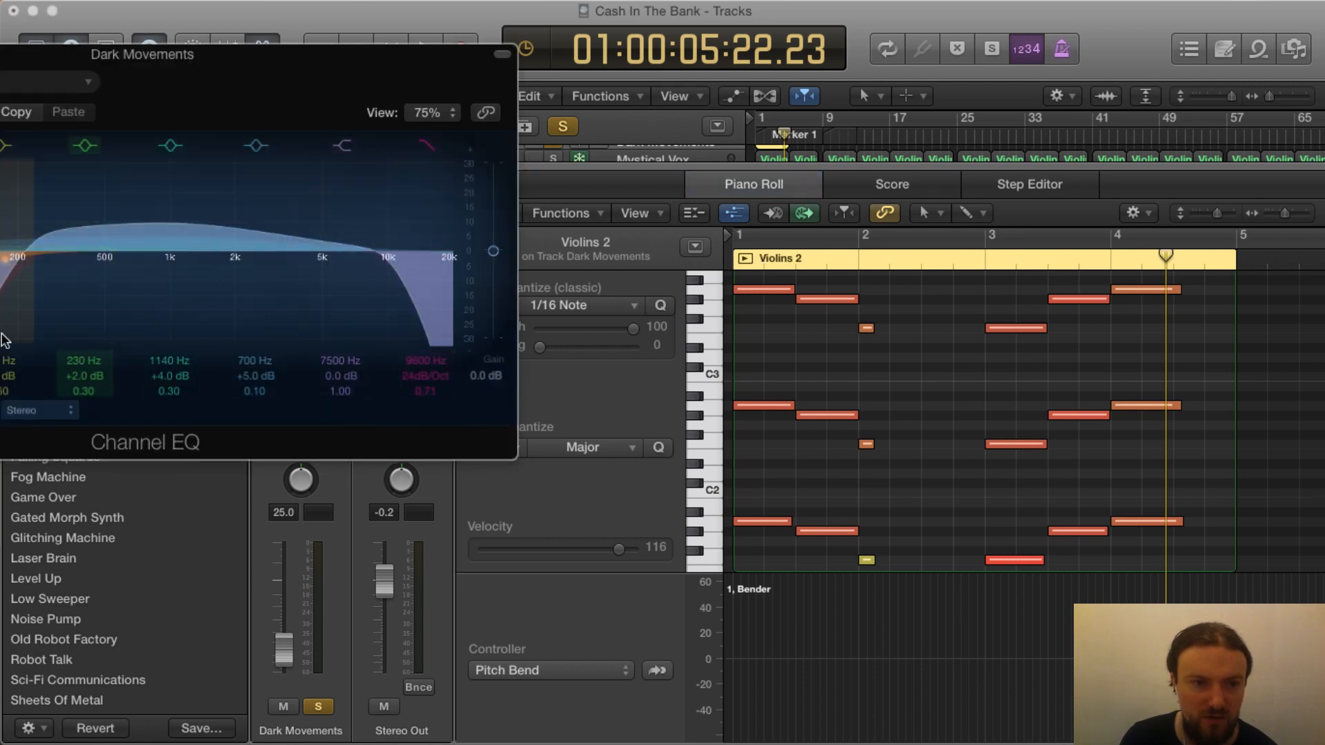
drag(62, 65, 747, 205)
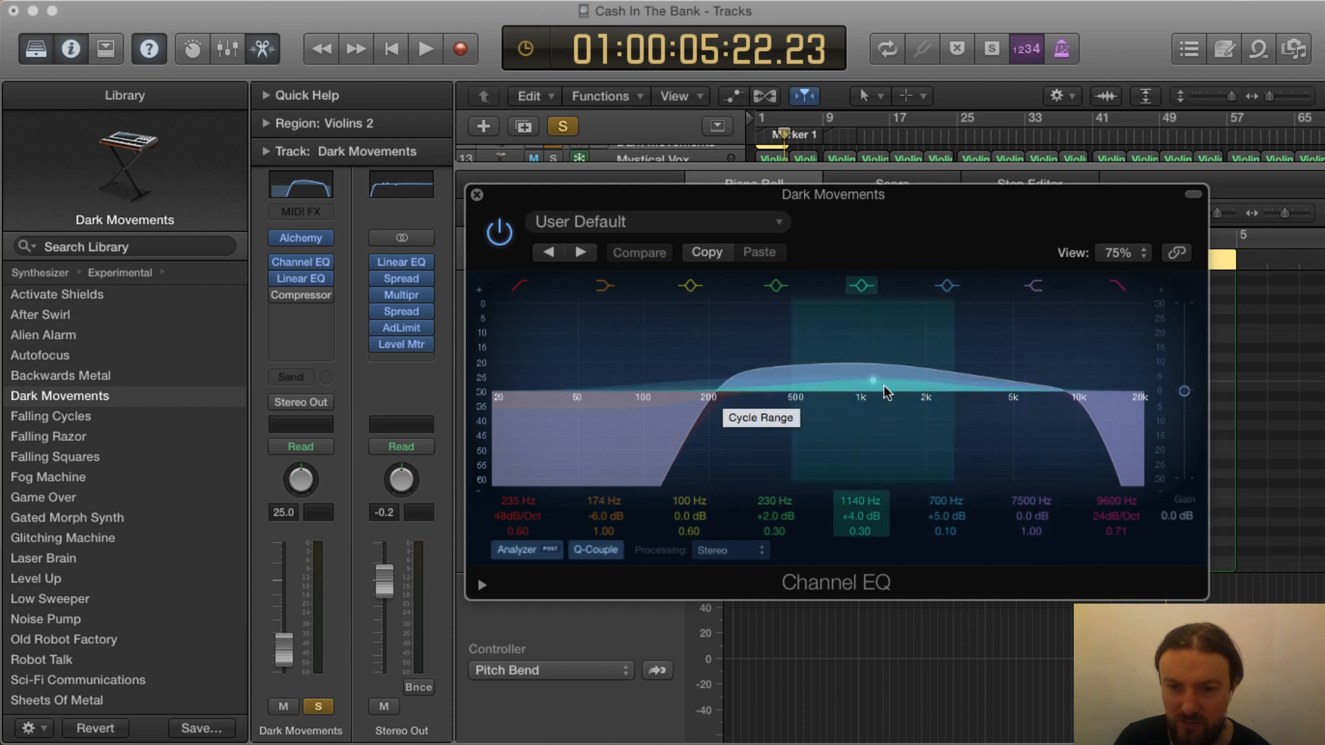
click(477, 196)
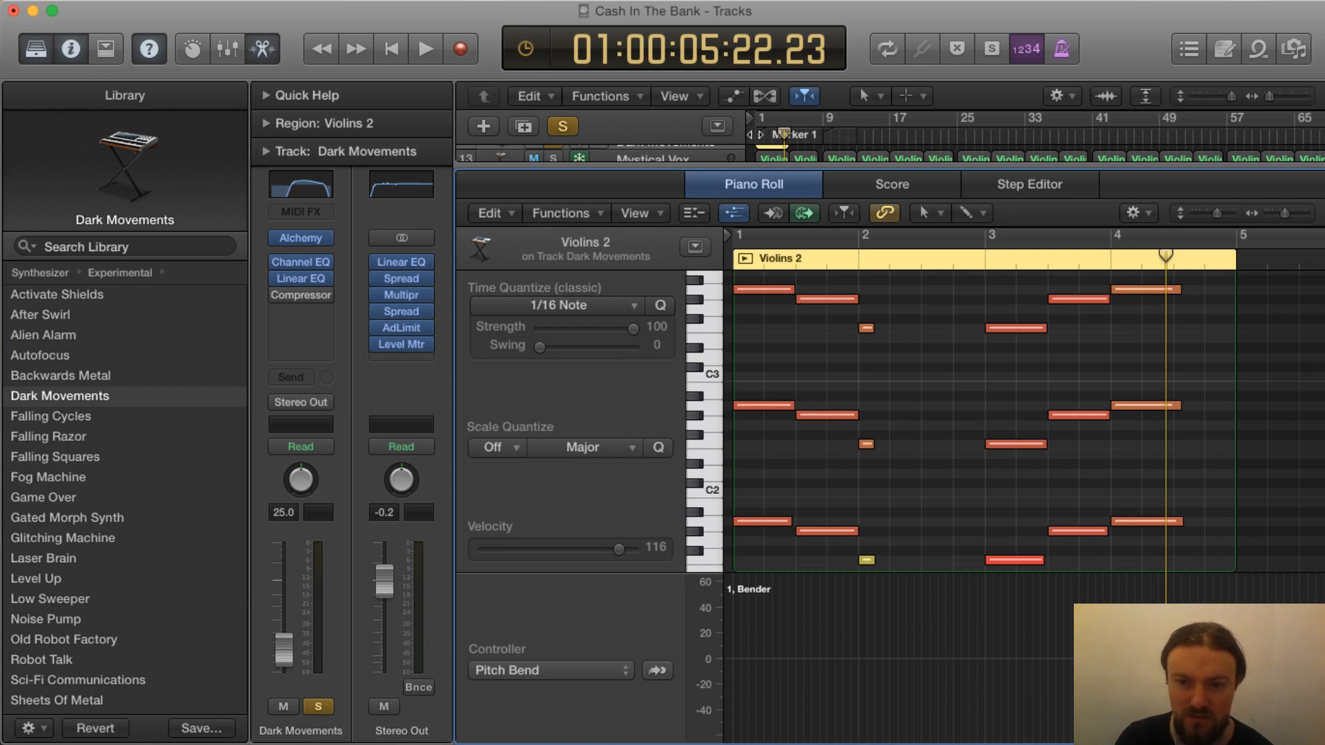
Play both soloed Dark Movements tracks from the beginning of the song and stop before bar 9
key(Return)
key(space)
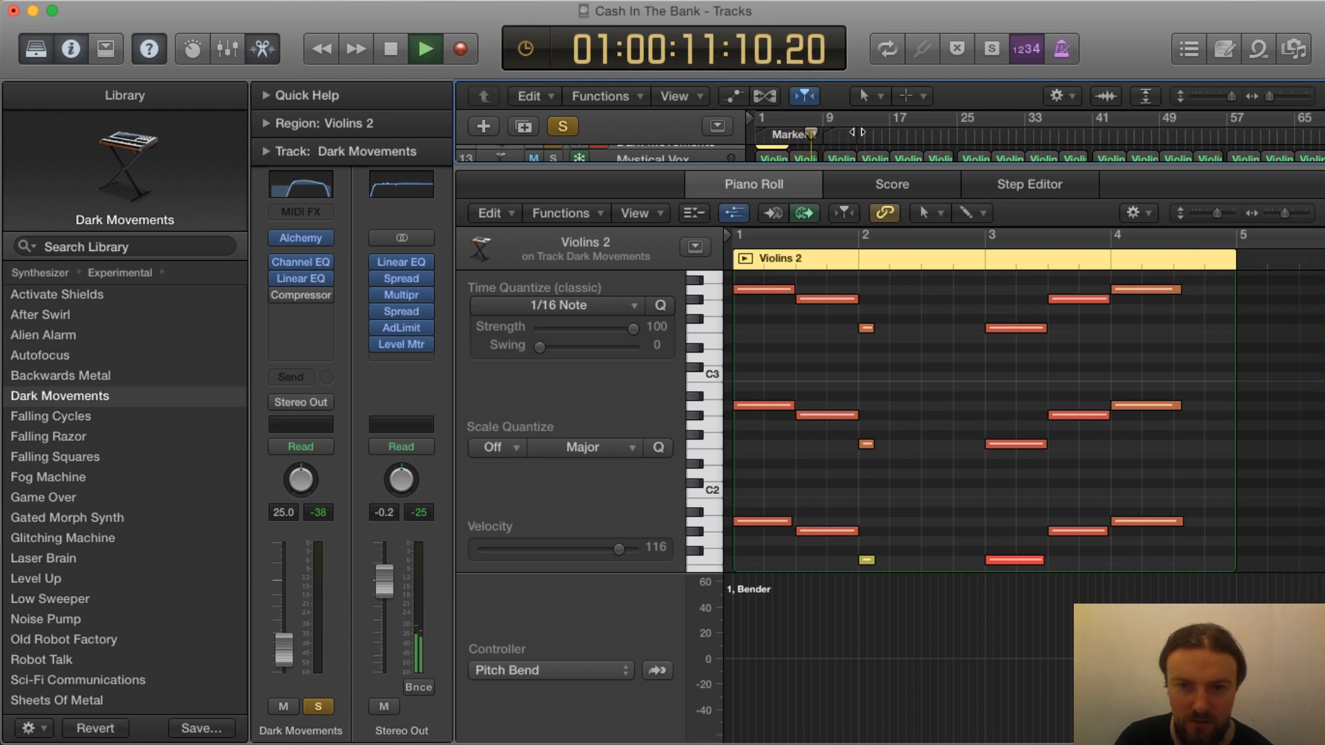
key(space)
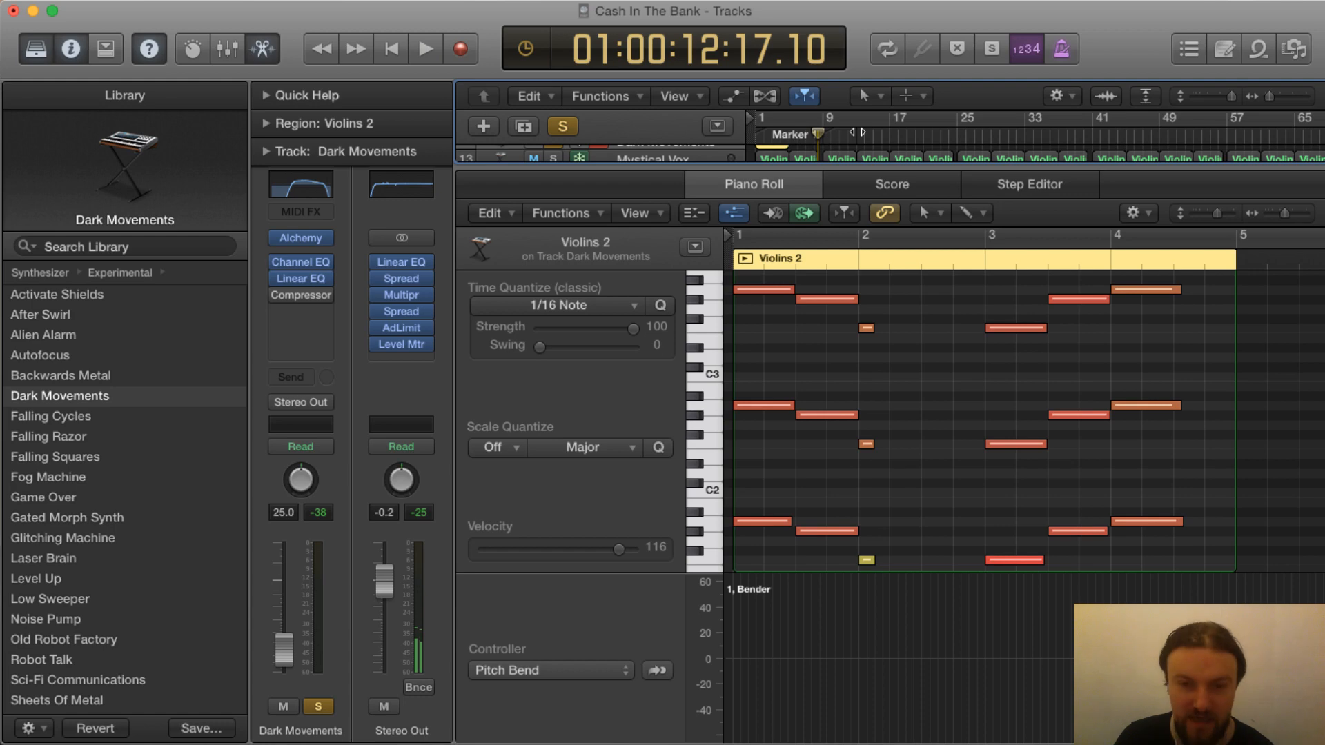
Unsolo the original Dark Movements track and play the duplicate alone from the beginning
key(x)
click(553, 203)
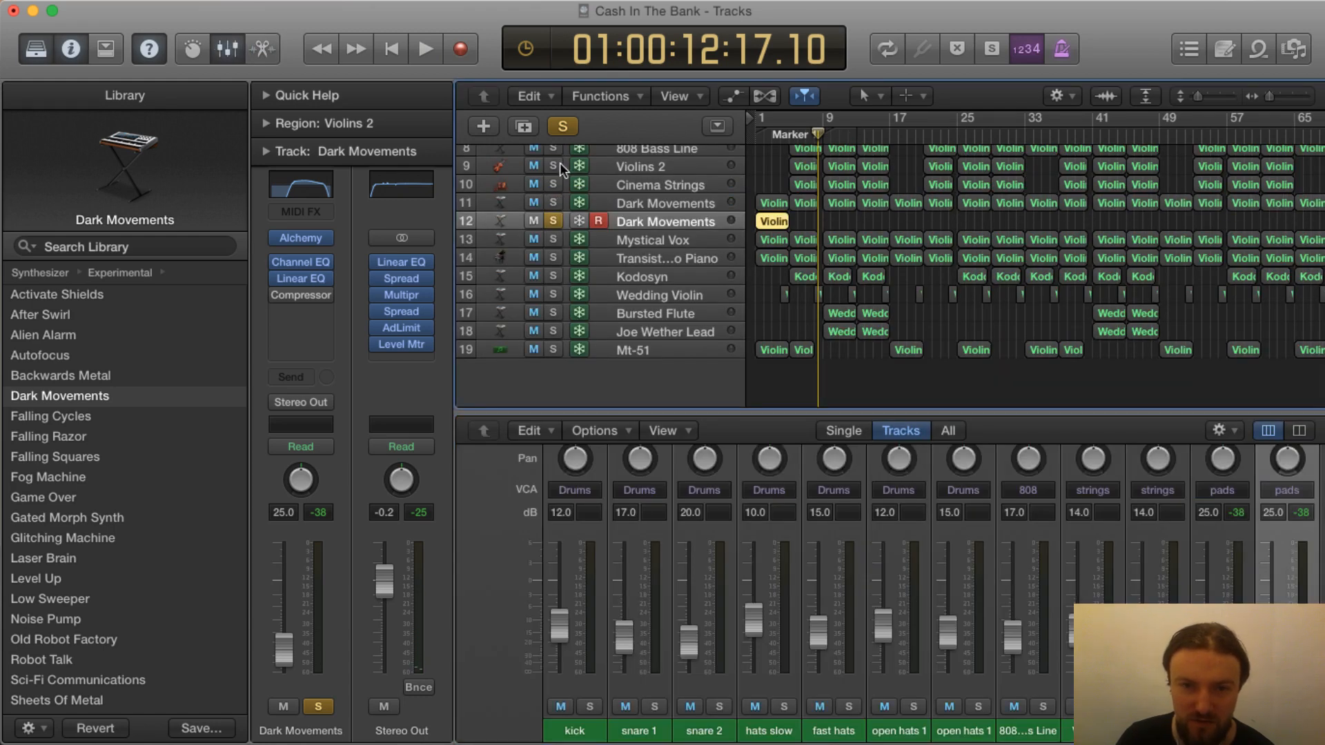
key(Return)
key(space)
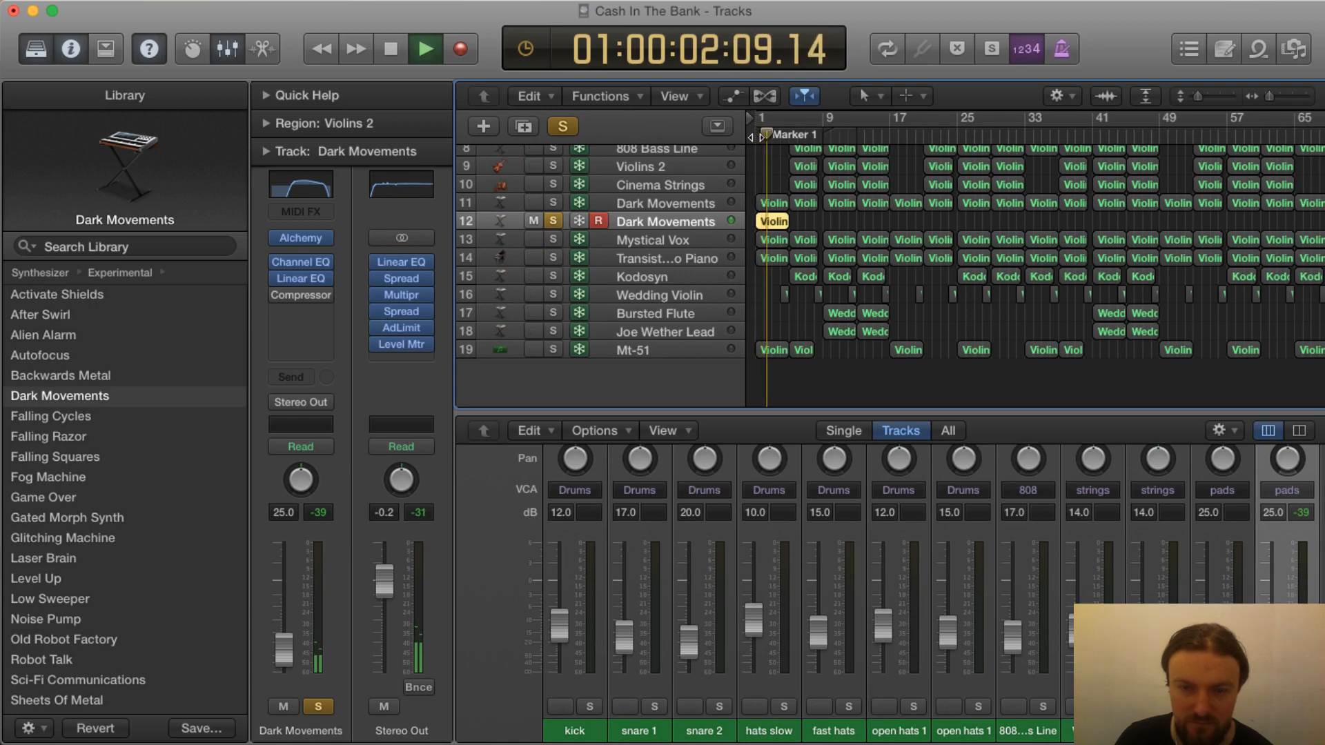
Bypass the duplicate track's Channel EQ during playback to compare the sound, and stop playback
click(308, 188)
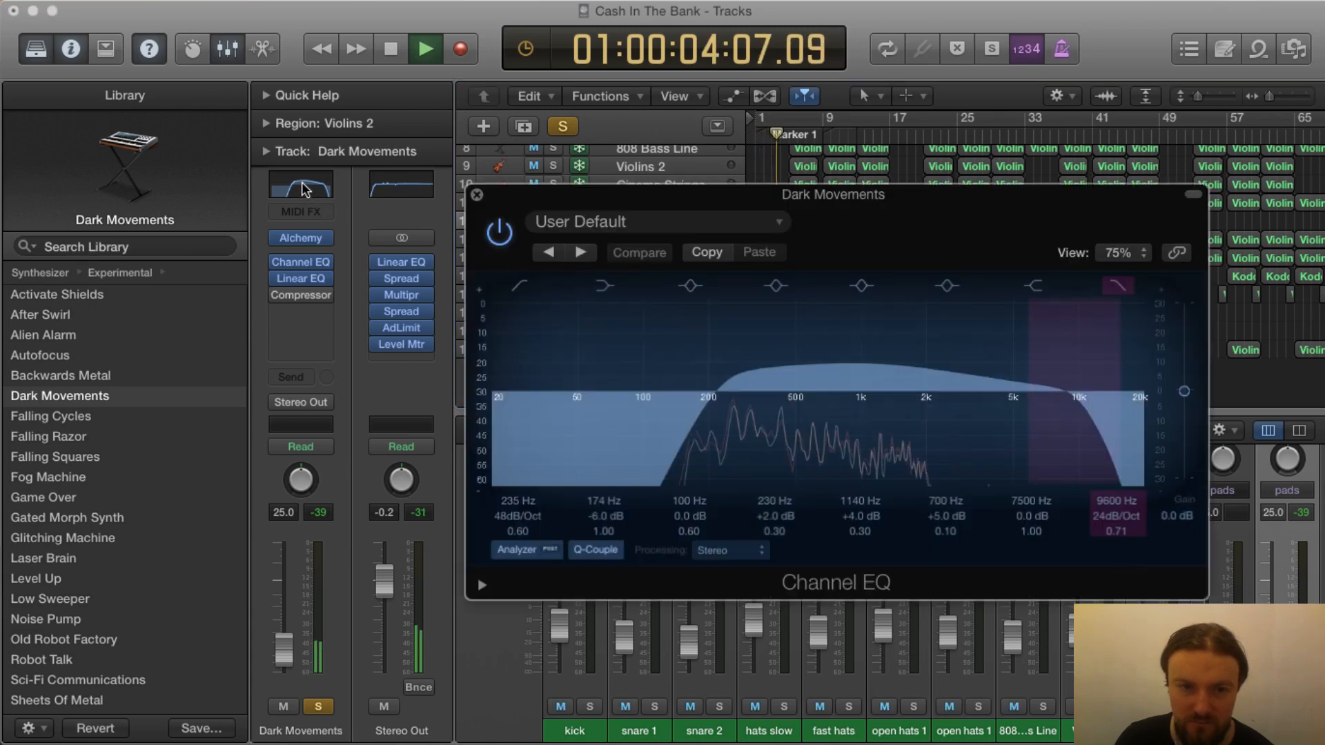
click(492, 241)
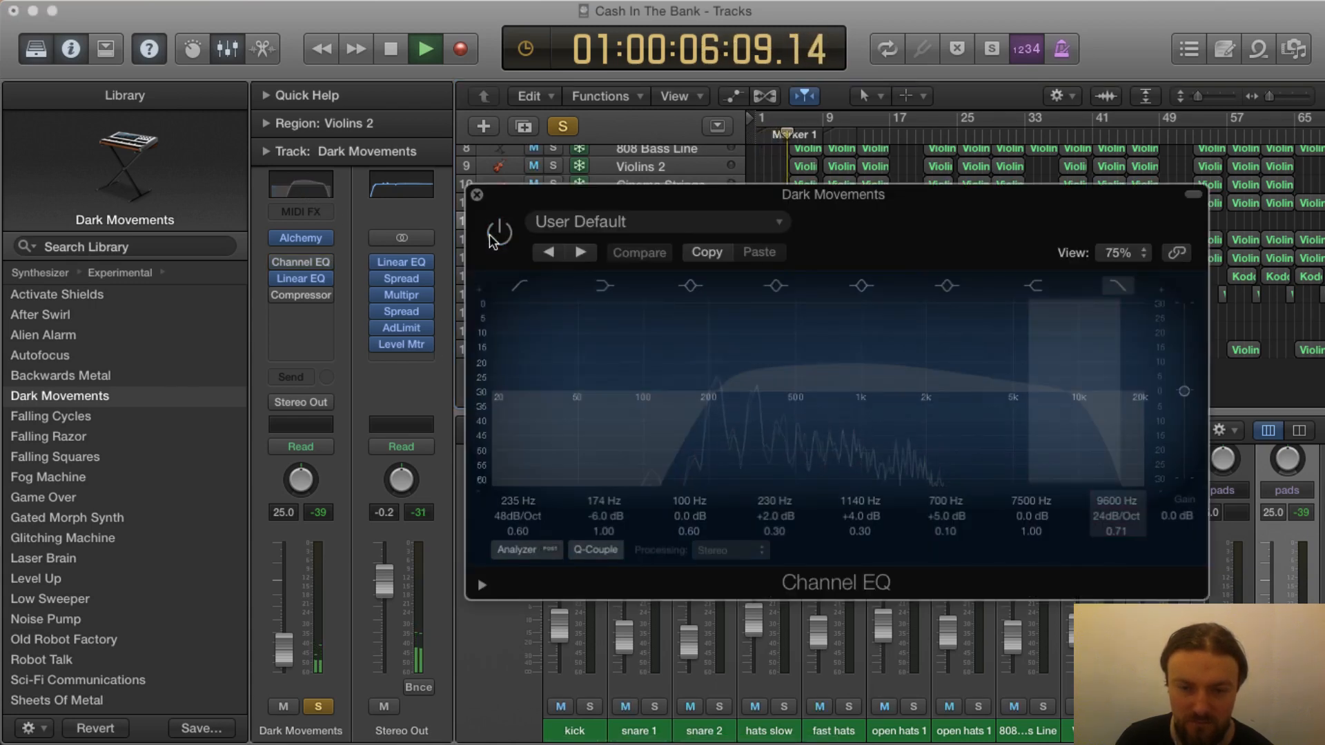
key(space)
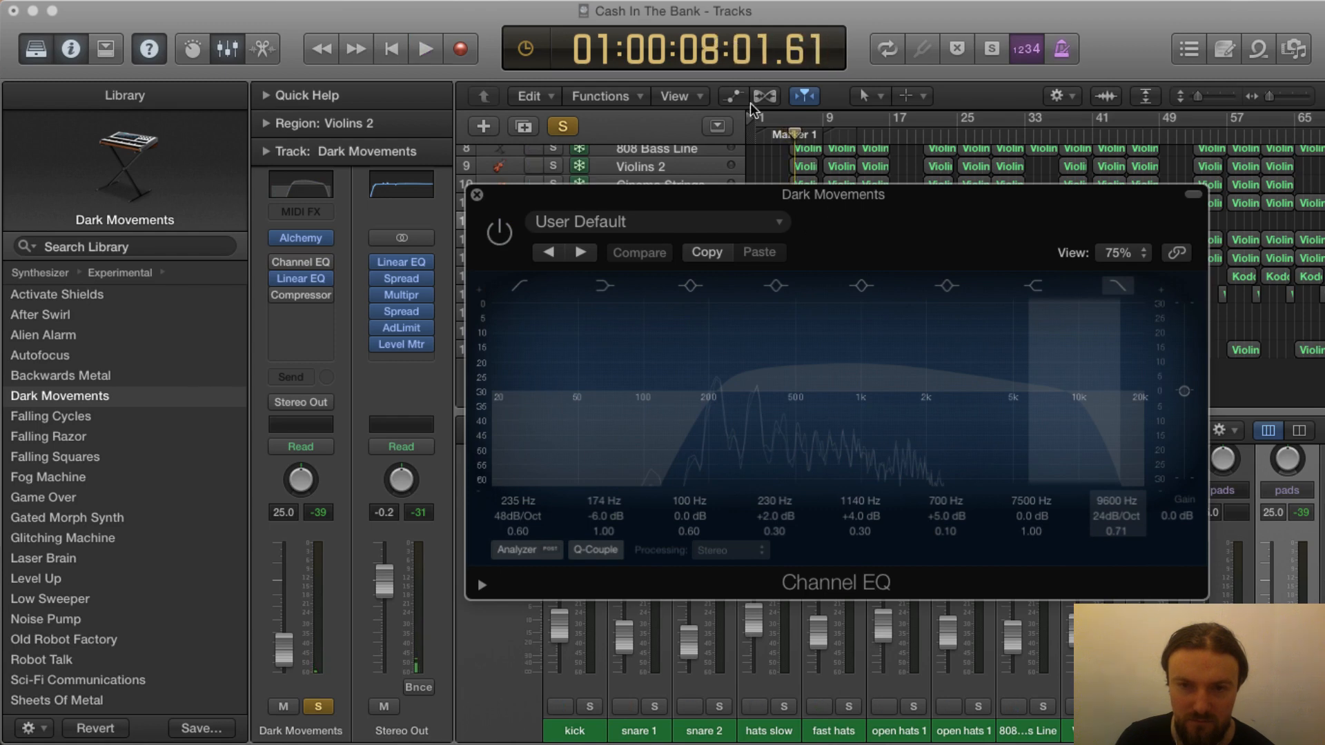
Close the Mixer and the Channel EQ window, and set a cycle range over the first four bars
key(x)
key(x)
click(756, 134)
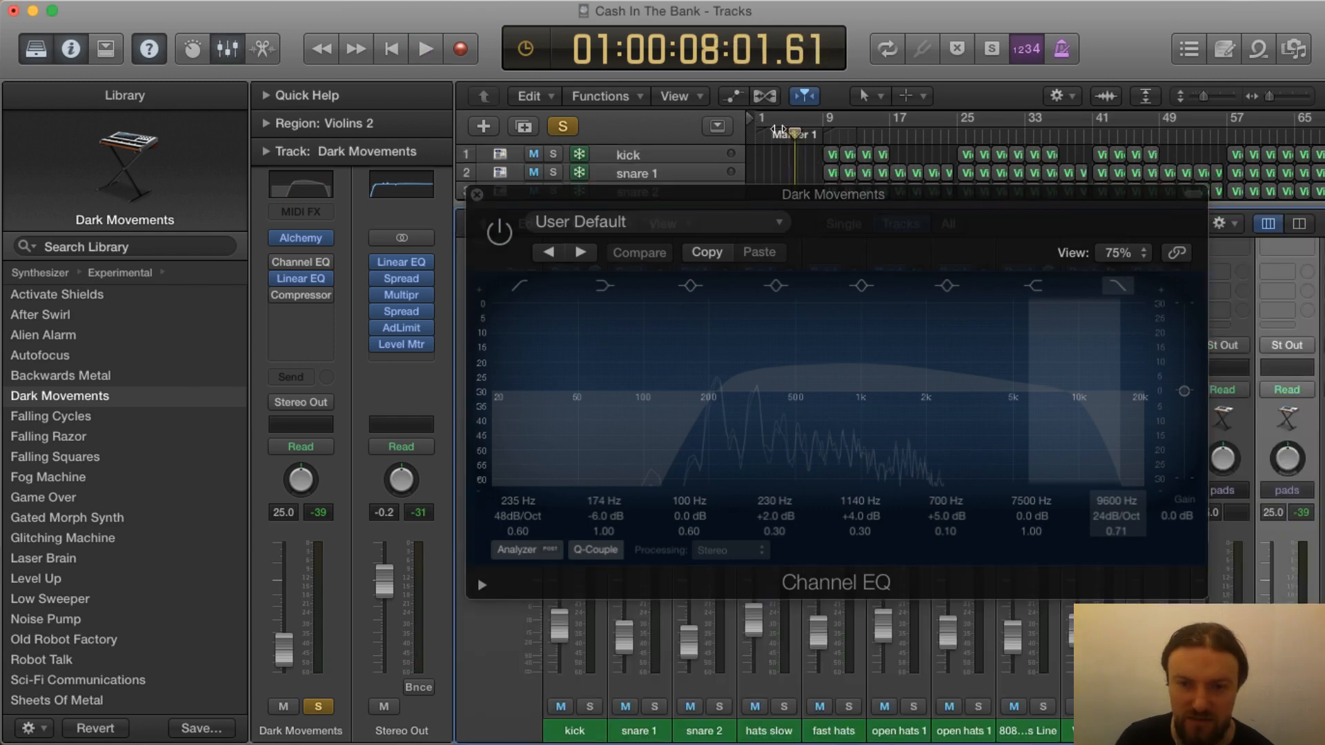
key(x)
click(476, 196)
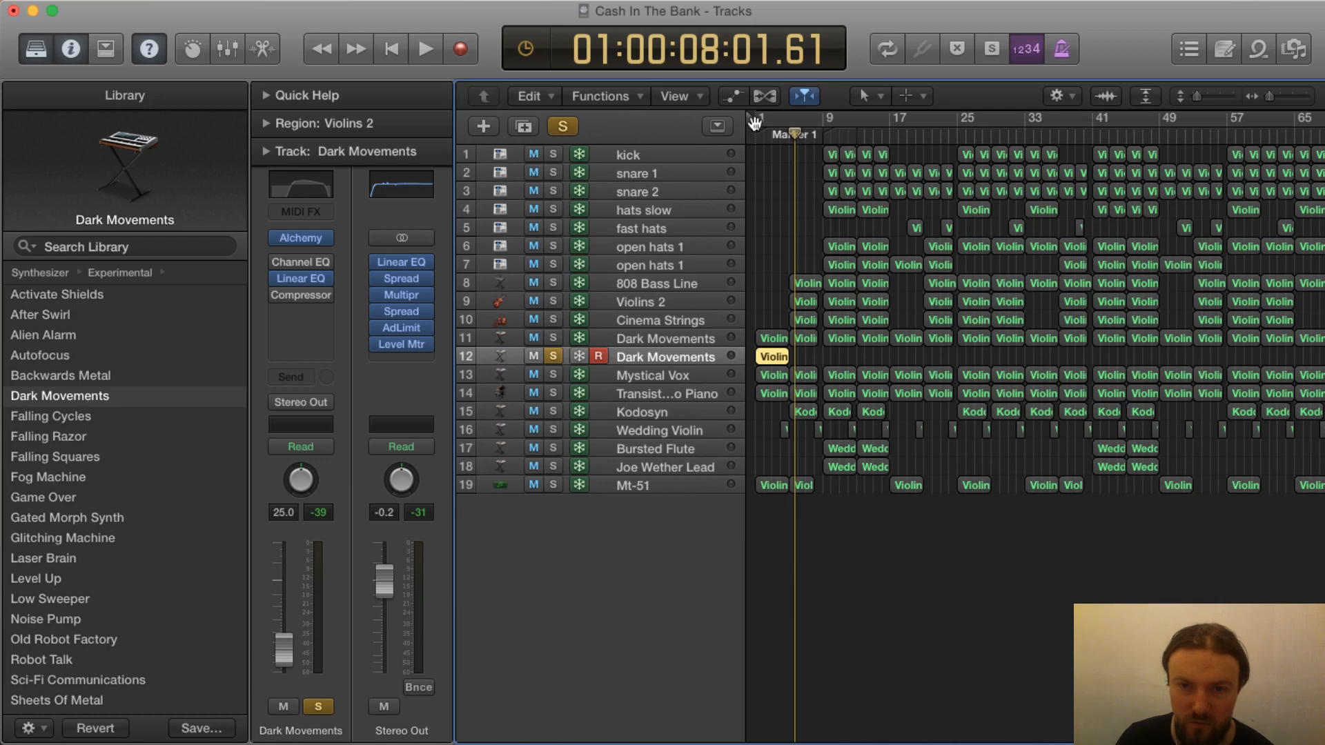
drag(759, 119, 787, 121)
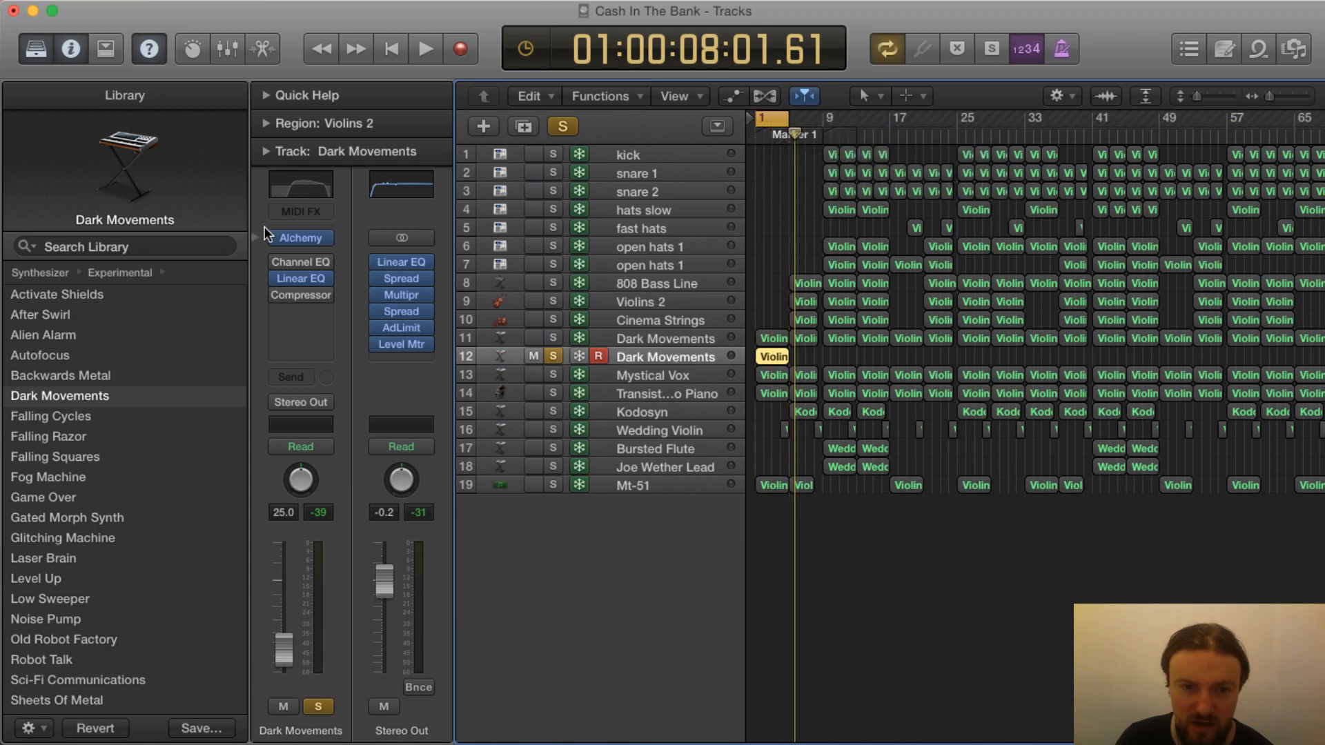
Play the duplicate Dark Movements track while toggling its Channel EQ on and off to compare the sound, and close the EQ window
click(297, 188)
key(space)
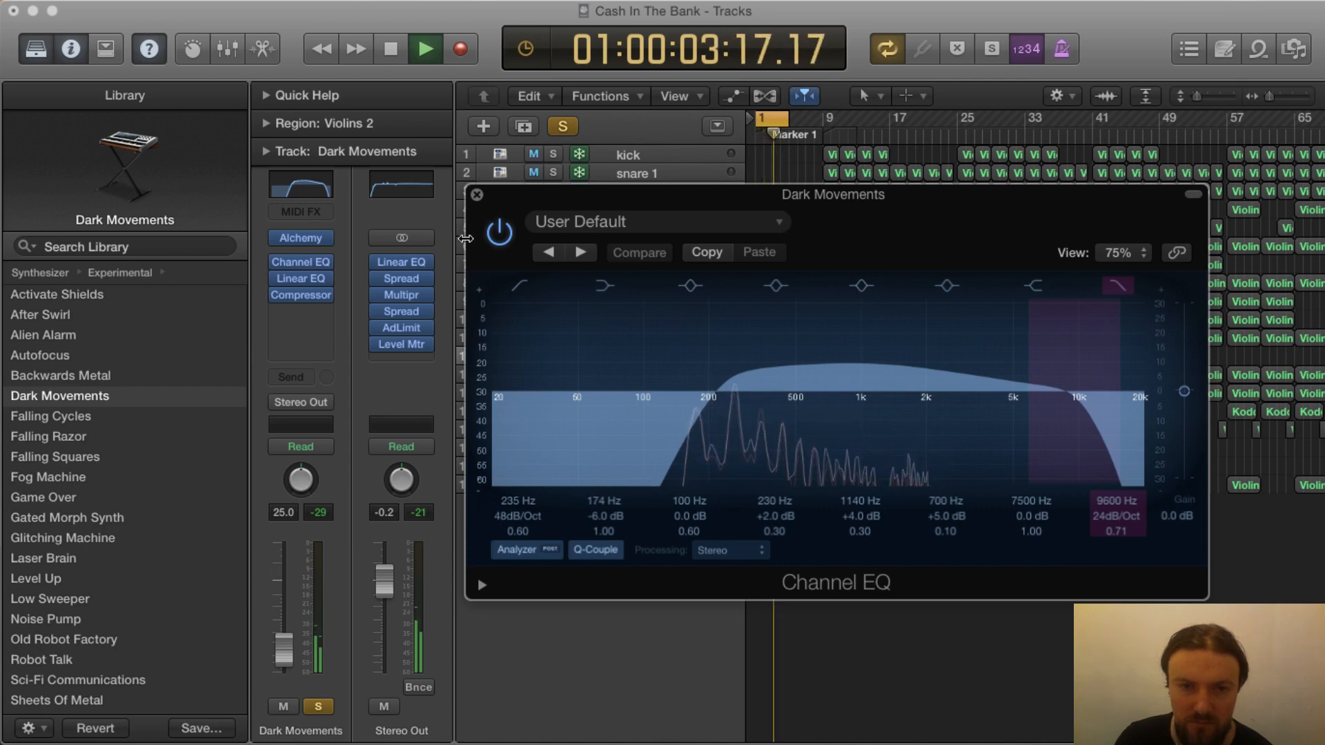
click(510, 235)
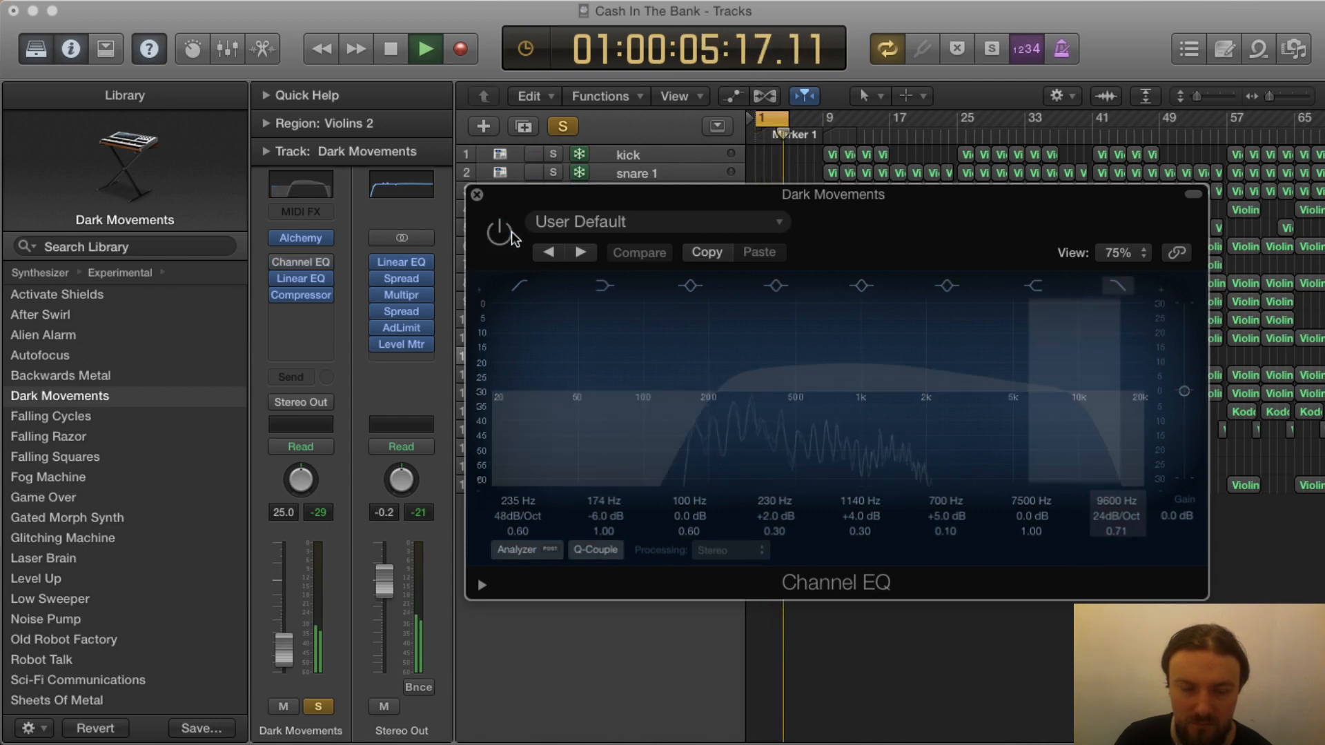
click(511, 238)
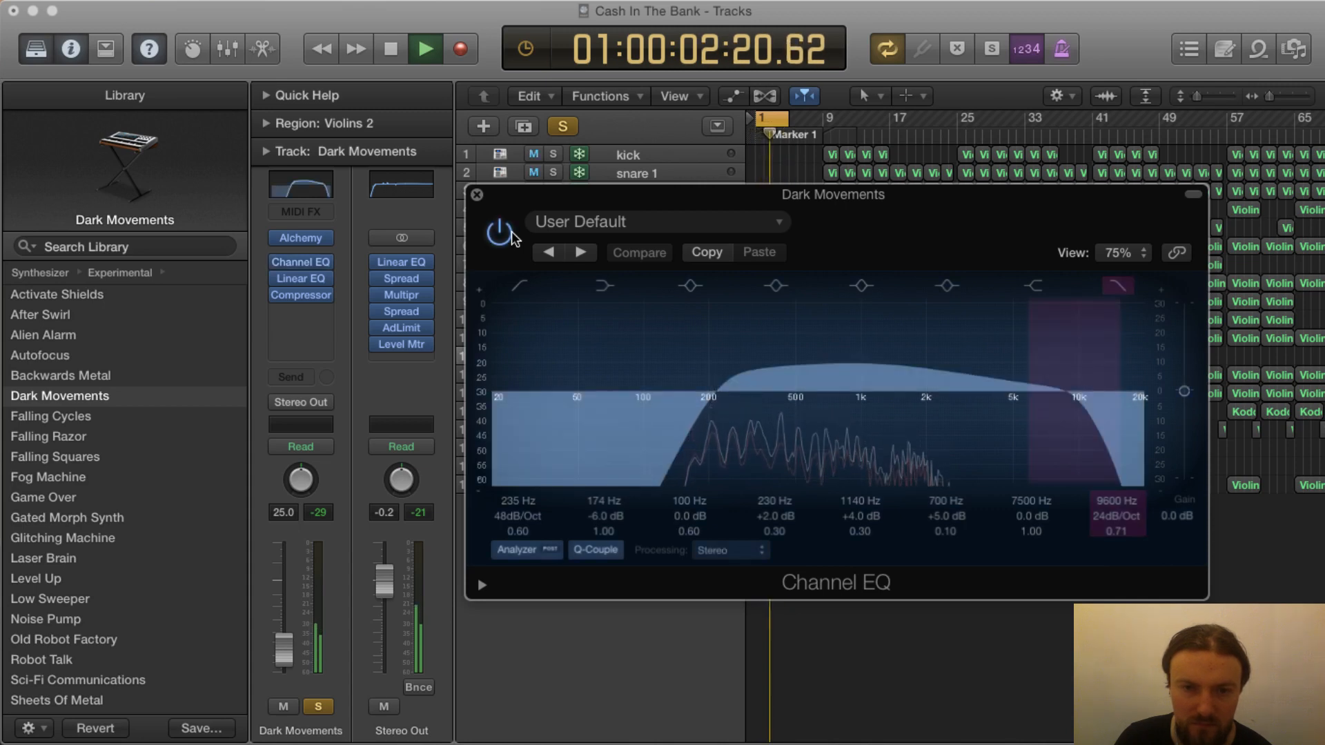
click(511, 238)
key(space)
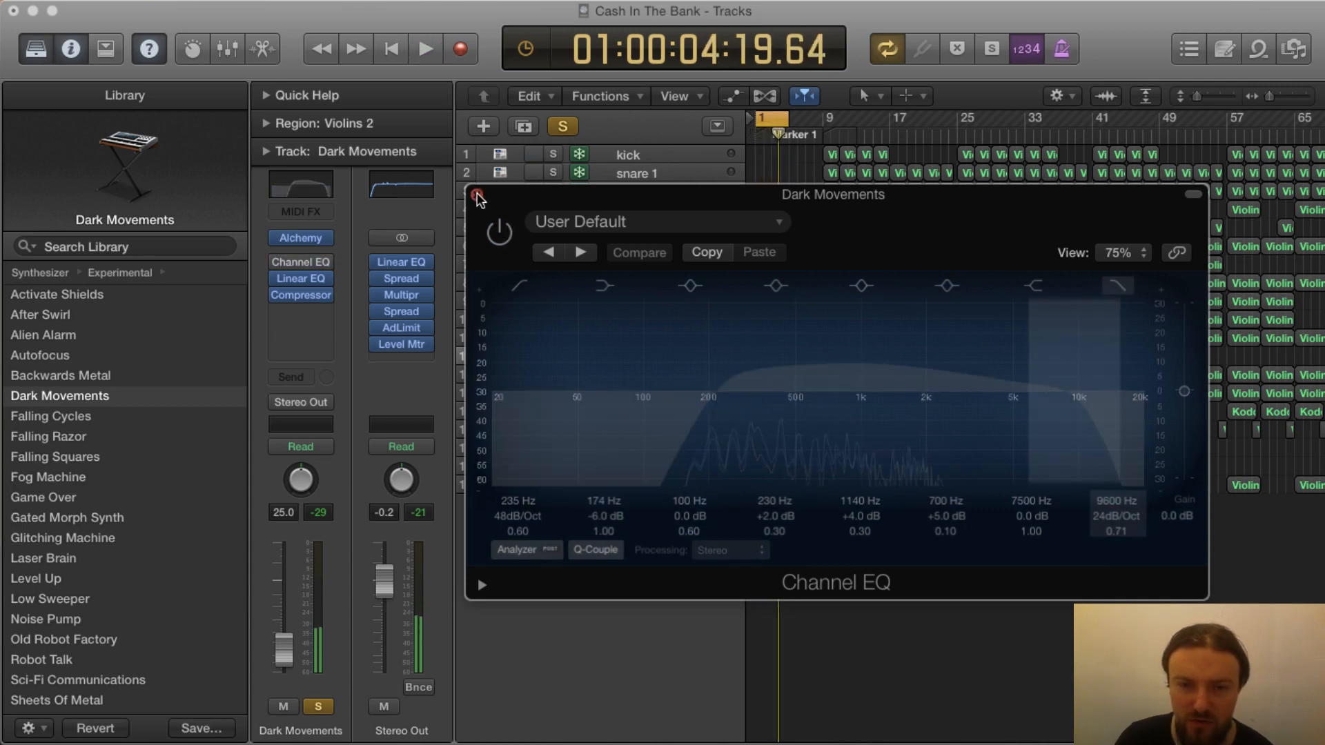
click(477, 195)
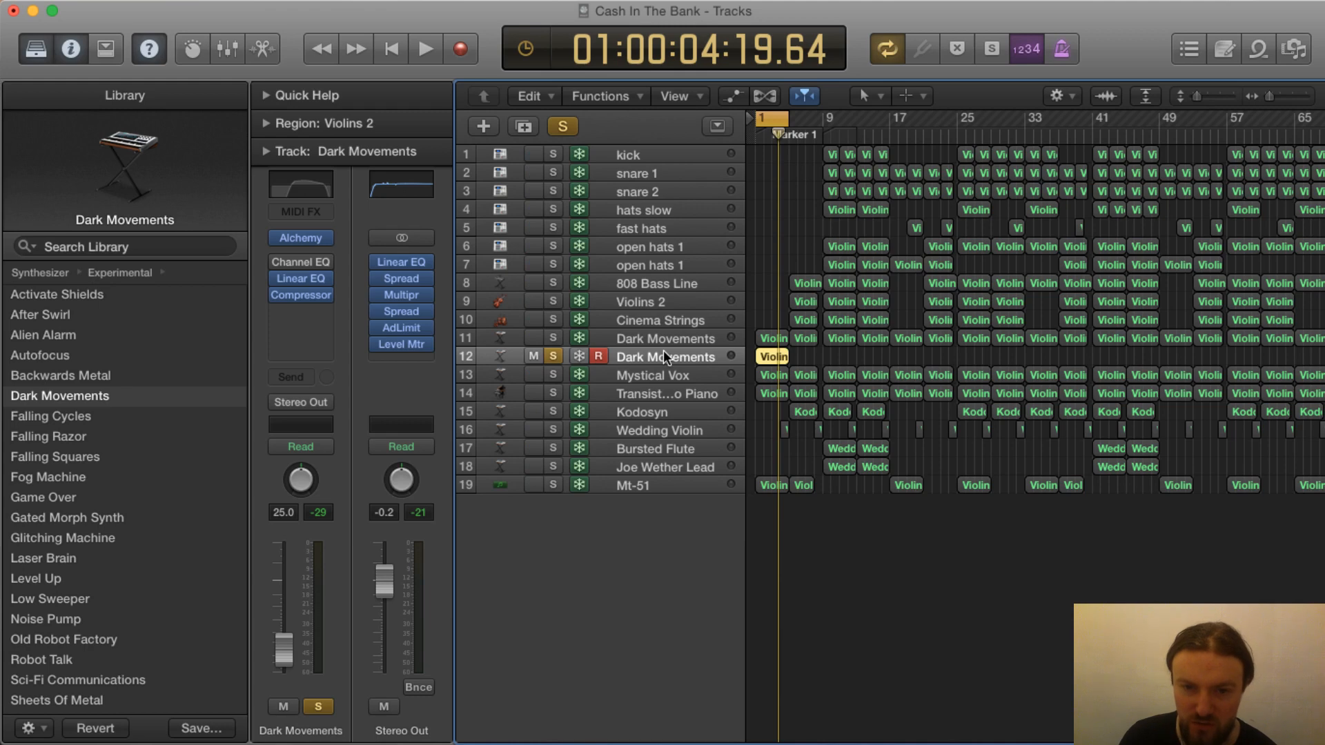
Delete the duplicate Dark Movements track together with its region
key(Delete)
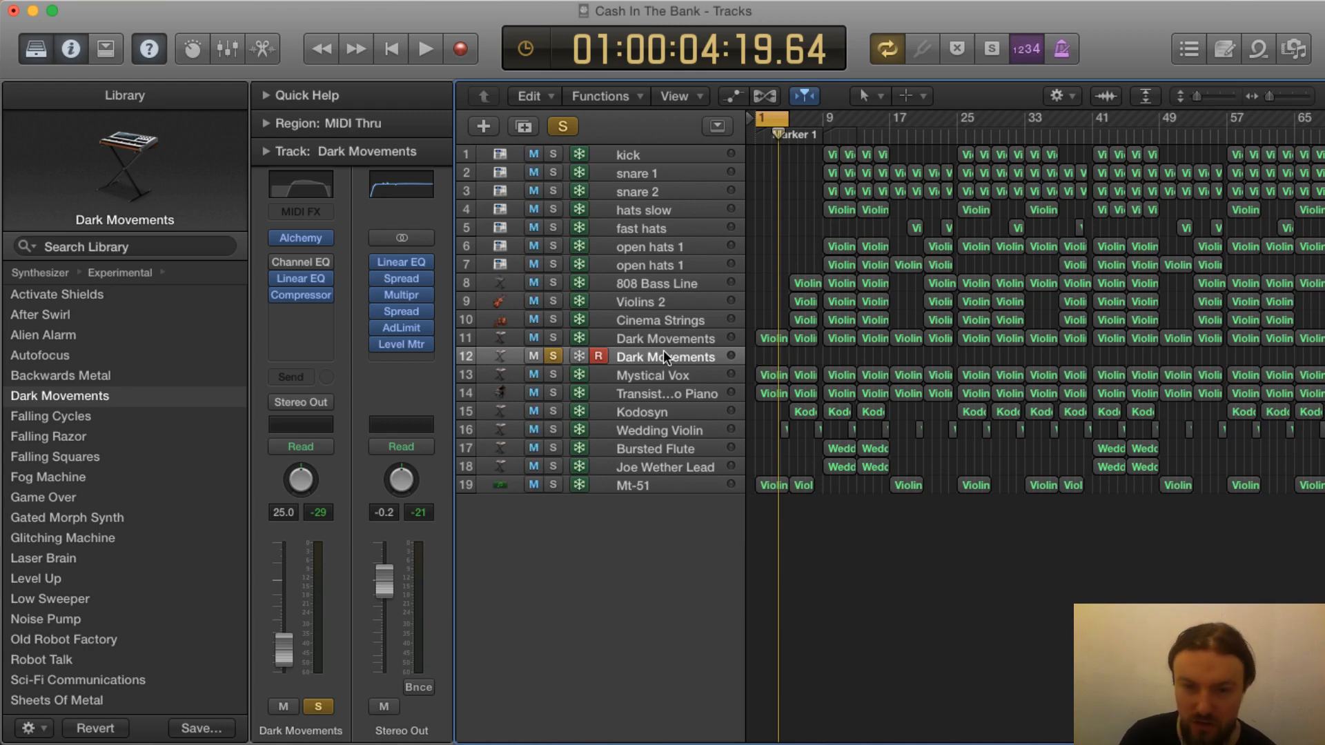
key(super+BackSpace)
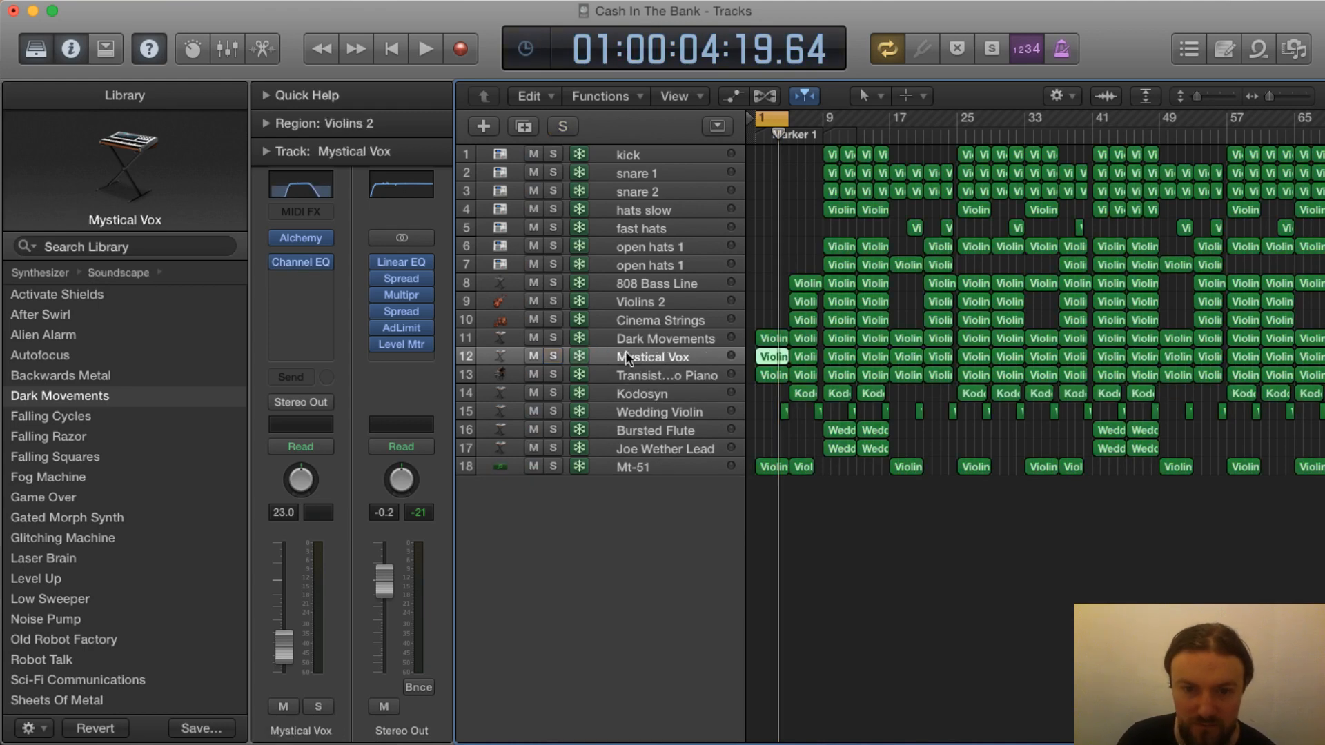
Solo the Mystical Vox track and examine its Channel EQ curve
click(555, 354)
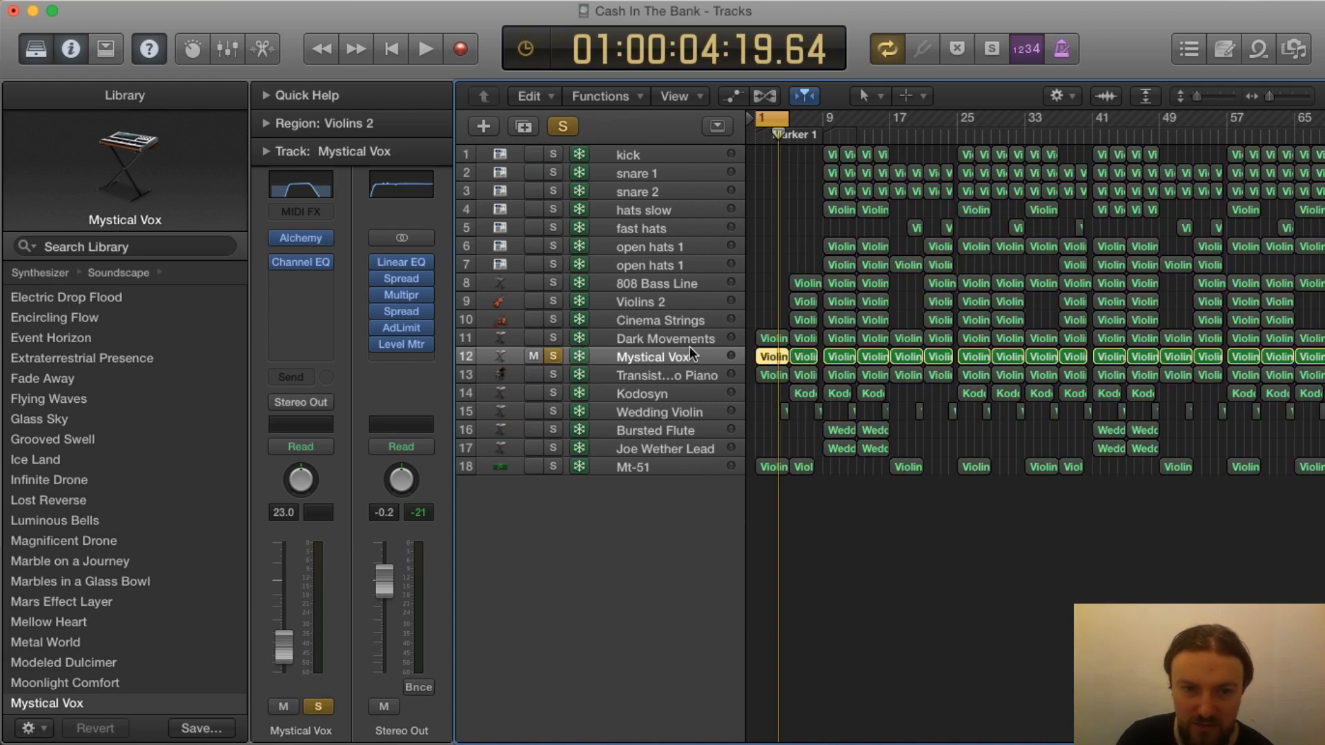
click(315, 191)
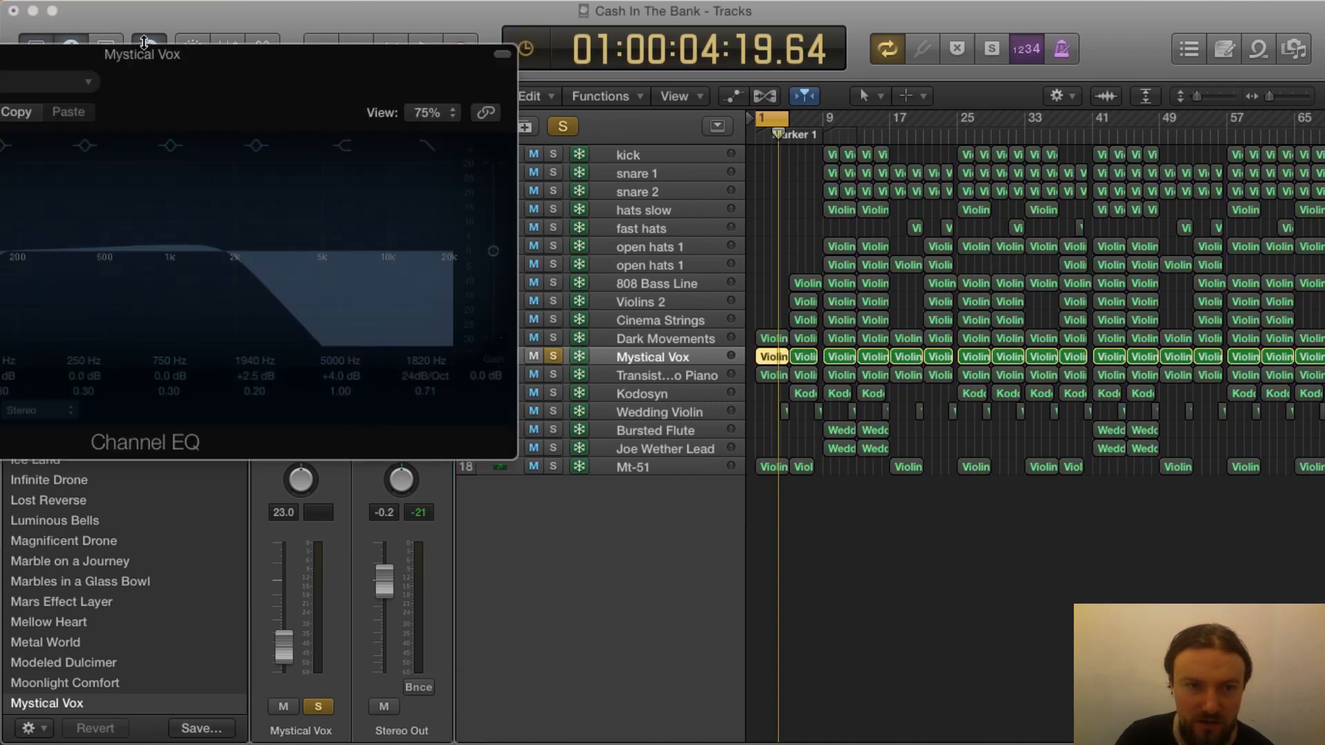
drag(144, 42, 819, 120)
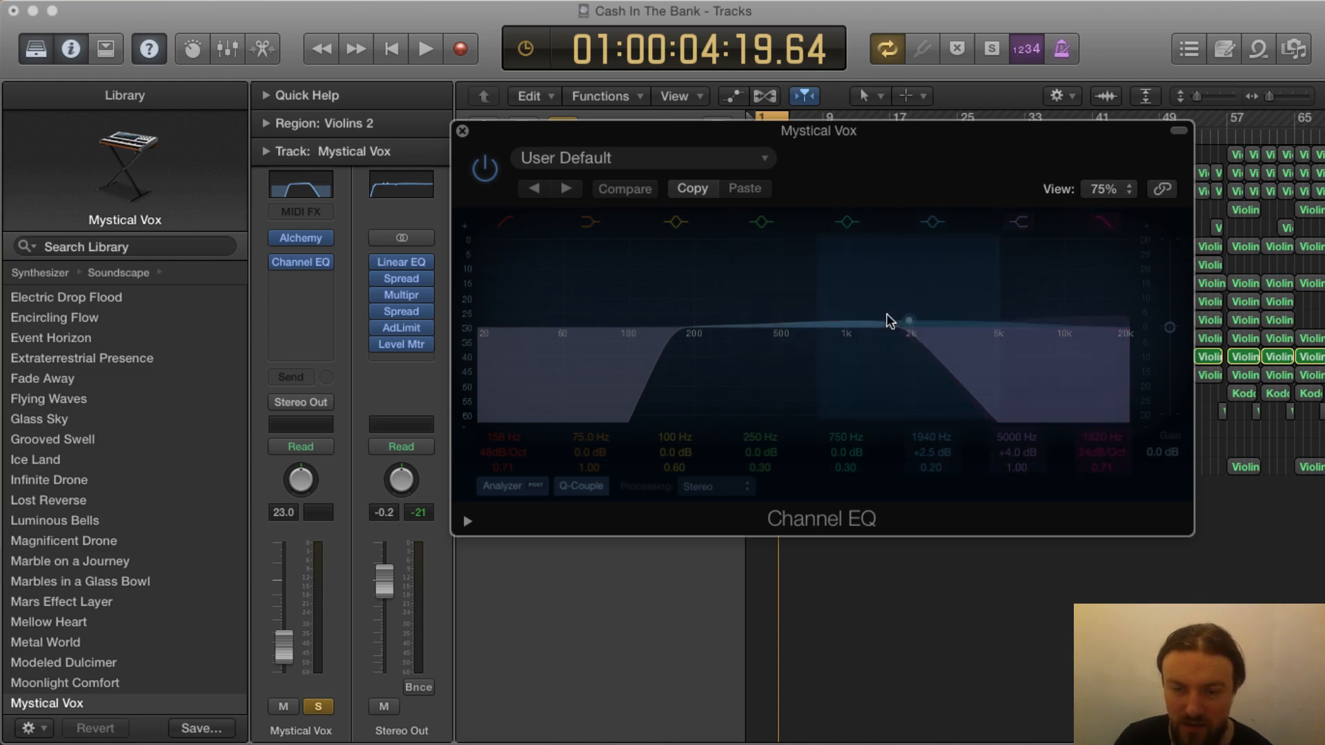
click(461, 131)
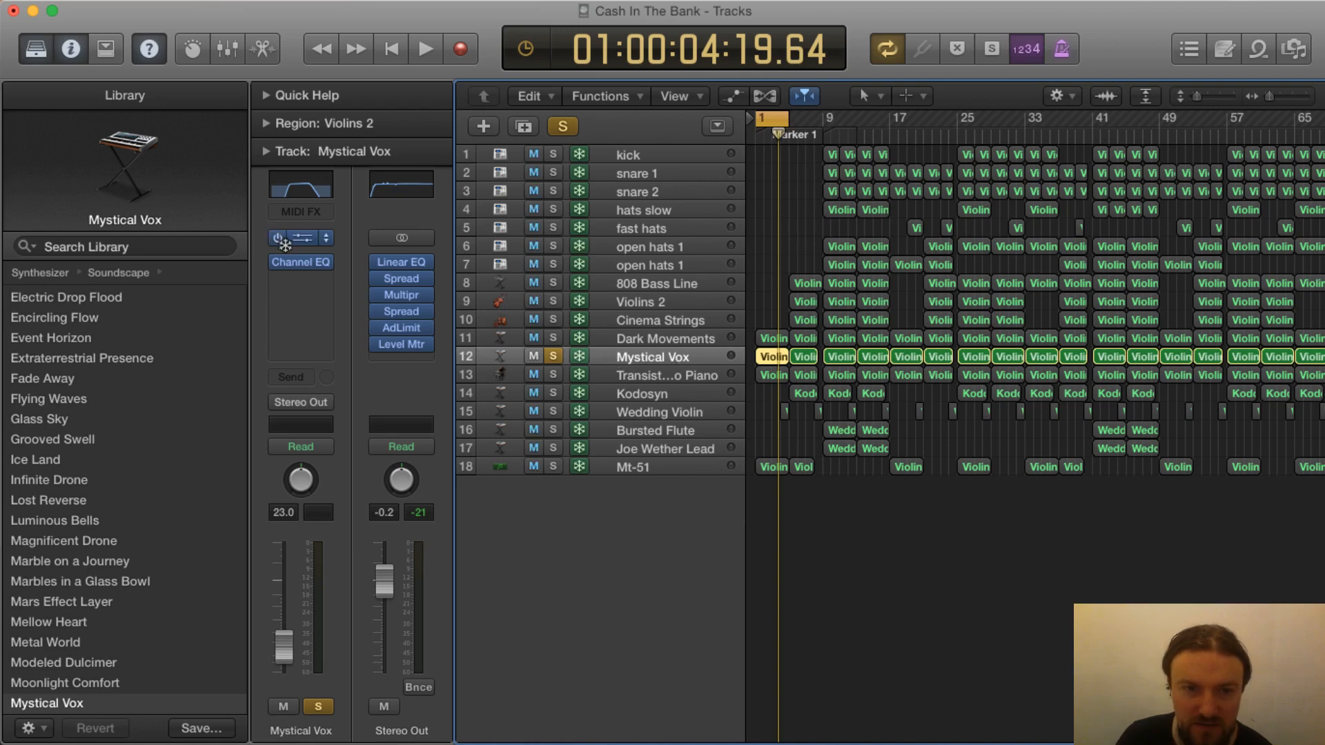
Play the soloed Mystical Vox track briefly from the beginning of the song
key(Return)
key(space)
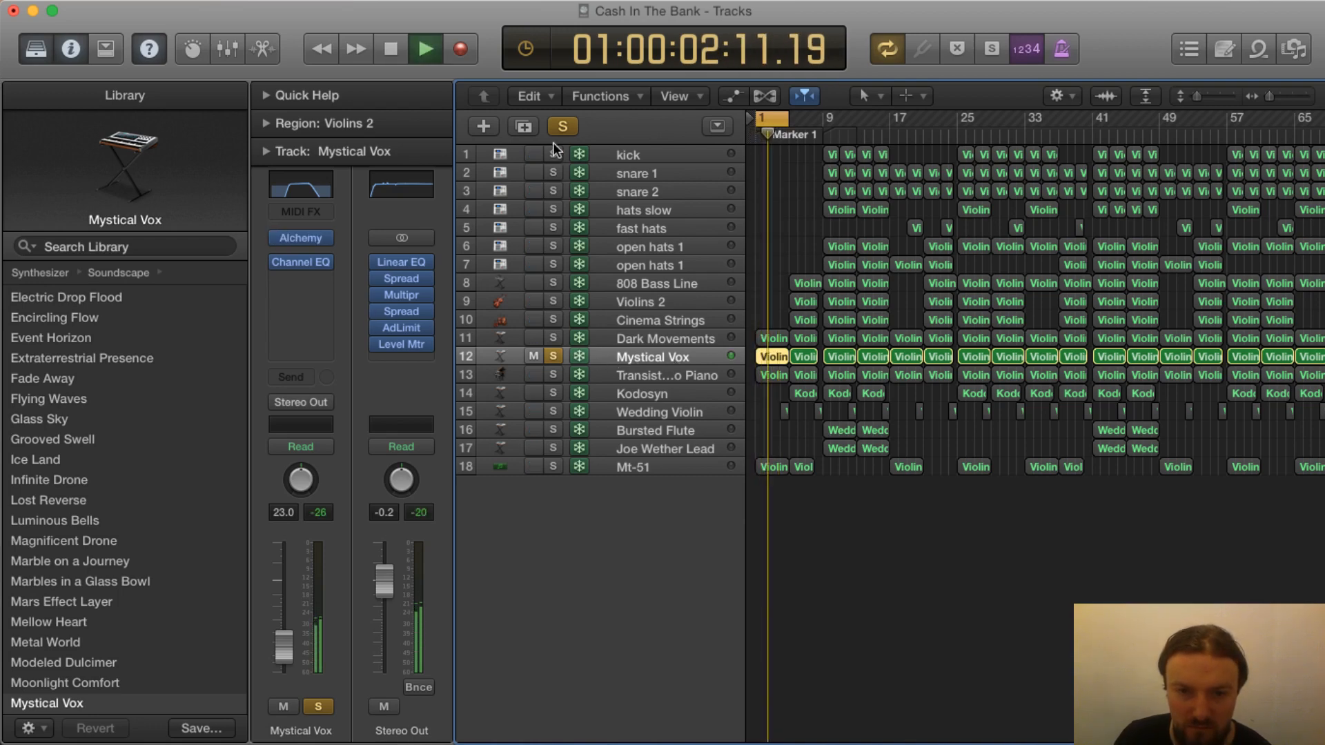
key(space)
Open the first Mystical Vox region in the Piano Roll and play its notes from the beginning
double_click(774, 354)
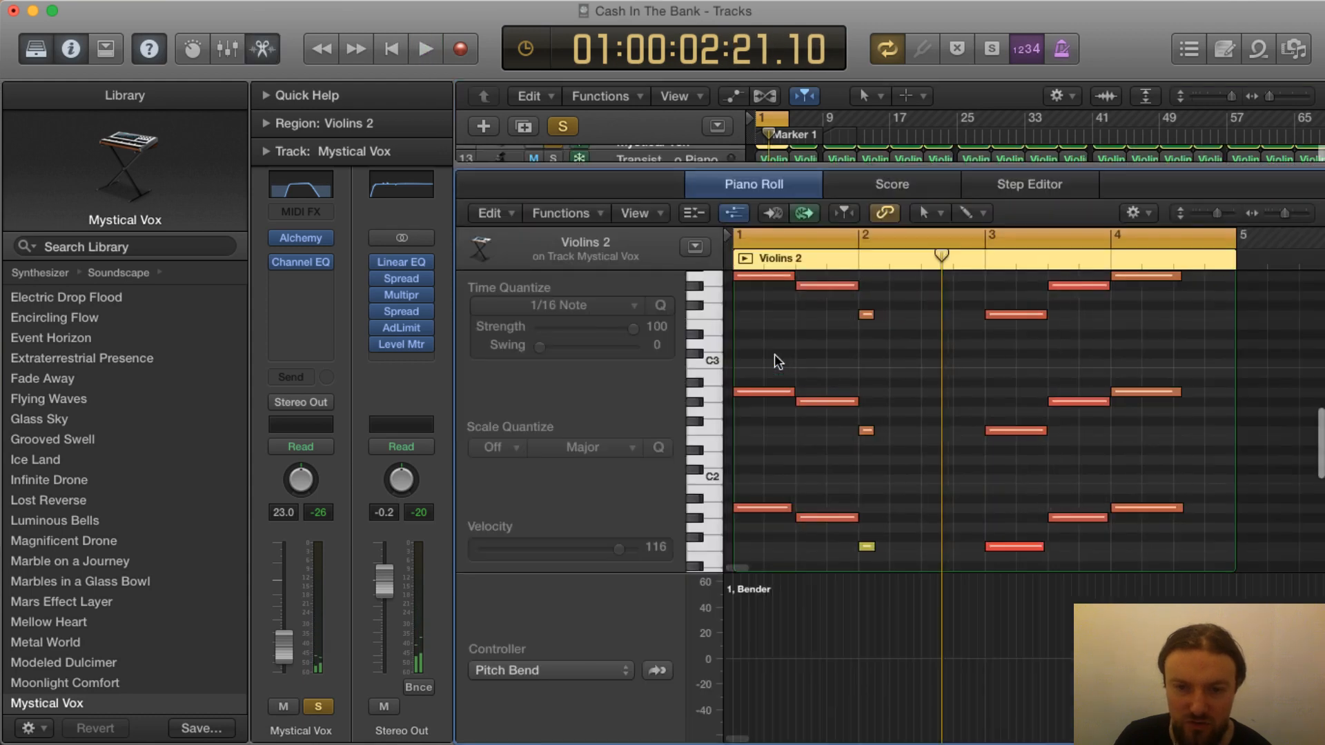
scroll(856, 362, down, 1)
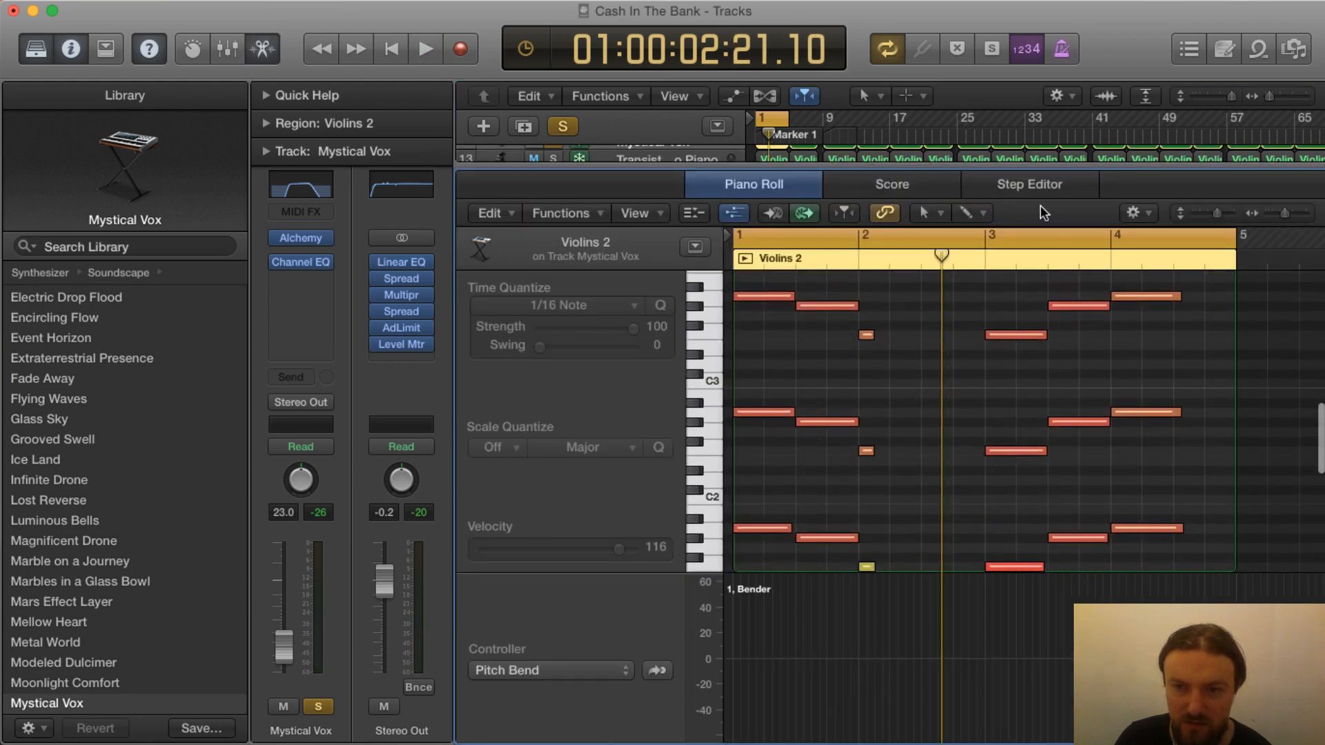
scroll(1000, 324, down, 3)
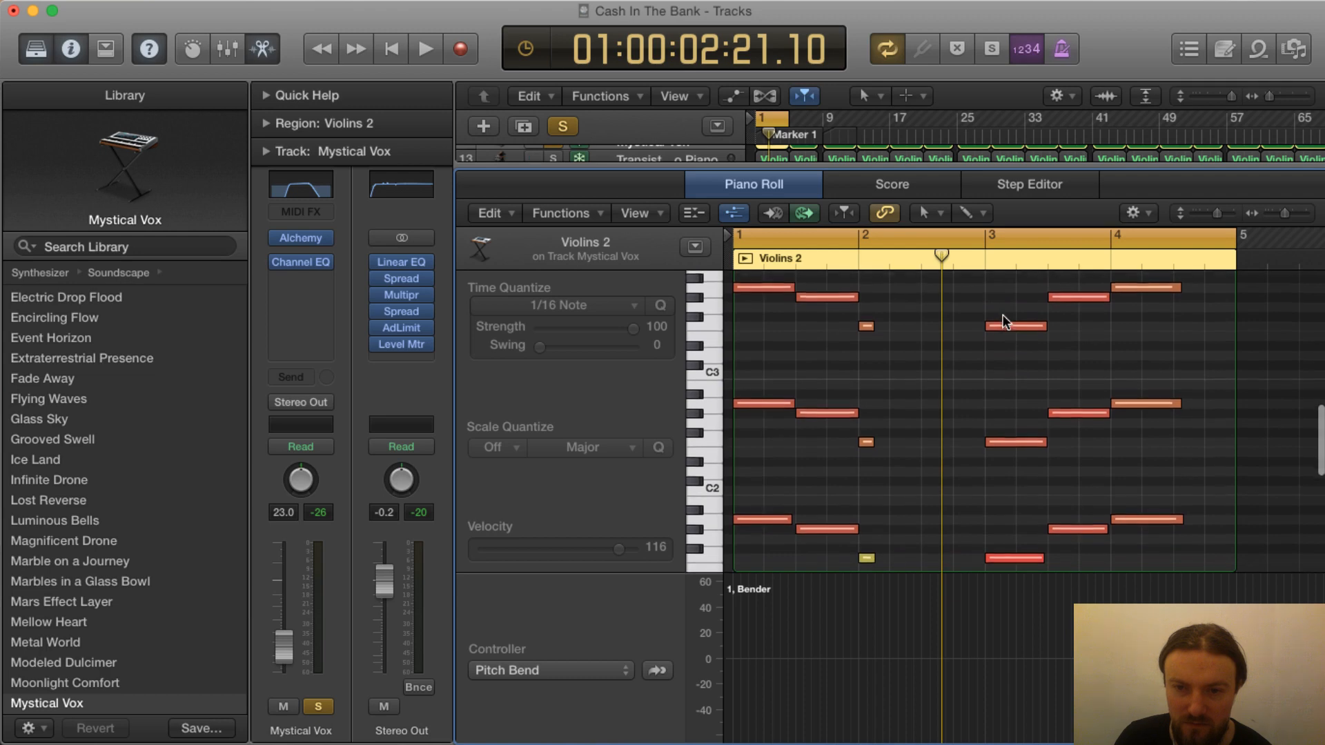
scroll(1003, 316, down, 2)
key(Return)
key(space)
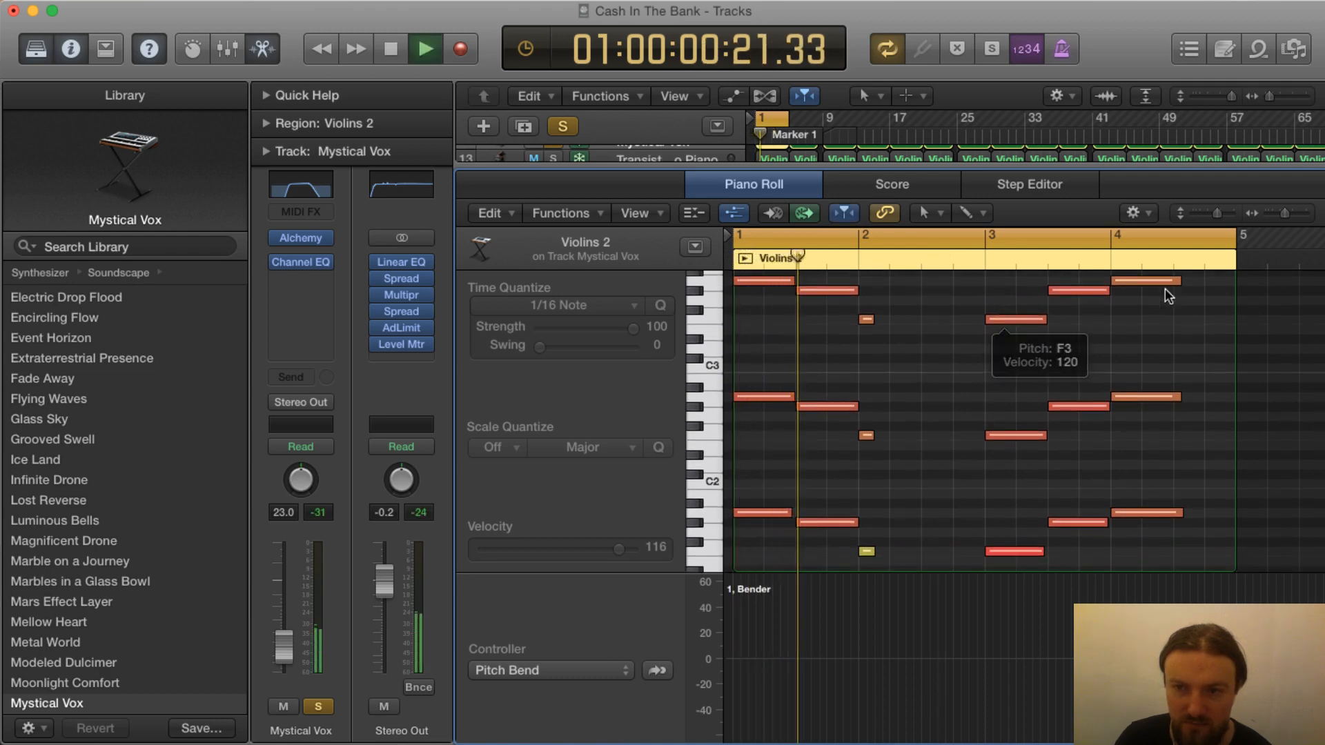
Zoom out the Piano Roll to view the whole Mystical Vox region during playback, and close the editor after stopping
drag(1216, 209, 1202, 209)
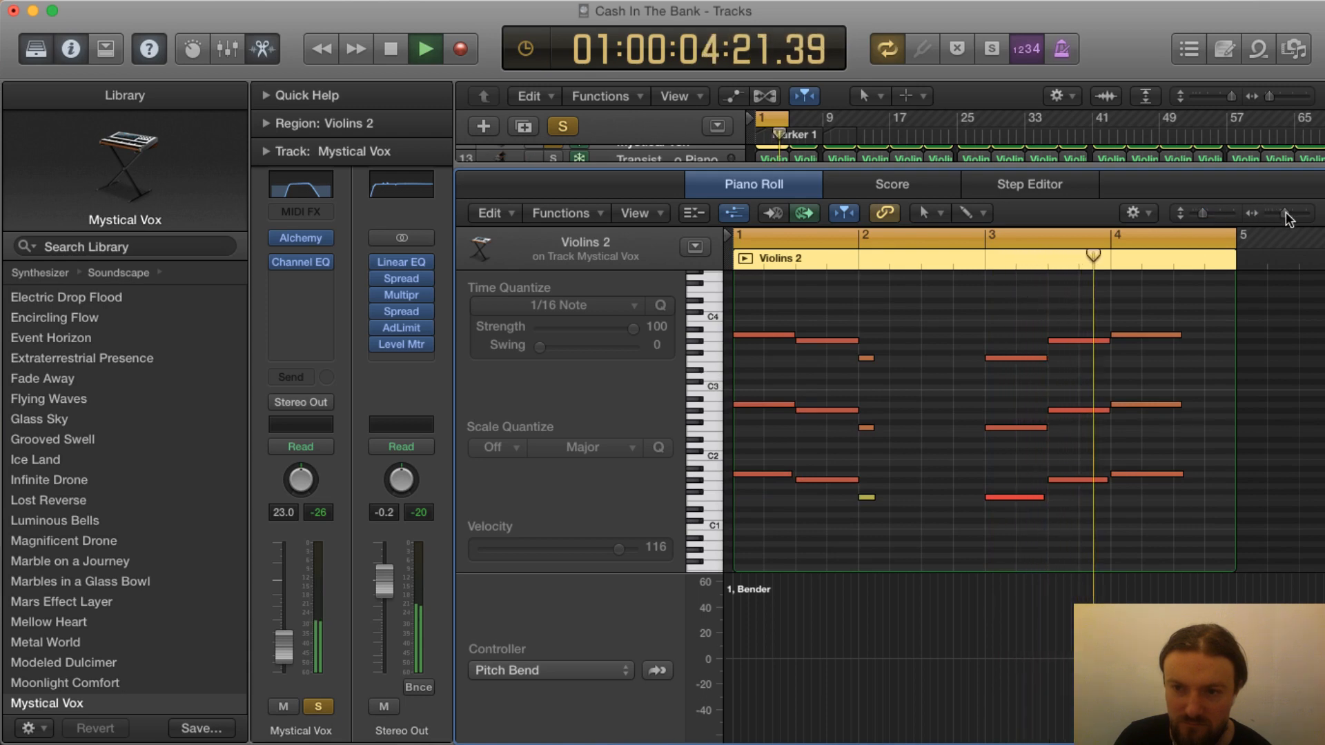
drag(1286, 214, 1271, 213)
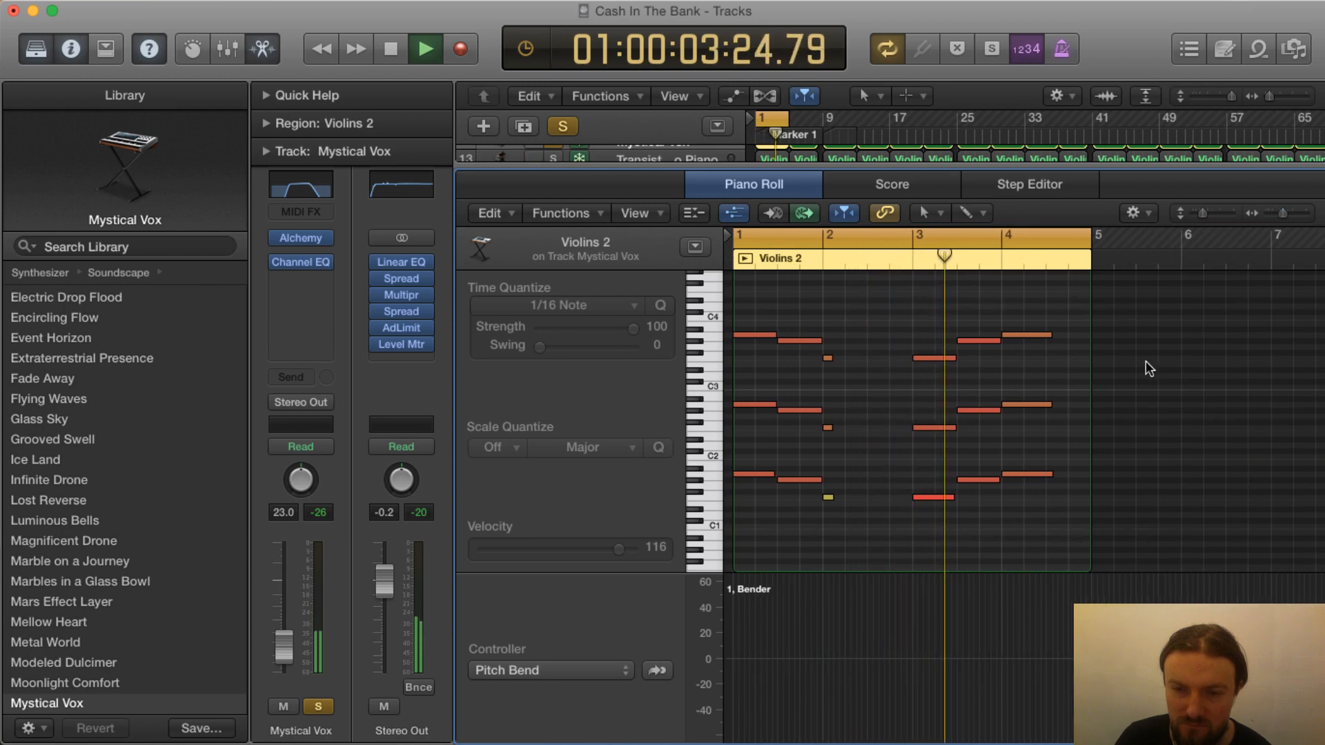
scroll(1104, 366, down, 2)
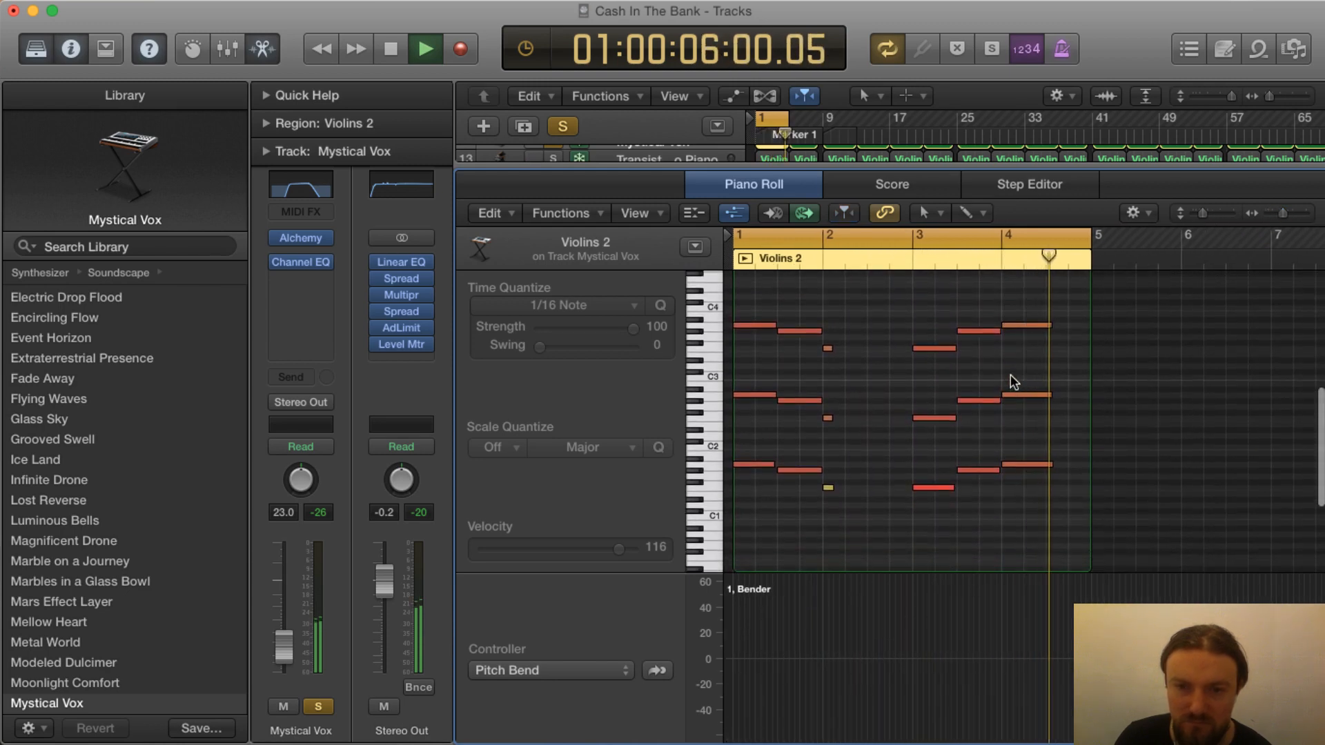
key(space)
key(x)
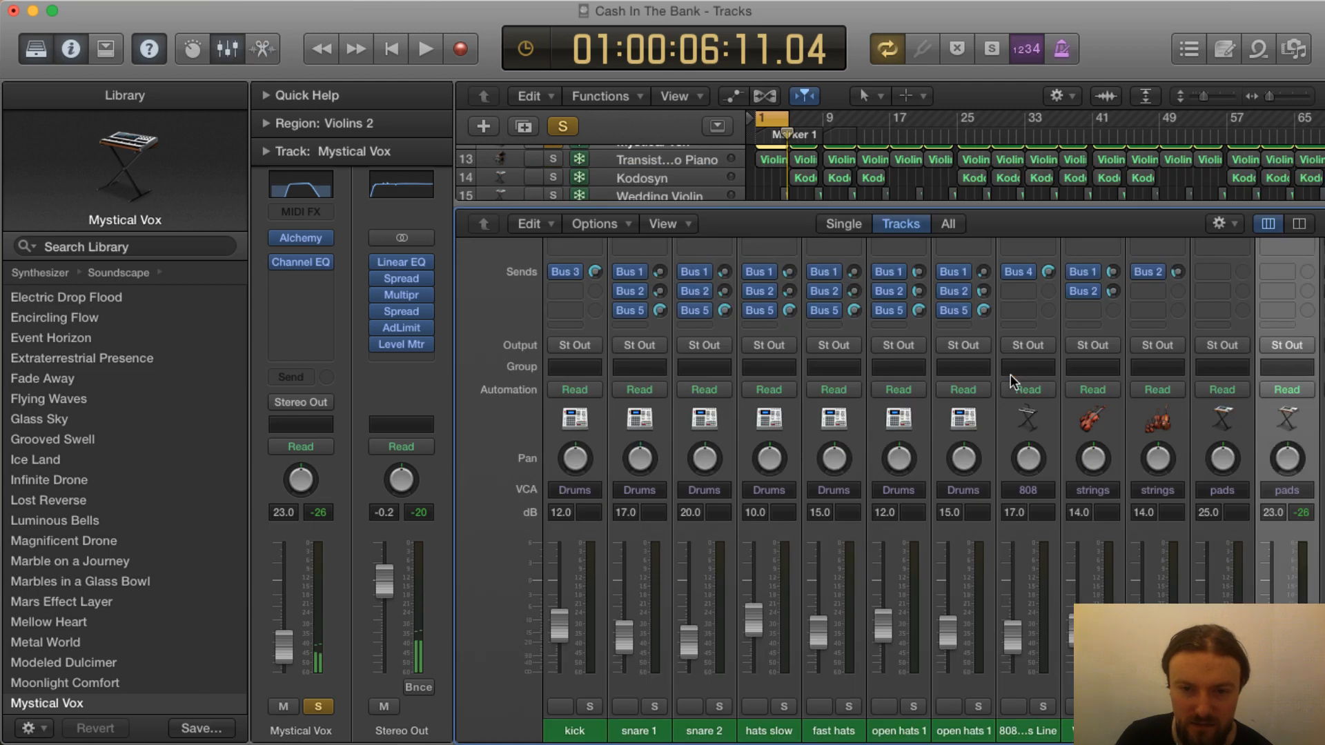
key(x)
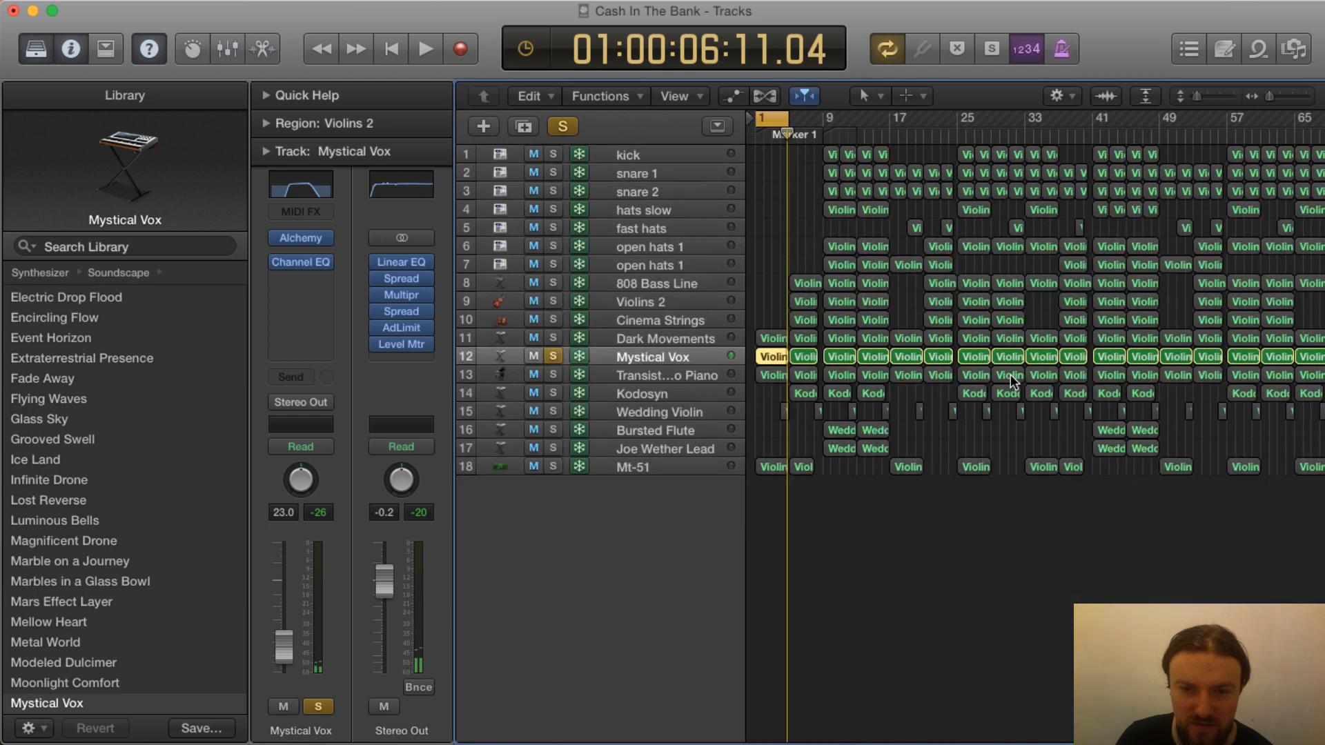
Solo only the Transistor Radio Piano track and play it from the beginning for most of the four-bar cycle
click(648, 373)
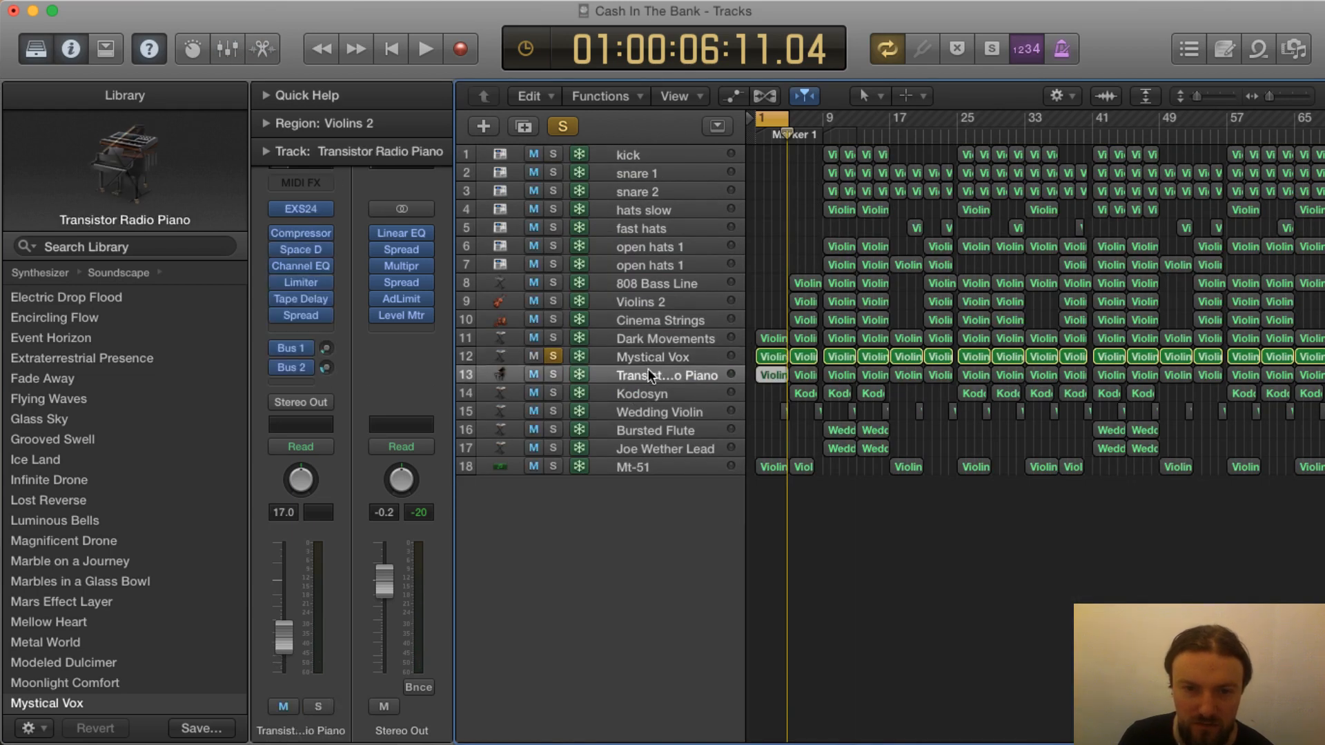
click(553, 373)
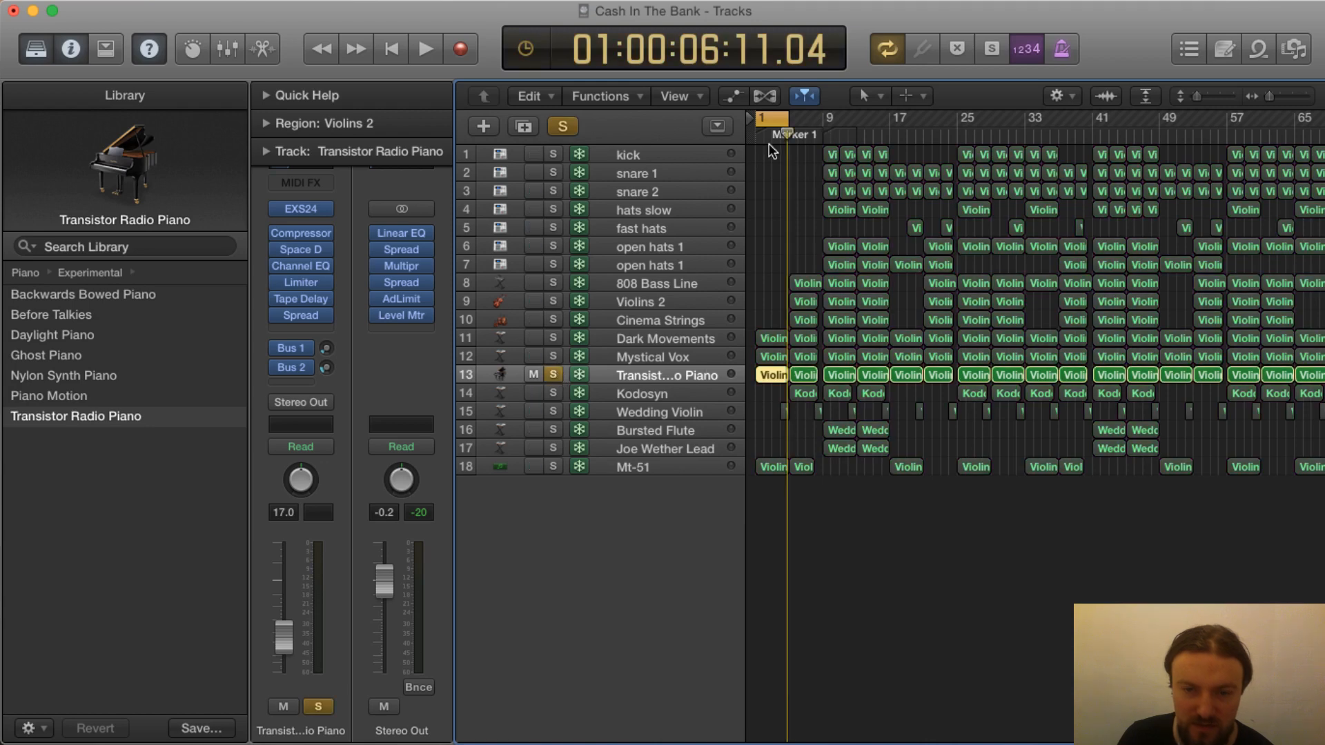
key(Return)
key(space)
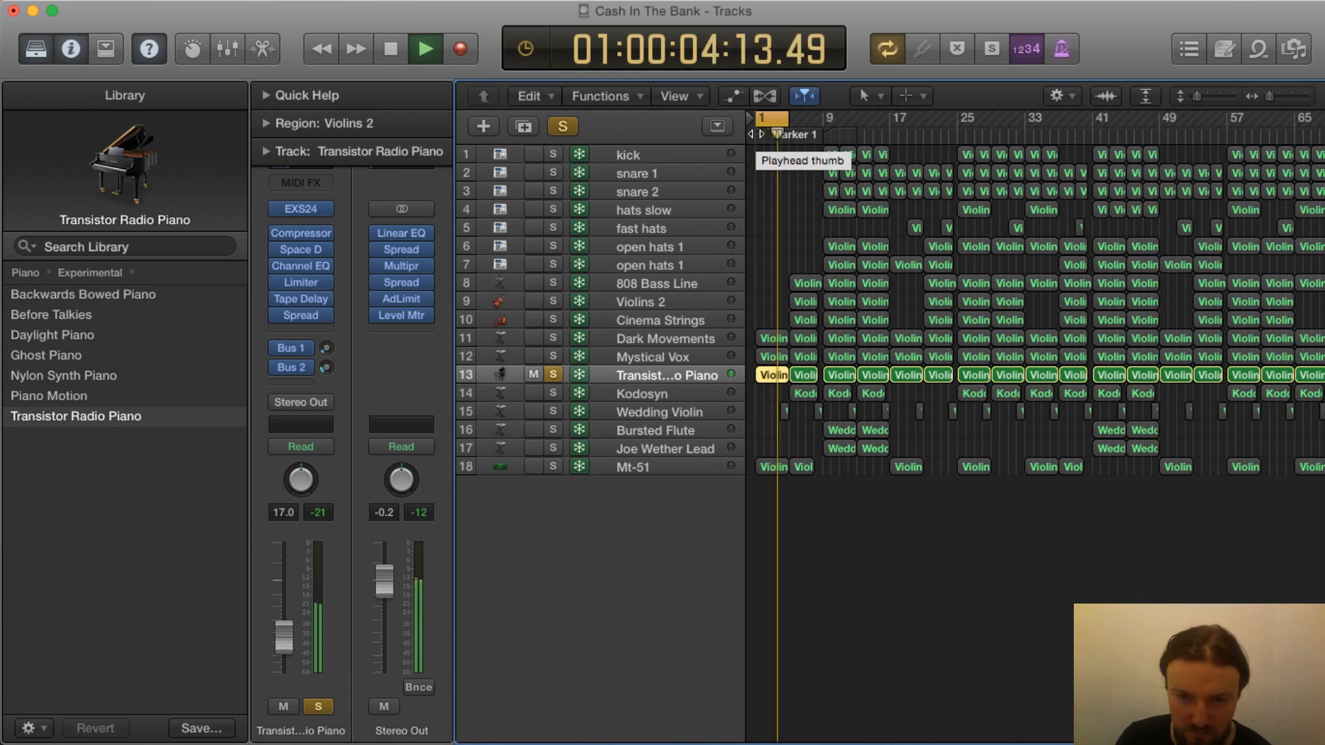
key(space)
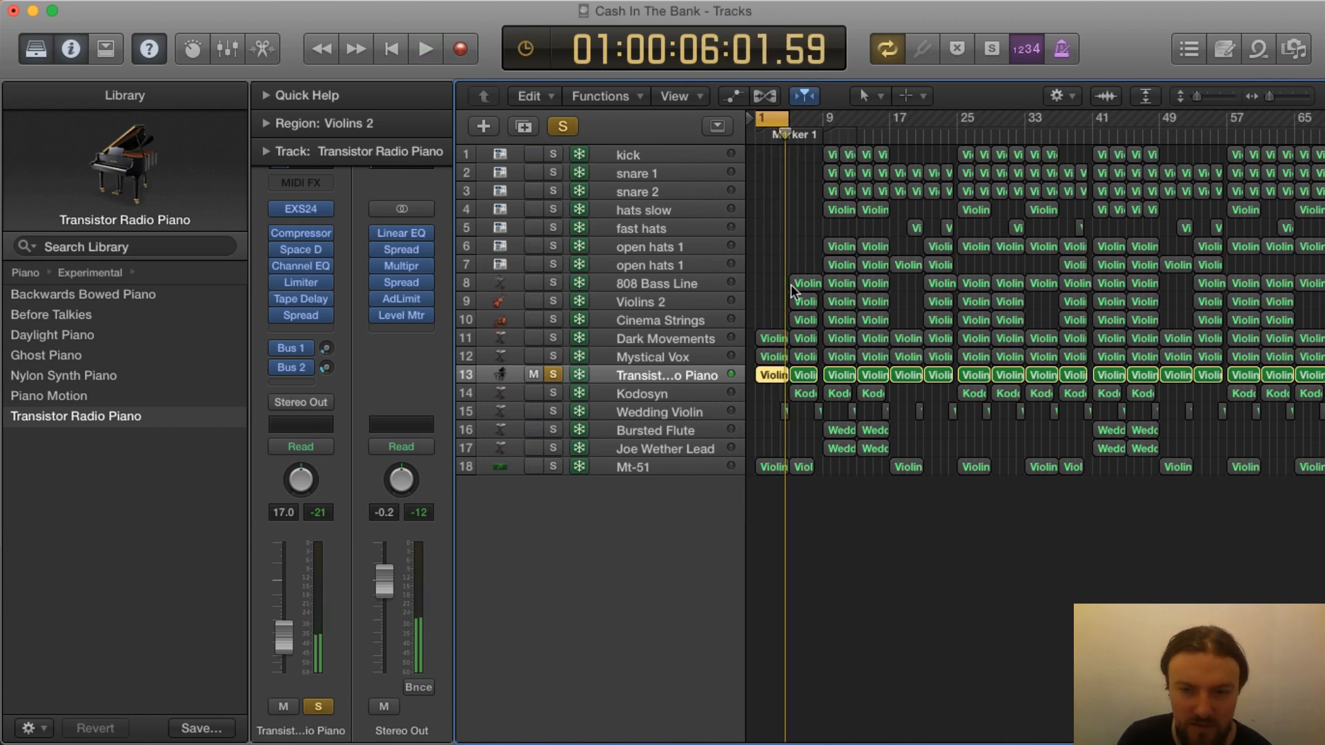
Examine the notes of the first Transistor Radio Piano region in the Piano Roll, and close the editor
double_click(777, 374)
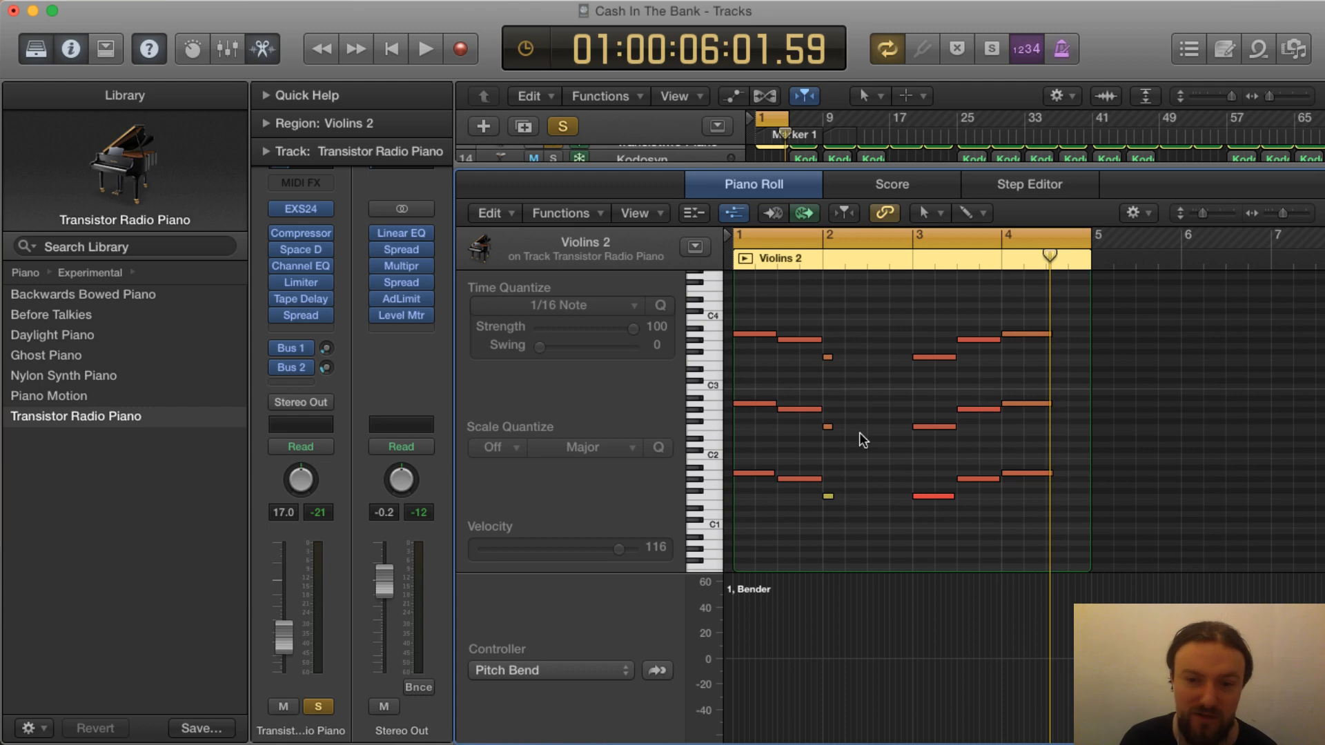
key(x)
key(x)
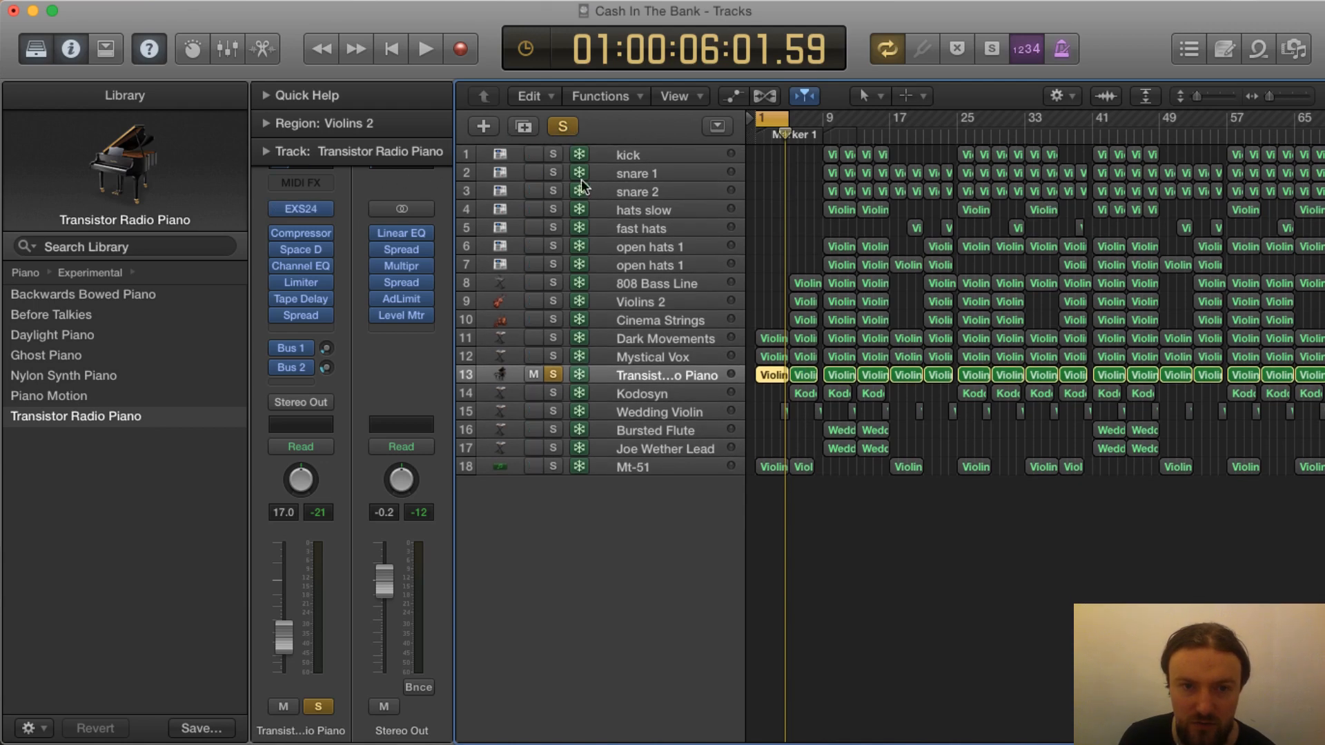
Duplicate the Transistor Radio Piano track with a copy of its first region, and unsolo the original track
click(526, 125)
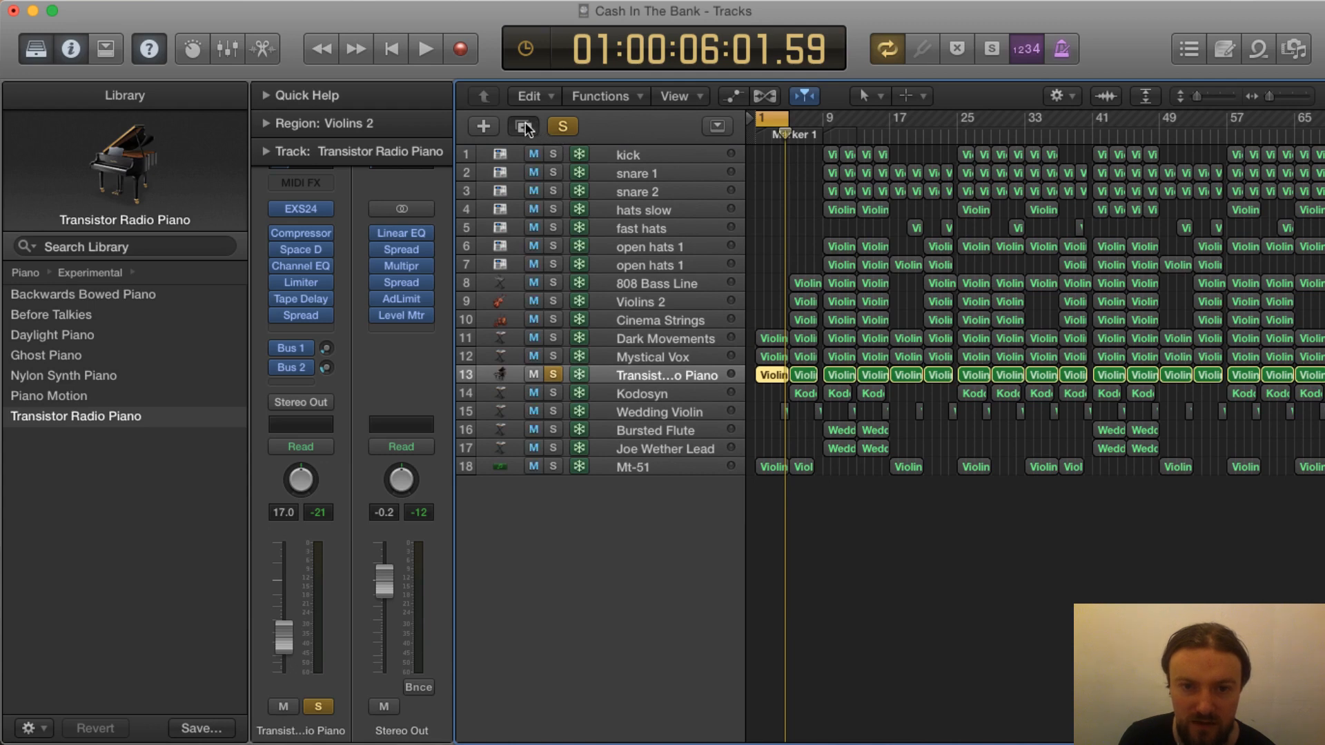
click(771, 392)
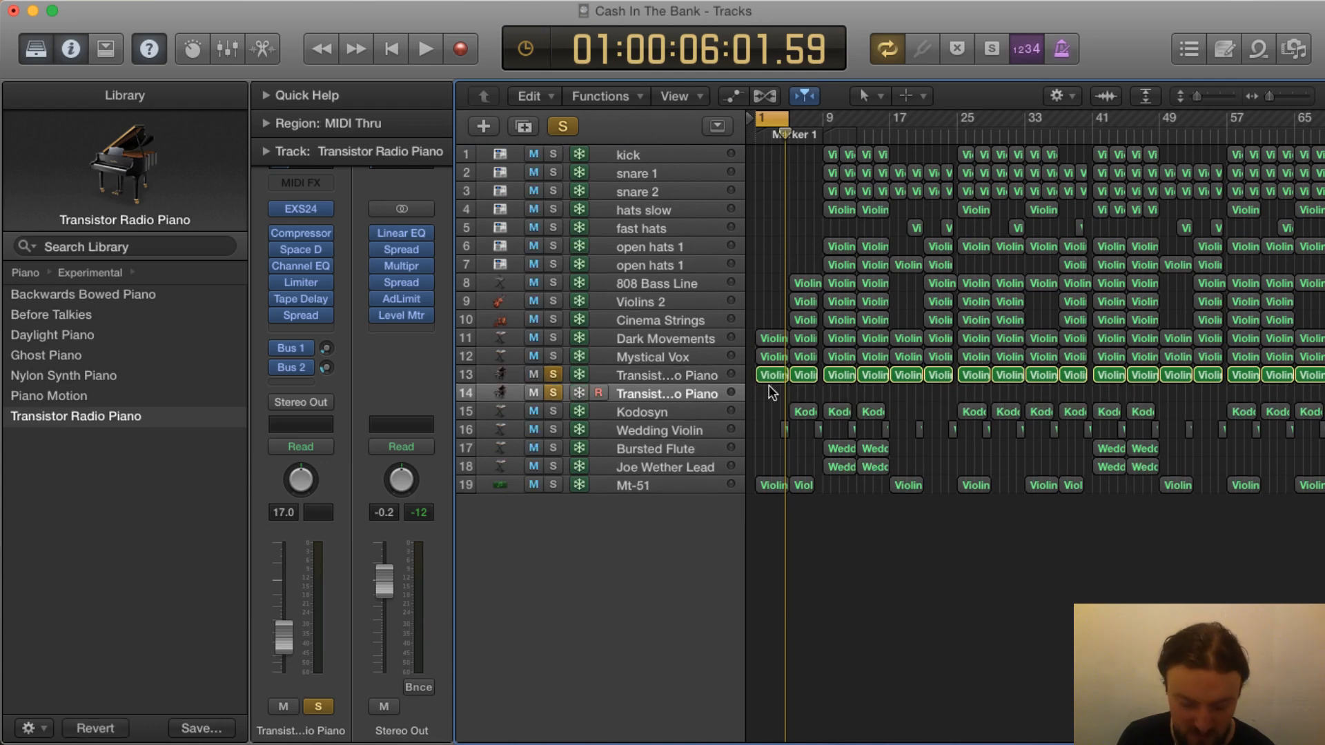
drag(771, 375, 775, 393)
click(545, 374)
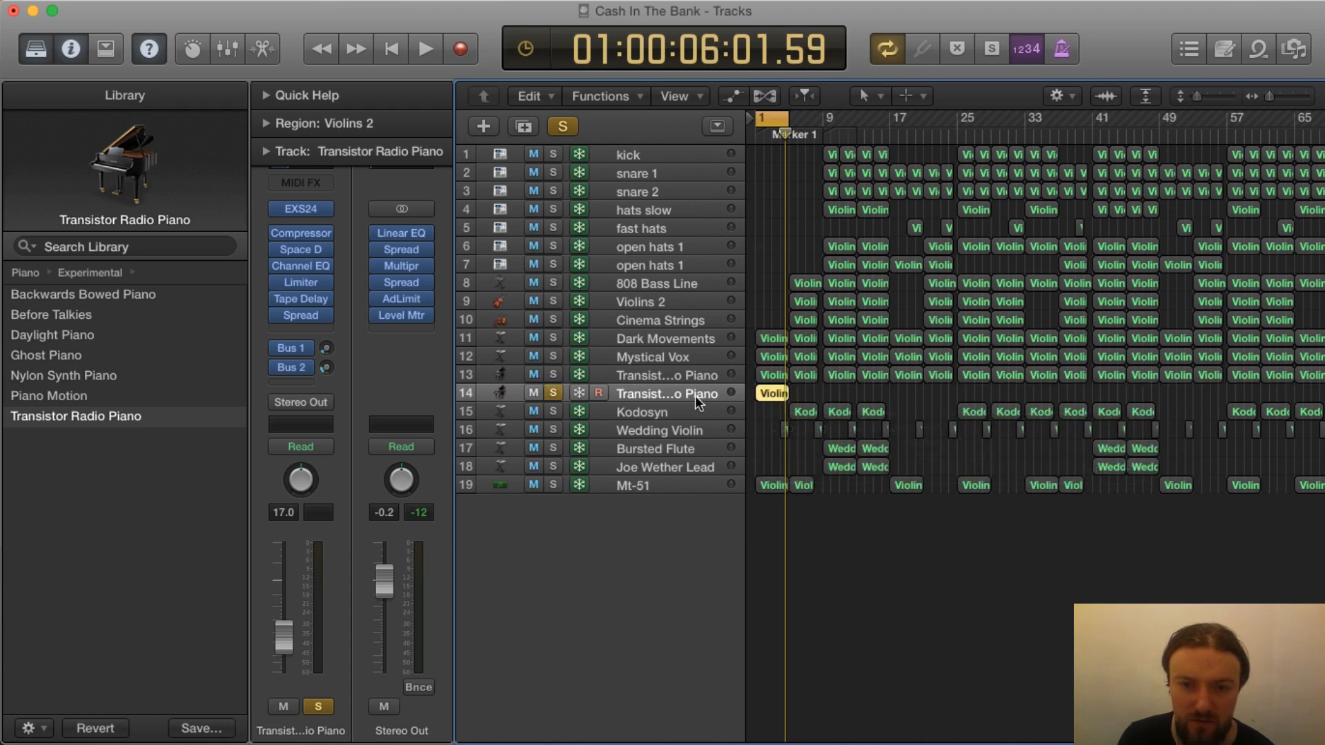
Compare the duplicated Transistor Radio Piano track with its Channel EQ bypassed and enabled during playback, and close the EQ after stopping
click(301, 264)
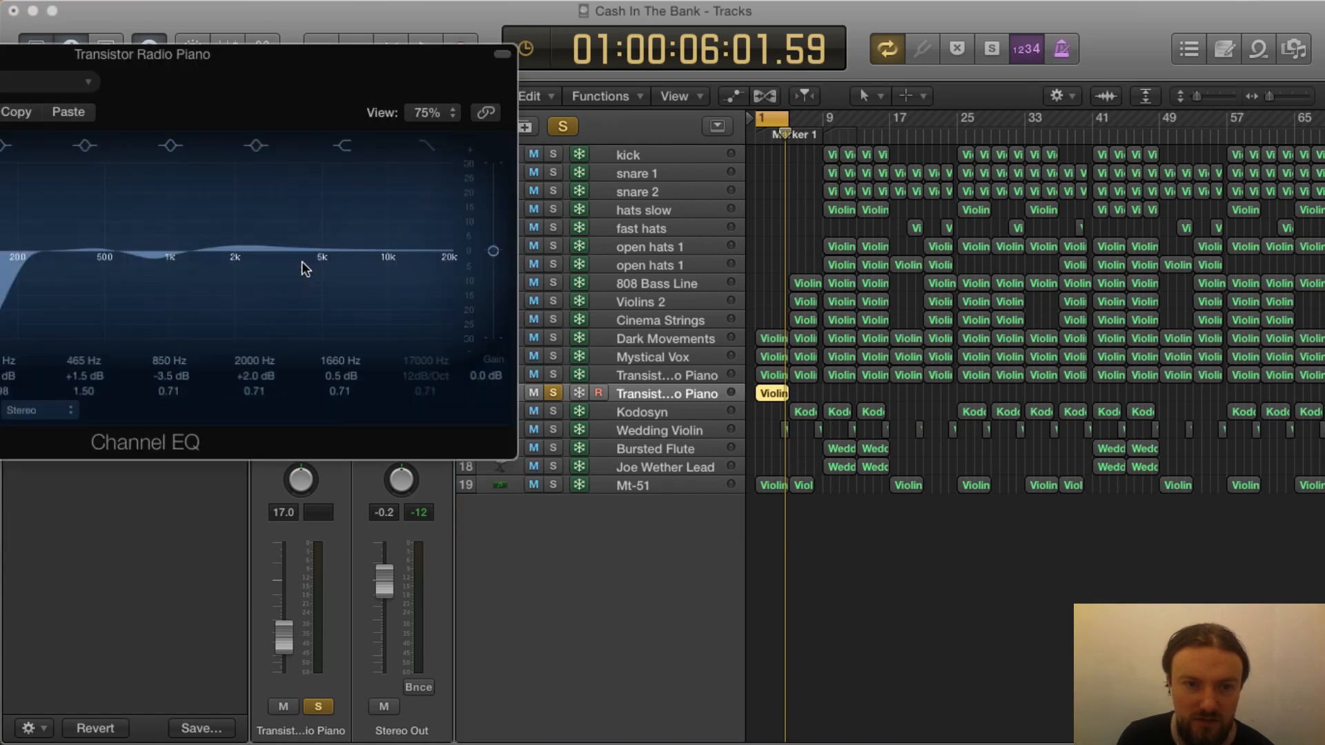
drag(55, 67, 742, 163)
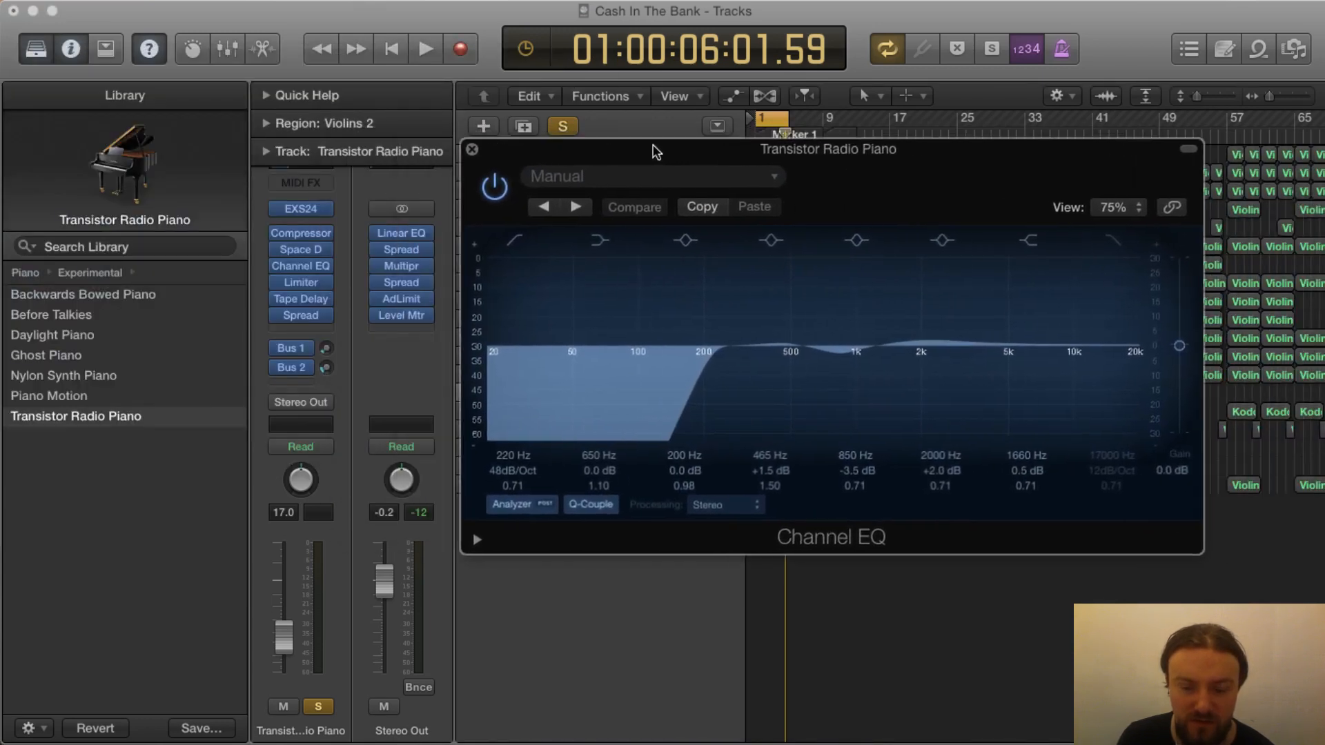
key(space)
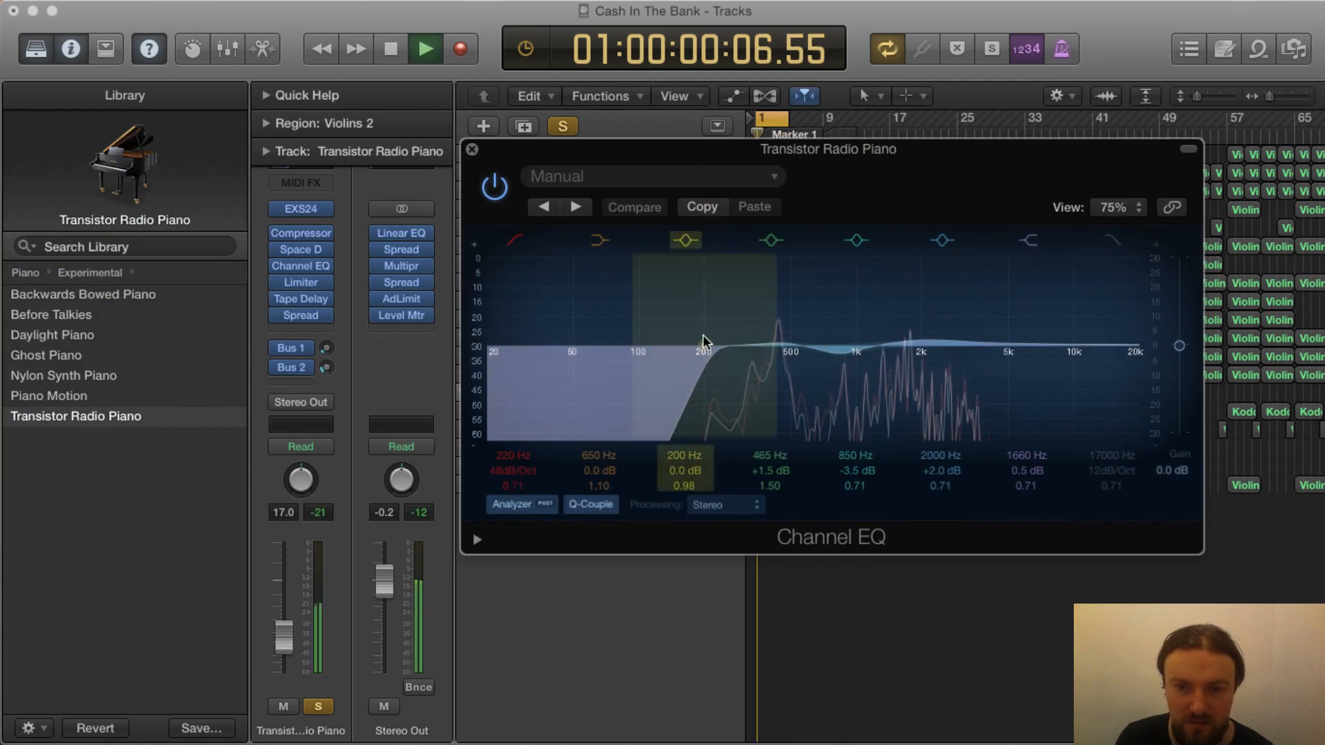
click(487, 193)
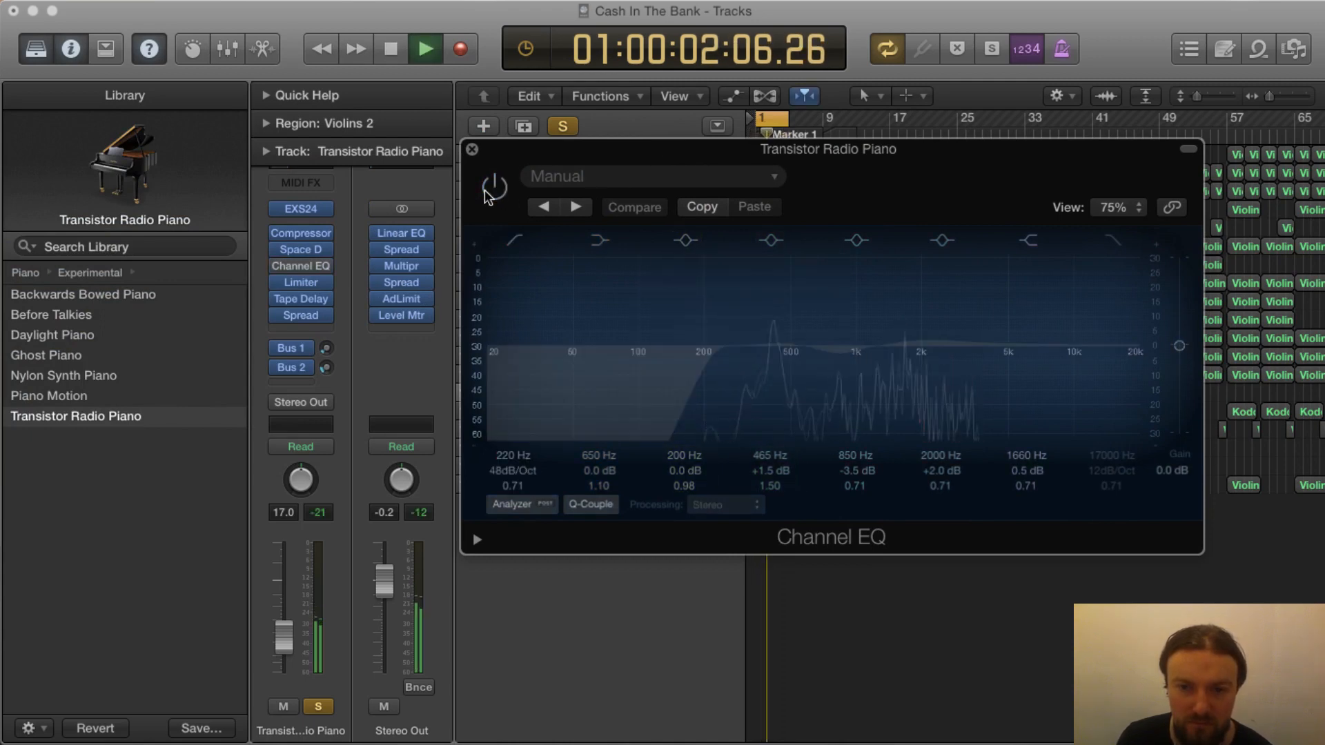
click(494, 188)
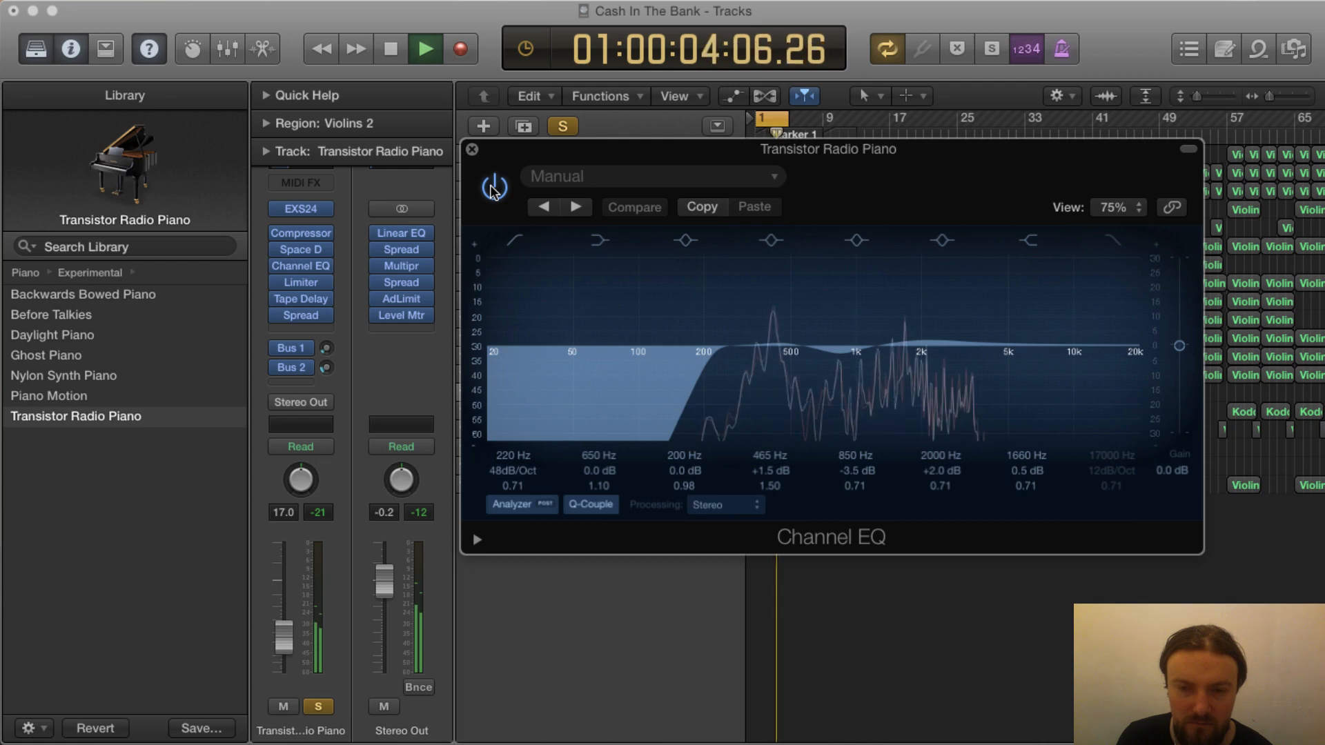
click(494, 187)
click(494, 187)
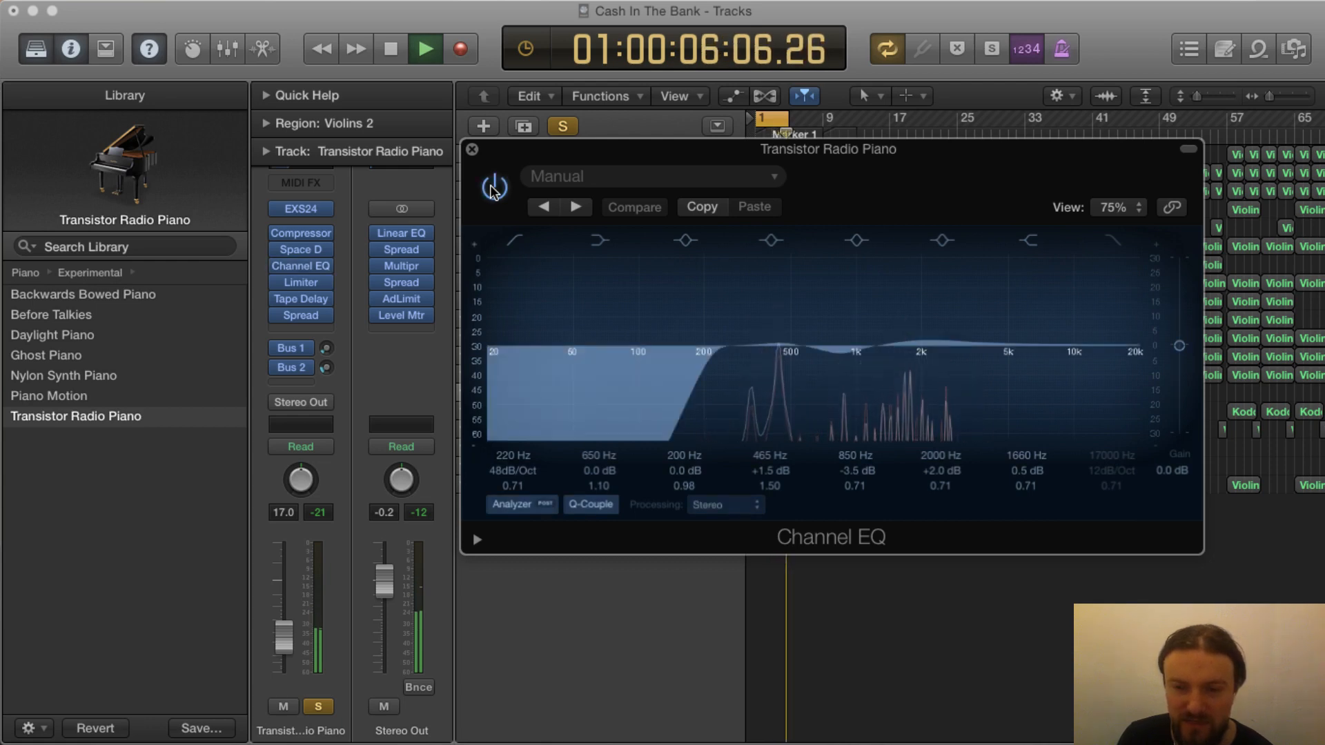
click(494, 187)
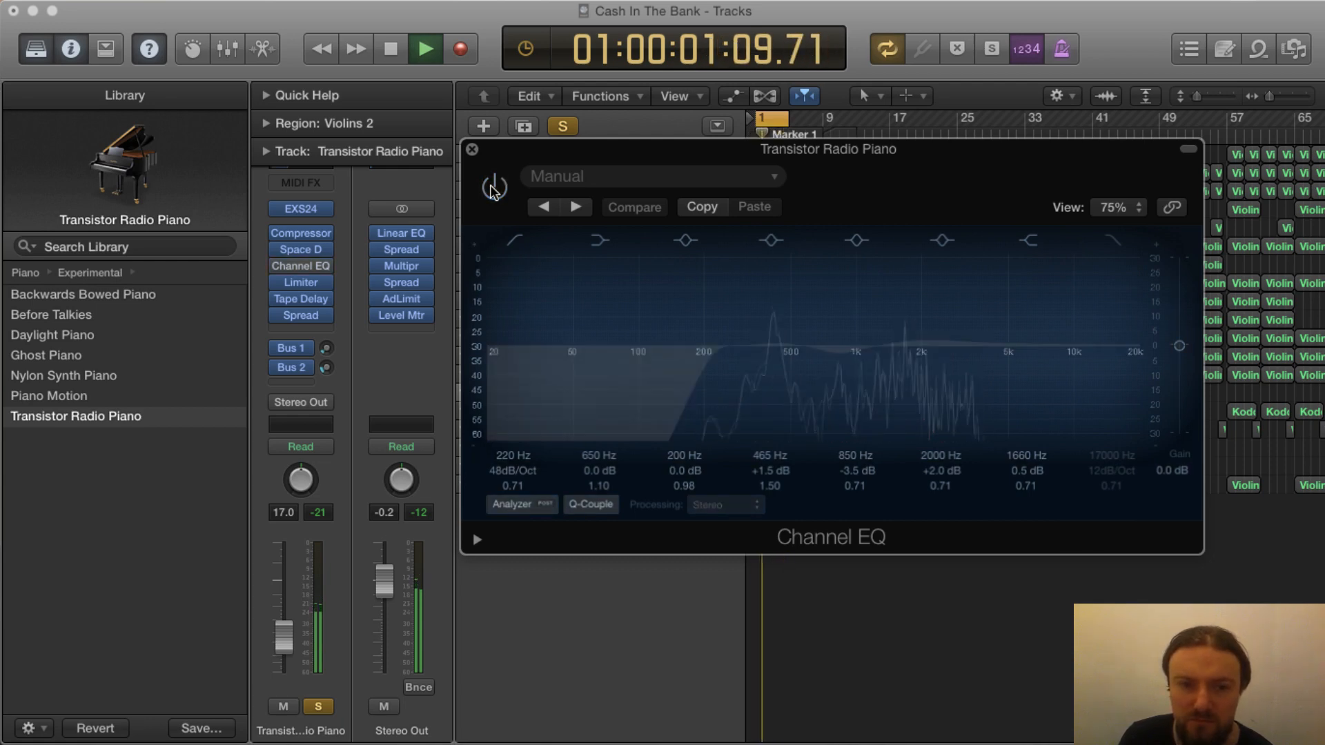
click(493, 187)
key(space)
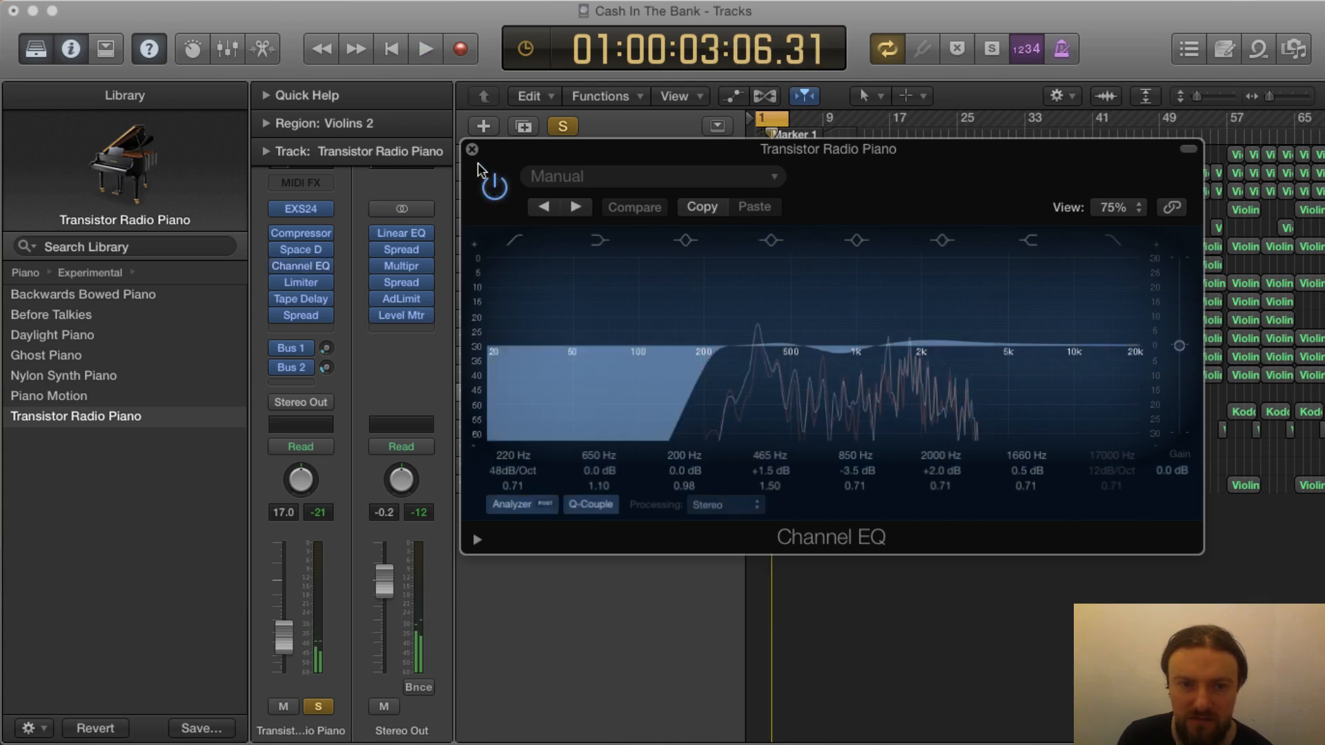
click(472, 149)
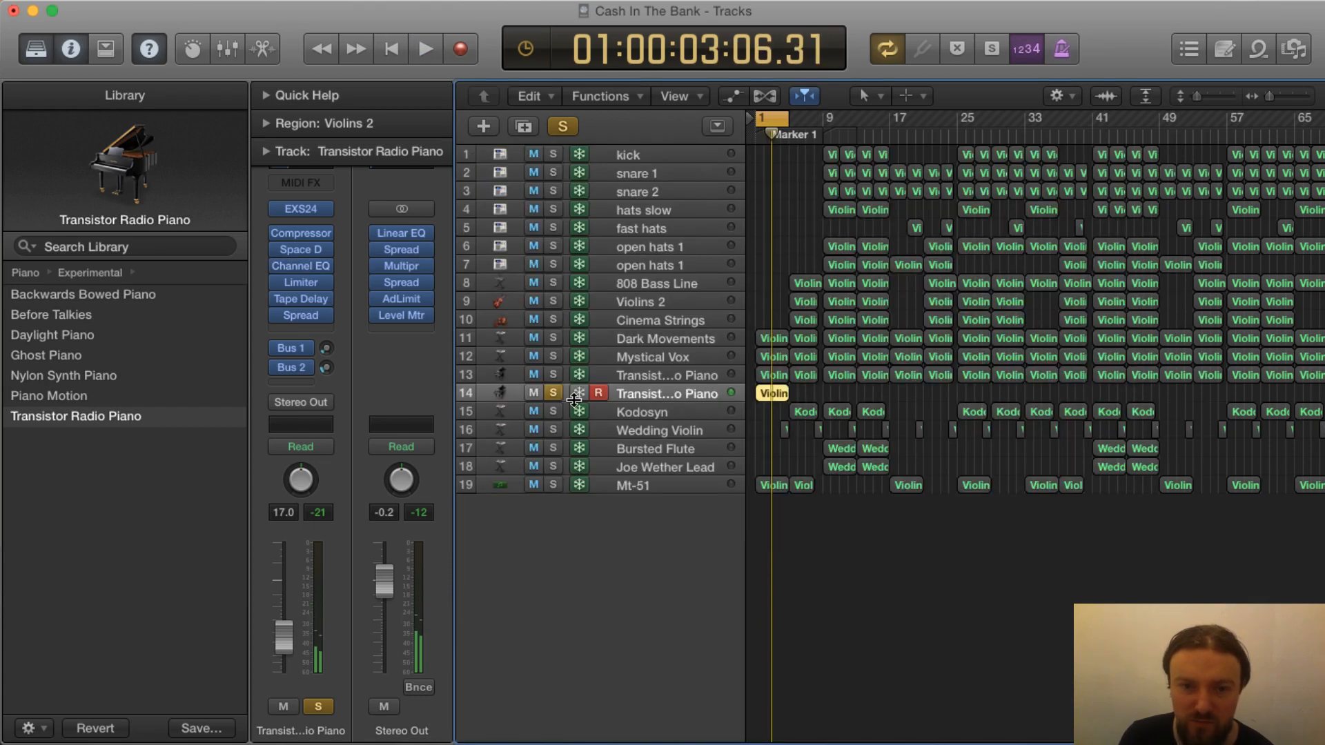
Bypass the Spread, Tape Delay, Limiter, Channel EQ, Space D and Compressor effects on the duplicated Transistor Radio Piano track
click(277, 316)
click(275, 296)
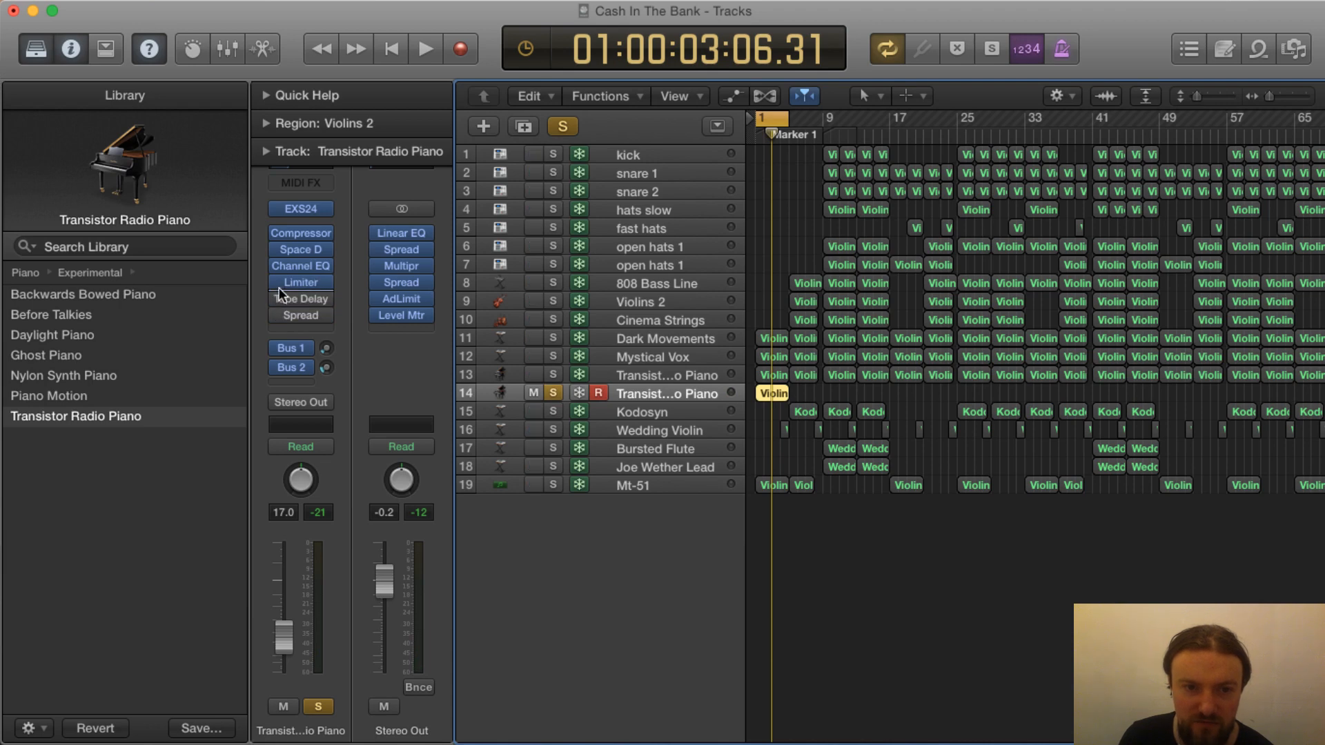
click(276, 282)
click(272, 264)
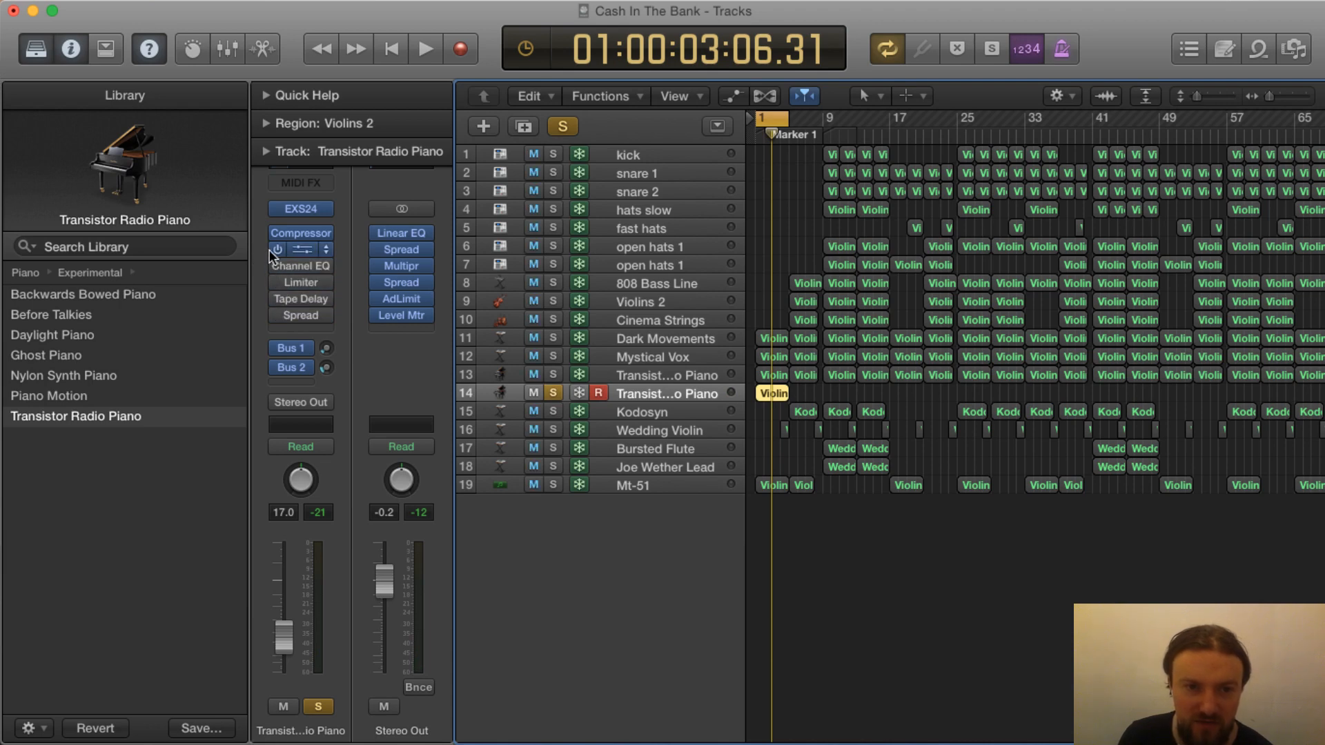
click(277, 250)
click(276, 234)
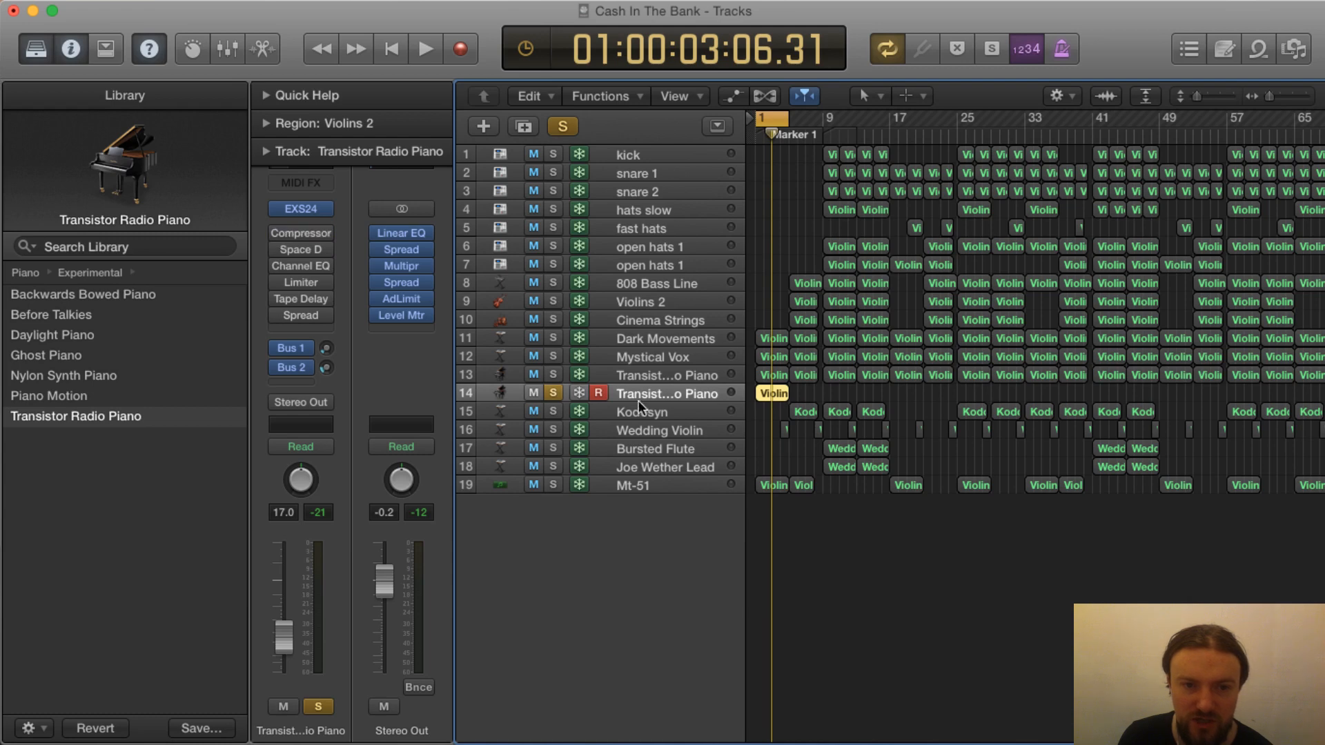
Play the unprocessed duplicate piano, briefly soloing the original Transistor Radio Piano alongside it, and stop playback
key(space)
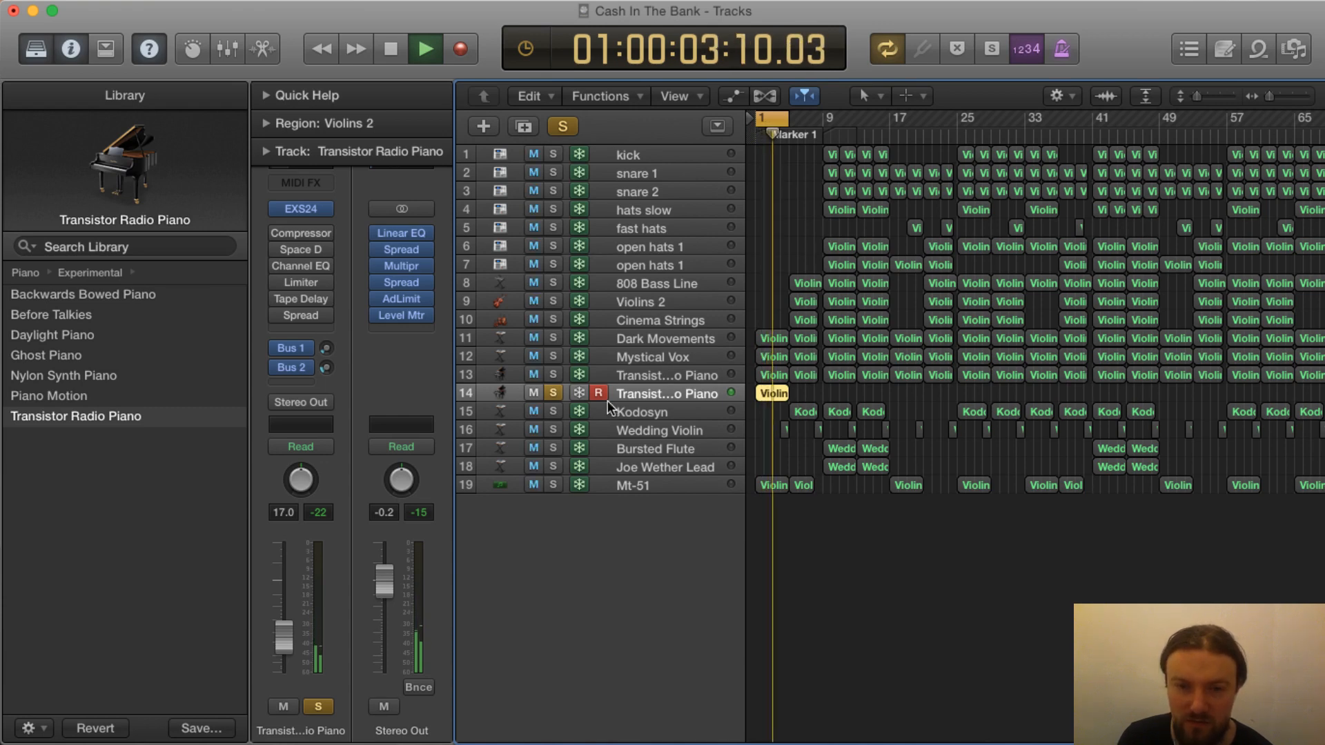
click(553, 374)
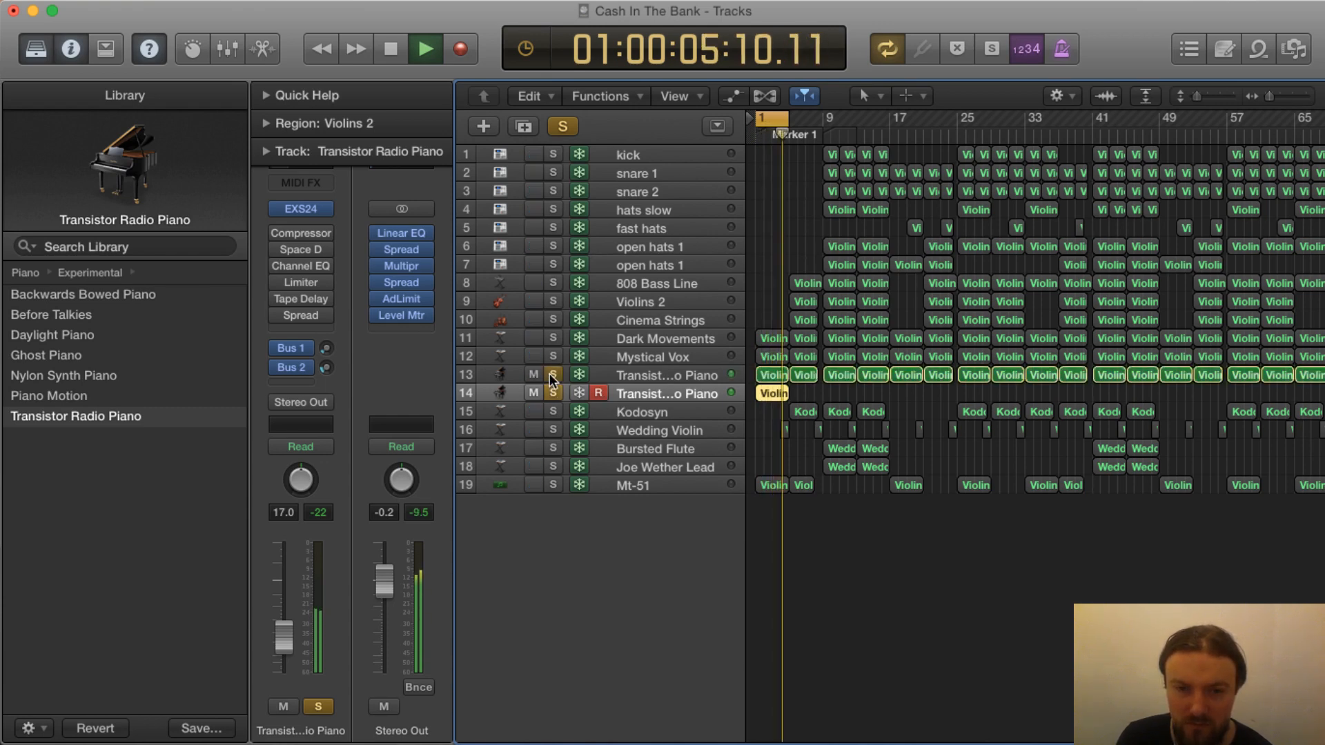
click(553, 374)
key(space)
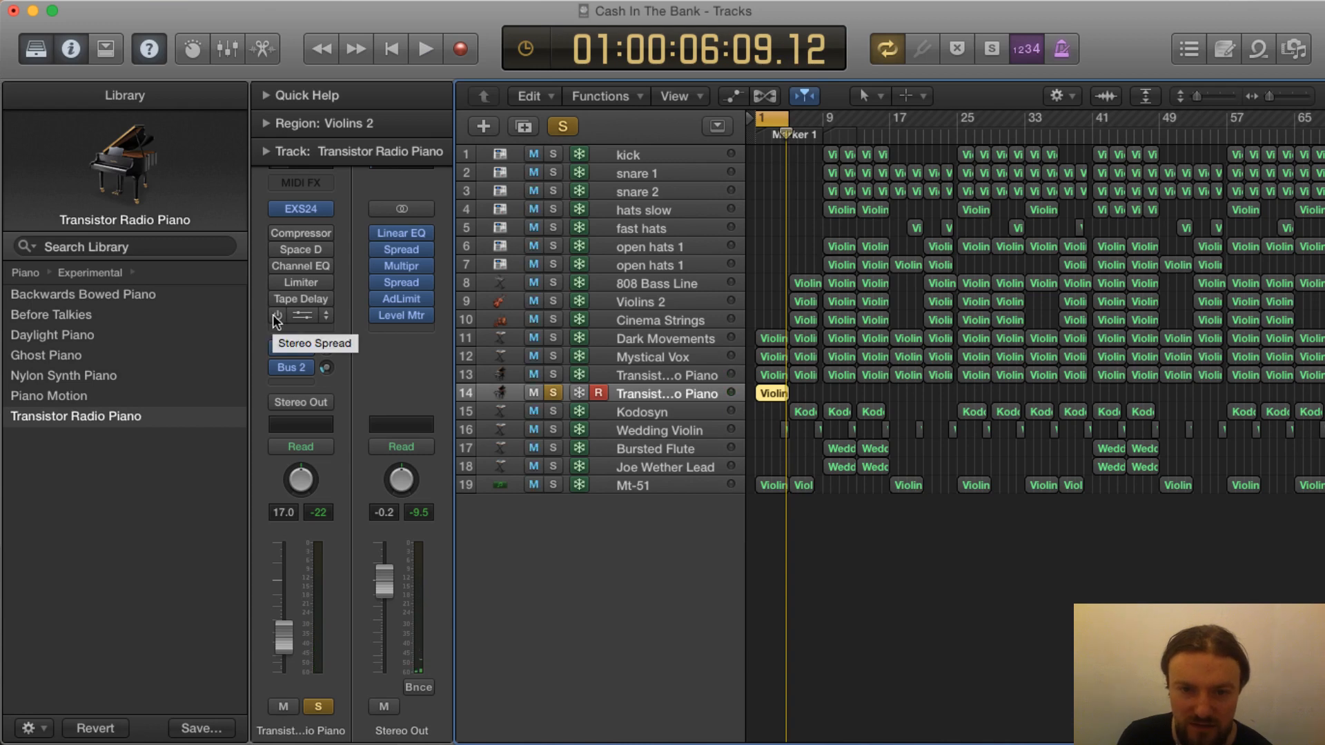
Re-enable all six effects on the duplicated Transistor Radio Piano track and play the processed sound for several seconds
click(276, 316)
click(277, 301)
click(279, 283)
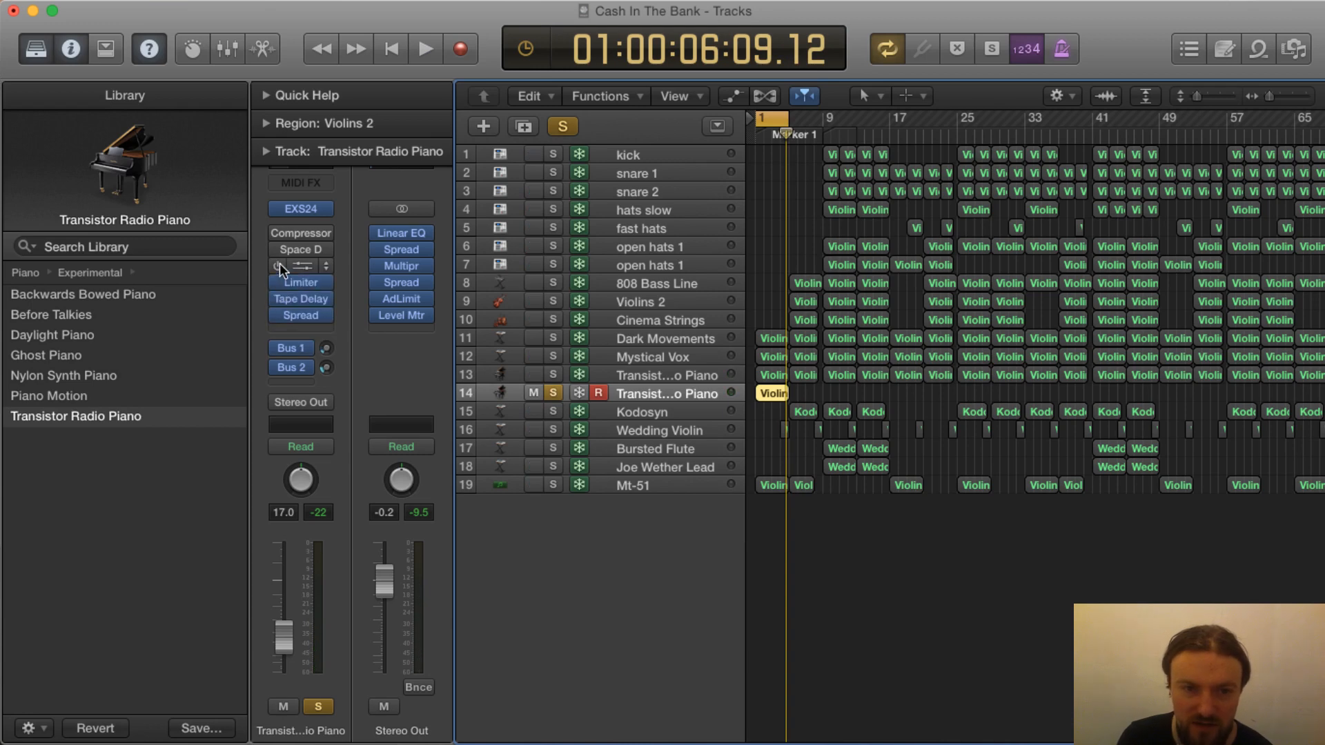
click(278, 266)
click(273, 248)
click(273, 233)
key(space)
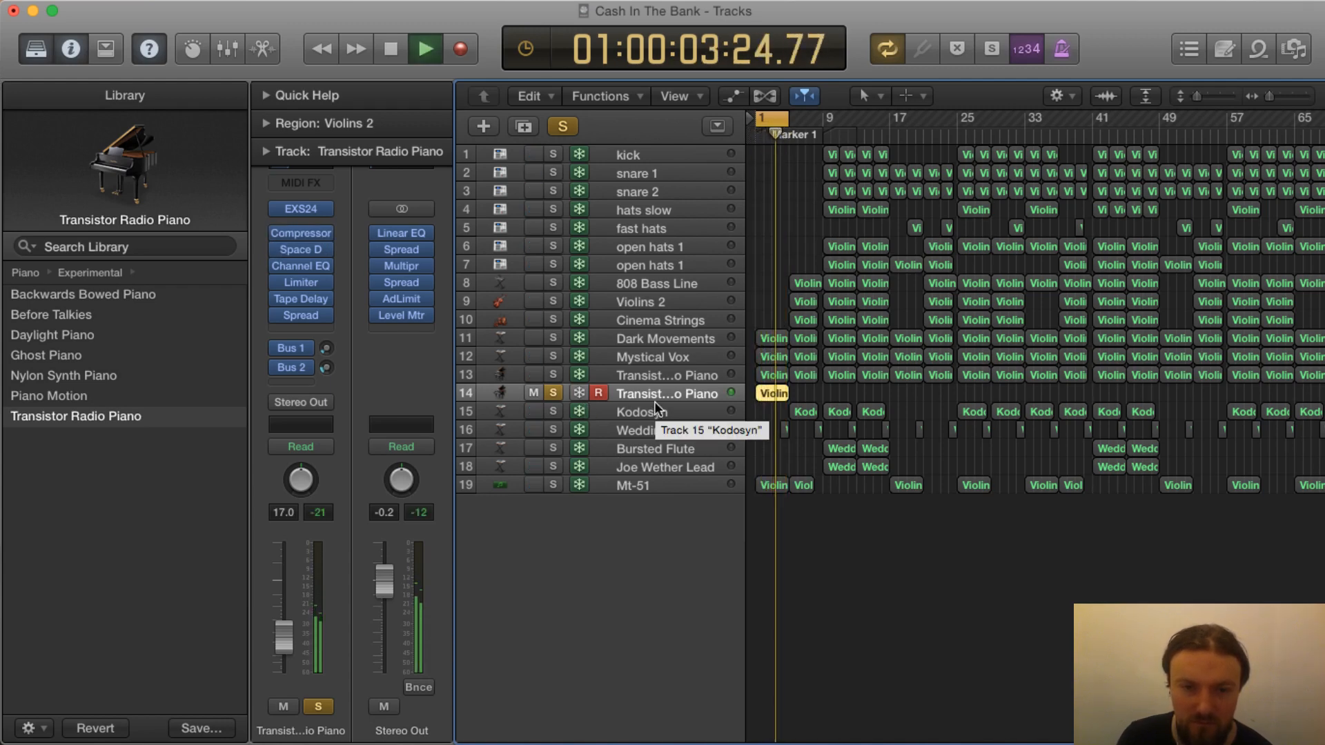
key(space)
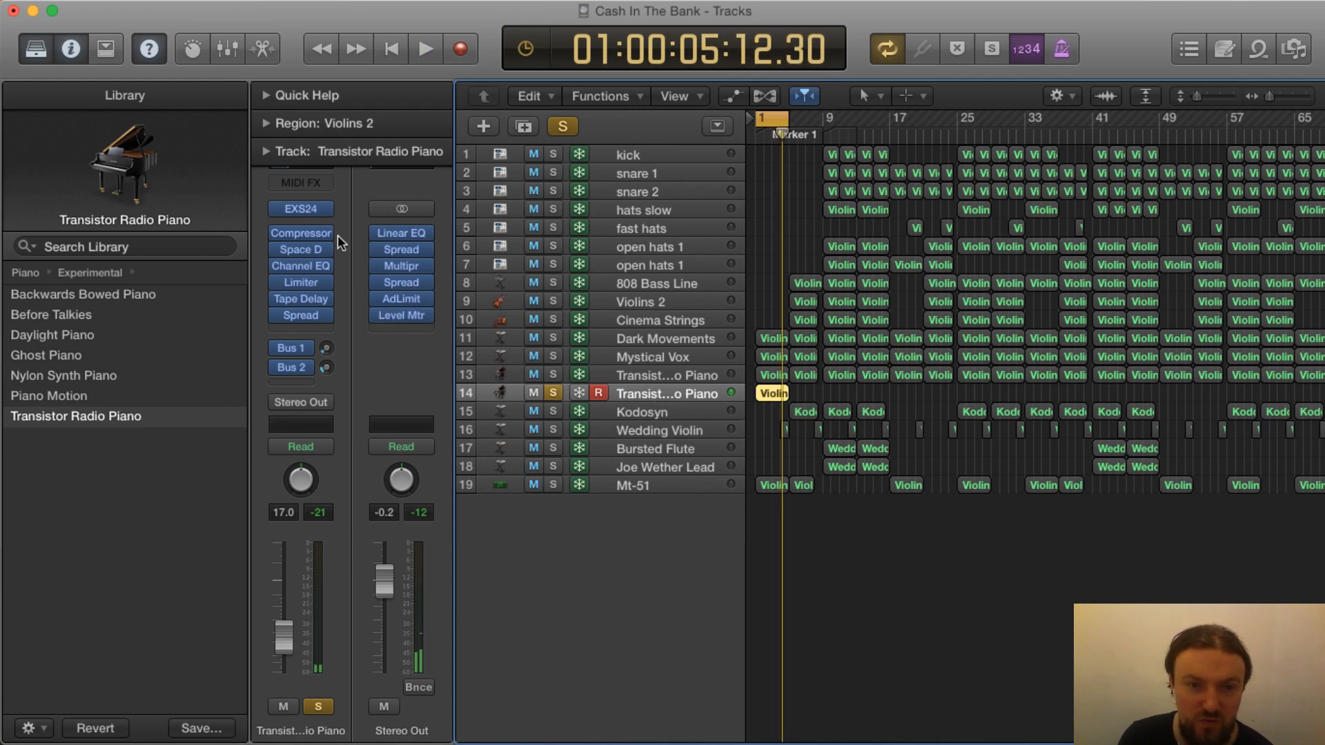
Examine the Steinway Grand Piano 2 instrument settings in the duplicated piano track's EXS24 sampler, and close the plug-in
mouse_move(324, 210)
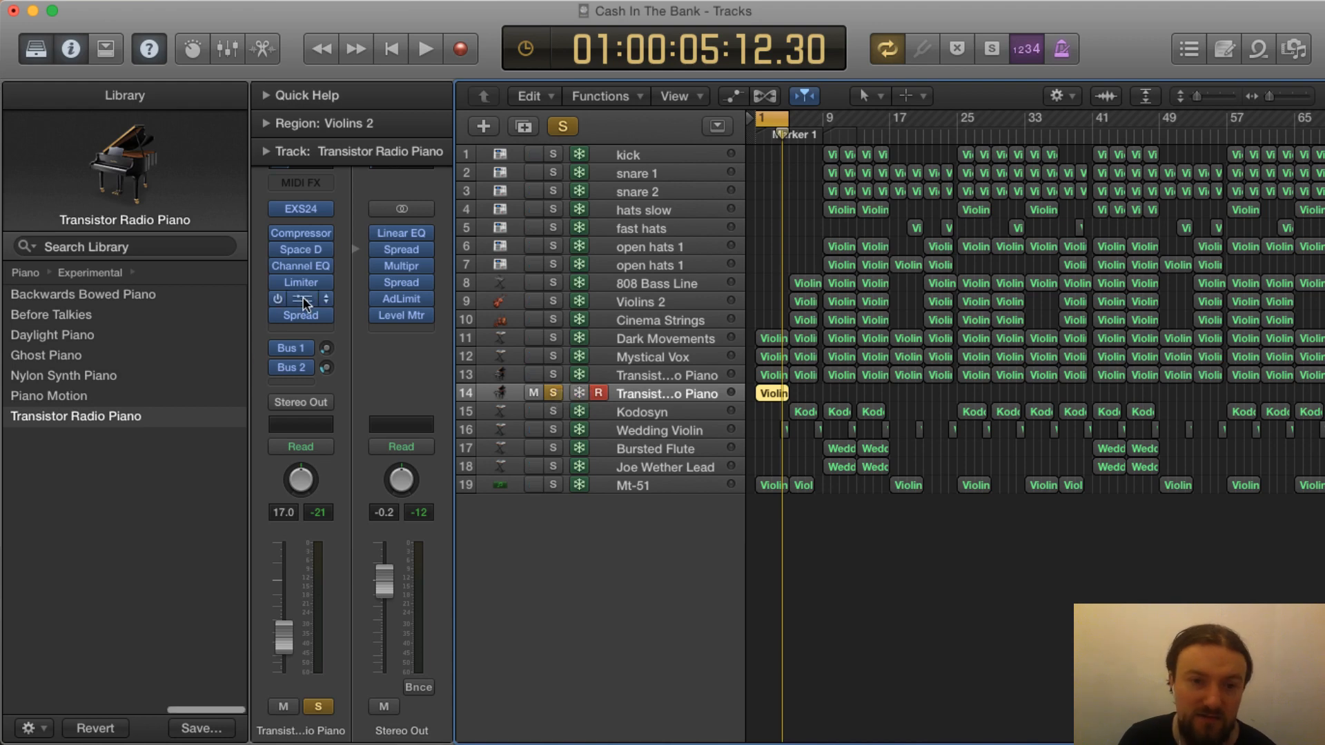
click(302, 209)
drag(207, 98, 821, 145)
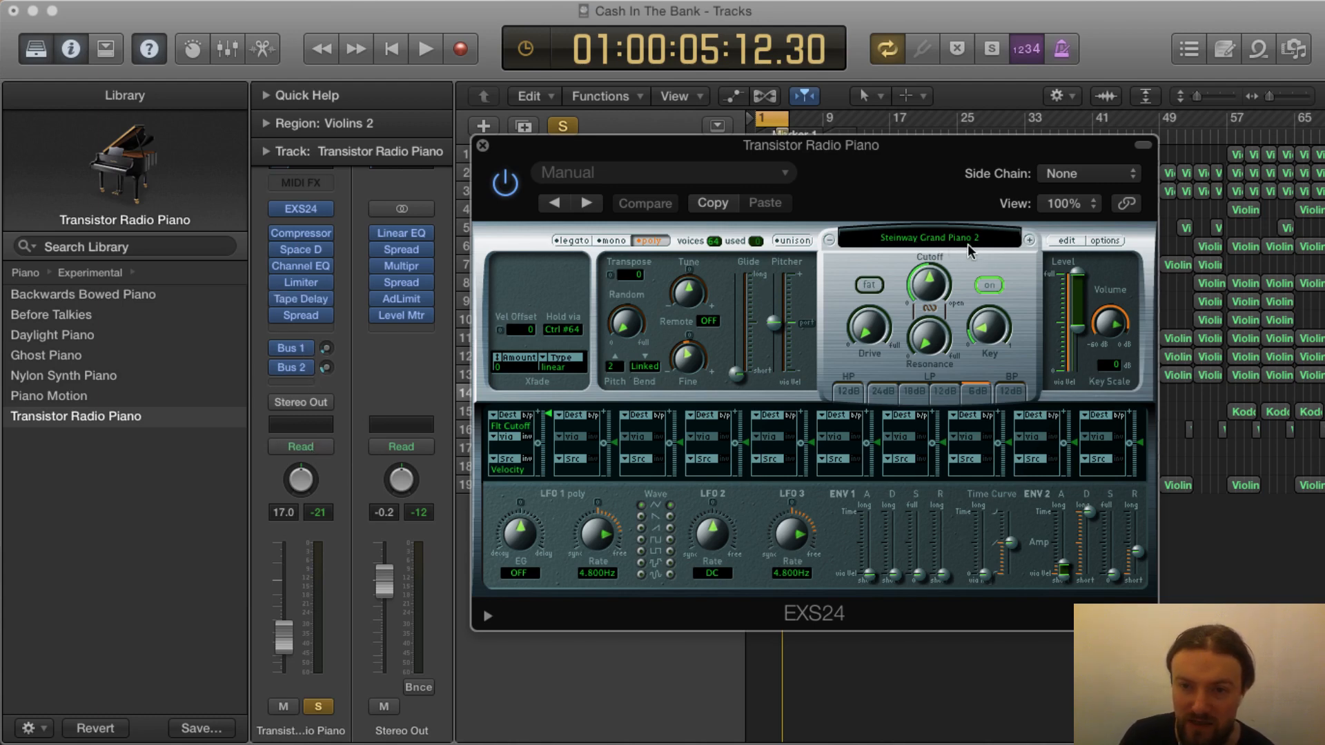
click(481, 146)
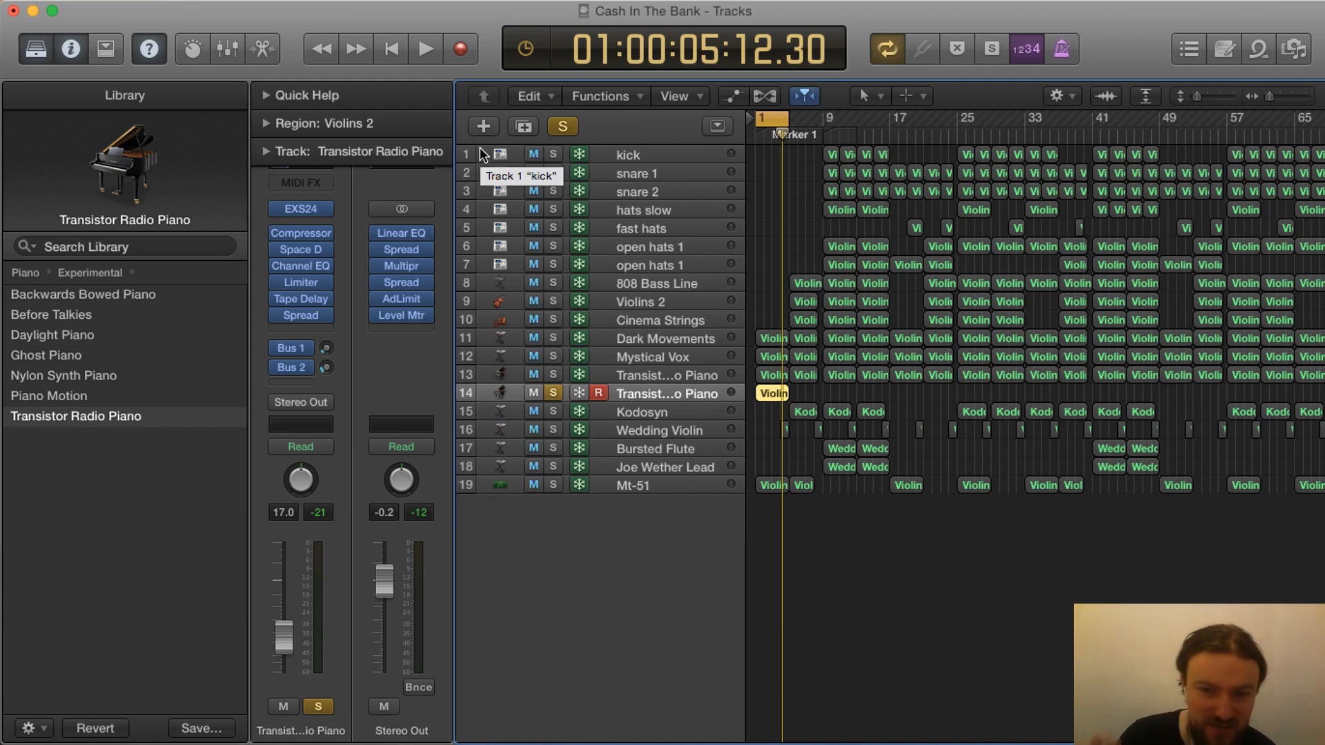
Delete the duplicated Transistor Radio Piano track together with its region
click(553, 394)
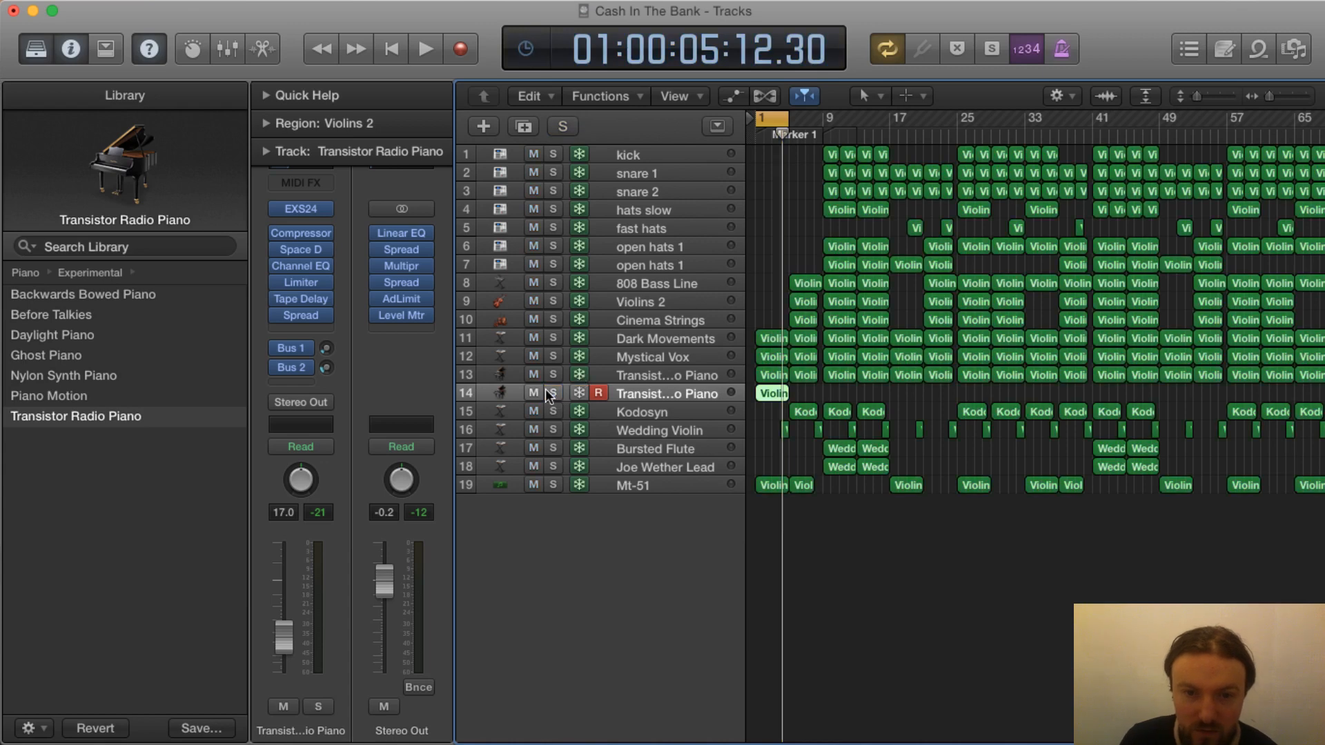
click(547, 390)
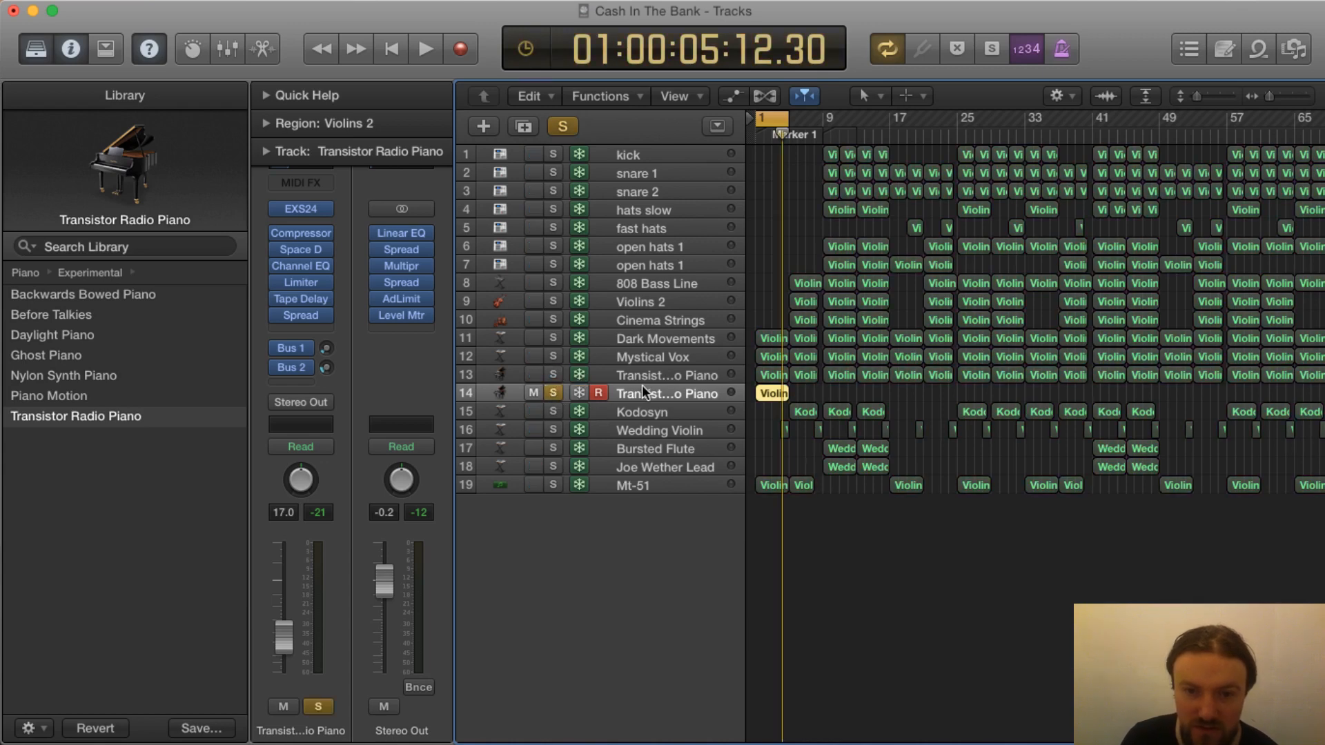
key(Delete)
key(super+BackSpace)
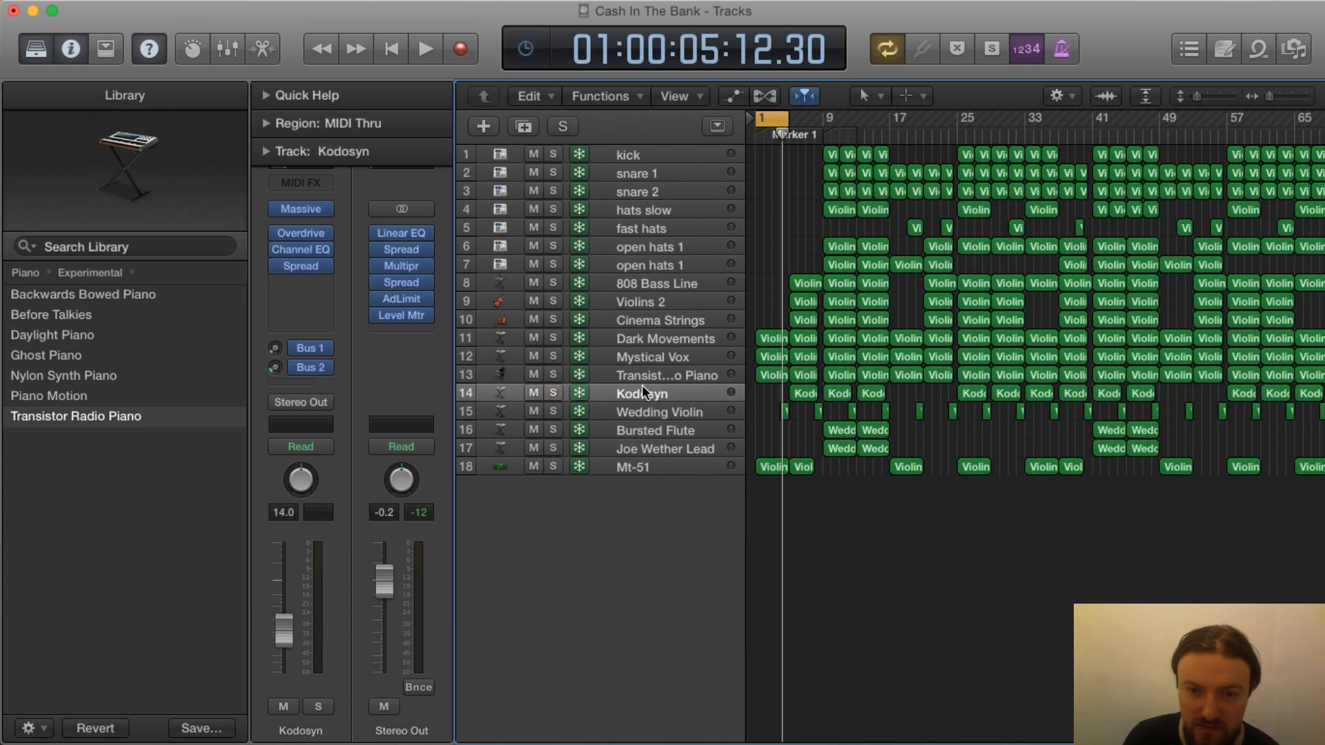
Solo the Transistor Radio Piano, Mystical Vox and Dark Movements tracks together and start playing them from the beginning
click(554, 374)
click(554, 356)
click(554, 339)
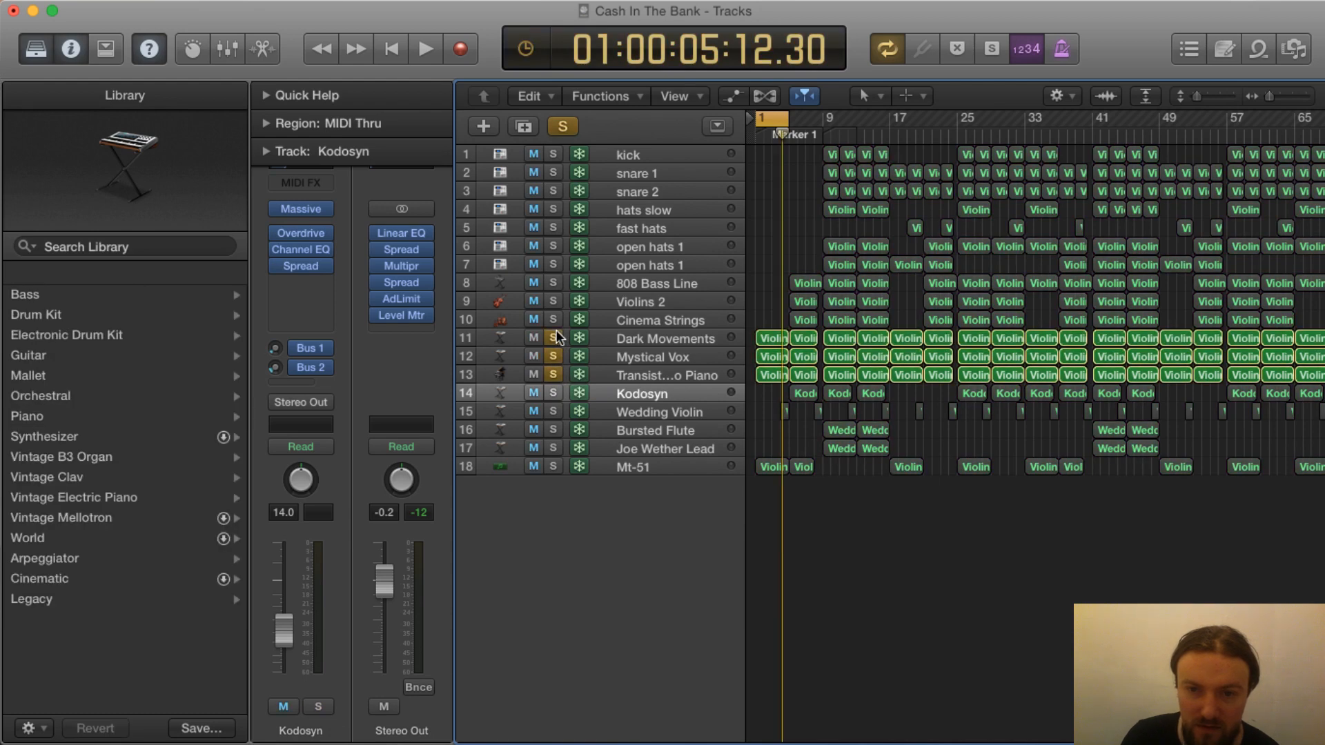
key(space)
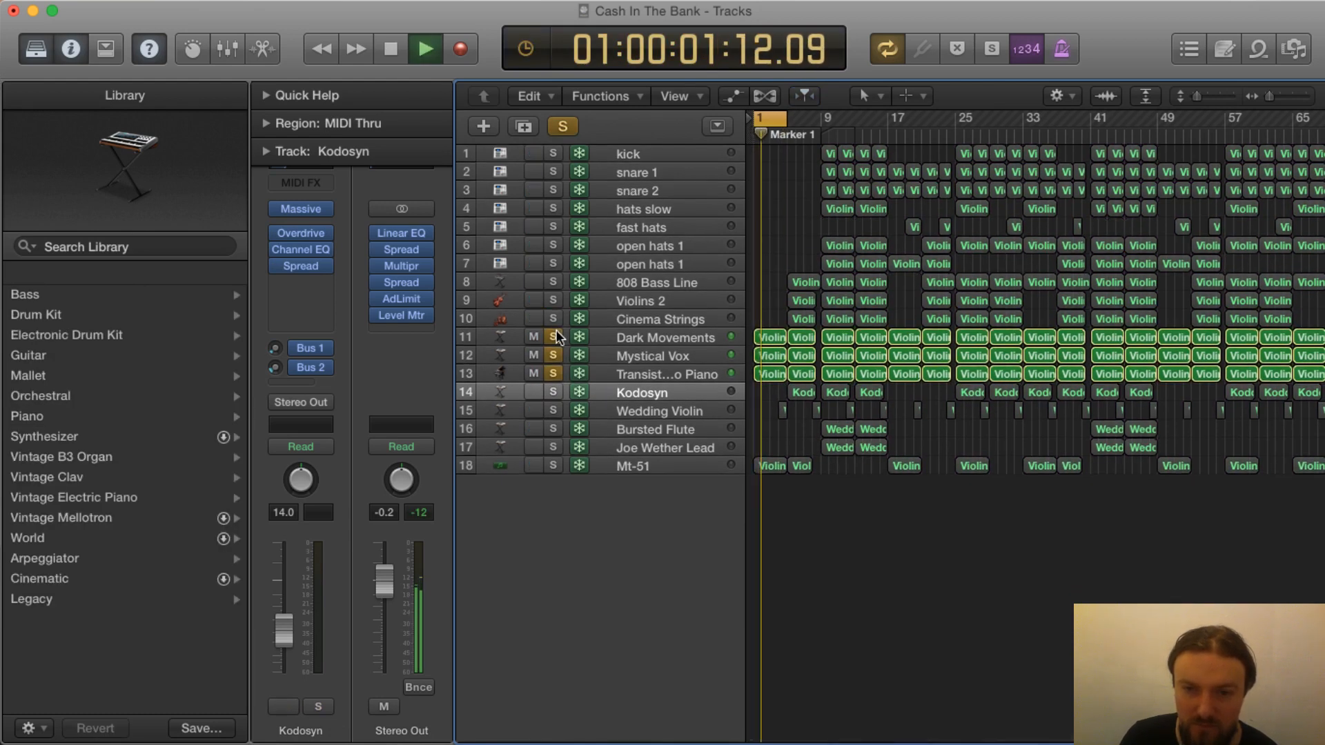
Compare the layered sound by switching the Dark Movements and Mystical Vox solos off and on during playback, and stop with all three soloed
click(554, 338)
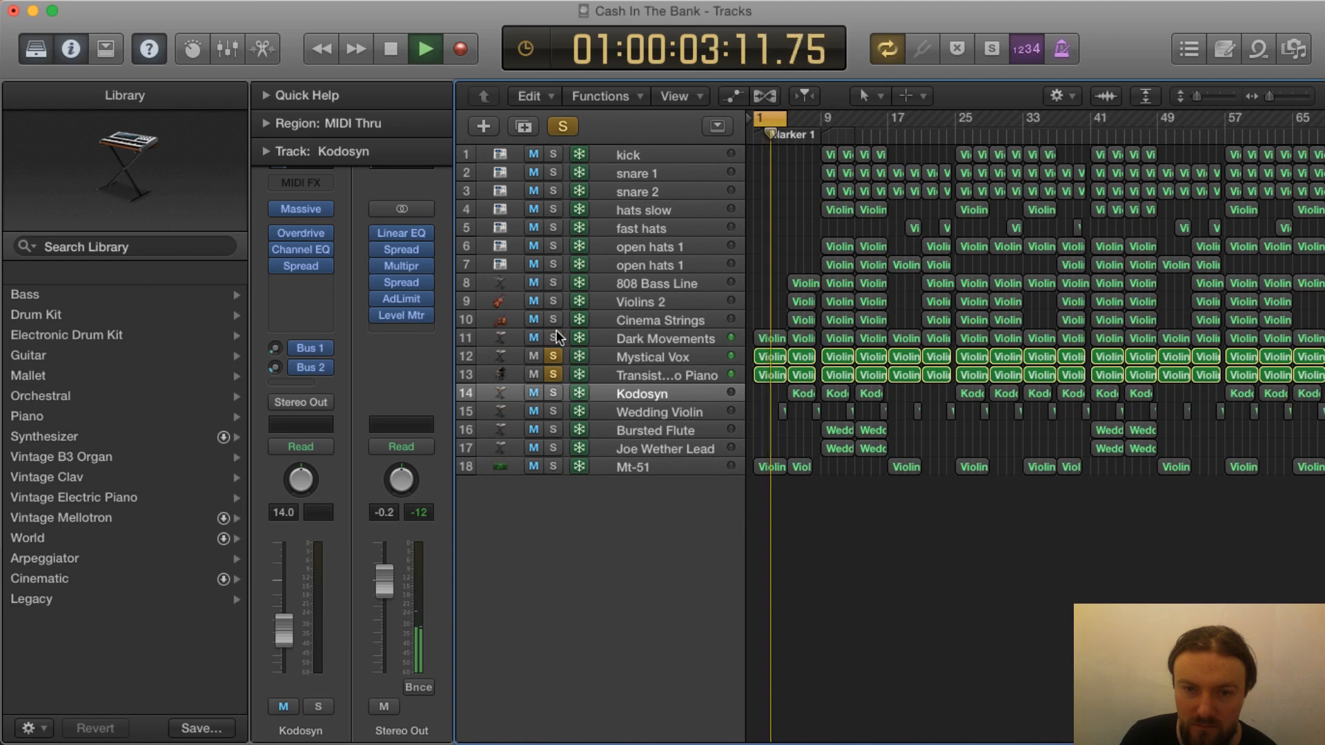
click(554, 357)
click(554, 357)
click(553, 338)
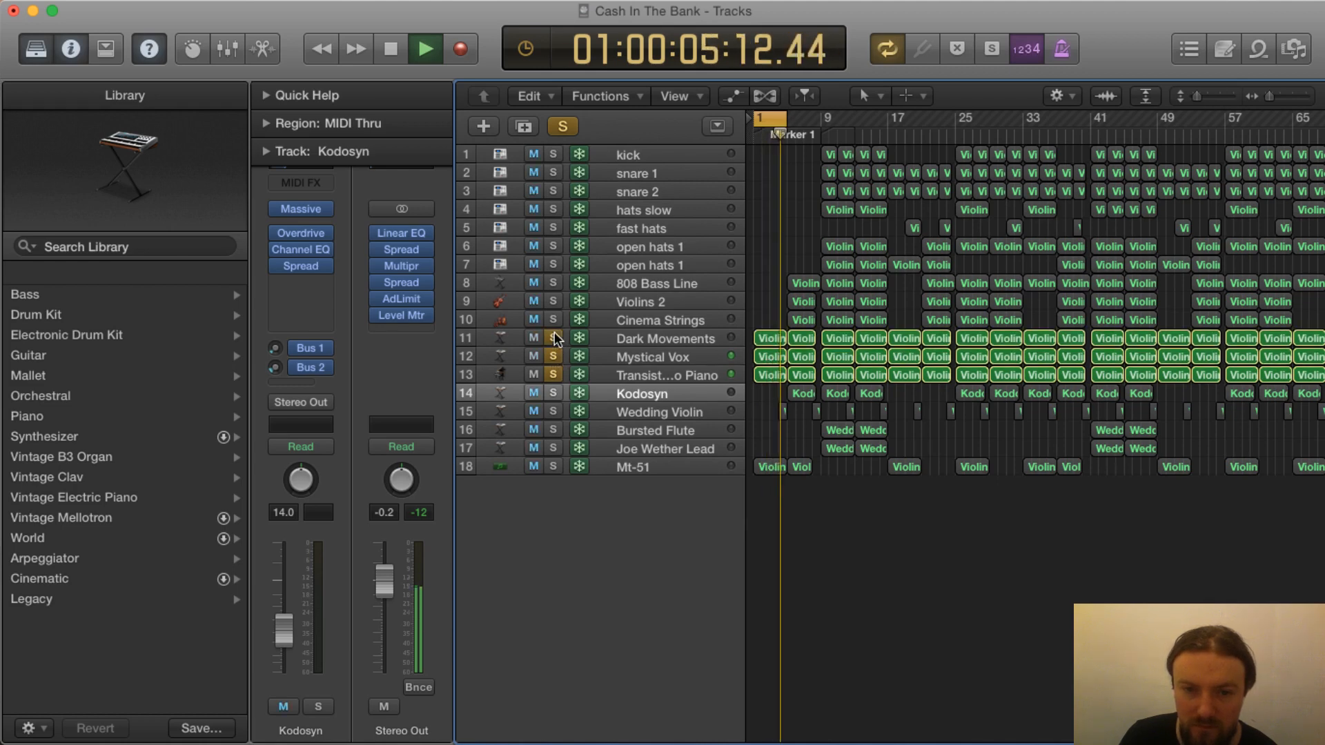
click(554, 357)
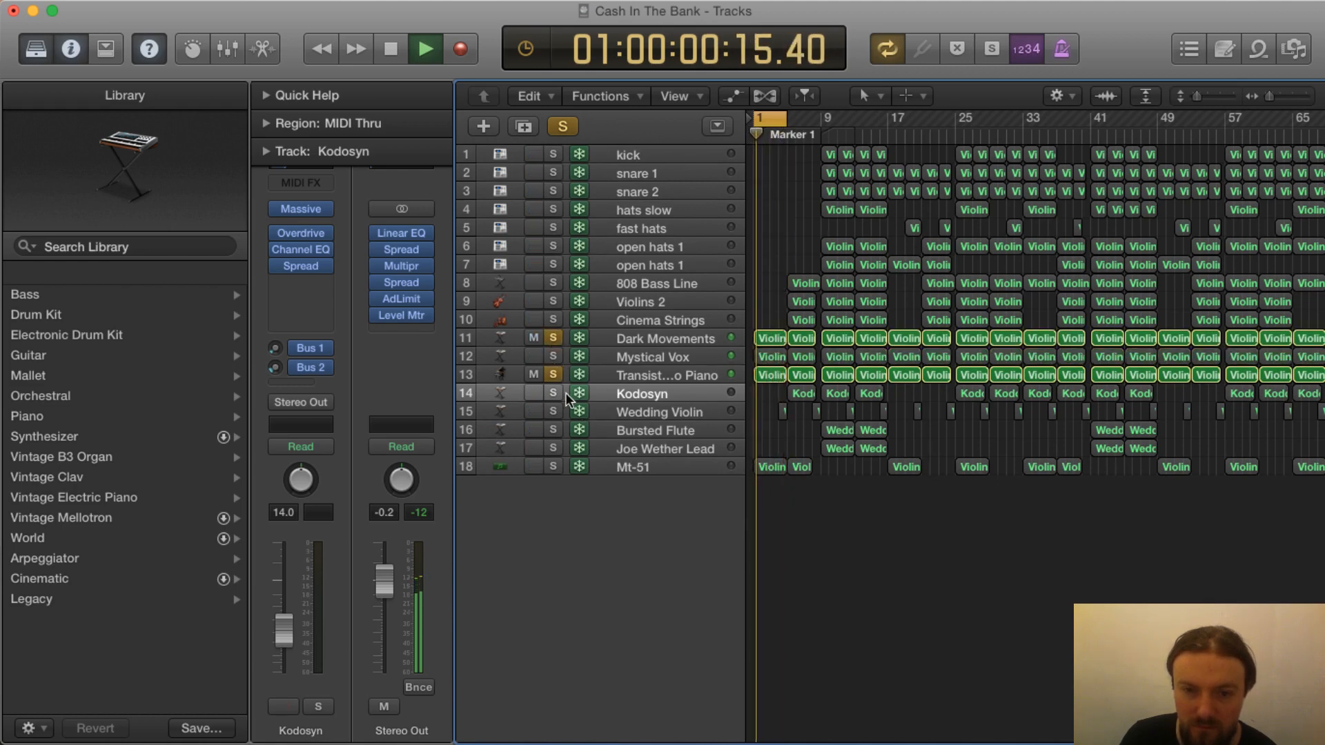
click(553, 356)
key(space)
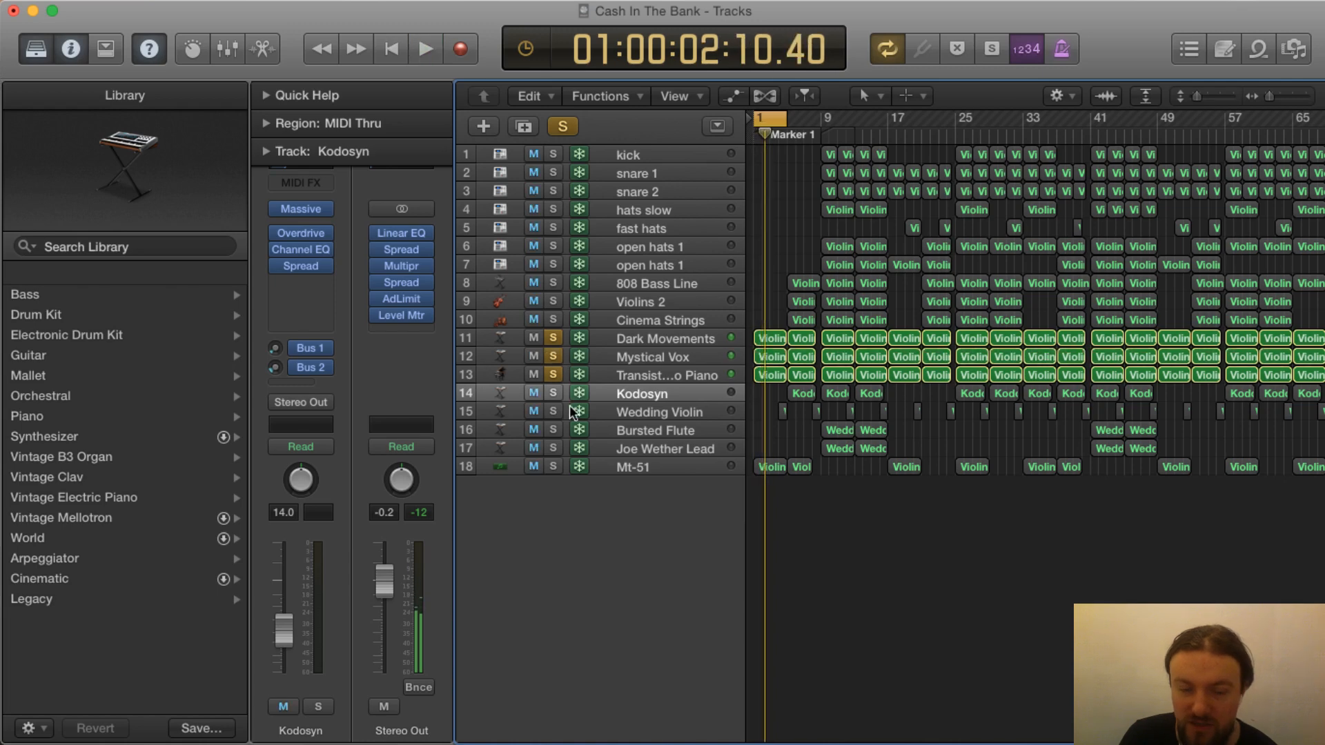
Select the first Mt-51 region, solo only the Mt-51 track and play it through the opening bars
click(780, 469)
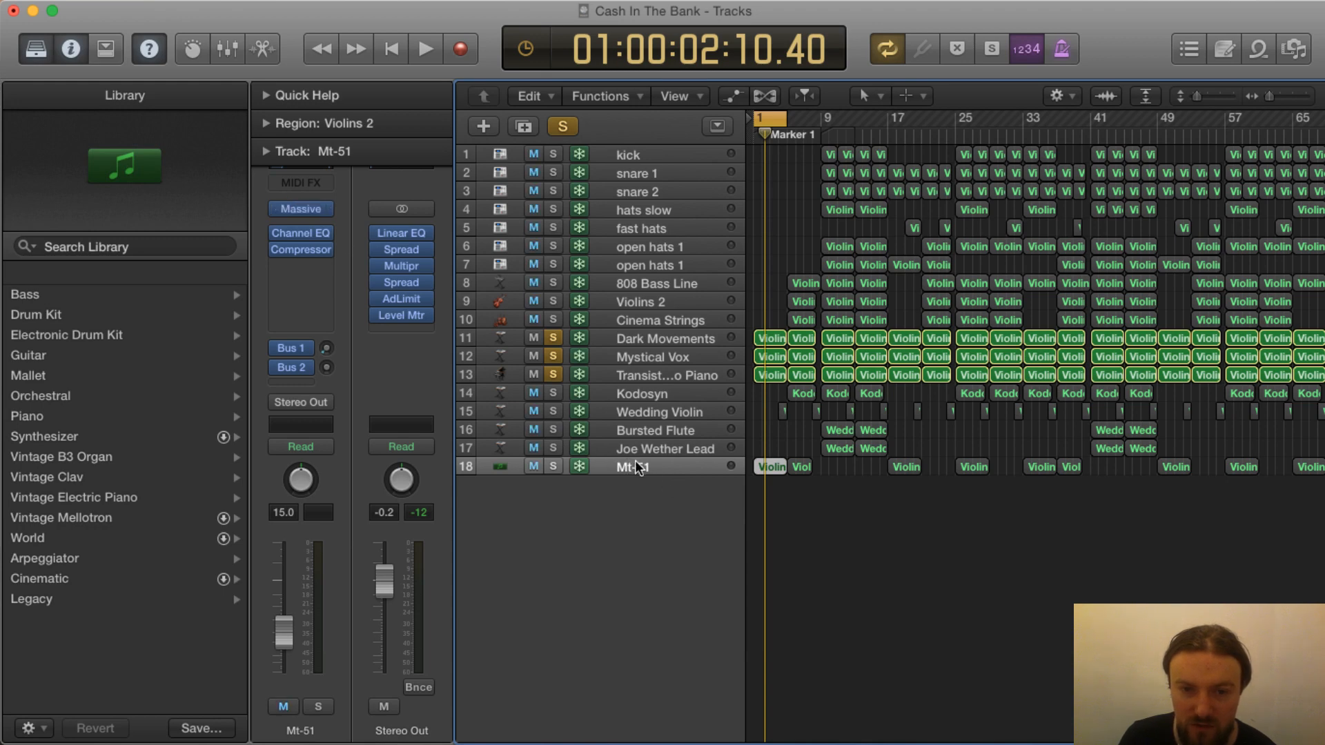
click(554, 466)
click(552, 375)
click(552, 350)
click(556, 335)
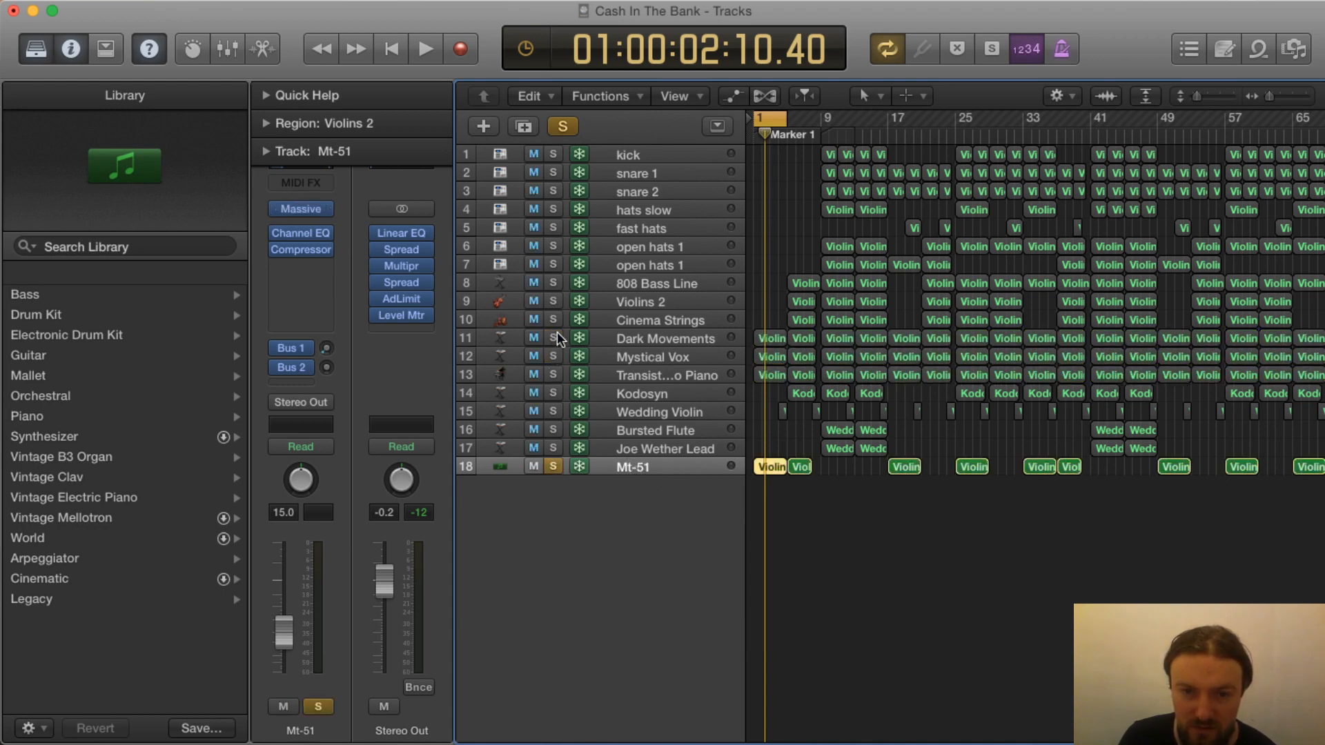
key(space)
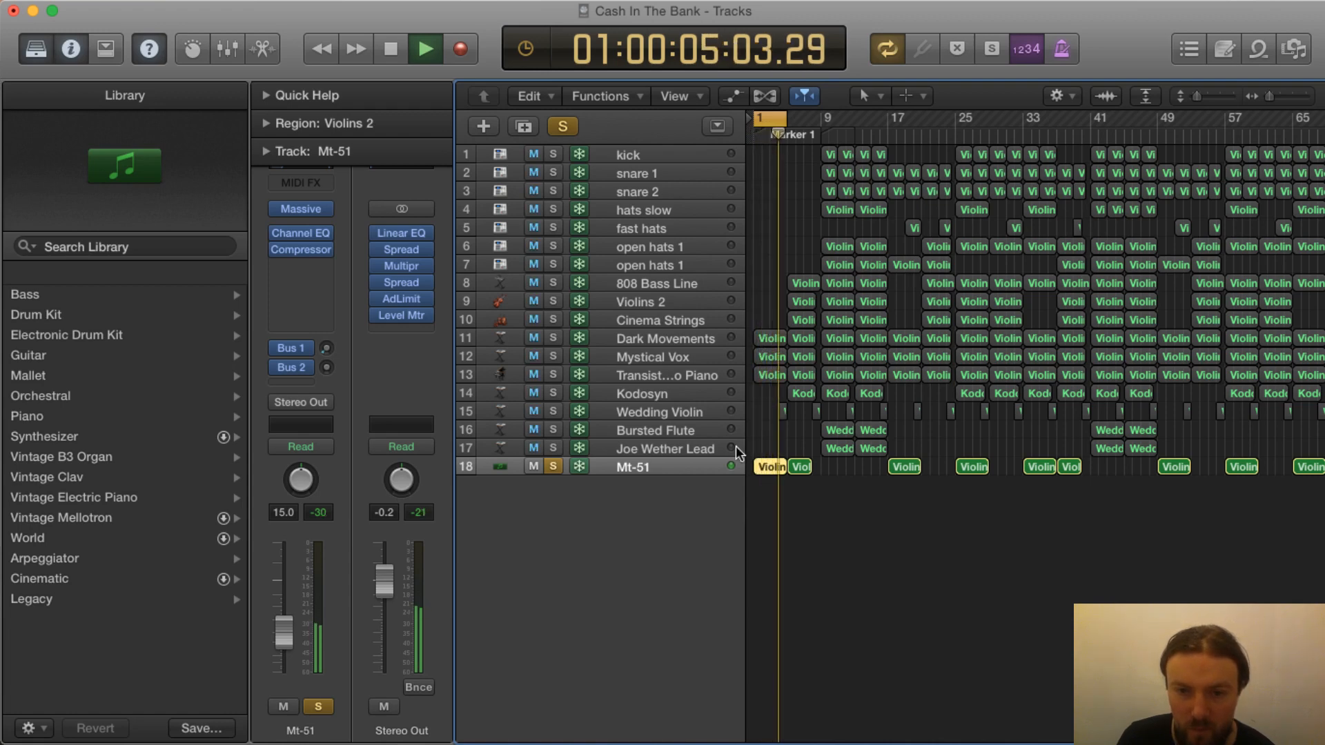
key(space)
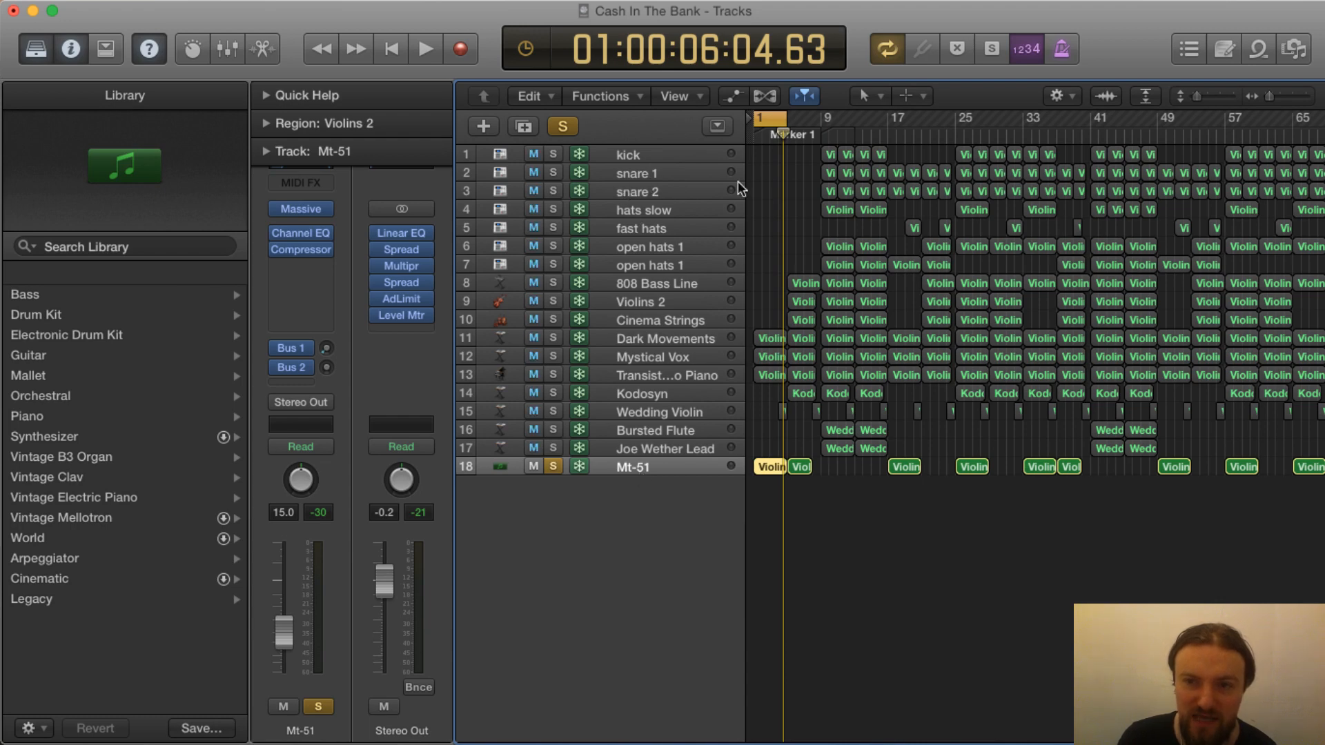
drag(1198, 98, 1201, 101)
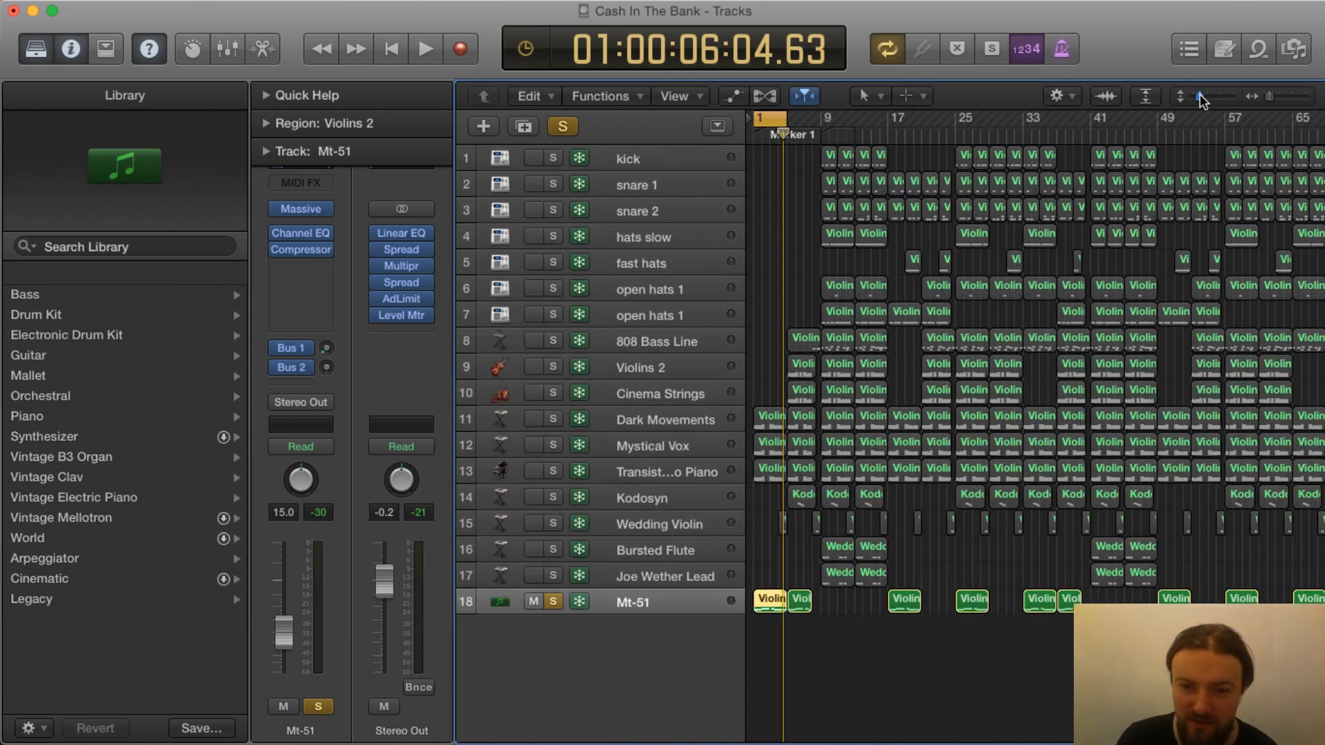
Open the first Mt-51 region in the Piano Roll, play its notes briefly and return to the full track view
double_click(770, 599)
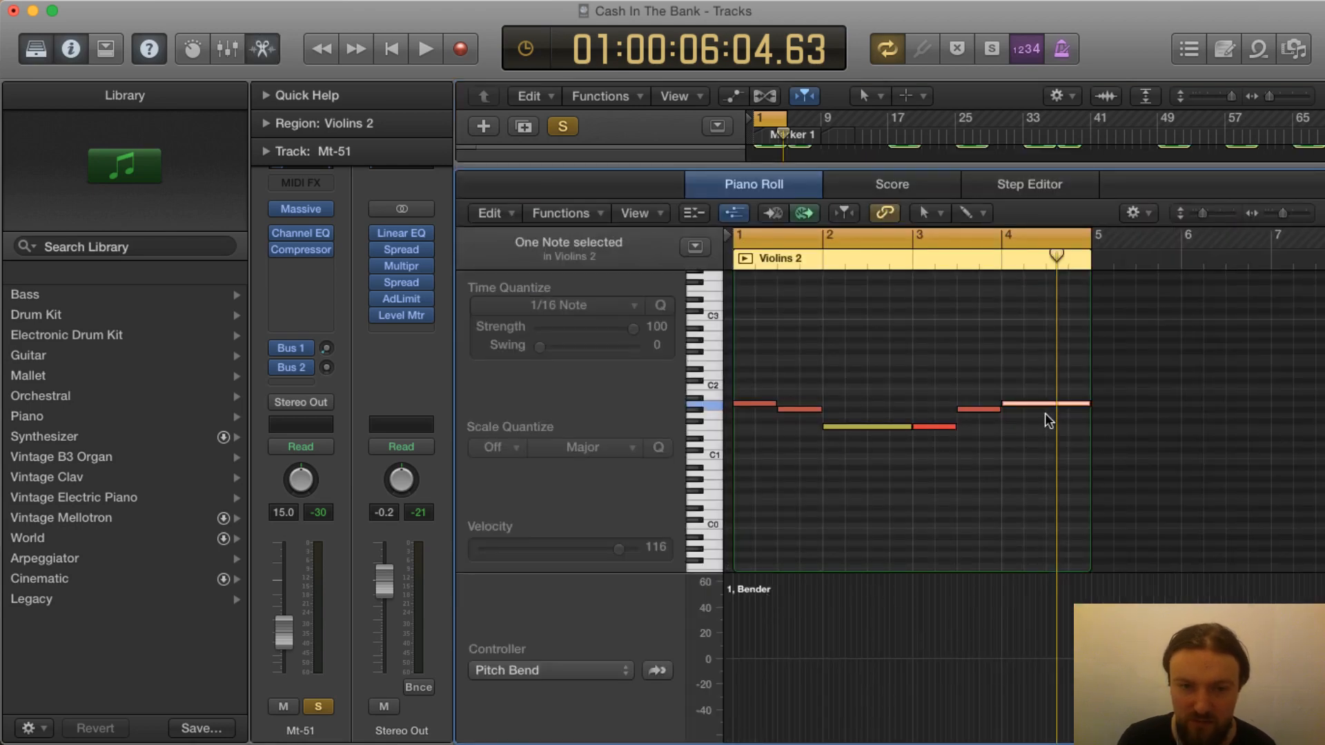
key(space)
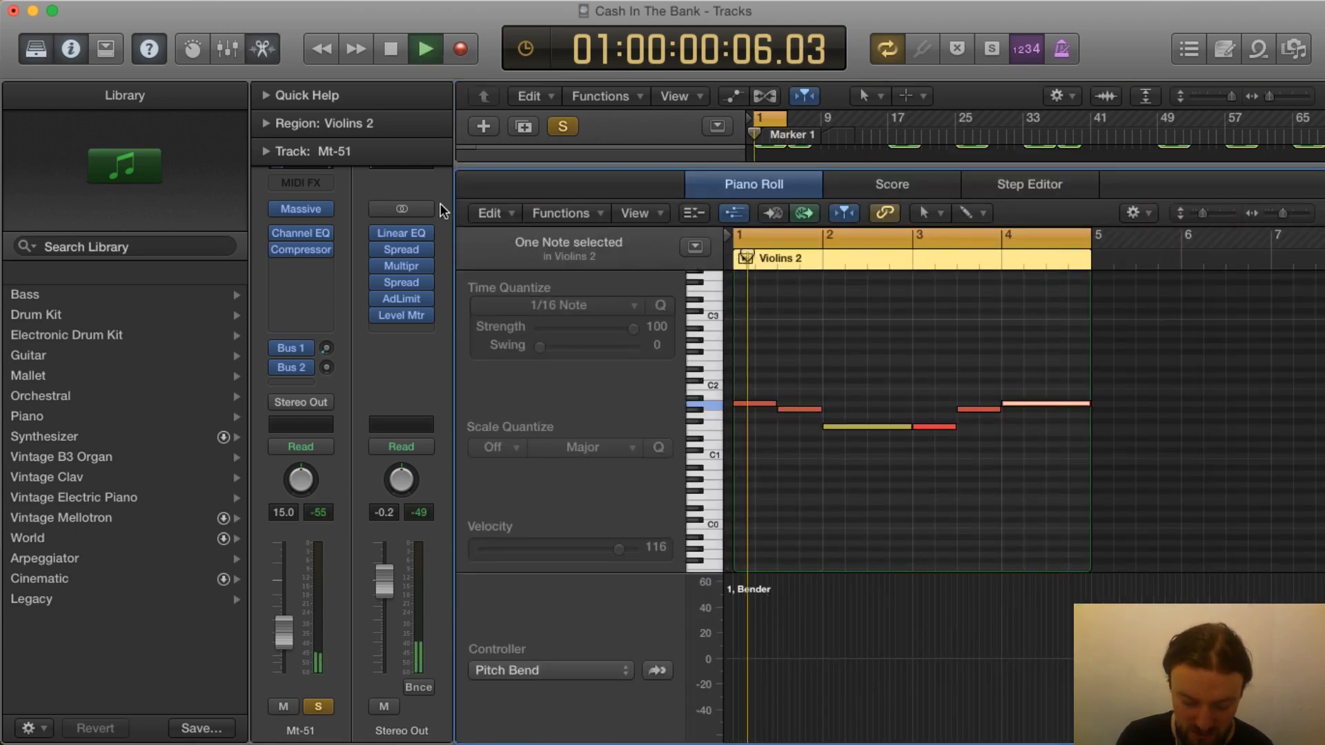
key(x)
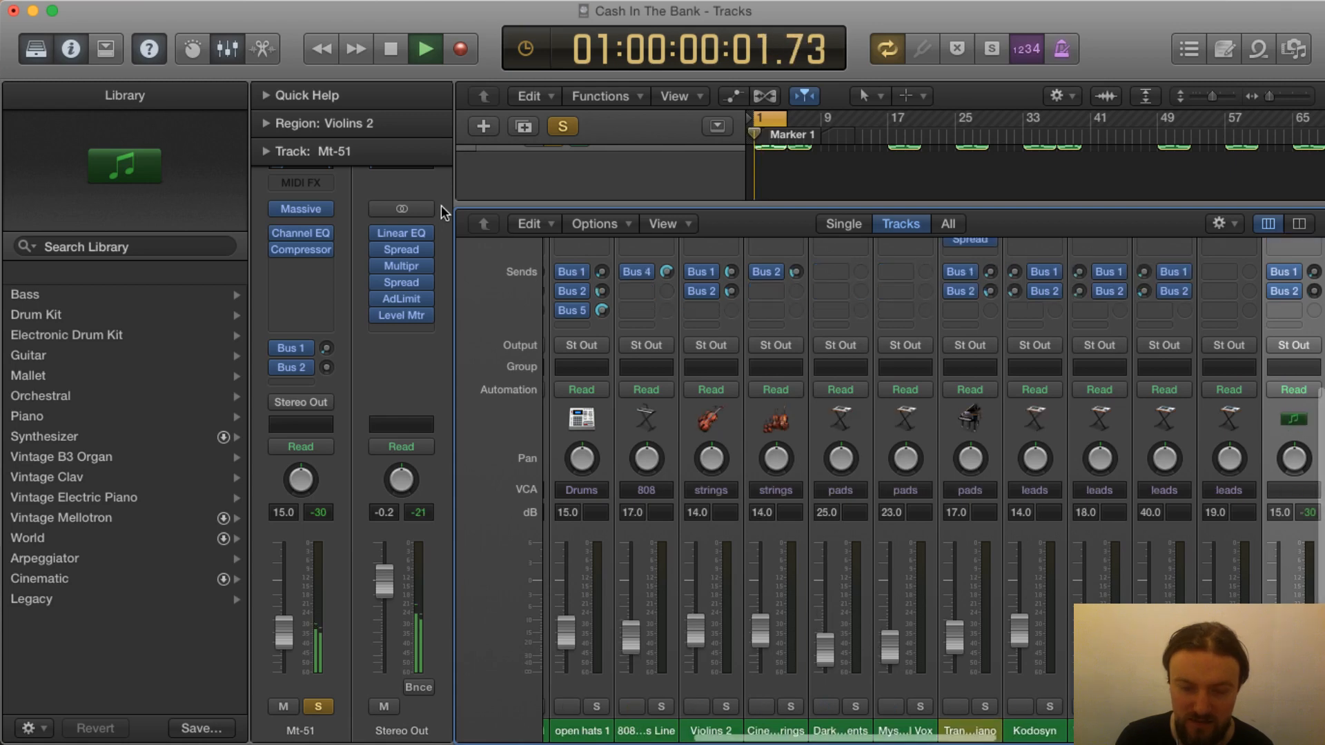
key(x)
key(space)
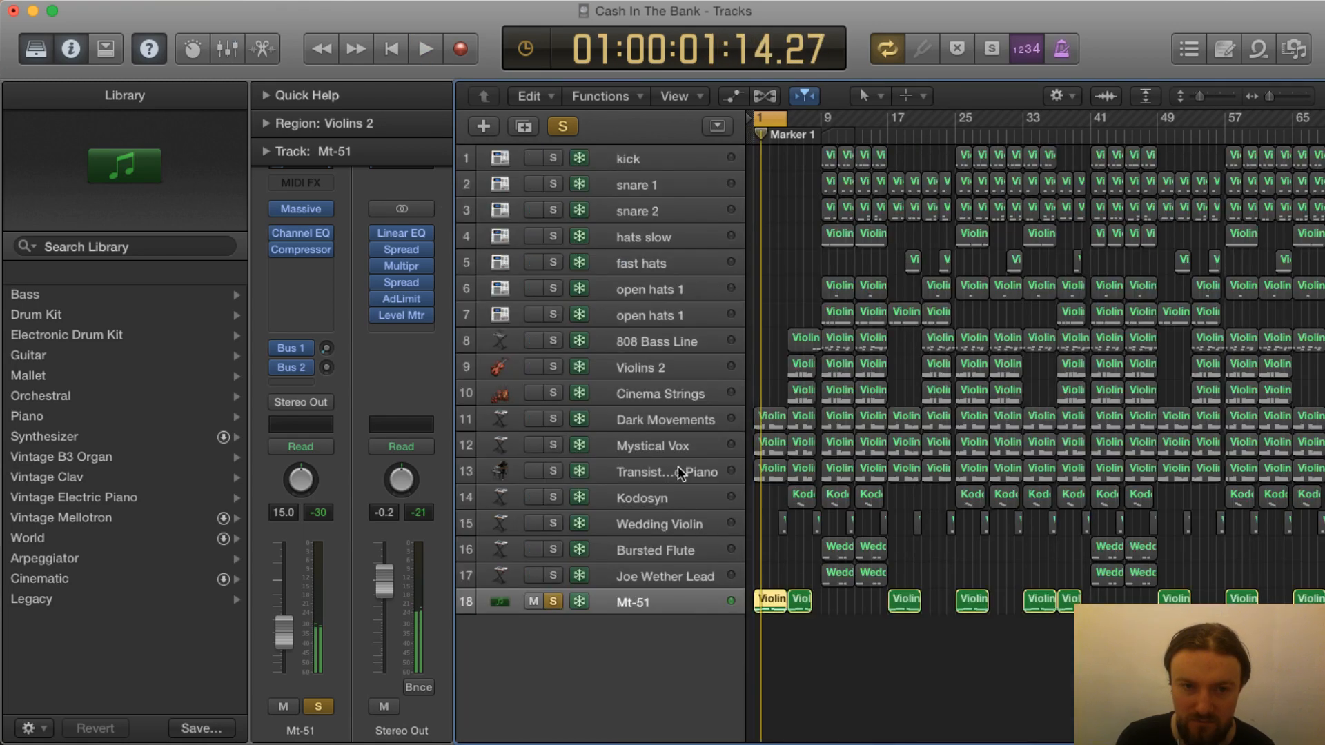
Duplicate the Mt-51 track, copy its first region onto the duplicate and leave only the duplicate soloed
click(524, 127)
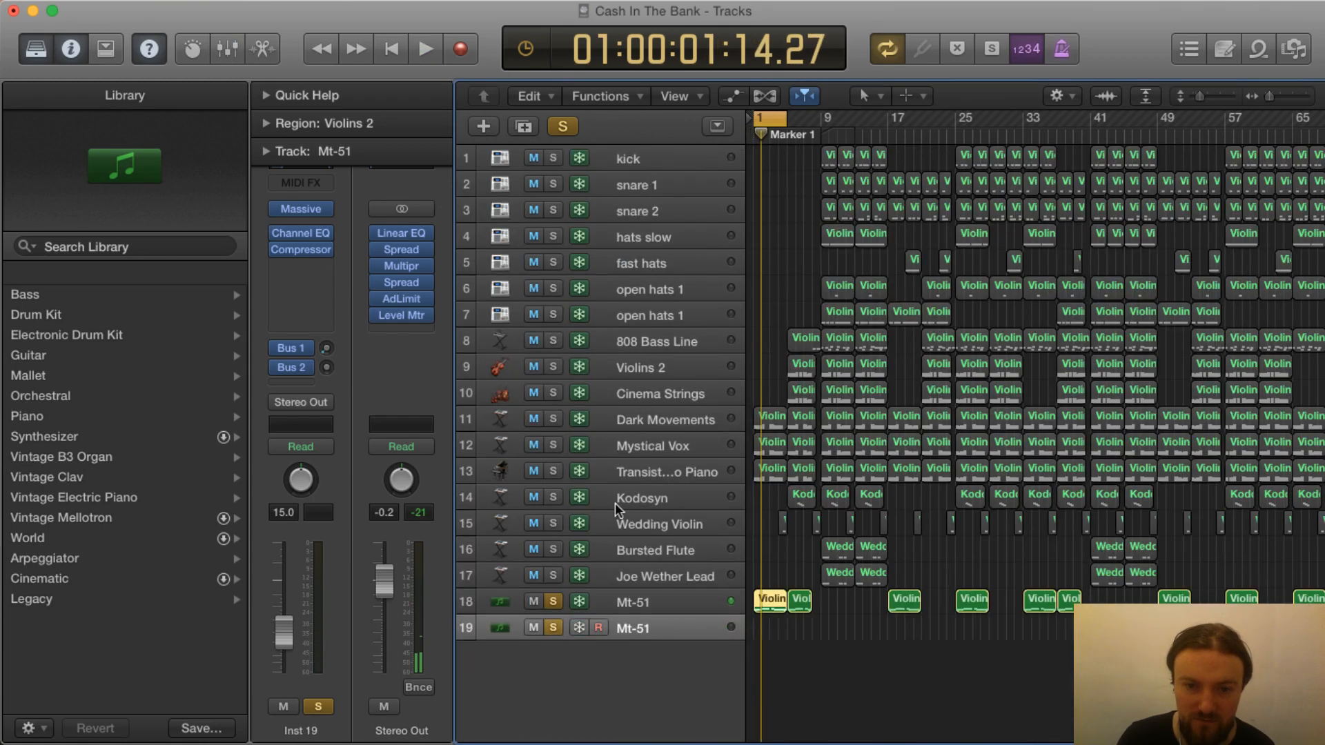
click(628, 632)
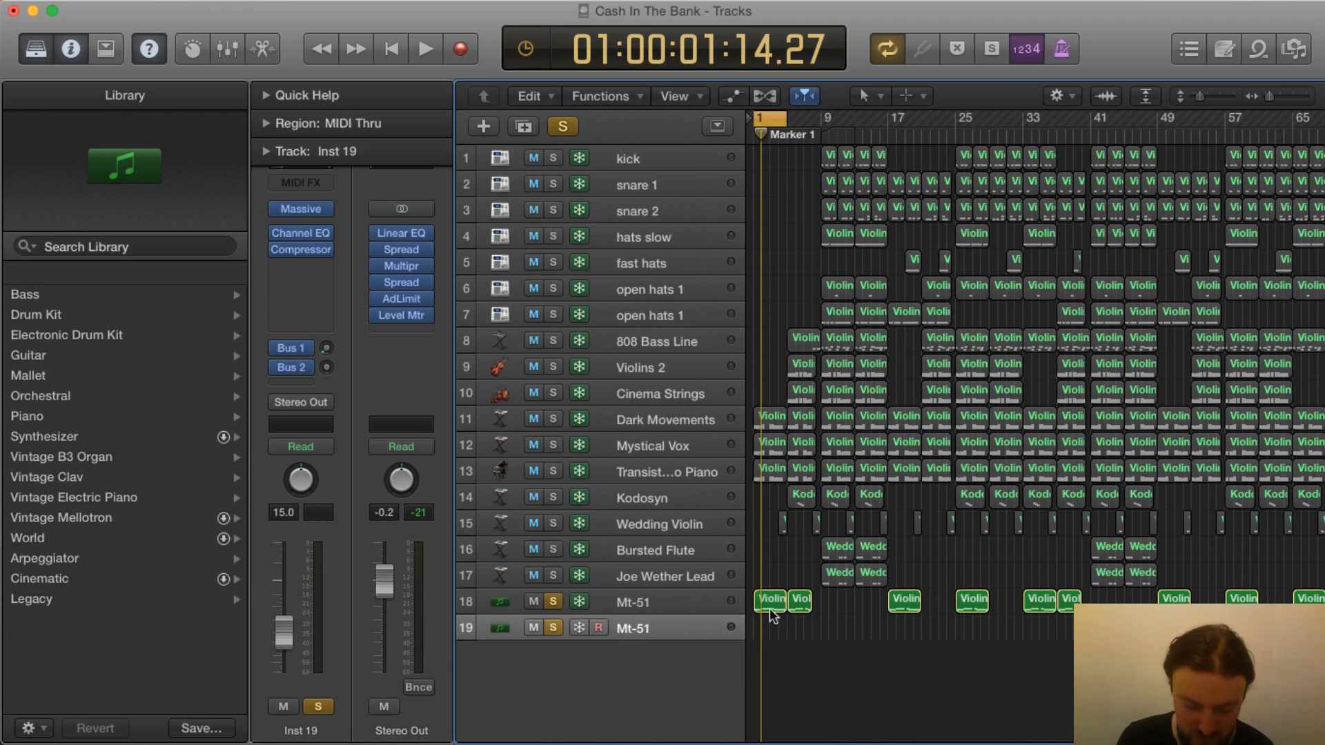
drag(771, 614, 772, 628)
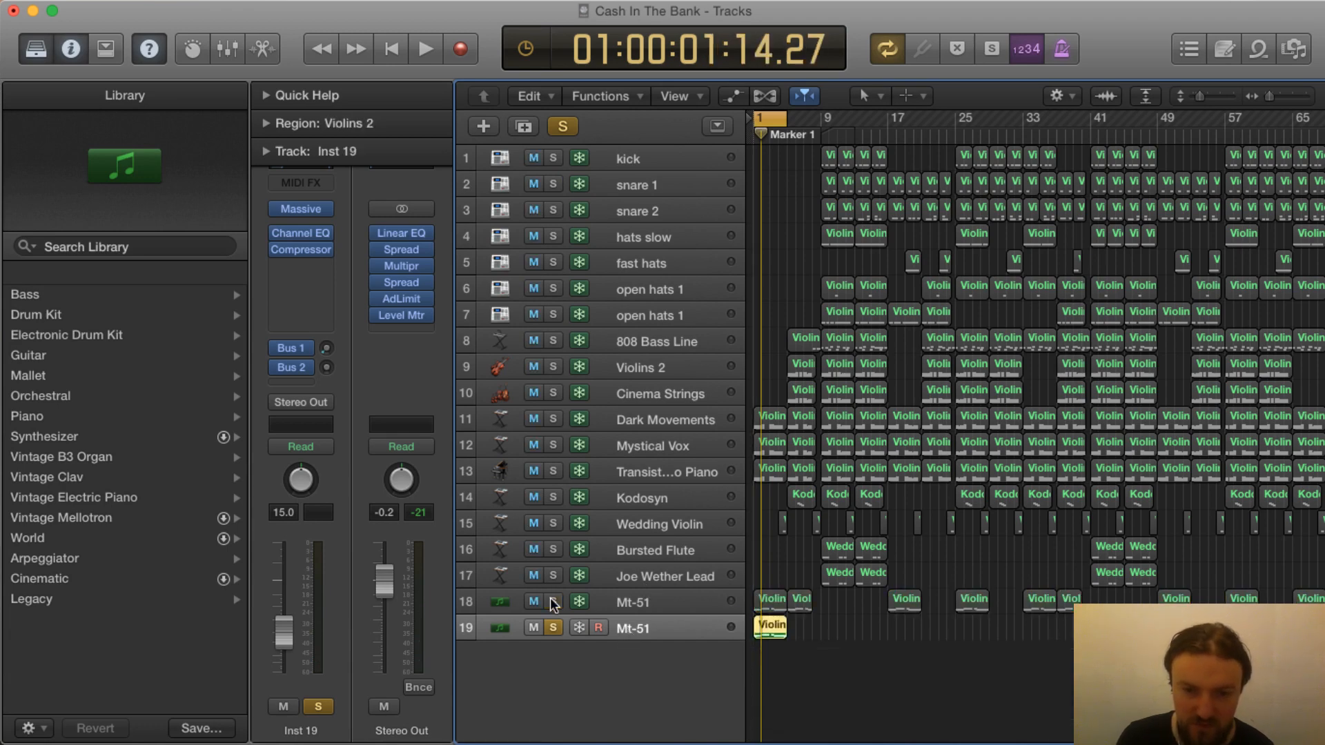
Examine the Mt-51 preset in the duplicate track's Massive synth, close it and play the soloed track briefly
click(302, 209)
key(super+w)
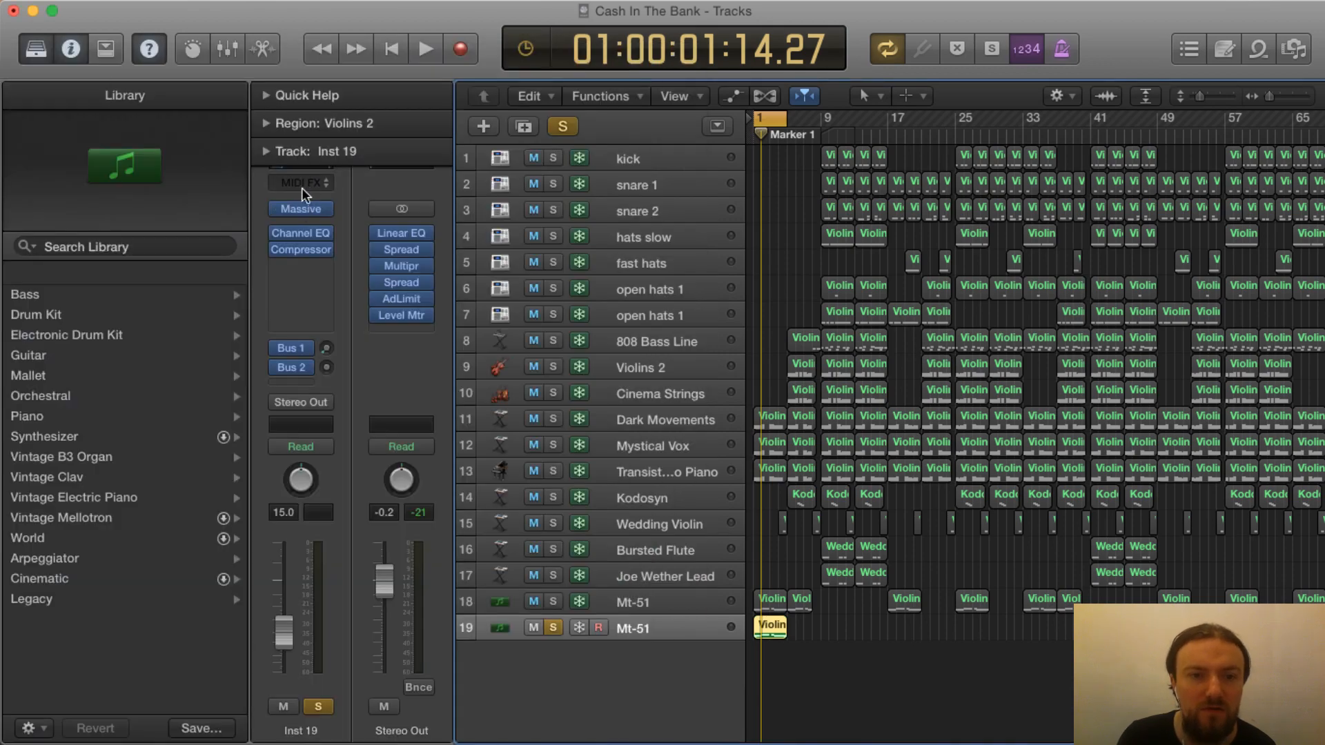
click(300, 208)
drag(224, 65, 697, 24)
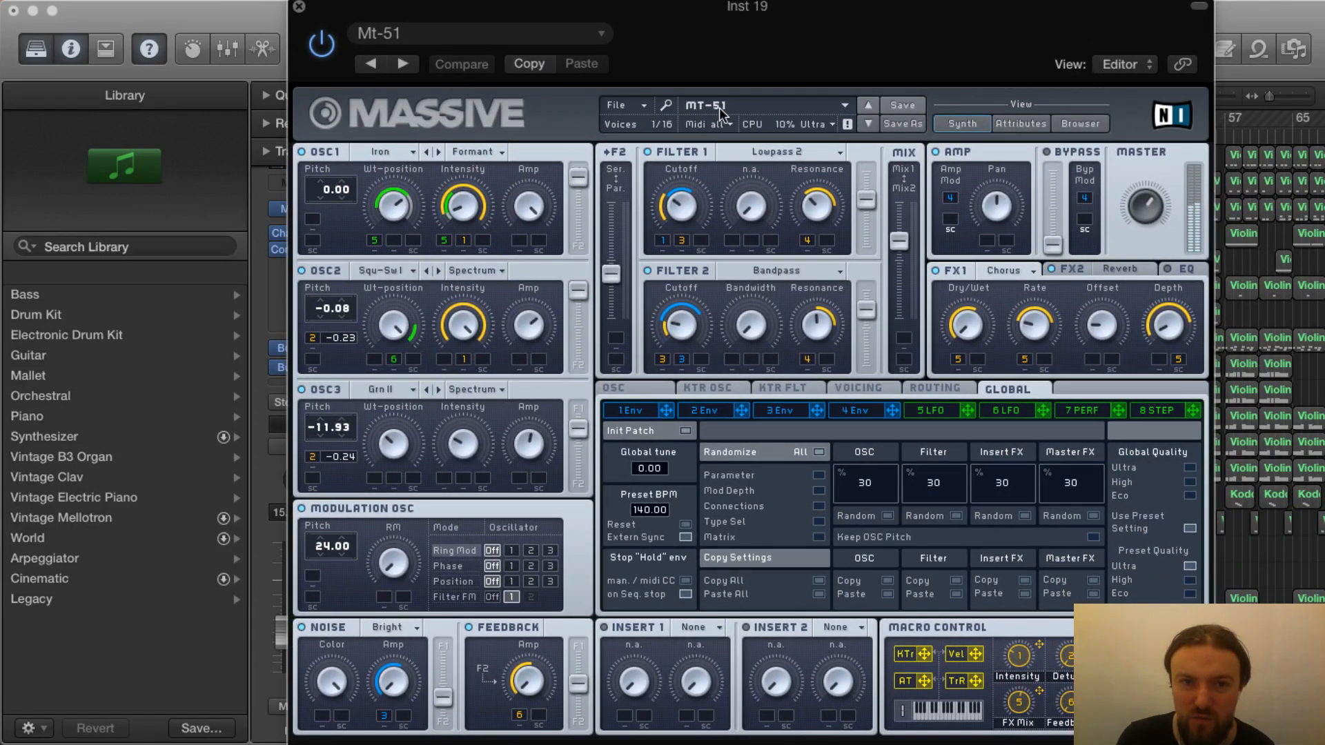
click(299, 7)
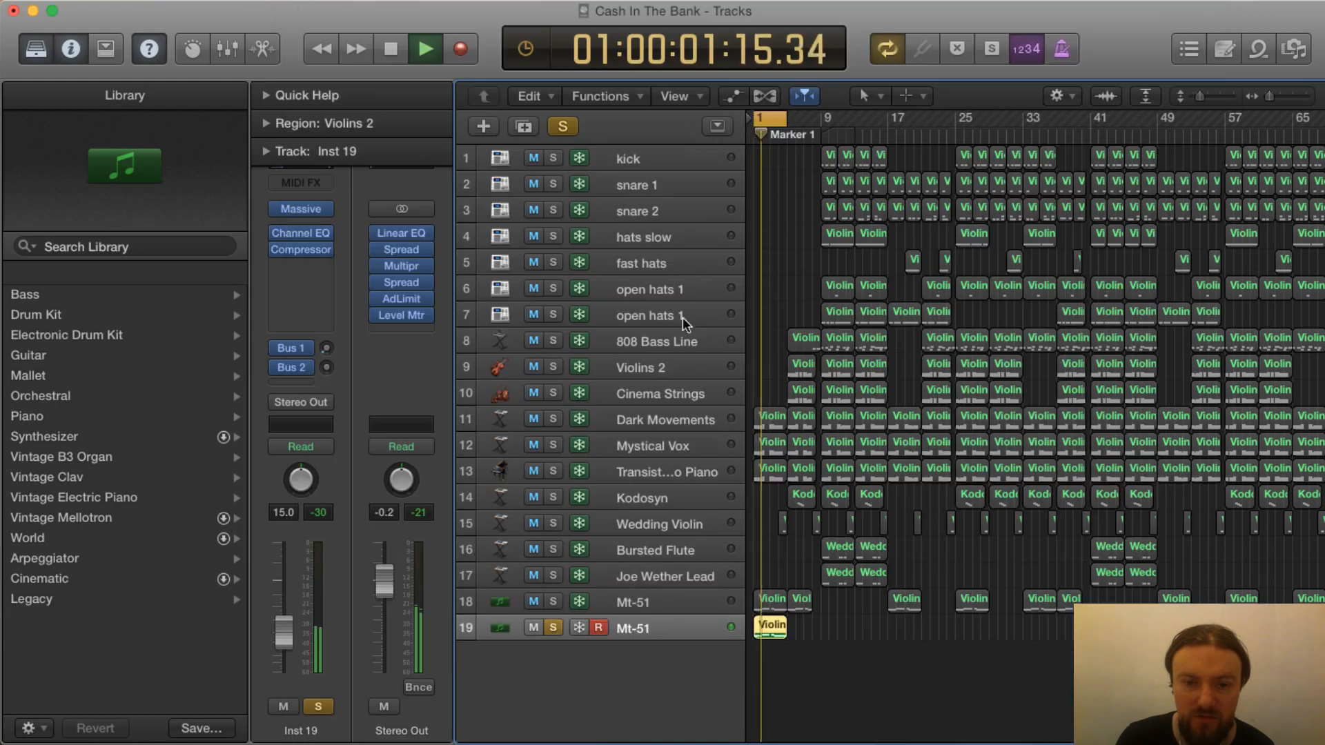
key(space)
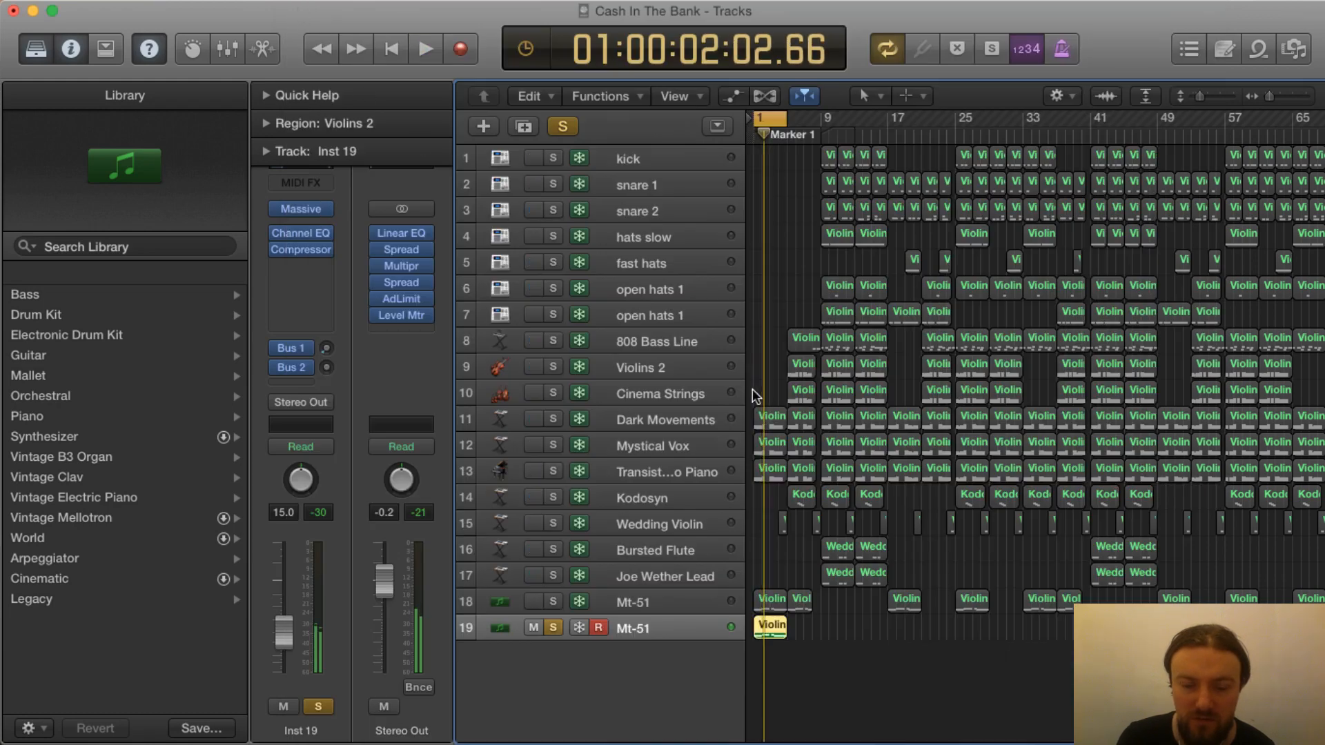
Turn off the duplicate Mt-51 track's solo and delete the region copied onto it
click(554, 628)
click(643, 633)
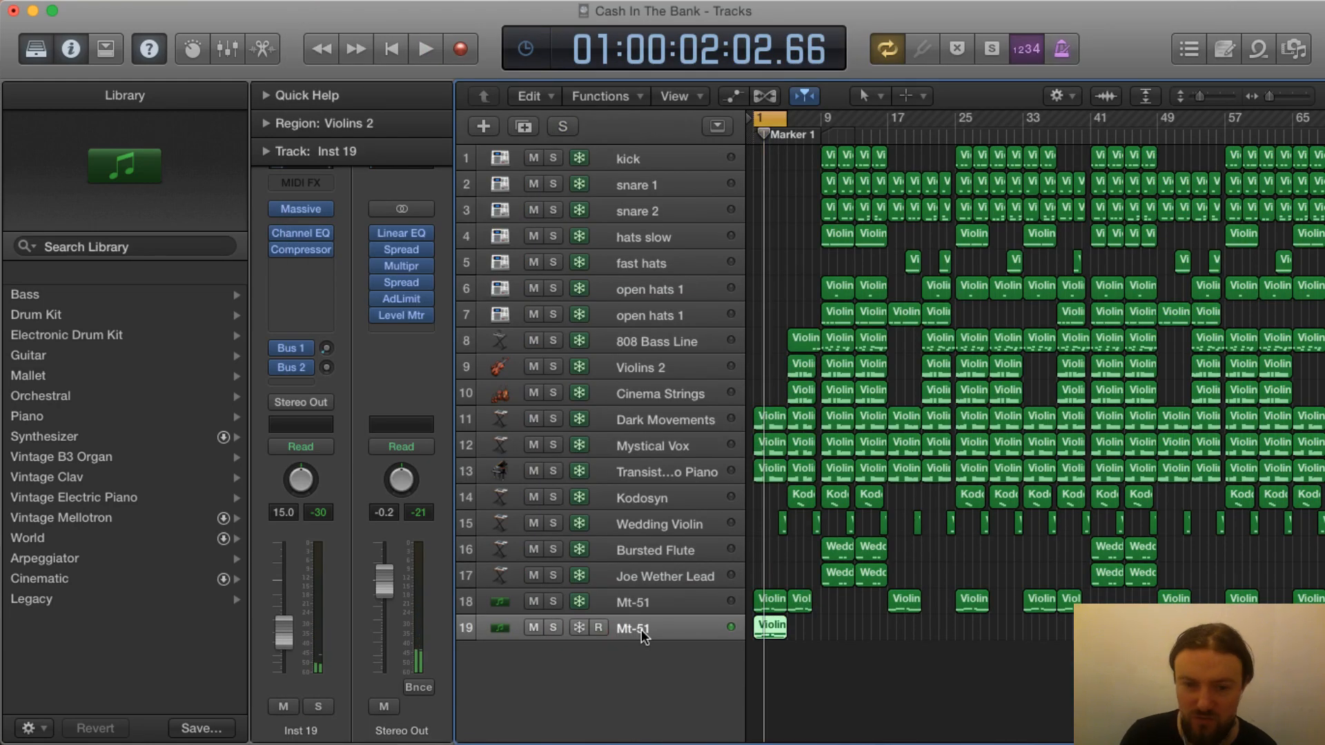
key(Delete)
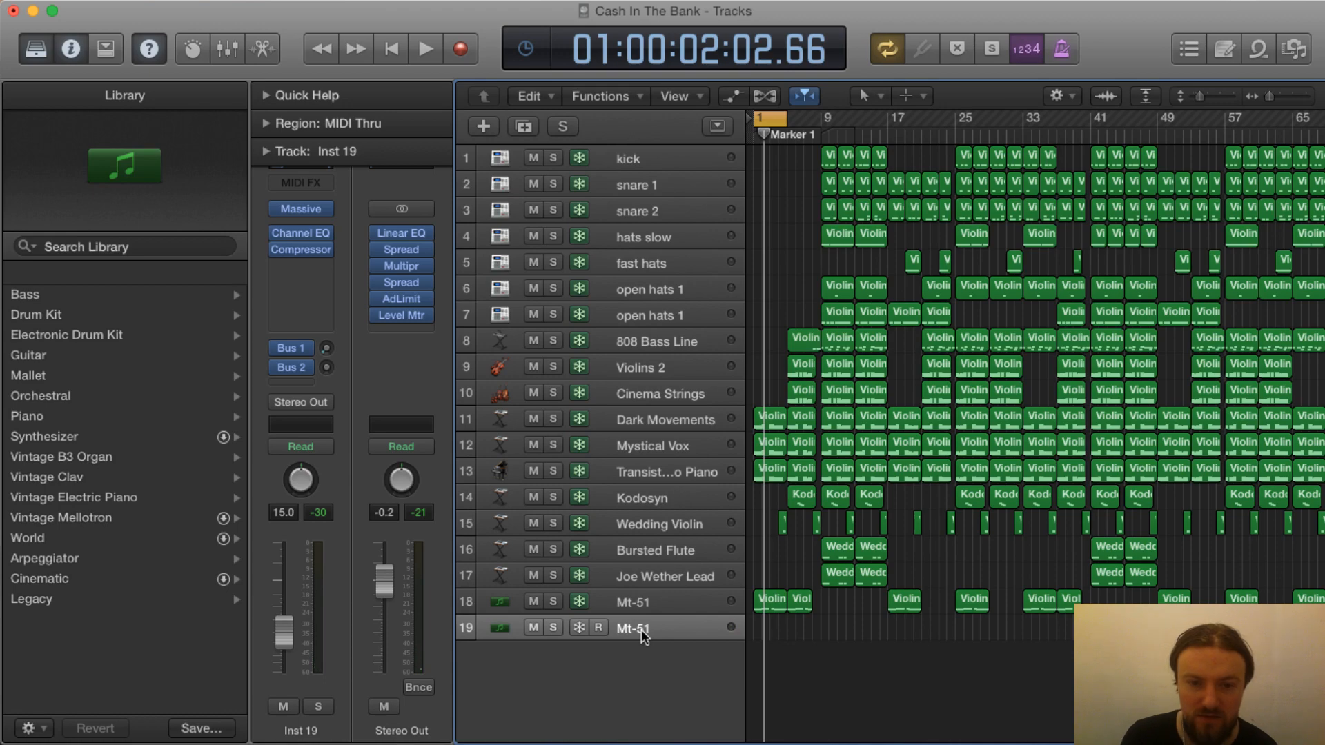
Examine the duplicate track's VCA Smashed Compressor settings and switch the effect off and back on around a short playback
click(302, 250)
drag(209, 62, 909, 95)
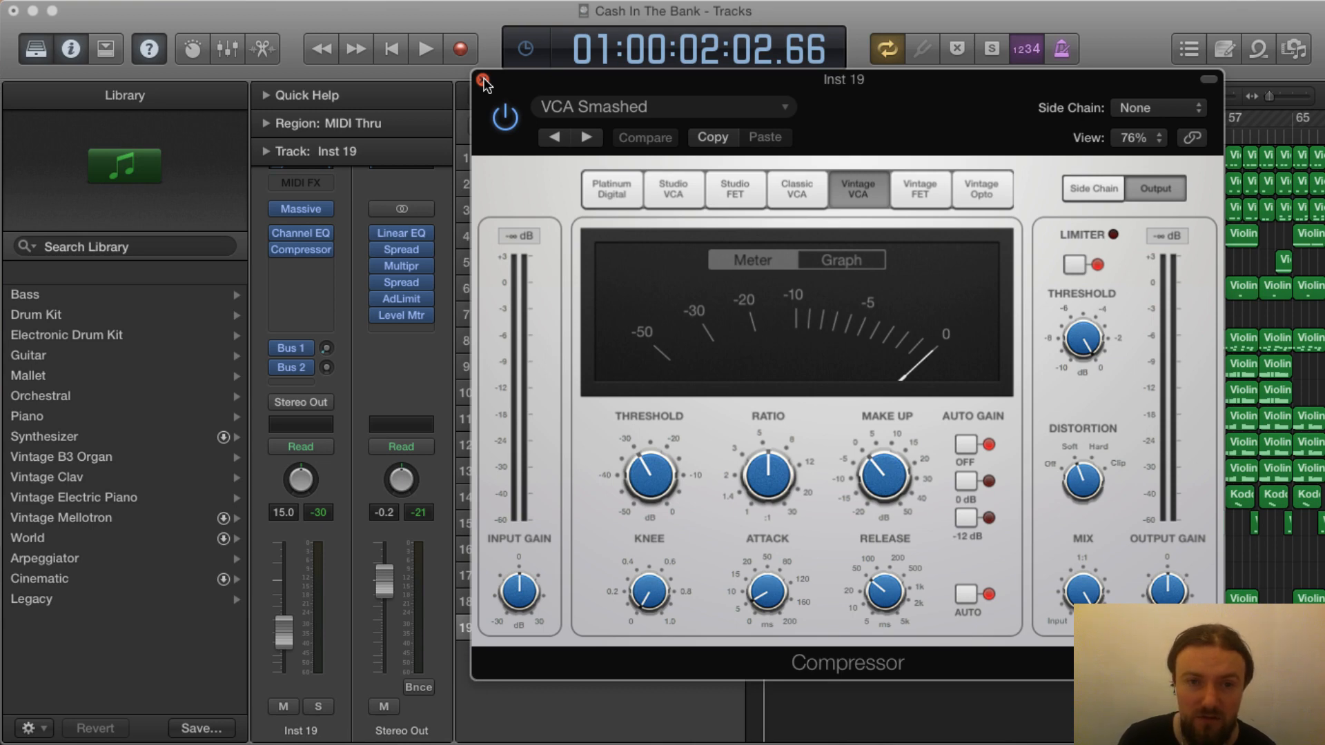
click(272, 250)
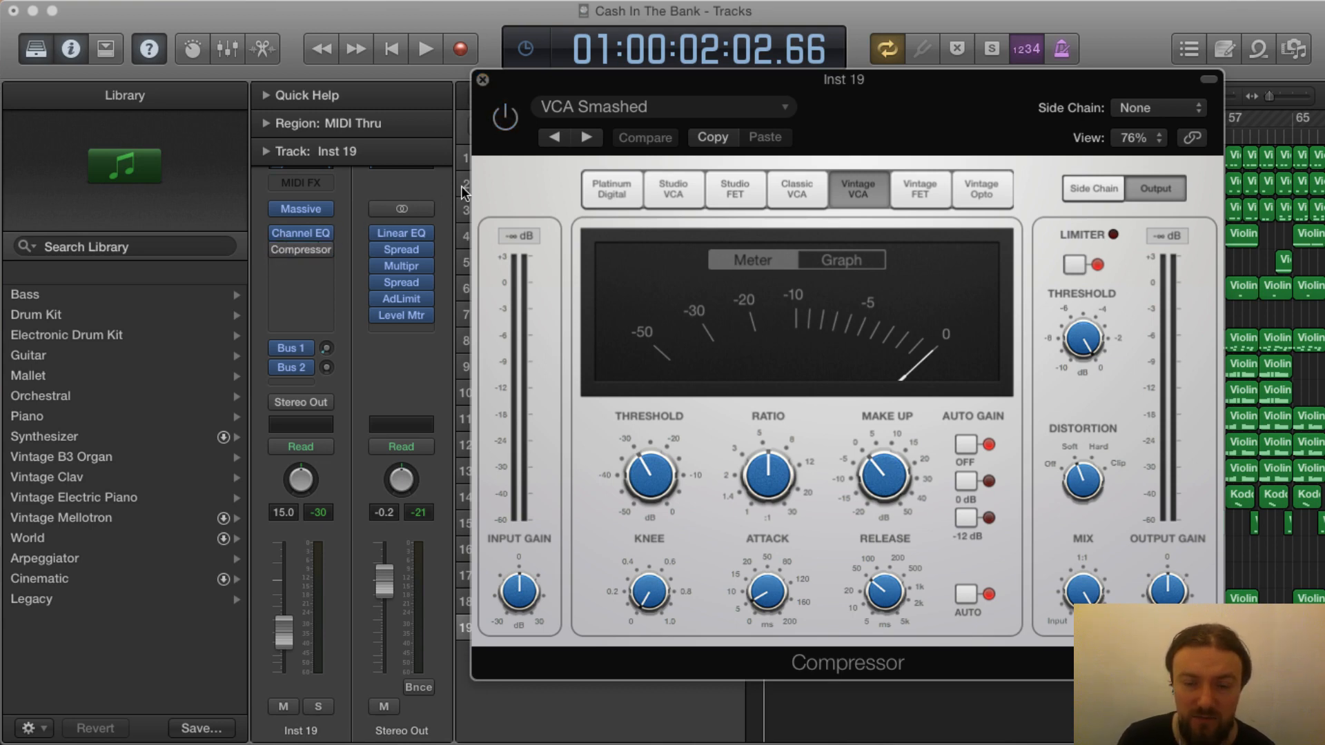
key(space)
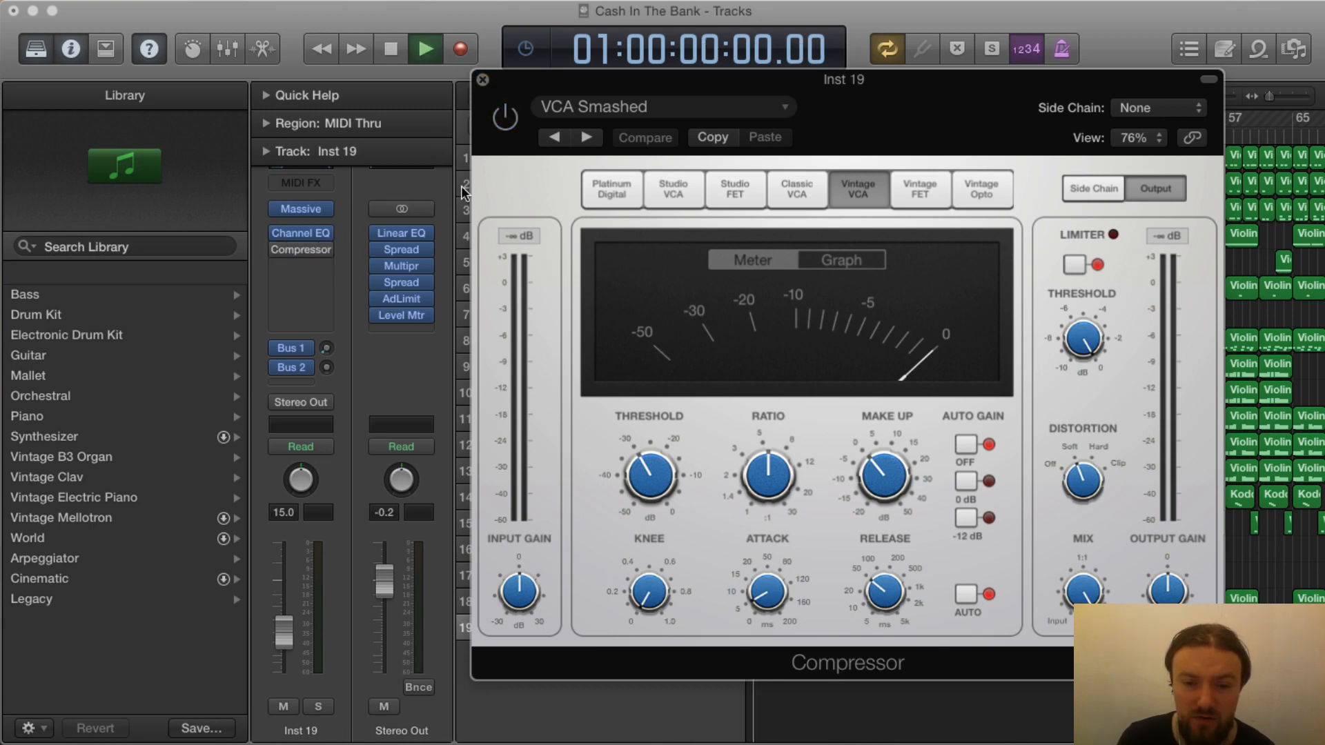
click(516, 115)
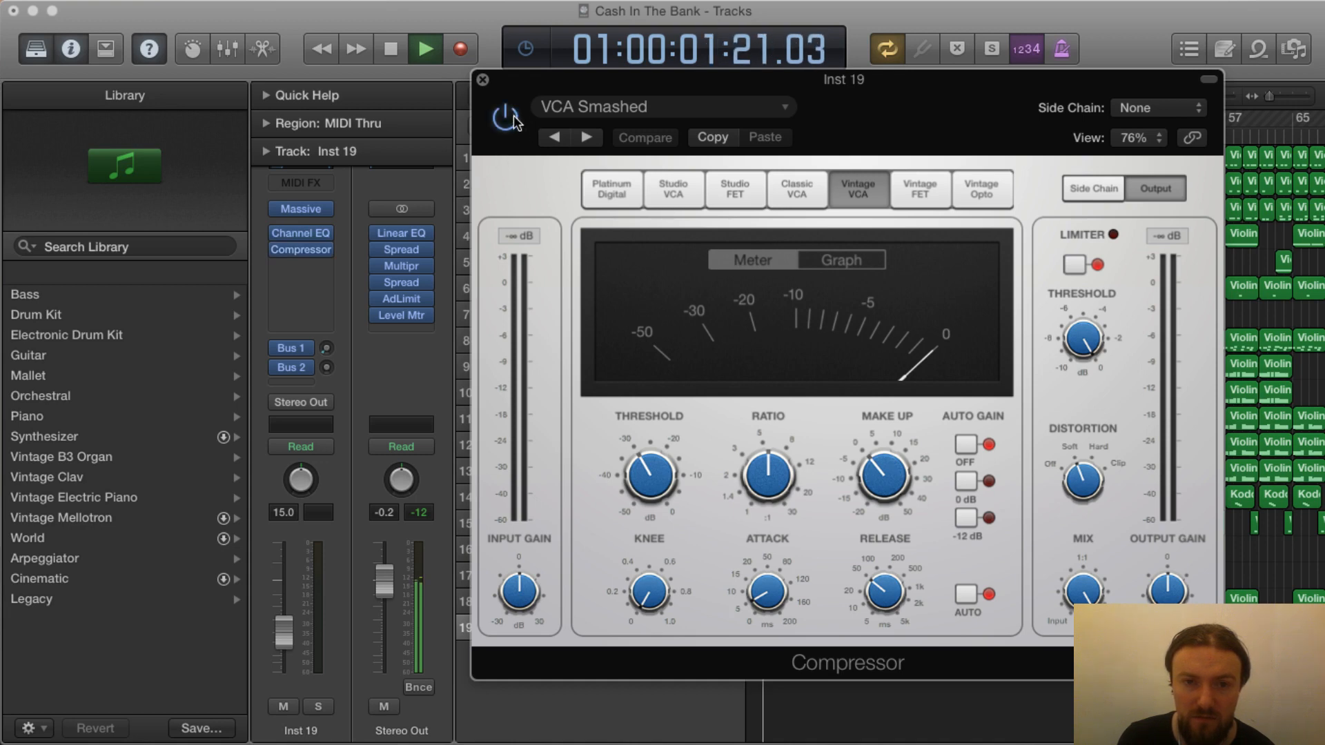
key(space)
click(482, 83)
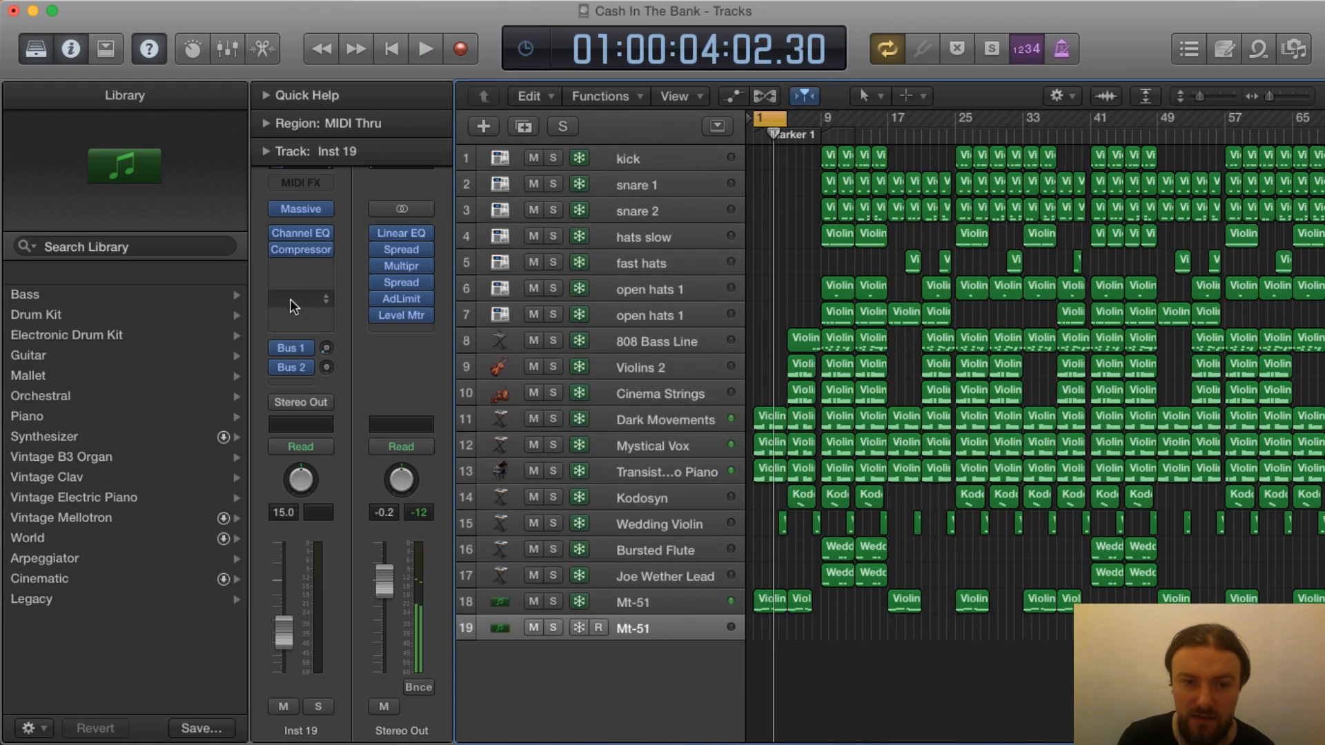
Examine the Channel EQ curve and band settings on the duplicate Mt-51 track and close the plug-in
click(304, 234)
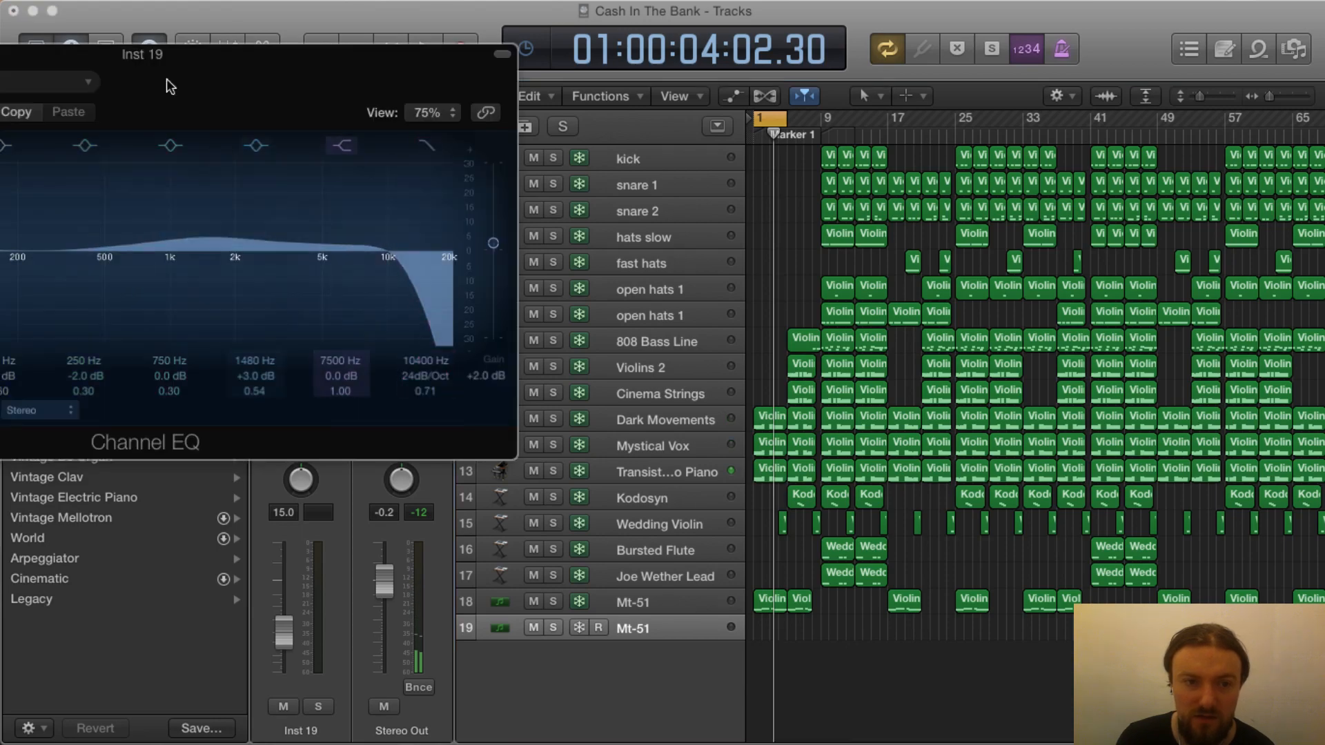
drag(165, 65, 838, 126)
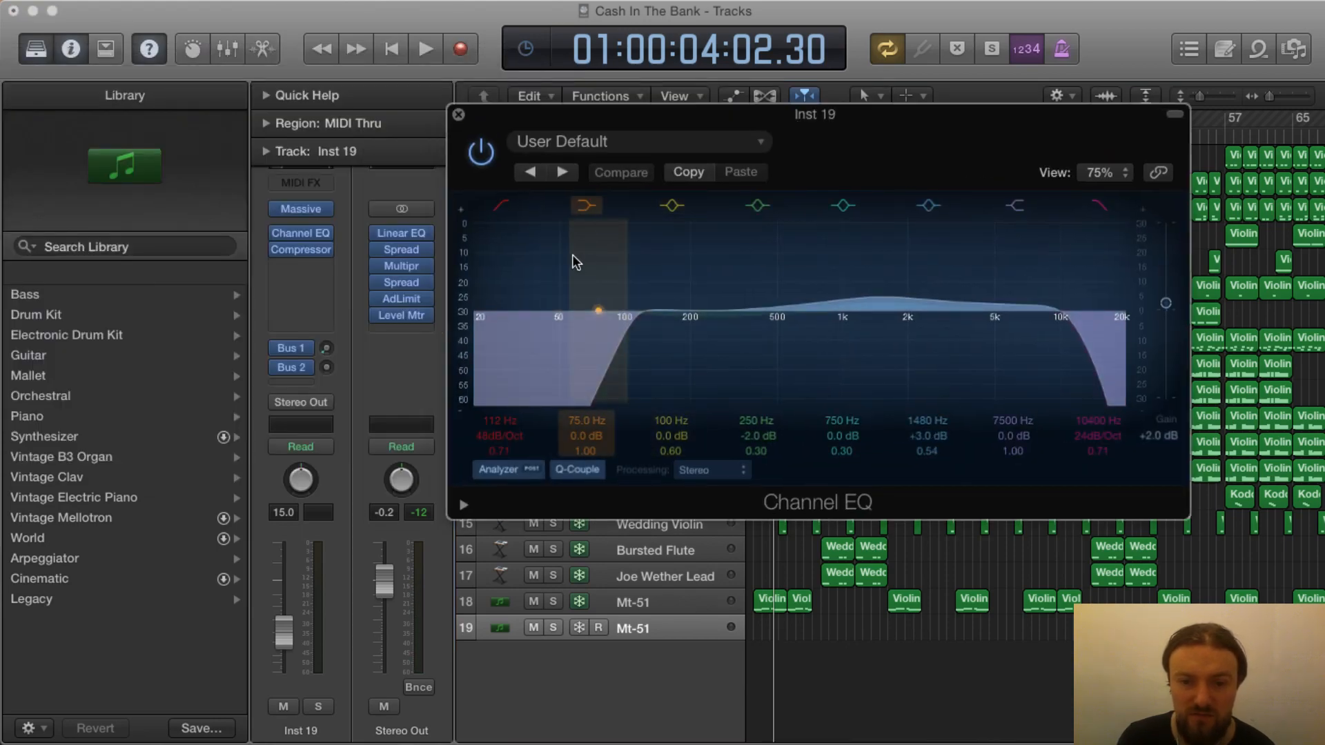
click(459, 115)
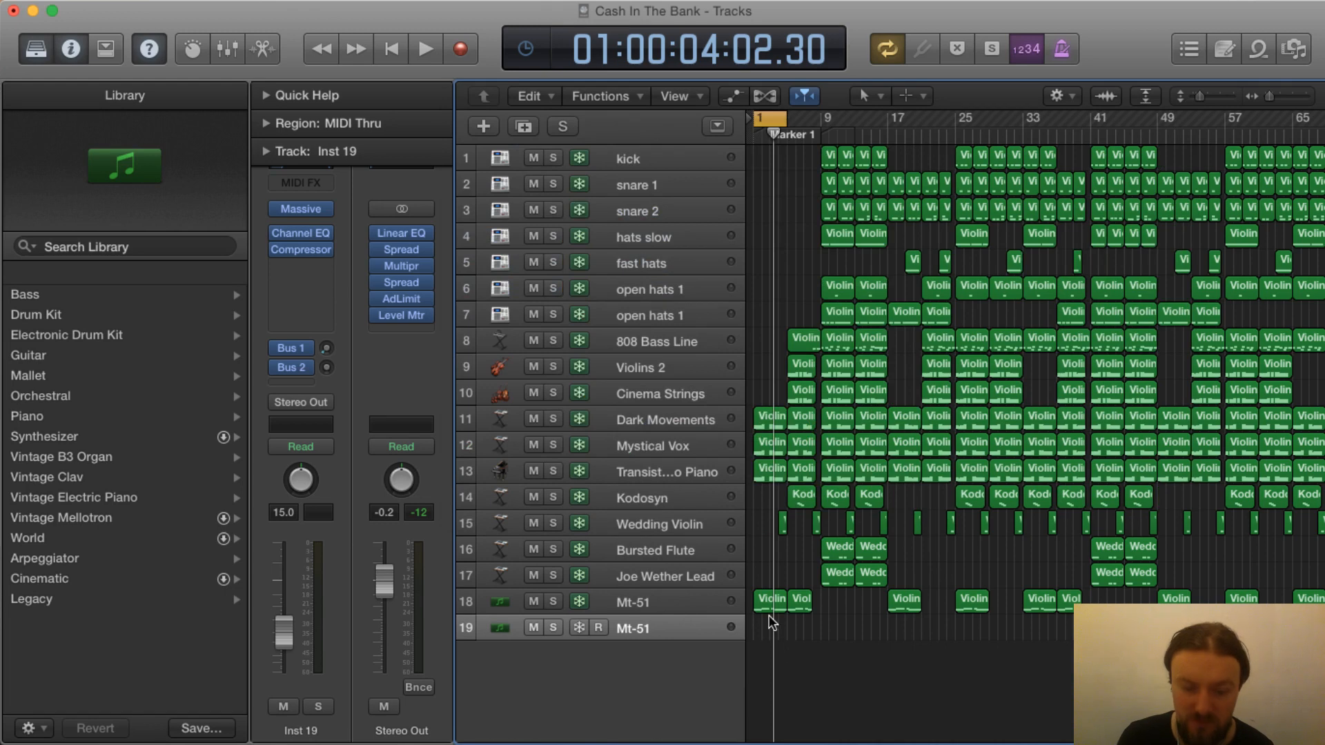
Copy the first Mt-51 region onto the duplicate track again and play it soloed with its Channel EQ bypassed
drag(763, 612, 767, 628)
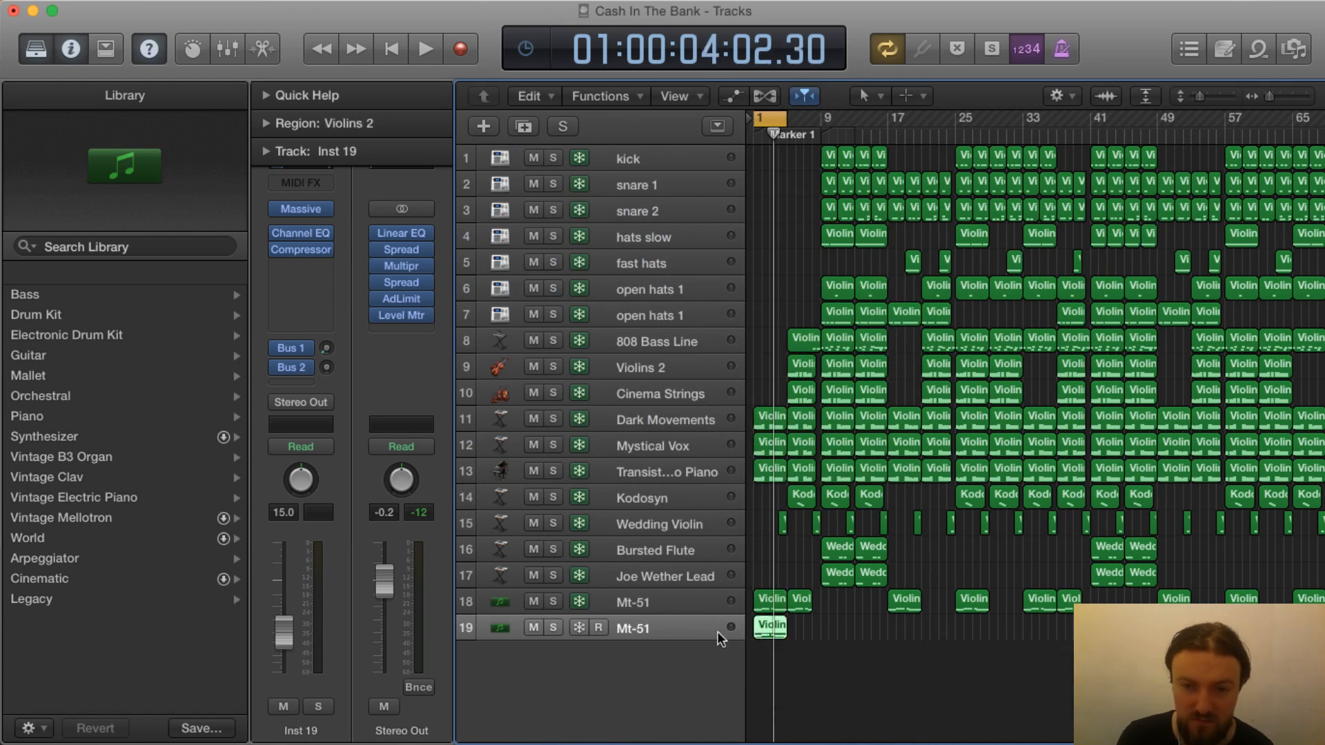
mouse_move(276, 236)
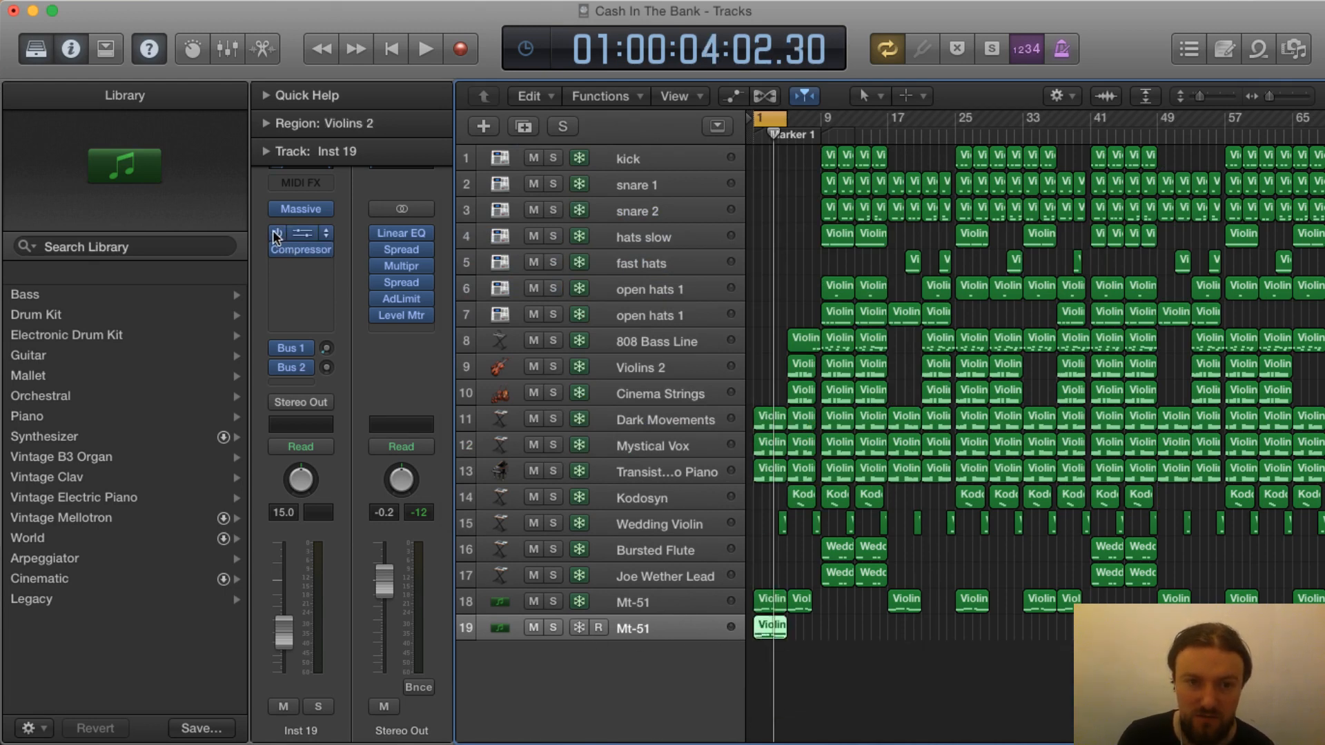
key(space)
click(553, 627)
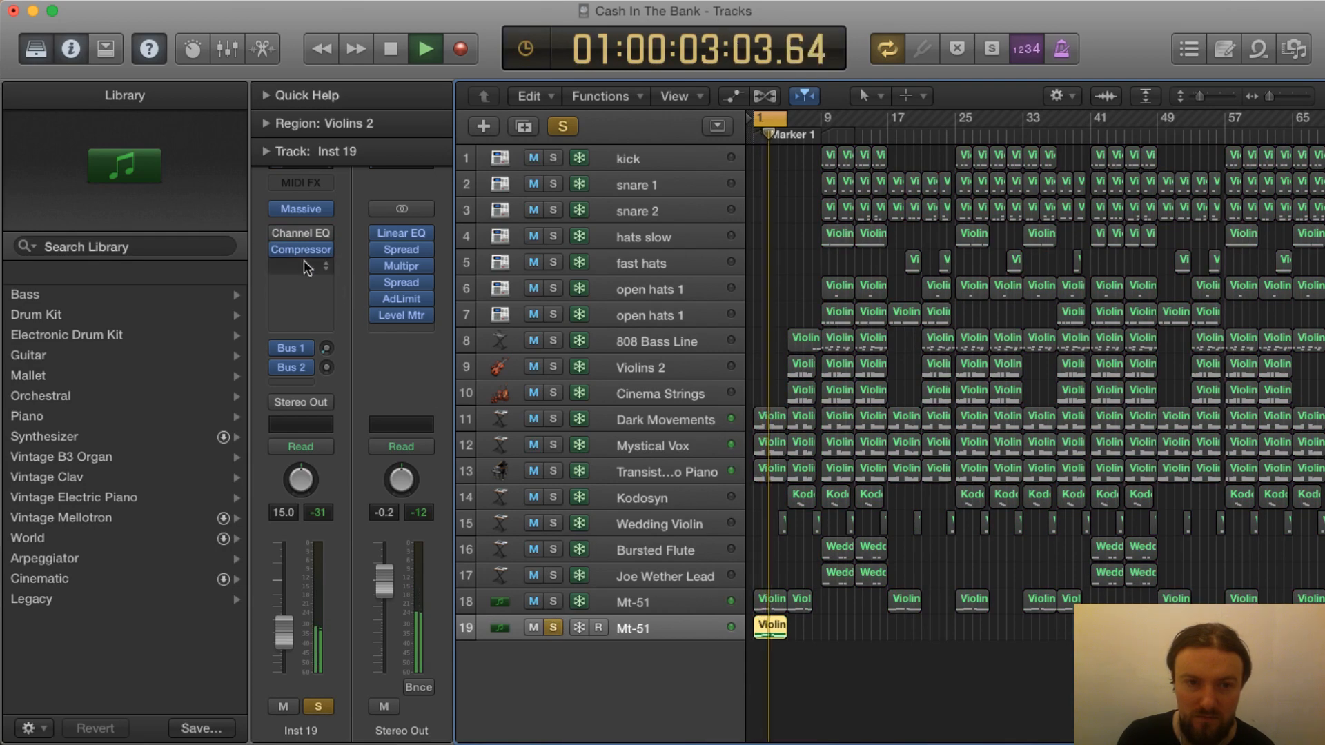
mouse_move(276, 236)
key(space)
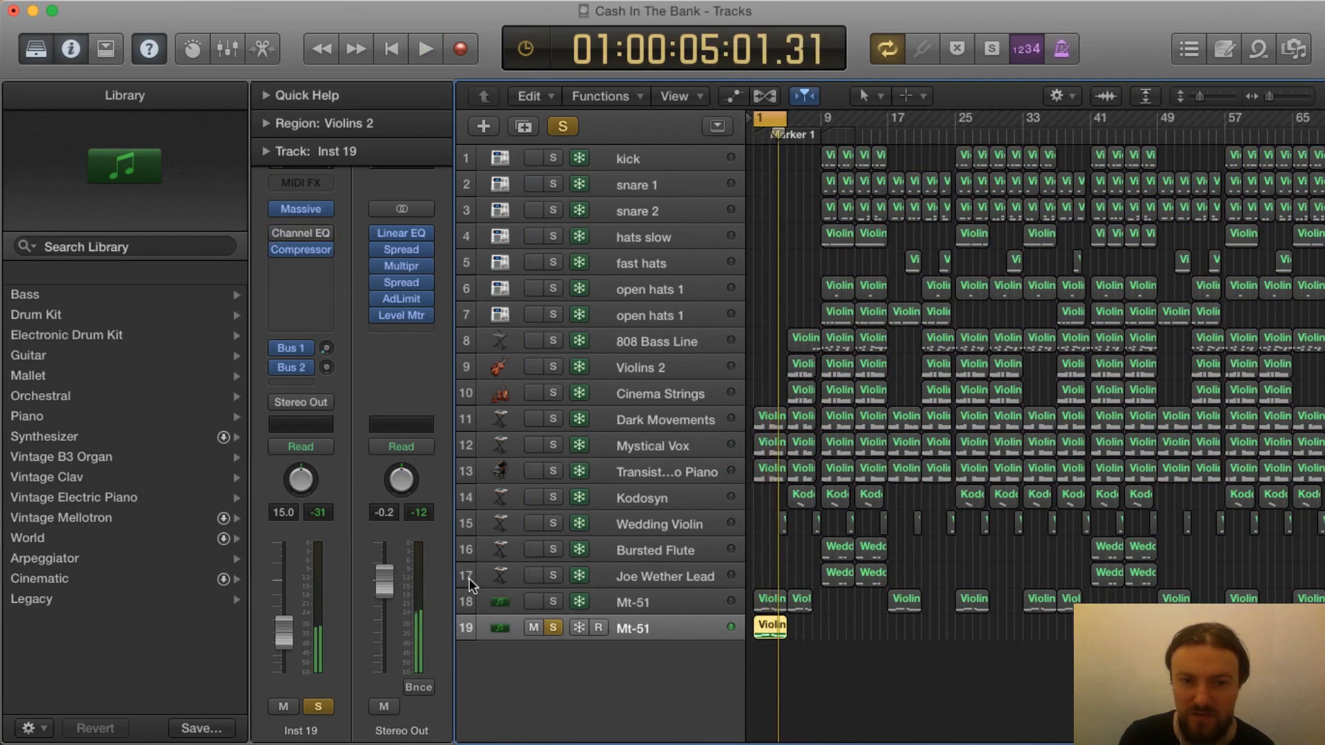
Turn off the duplicate Mt-51 track's solo and delete that track together with its region
click(553, 627)
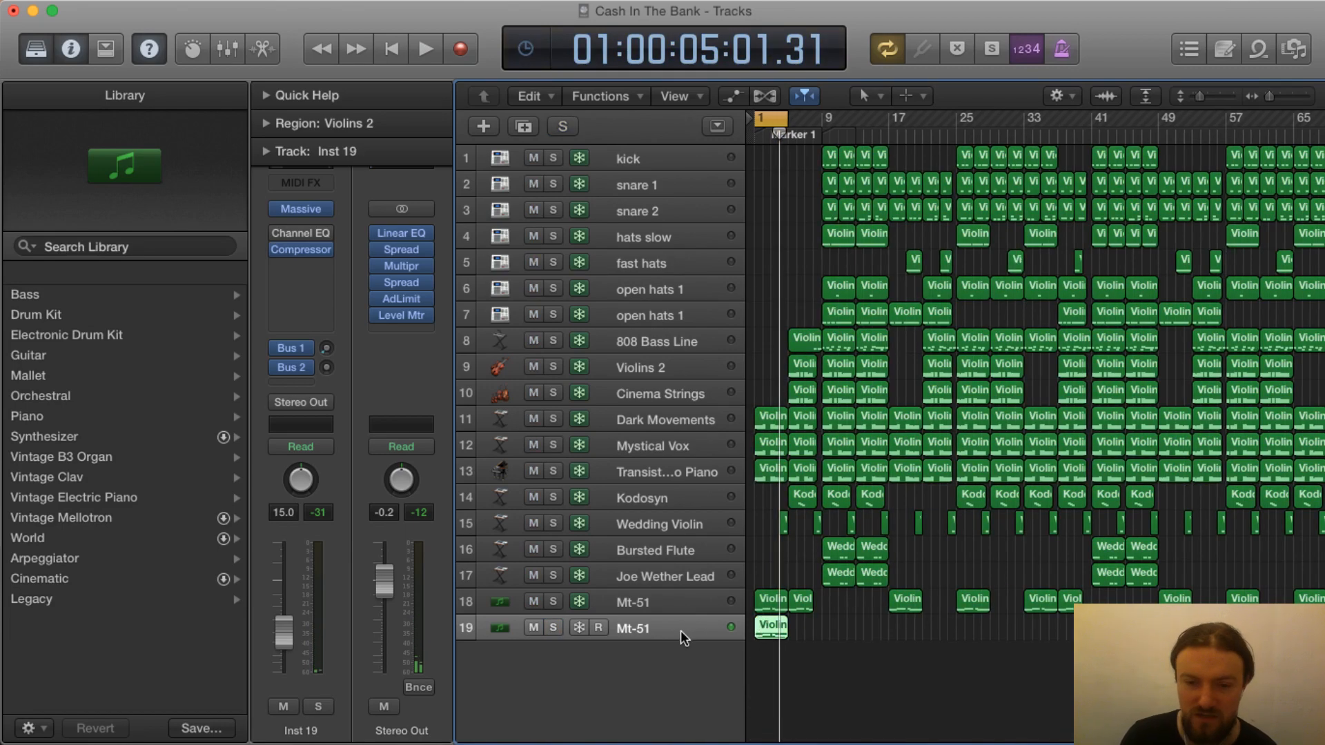
key(super+BackSpace)
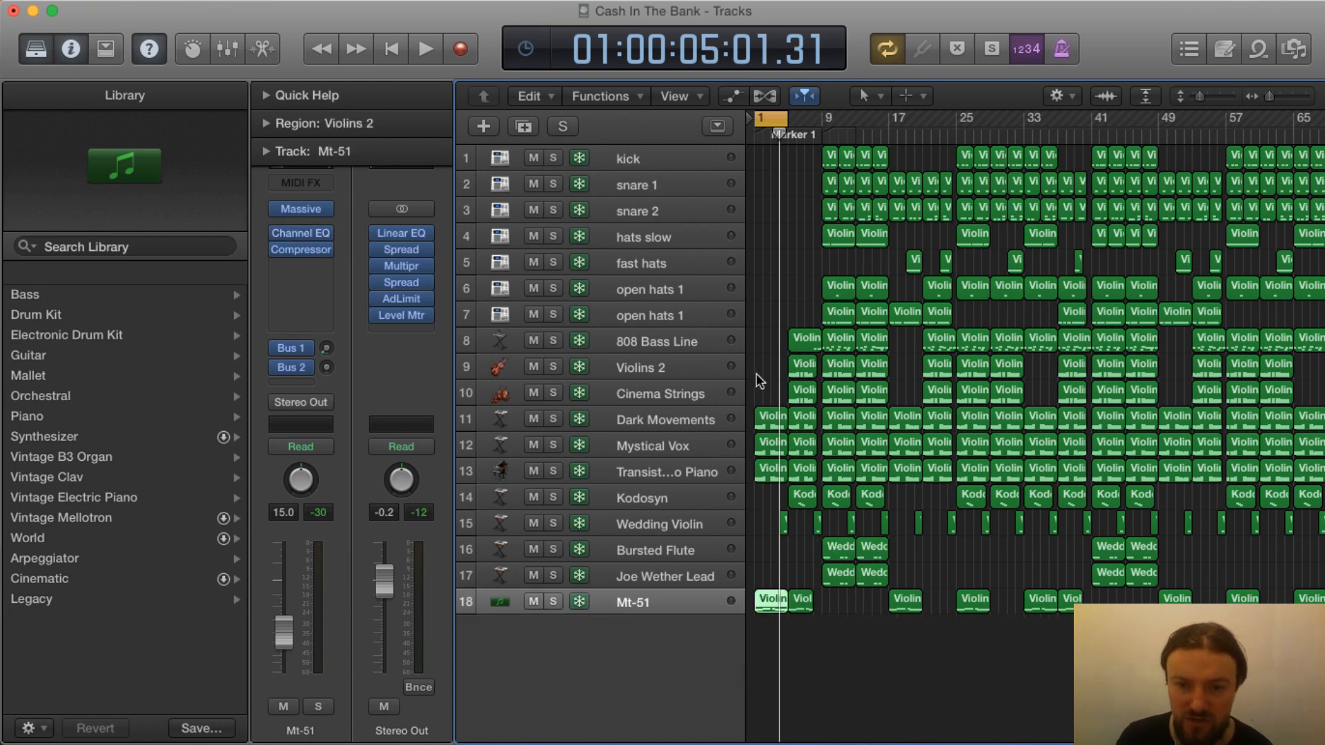
Solo the Violins 2 and Cinema Strings tracks, move the cycle range to bars 5 to 9 and play it
click(553, 366)
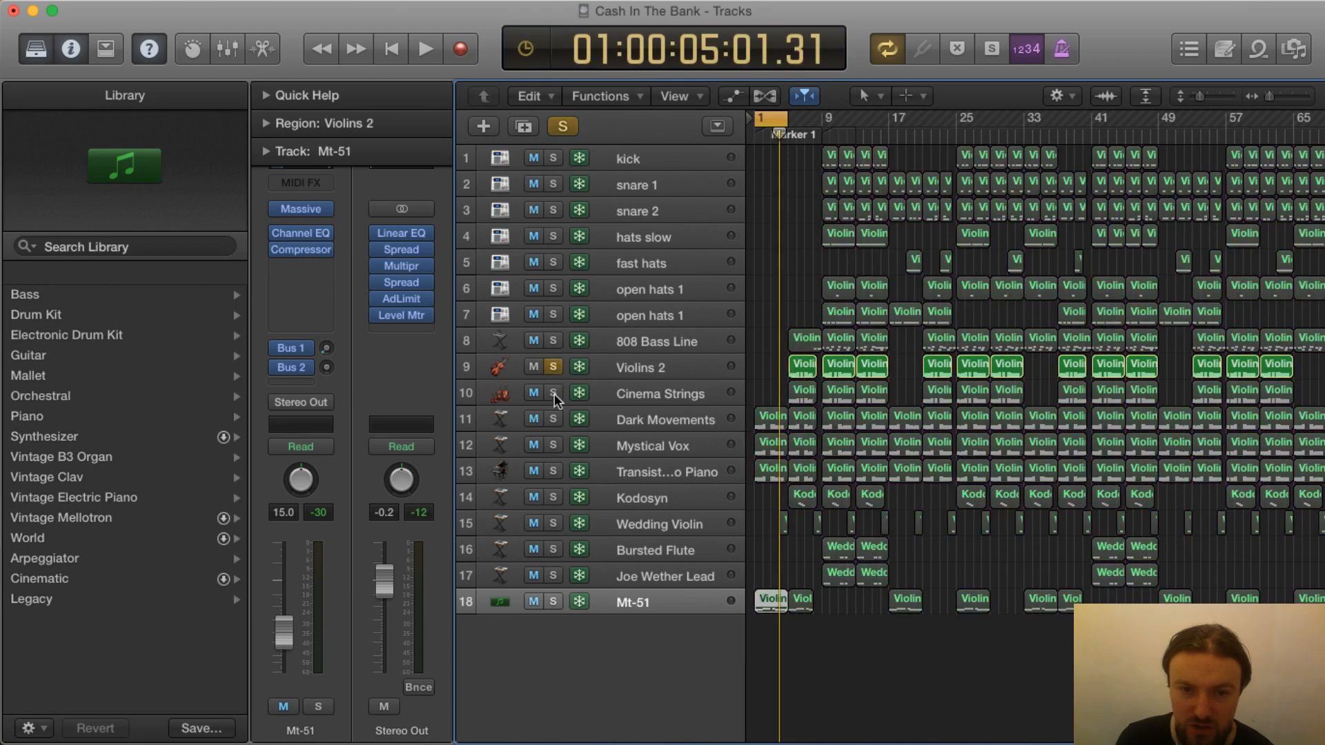
click(553, 393)
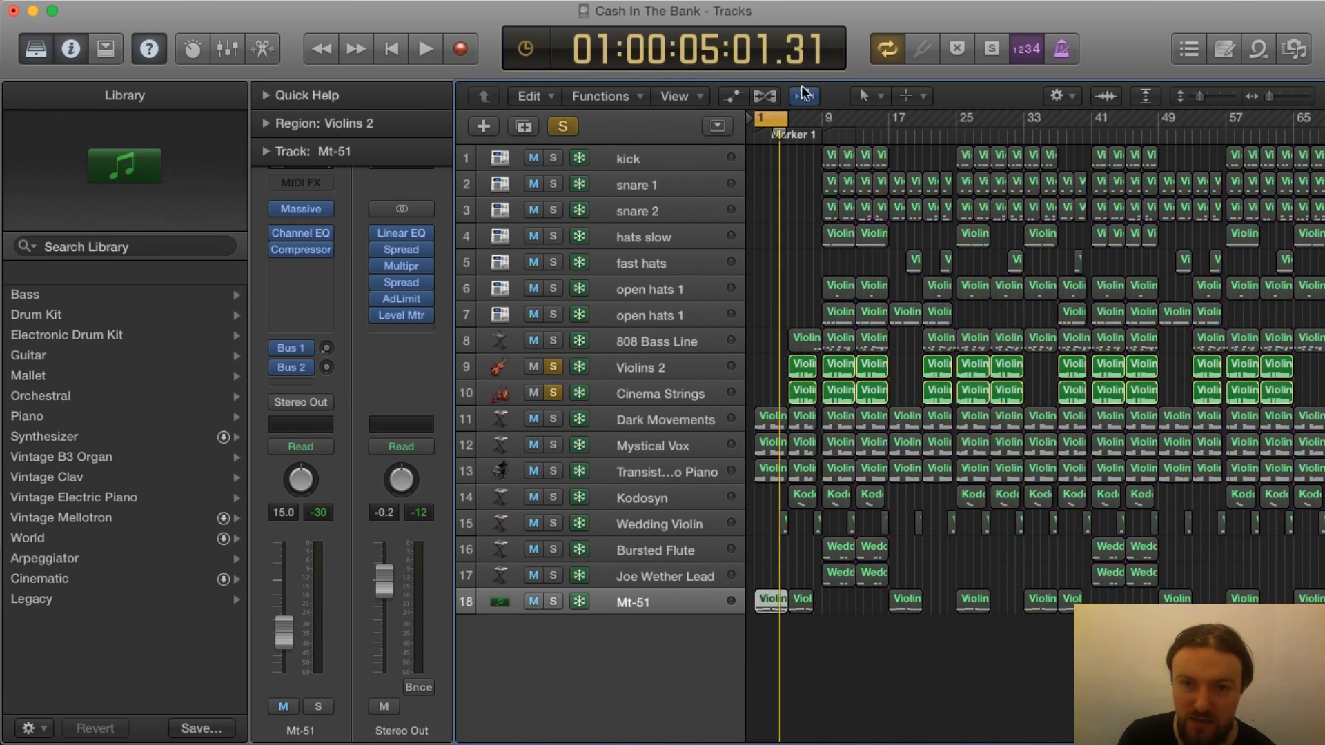
drag(770, 119, 804, 119)
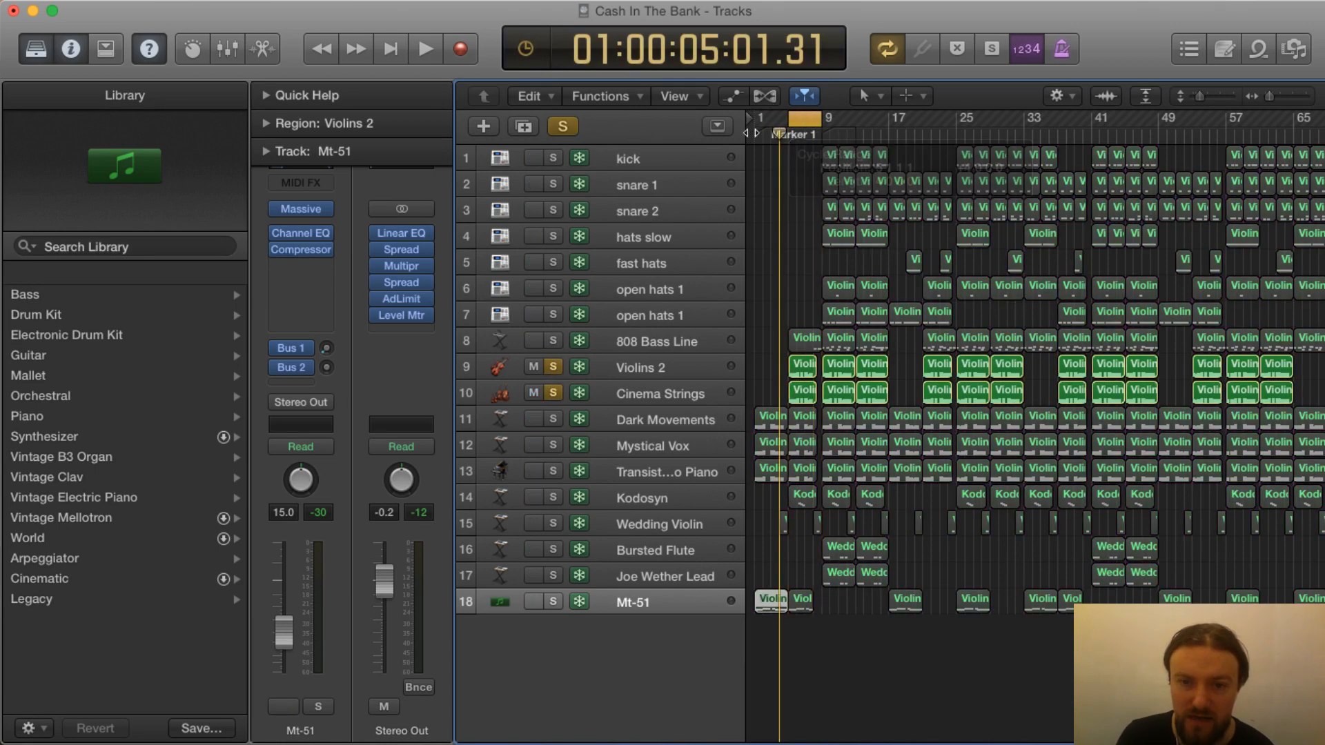
key(space)
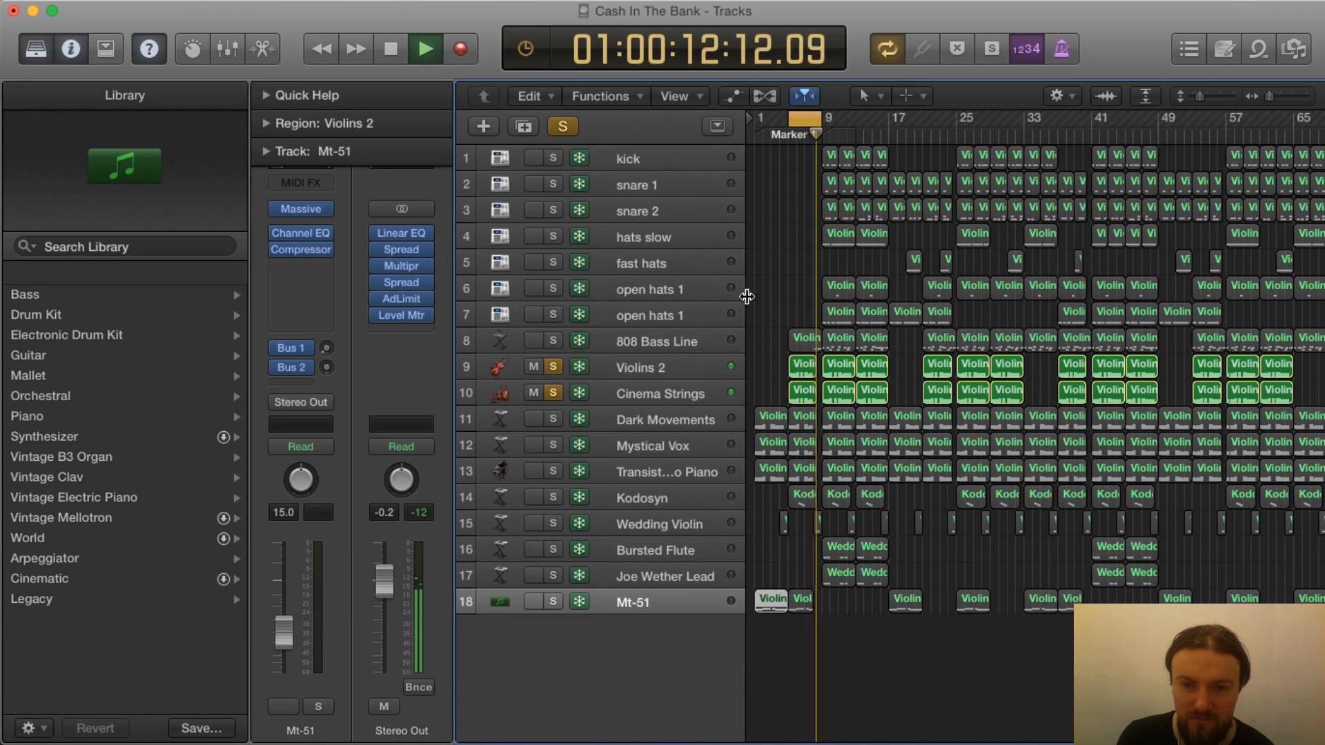
key(space)
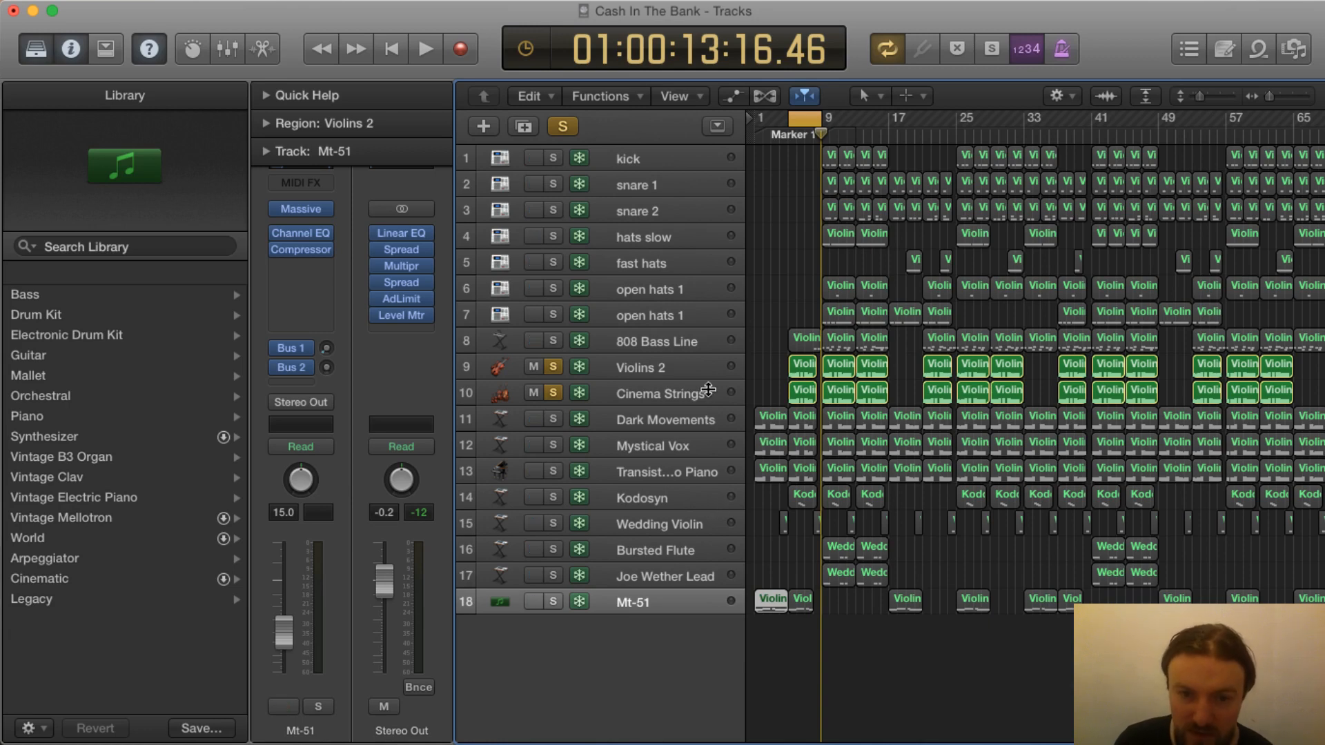
Duplicate the Violins 2 track with its settings and select the new track
click(655, 362)
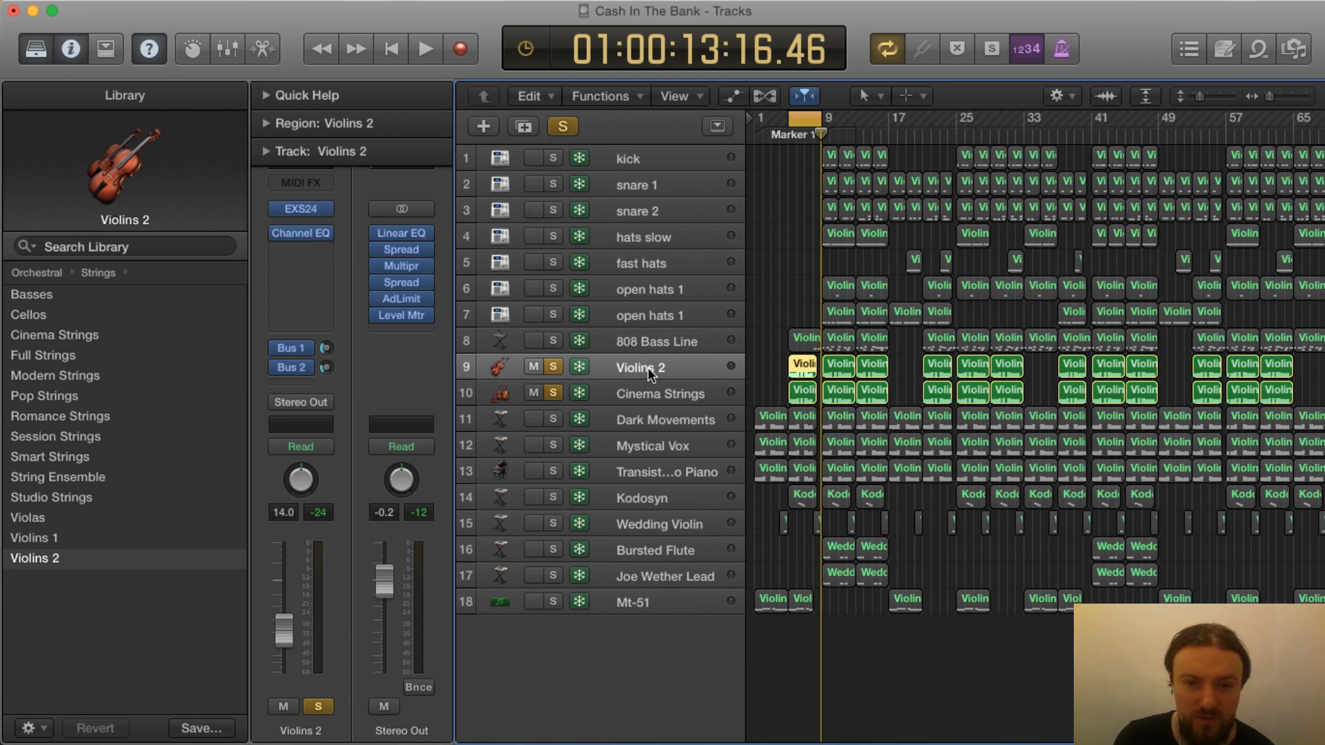
click(524, 127)
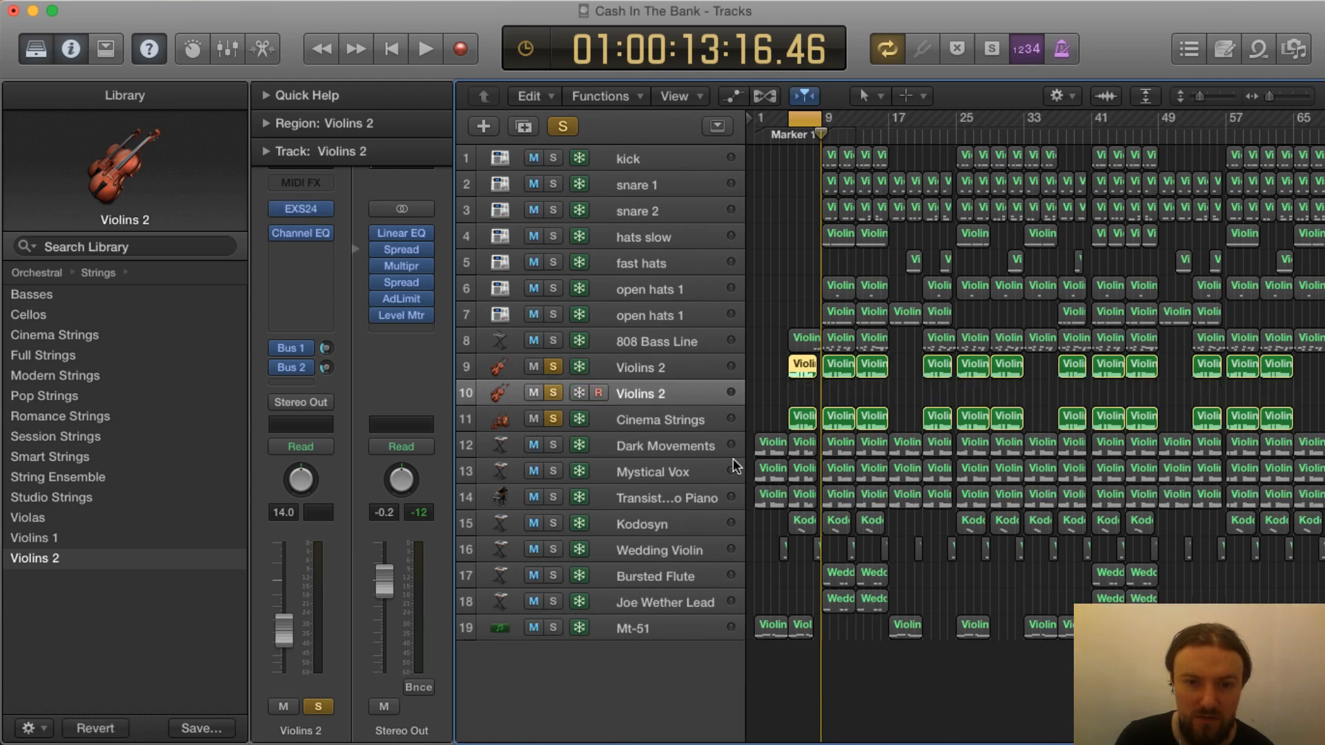
click(661, 396)
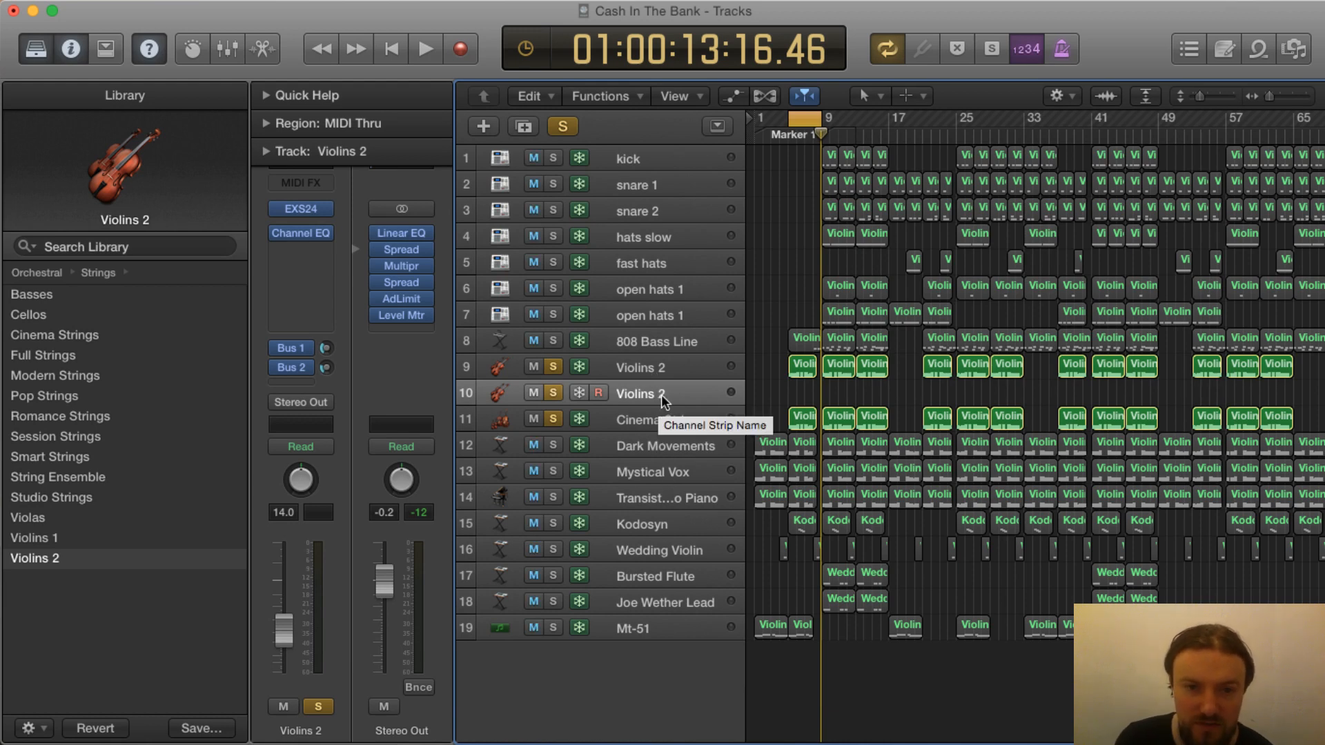
Examine the EXS24 instrument and the Channel EQ settings on the duplicate Violins 2 track, closing each plug-in window
click(300, 208)
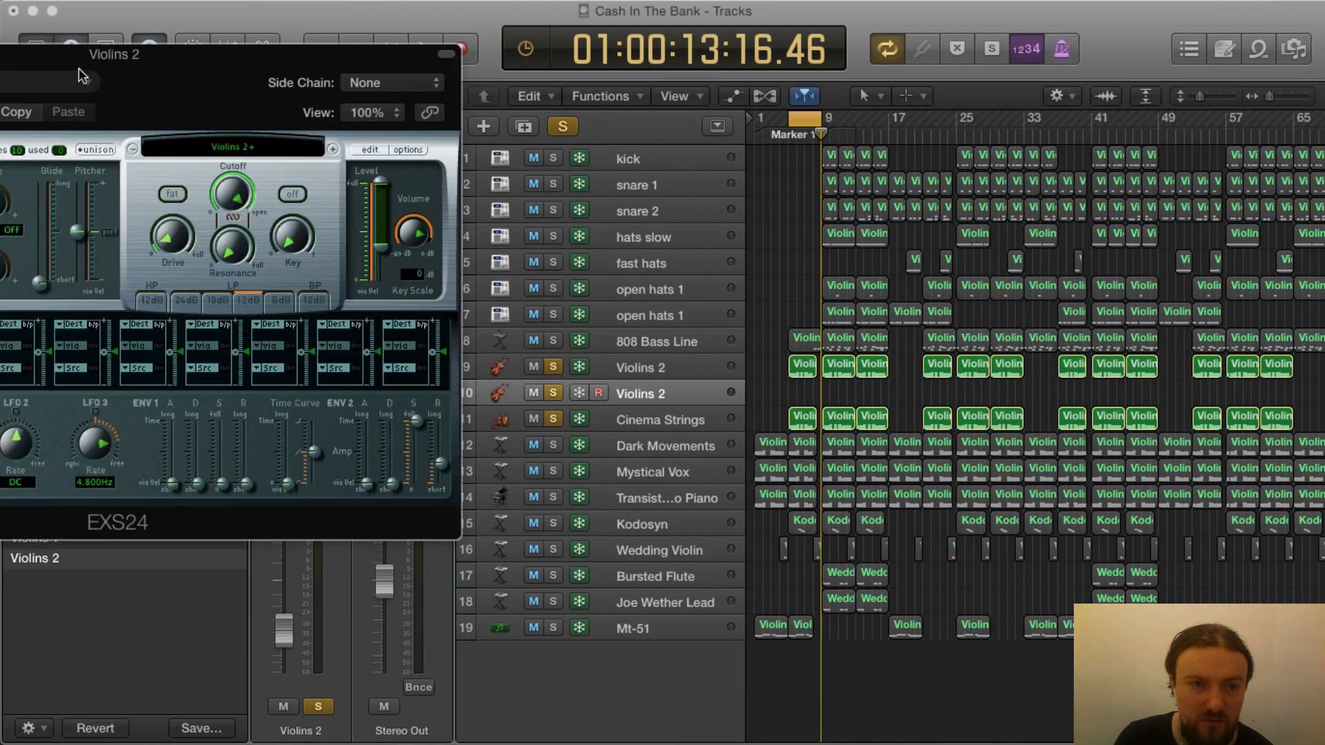
drag(82, 76, 851, 177)
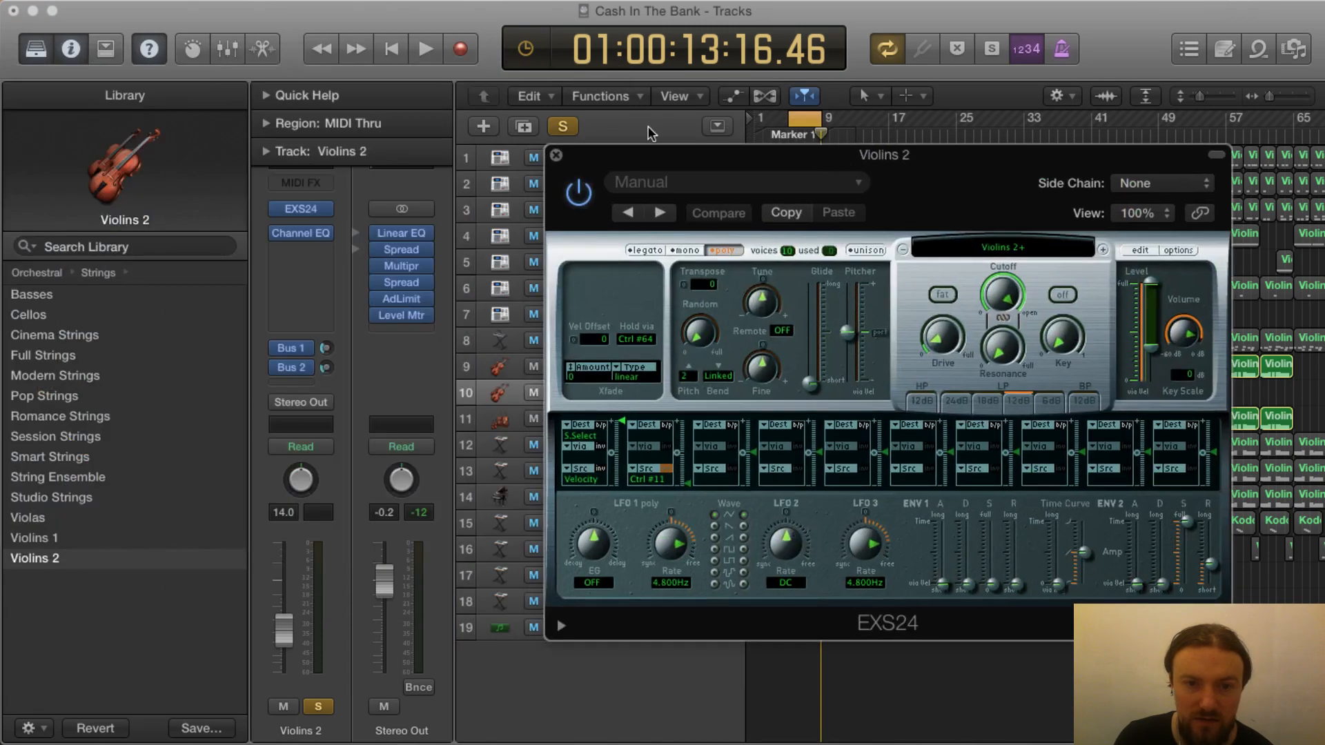
click(557, 156)
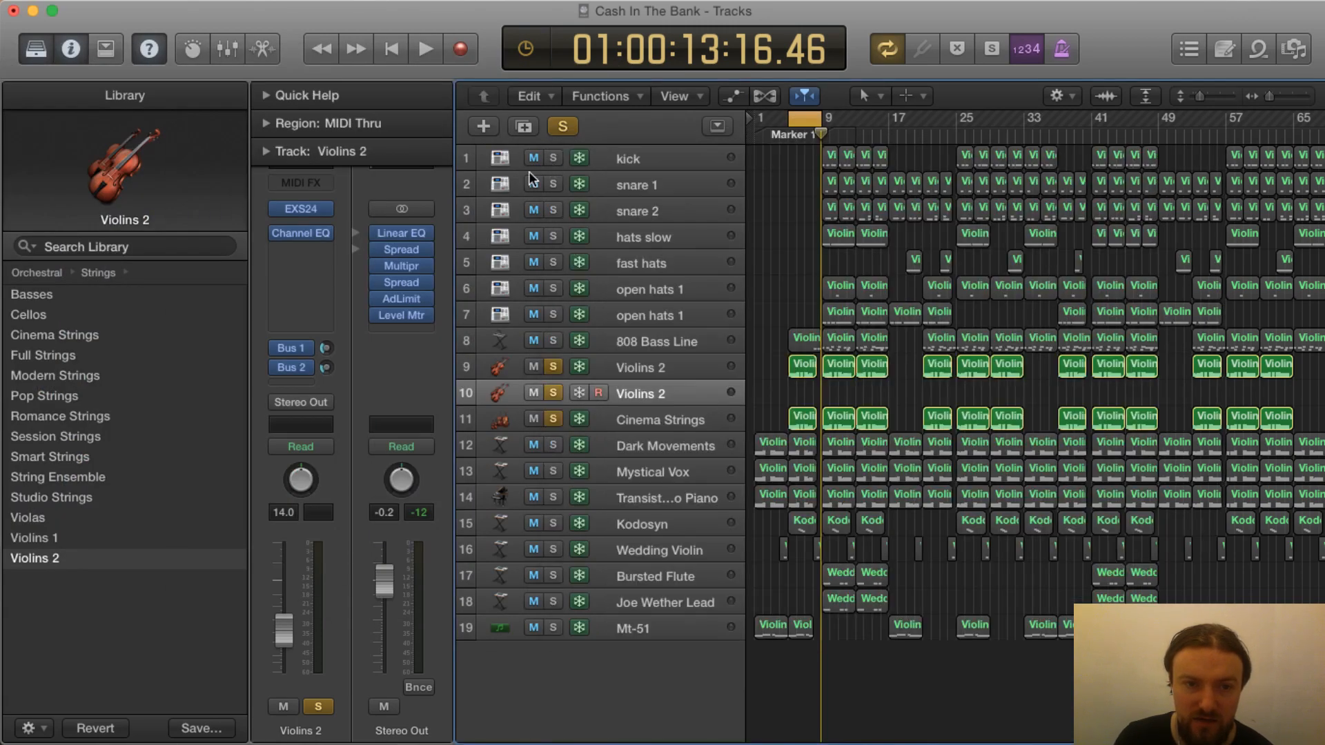
click(299, 229)
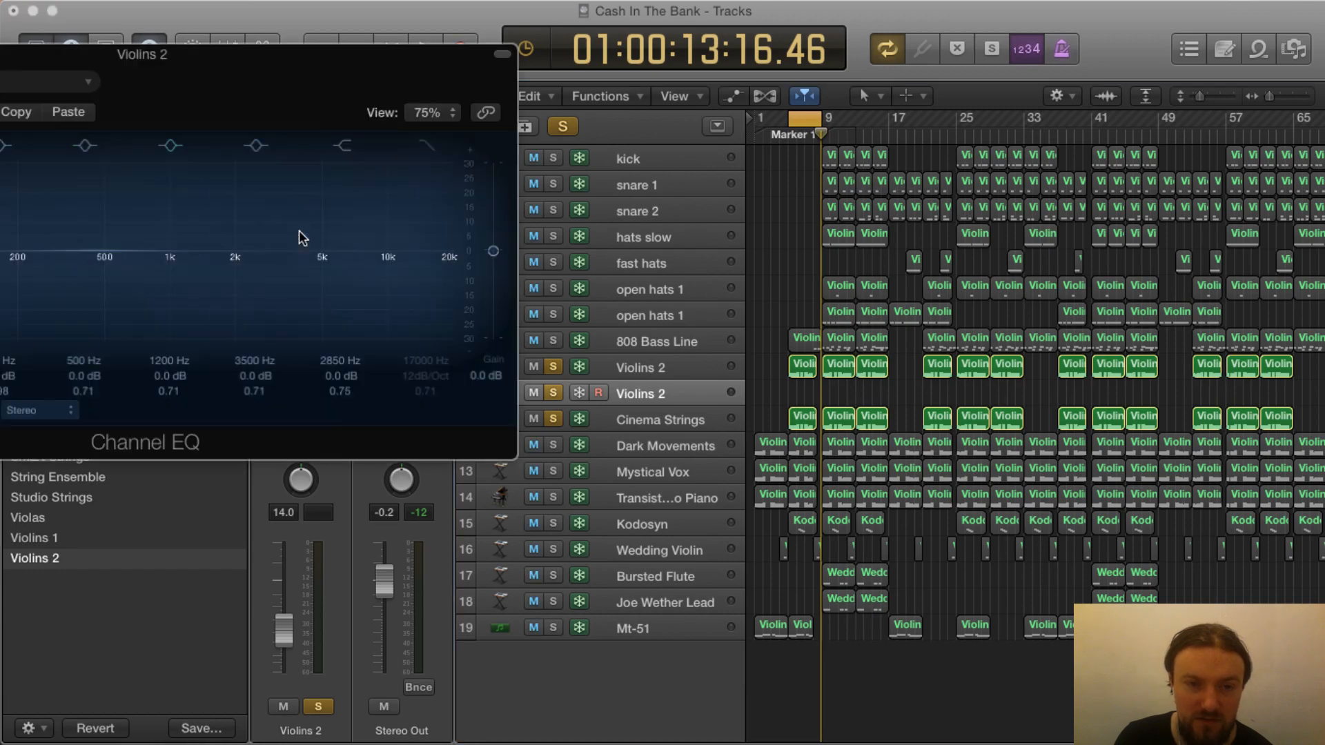
drag(134, 61, 707, 175)
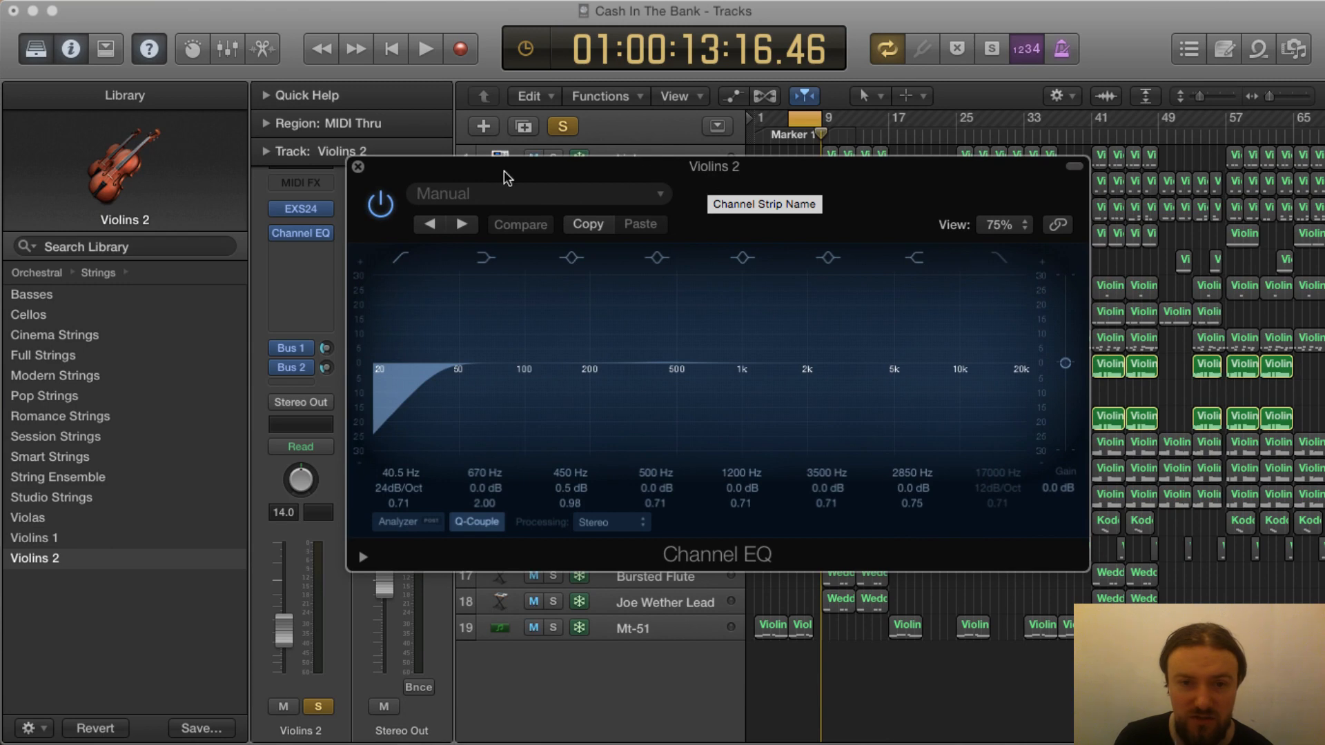
click(357, 169)
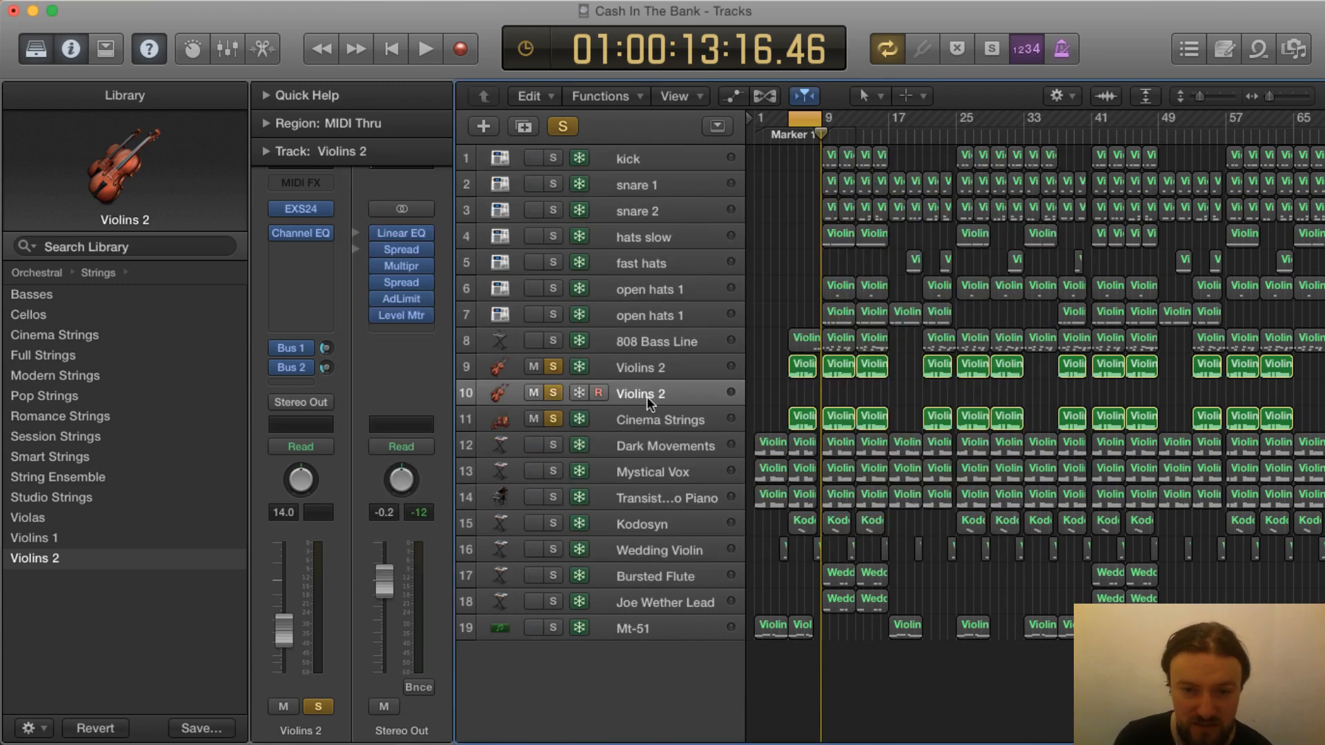
Delete the duplicate Violins 2 track and turn off the Cinema Strings solo to play Violins 2 alone
key(super+BackSpace)
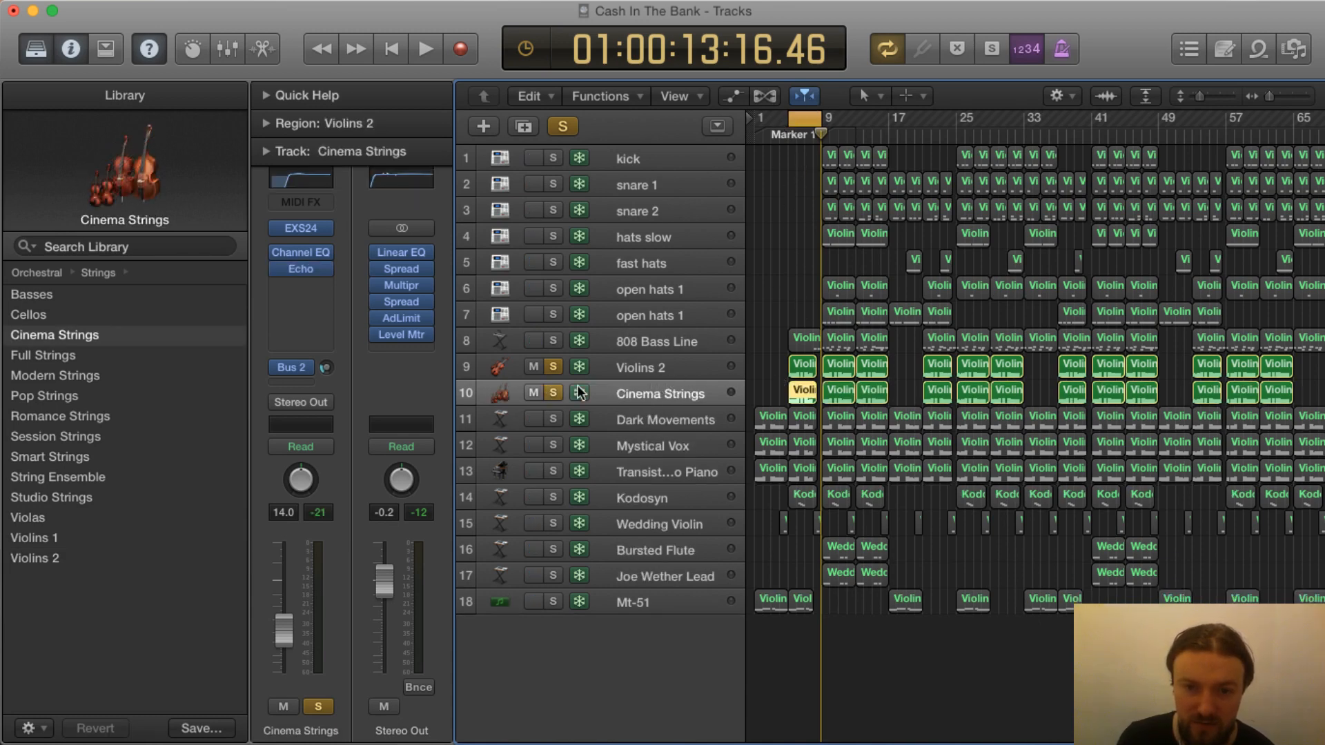
click(533, 393)
click(553, 392)
click(795, 138)
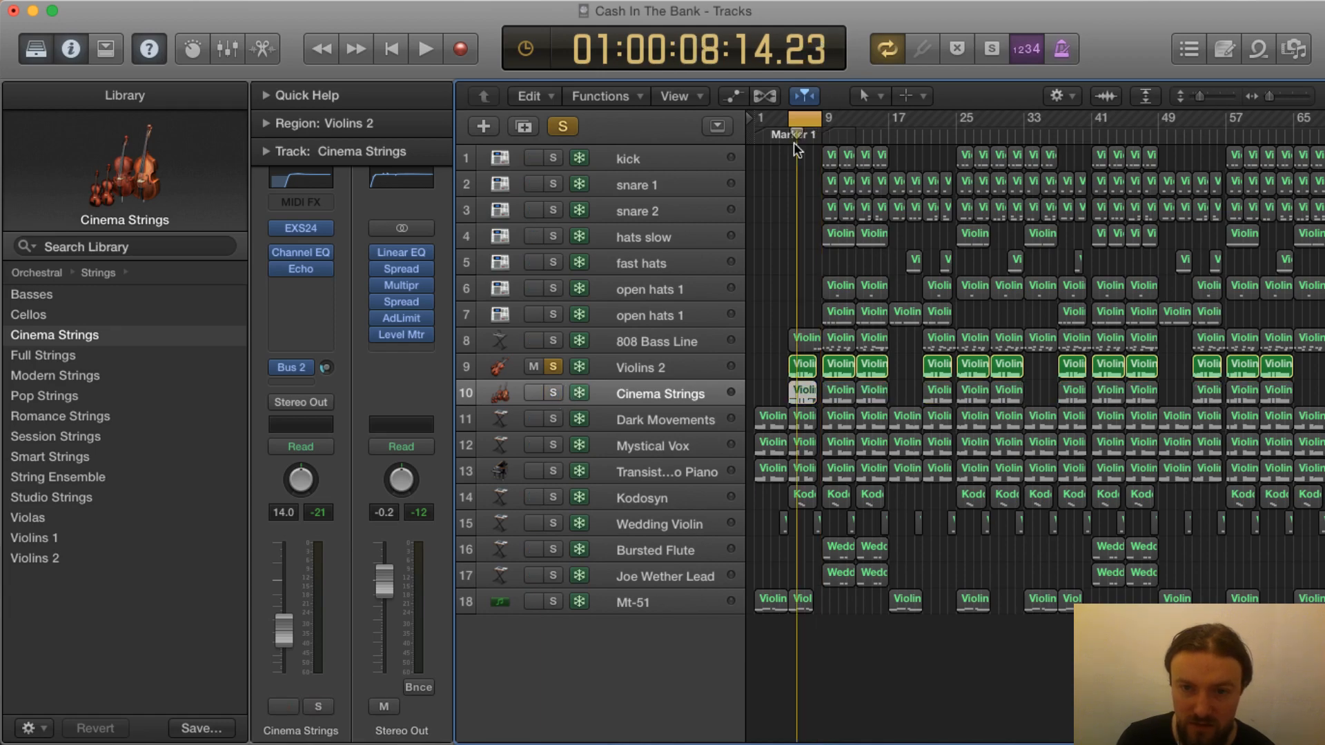
key(space)
key(space)
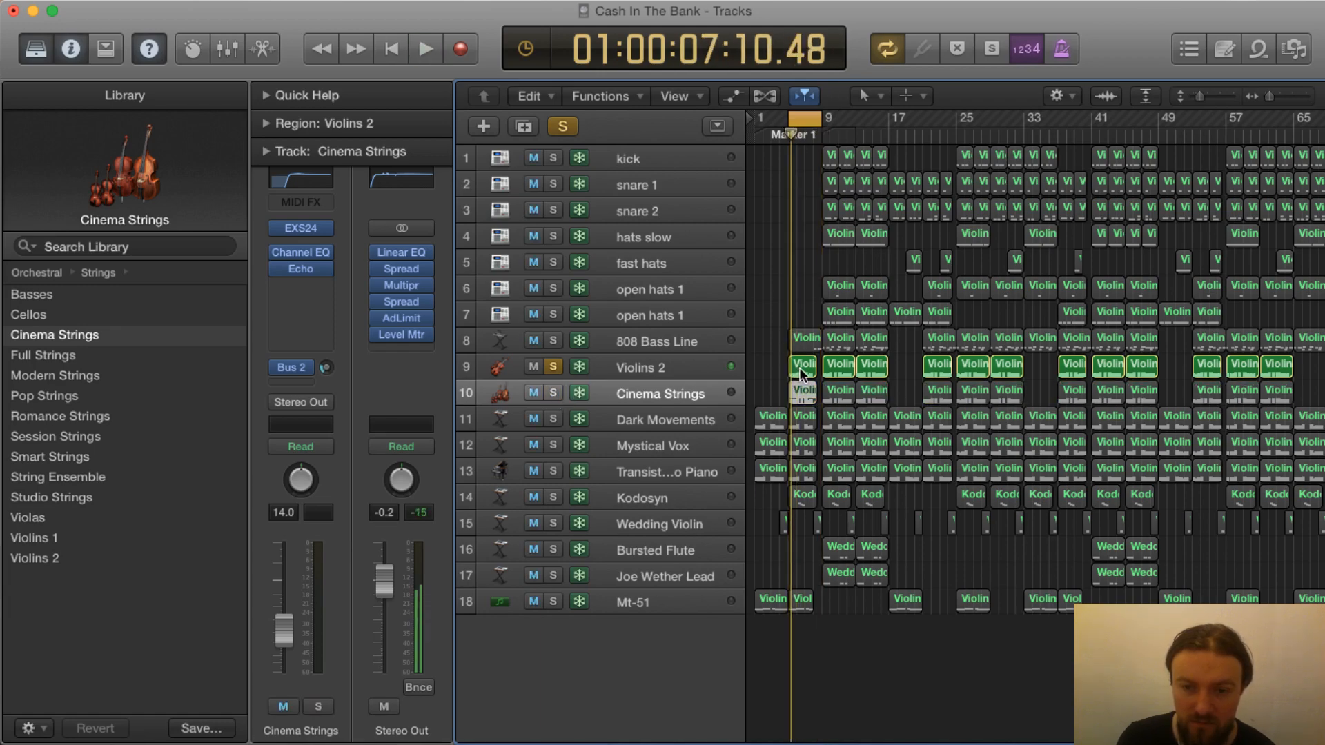
Examine the first Violins 2 region's notes in the Piano Roll while it plays, and return to the full track view
double_click(799, 367)
key(space)
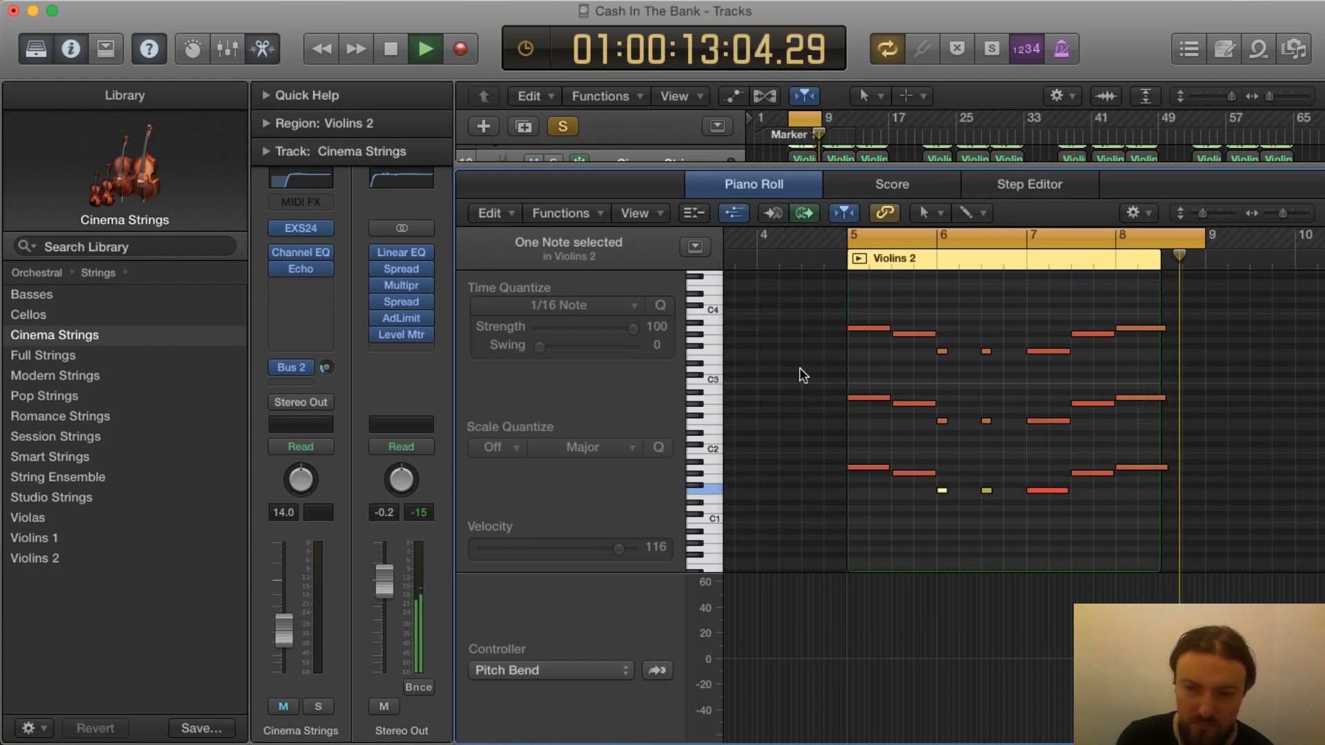
key(space)
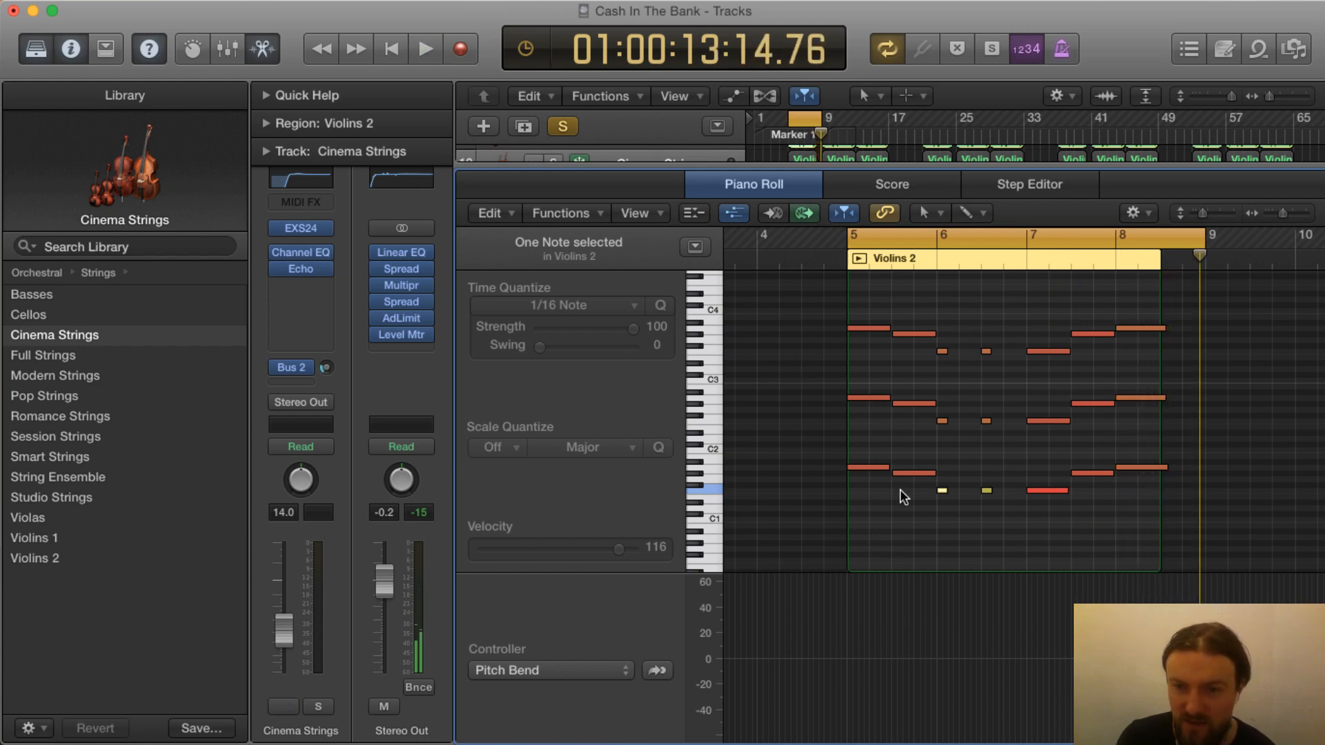
key(ctrl+m)
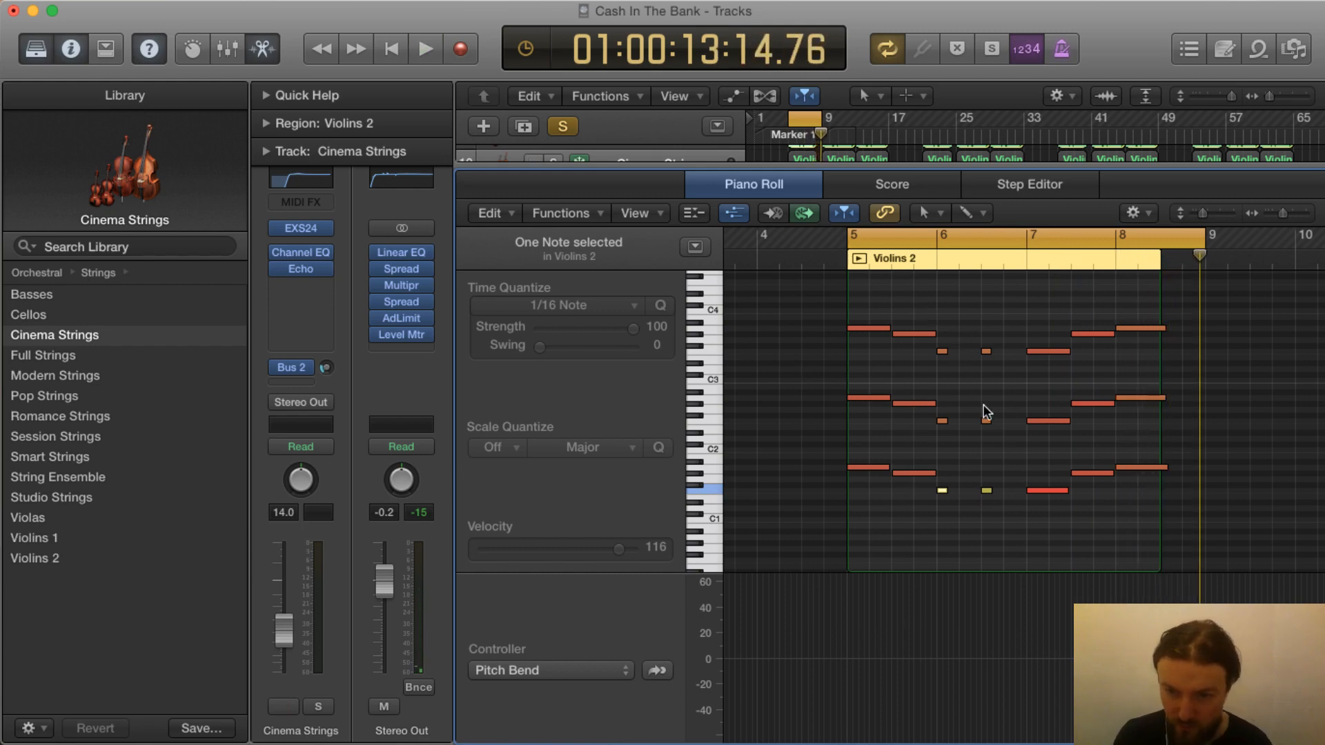
key(ctrl+m)
key(ctrl+m)
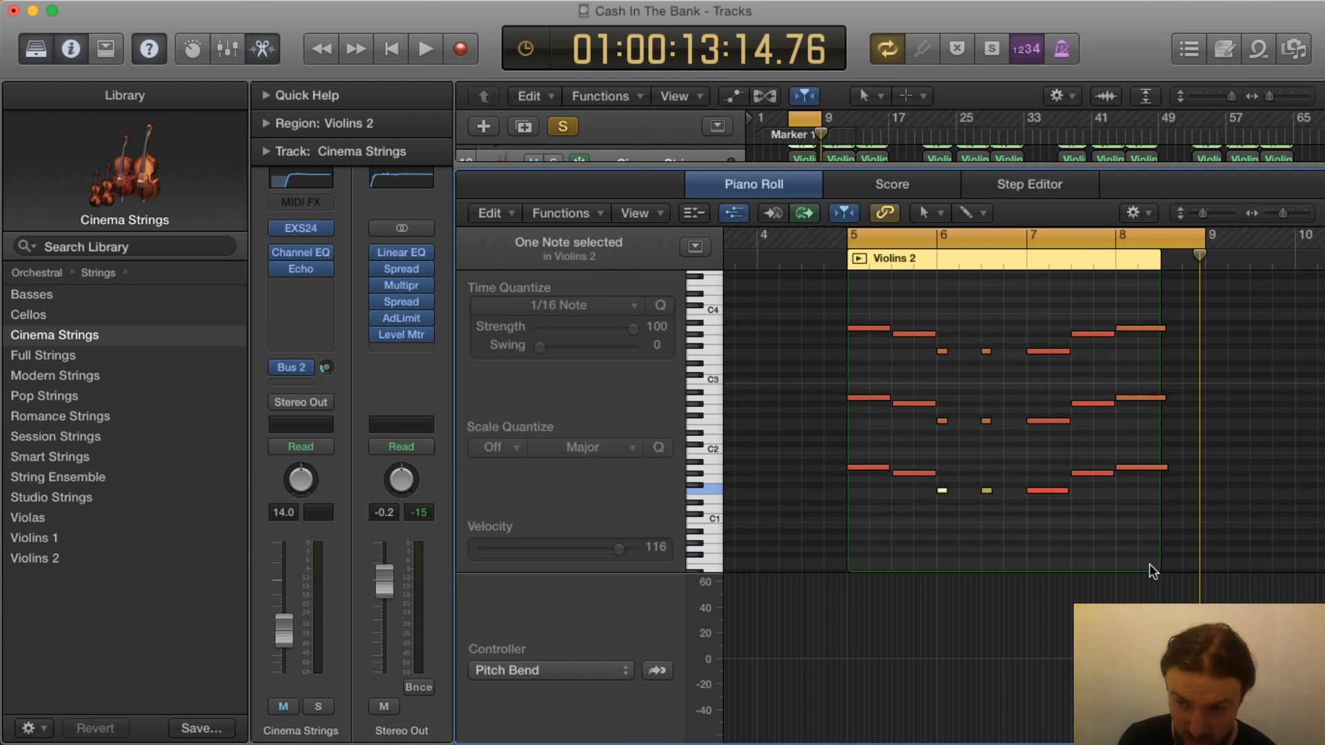
key(x)
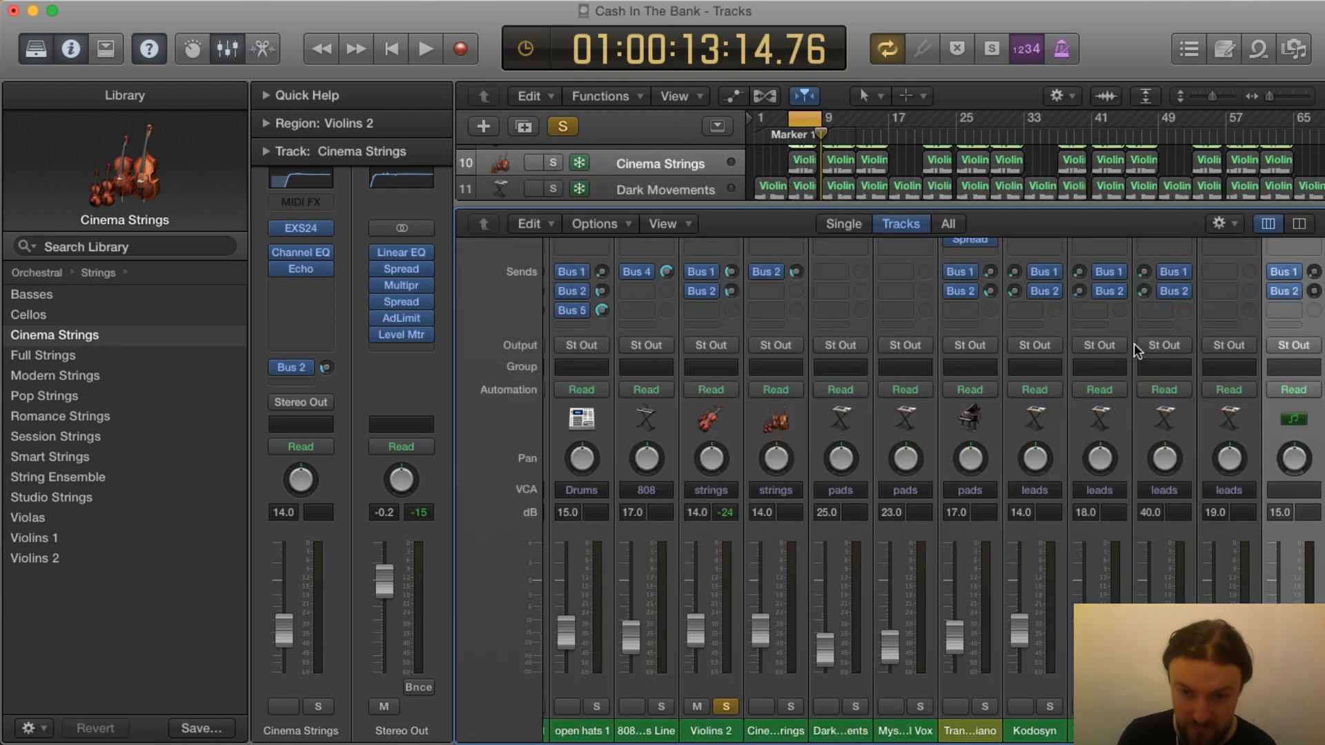
key(x)
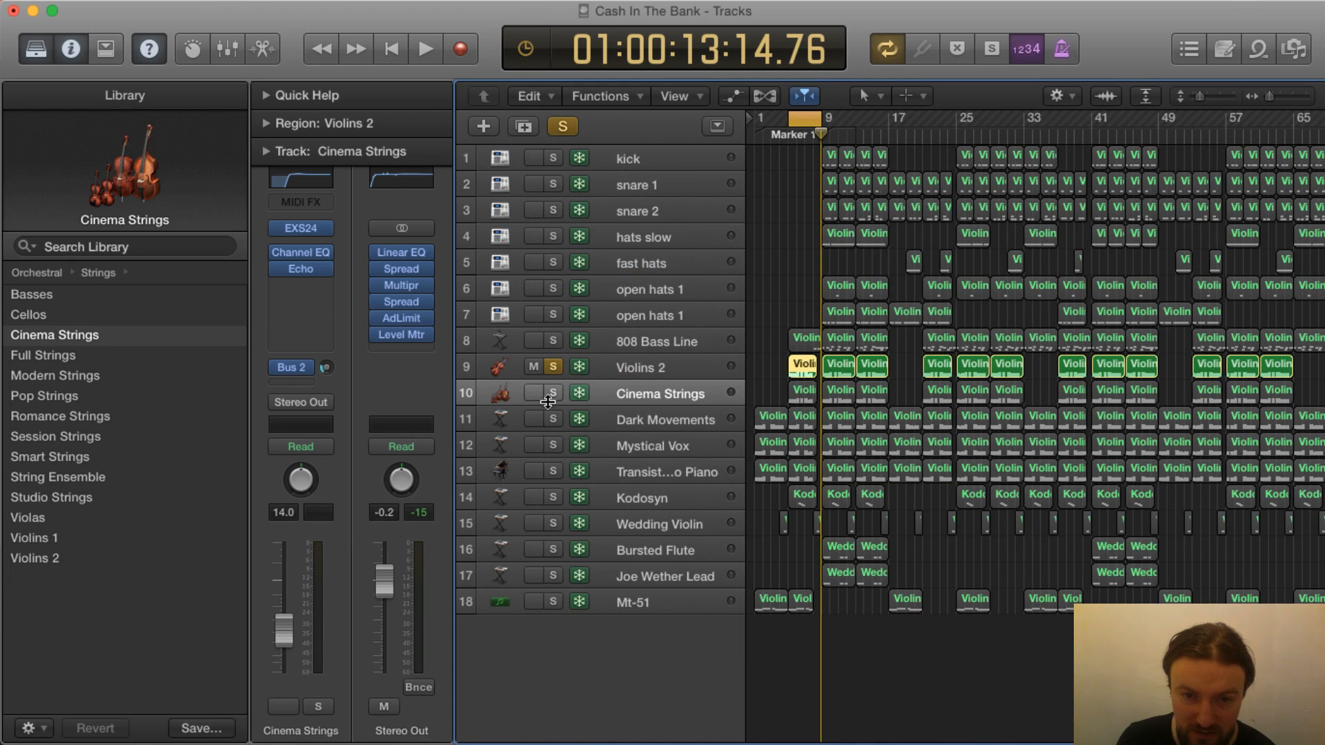
Switch the solo from Violins 2 to Cinema Strings, play the cycle range and select the first Cinema Strings region
click(550, 395)
click(554, 368)
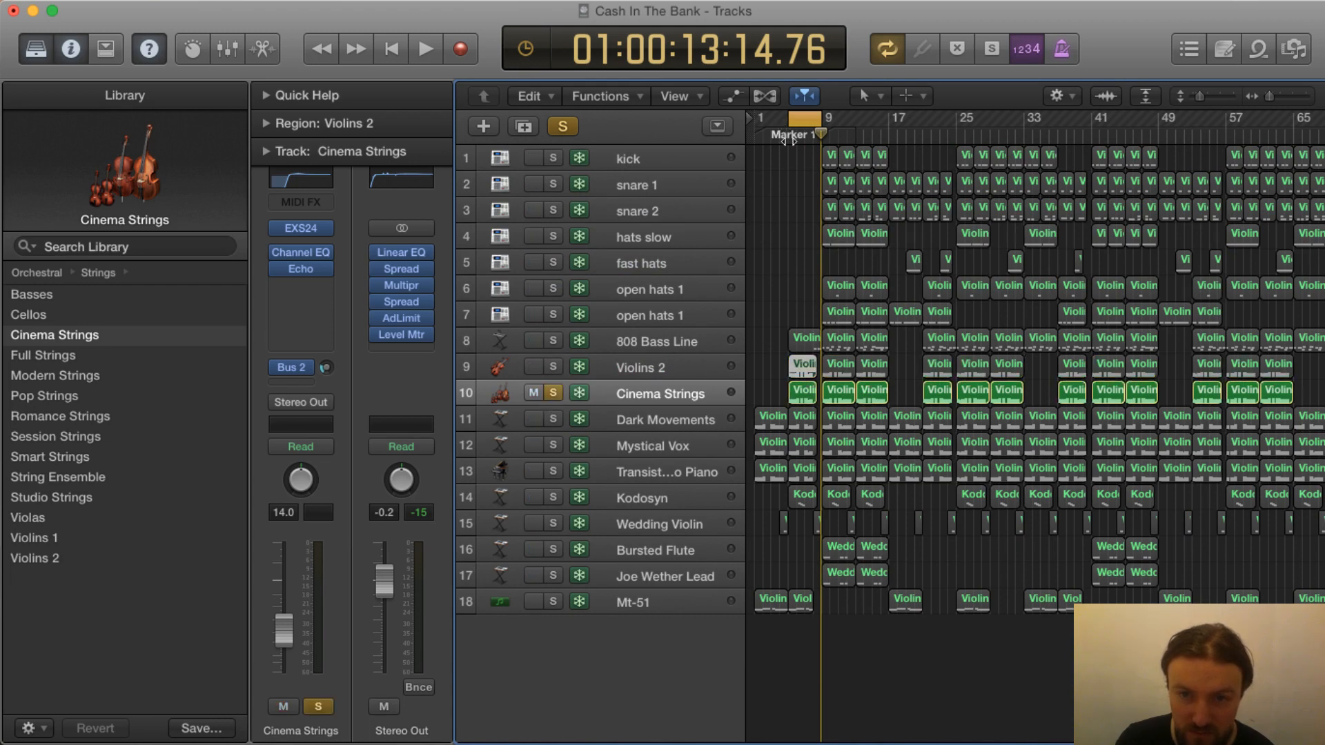
key(space)
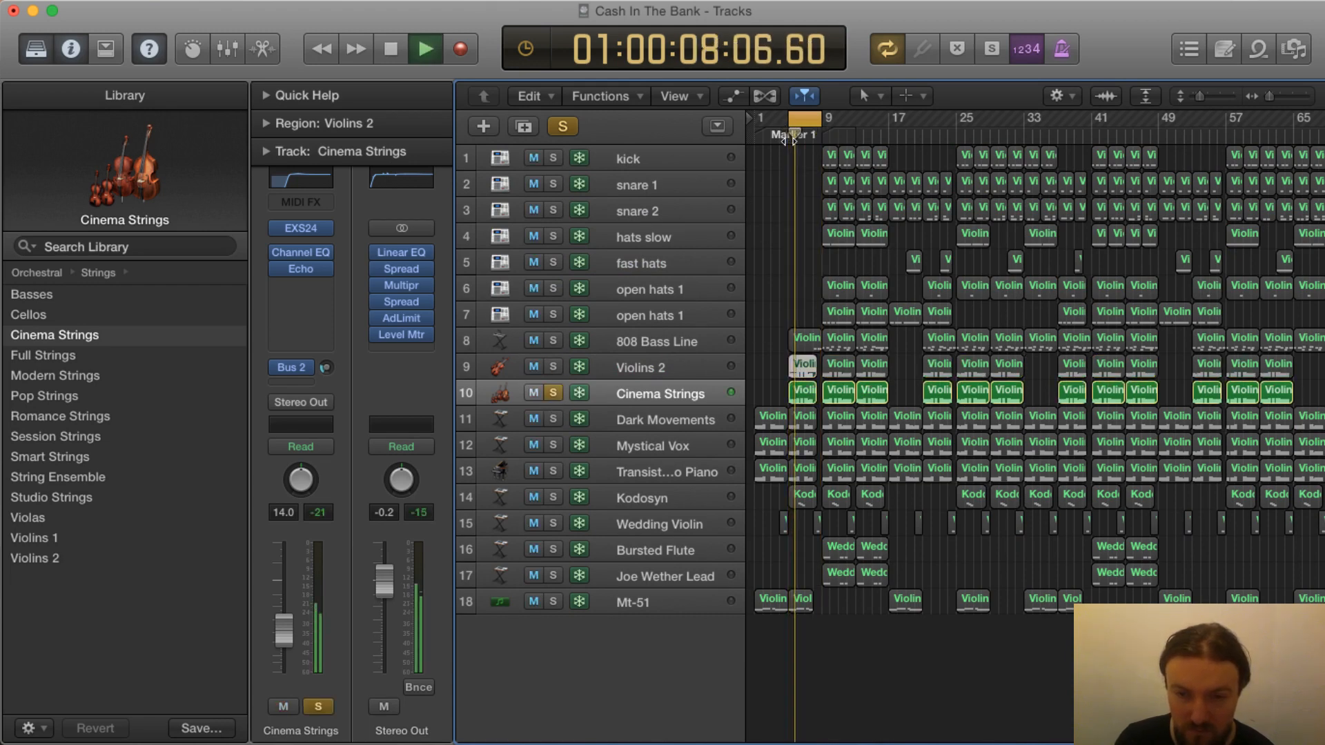
click(802, 394)
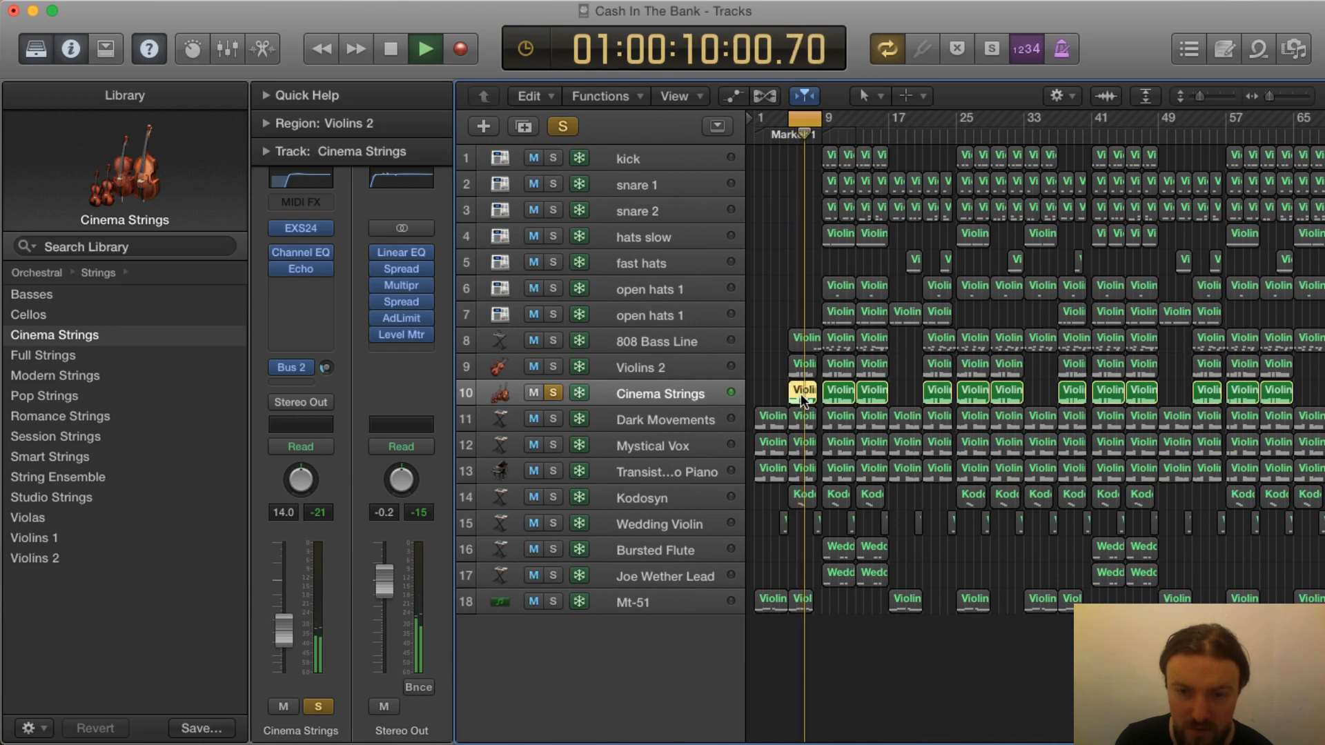
Examine the first Cinema Strings region's notes in the Piano Roll, stop playback and return to the full track view
double_click(801, 394)
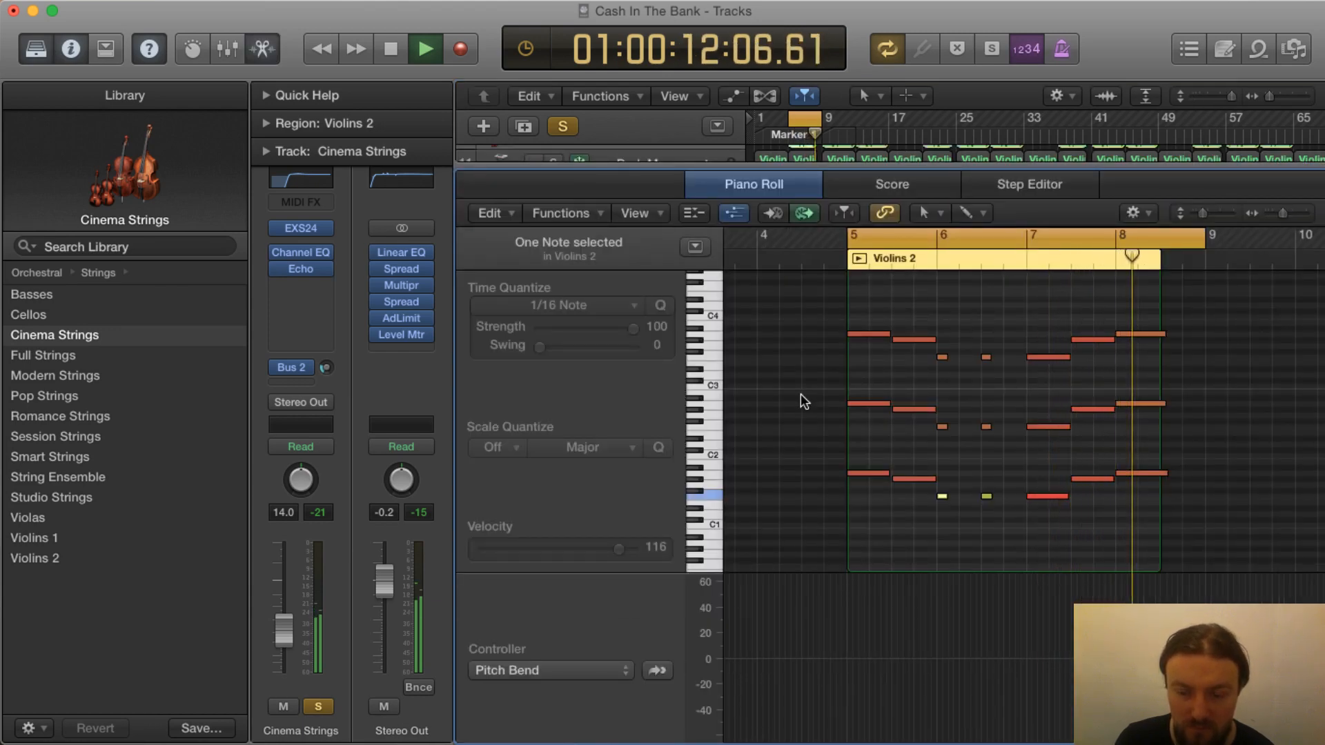
key(space)
key(x)
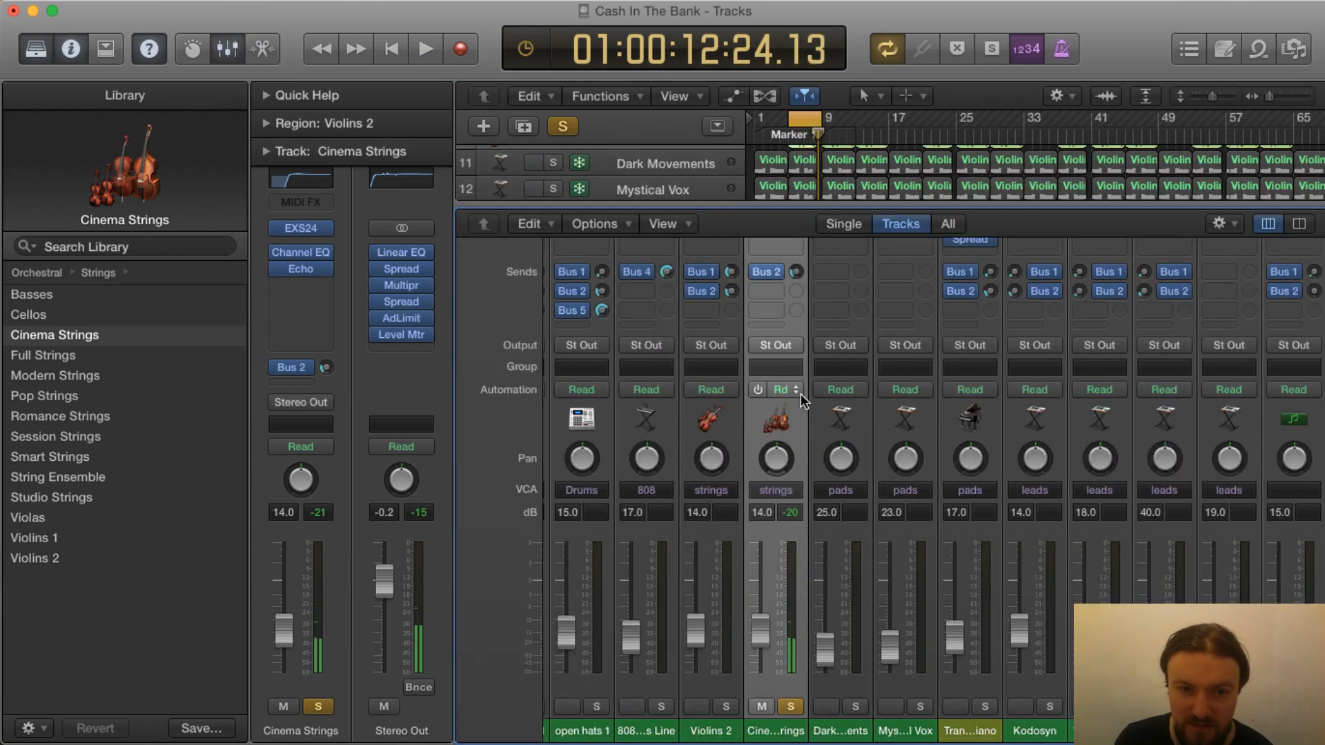
key(x)
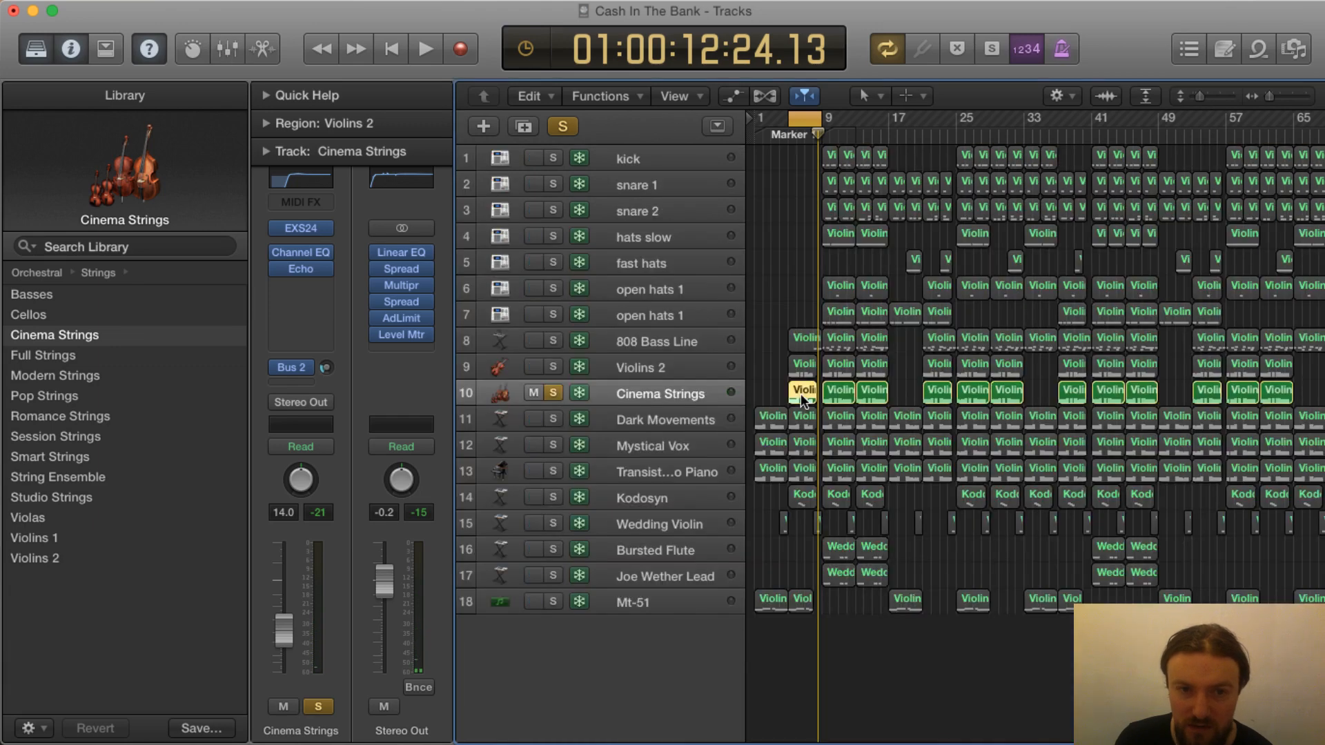
Switch the solo from Cinema Strings to Kodosyn and play it with the cycle range extended to seven bars from bar 5
mouse_move(309, 250)
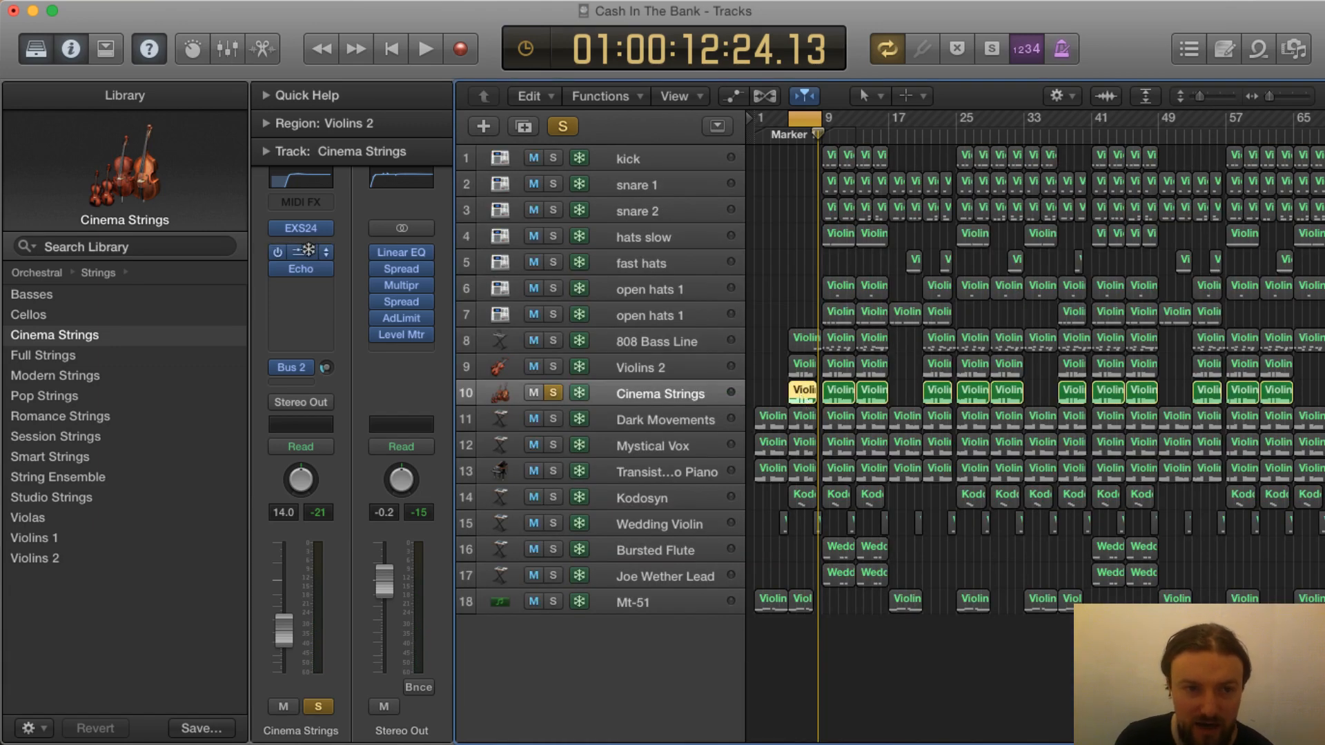
scroll(718, 287, right, 1)
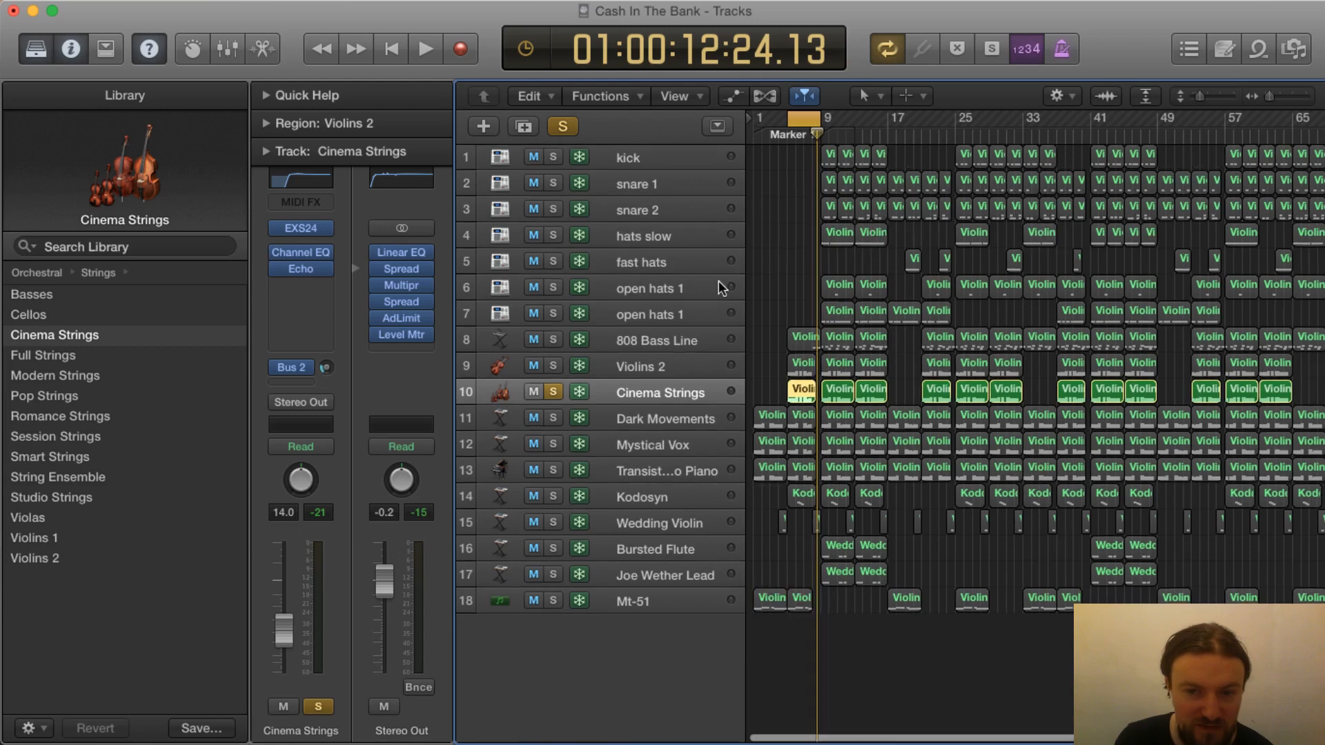
scroll(854, 289, left, 1)
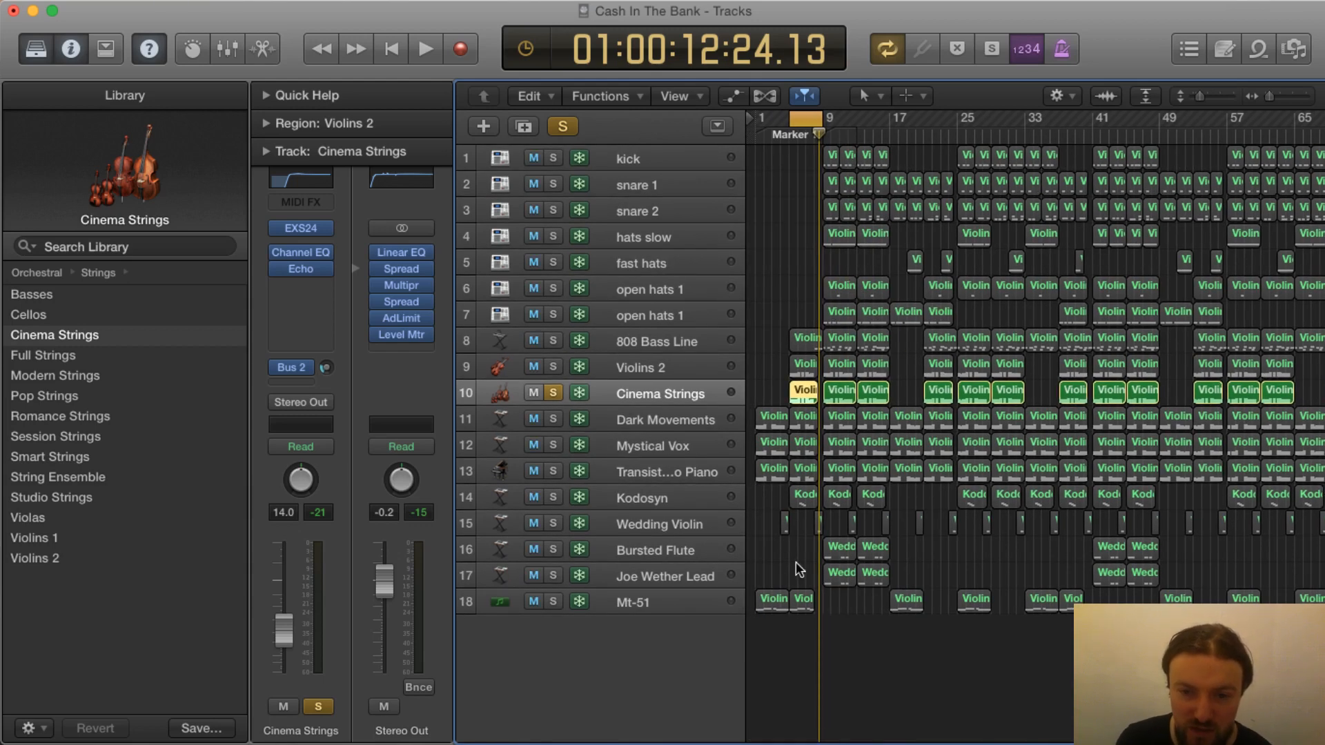
click(647, 498)
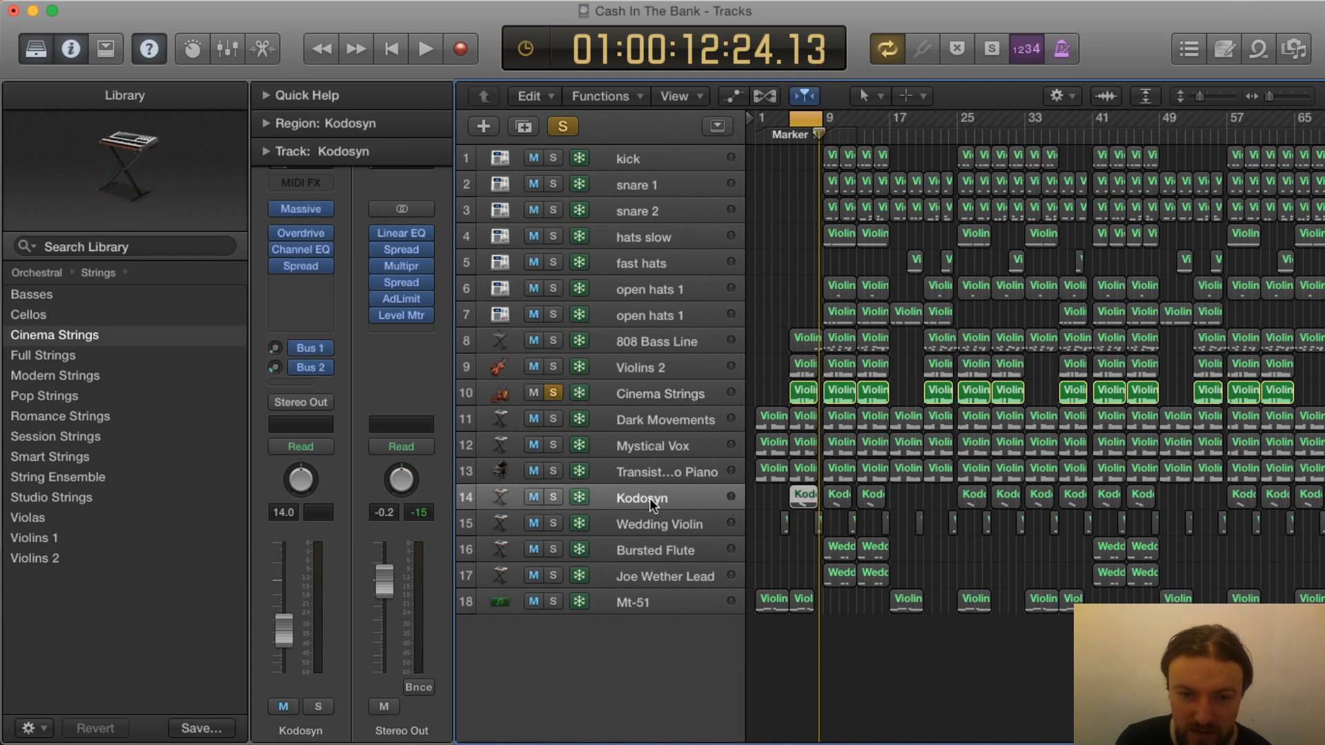
click(552, 392)
click(553, 497)
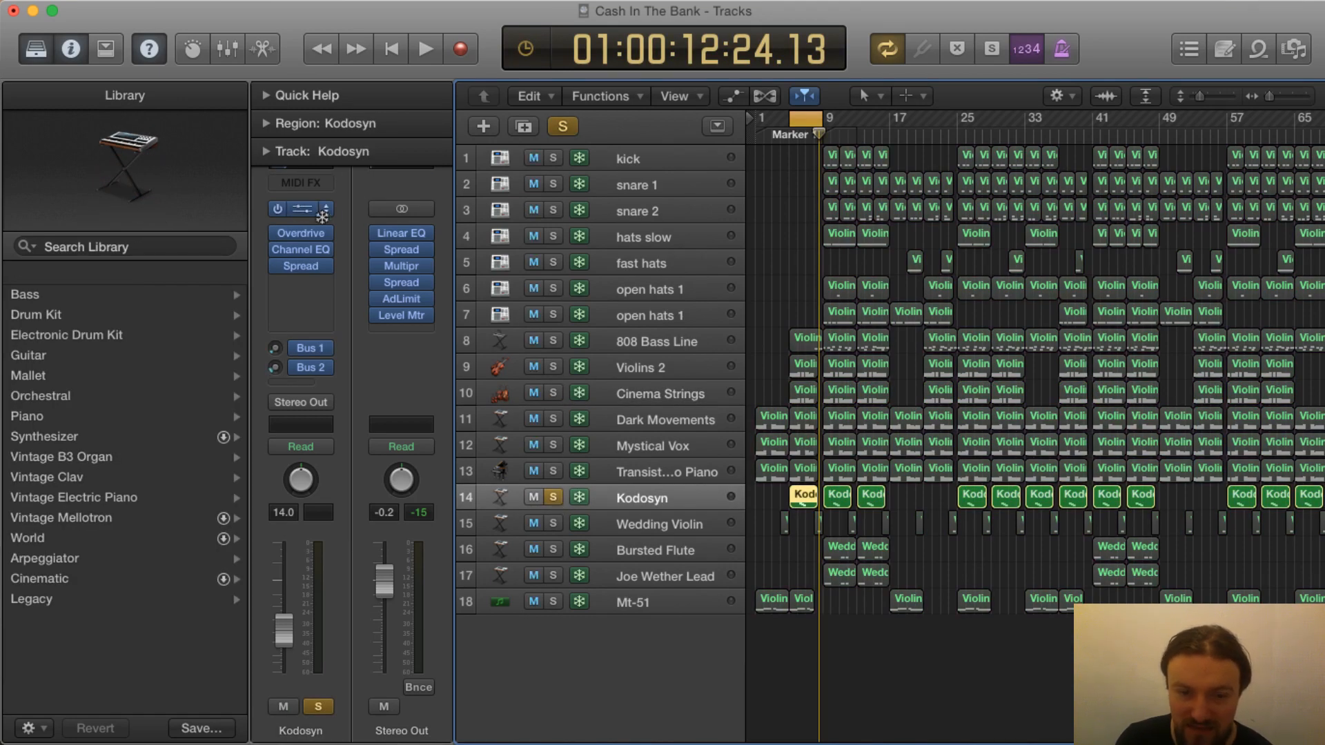
key(space)
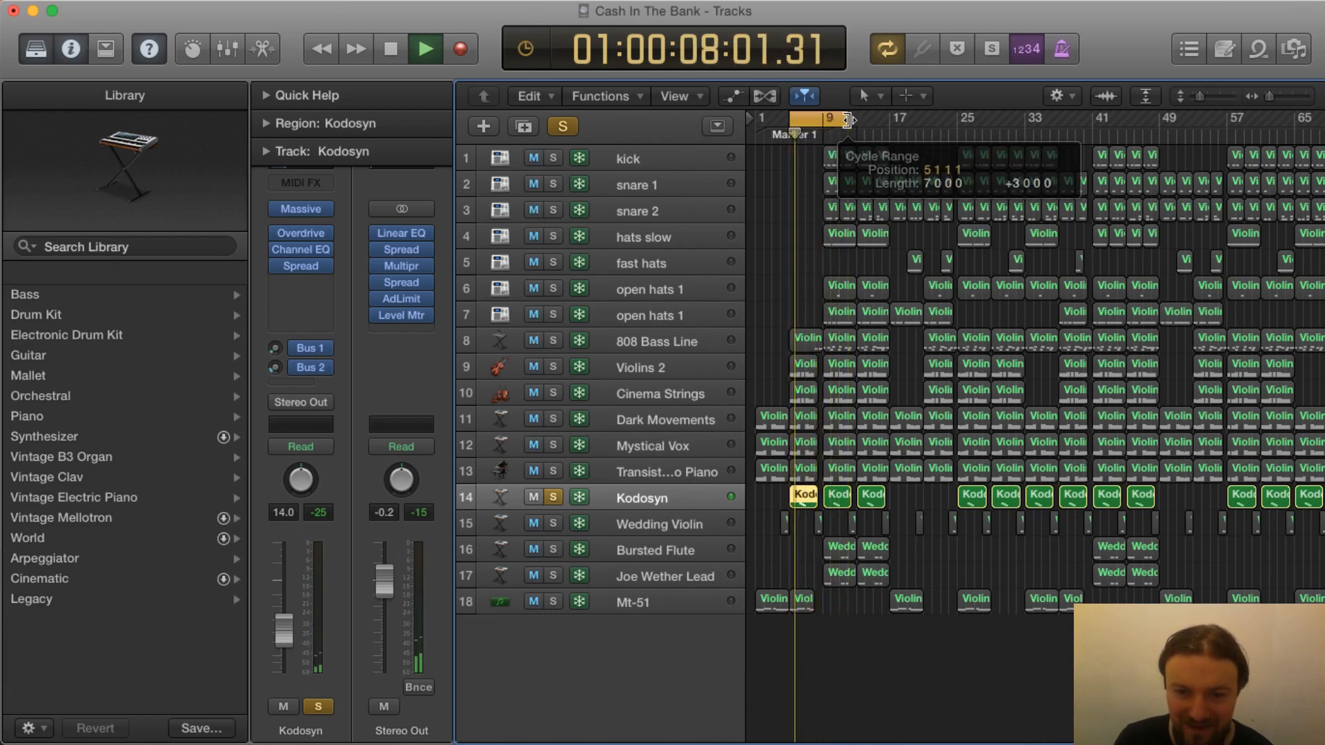
key(space)
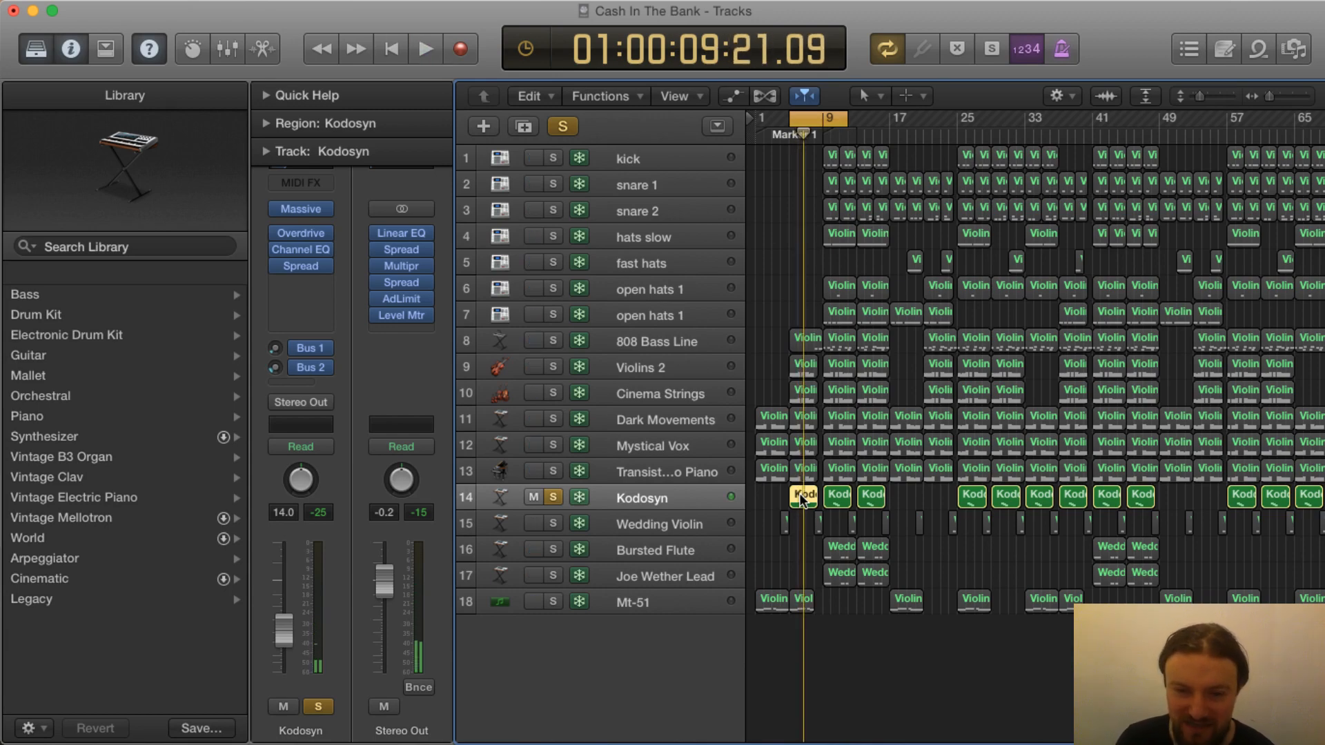
Examine the first Kodosyn region's notes in the Piano Roll and return to the full track view
scroll(801, 500, down, 1)
double_click(801, 495)
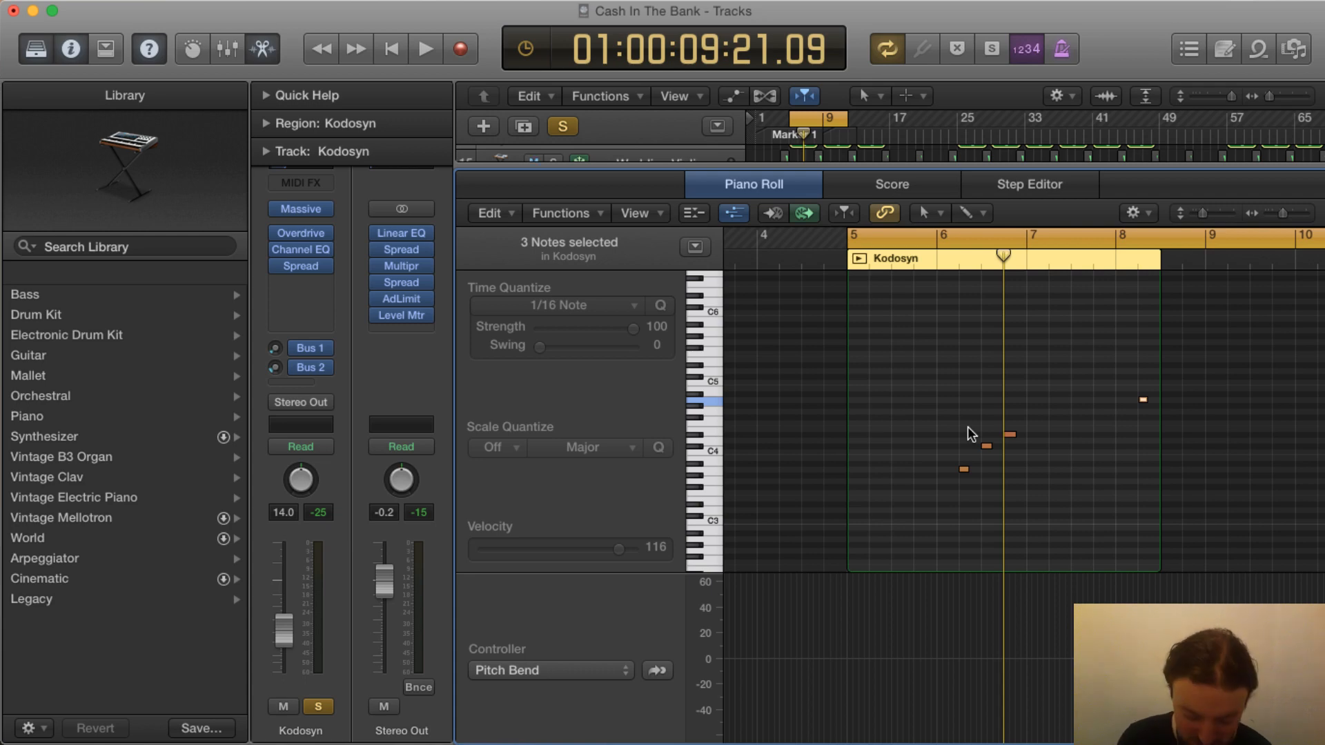
key(x)
key(x)
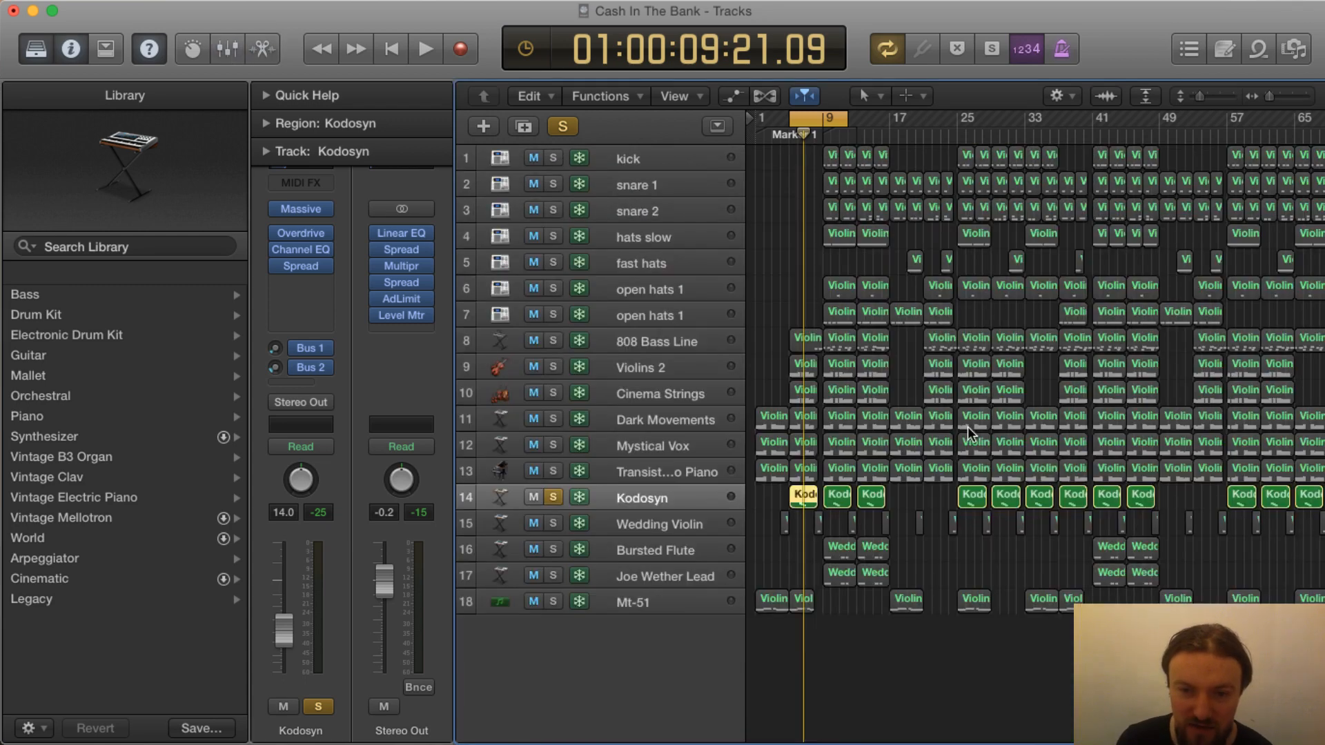
Solo the Wedding Violin track together with Kodosyn, shorten the cycle range to bars 5 to 9 and play it
click(646, 528)
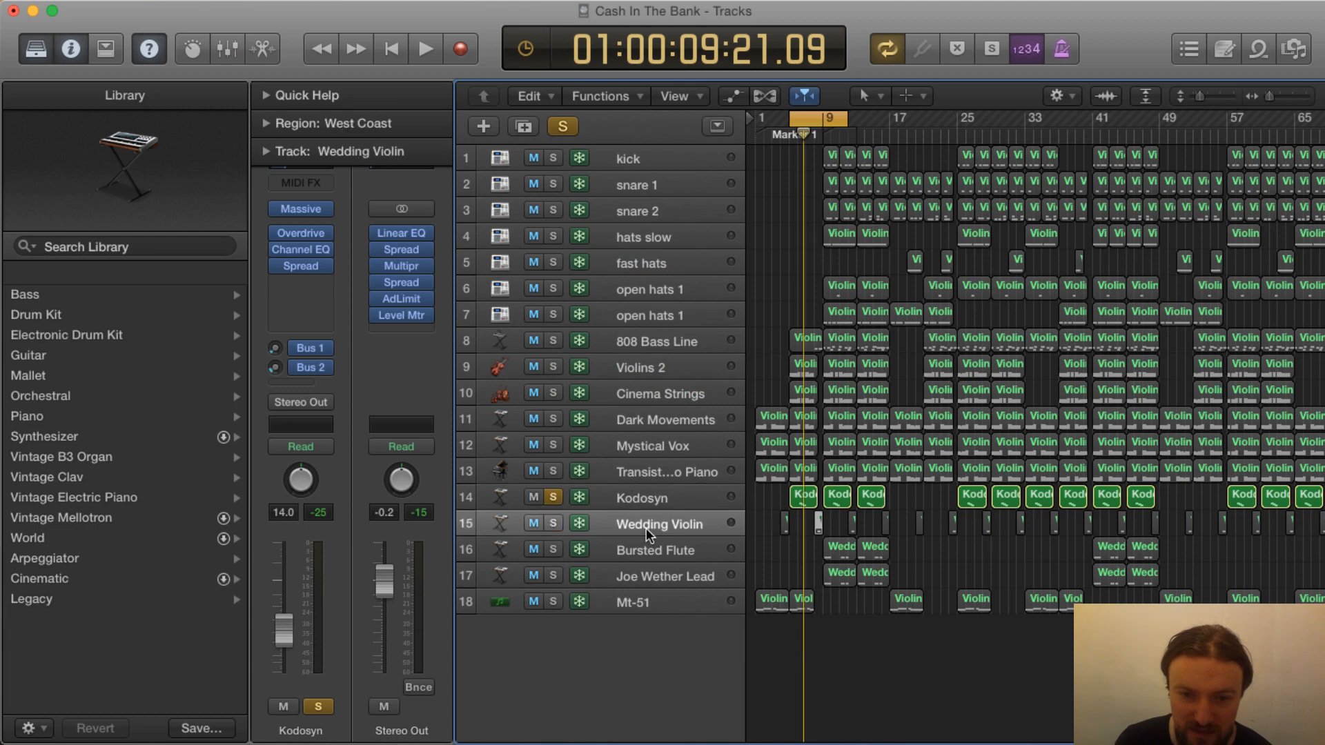
click(553, 523)
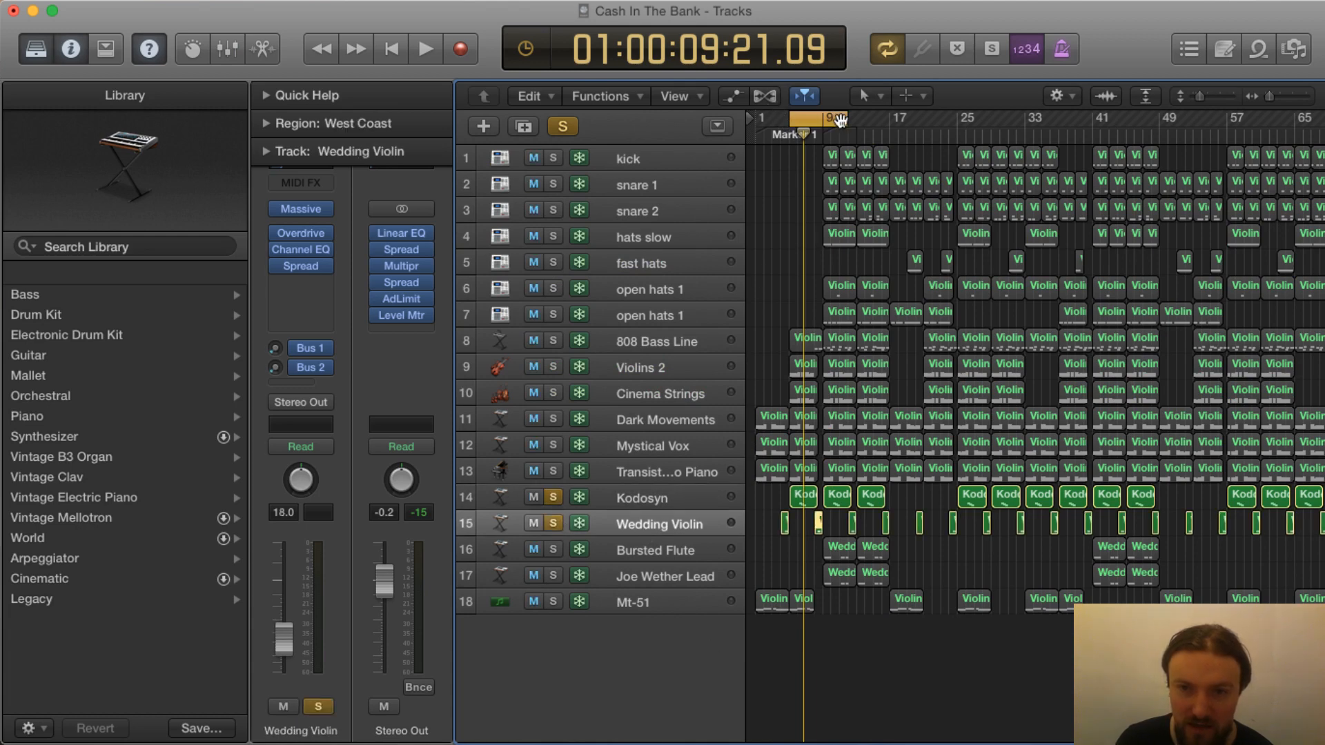
drag(846, 121, 823, 123)
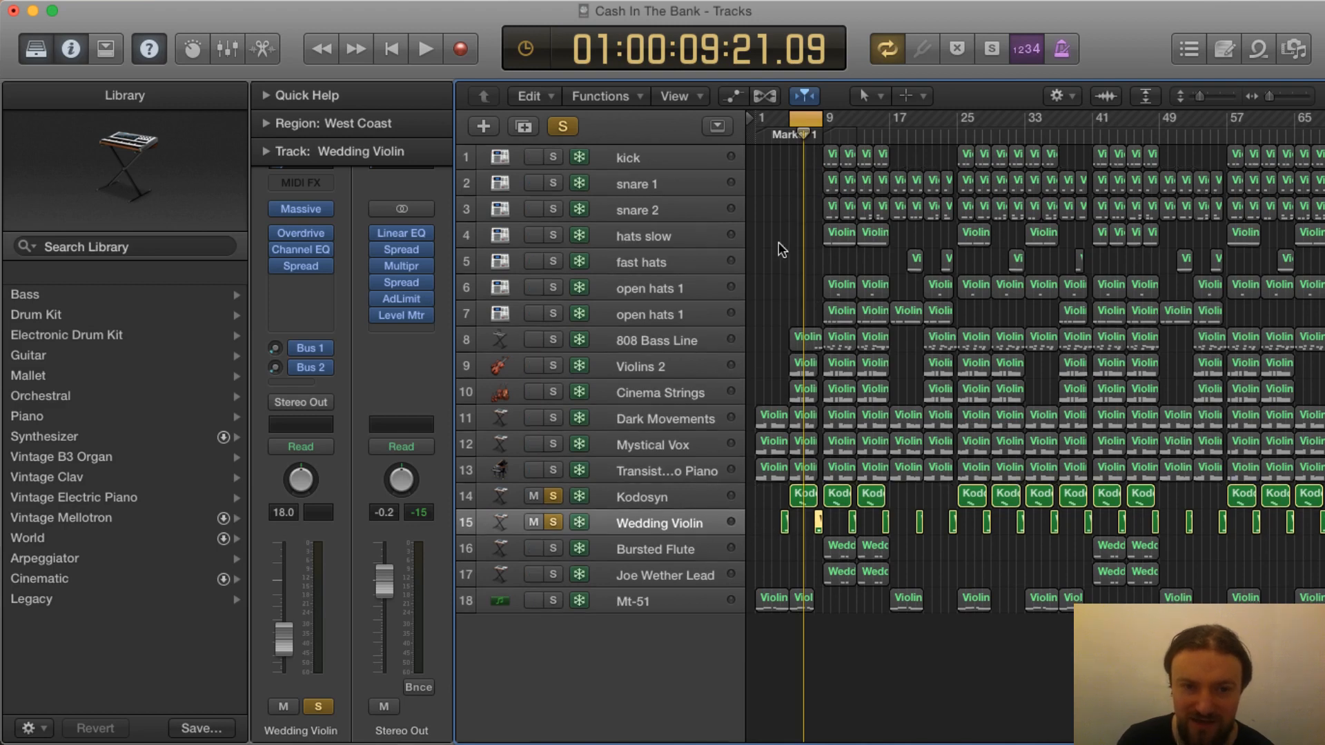
click(791, 132)
key(space)
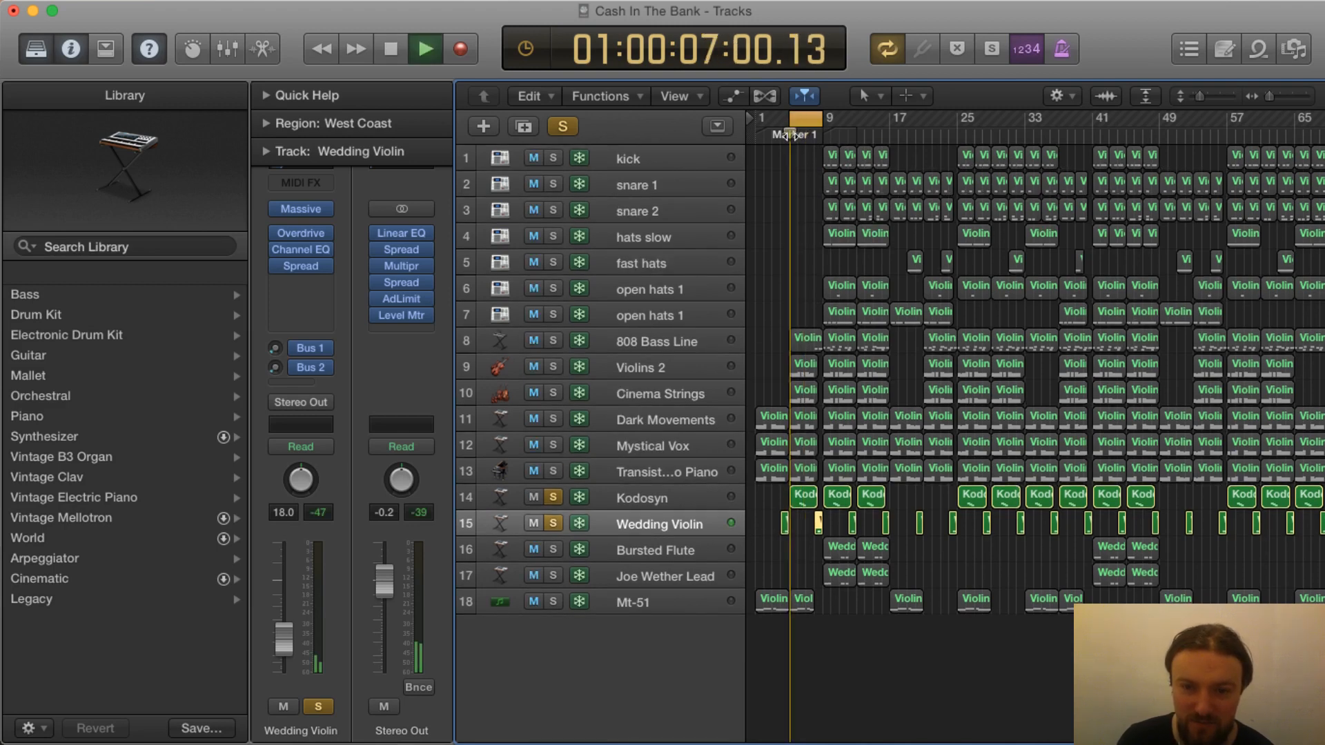
click(781, 134)
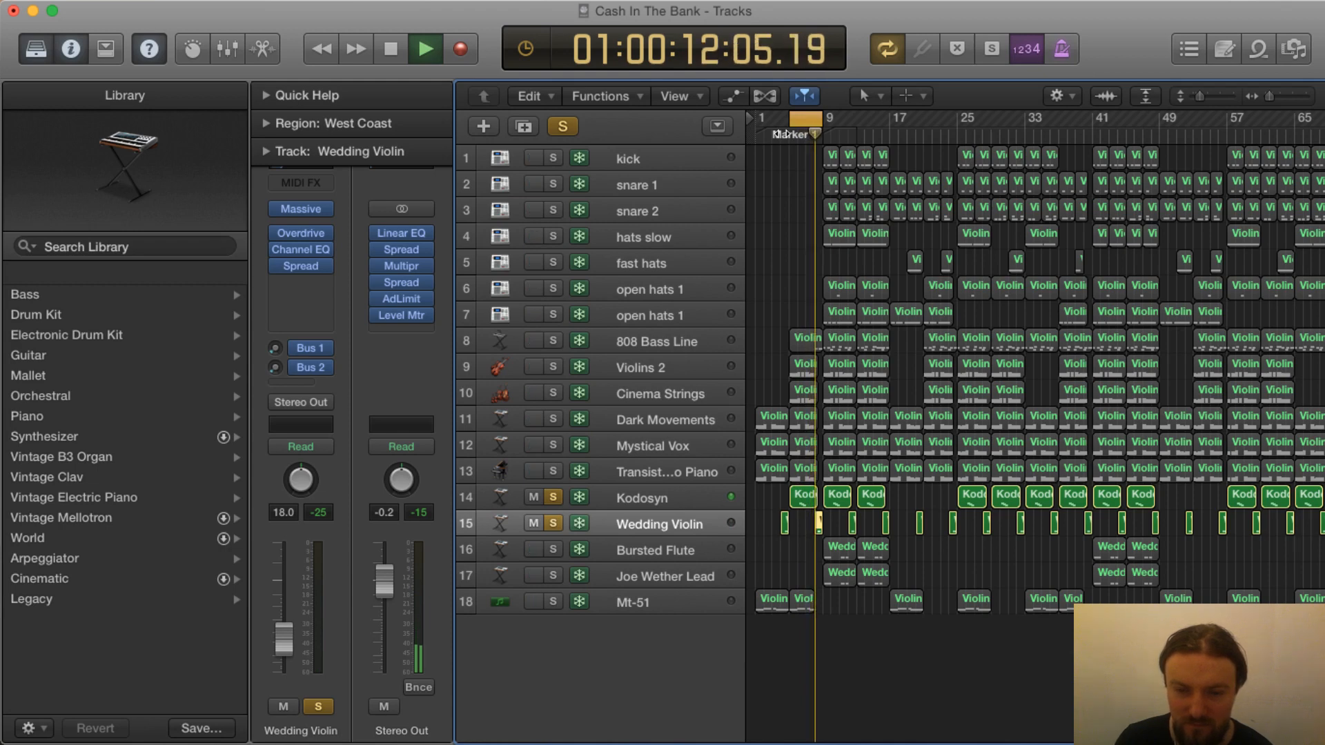
Stop playback, leave only the Wedding Violin track soloed and place the playhead at bar 8
key(space)
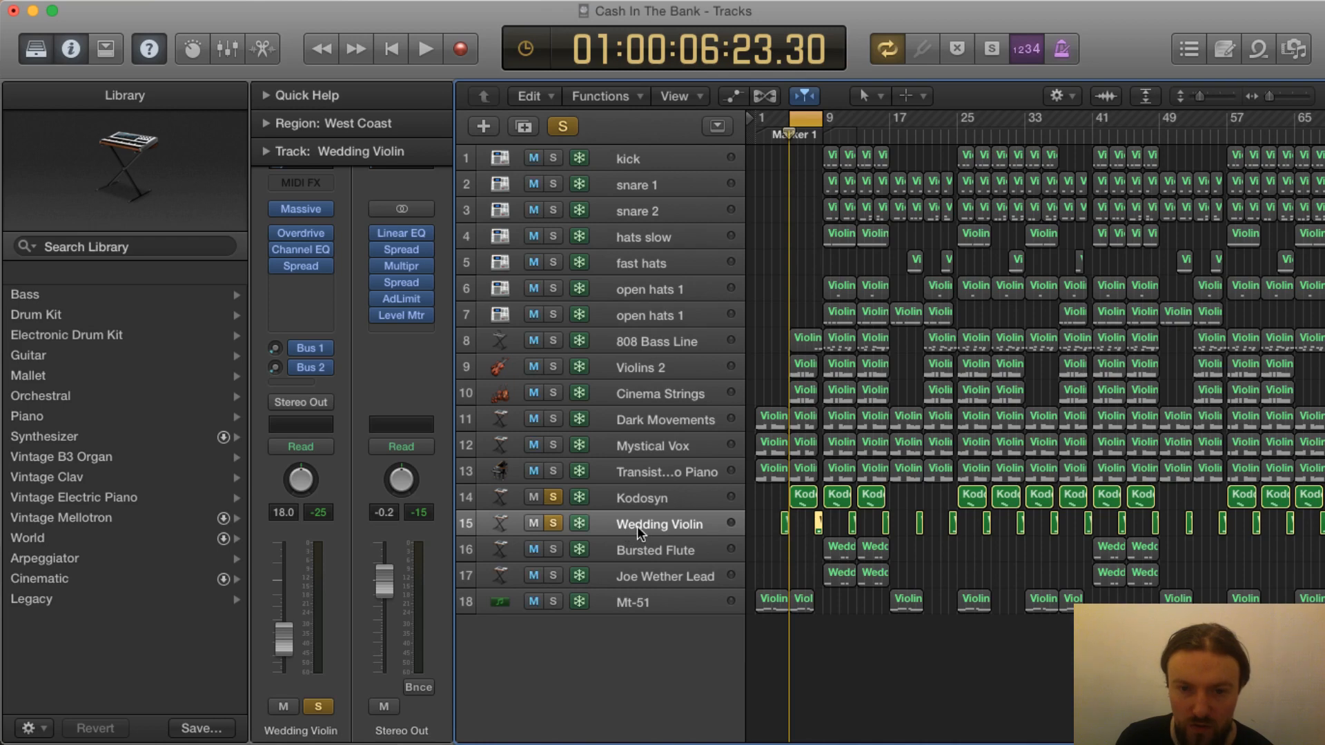
click(553, 498)
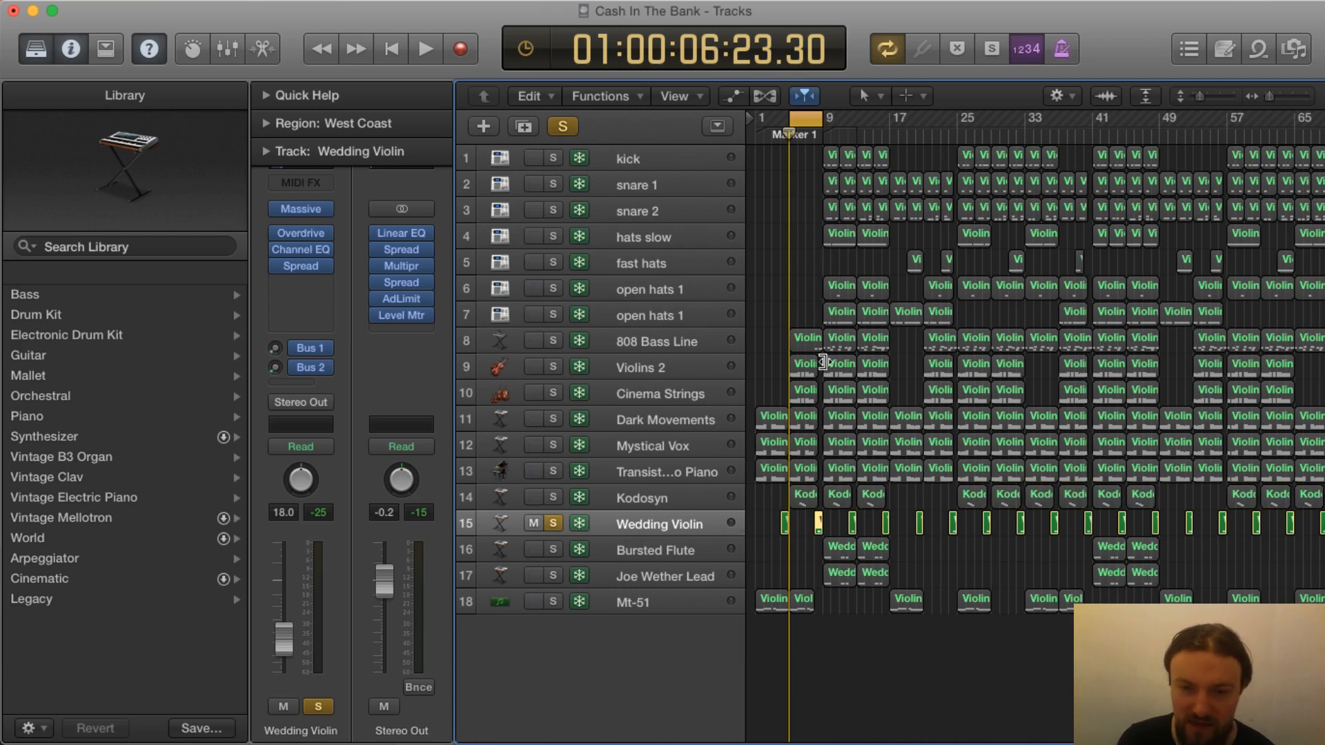
drag(790, 140, 811, 145)
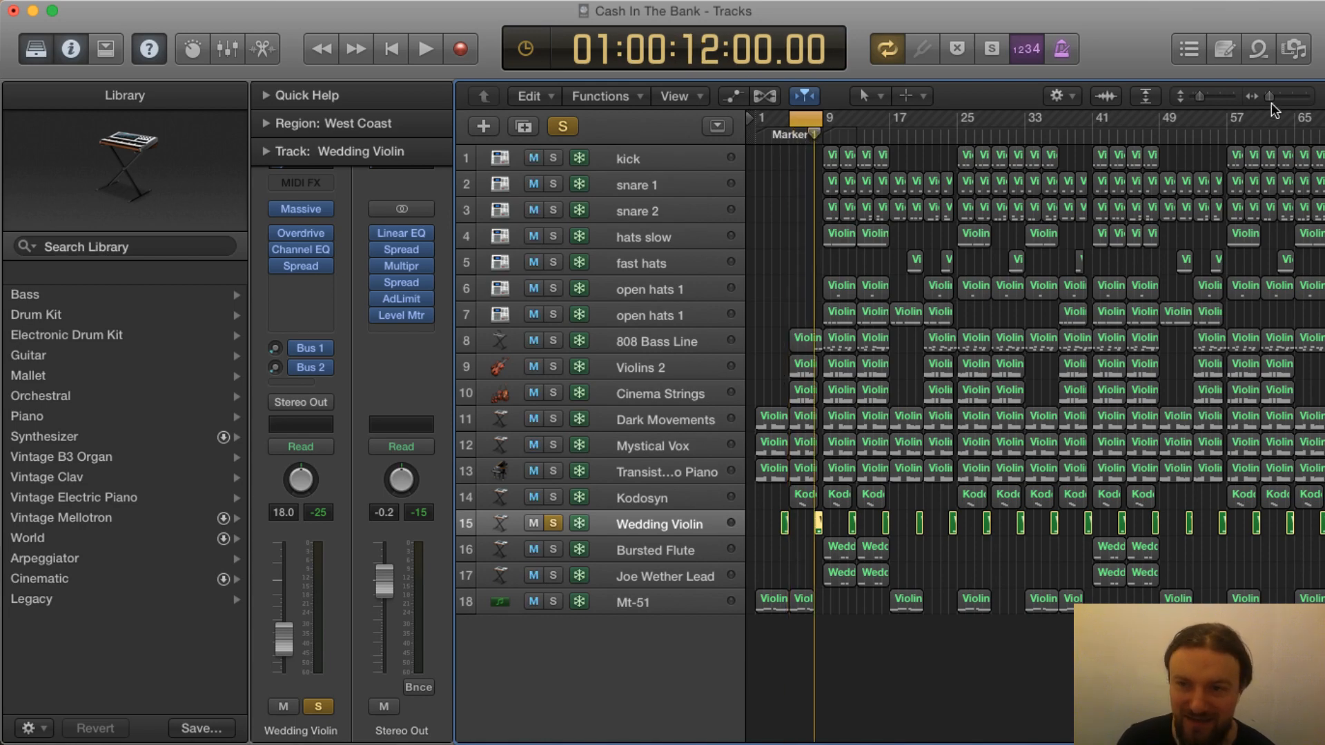
drag(1273, 100, 1276, 101)
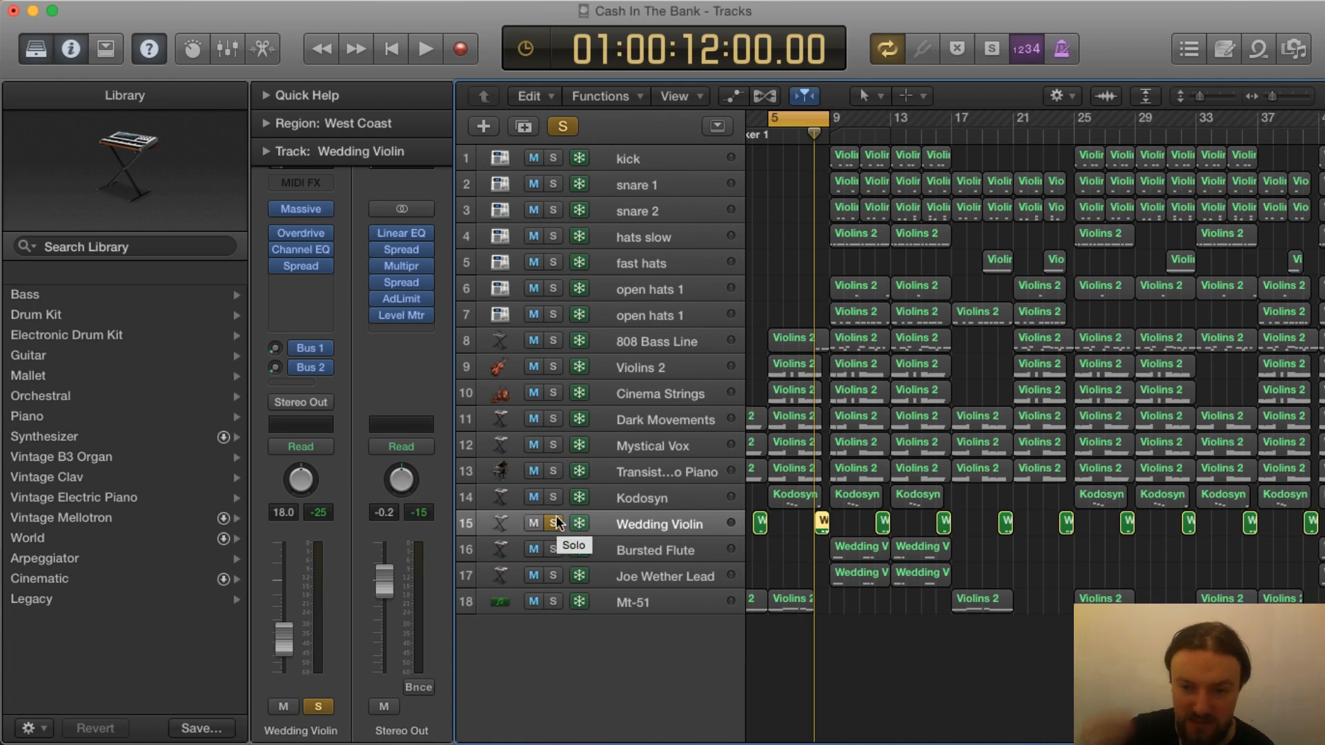
Solo every track from Violins 2 through Mt-51 without the 808 Bass Line and play them from bar 8
click(553, 497)
drag(558, 469, 552, 329)
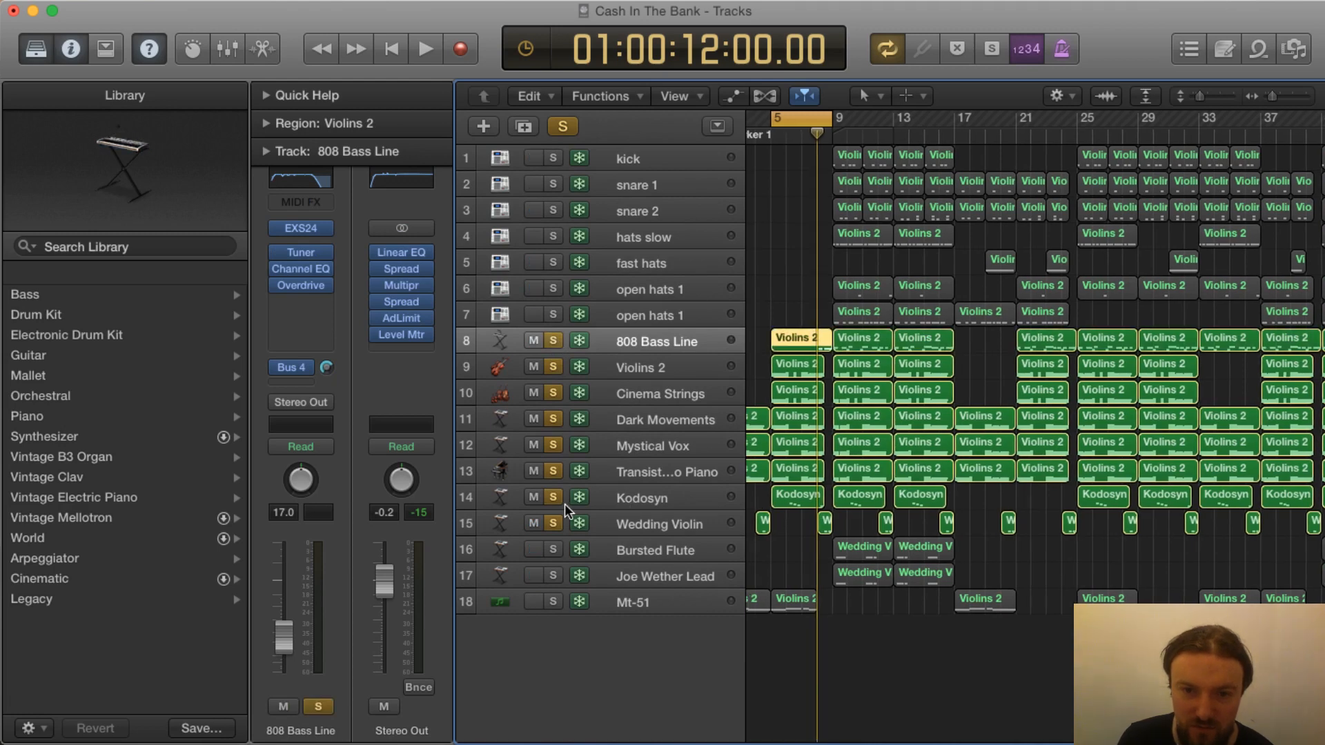
click(556, 339)
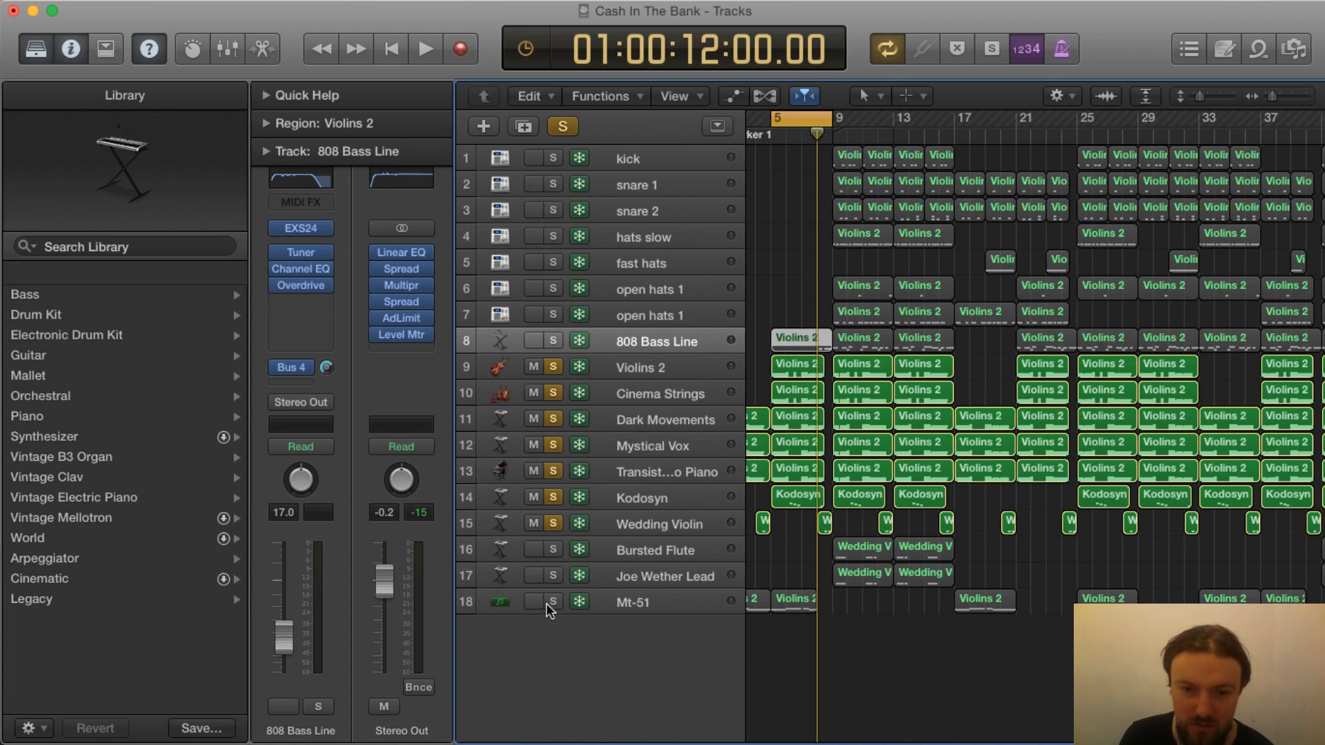
drag(553, 604, 552, 550)
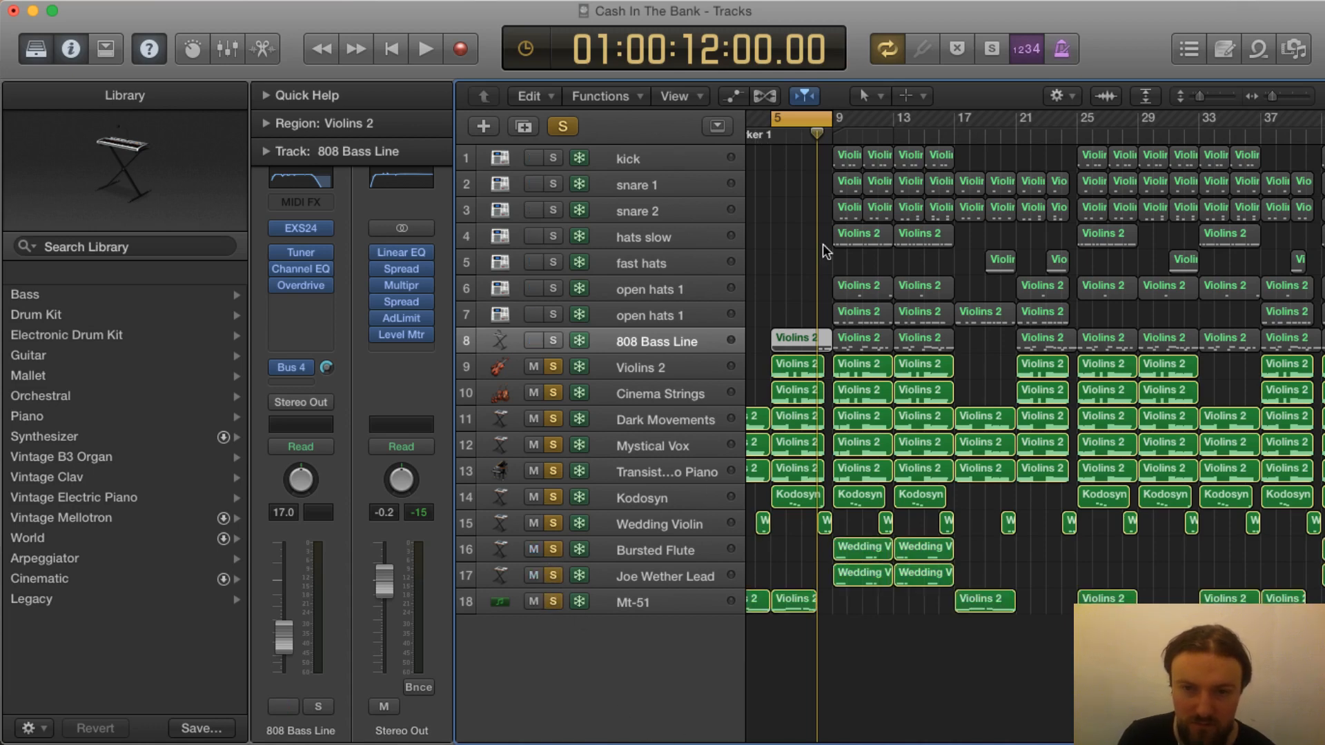
key(space)
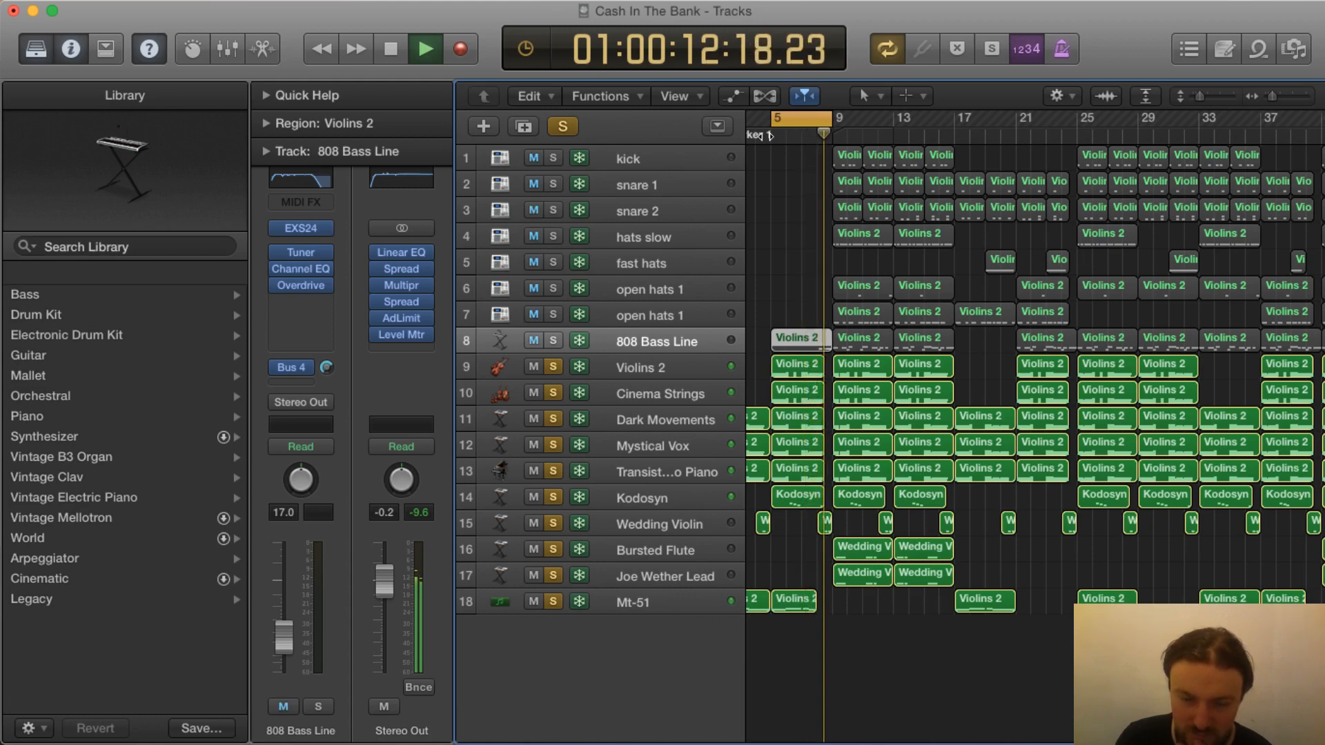
key(space)
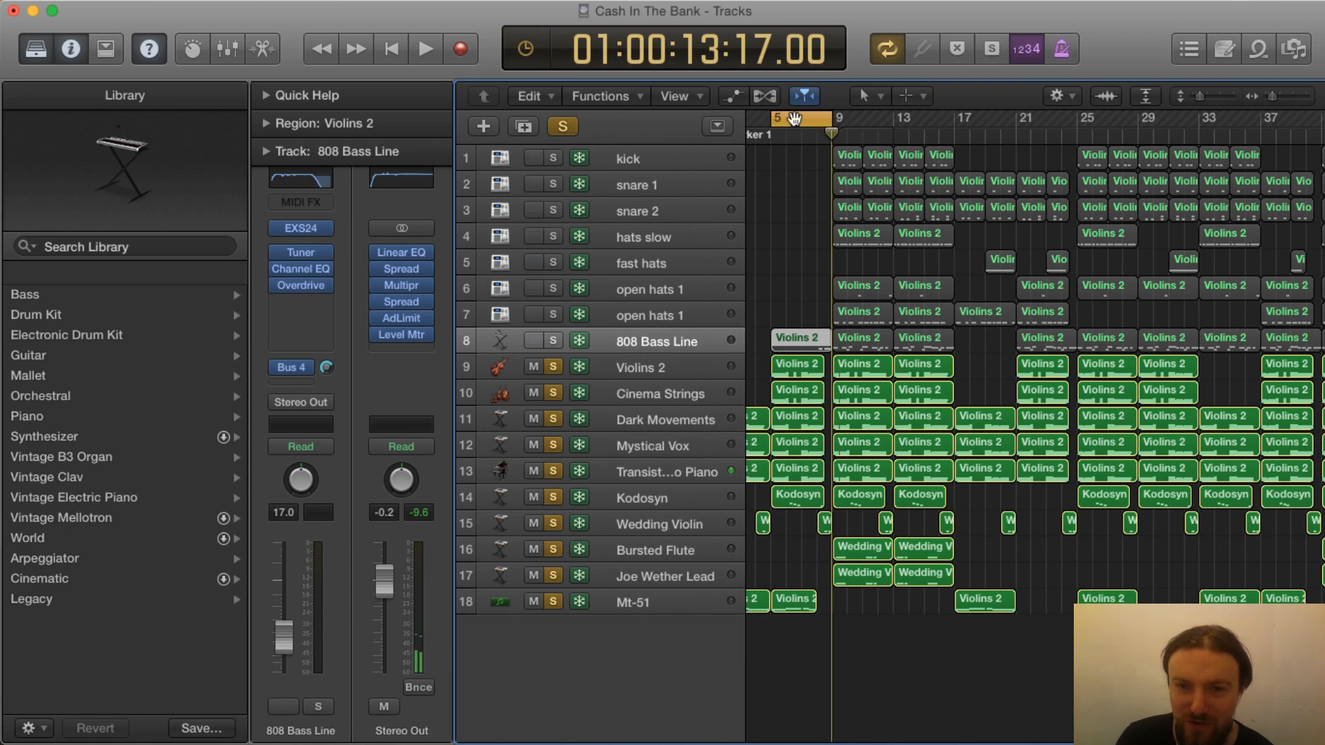
Add the 808 Bass Line to the soloed tracks and examine its first region's notes and Pitch Bend controller data in the Piano Roll
click(561, 340)
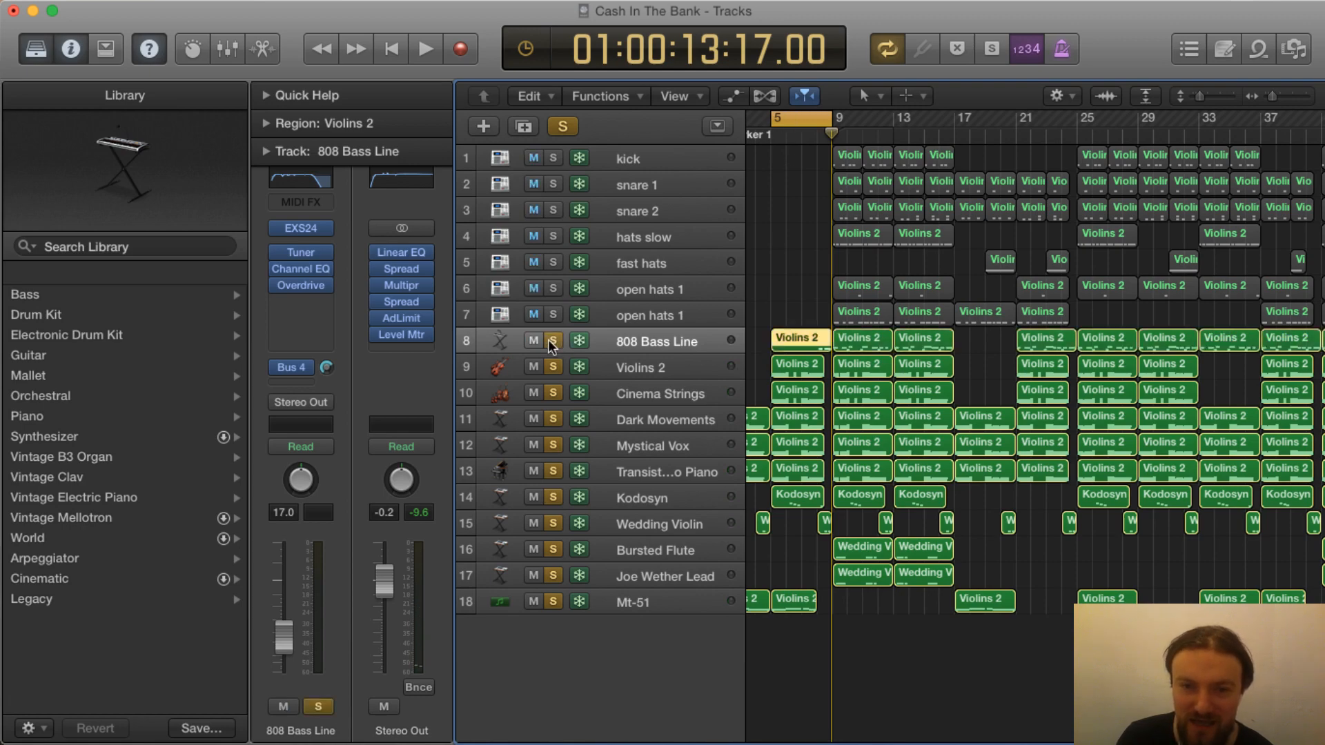
double_click(822, 338)
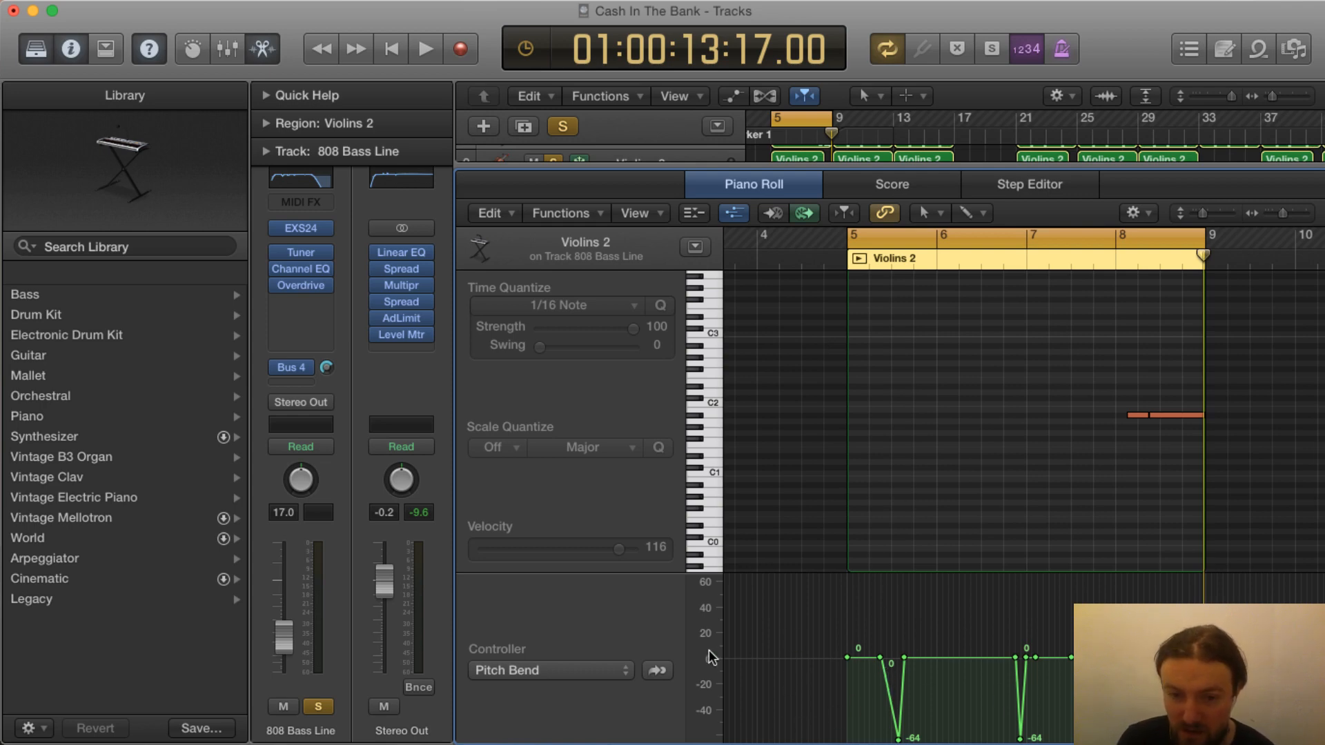
click(545, 668)
click(545, 664)
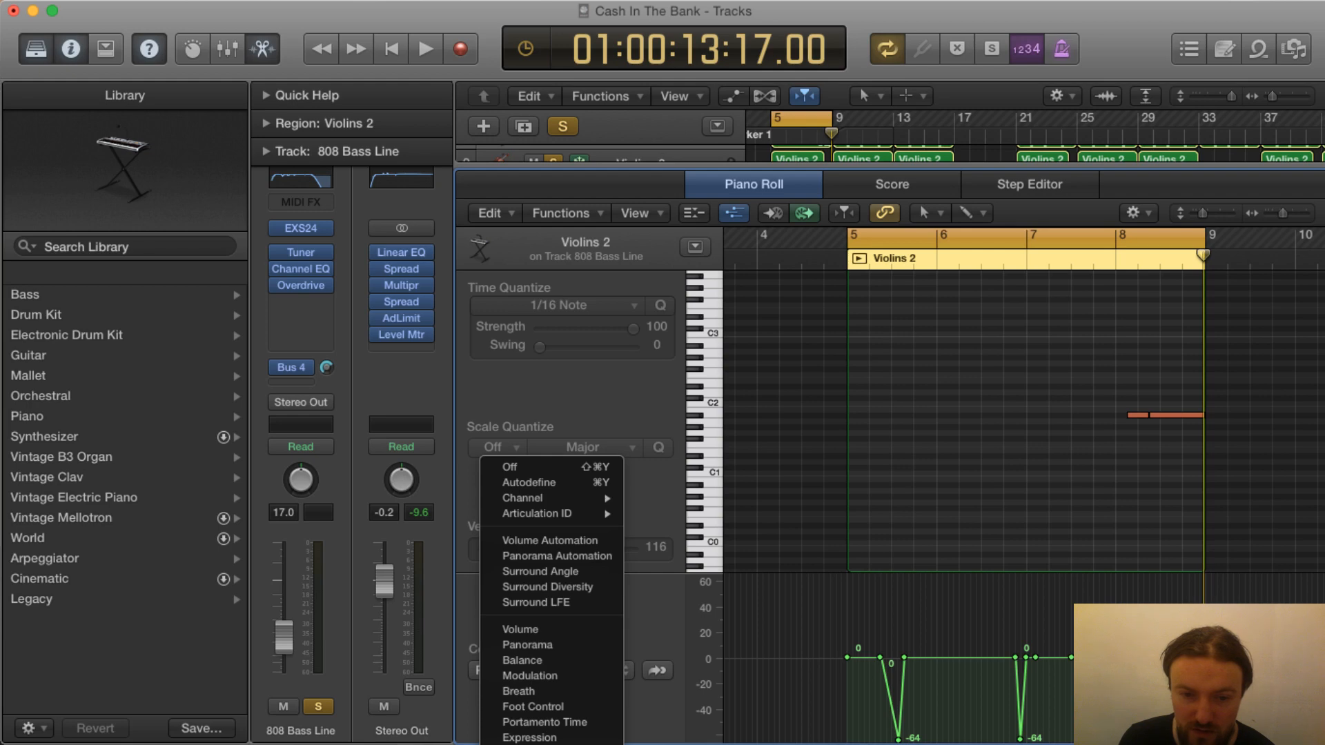
click(648, 624)
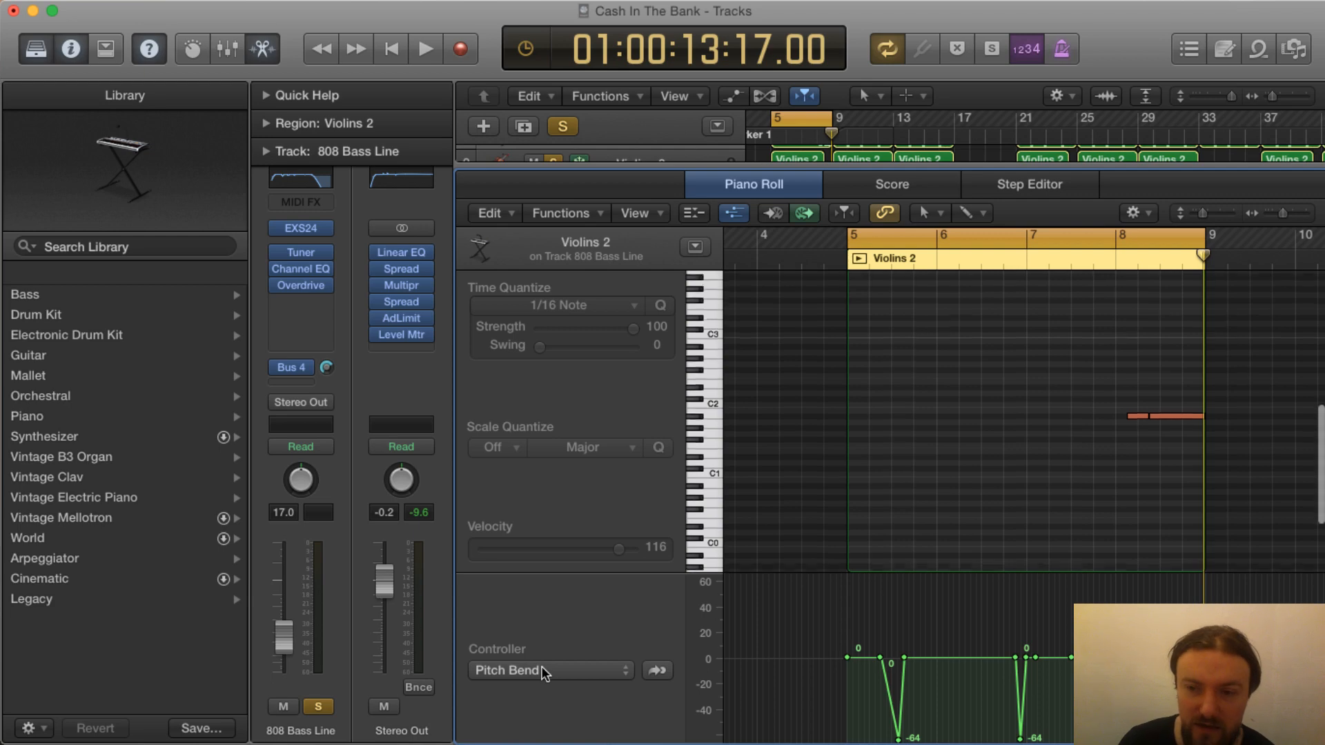
scroll(541, 668, up, 1)
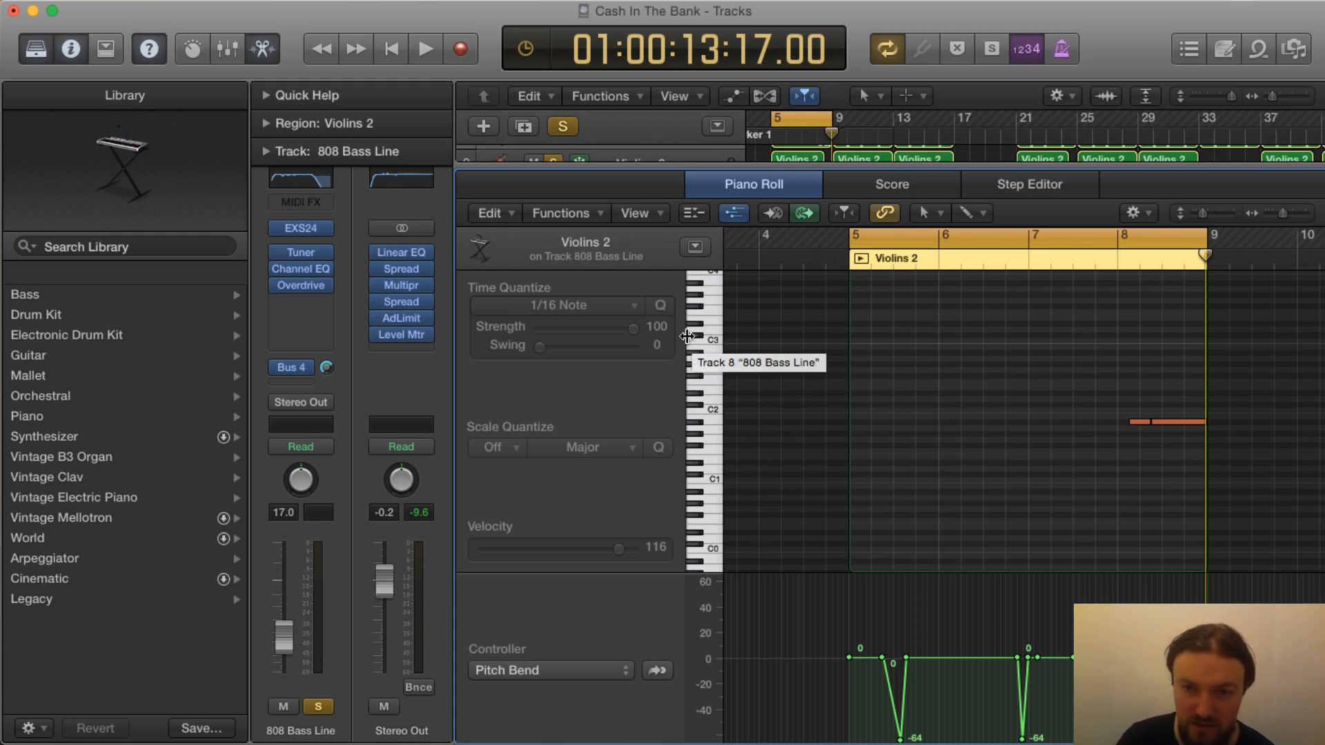
Play the soloed tracks with the bass line, replay them from bar 8, and return to the full track view
key(space)
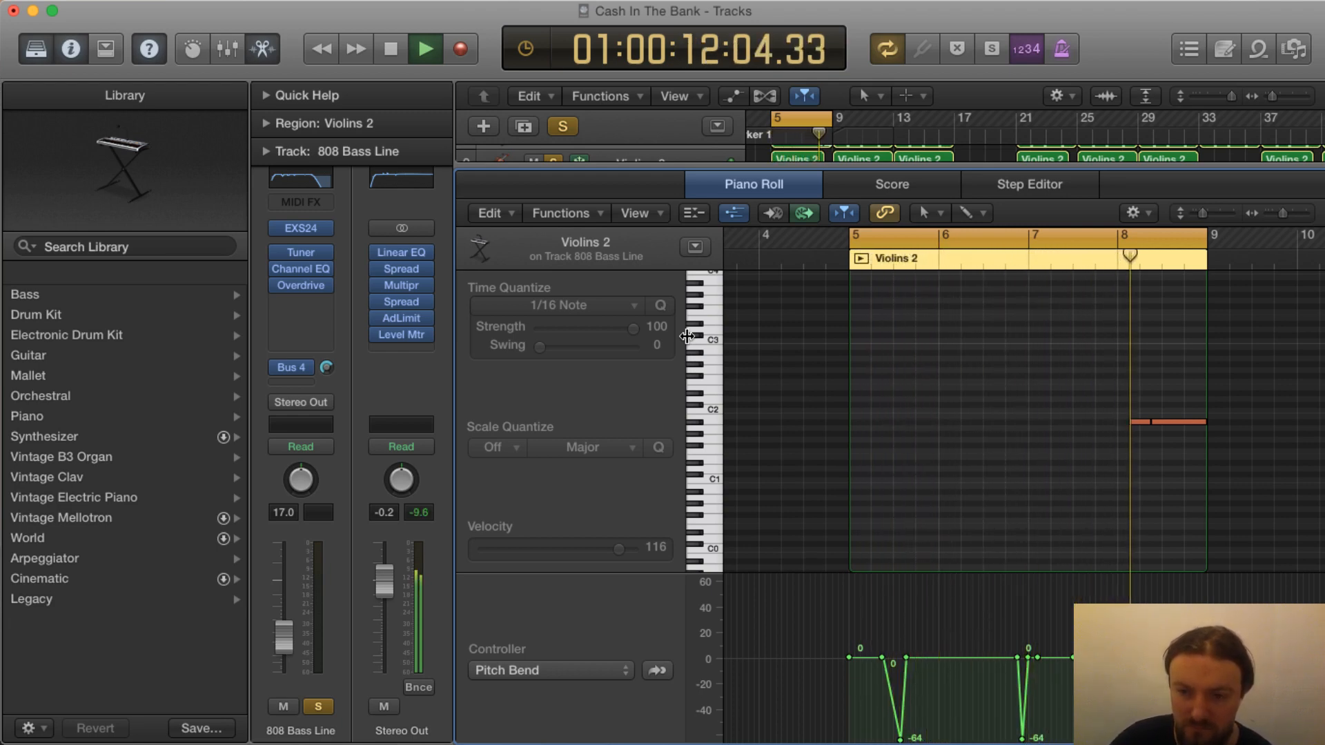
key(space)
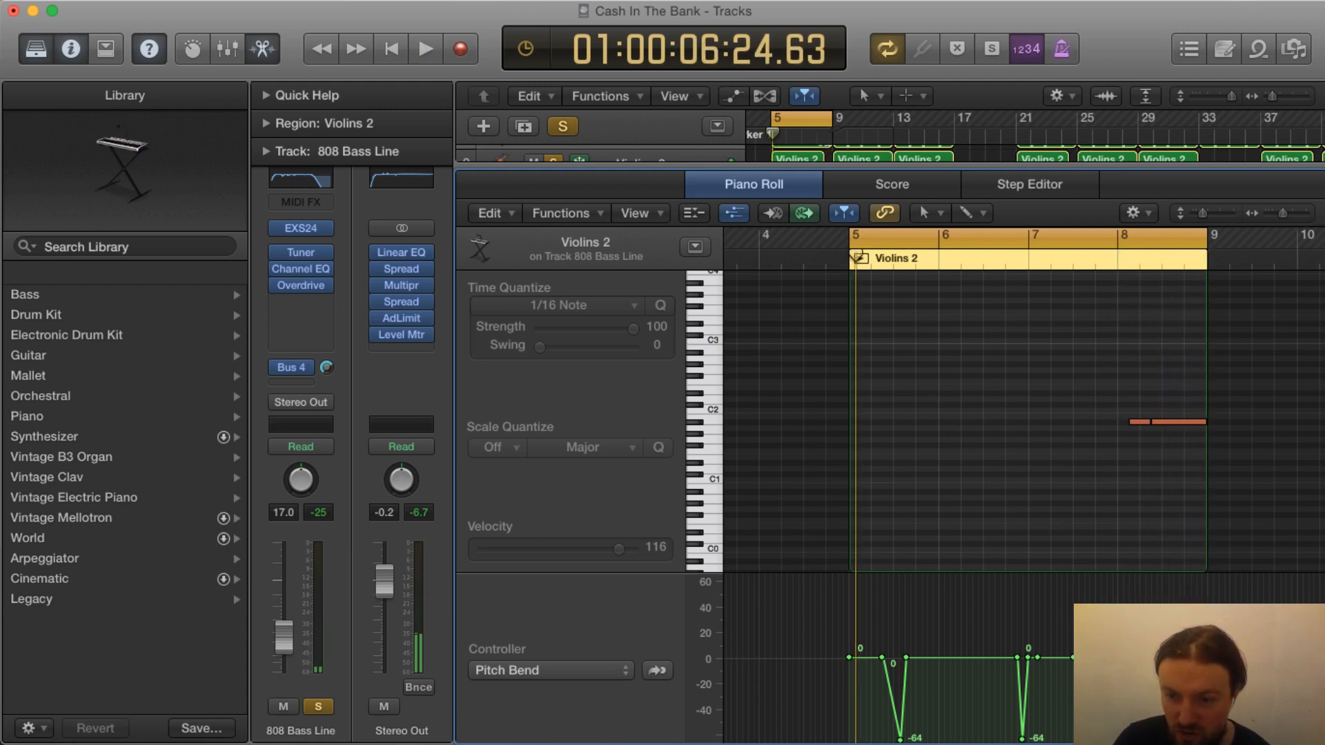
click(1112, 261)
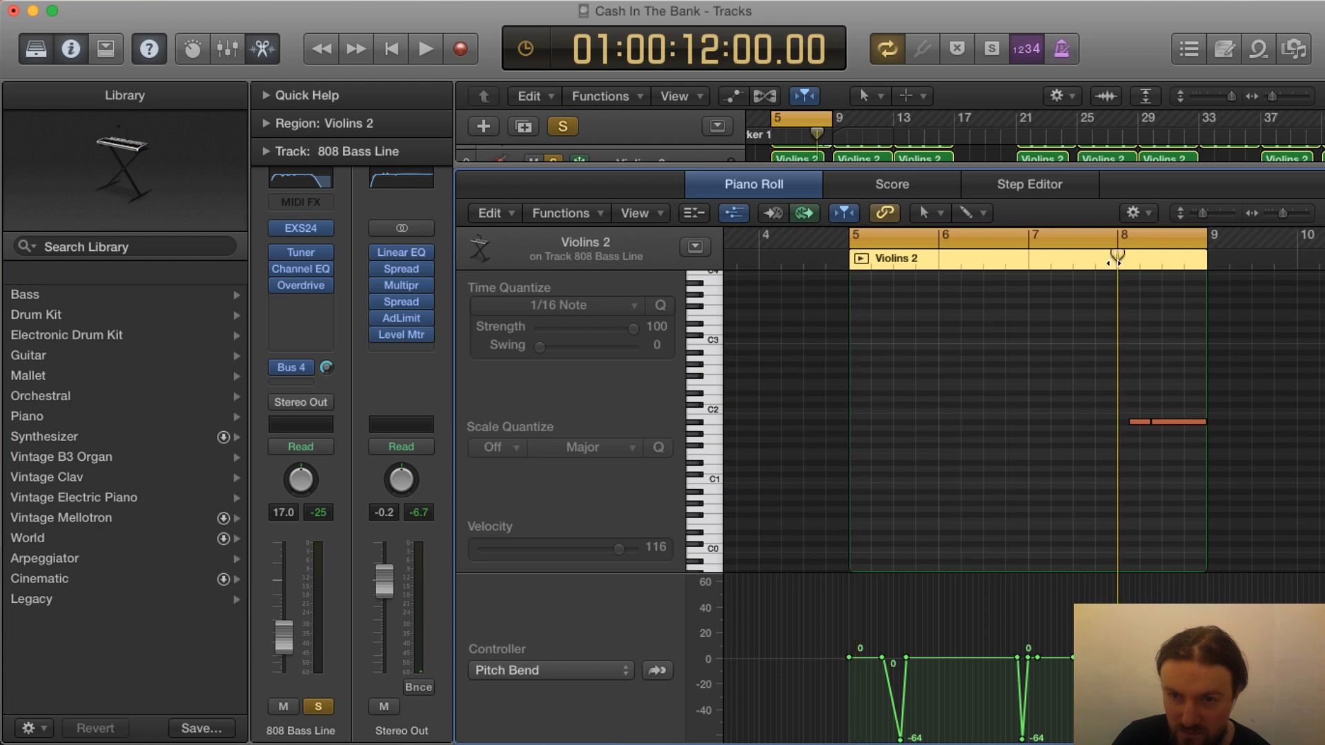
key(space)
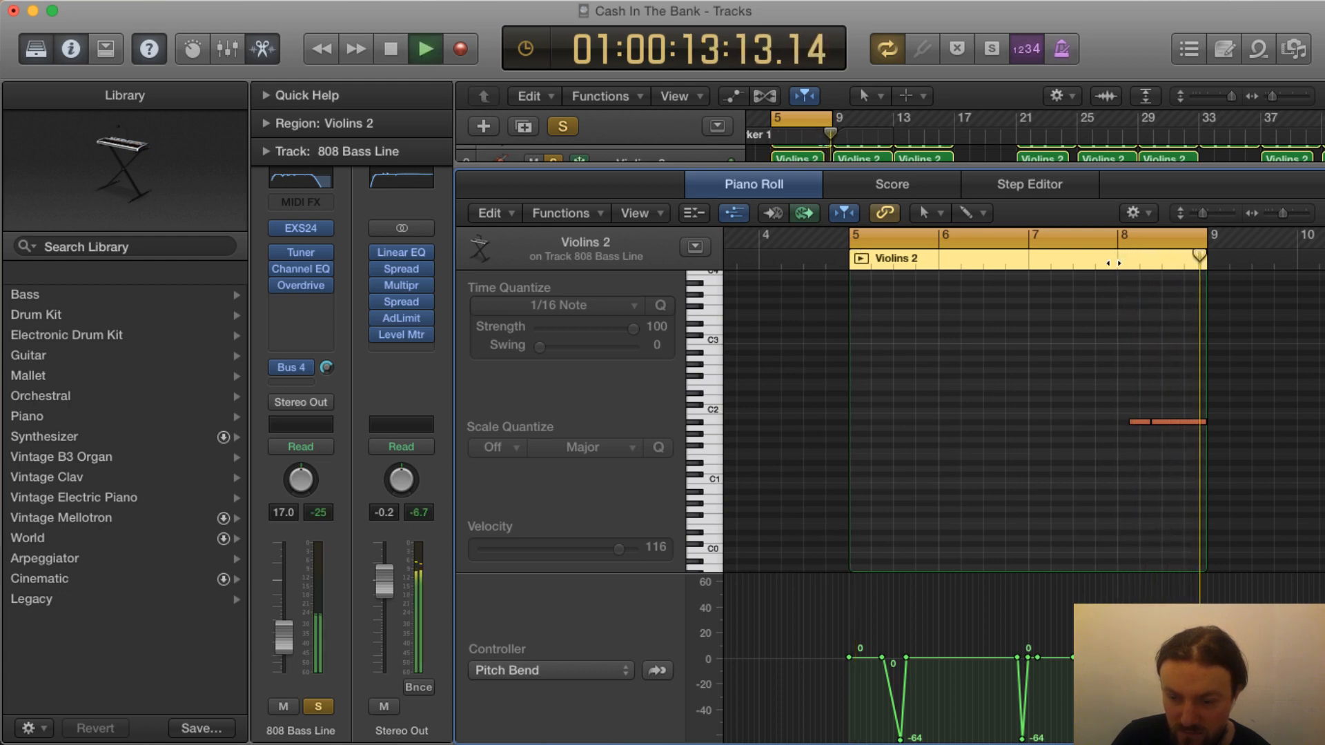
key(space)
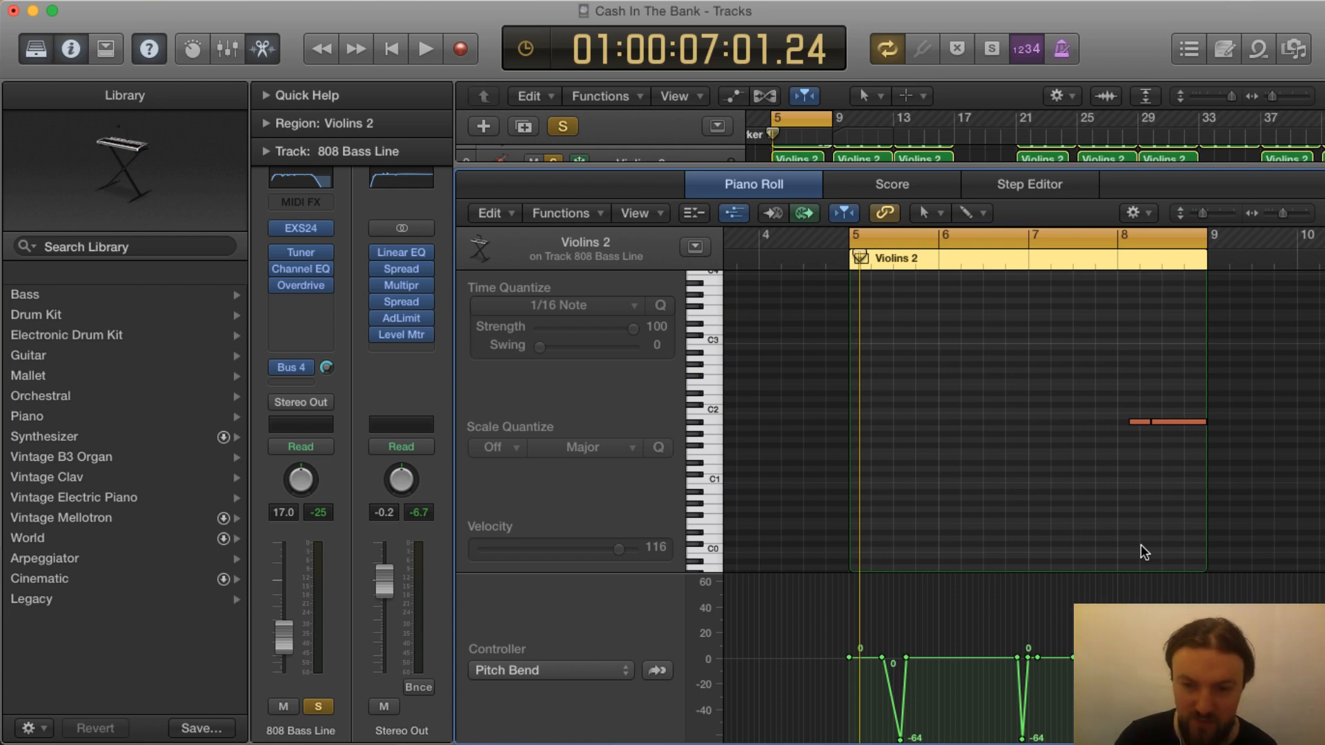
key(x)
key(x)
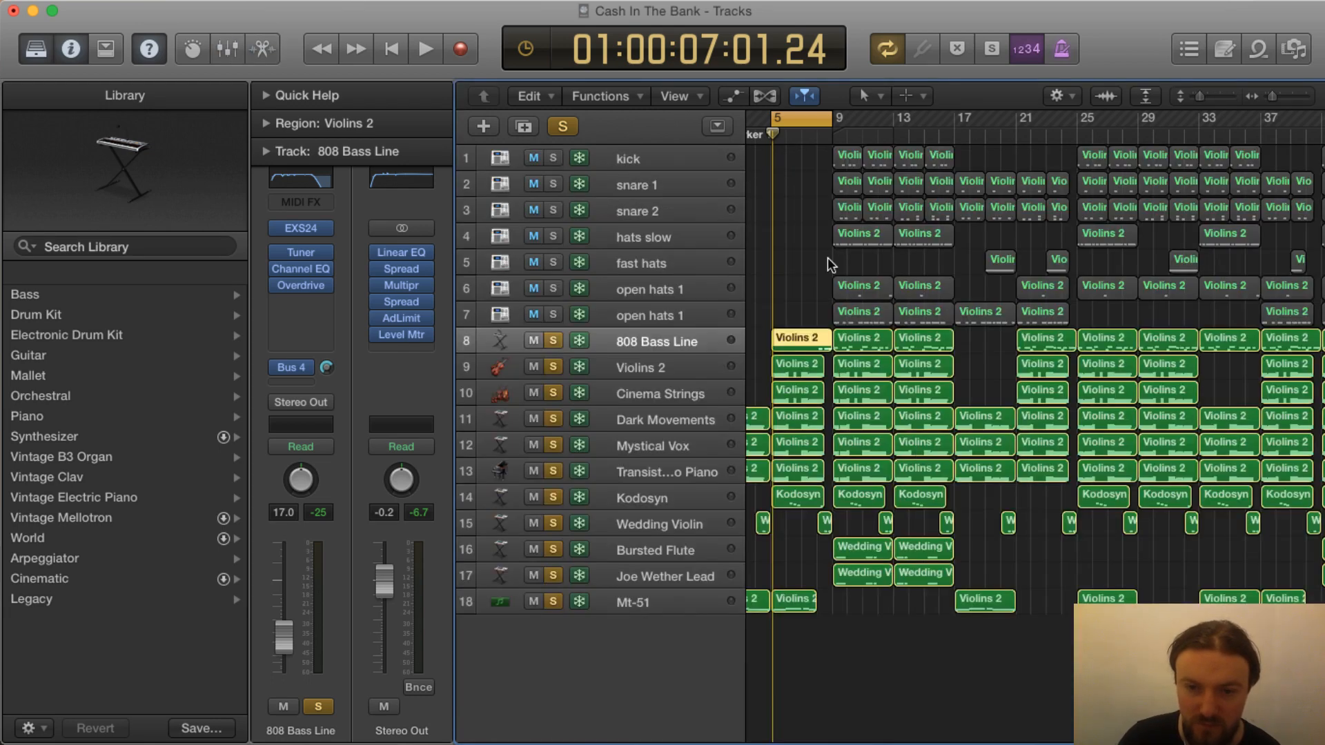
Clear all solos and play the full mix from bar 9 with the cycle range moved to bars 9 to 13
drag(813, 115, 874, 116)
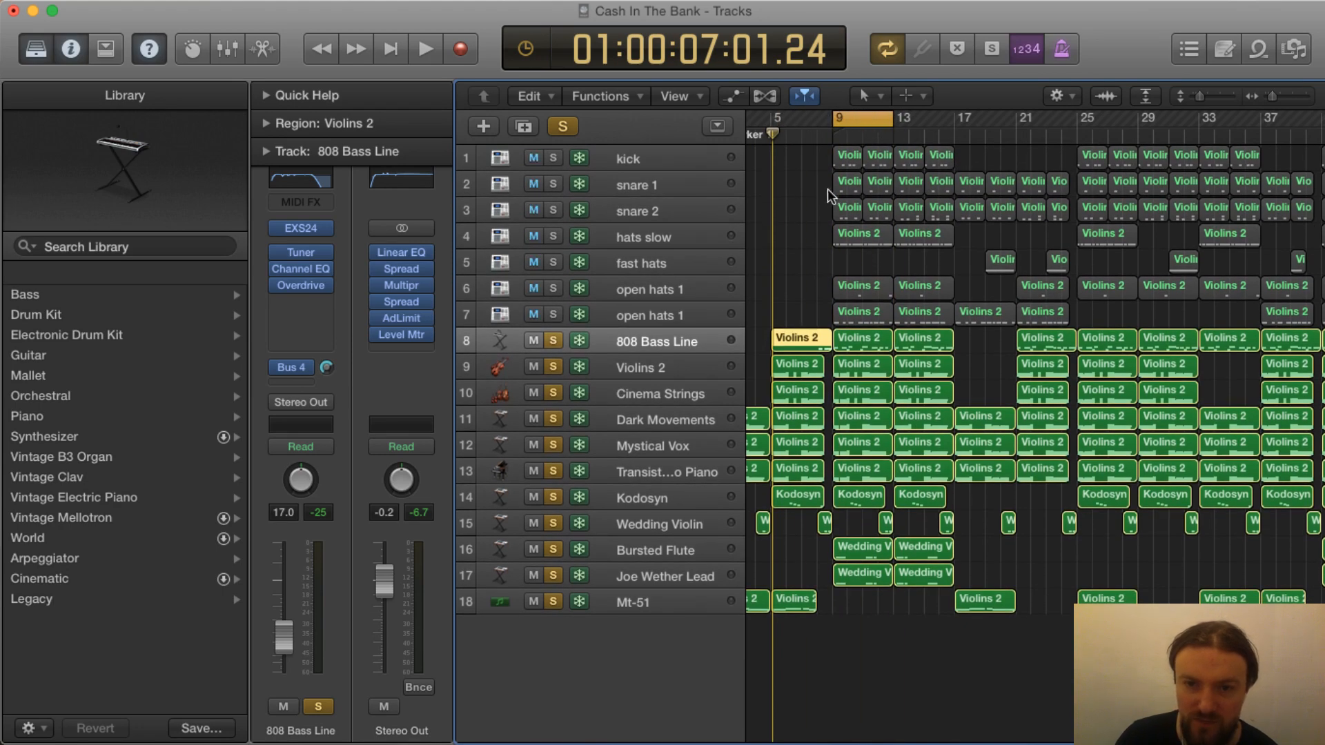
click(561, 127)
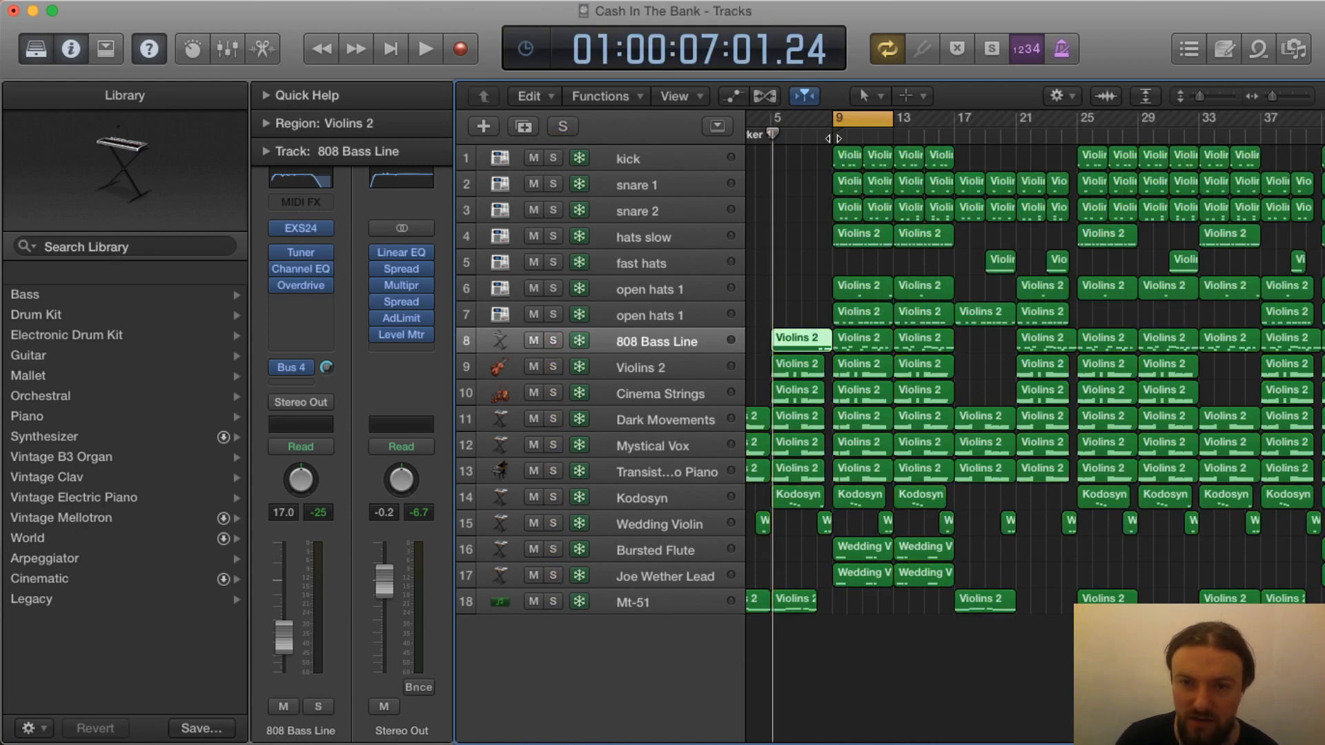
click(833, 137)
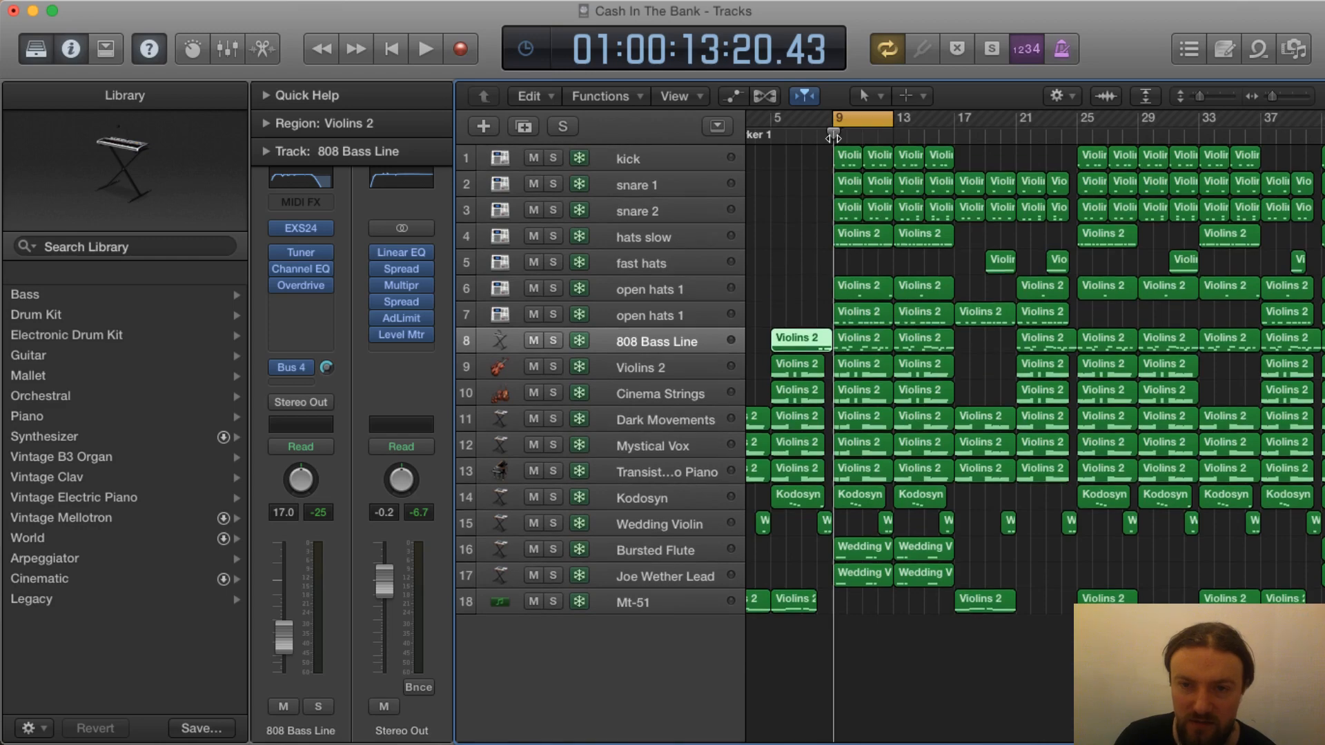
click(548, 156)
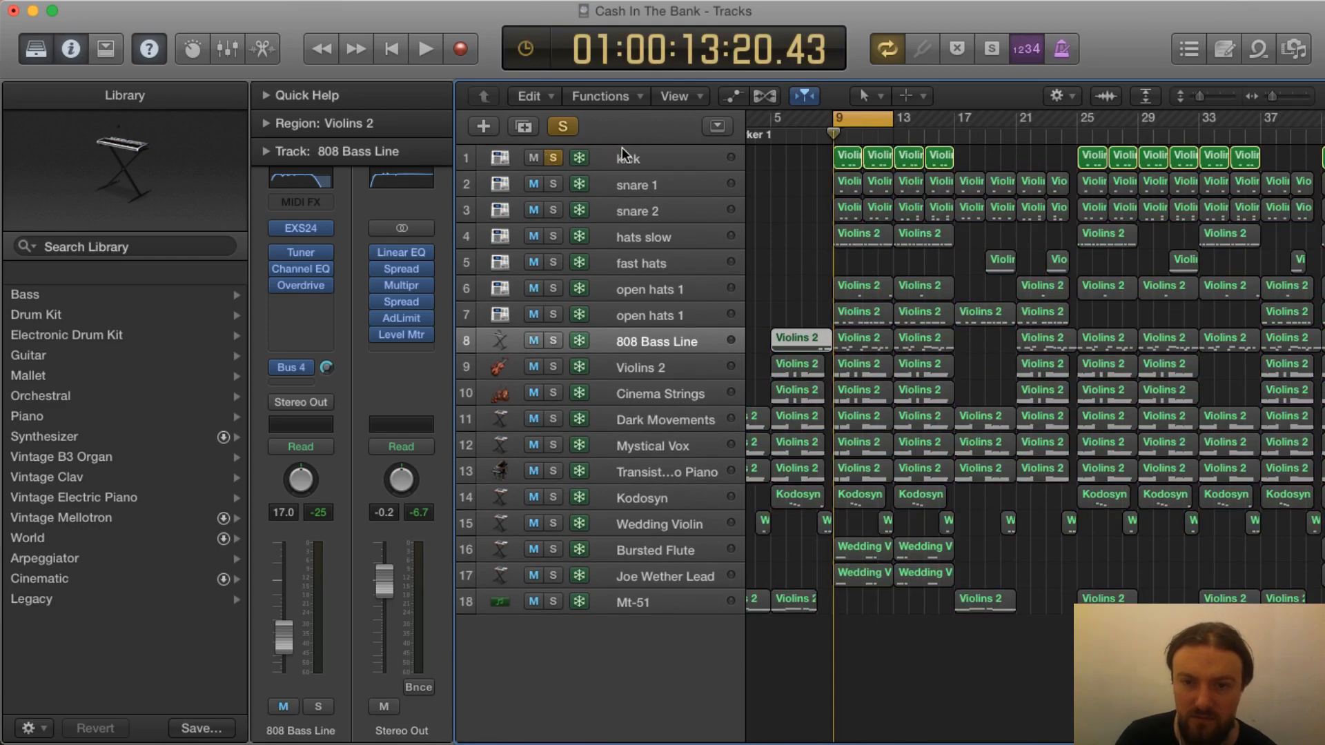
click(554, 158)
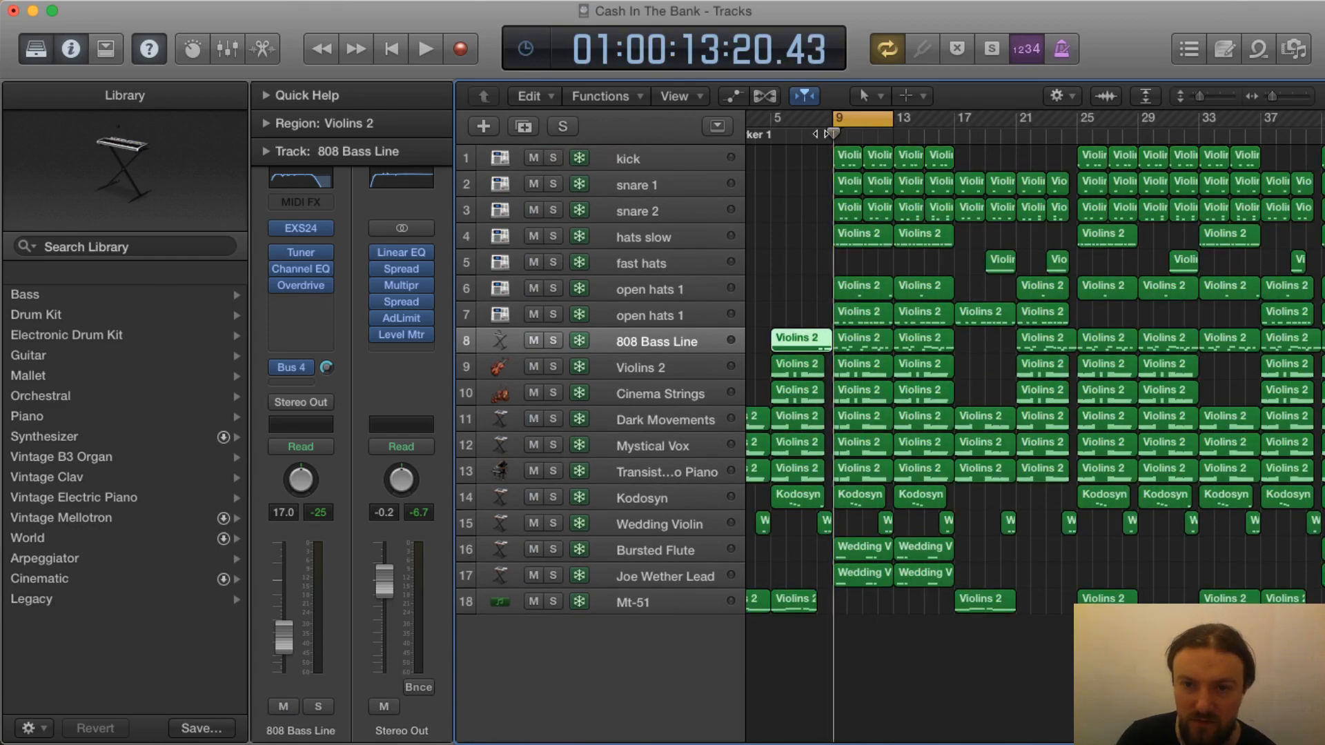
key(space)
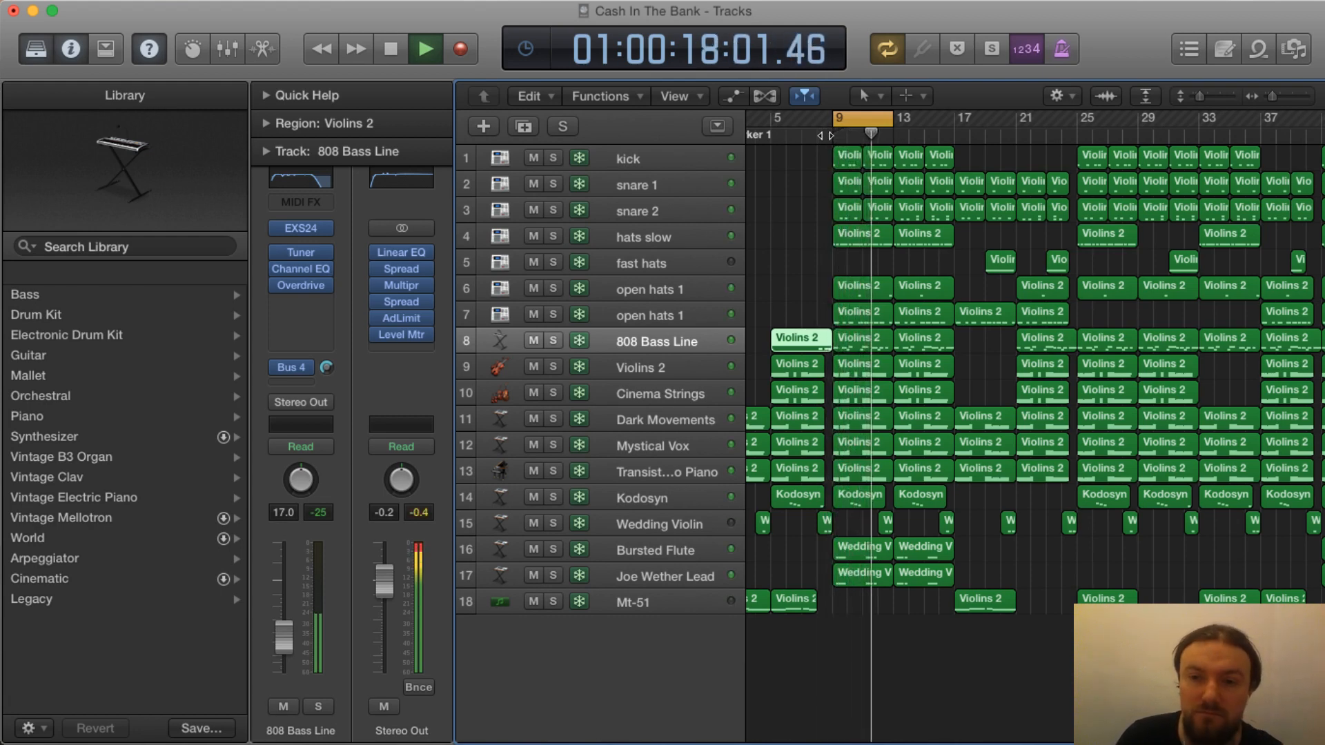
Shift the cycle range to bar 13 and on to bar 17 while auditioning the mix, and turn cycling off
drag(867, 119, 927, 119)
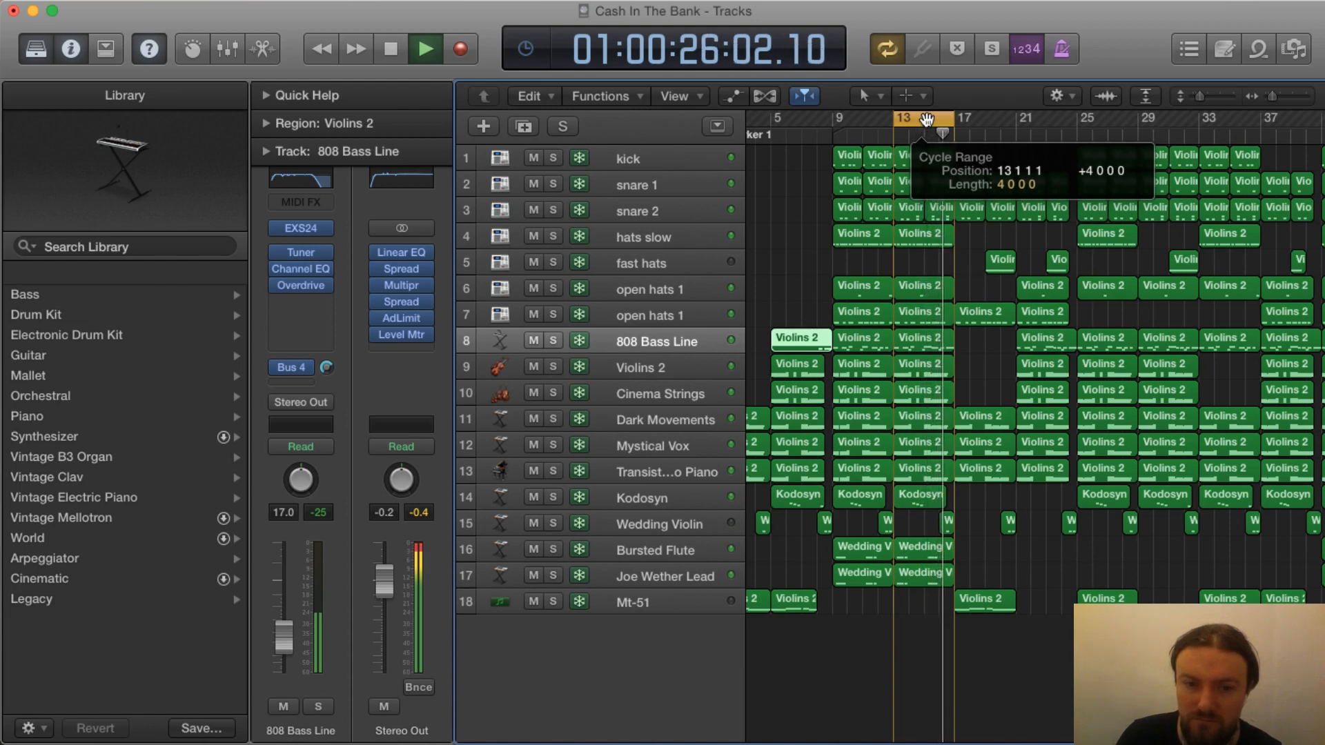
drag(927, 119, 985, 120)
key(space)
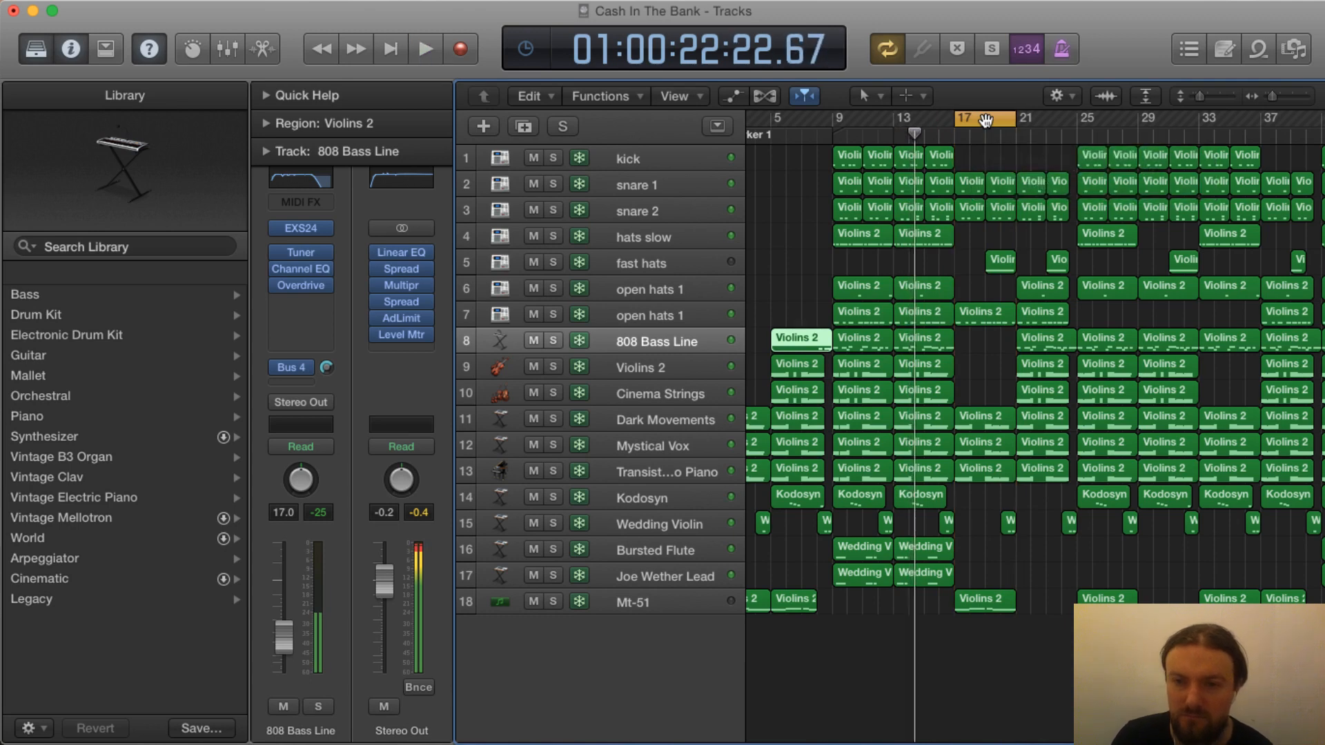
key(space)
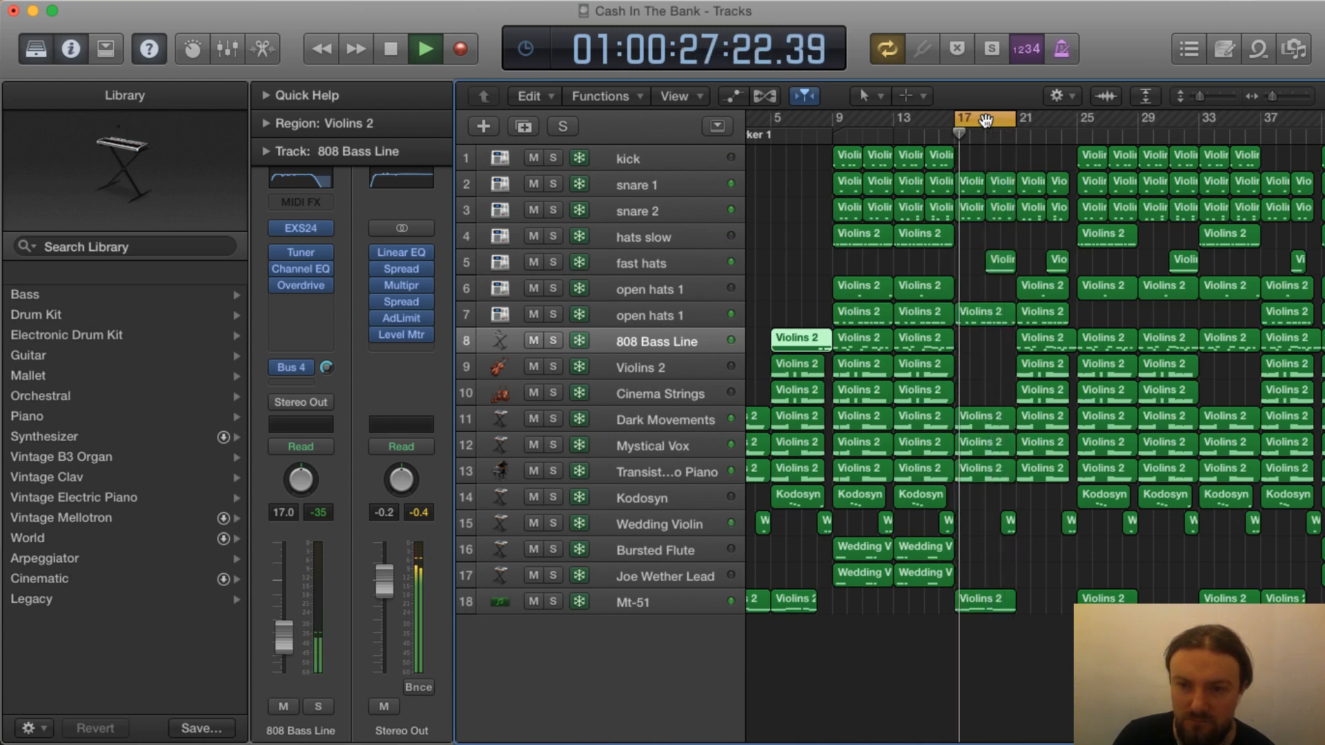
click(985, 121)
key(space)
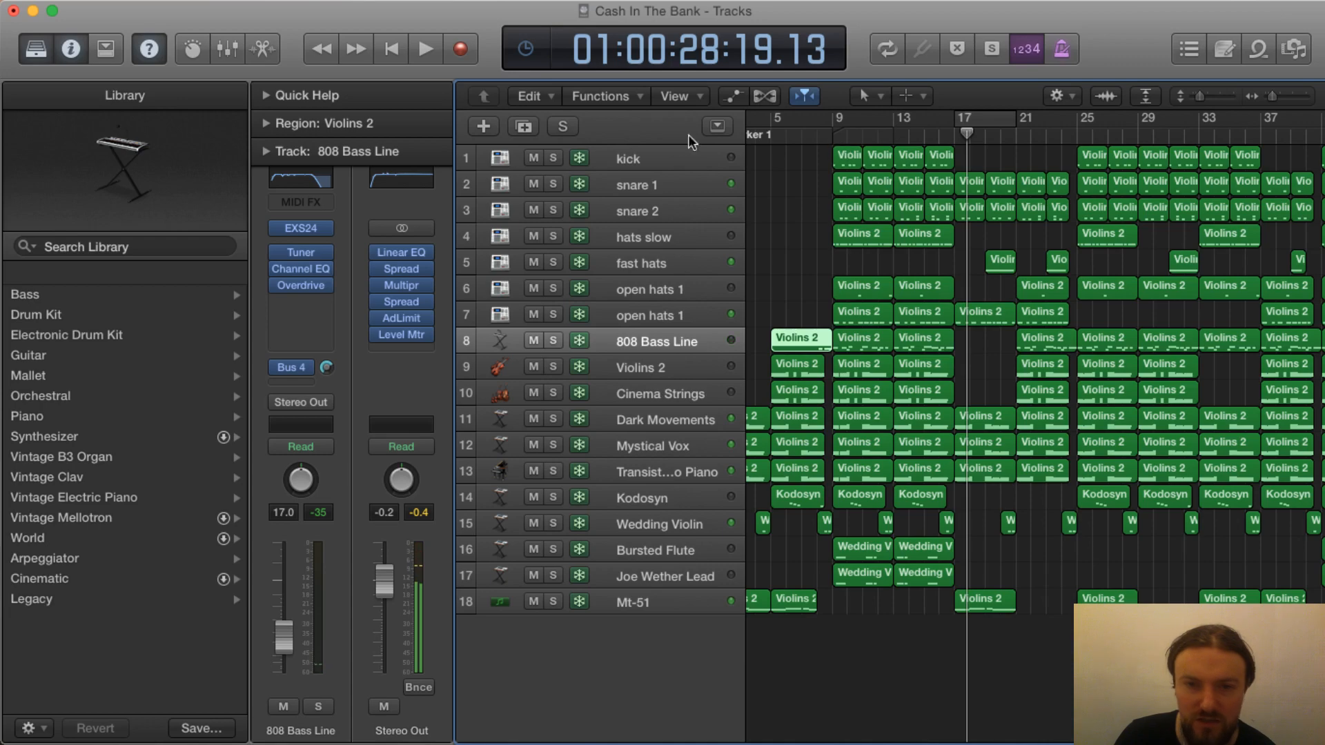
Solo the kick track, play it from bar 9 without cycling, and select its first region
click(554, 160)
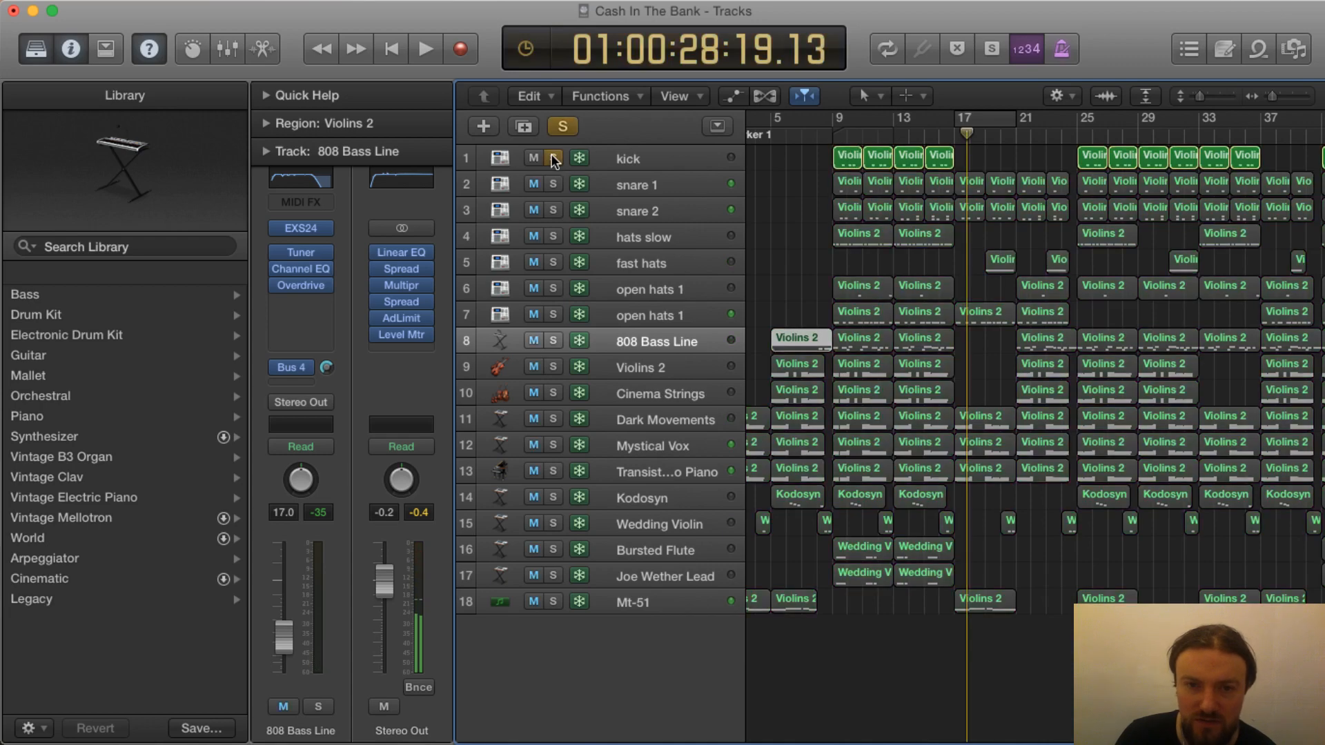
click(830, 135)
key(space)
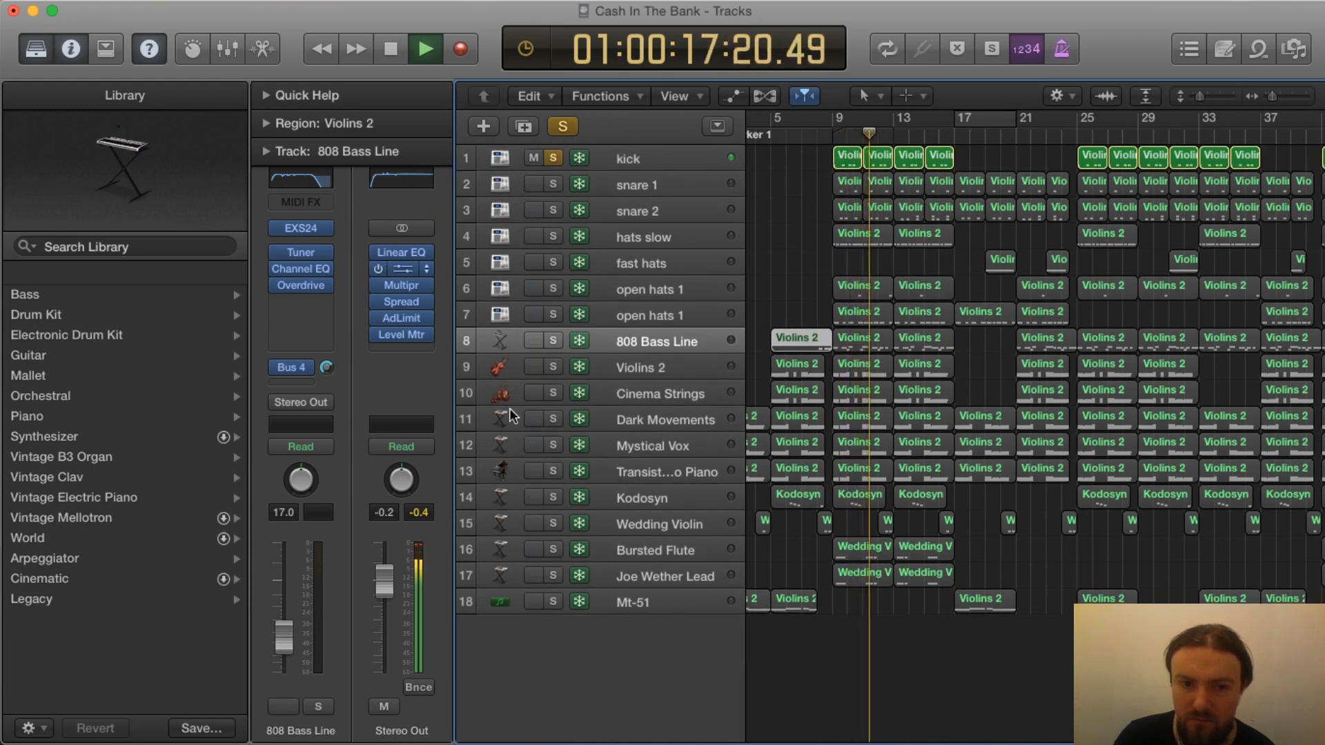
click(823, 740)
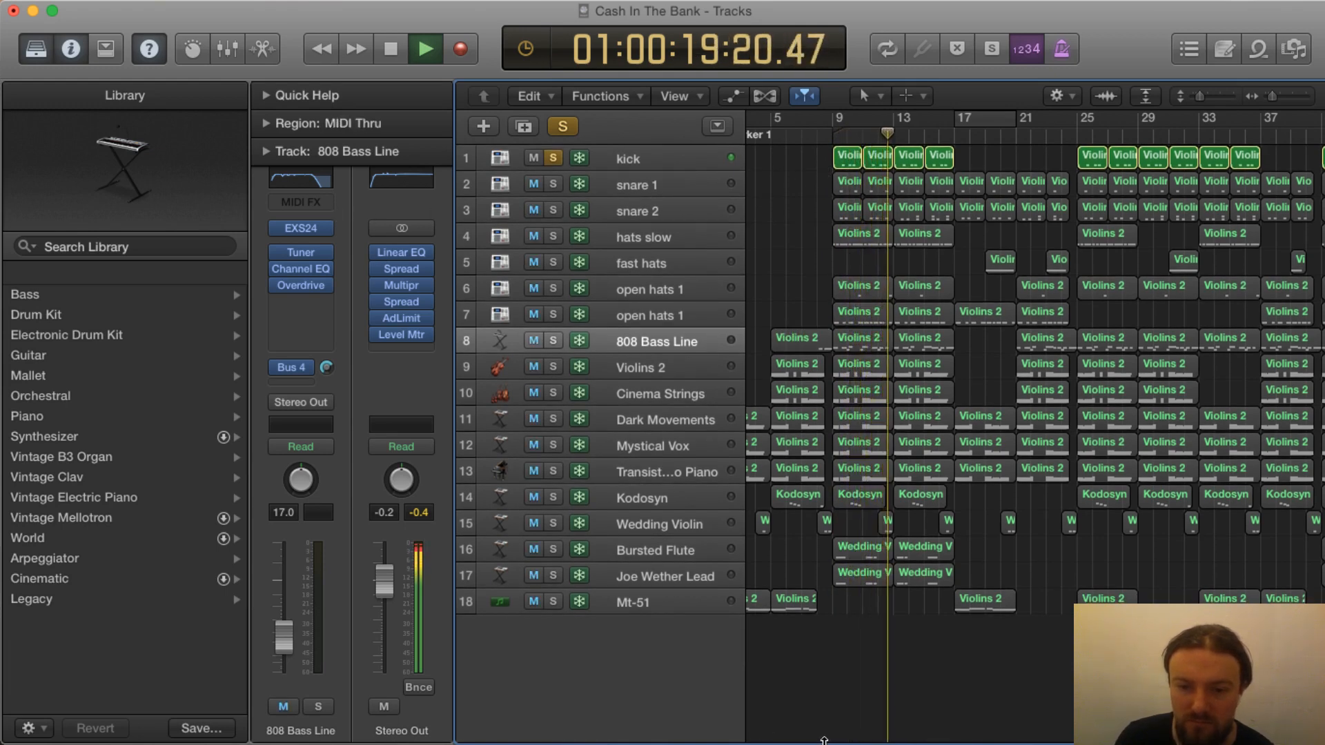
drag(824, 743, 823, 744)
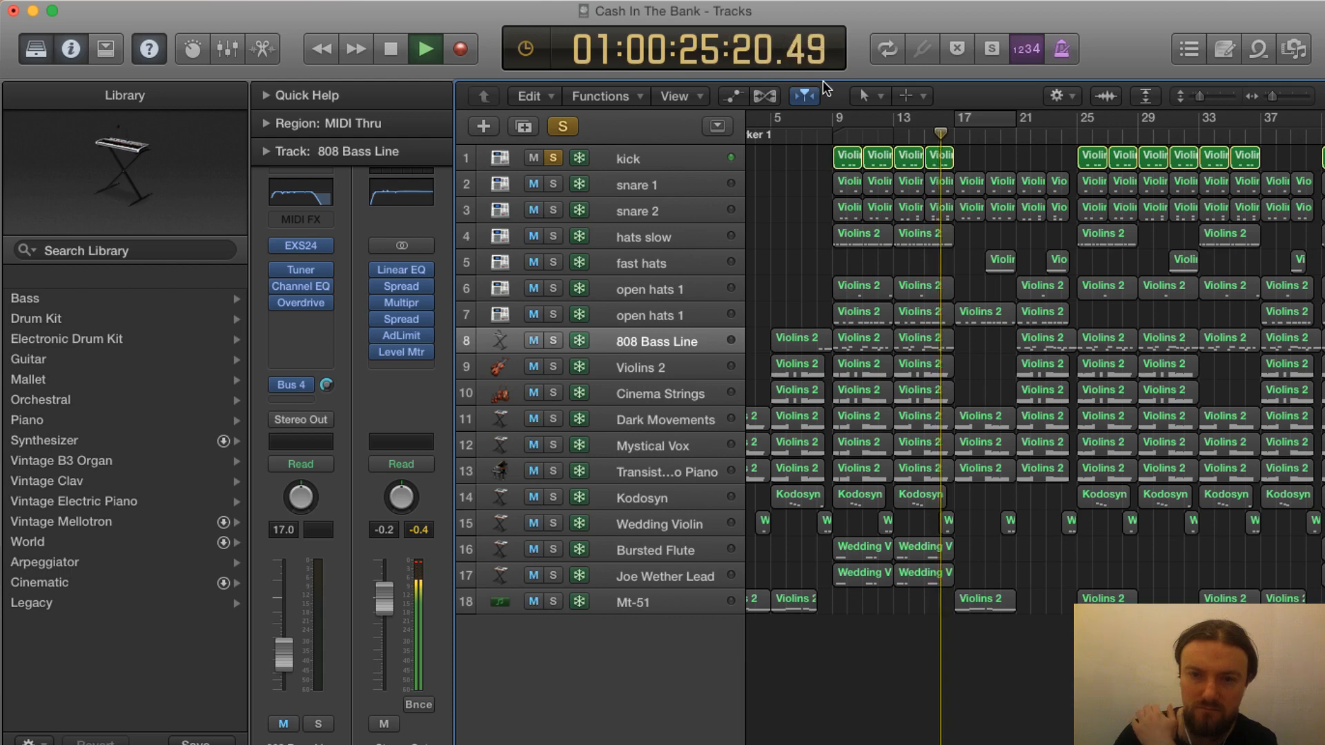
key(space)
click(847, 158)
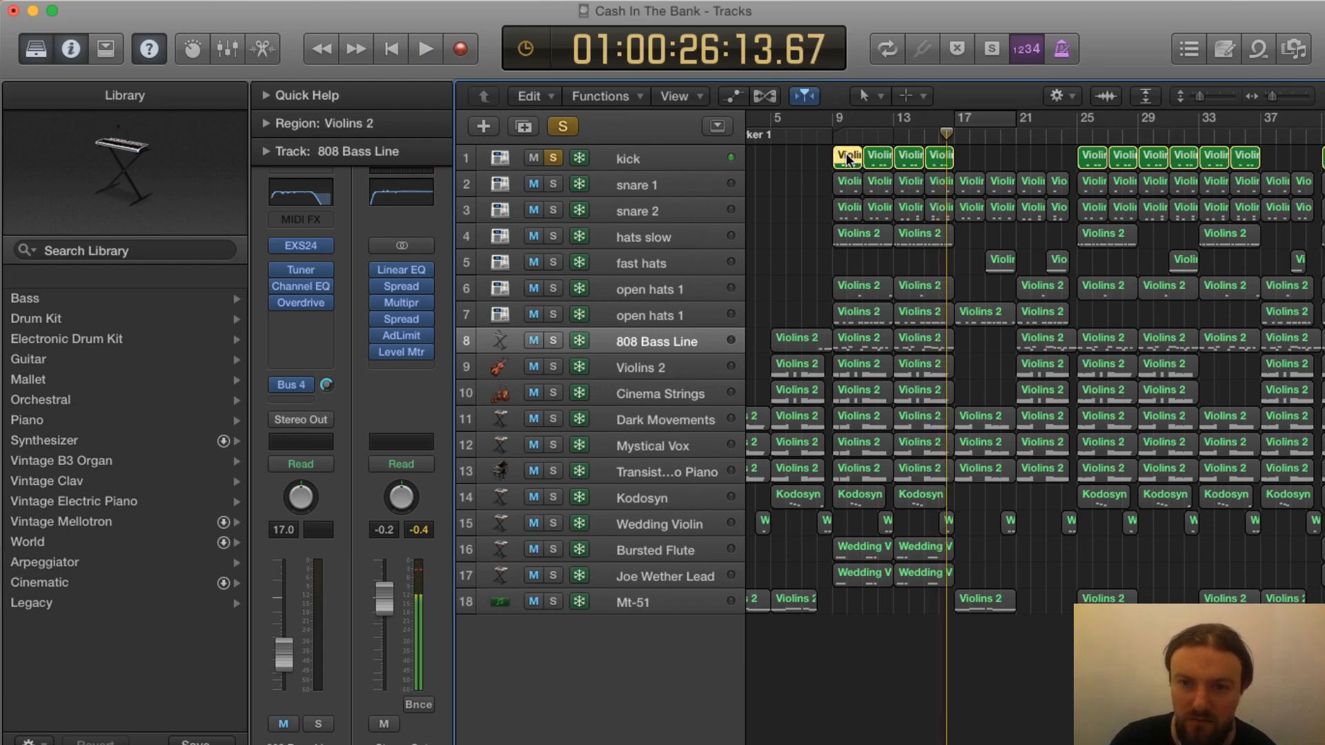
View the first kick region's notes in the Piano Roll, cycle bars 9 to 13, and return to the full track view
double_click(848, 159)
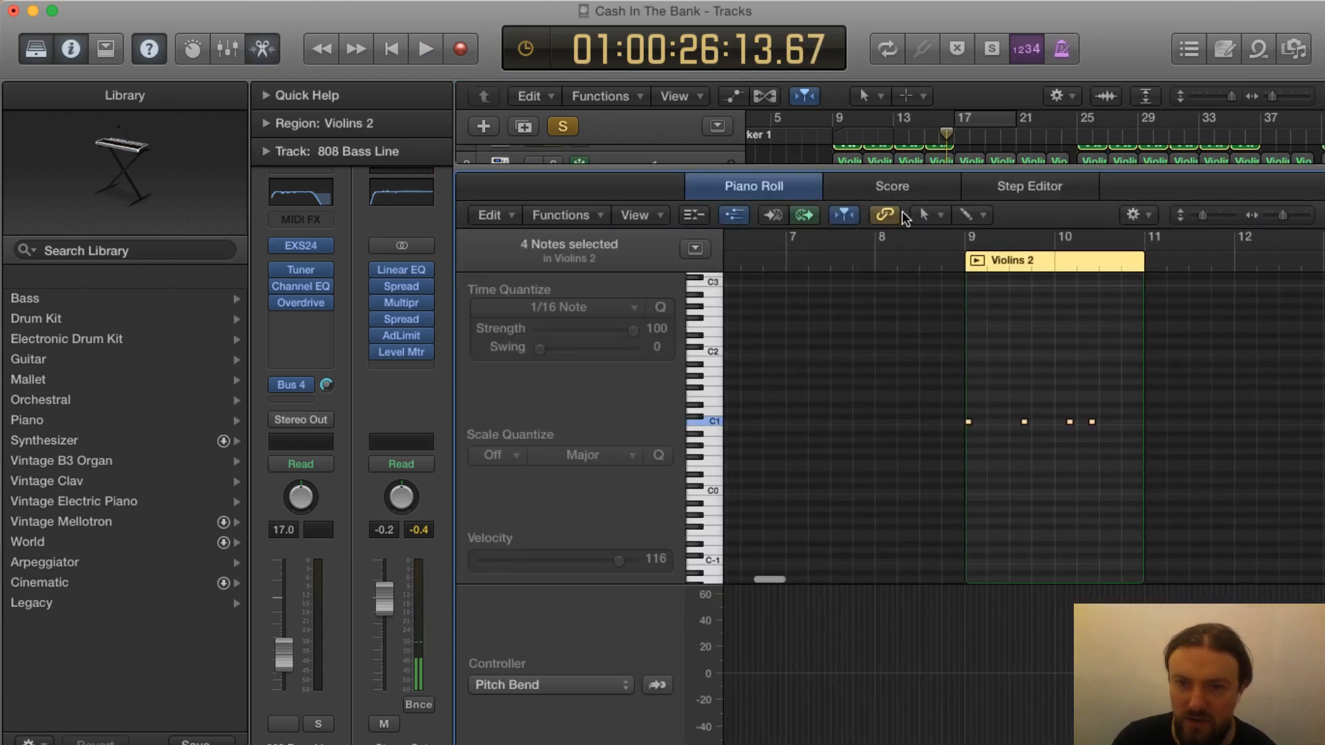
drag(1002, 120, 835, 120)
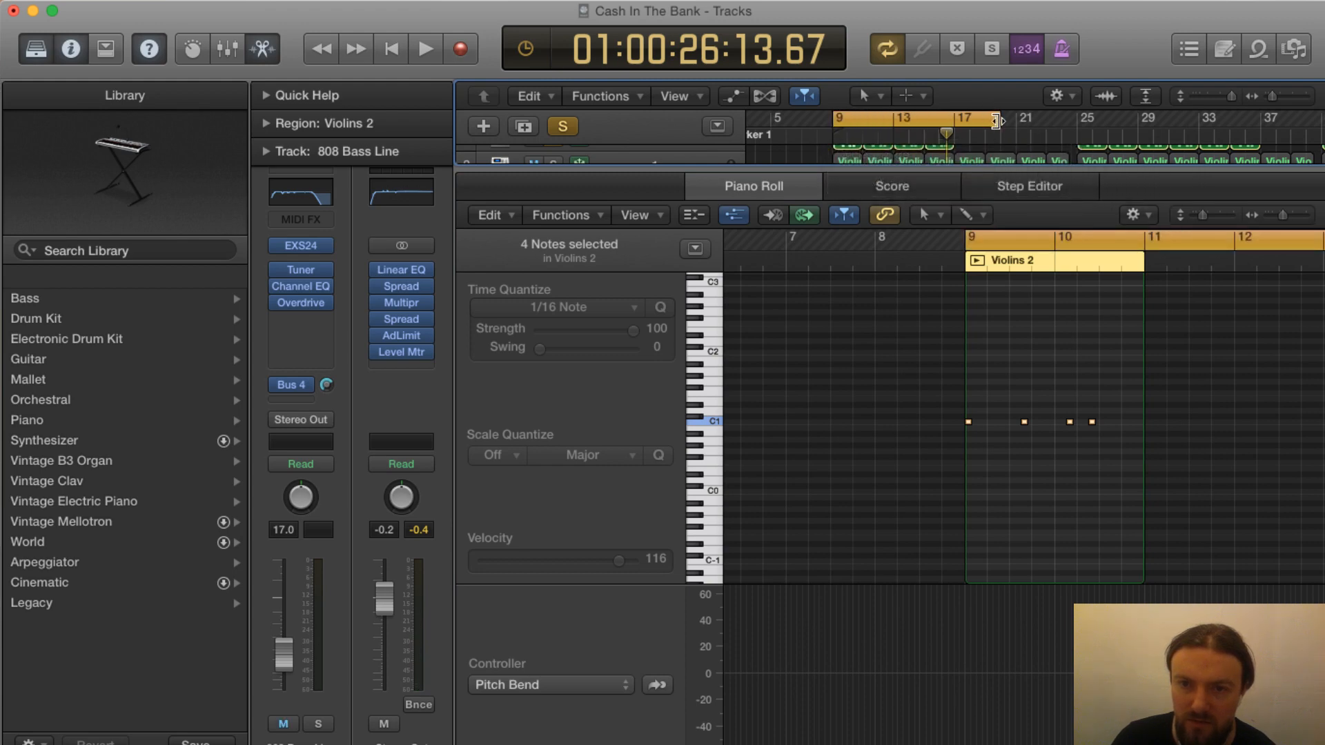
drag(996, 120, 893, 120)
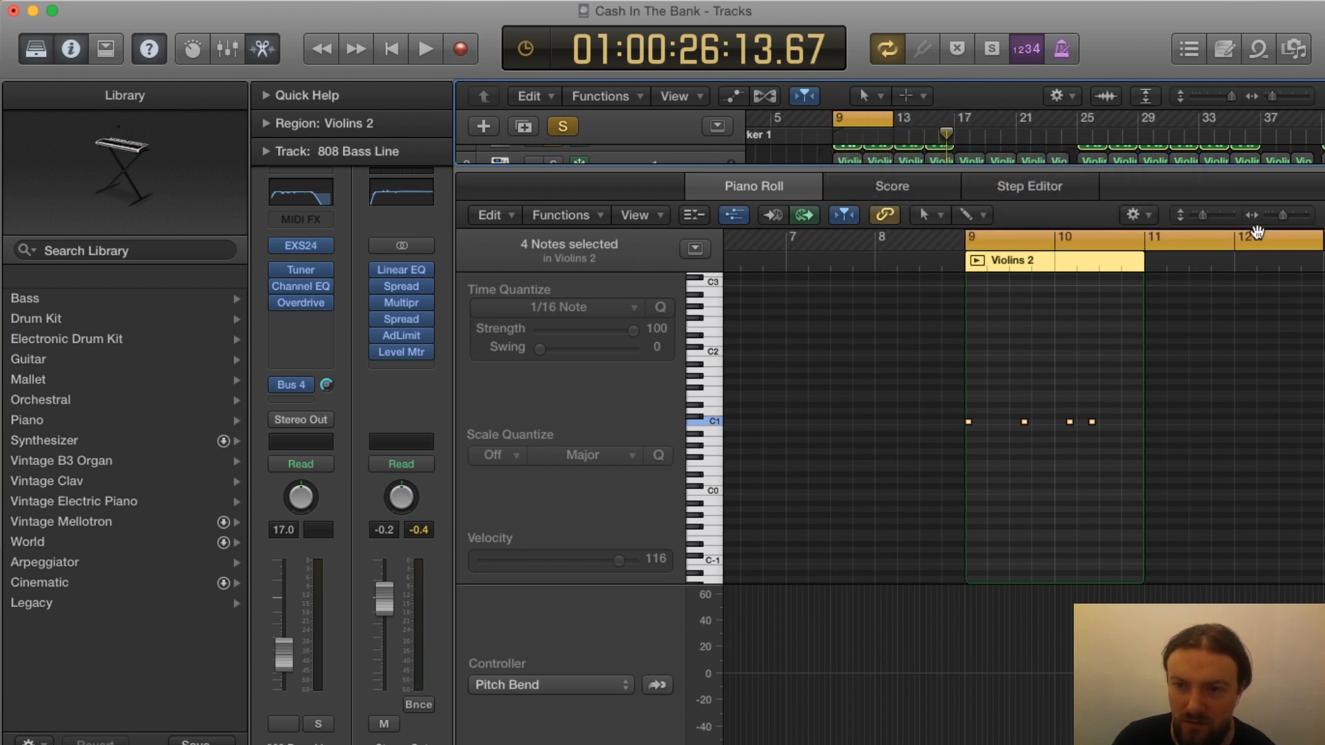
drag(1287, 218, 1295, 219)
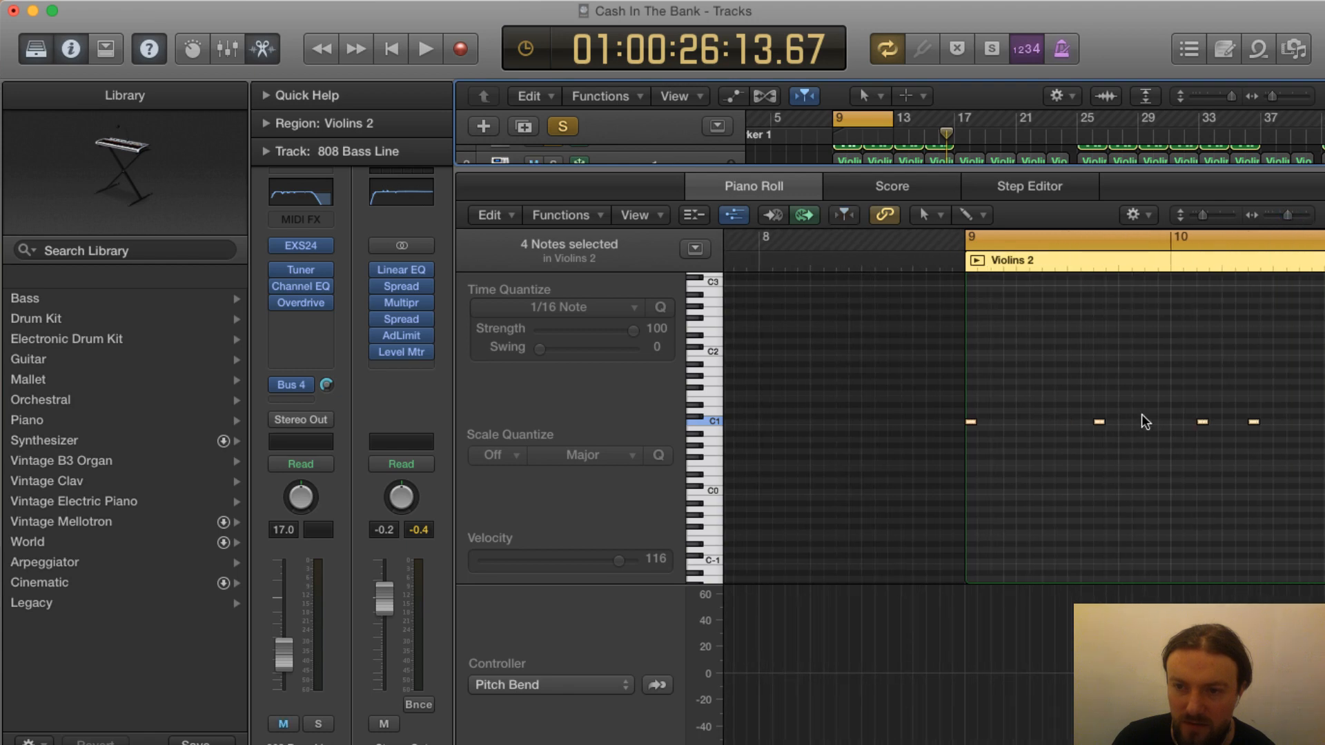
scroll(1141, 414, right, 5)
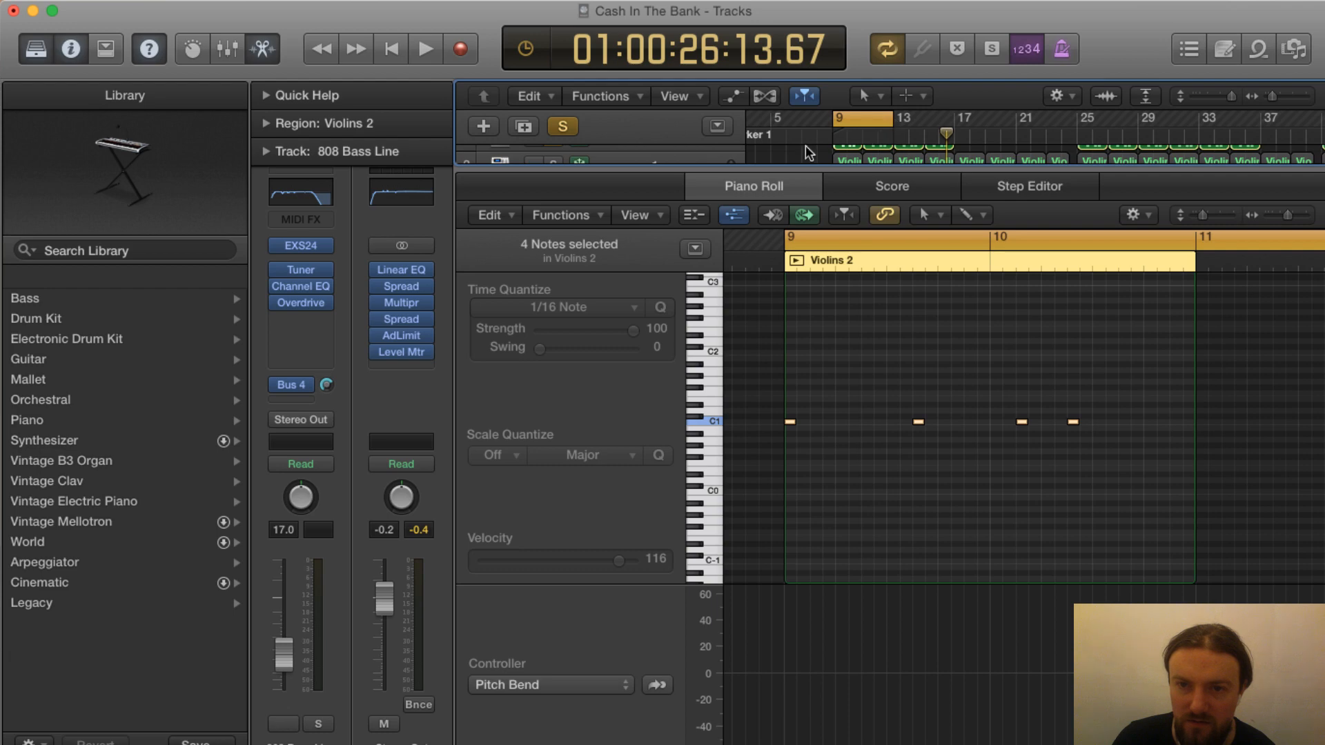
key(x)
key(x)
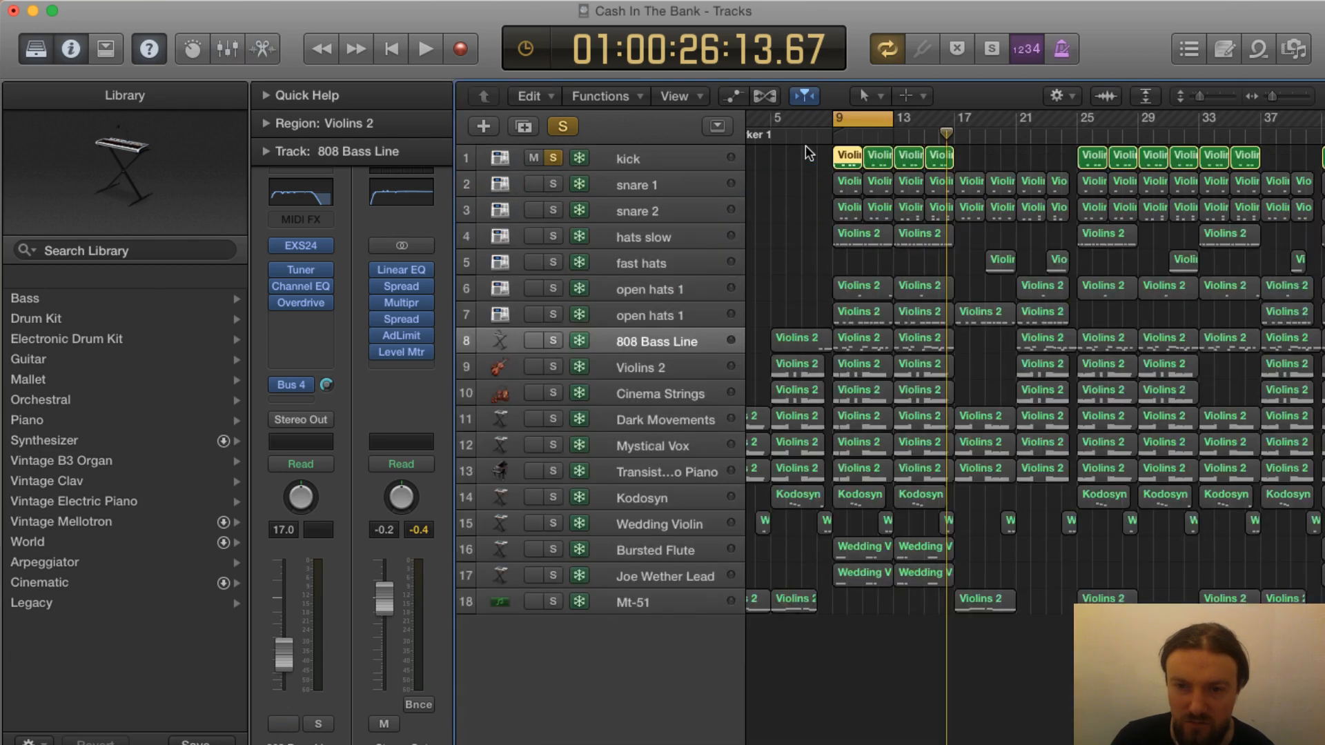
Show the first two kick regions together in the Piano Roll and play the soloed kick pattern from bar 9
shift+click(879, 156)
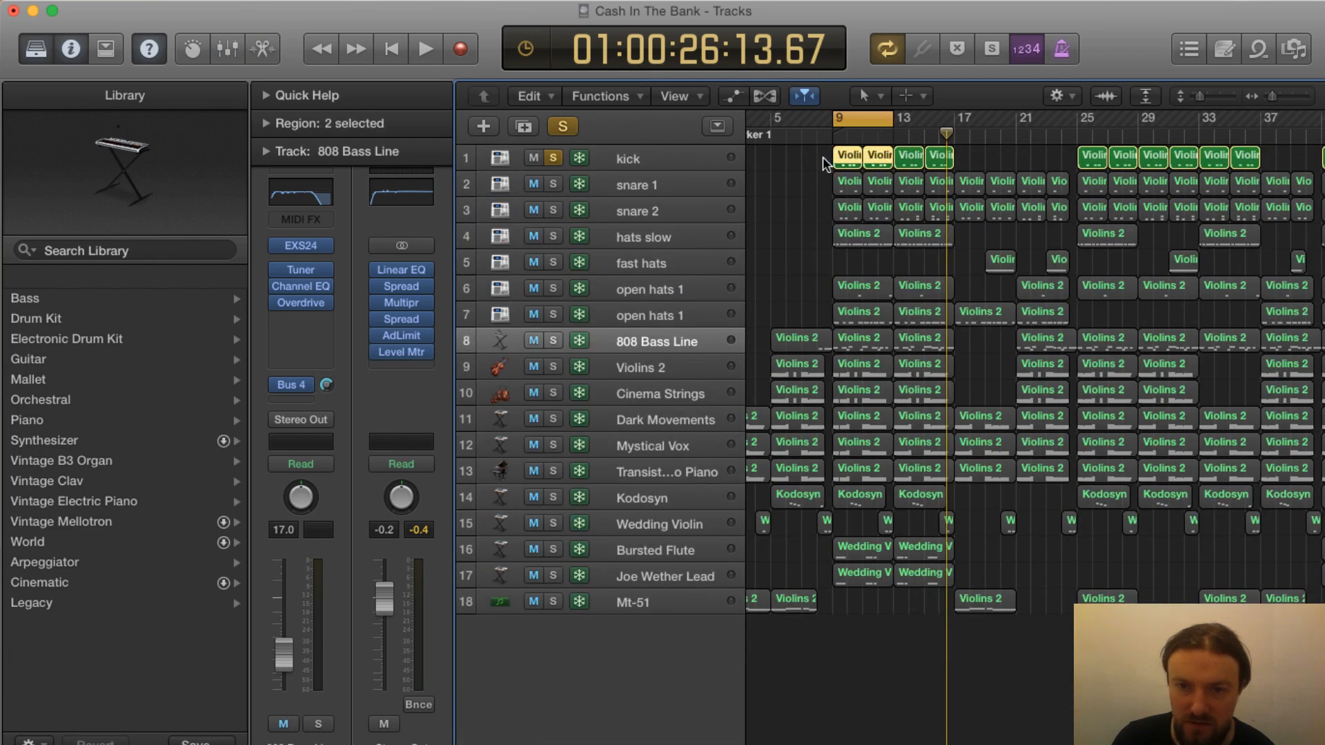
double_click(850, 155)
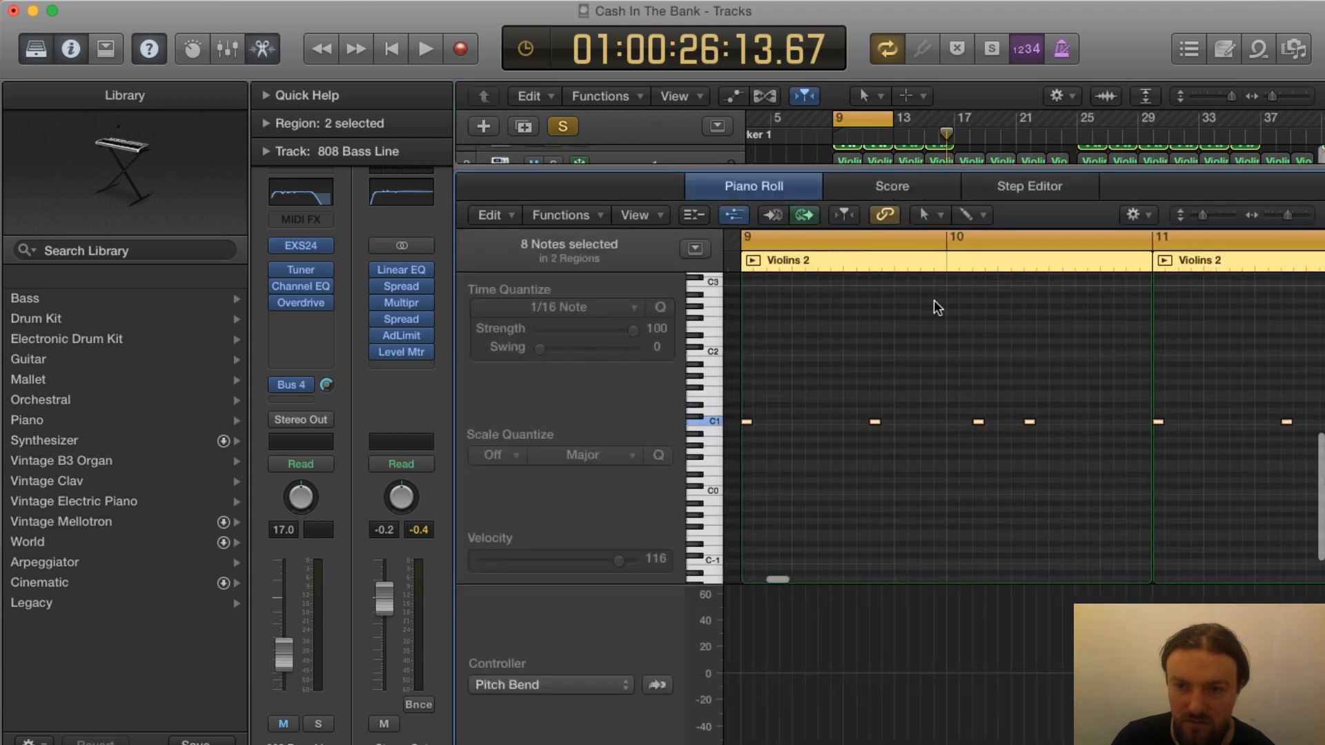
key(space)
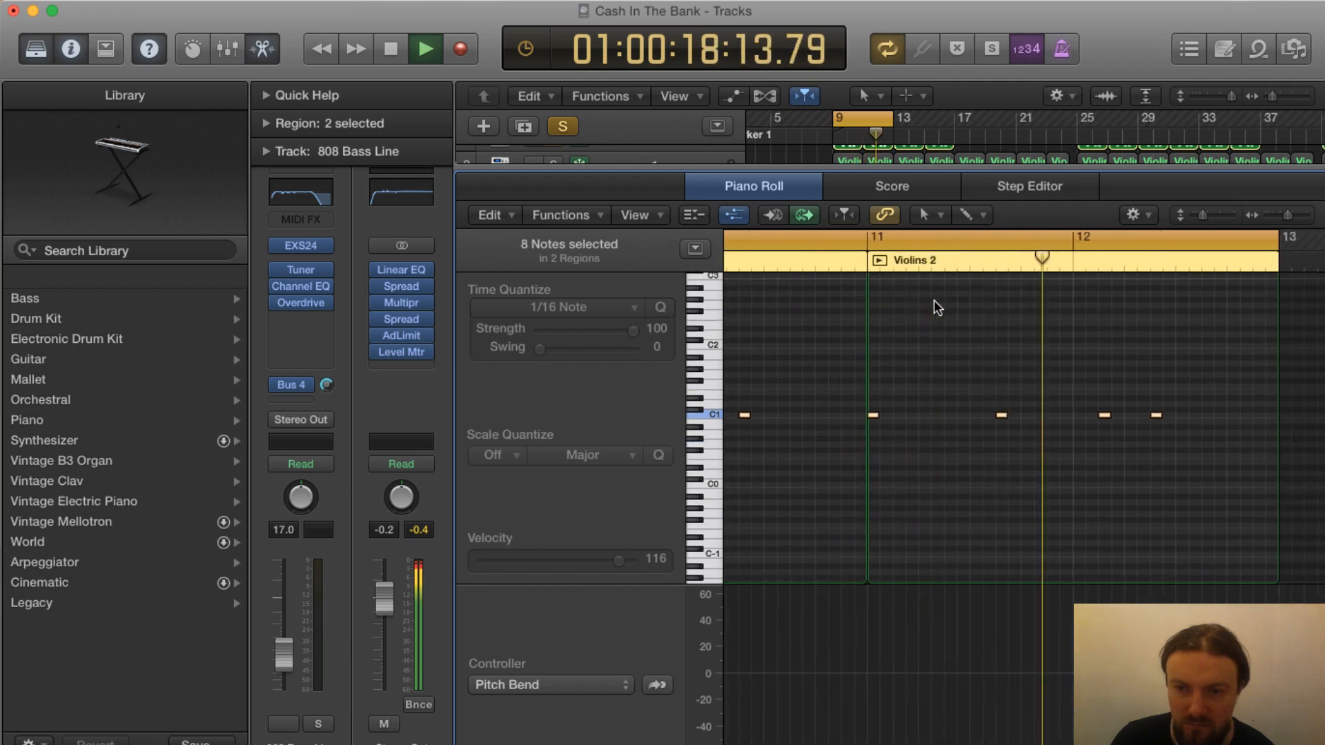
key(space)
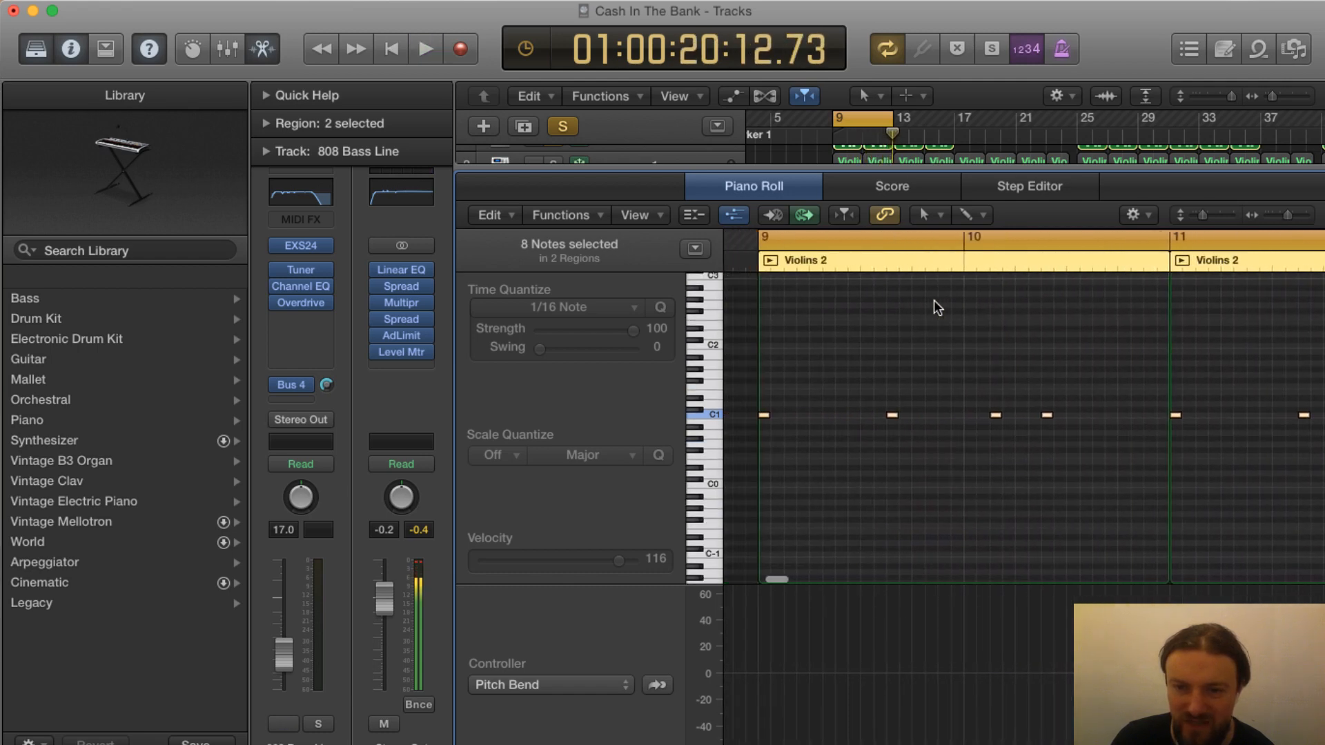
Switch the transport display to Custom, replay the kick pattern from bar 9, and return to the full track view
drag(1288, 215, 1287, 219)
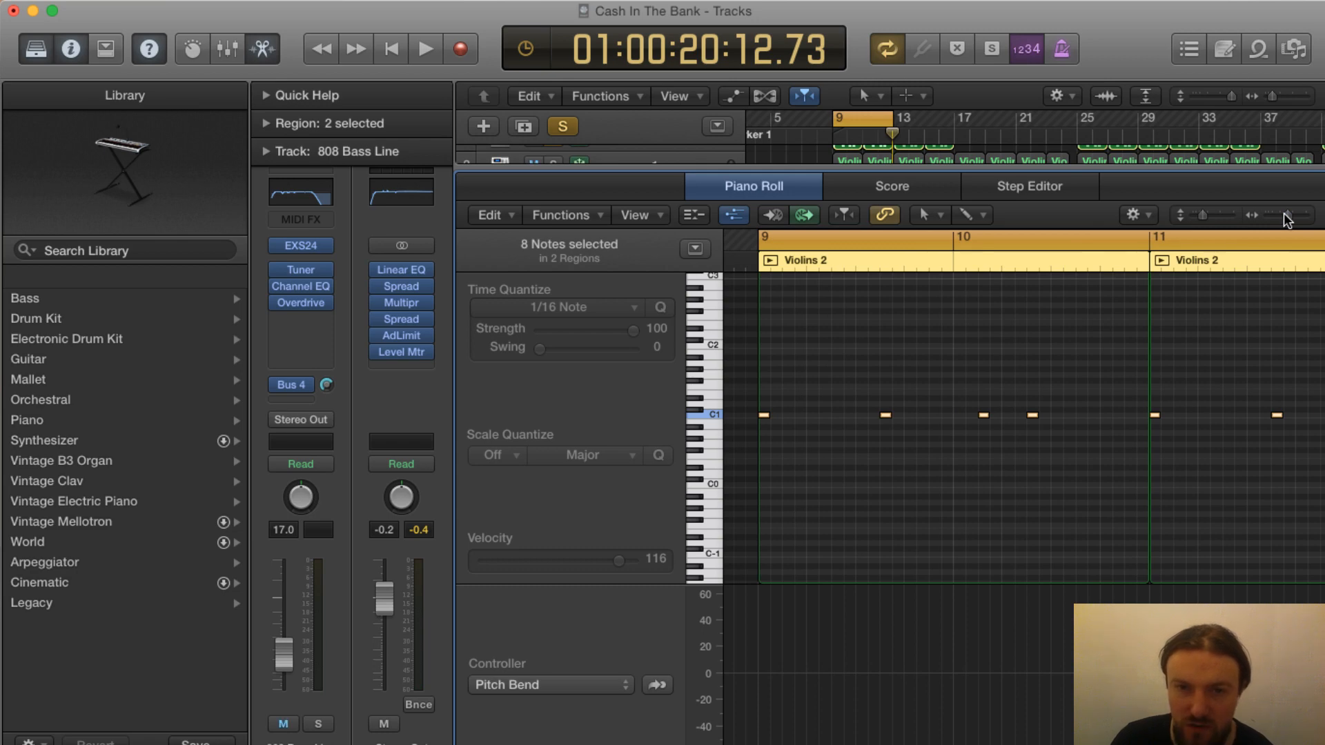
click(528, 55)
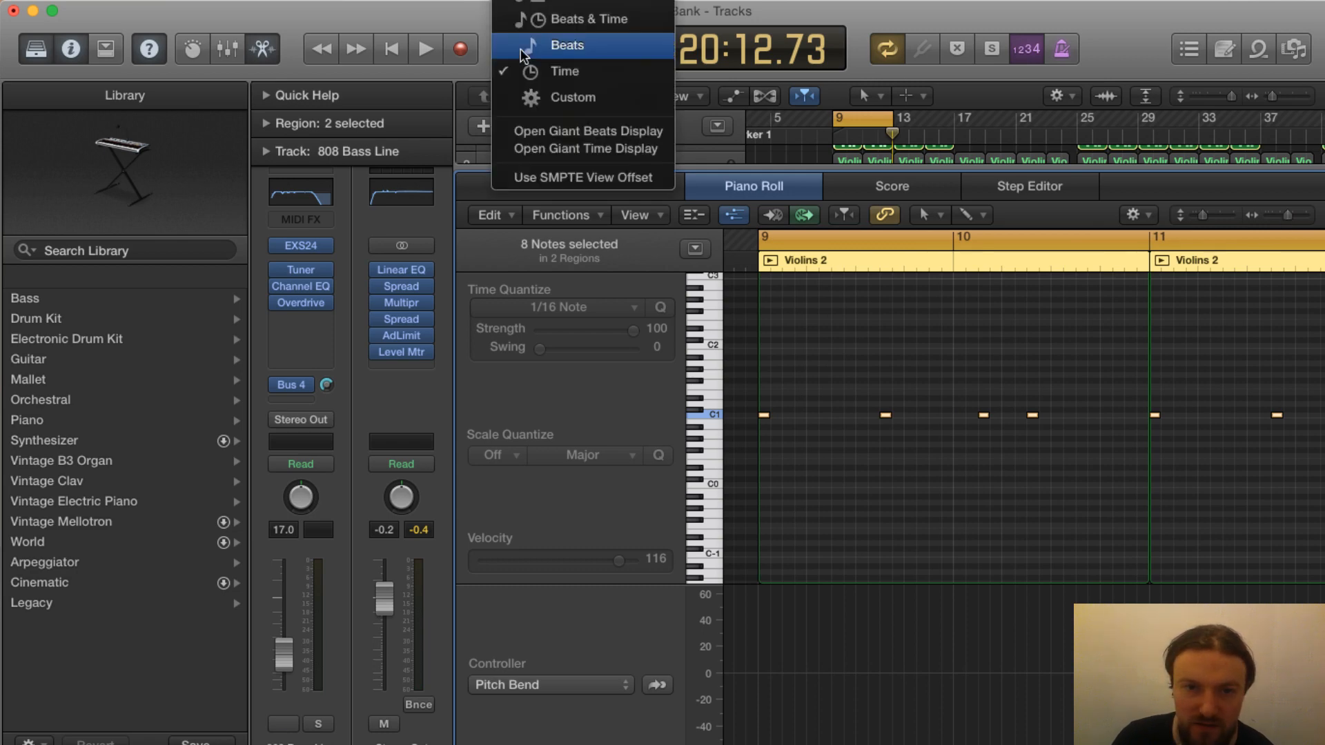
click(561, 98)
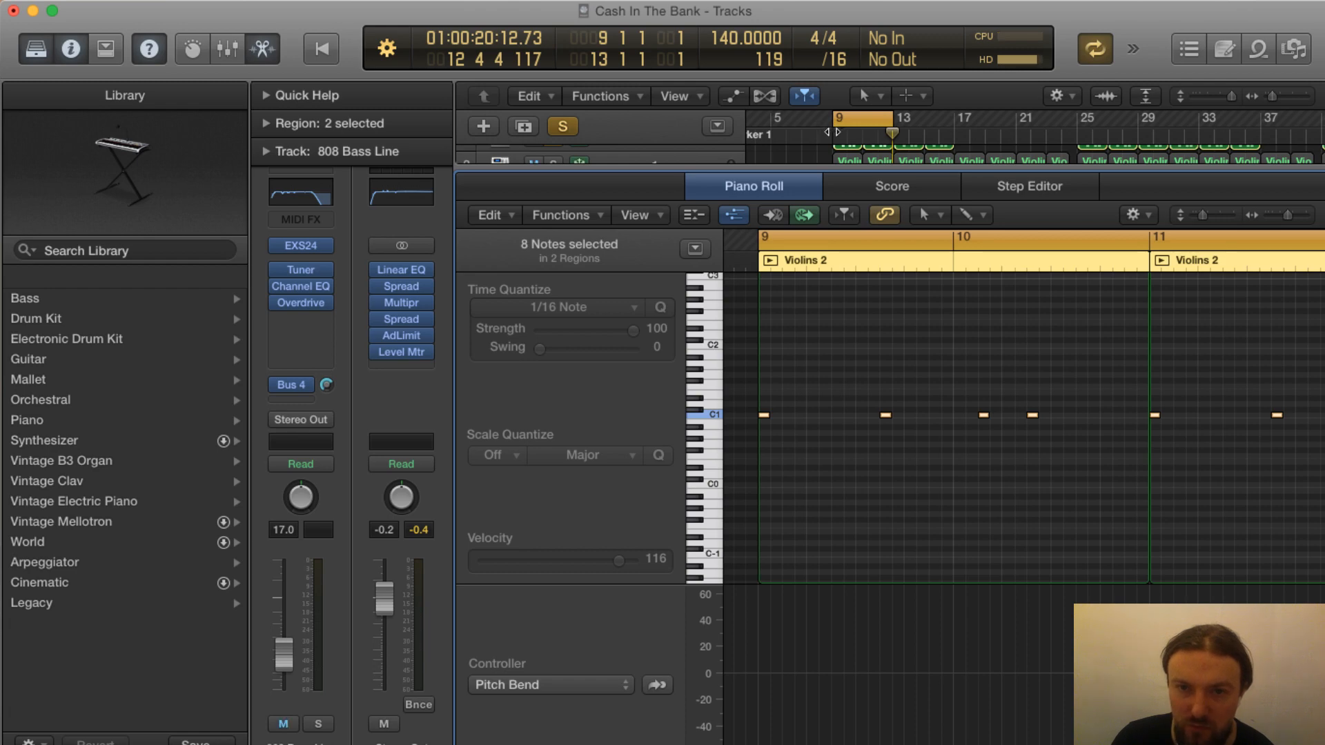
key(space)
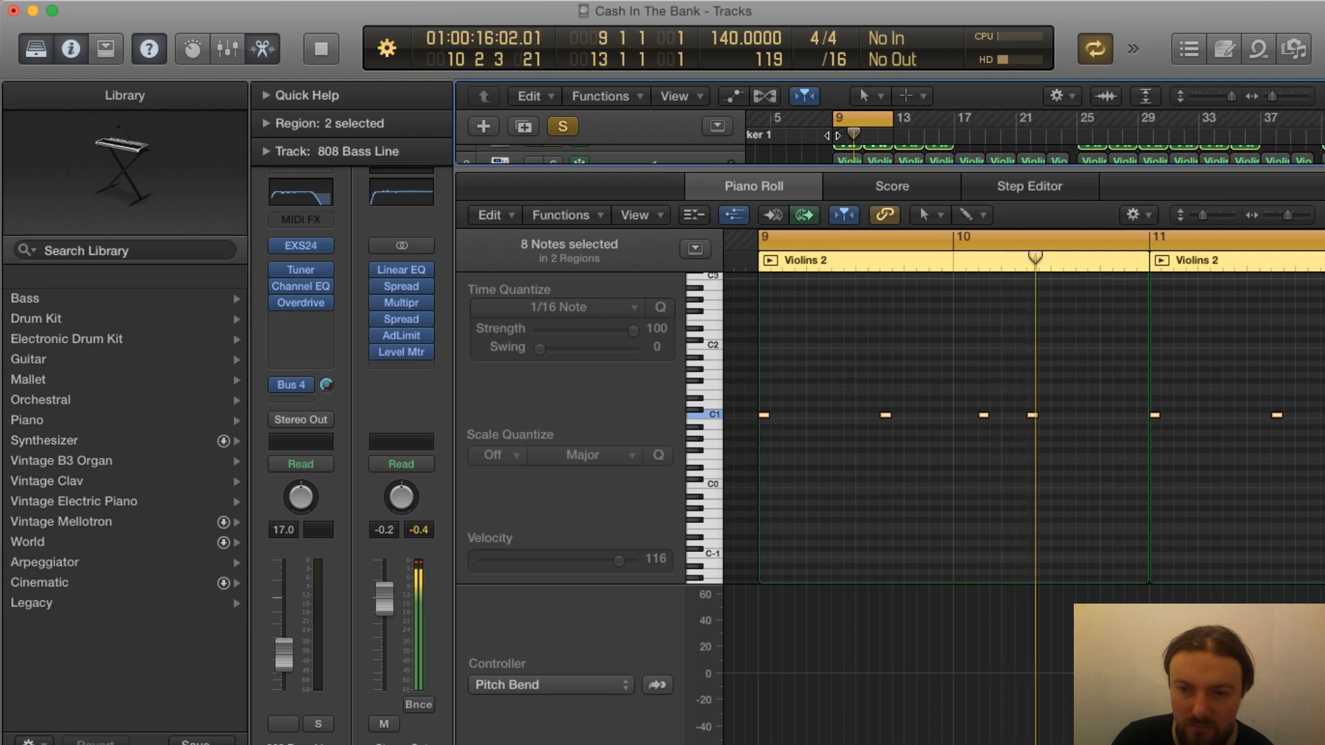
key(space)
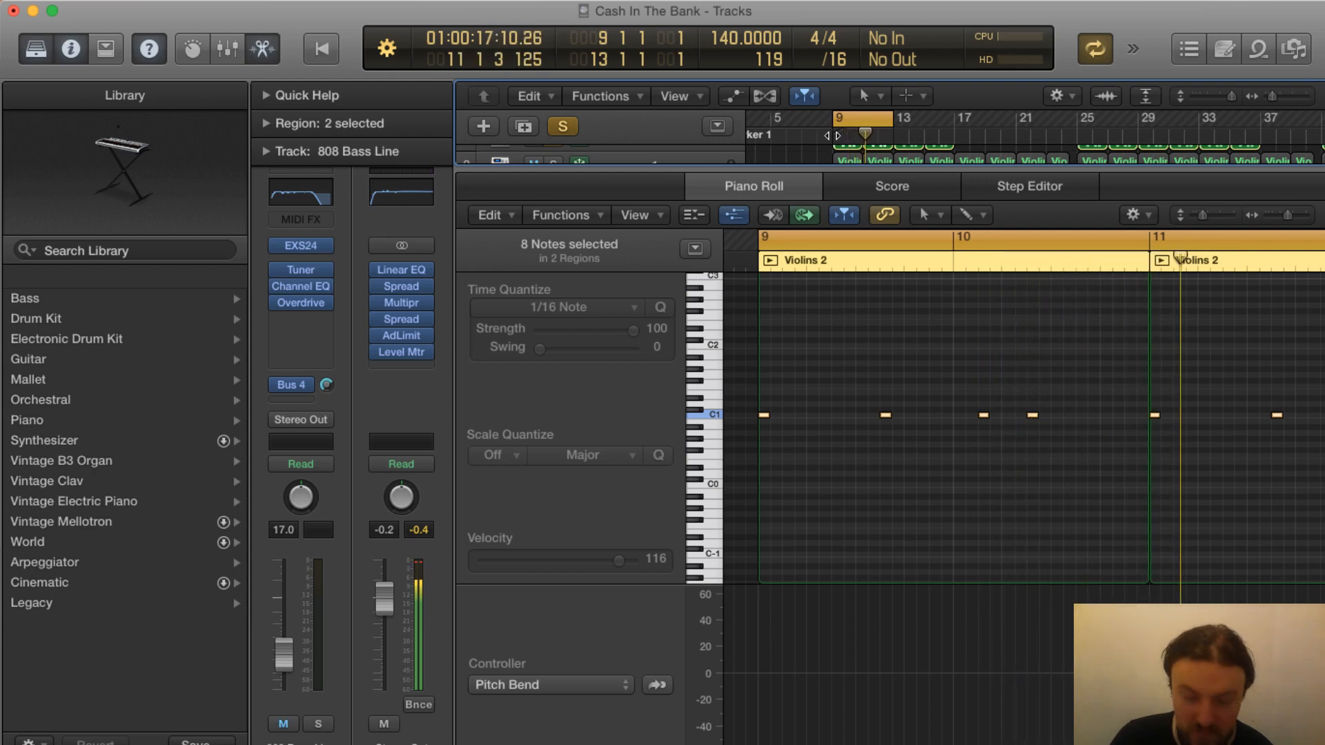
key(x)
key(x)
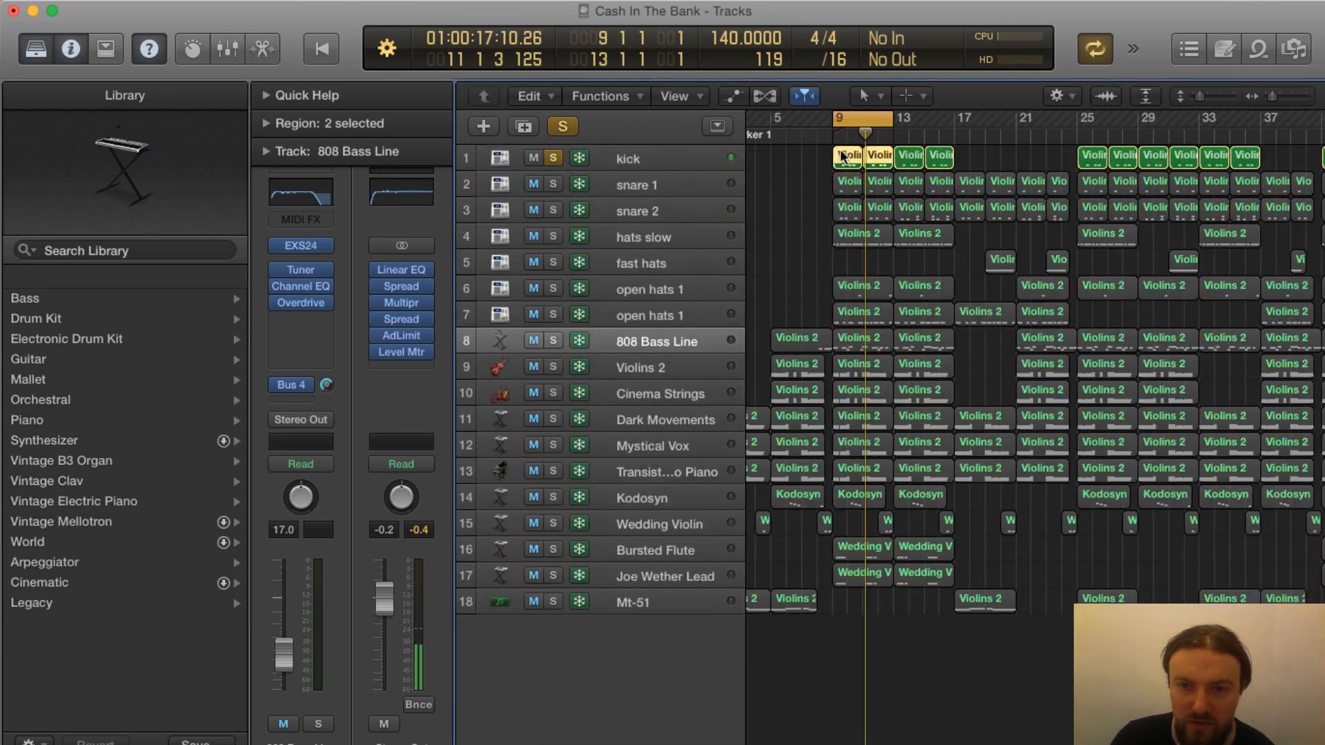
Select the kick track and examine the curve of its Channel EQ, then close the plug-in window
click(824, 162)
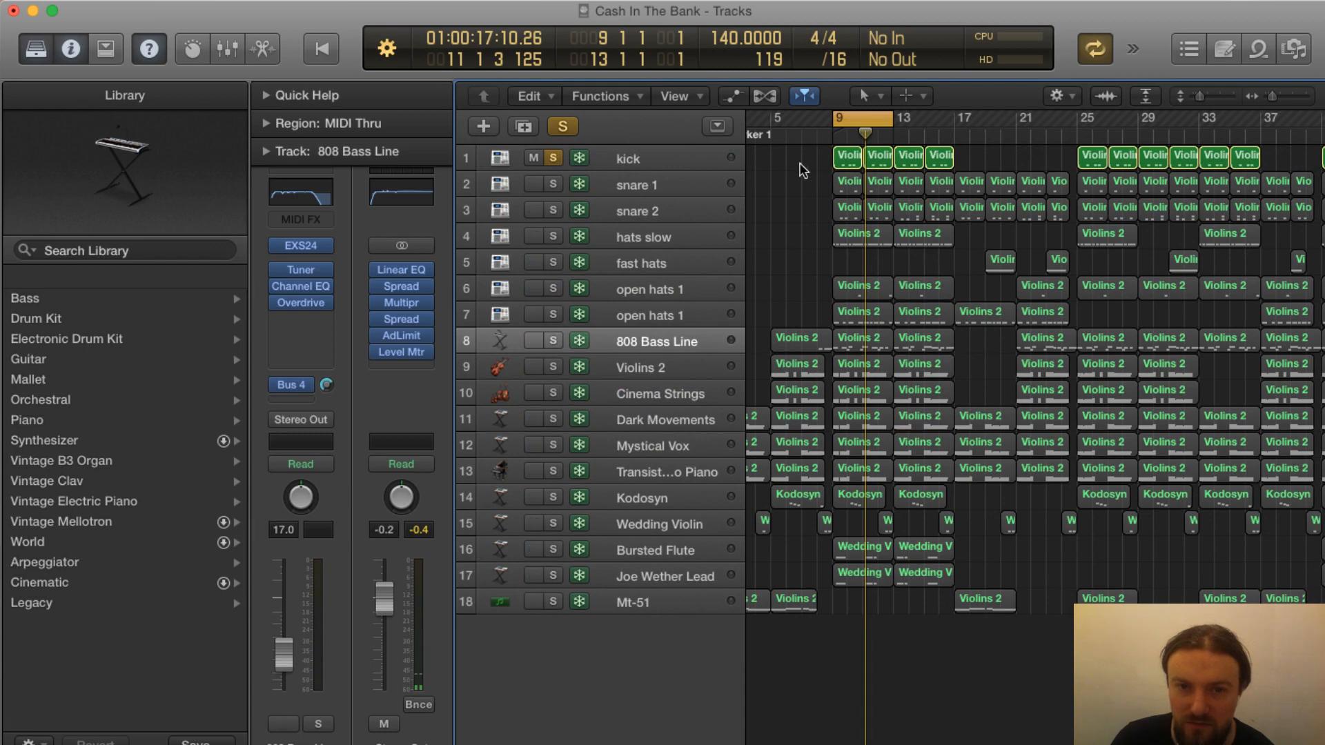
click(661, 158)
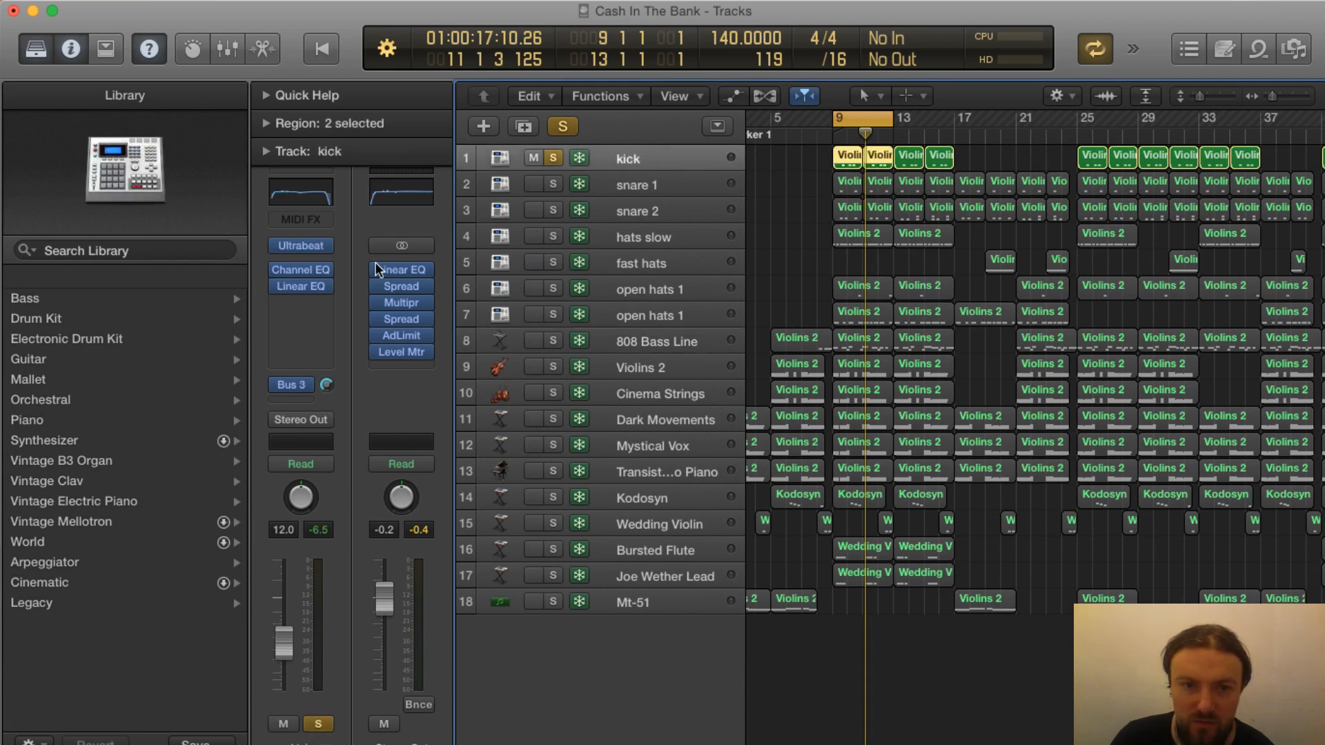
click(304, 185)
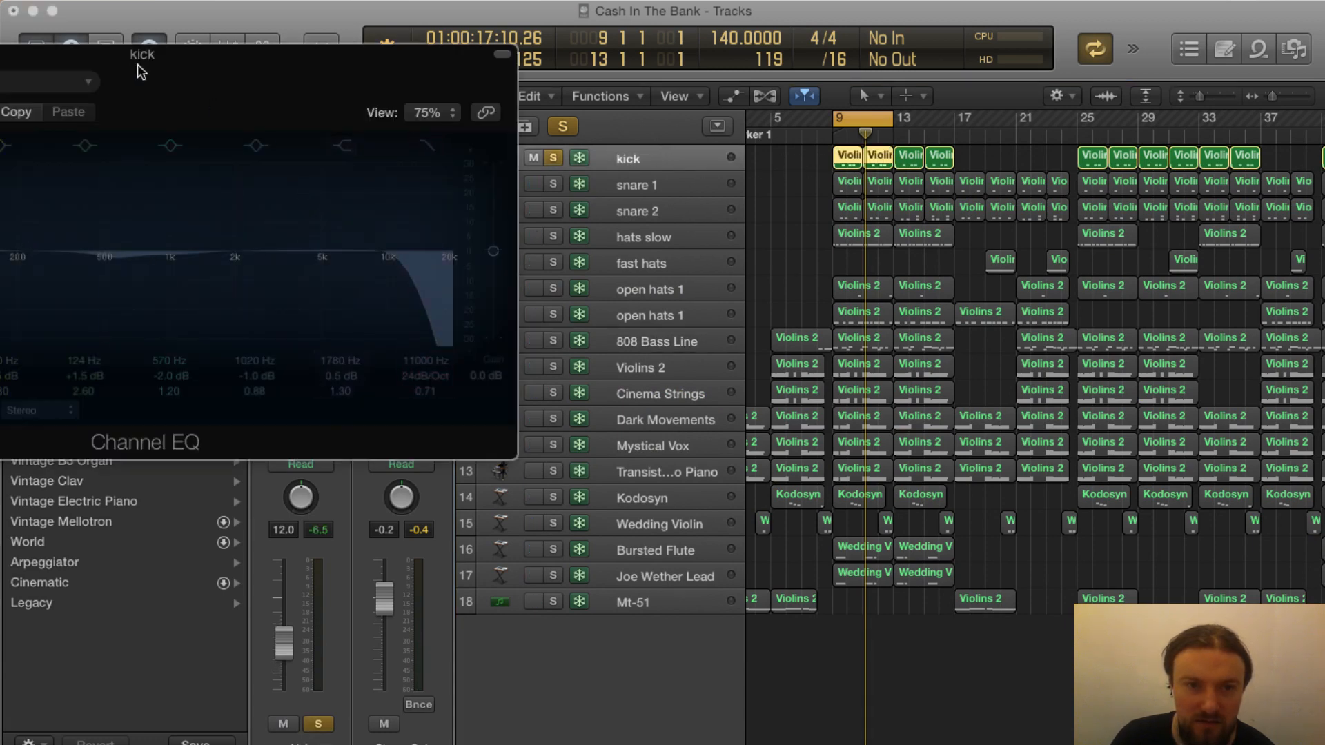
drag(138, 49, 830, 143)
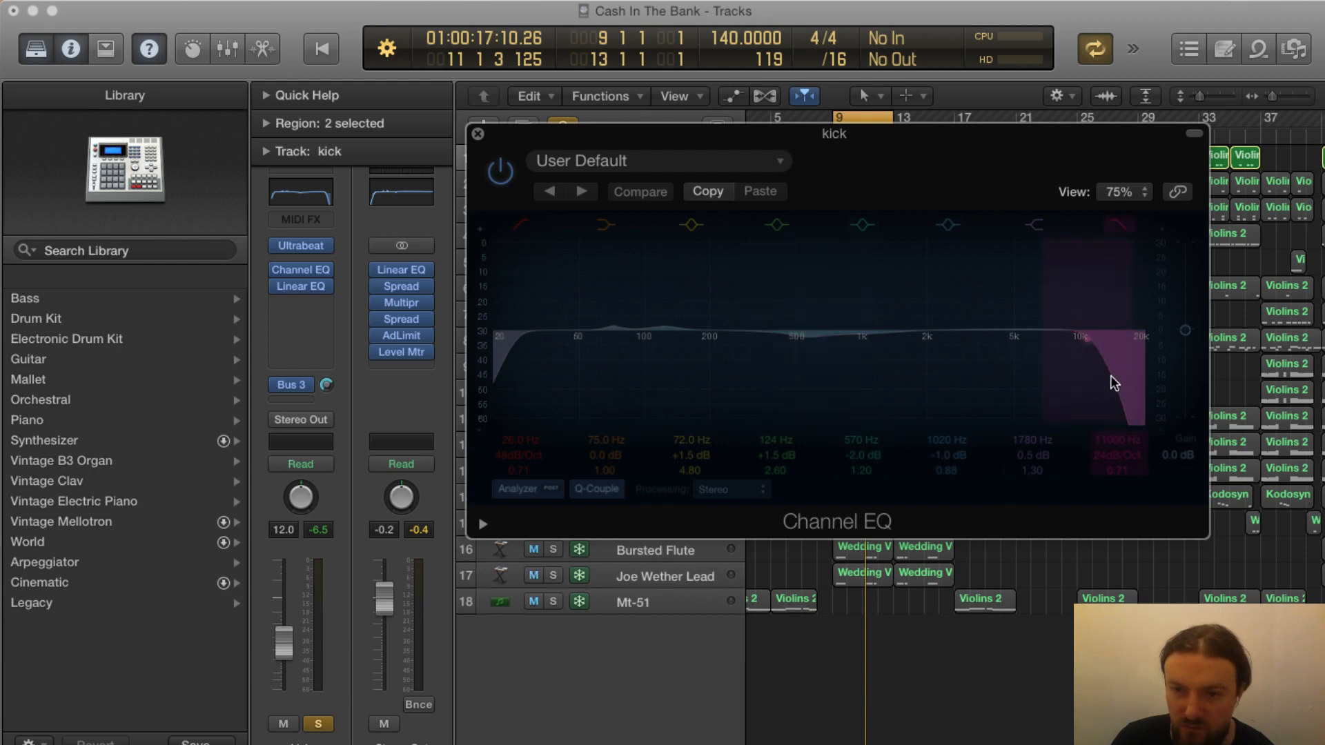
click(479, 135)
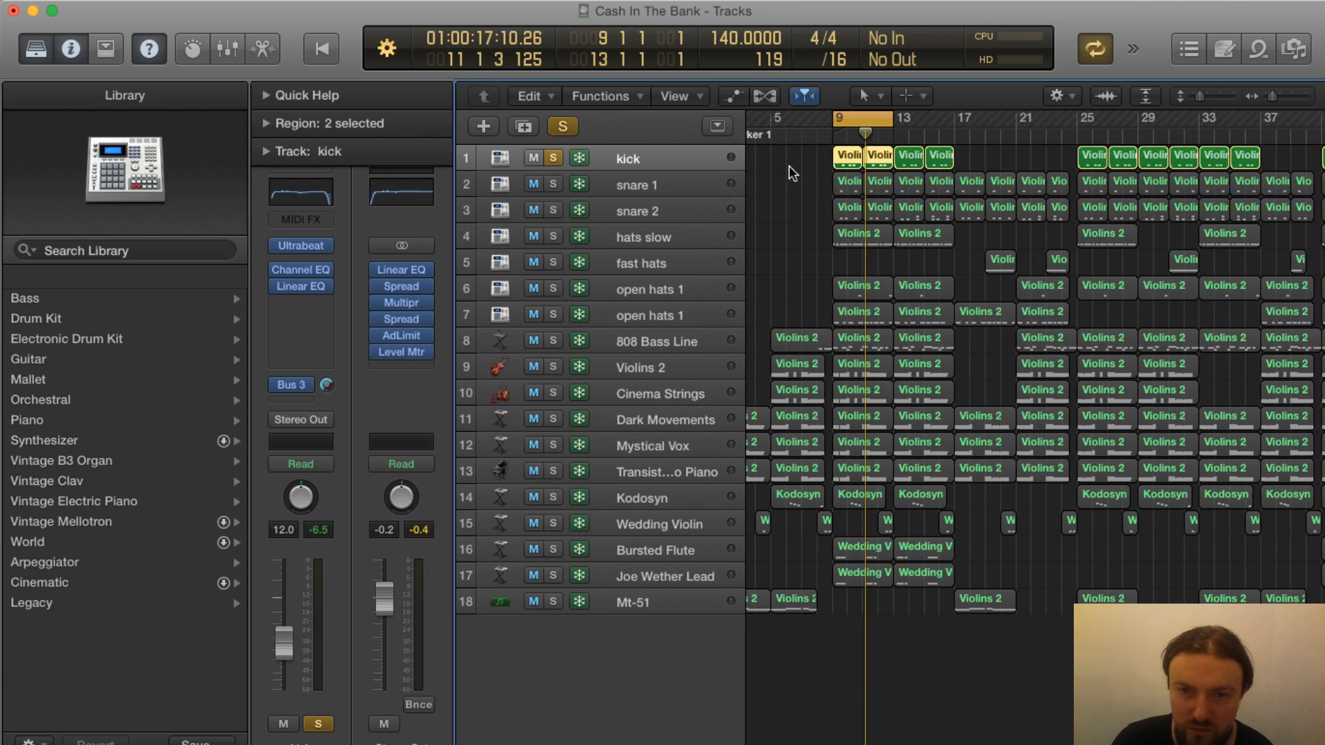
Solo the snare 1 and snare 2 tracks alongside the kick and play the loop from bar 9
drag(821, 150, 879, 153)
click(553, 183)
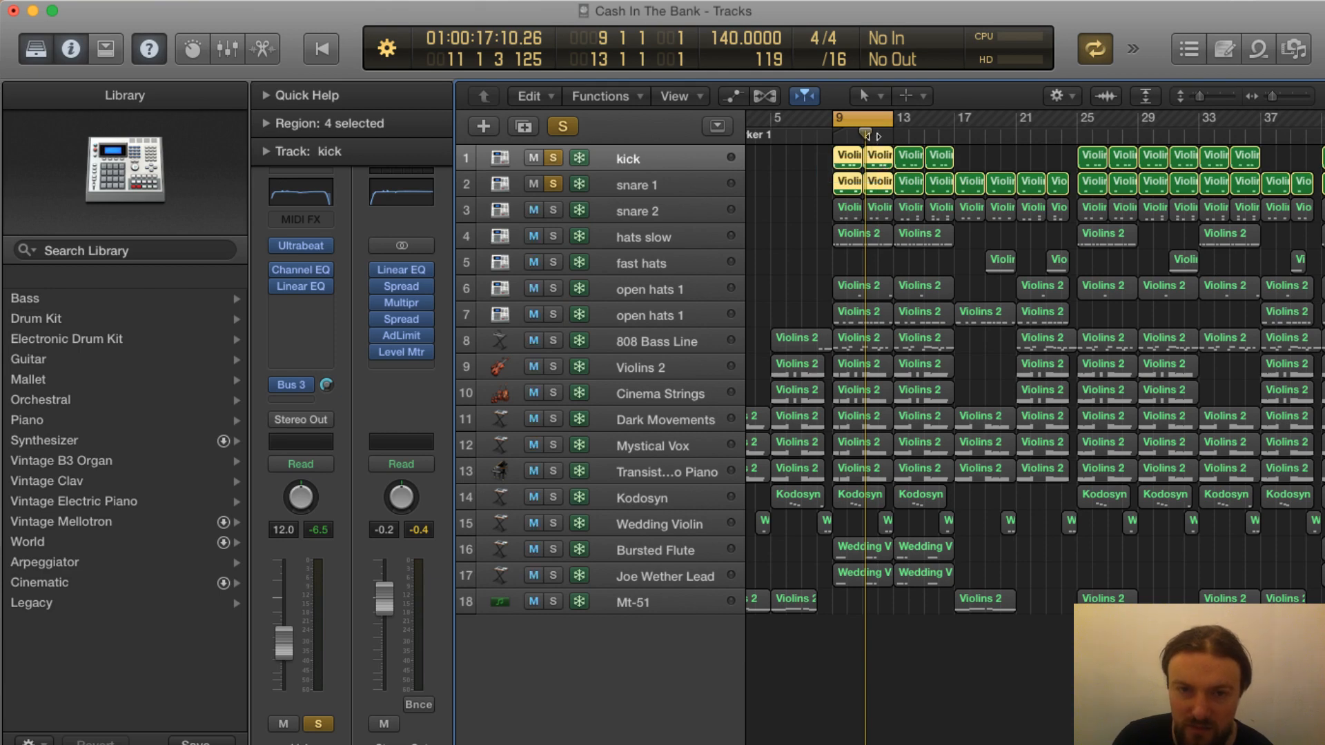
click(552, 211)
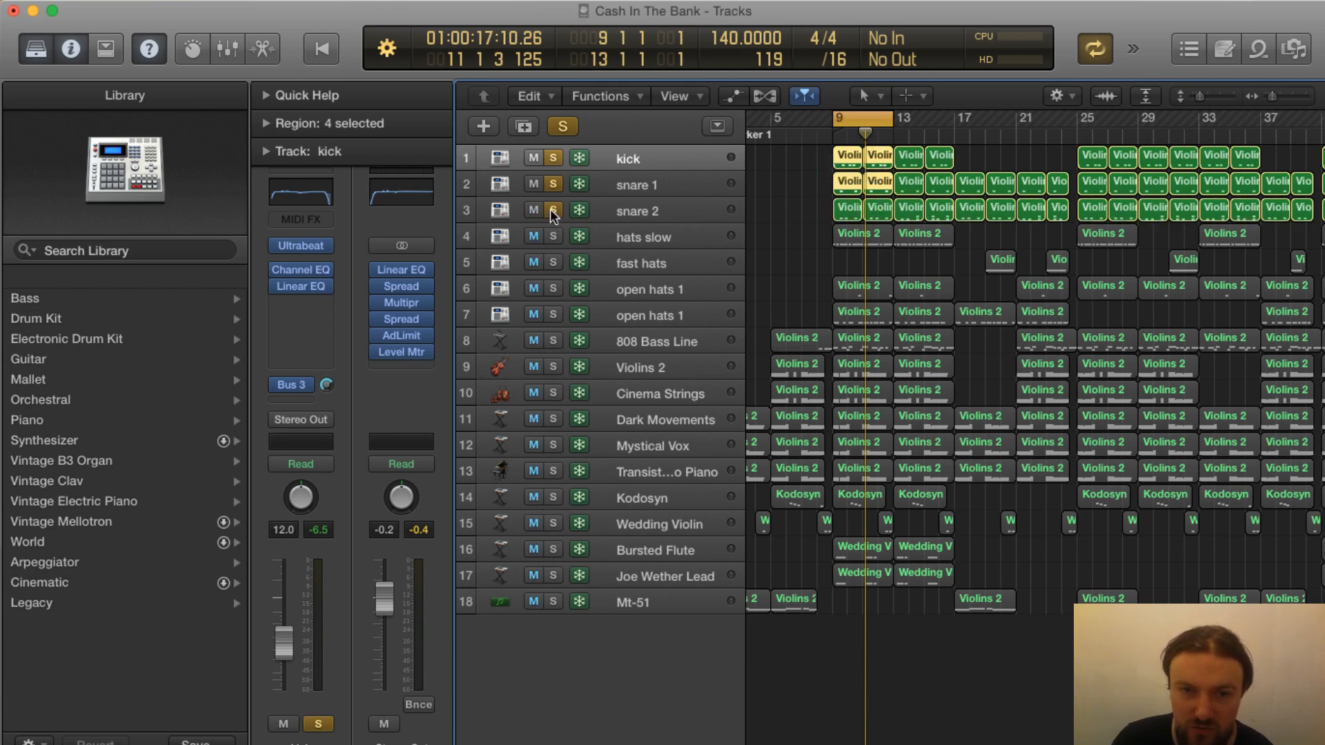
click(668, 188)
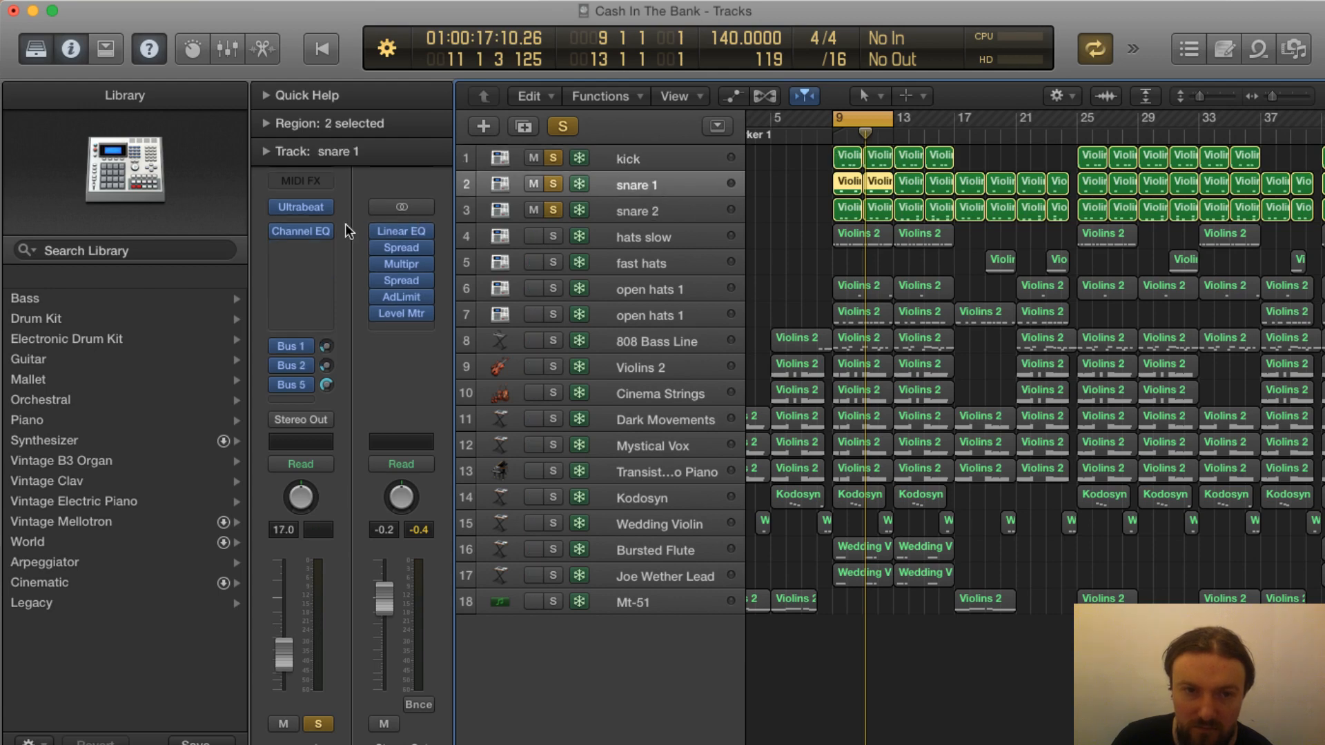
double_click(829, 136)
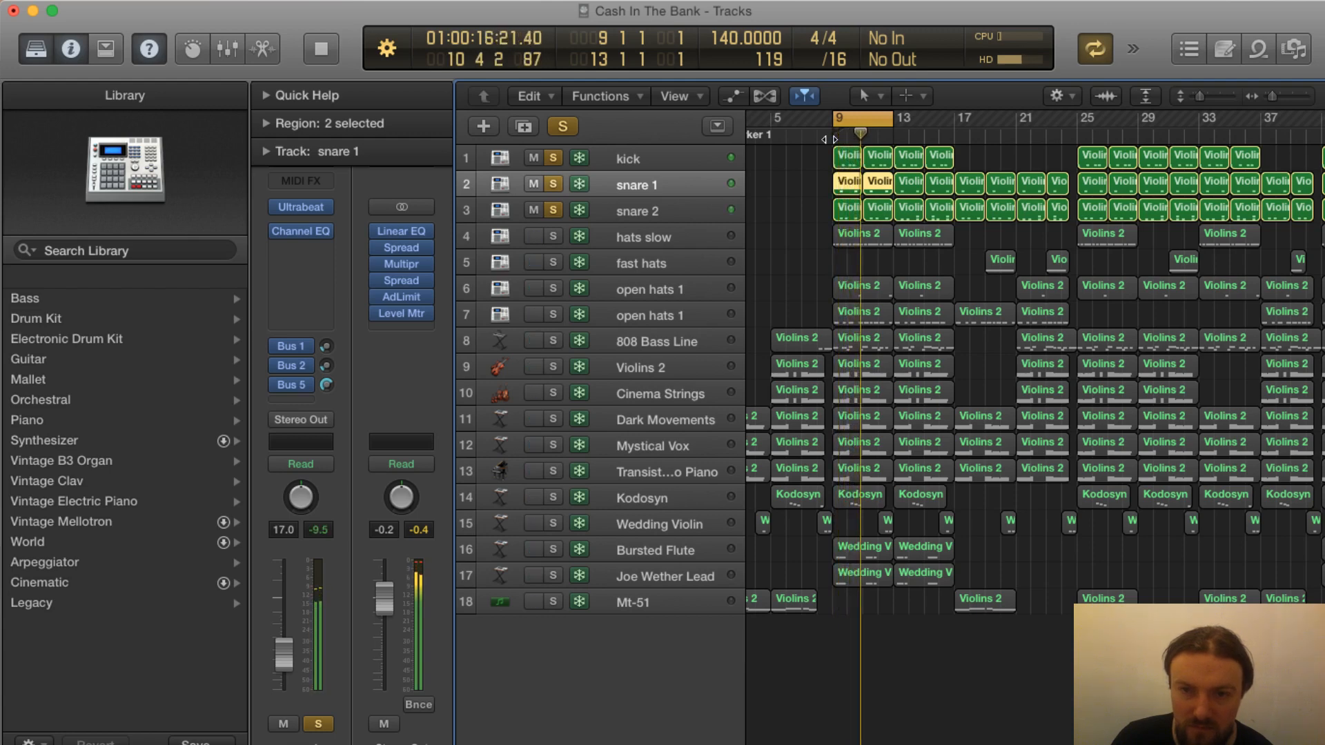
key(space)
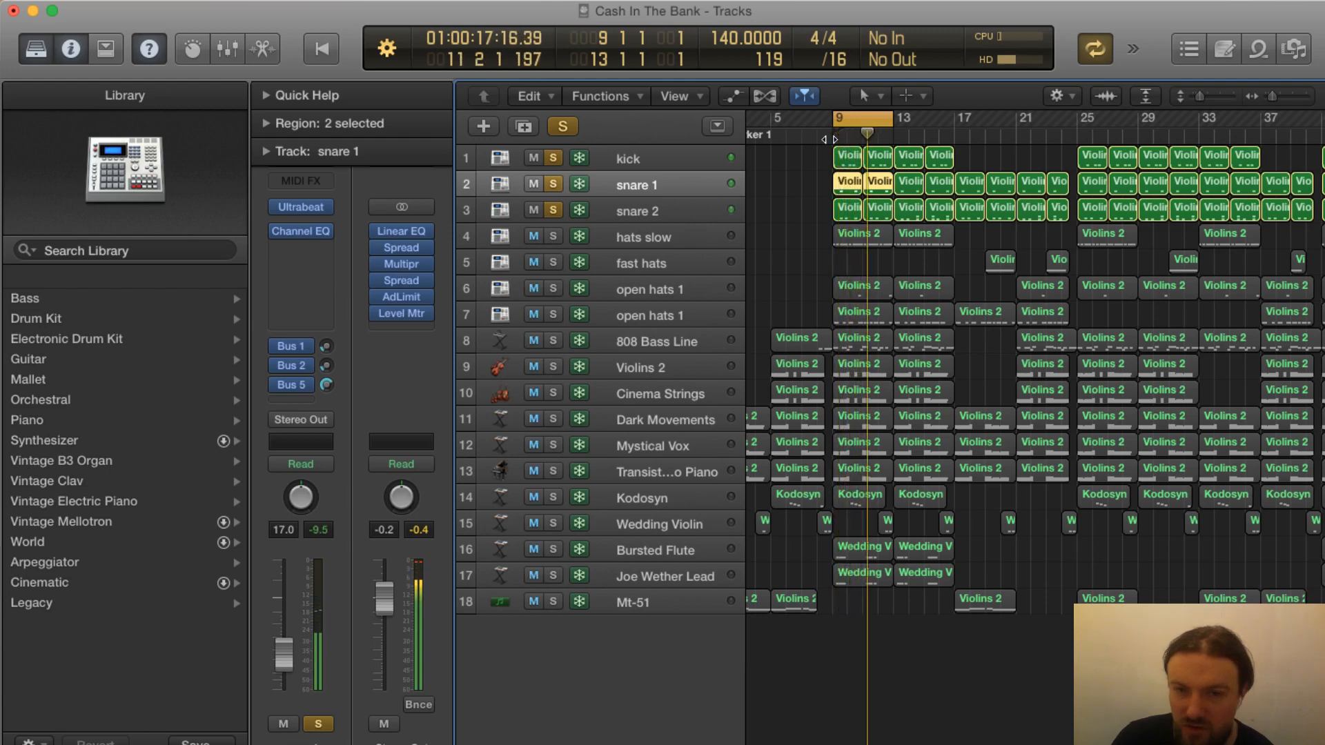
Take snare 2 out of solo and play the loop with only kick and snare 1
click(553, 210)
key(space)
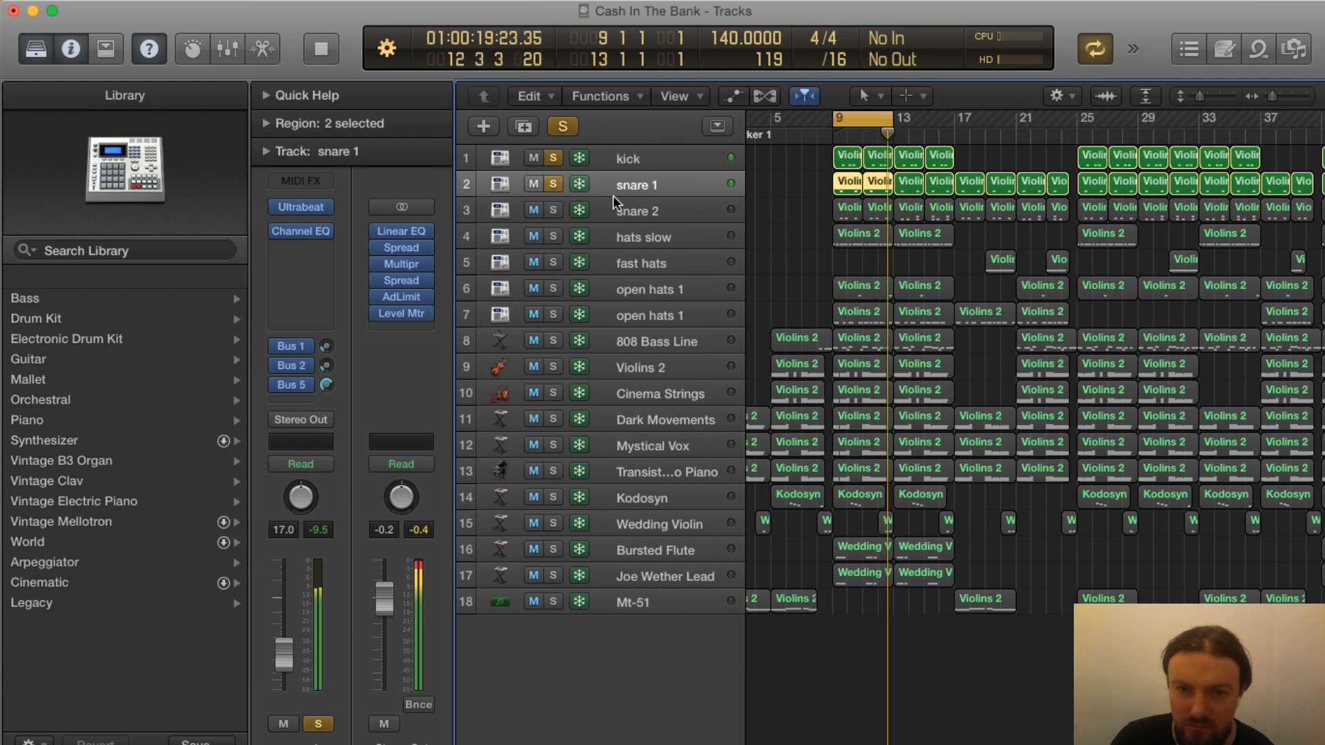
key(space)
Examine the notes of the snare 1 region at bar 9 in the Piano Roll, and return to the full track view
double_click(846, 181)
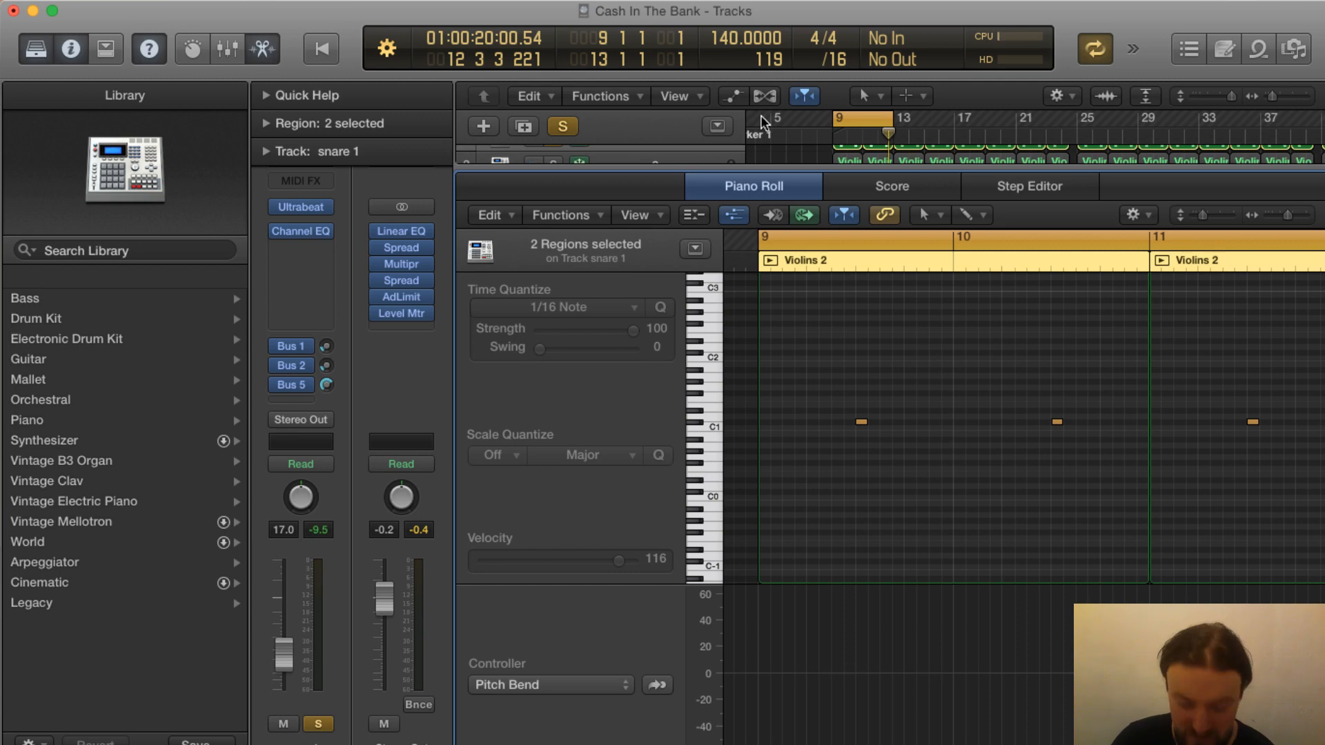
key(x)
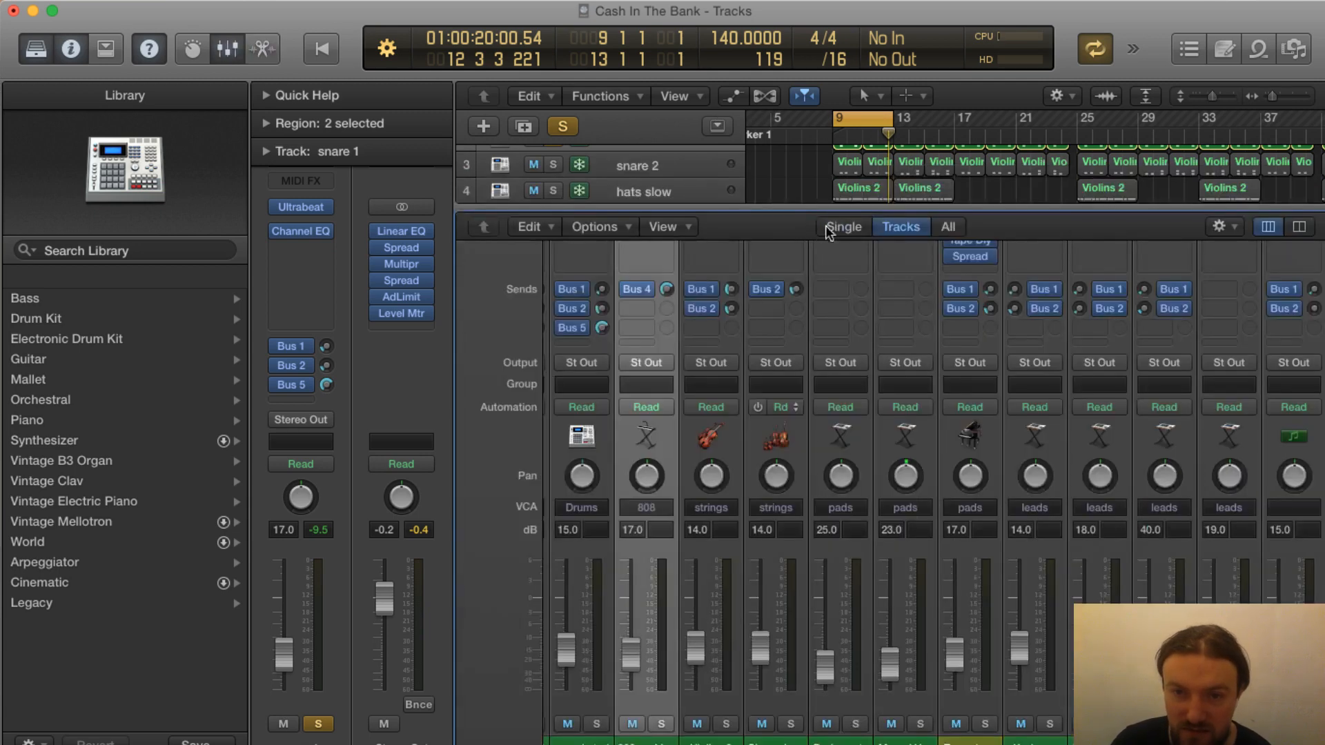
key(x)
Select snare 2, solo it in place of snare 1, and play the loop with the kick
click(609, 211)
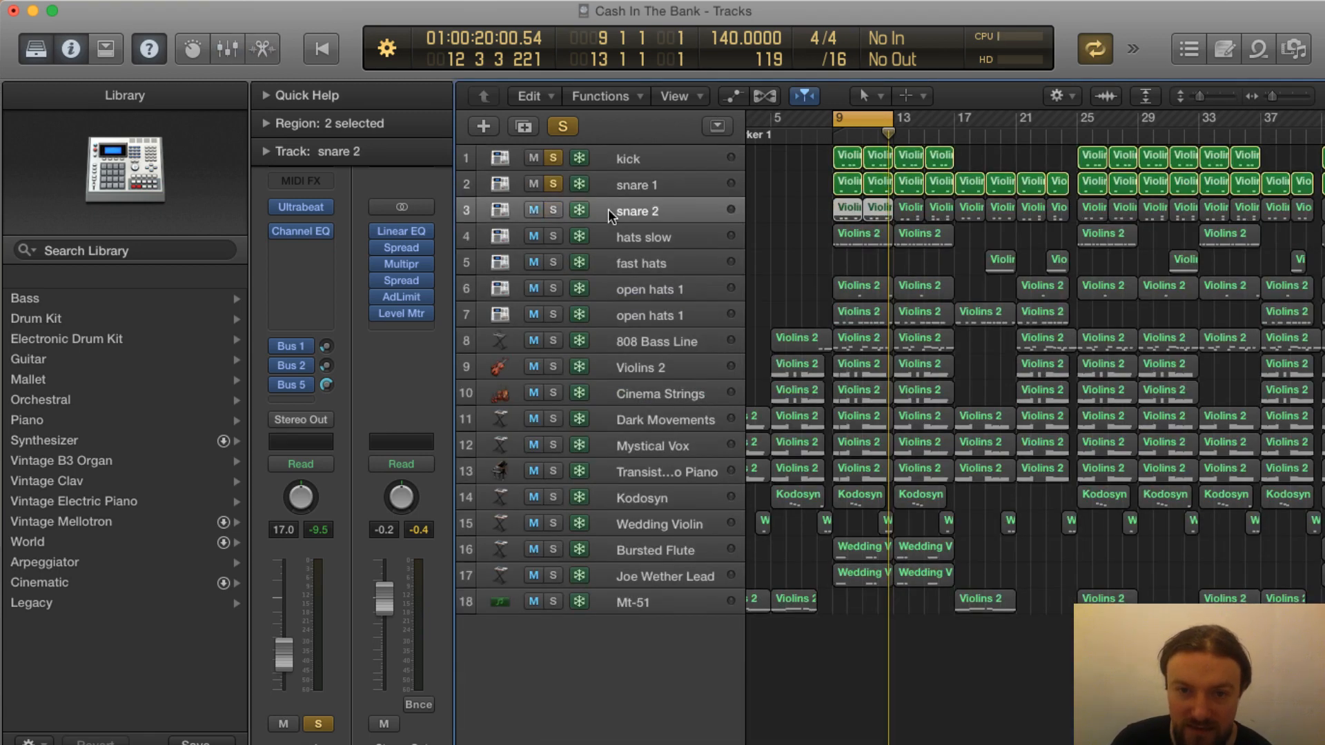
click(553, 209)
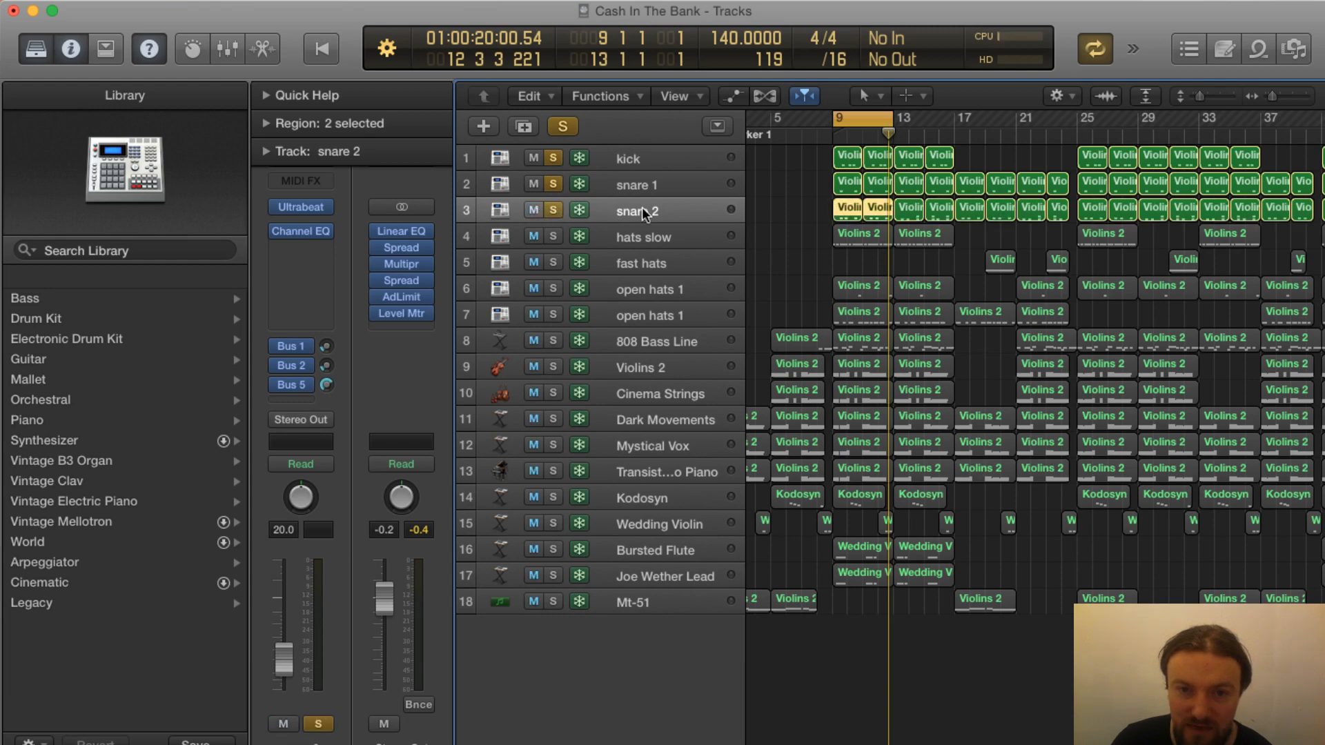
click(553, 182)
key(space)
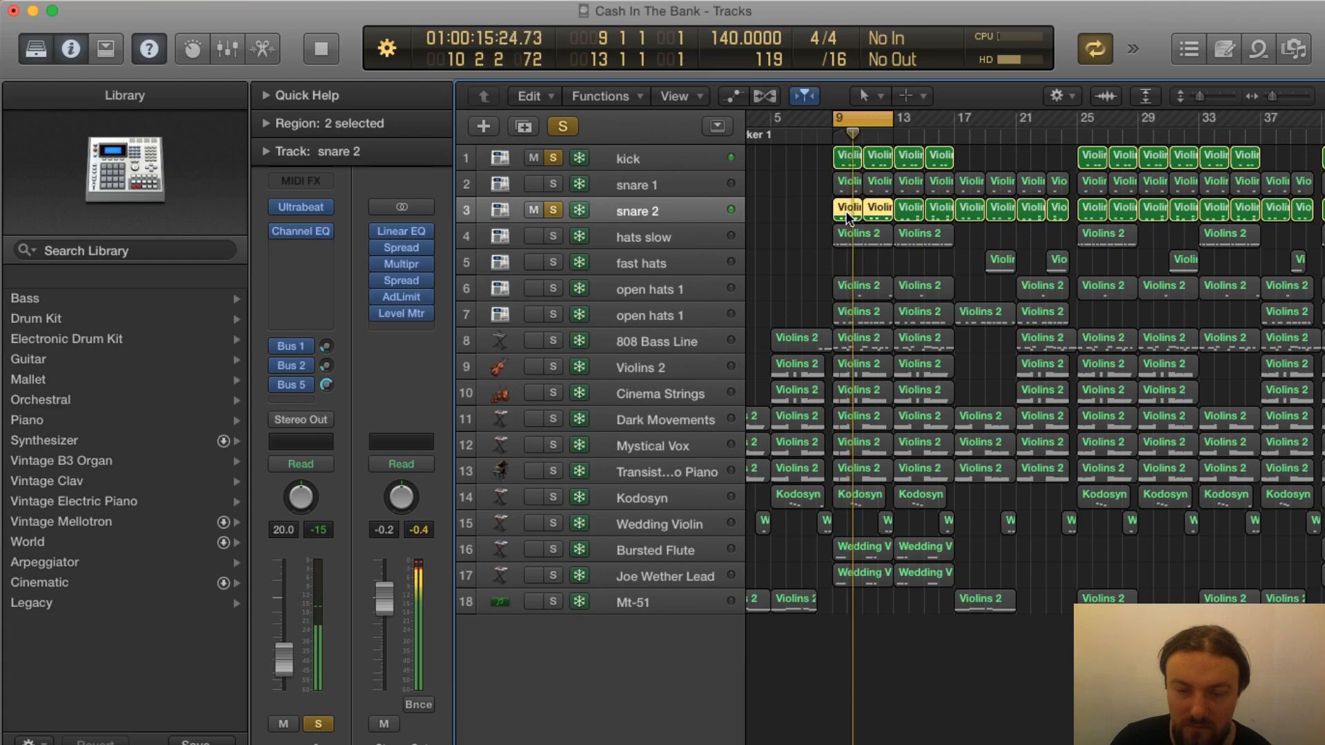
key(space)
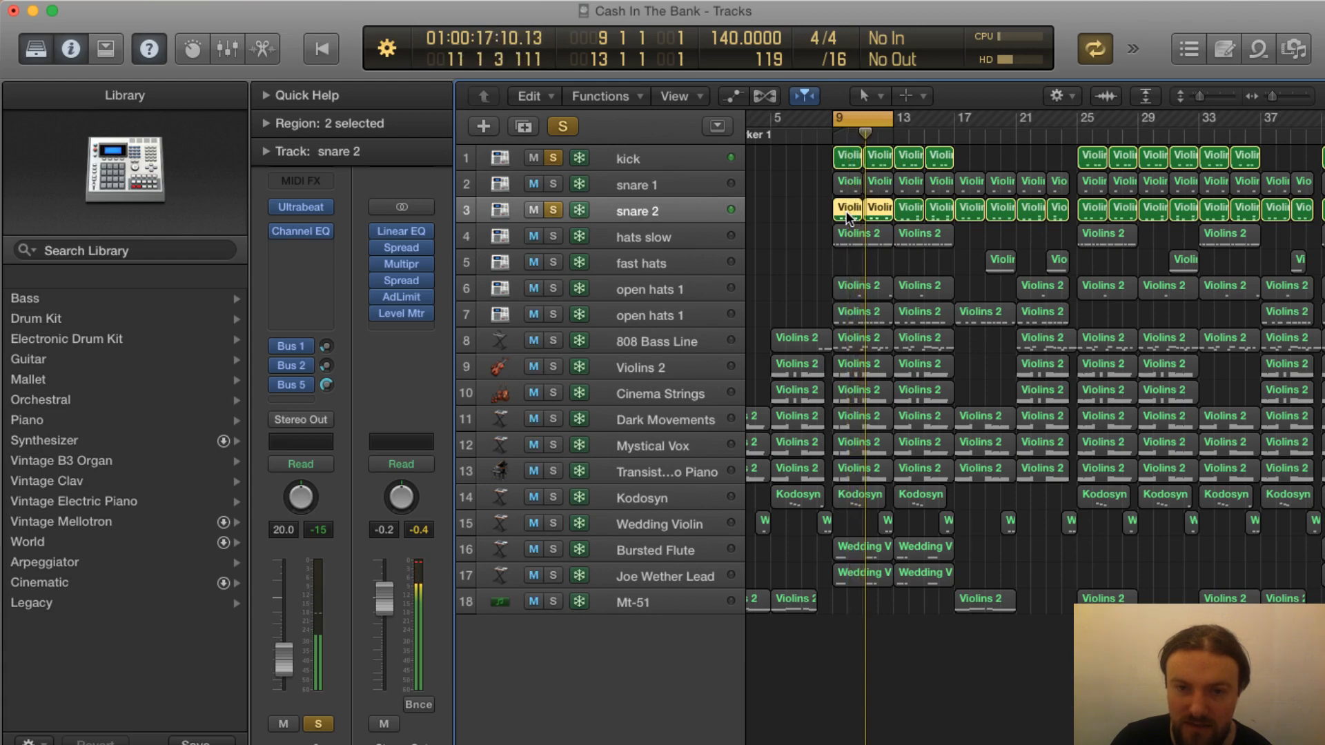
Open the snare 2 region at bar 9 in the Piano Roll and examine its notes through bar 12 while playing it
double_click(848, 209)
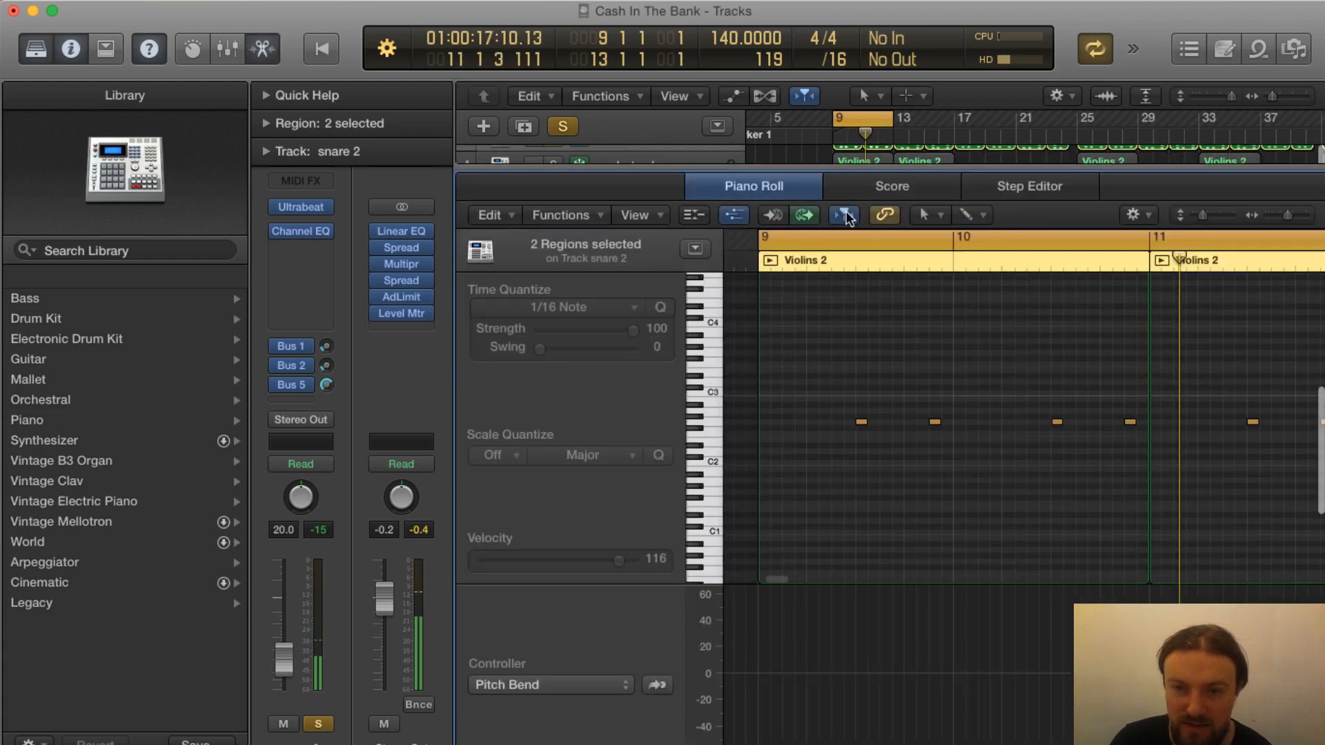
double_click(833, 132)
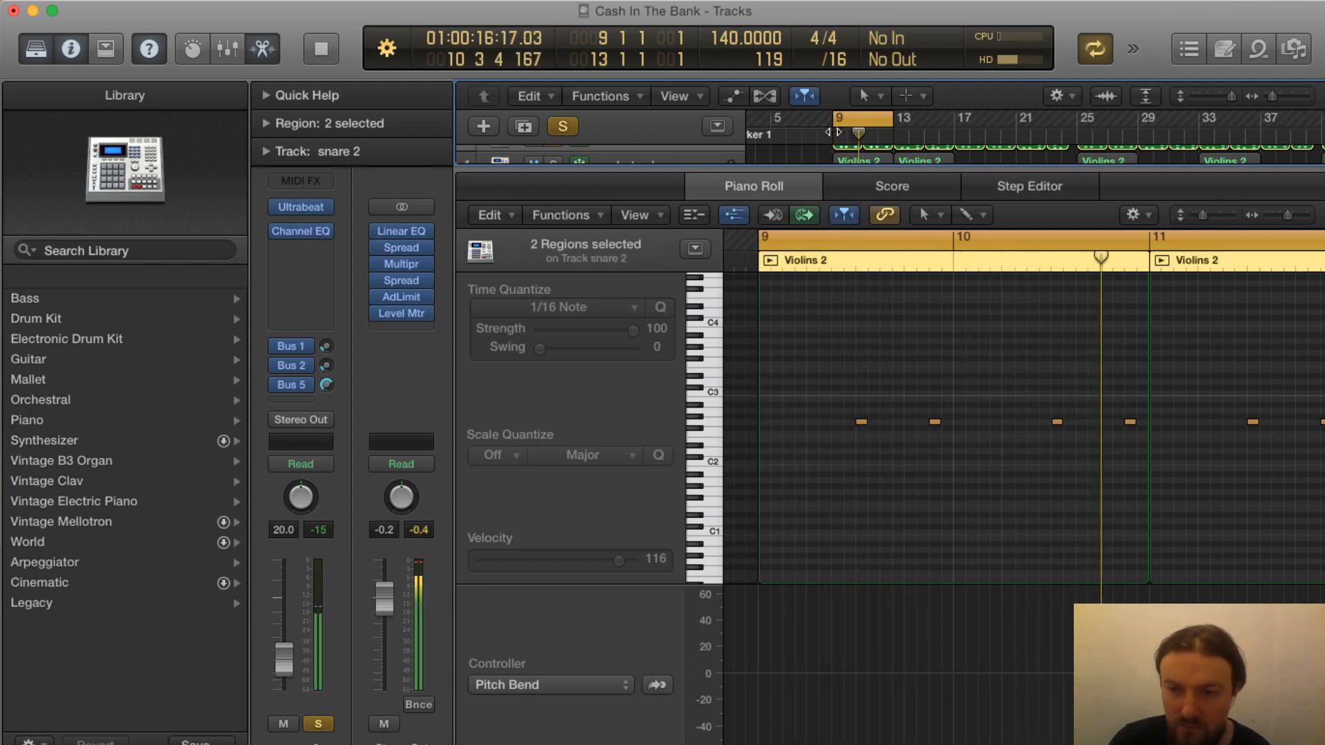
scroll(1029, 361, right, 10)
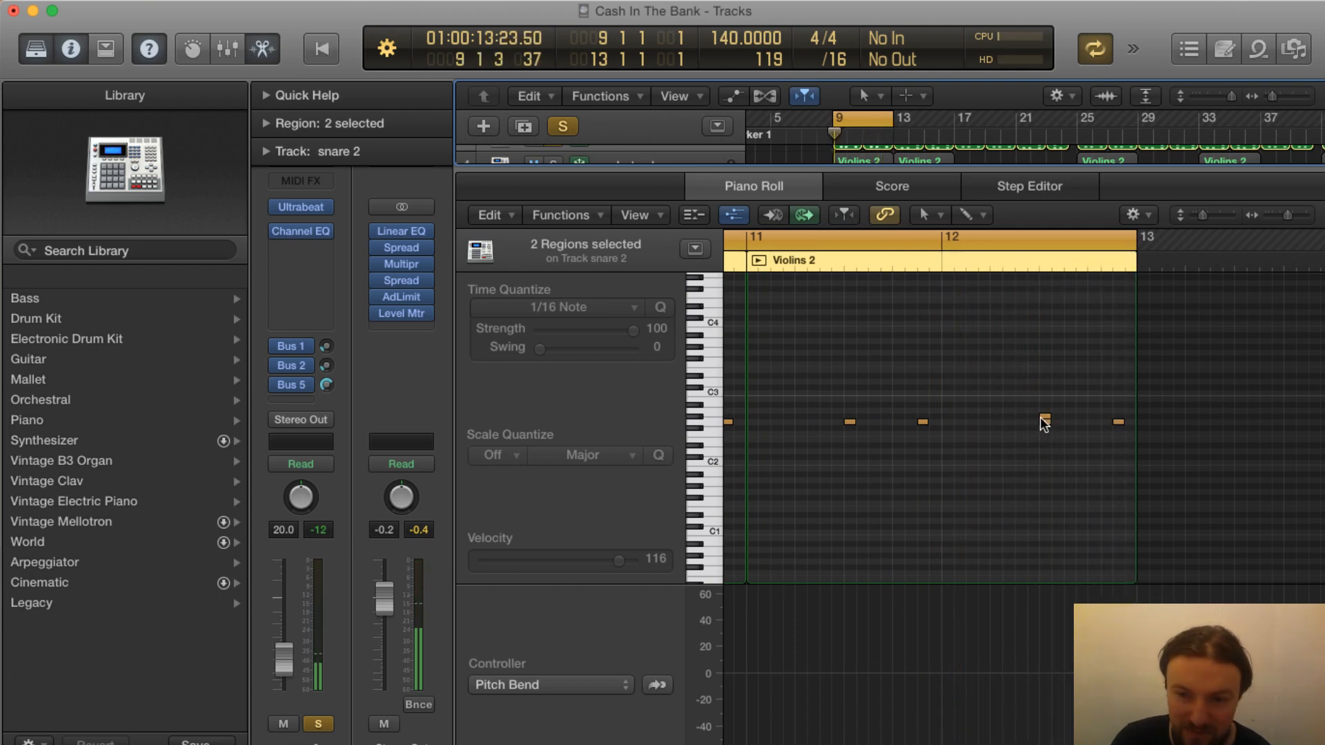
mouse_move(1042, 418)
Close the Piano Roll and solo snare 1 again together with kick and snare 2
key(x)
key(x)
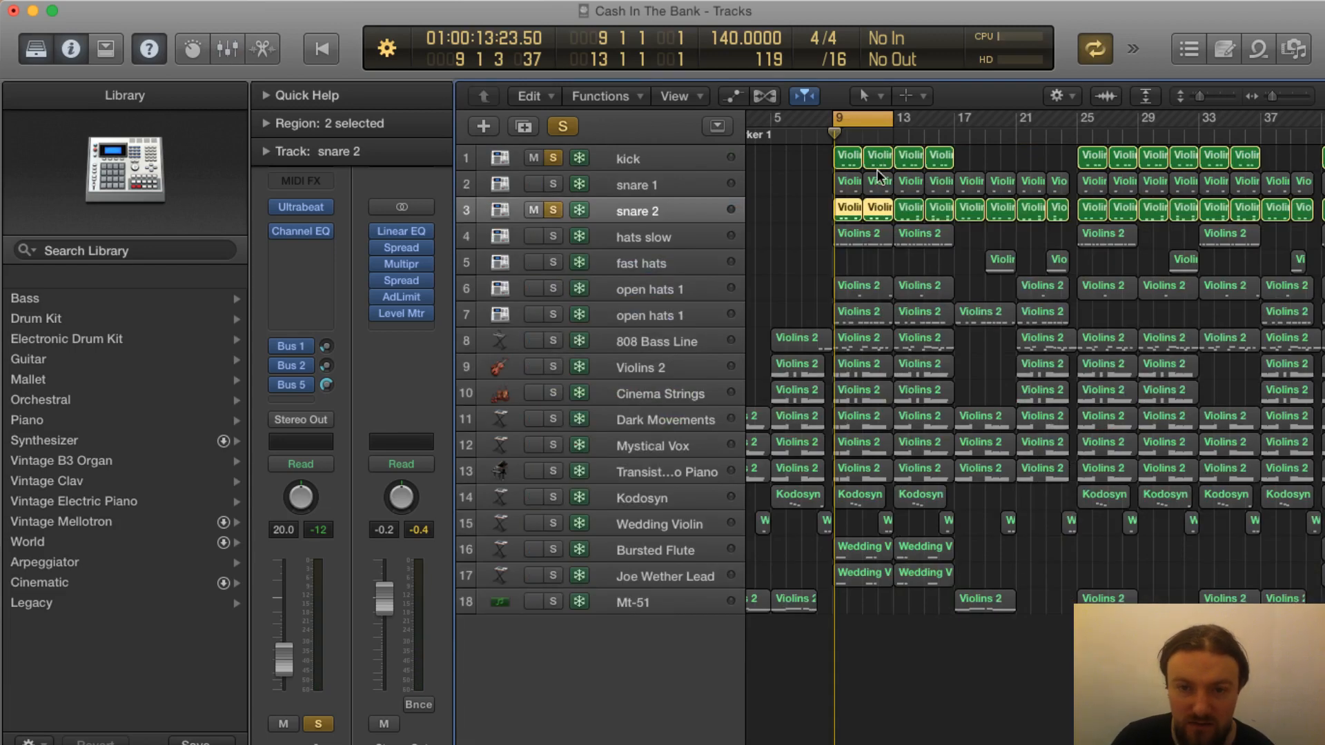
click(552, 184)
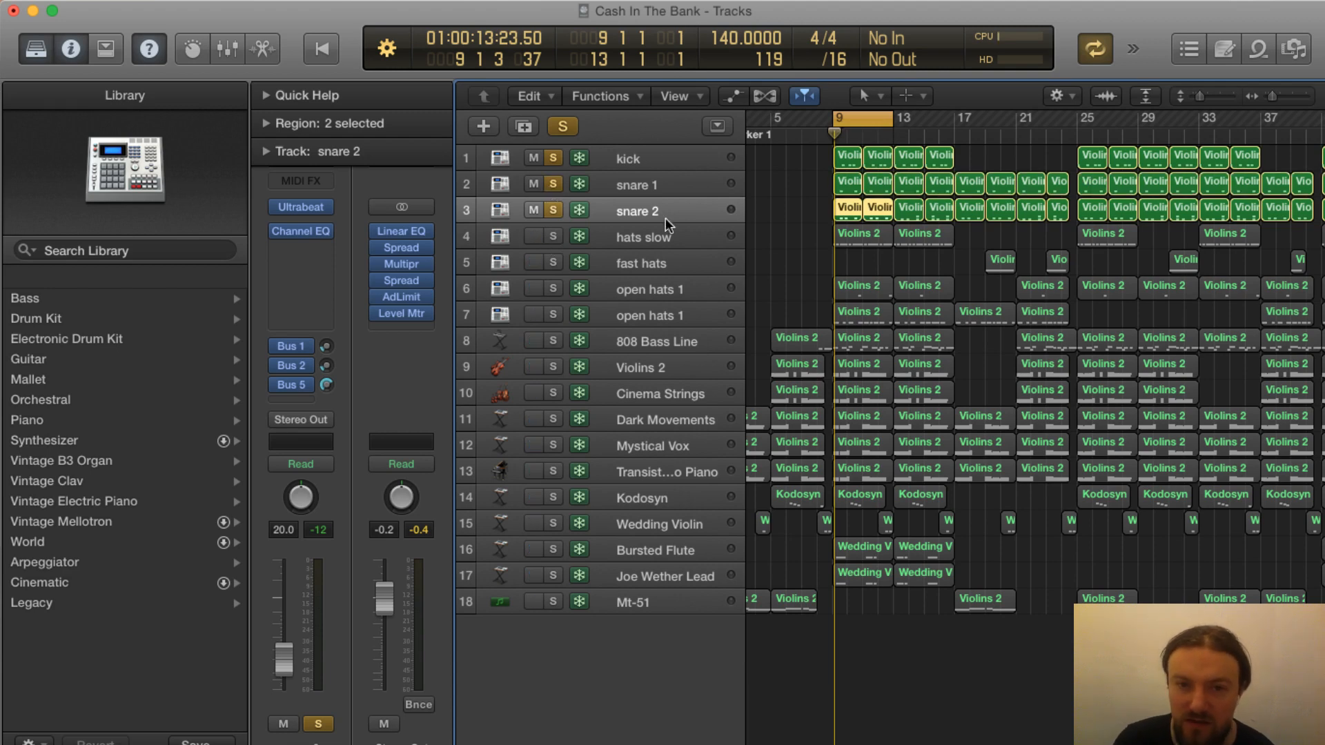
Bypass the Bus 1, Bus 2 and Bus 5 sends on snare 1 and snare 2, and play the loop dry
click(642, 187)
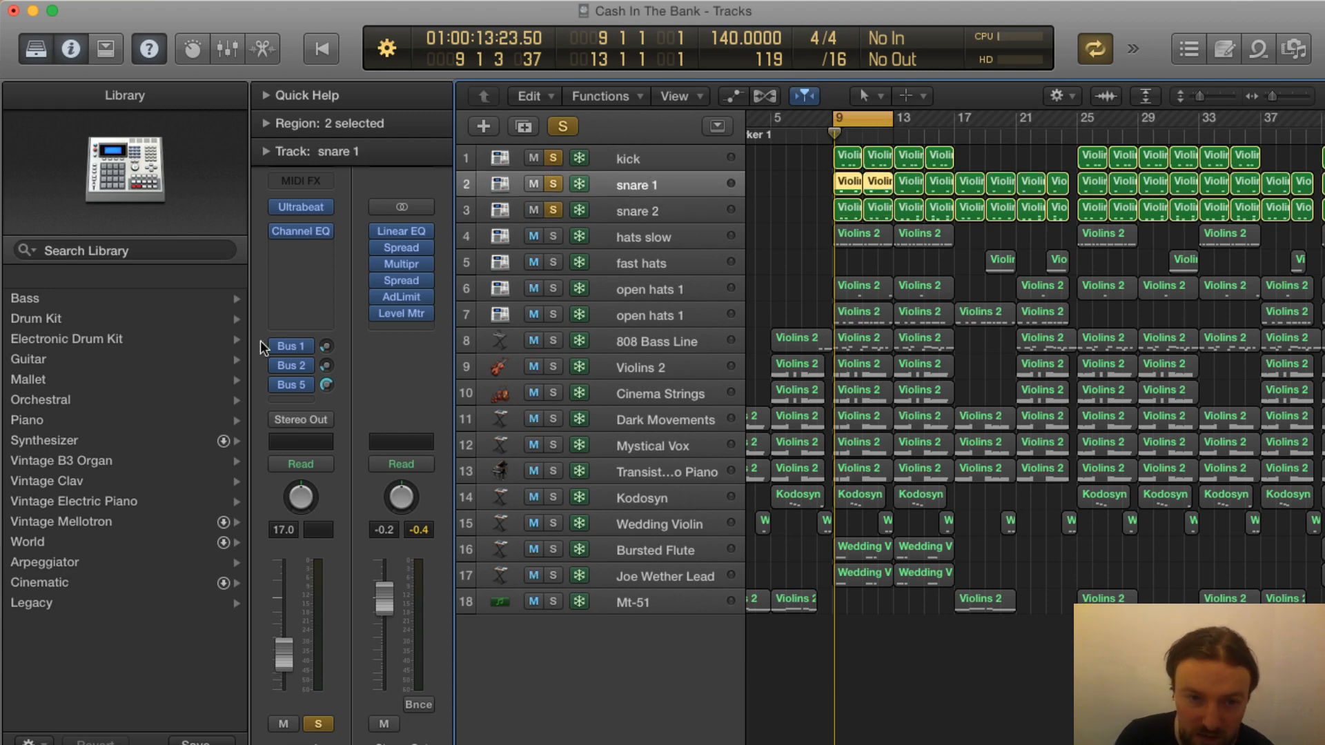
mouse_move(294, 369)
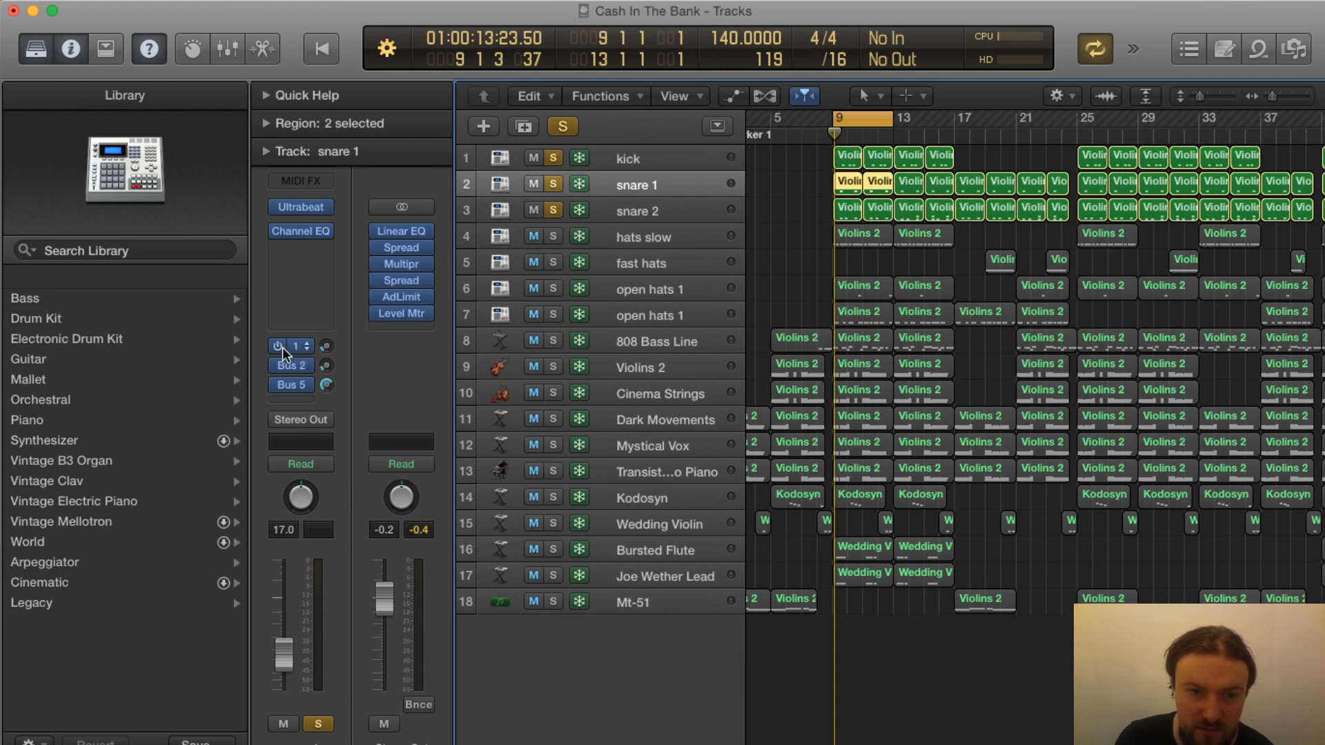
mouse_move(279, 391)
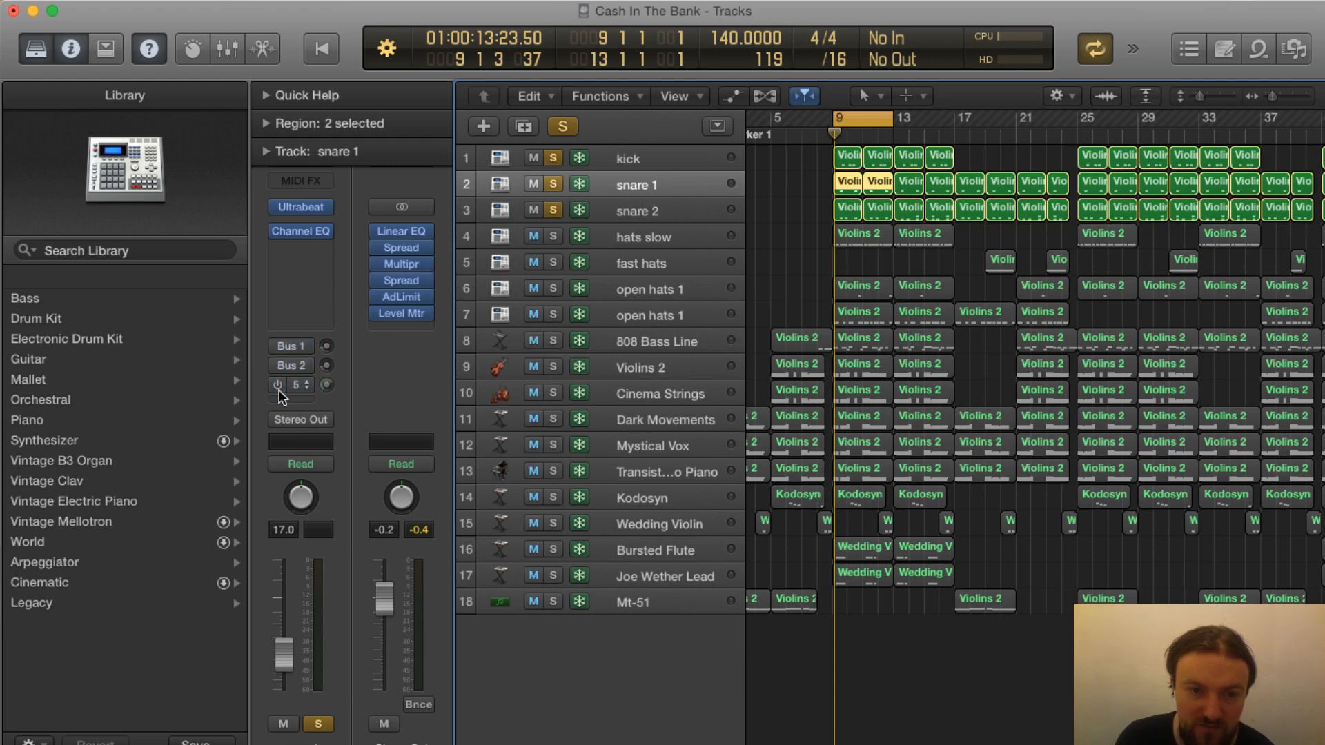
click(649, 213)
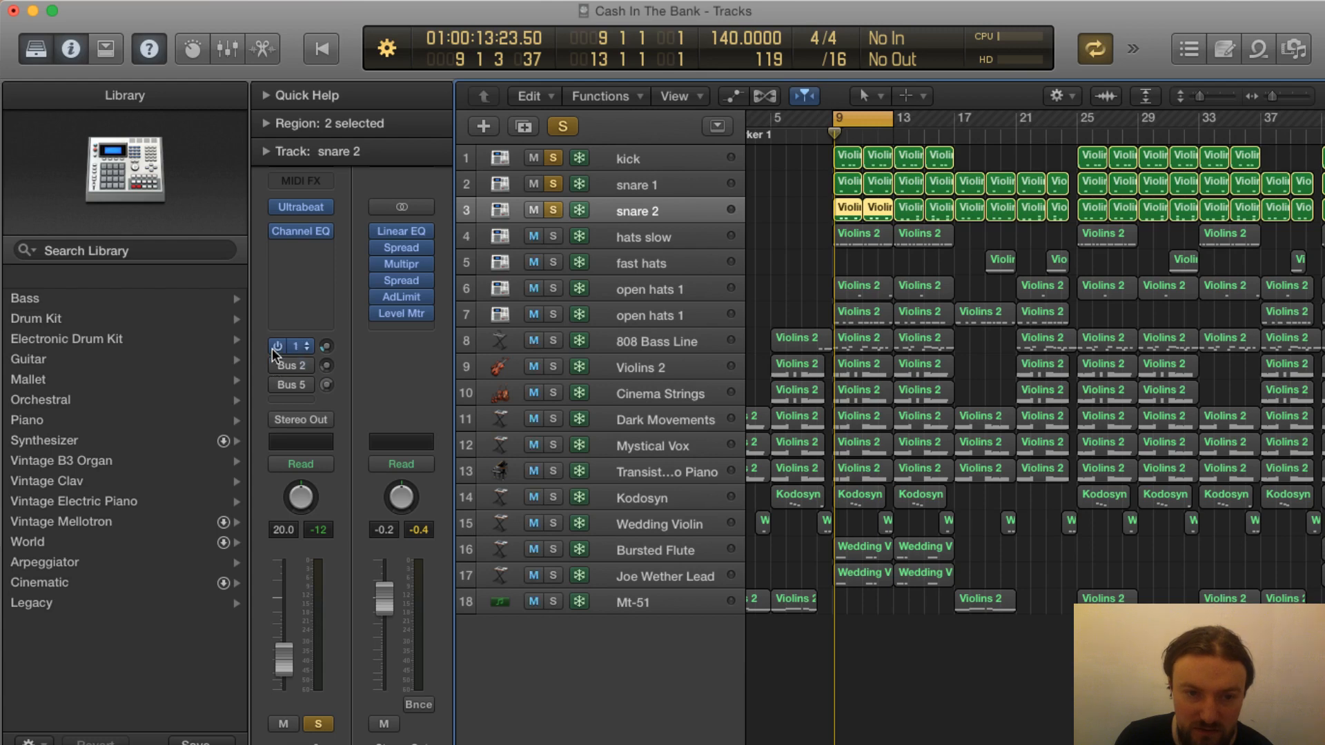
click(833, 138)
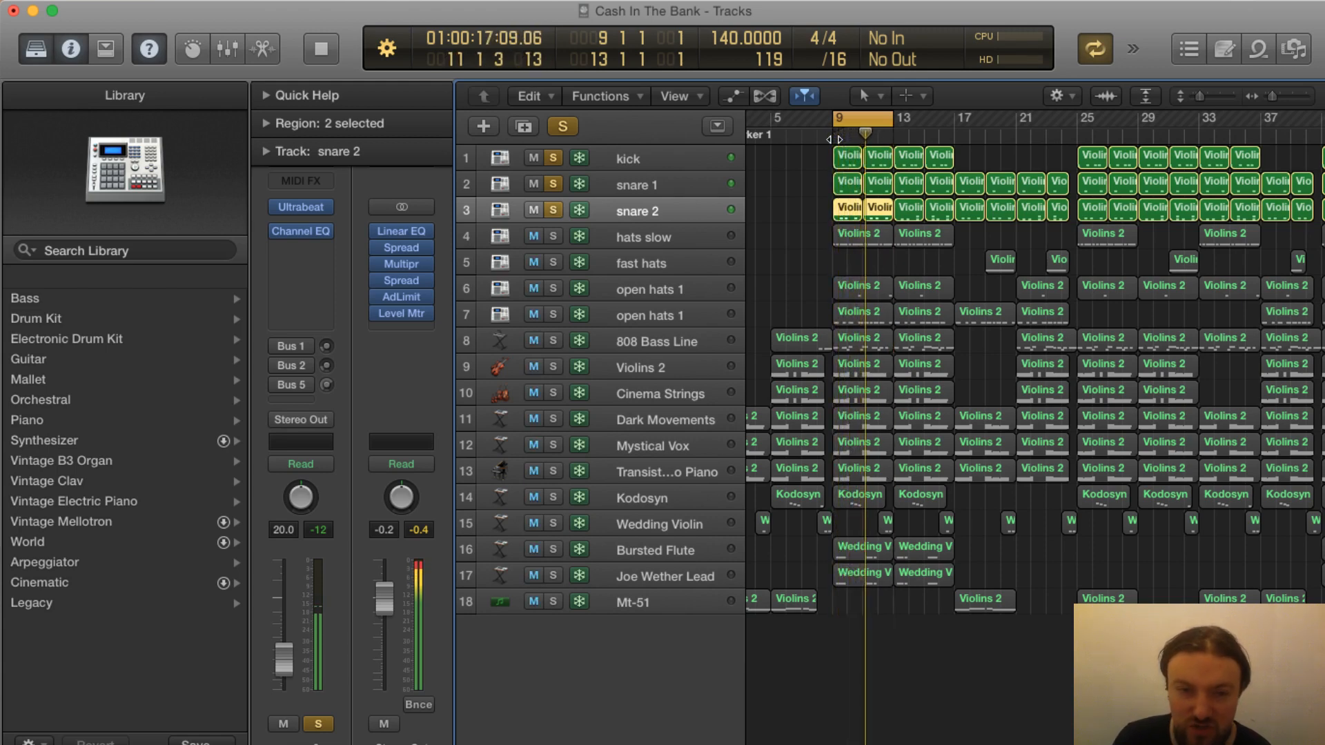
key(space)
Re-enable the Bus 1, Bus 2 and Bus 5 sends on both snare tracks and play the loop with the effects
click(279, 385)
click(277, 364)
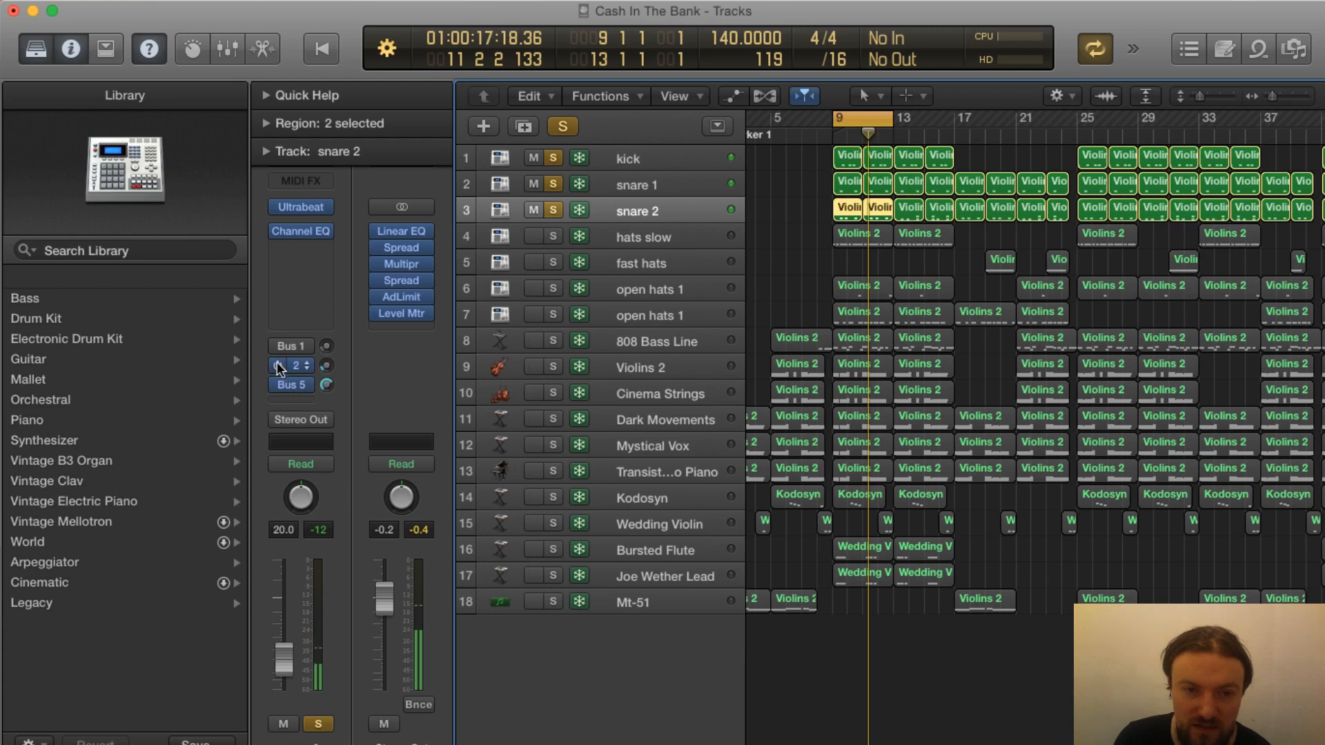
click(617, 187)
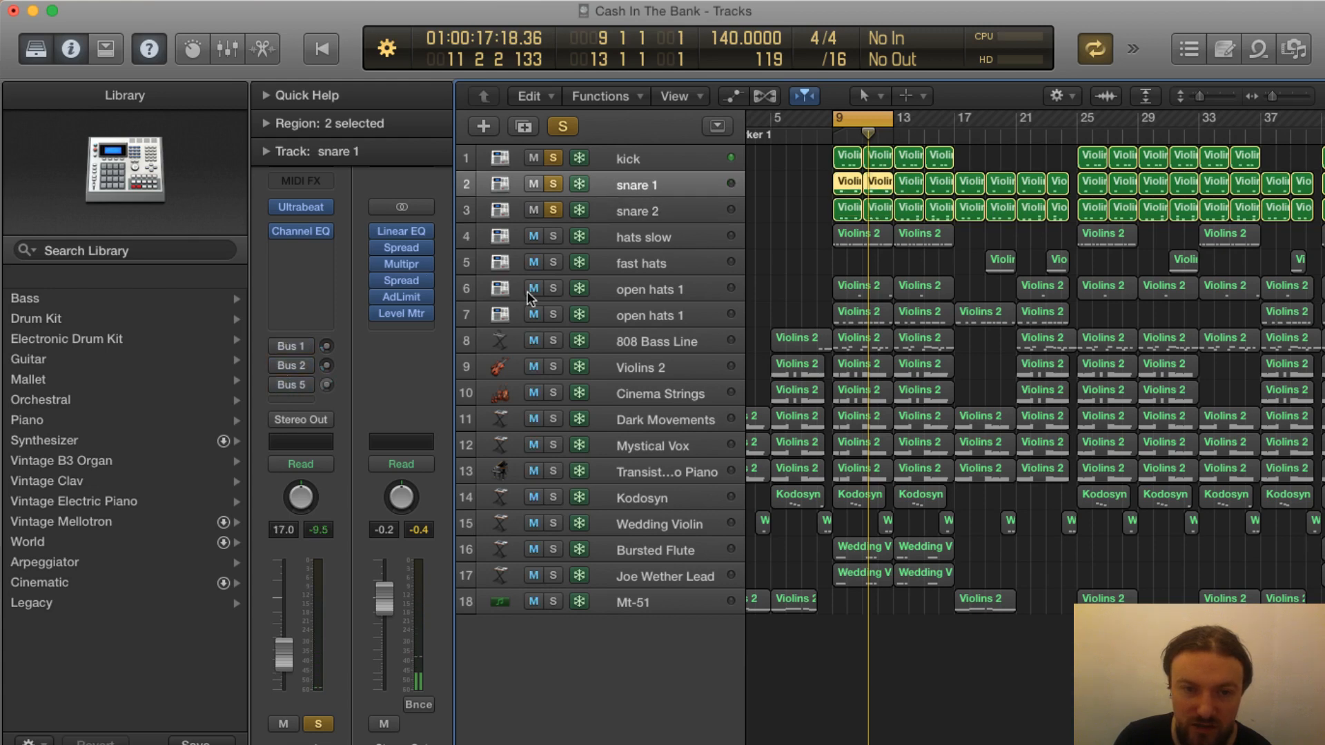
click(276, 347)
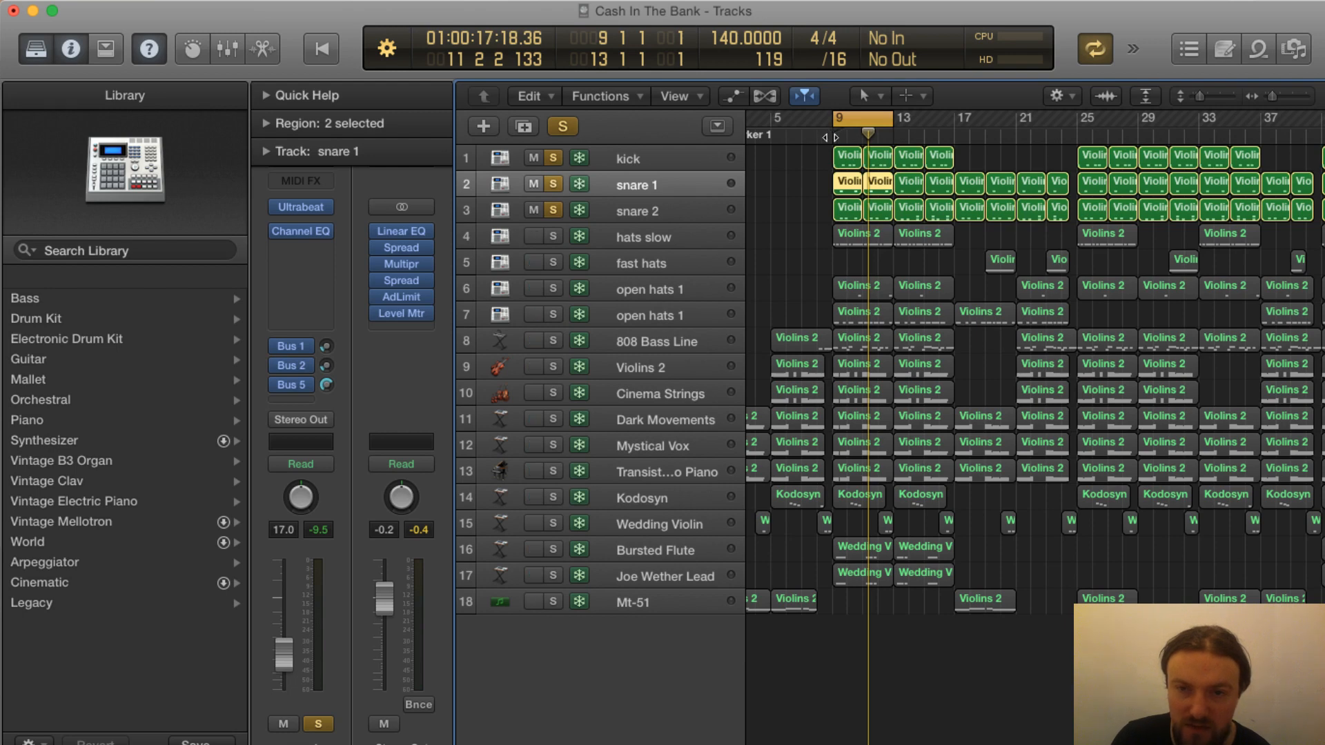
key(space)
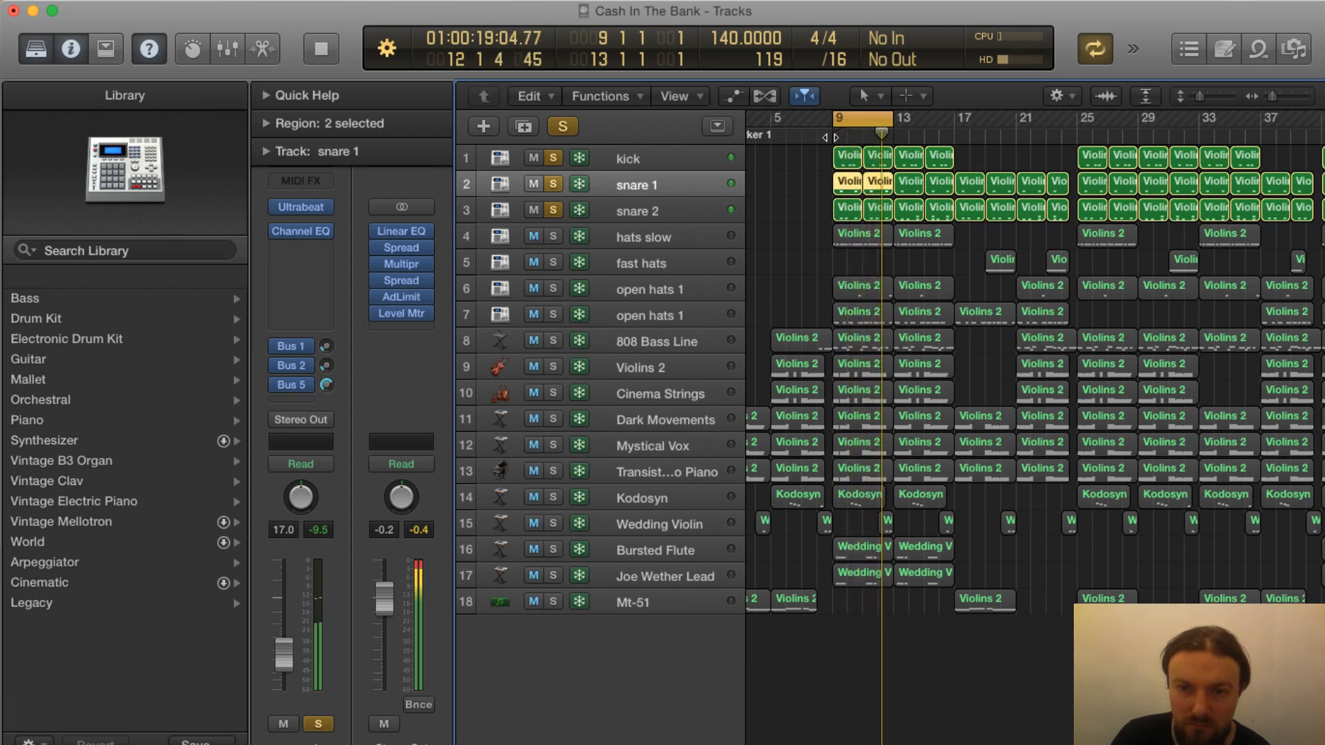
key(space)
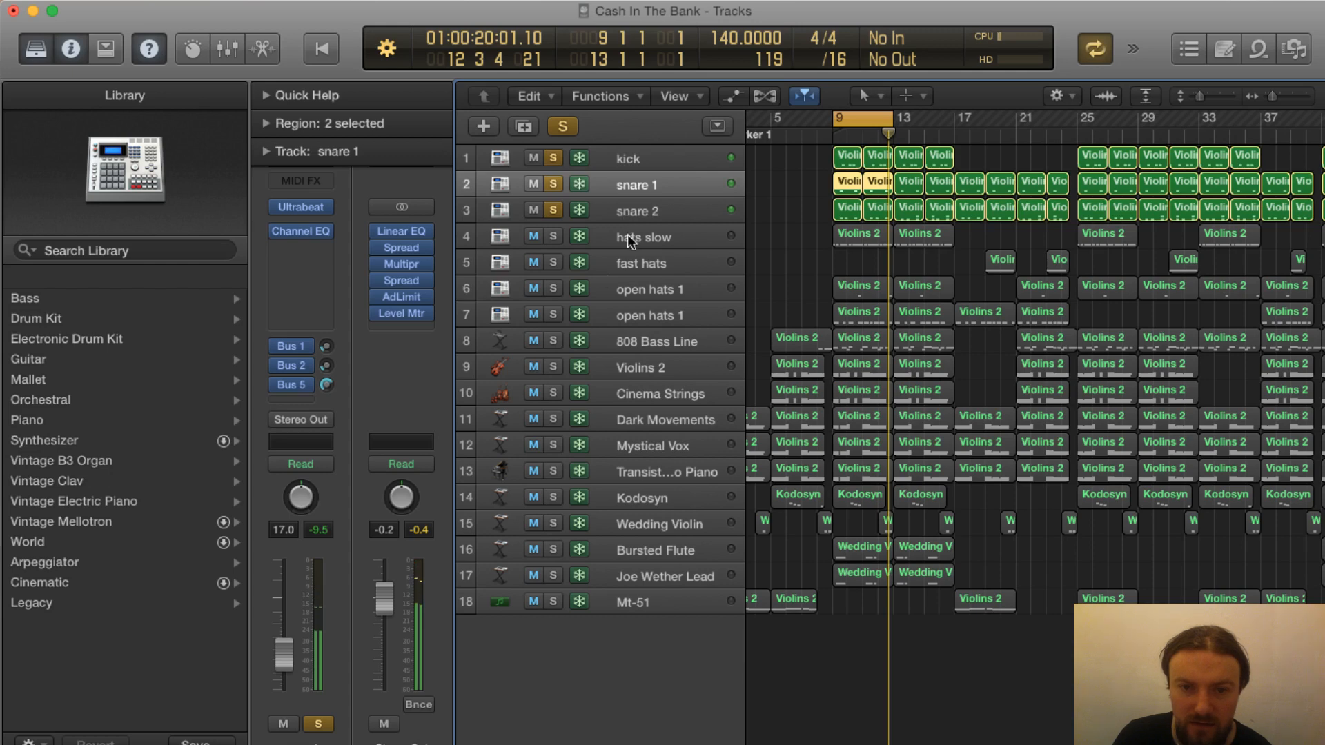
Solo the hats slow track with the kick and snares and play the loop
click(630, 239)
click(553, 236)
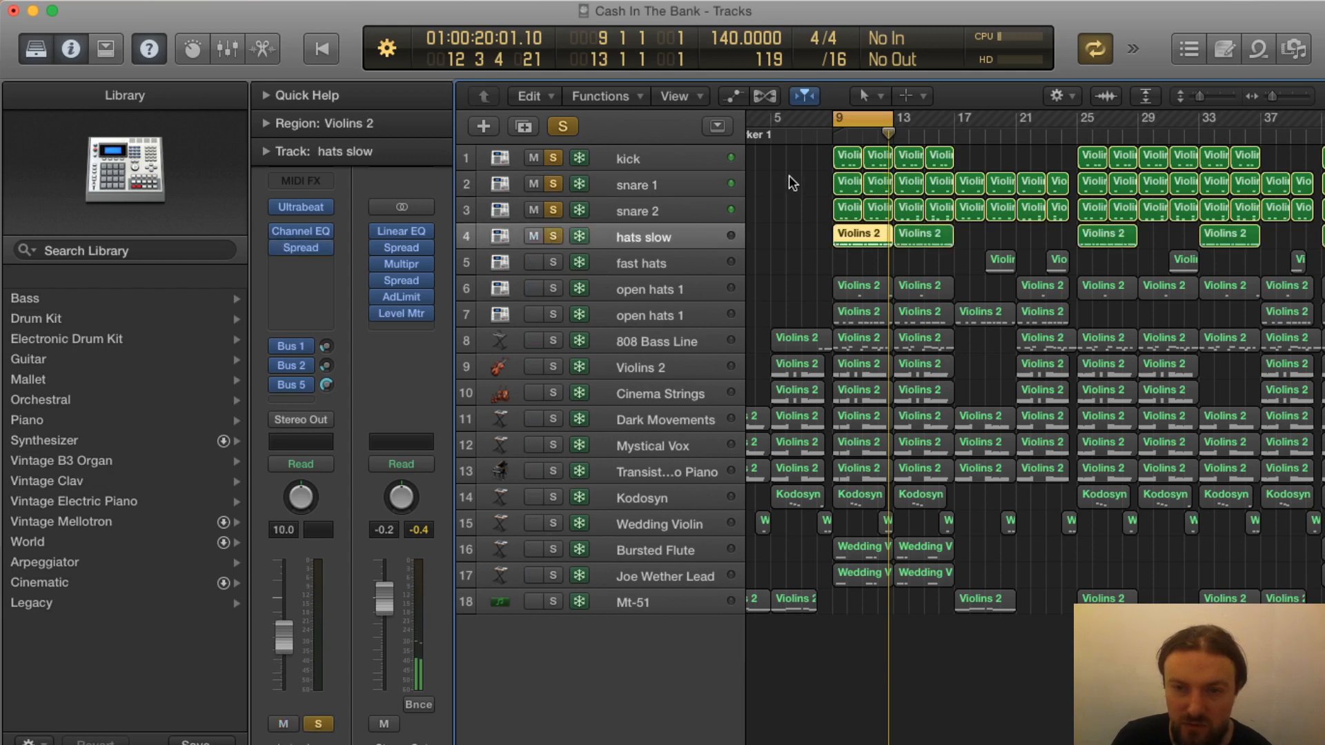
key(space)
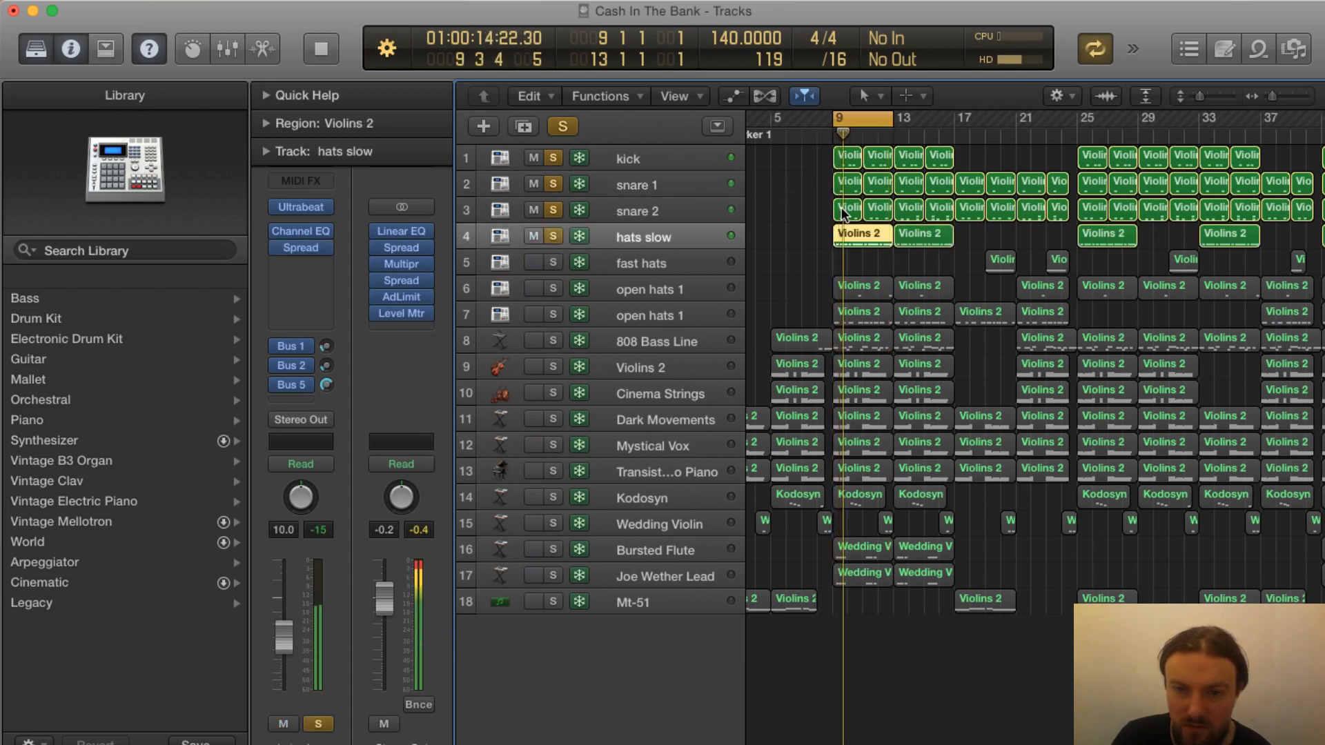
key(space)
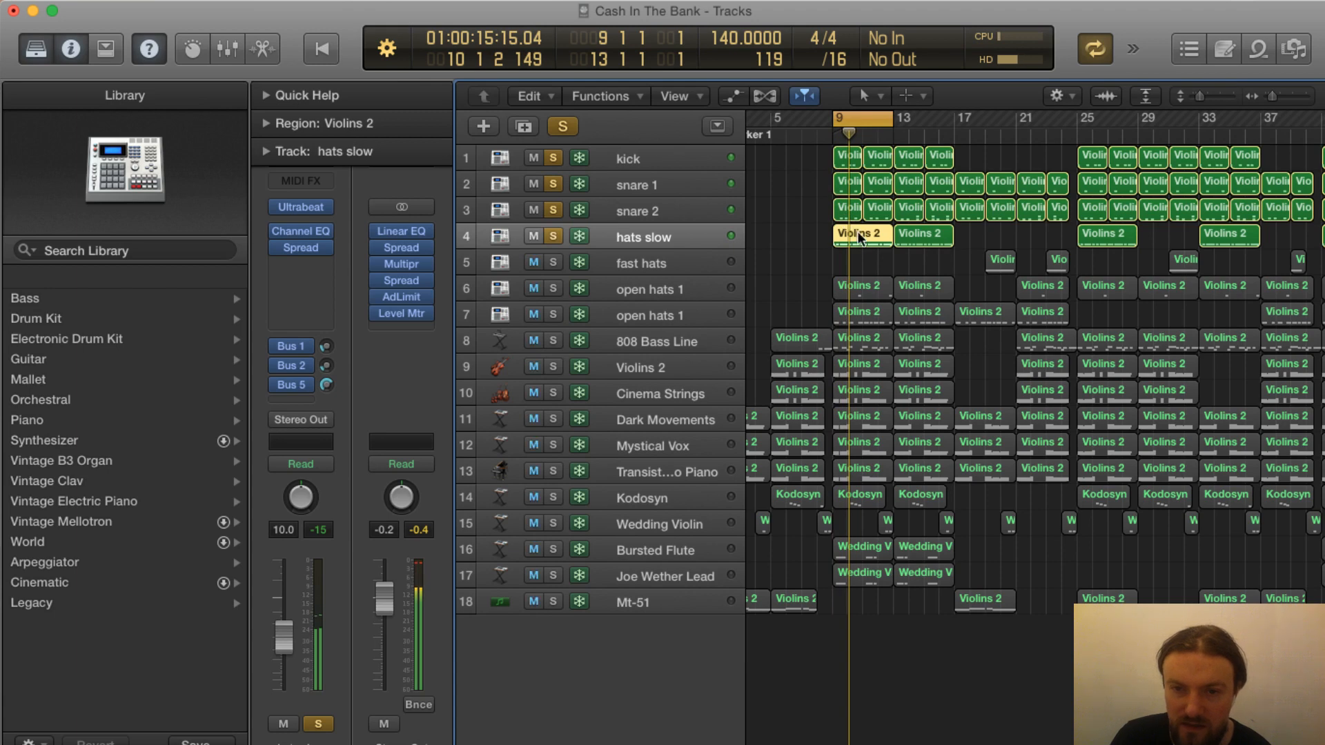
Open the hats slow region at bar 9 in the Piano Roll and examine its hi-hat pattern across bars 9 to 12
double_click(857, 233)
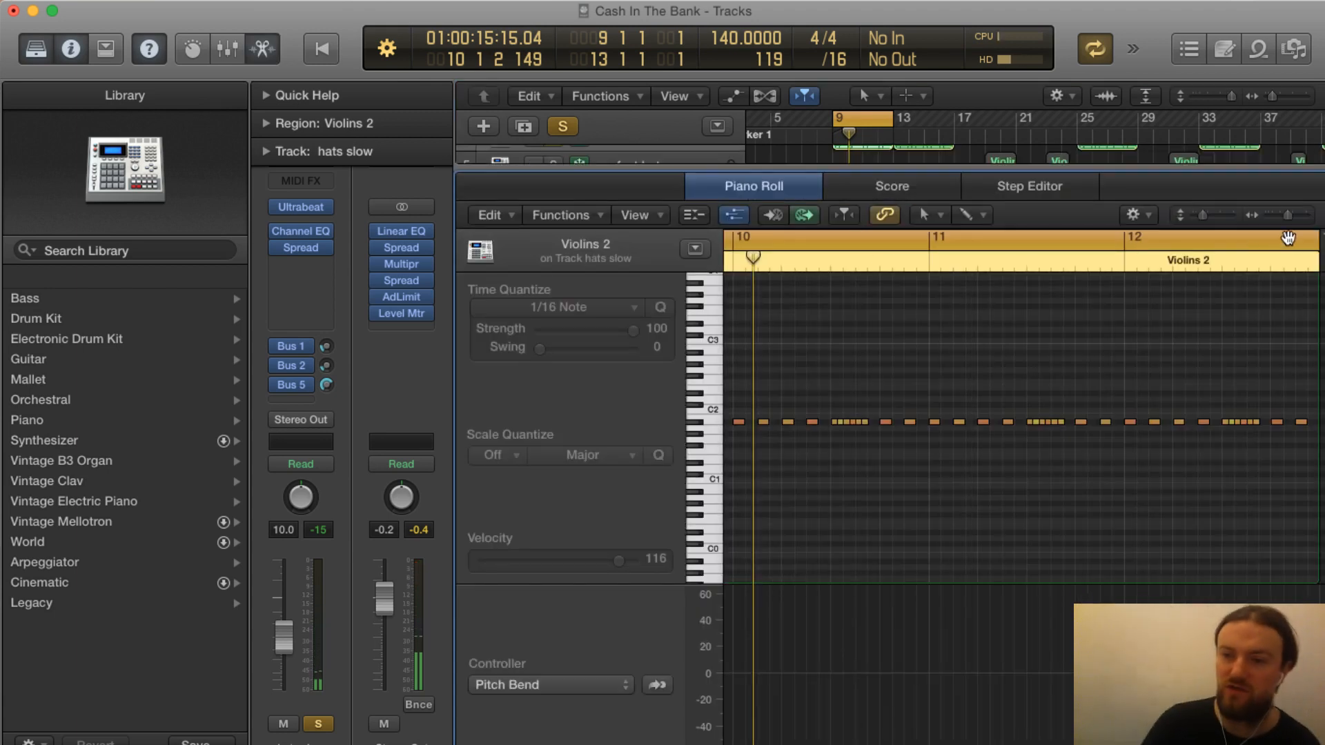
drag(1204, 218, 1212, 217)
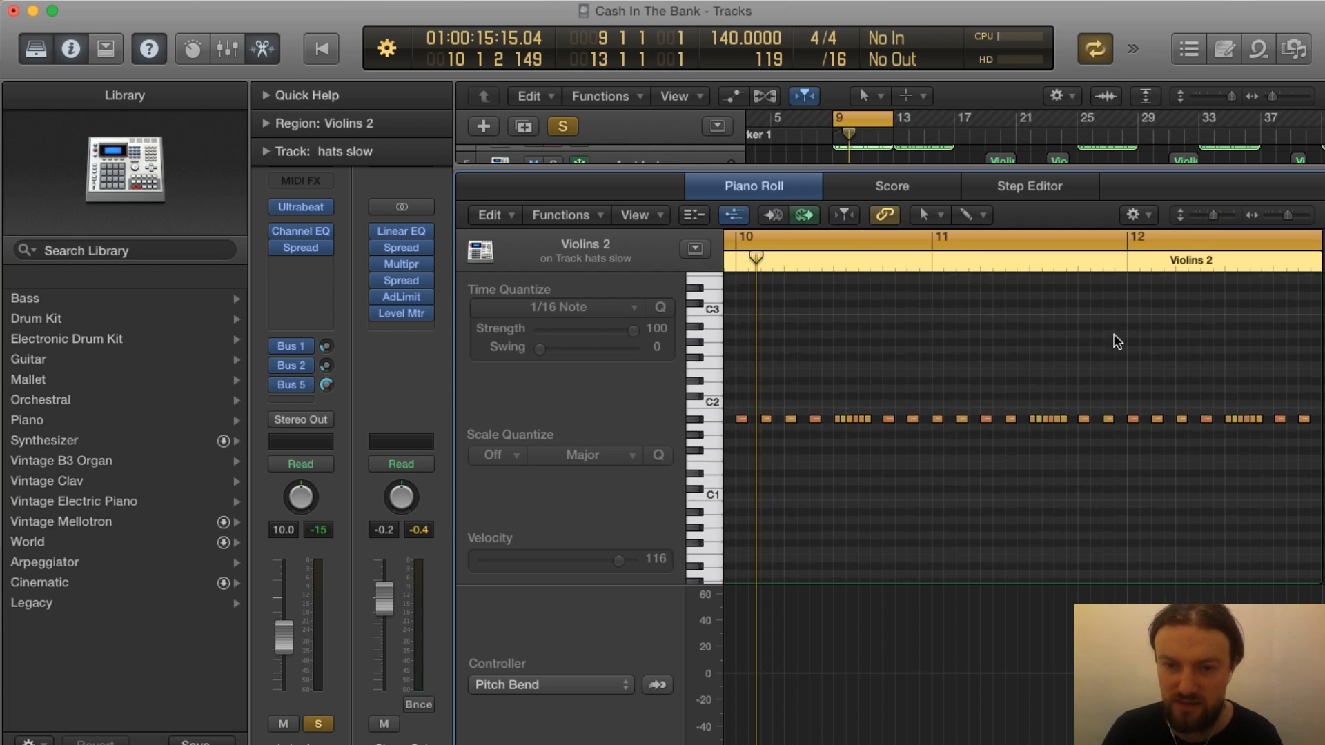
scroll(1062, 415, left, 5)
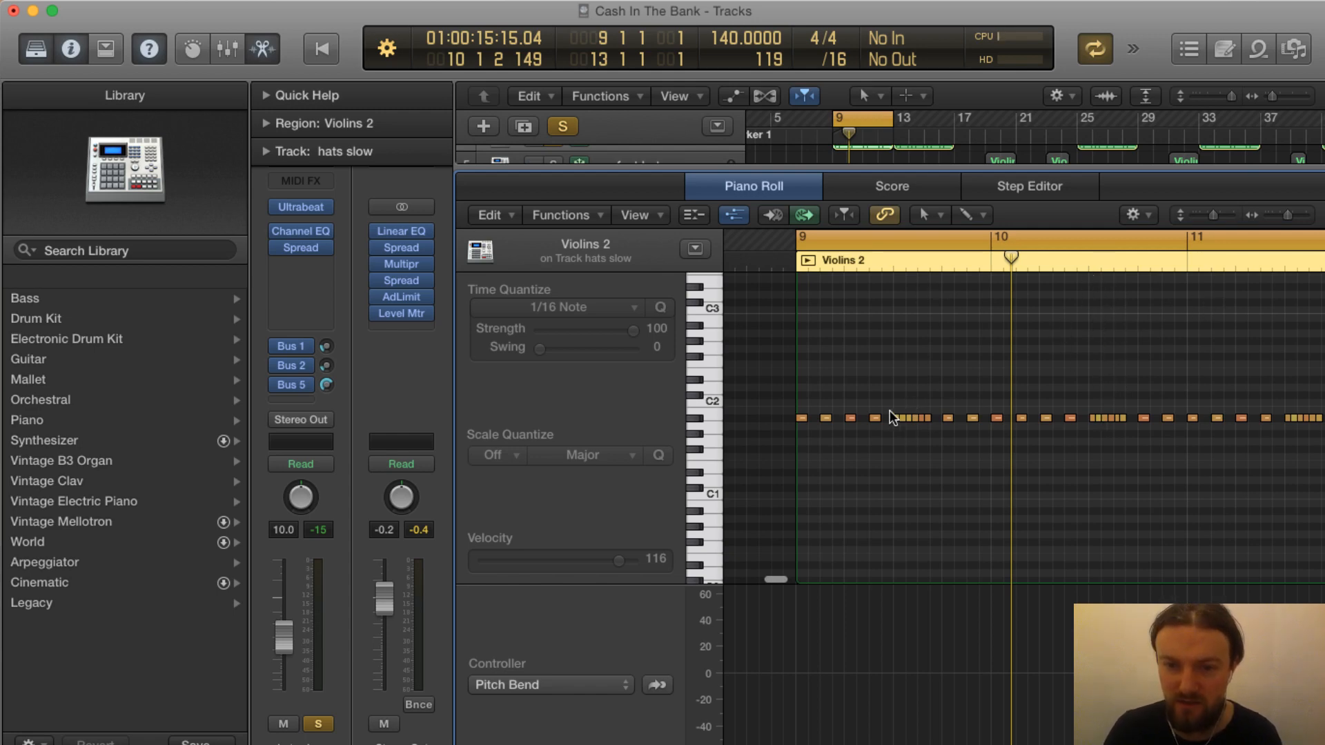
scroll(899, 370, right, 5)
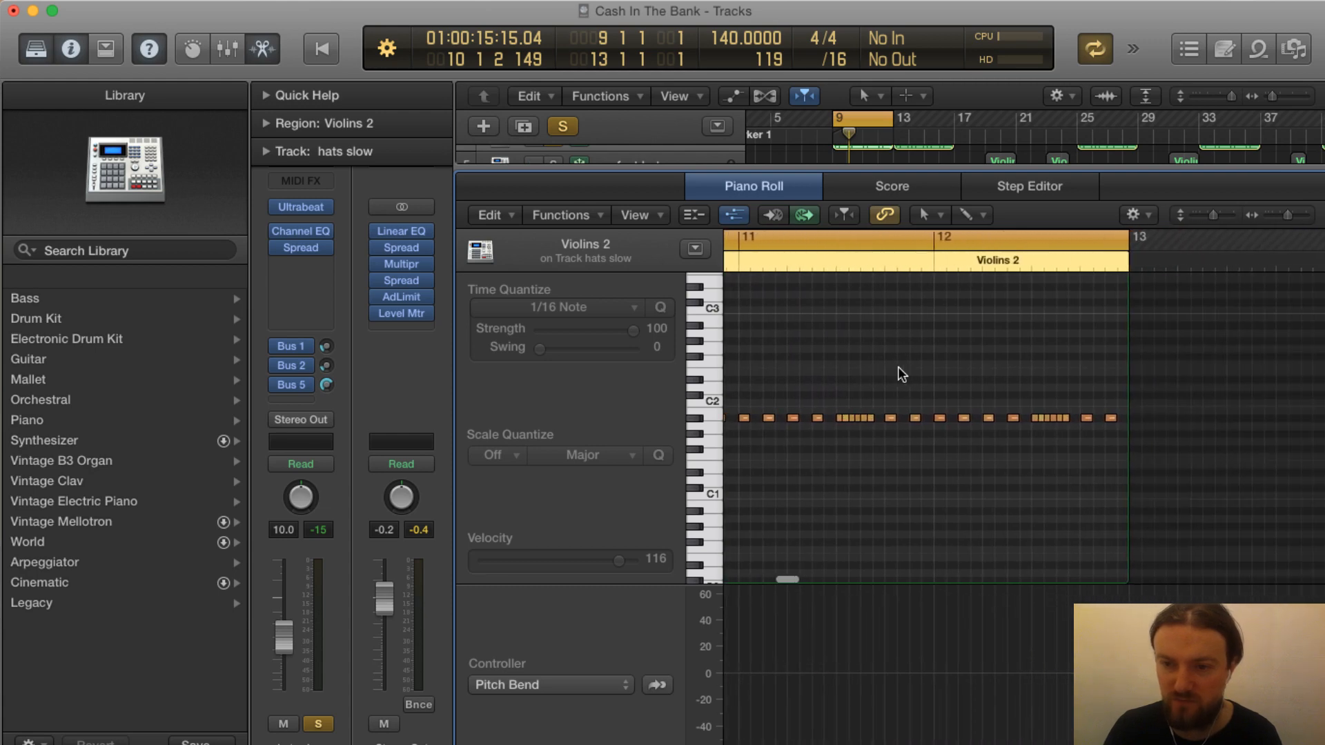
scroll(897, 366, left, 5)
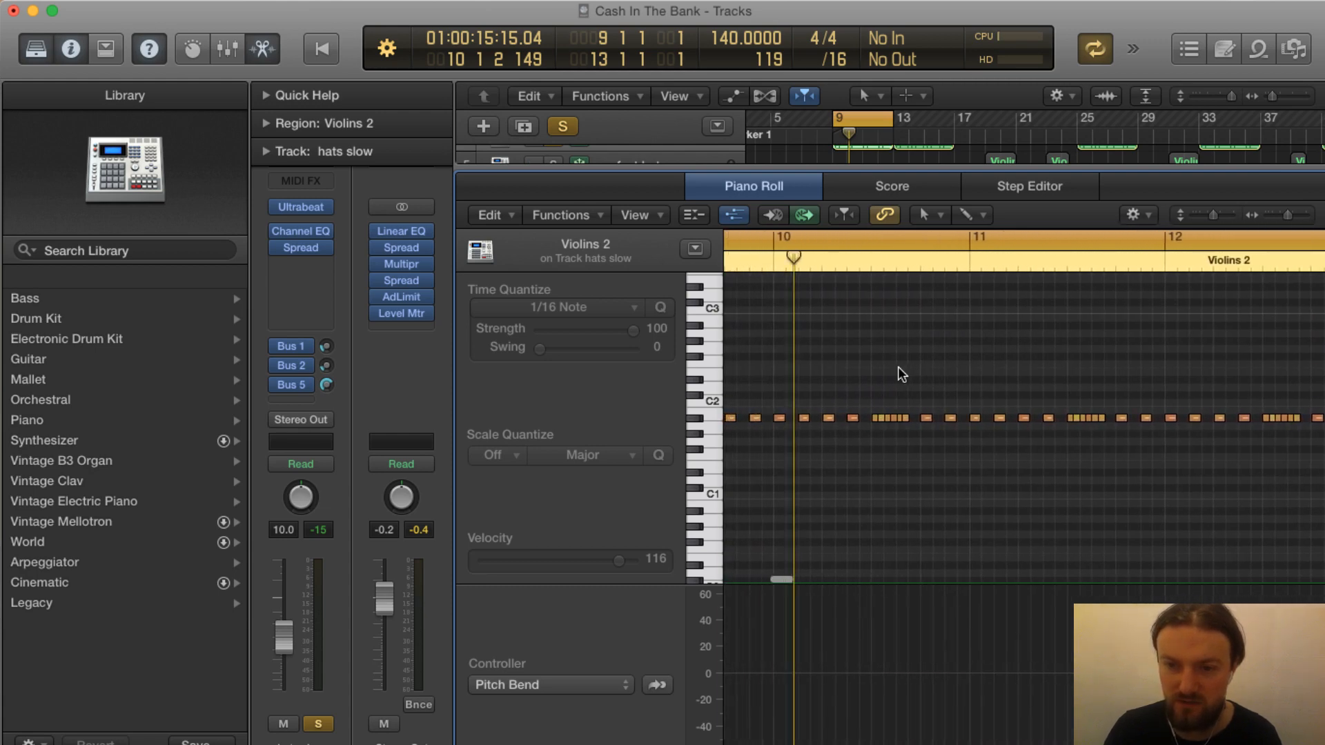
Play the loop and follow the hats slow region's note pattern across bars 9 to 12 in the Piano Roll
scroll(897, 366, left, 3)
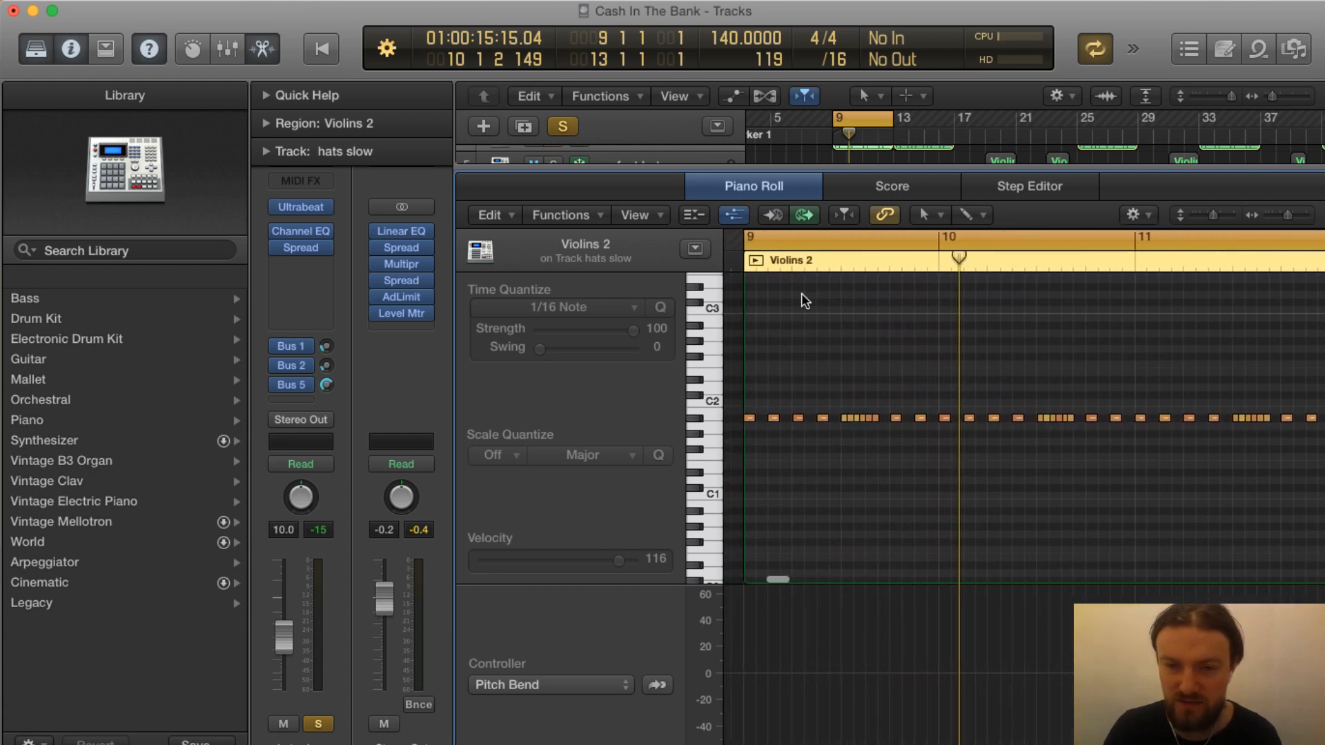
key(space)
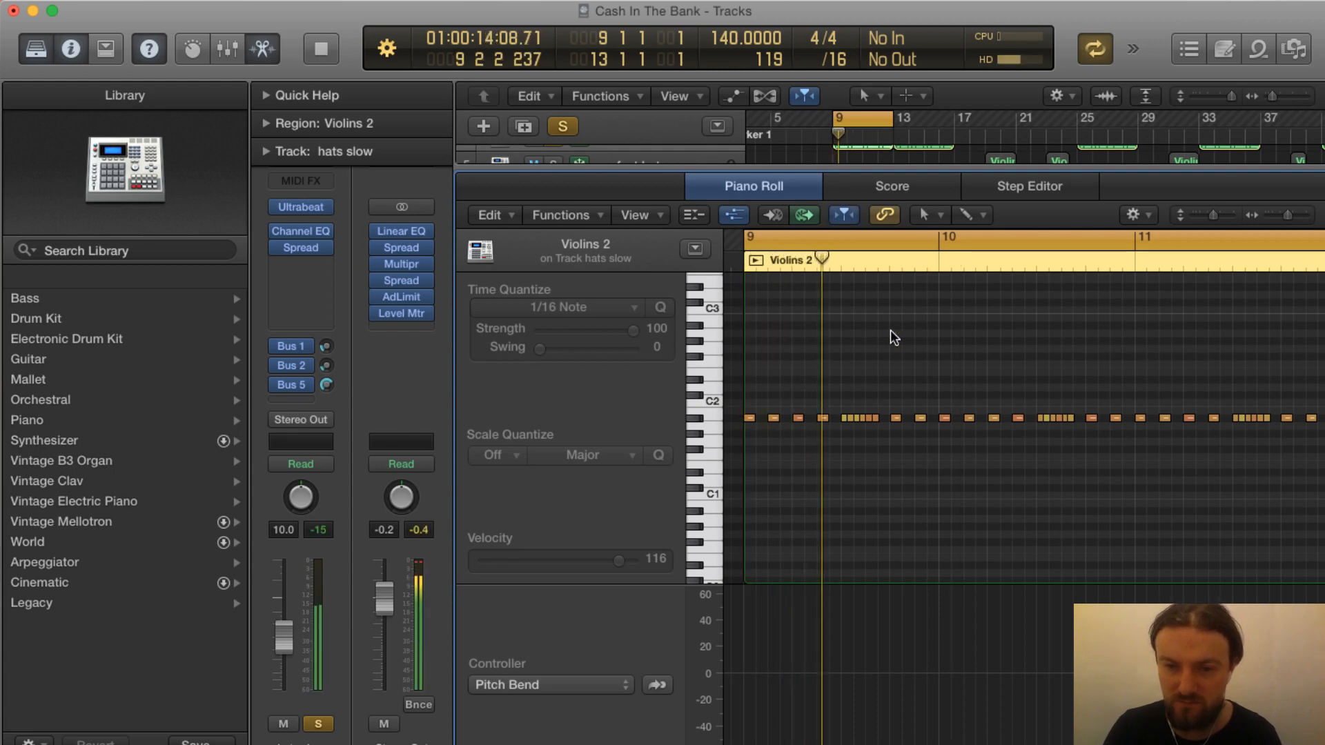
scroll(890, 330, down, 1)
scroll(890, 330, up, 3)
scroll(890, 329, right, 3)
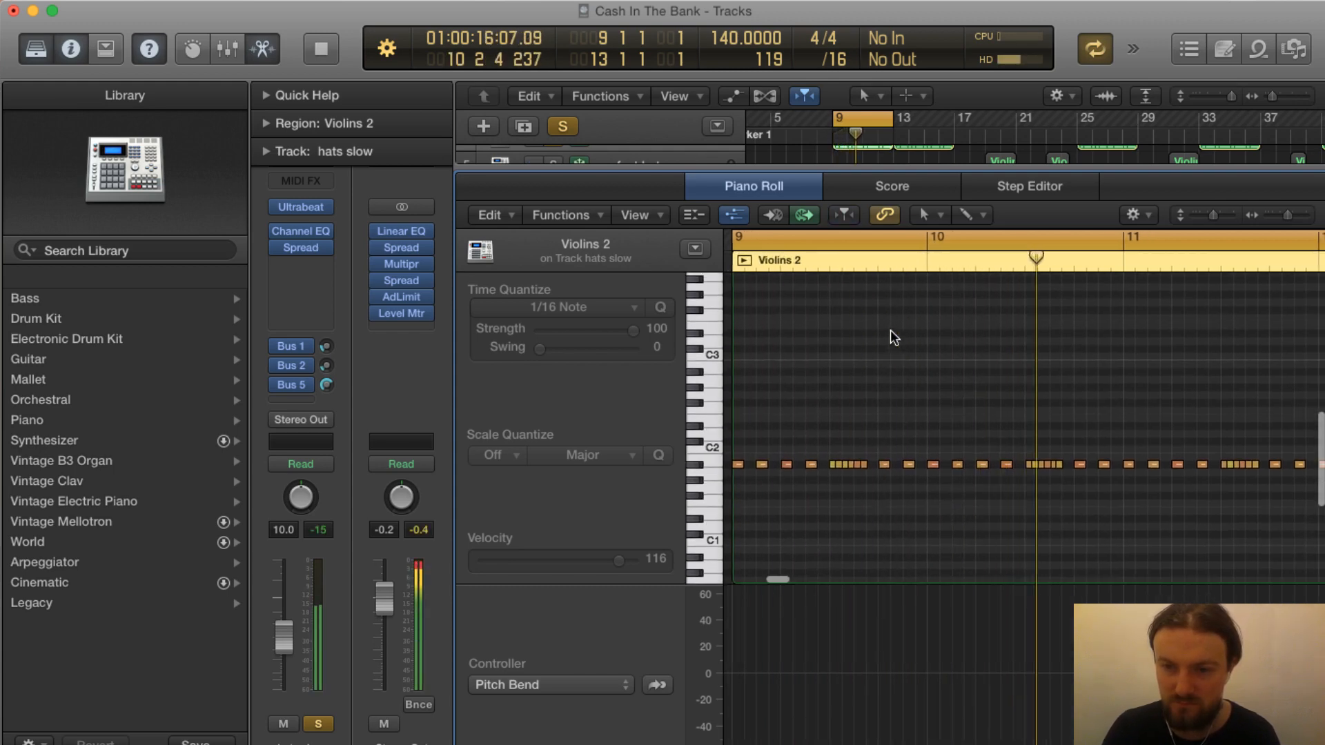
scroll(891, 330, right, 4)
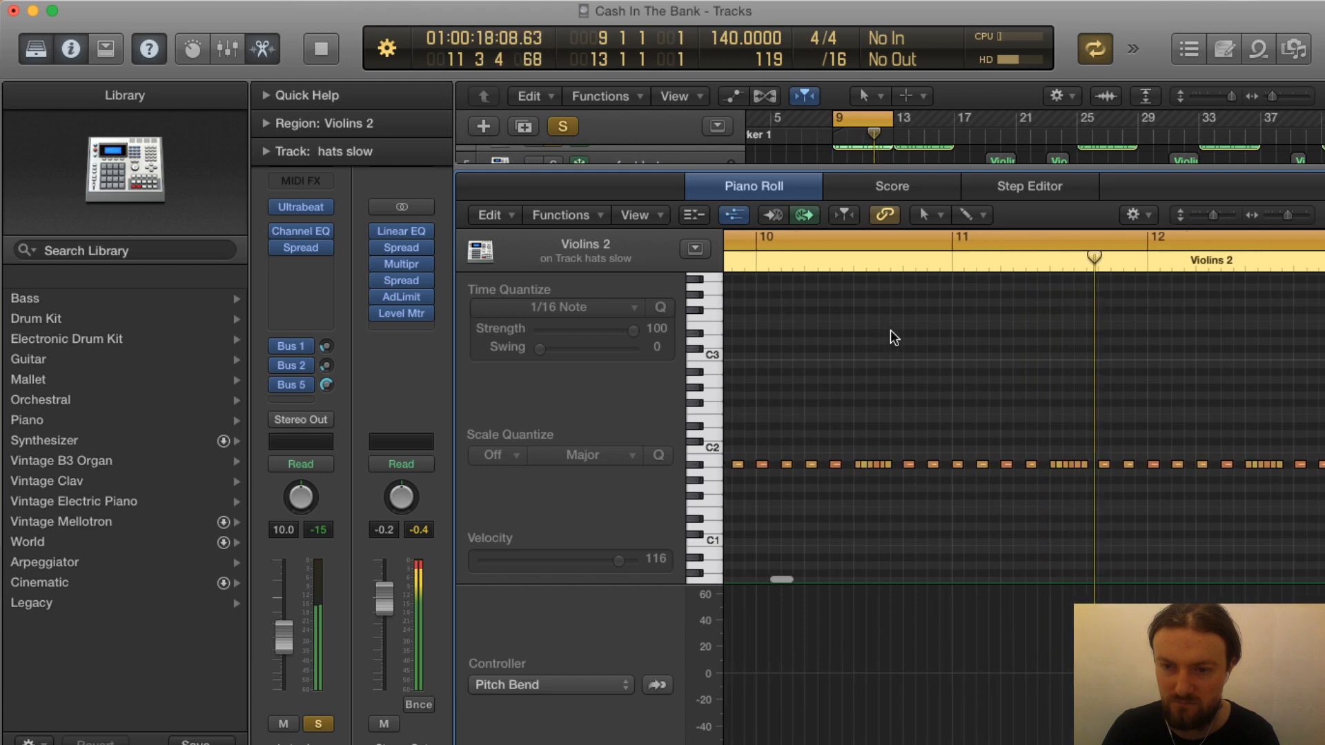
scroll(890, 330, right, 6)
scroll(890, 330, right, 4)
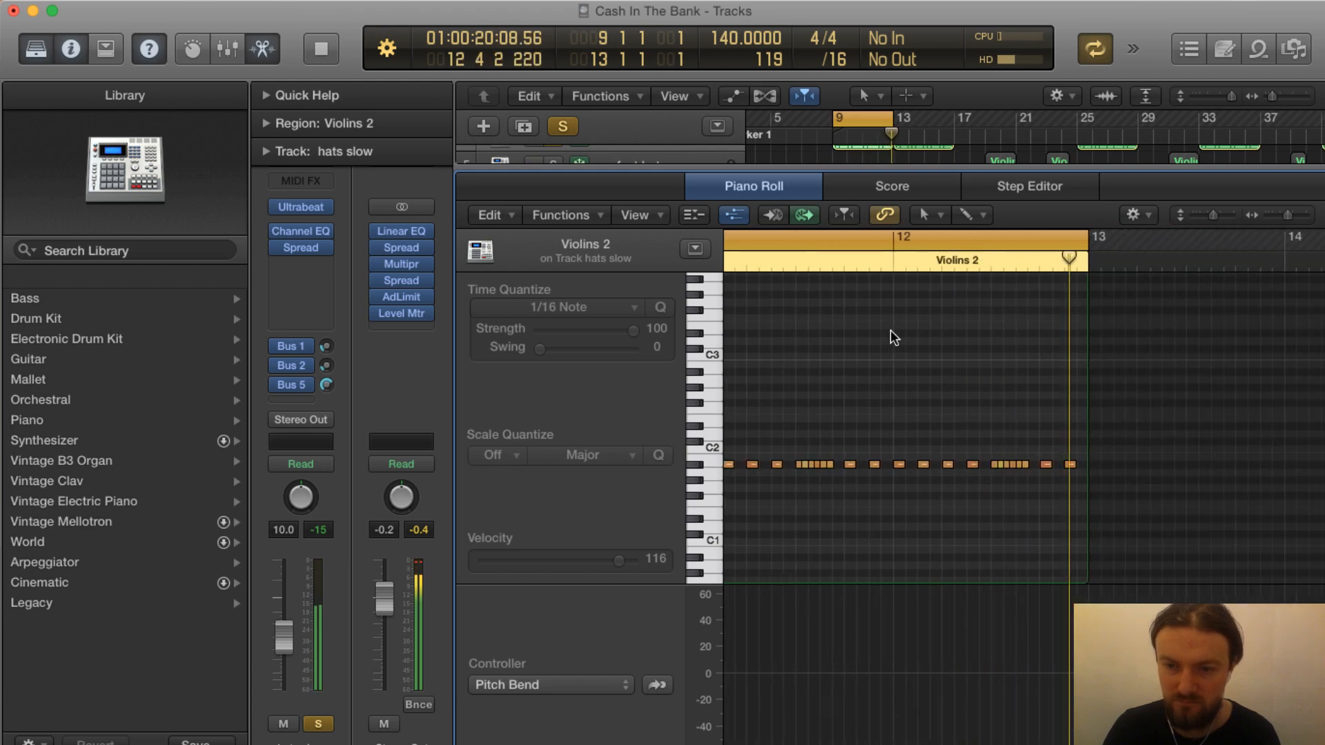
key(space)
Return to the full arrangement and play the loop to compare hats slow without and with its Bus 1, Bus 2 and Bus 5 sends
key(x)
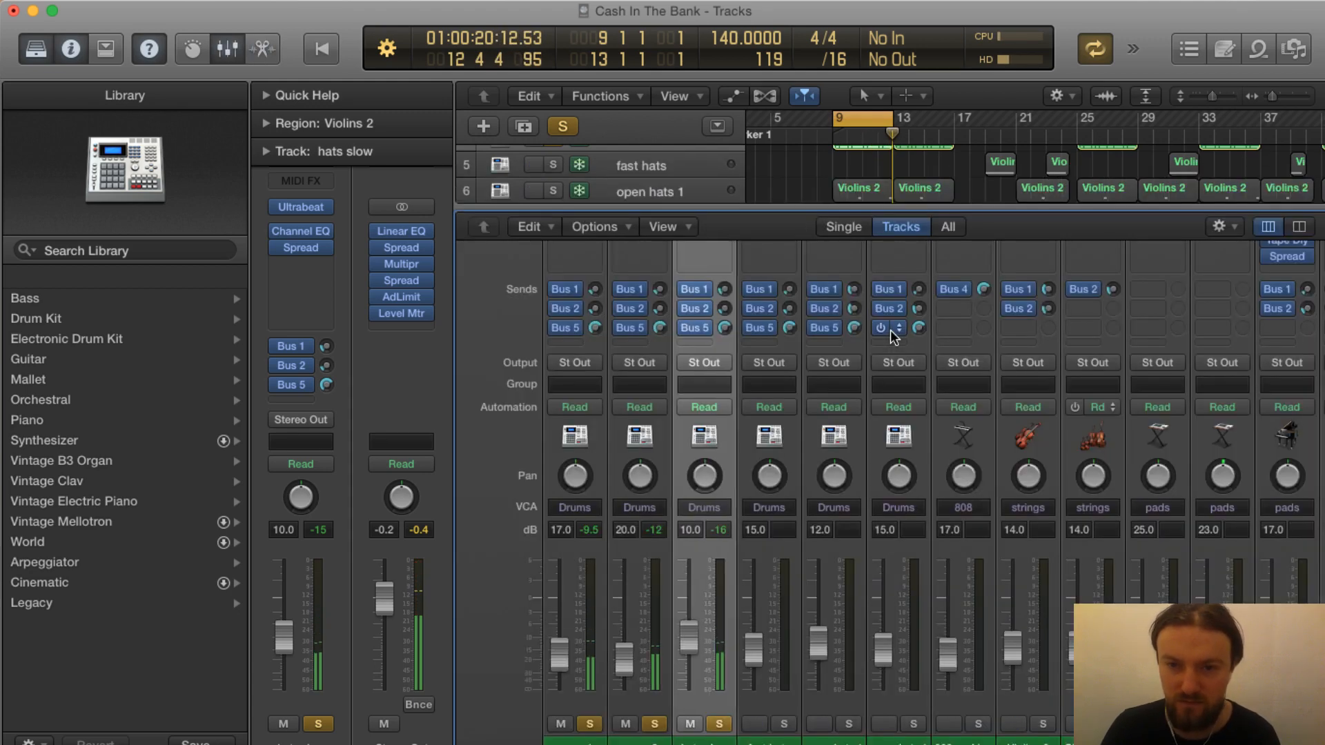
key(x)
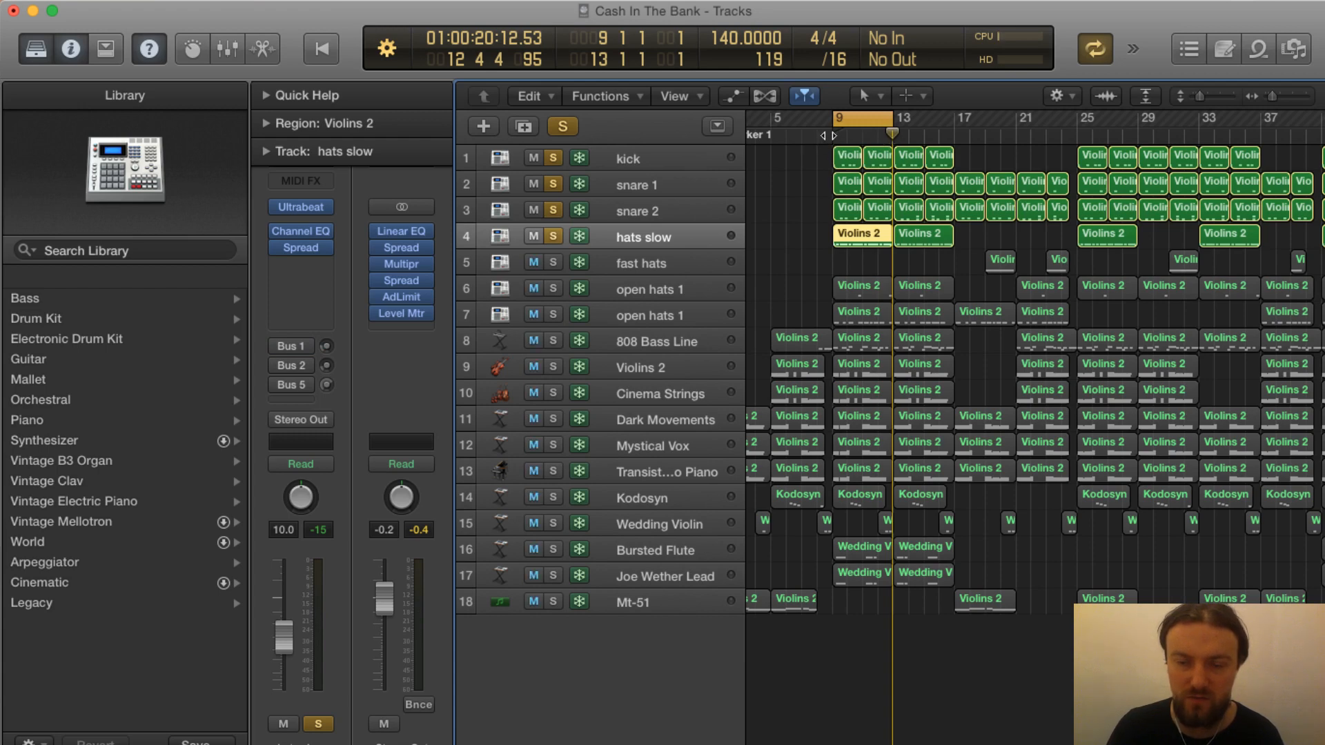
key(space)
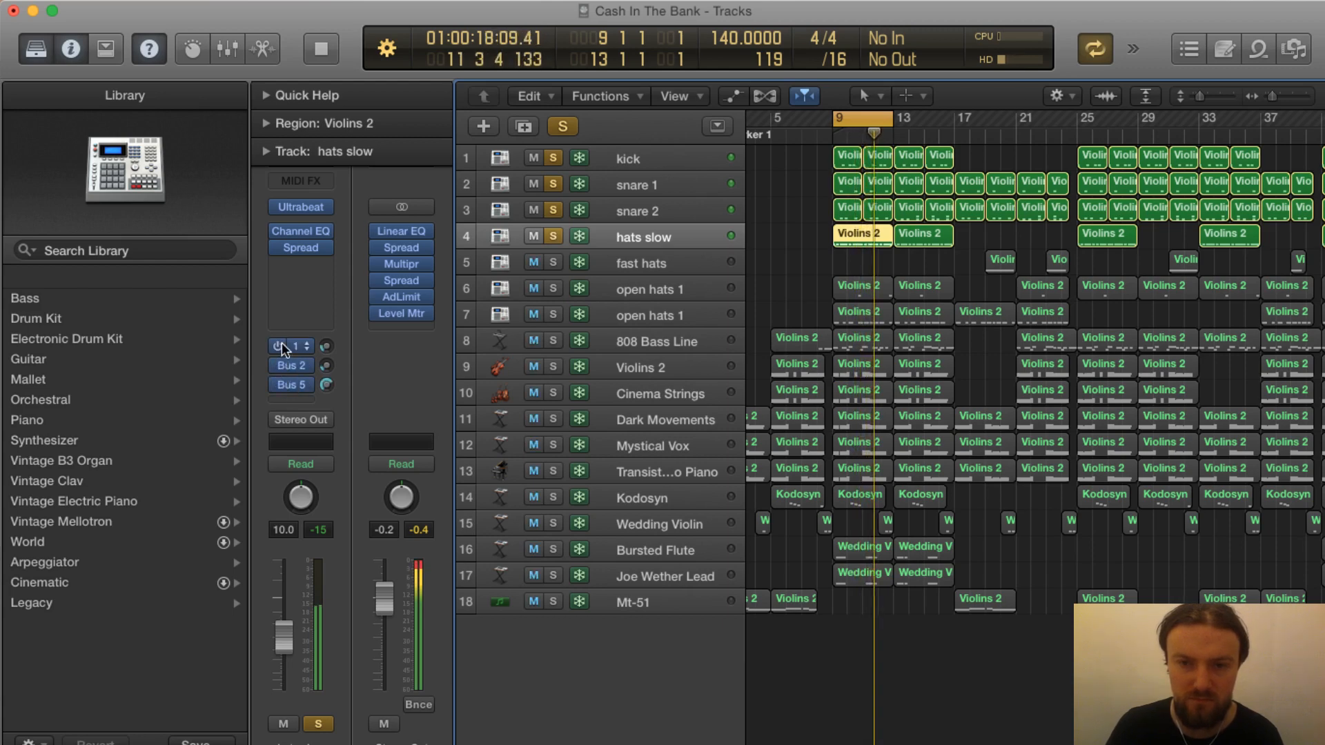
key(space)
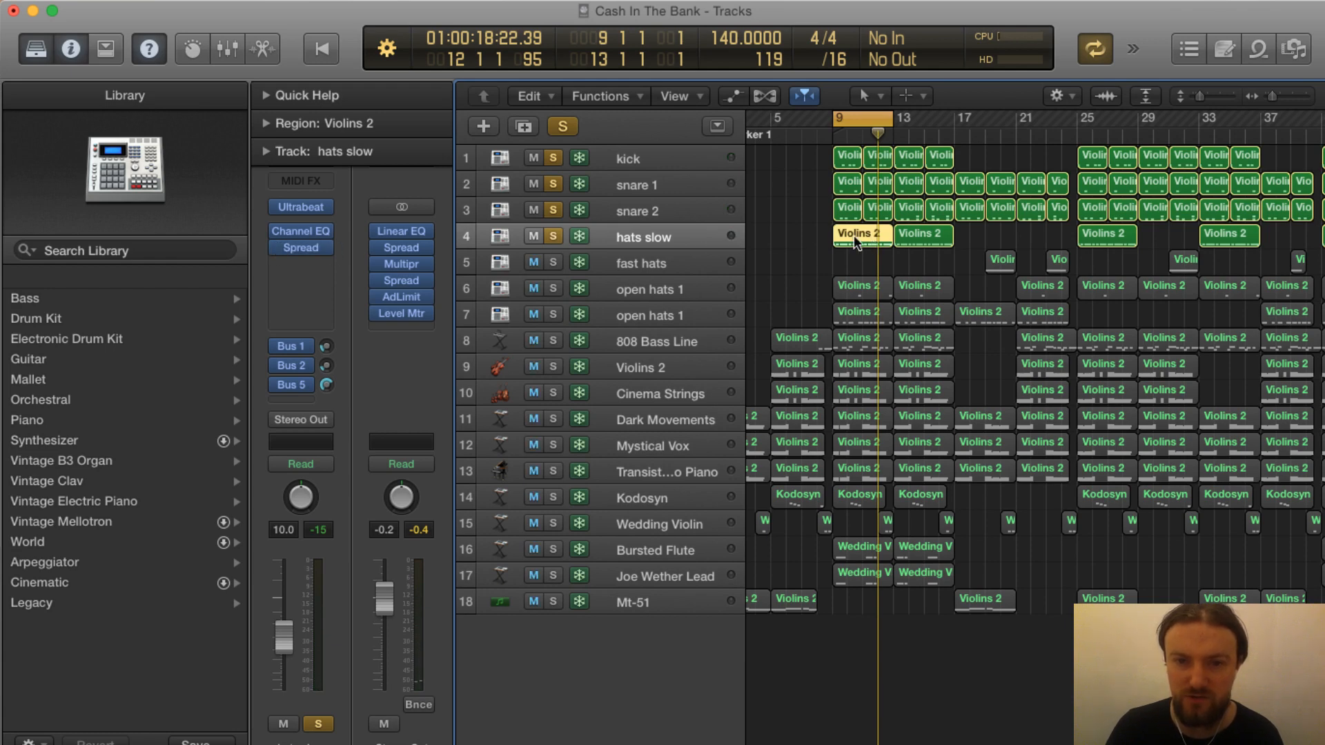
Solo the first open hats 1 track (track 6) with the other drums and inspect its bar 9 region in the Piano Roll
click(626, 293)
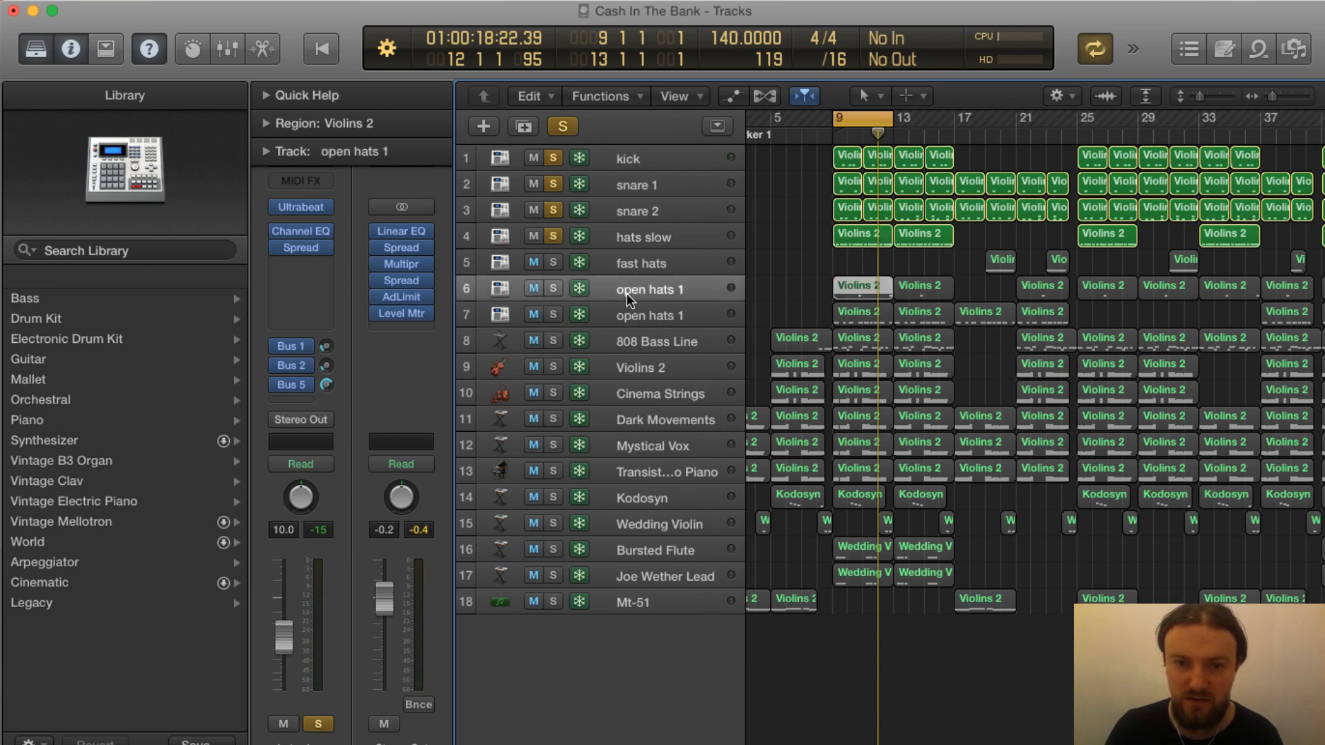
click(552, 289)
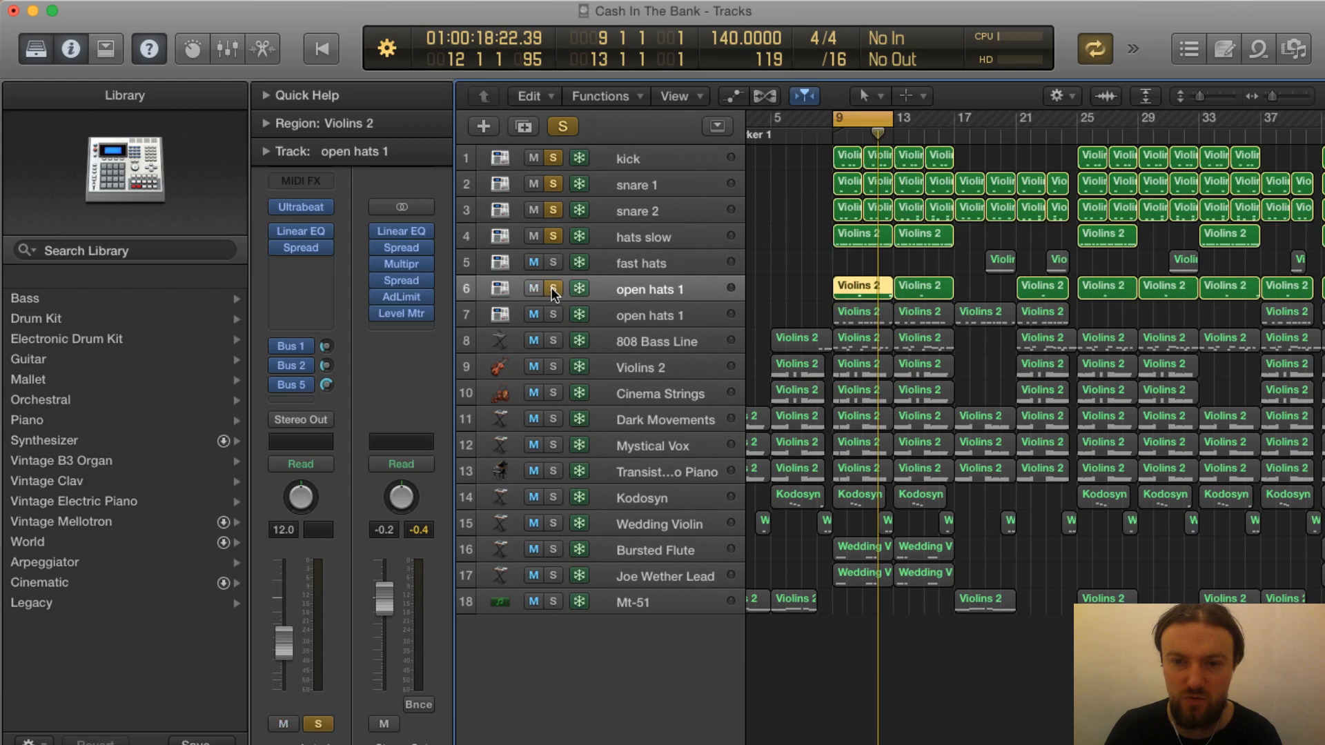
double_click(860, 283)
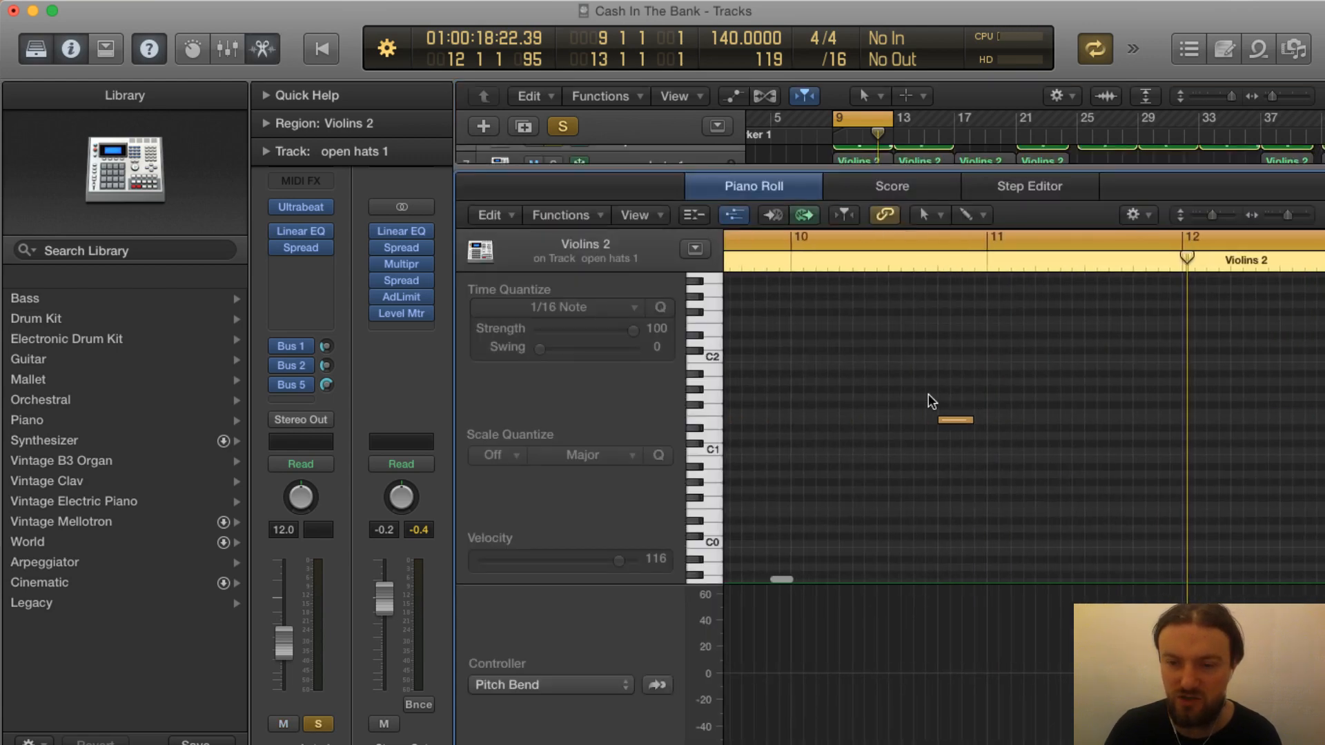
scroll(929, 399, left, 5)
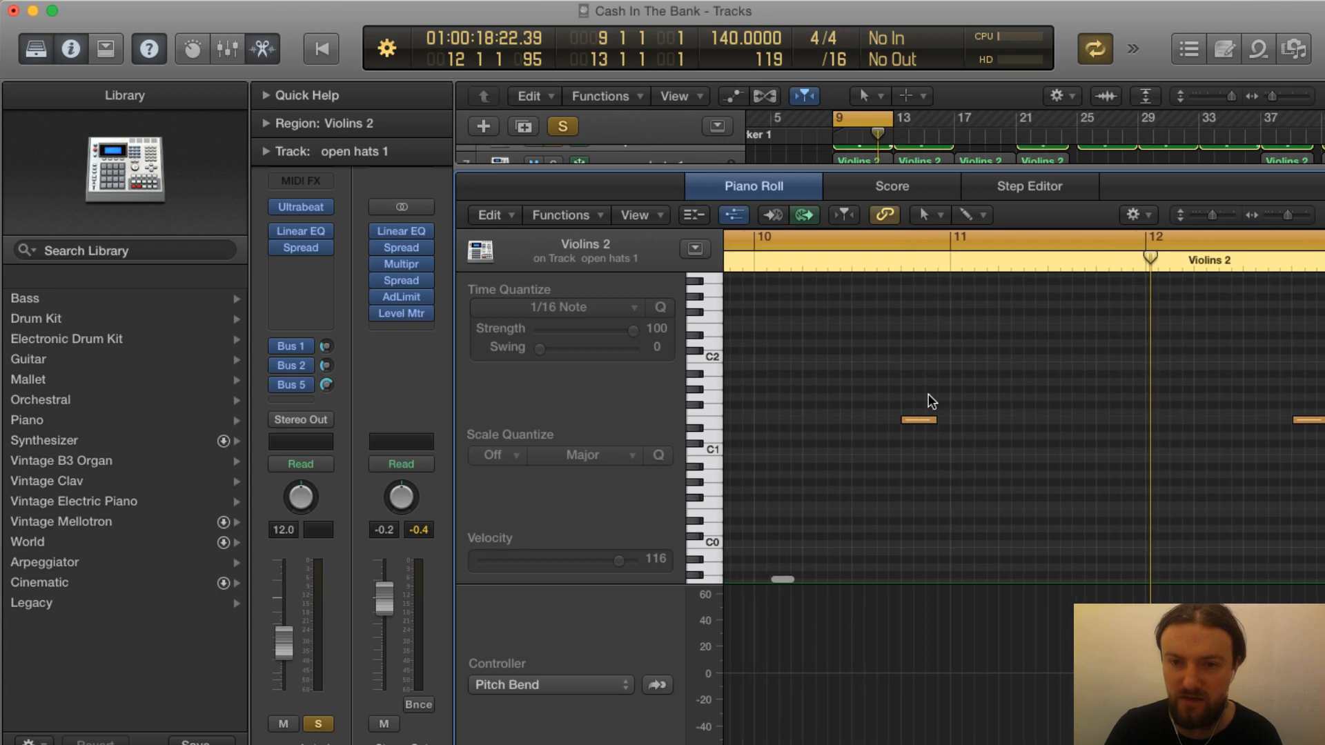
scroll(929, 399, left, 2)
scroll(929, 399, right, 5)
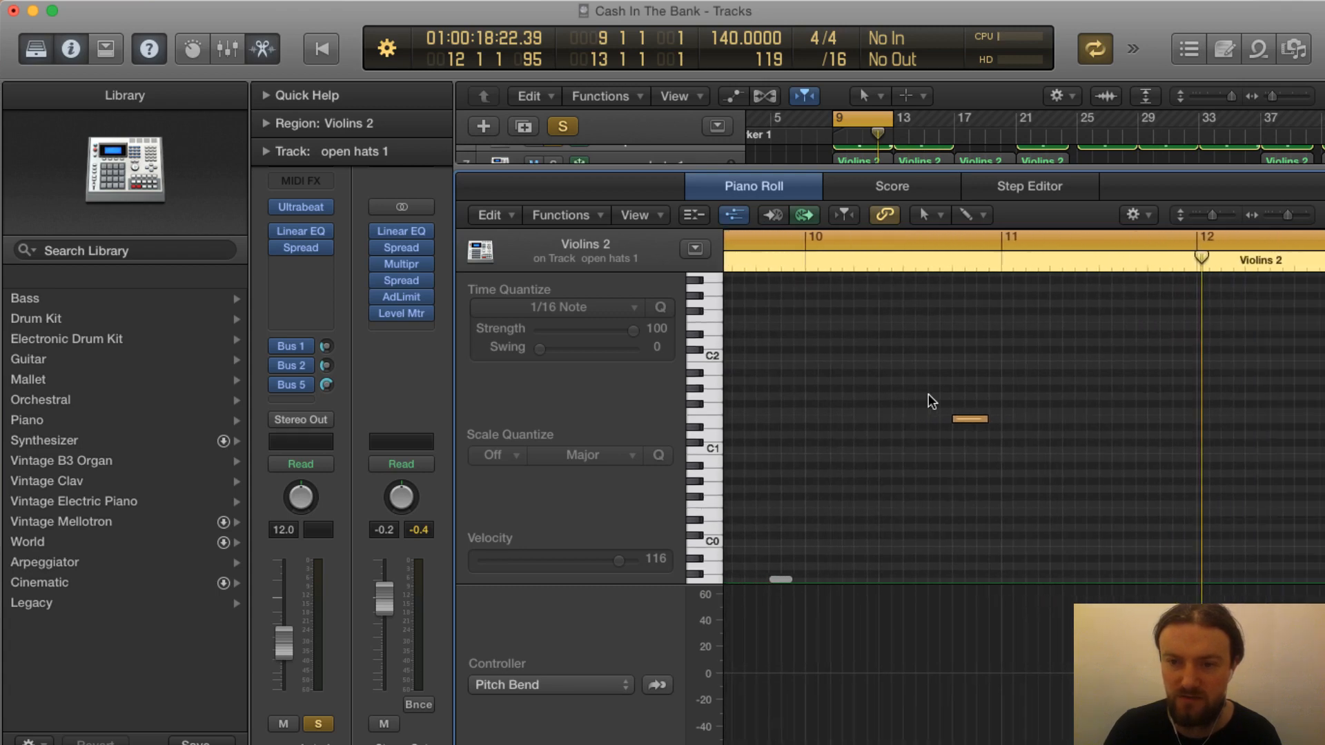
Play the loop with the first open hats 1 track added, and return to the full arrangement
key(space)
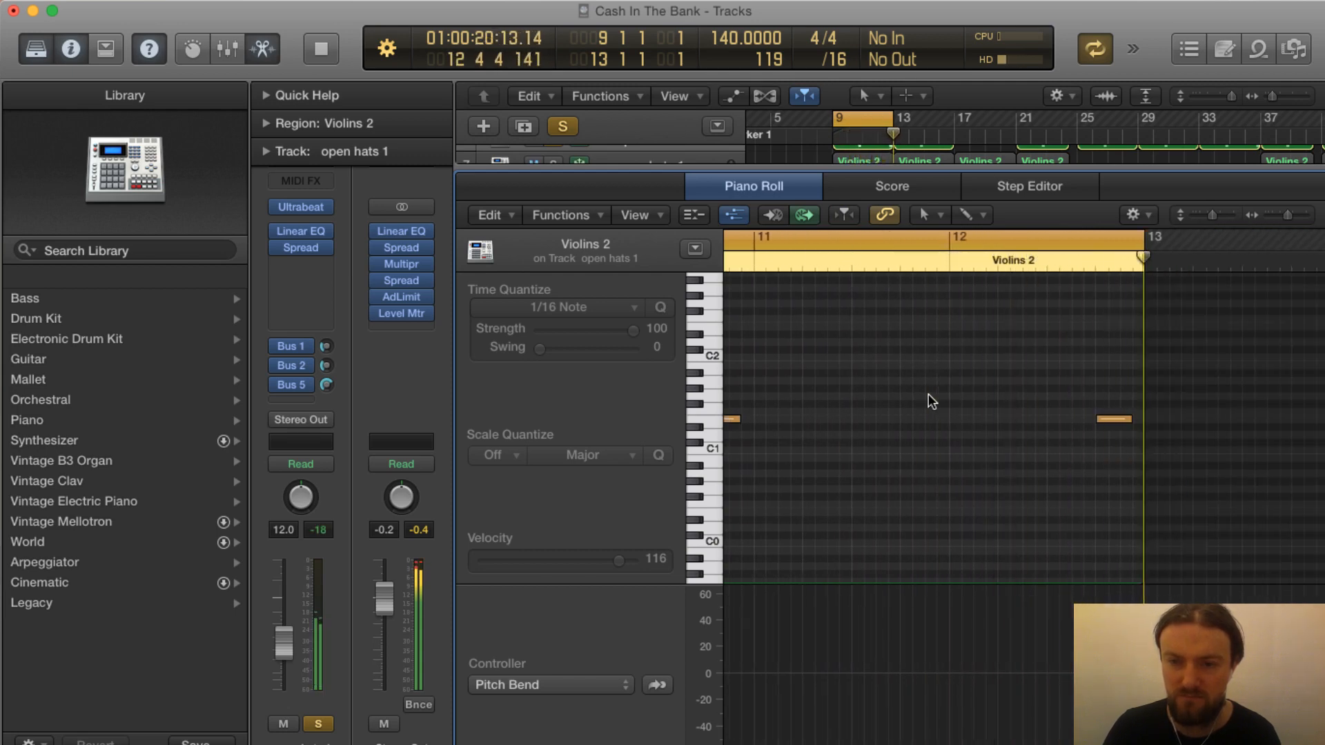
key(space)
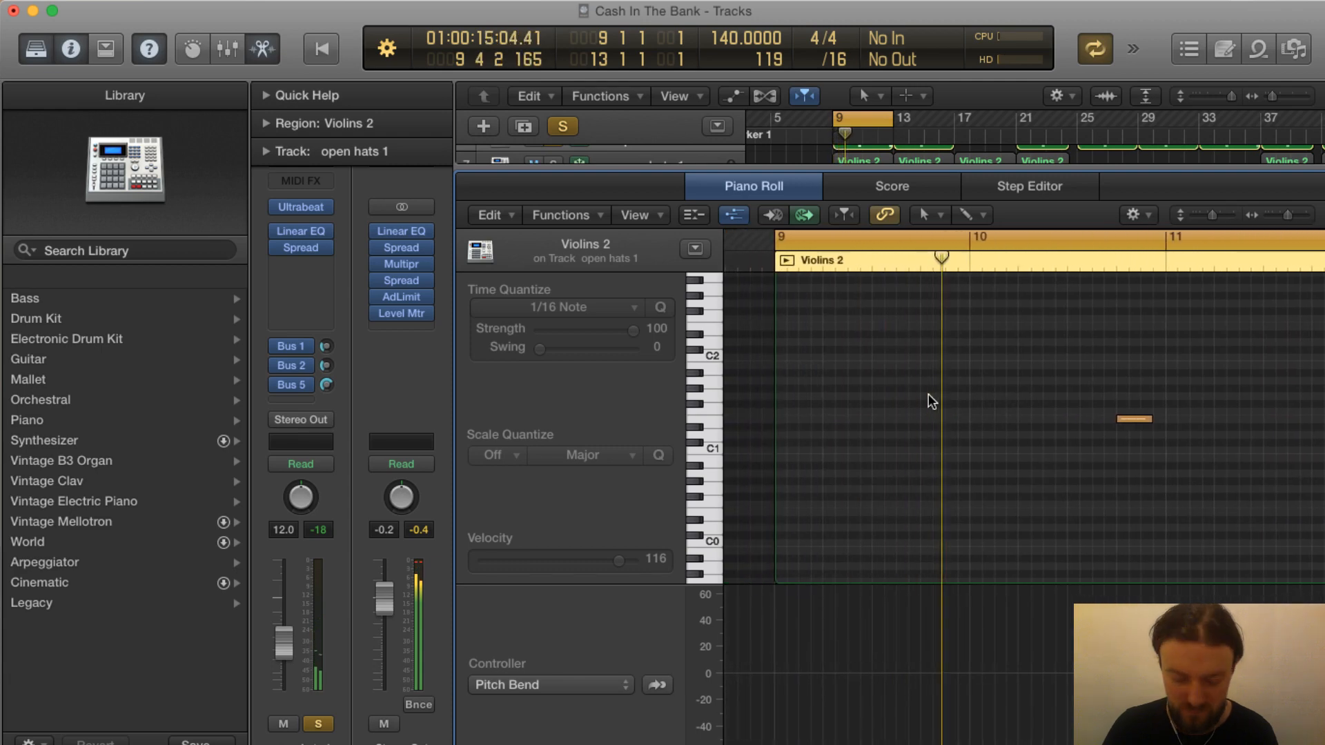
key(x)
key(x)
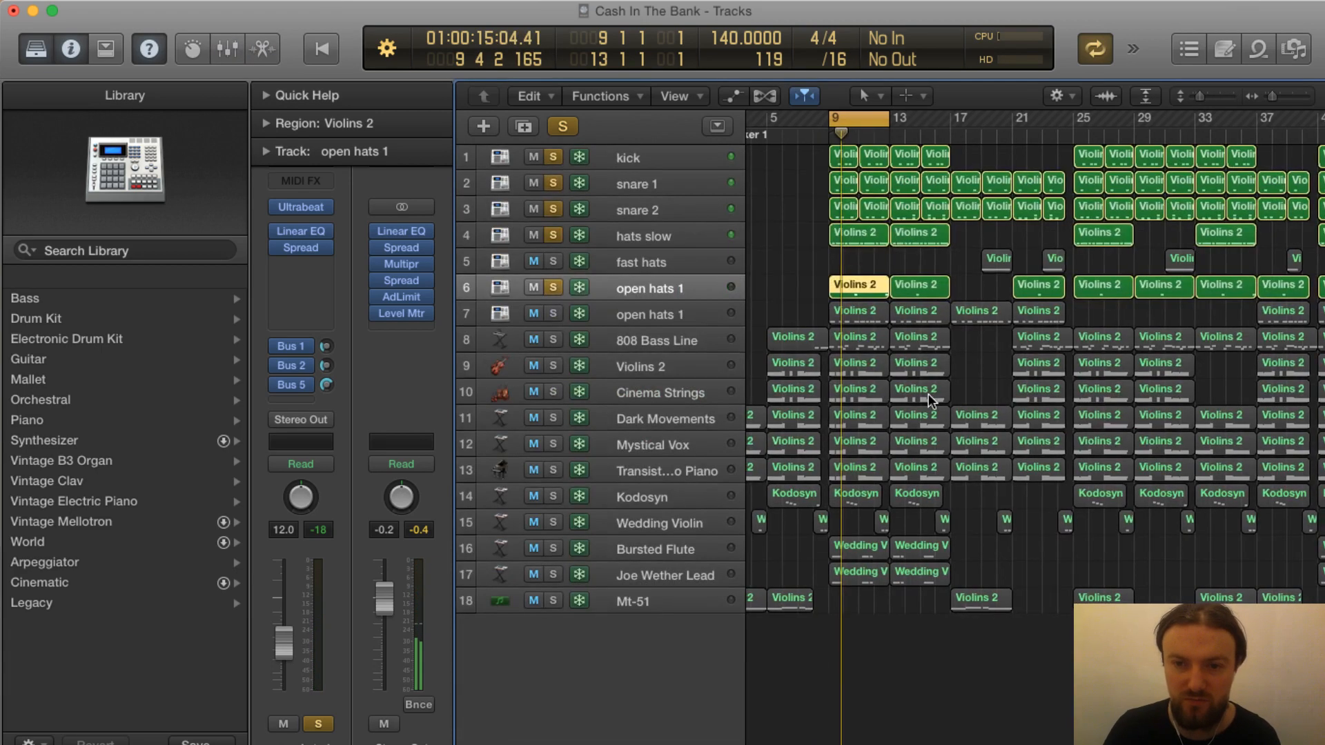
click(550, 313)
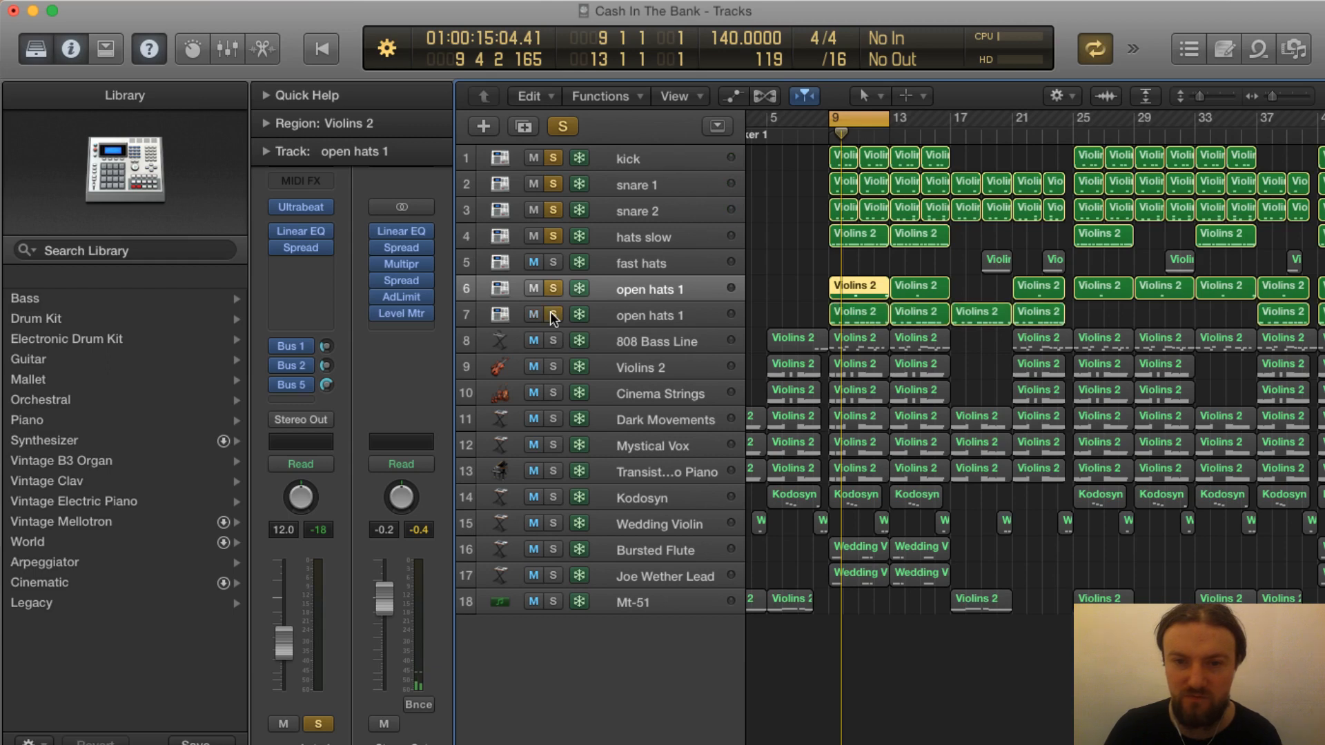
click(556, 260)
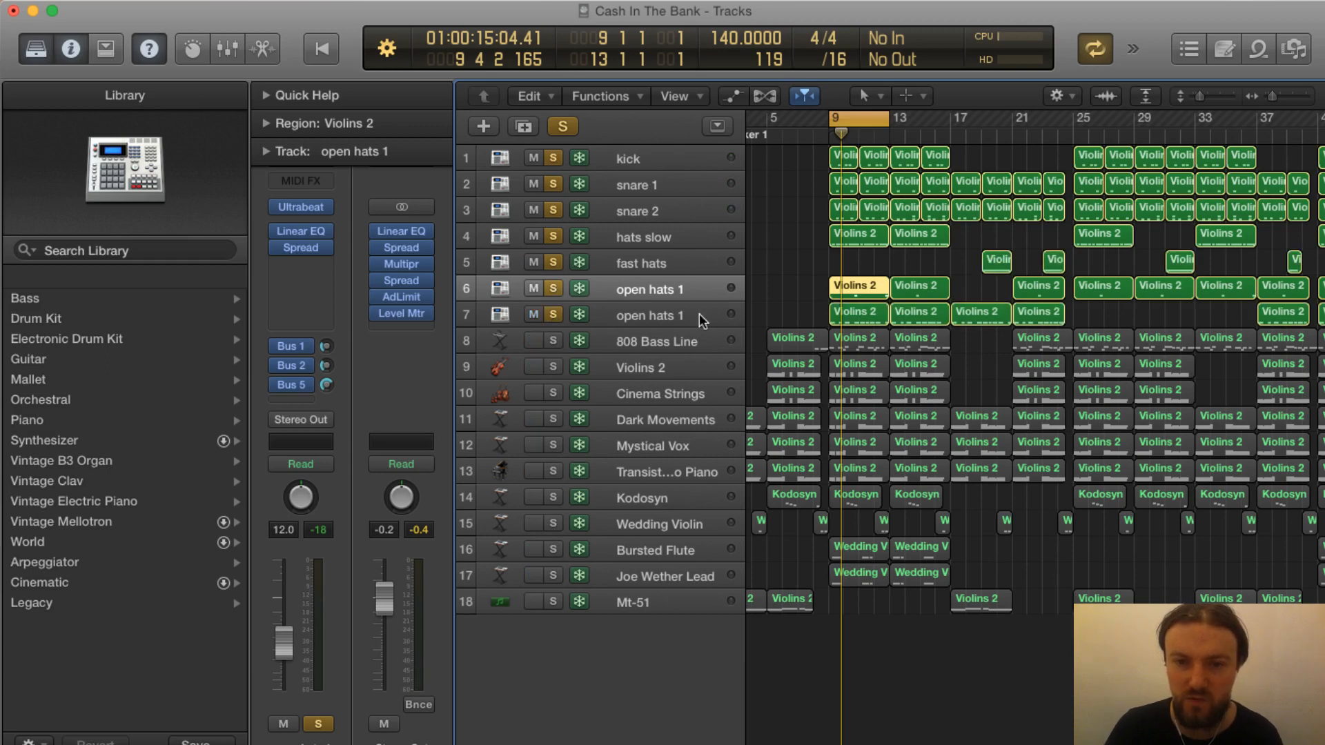
click(851, 310)
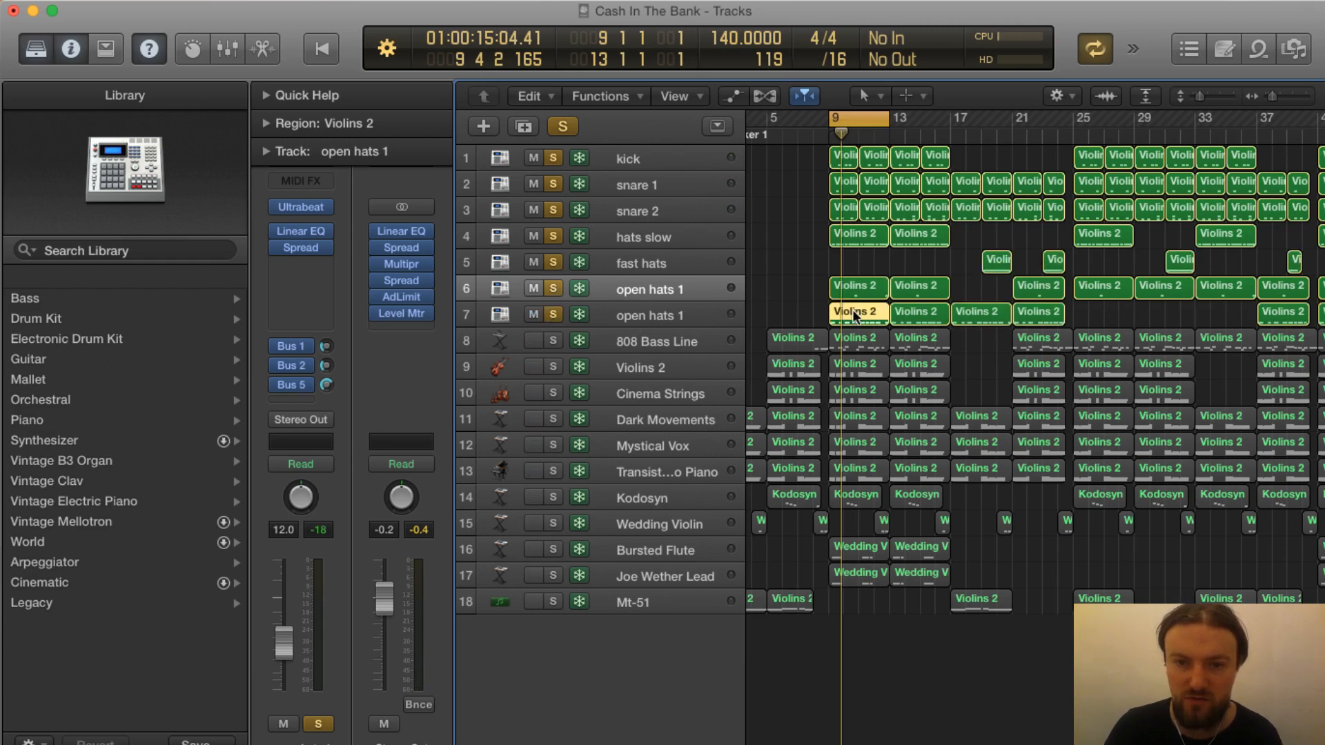
click(552, 289)
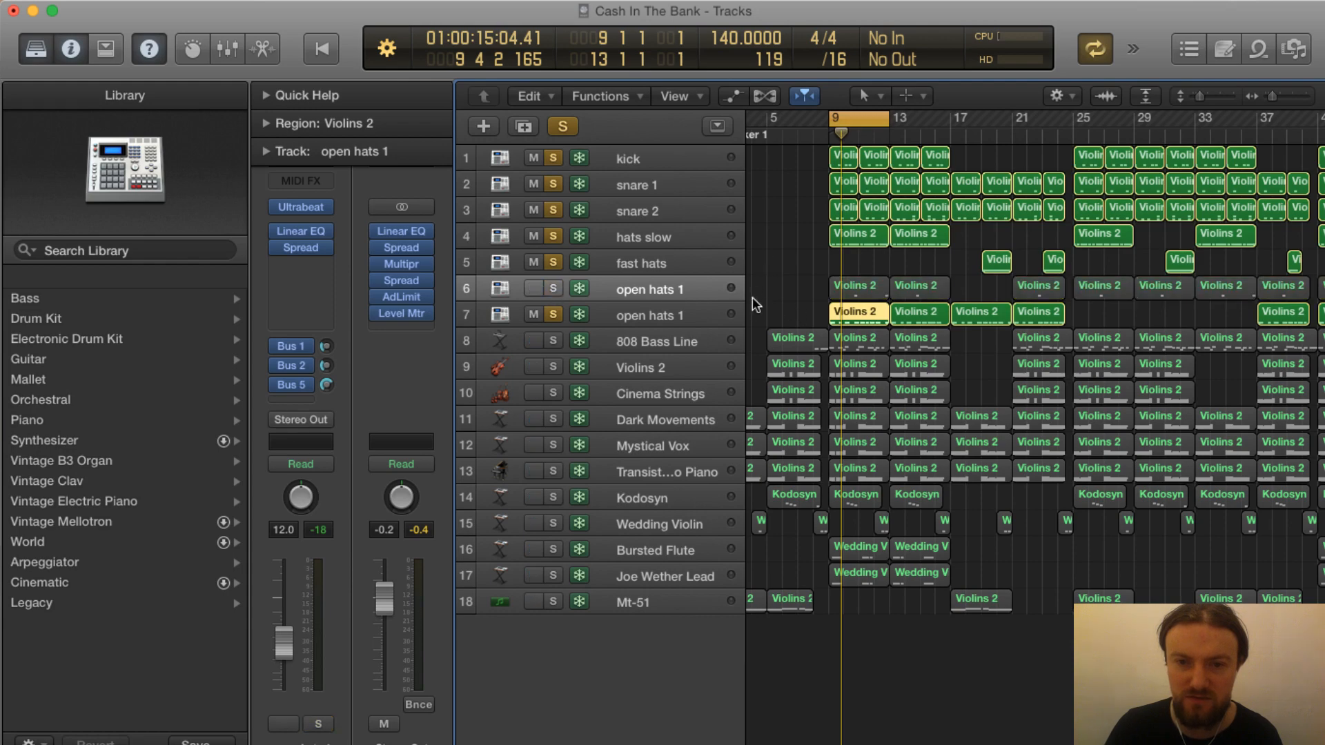
Clear all solos, solo only the second open hats 1 track (track 7), and play the loop
click(562, 126)
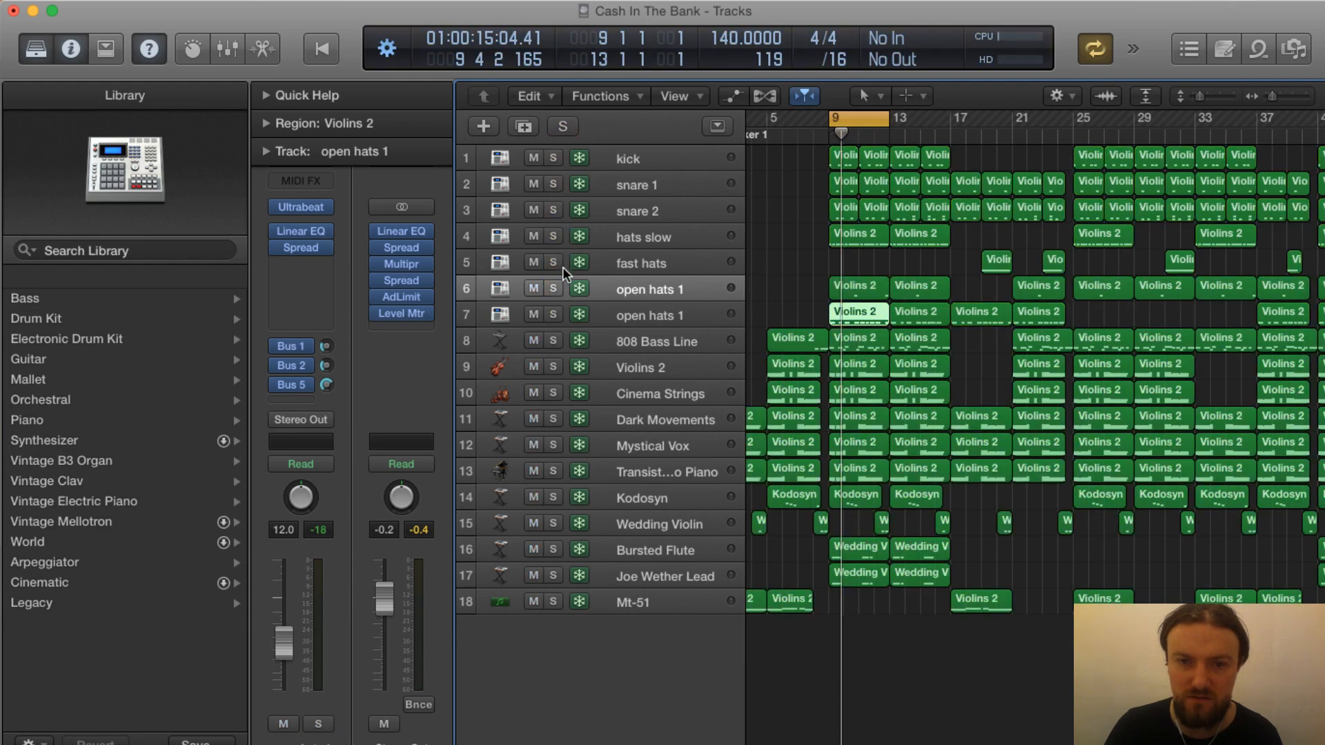
click(550, 309)
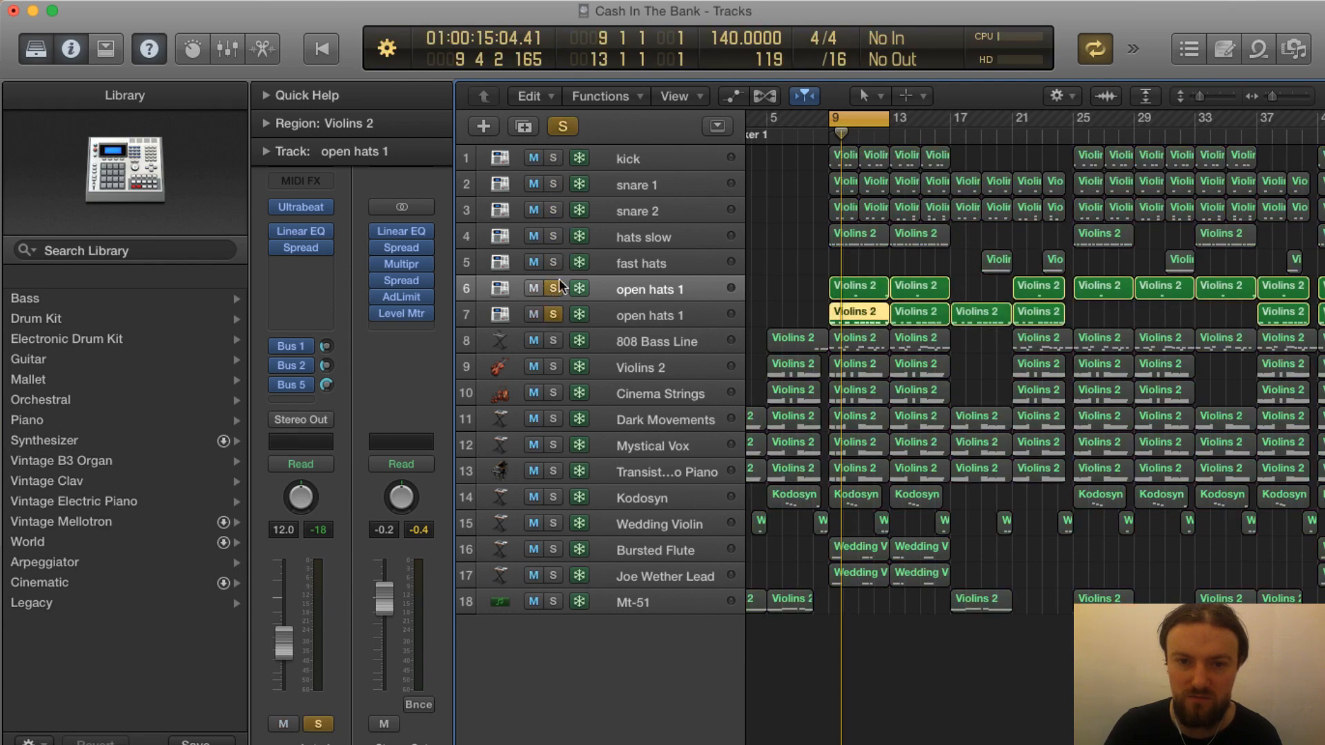
key(space)
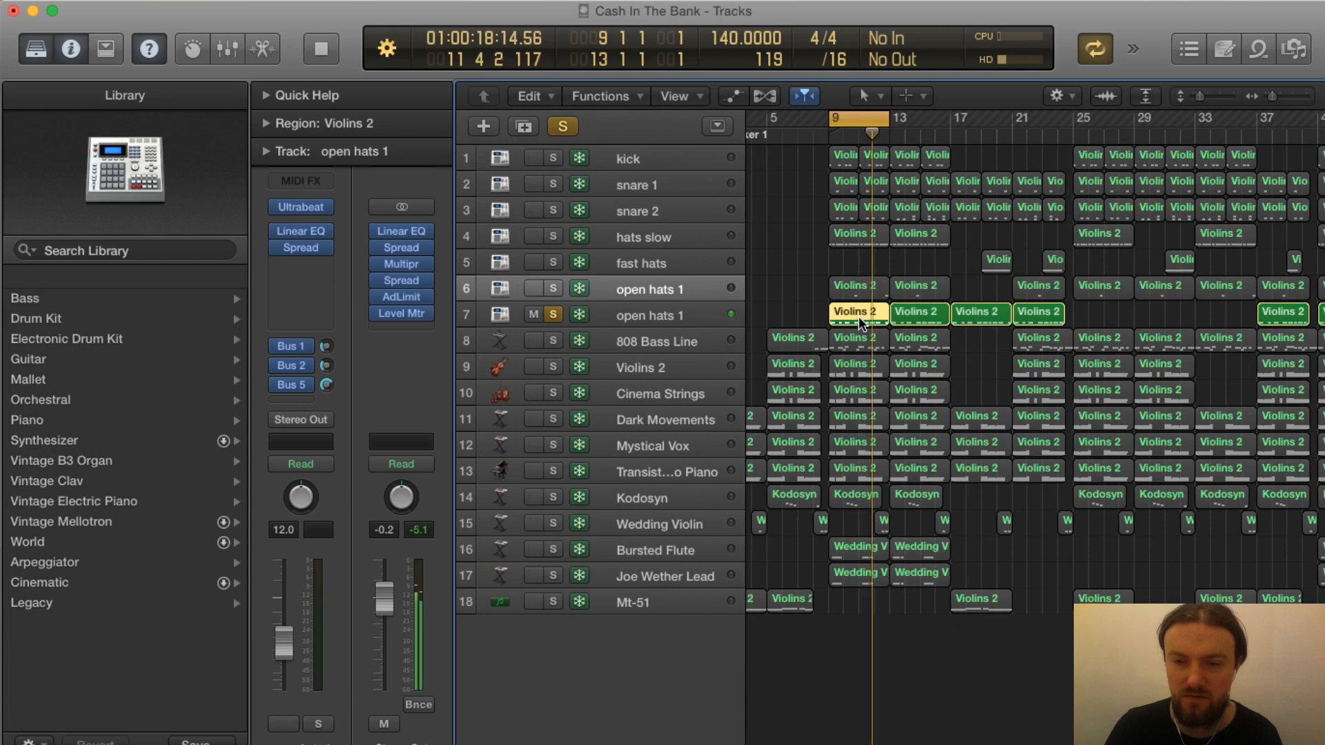
key(space)
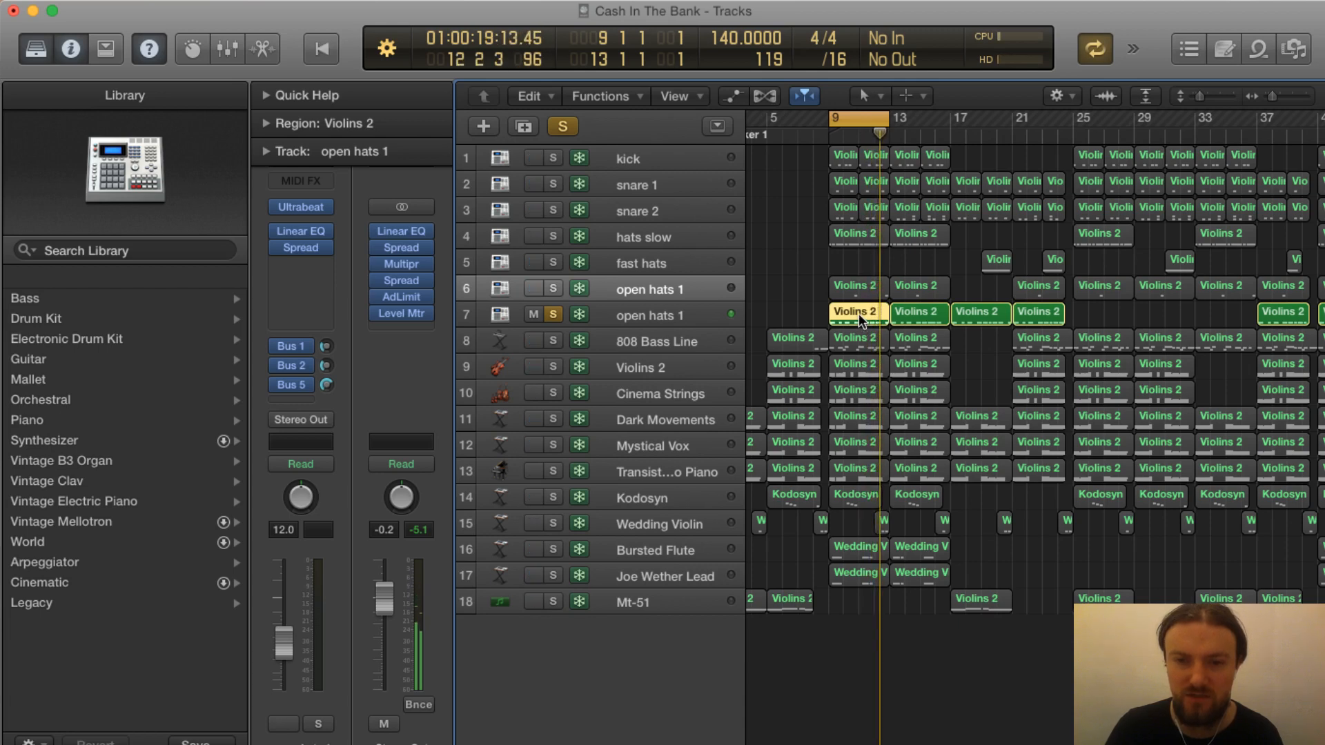
Open the bar 9 region of the second open hats 1 track in the Piano Roll and examine its note pattern across bars 9 to 12
double_click(858, 313)
scroll(870, 325, left, 10)
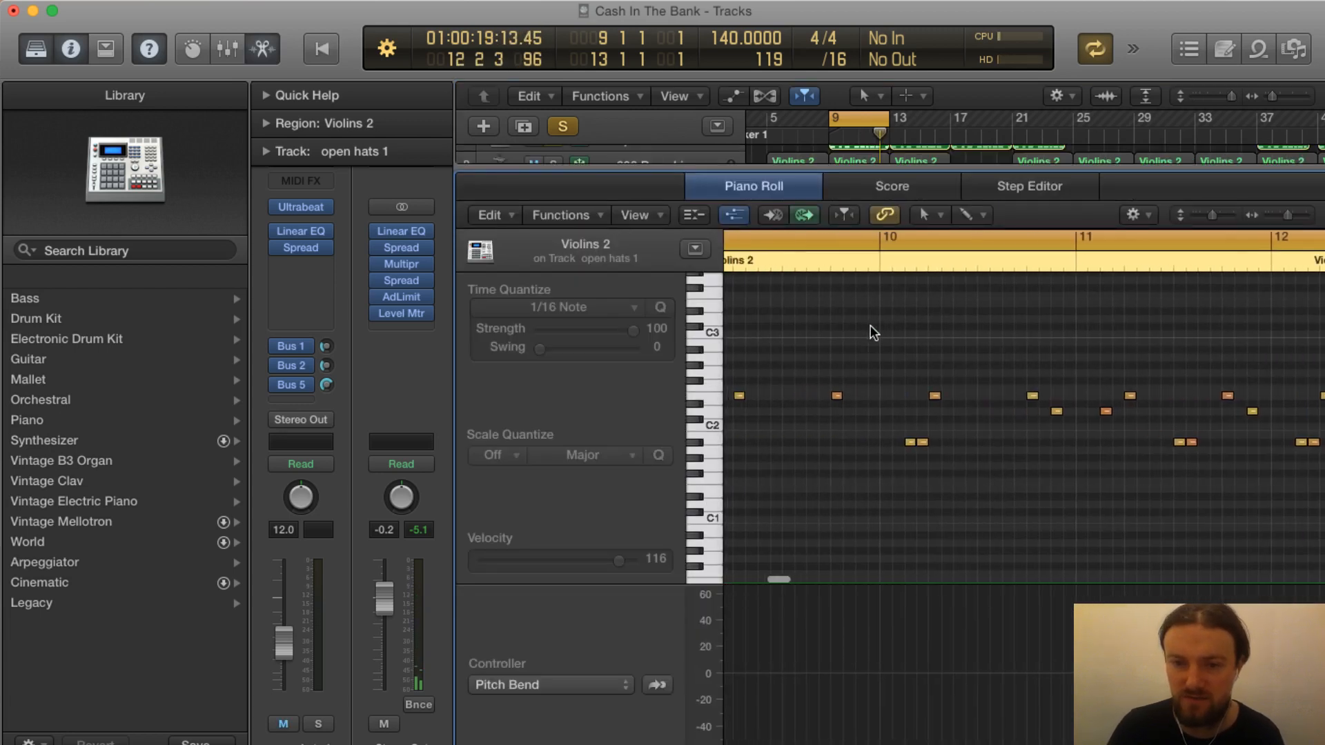
scroll(871, 325, right, 10)
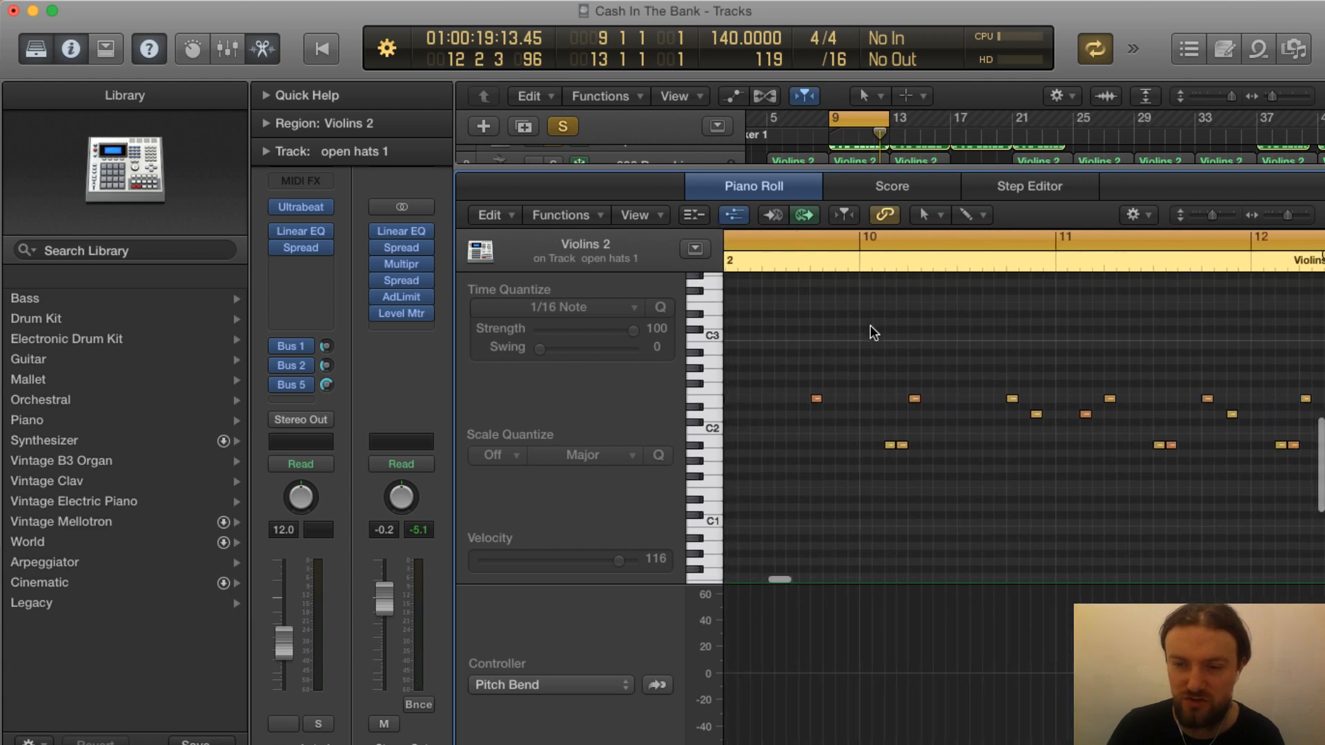
scroll(871, 325, right, 2)
scroll(871, 325, left, 5)
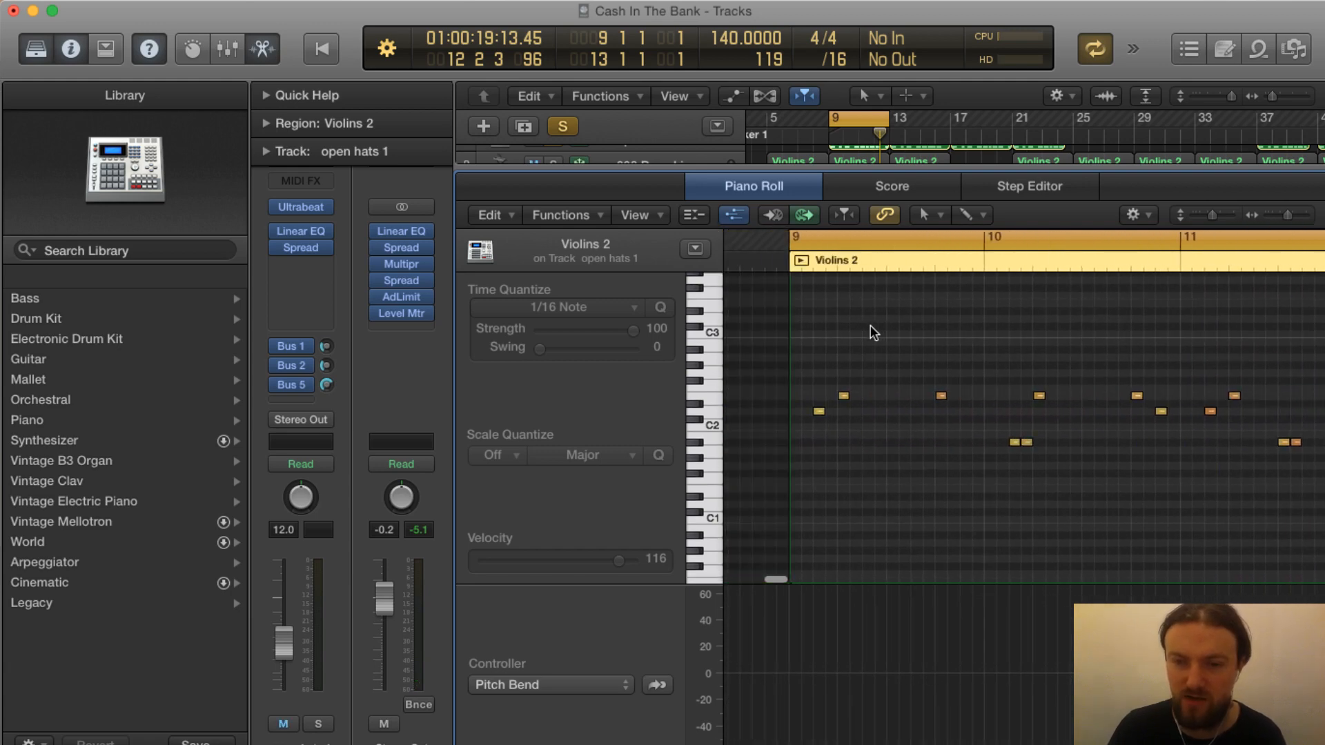
scroll(871, 325, right, 5)
scroll(870, 325, left, 3)
scroll(871, 325, left, 2)
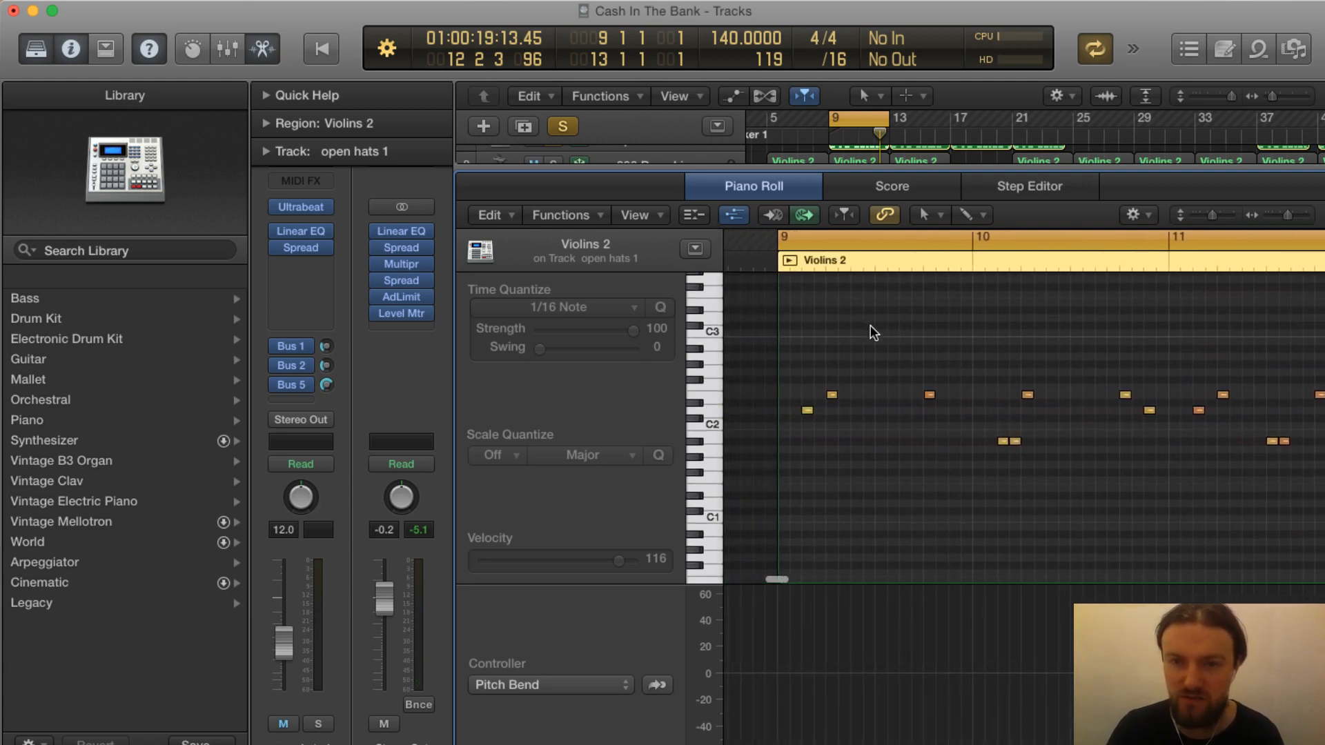
scroll(791, 275, up, 1)
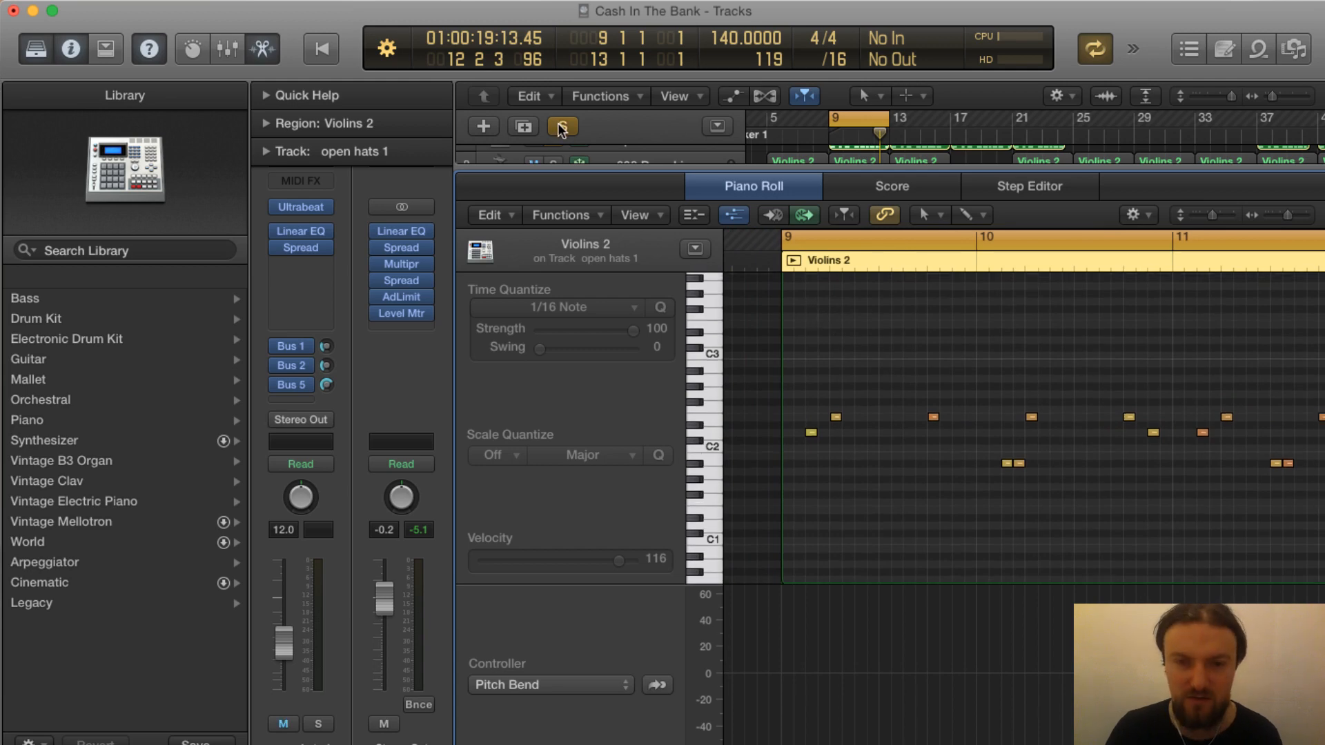
Close the editor and replay the loop with only the second open hats 1 track (track 7) soloed
key(x)
scroll(568, 338, left, 2)
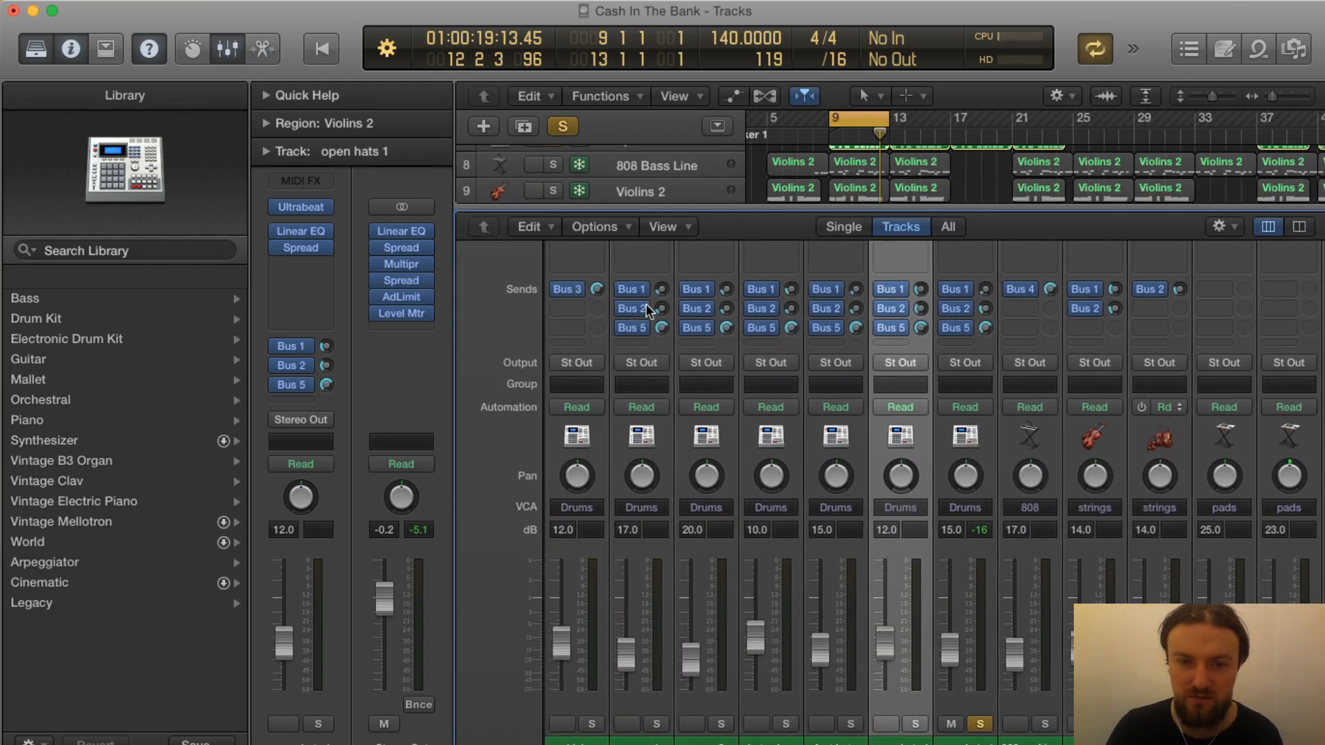
key(x)
key(space)
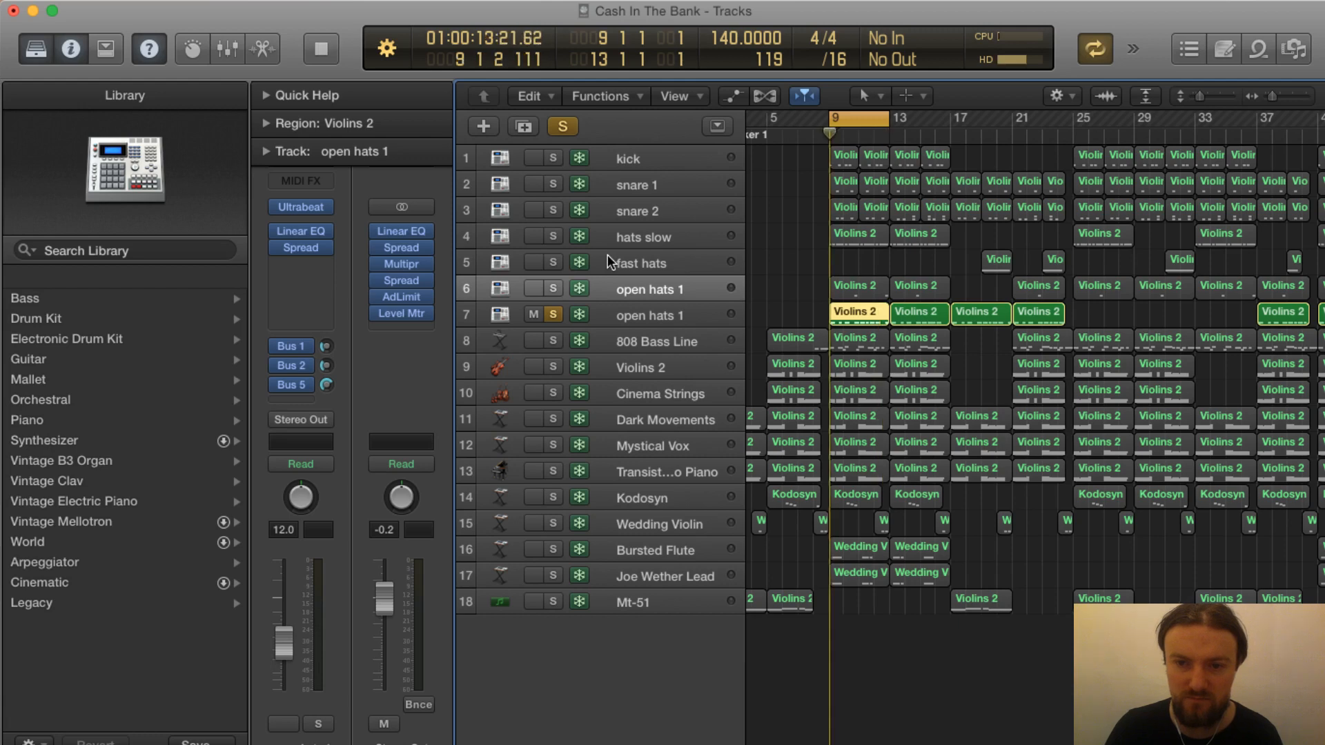
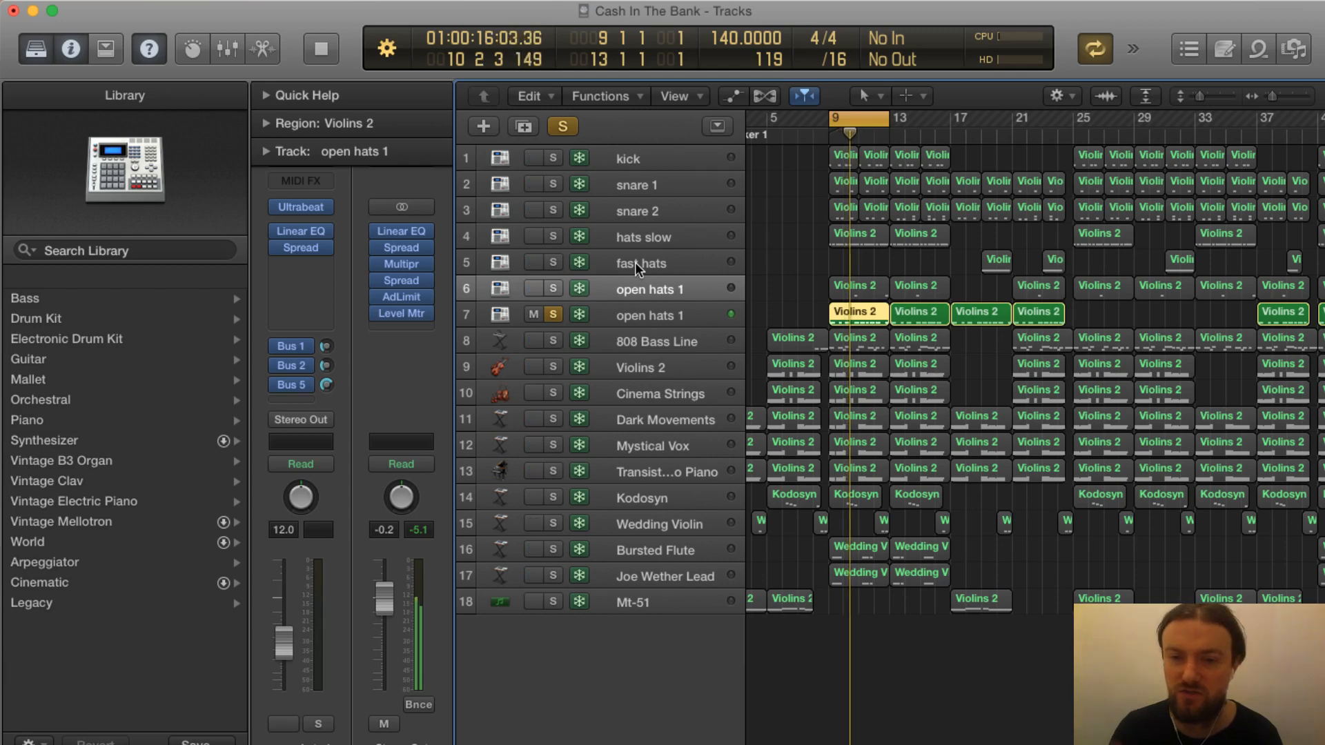
key(space)
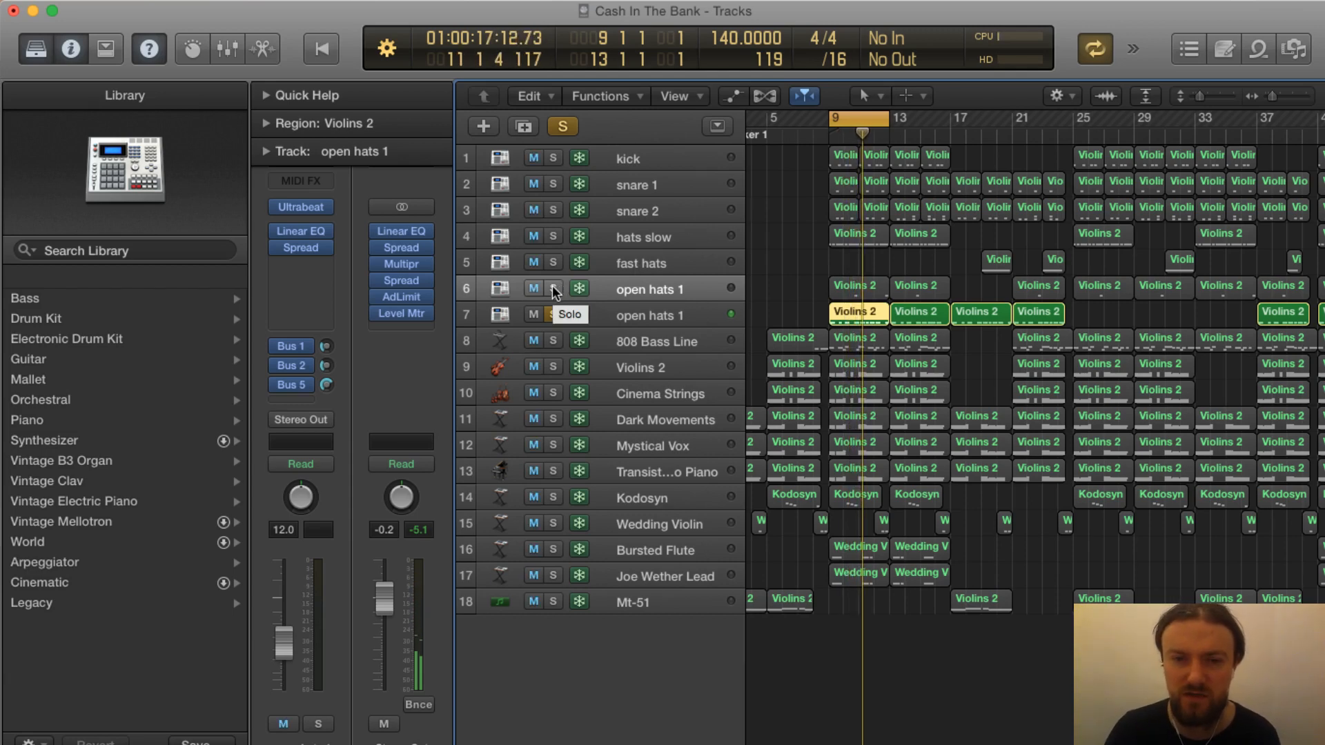
Add the other drum tracks, from open hats 1 (track 6) up to kick, to the soloed loop, and compare it without and with snare 1
click(552, 287)
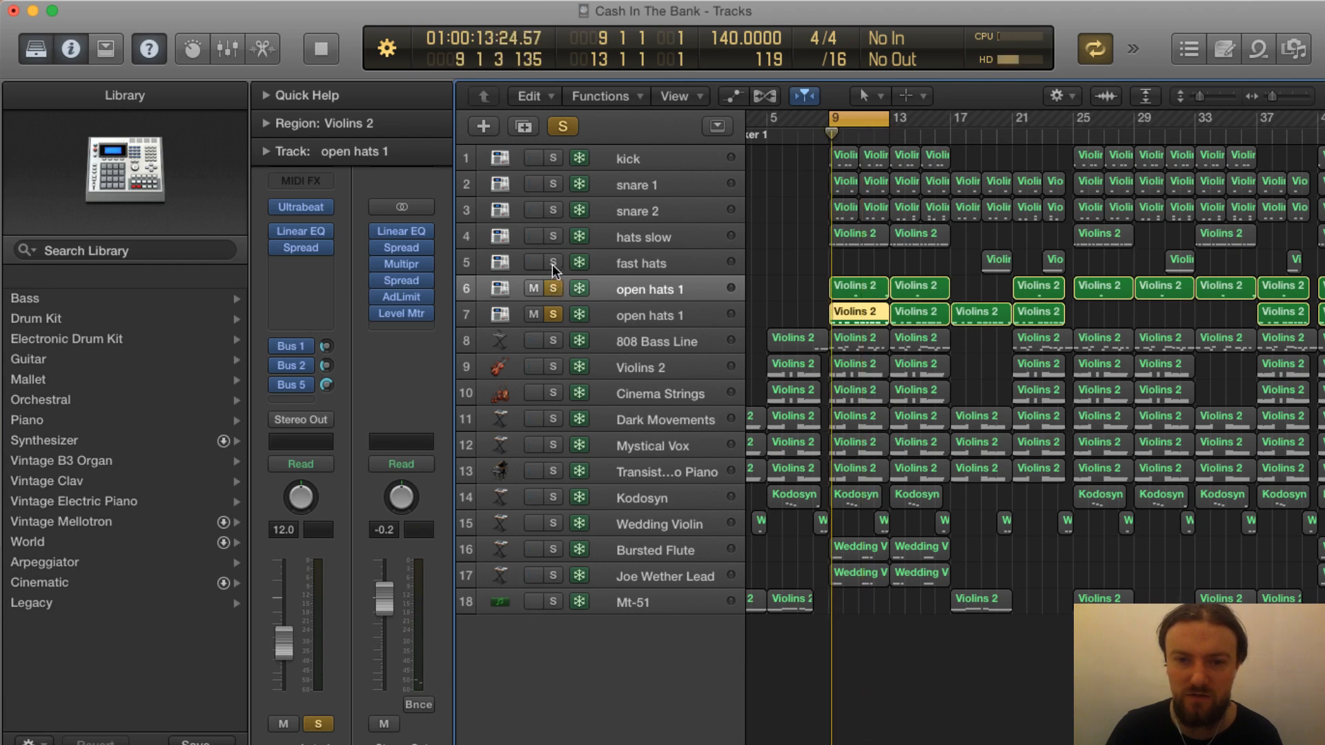
click(552, 263)
click(556, 236)
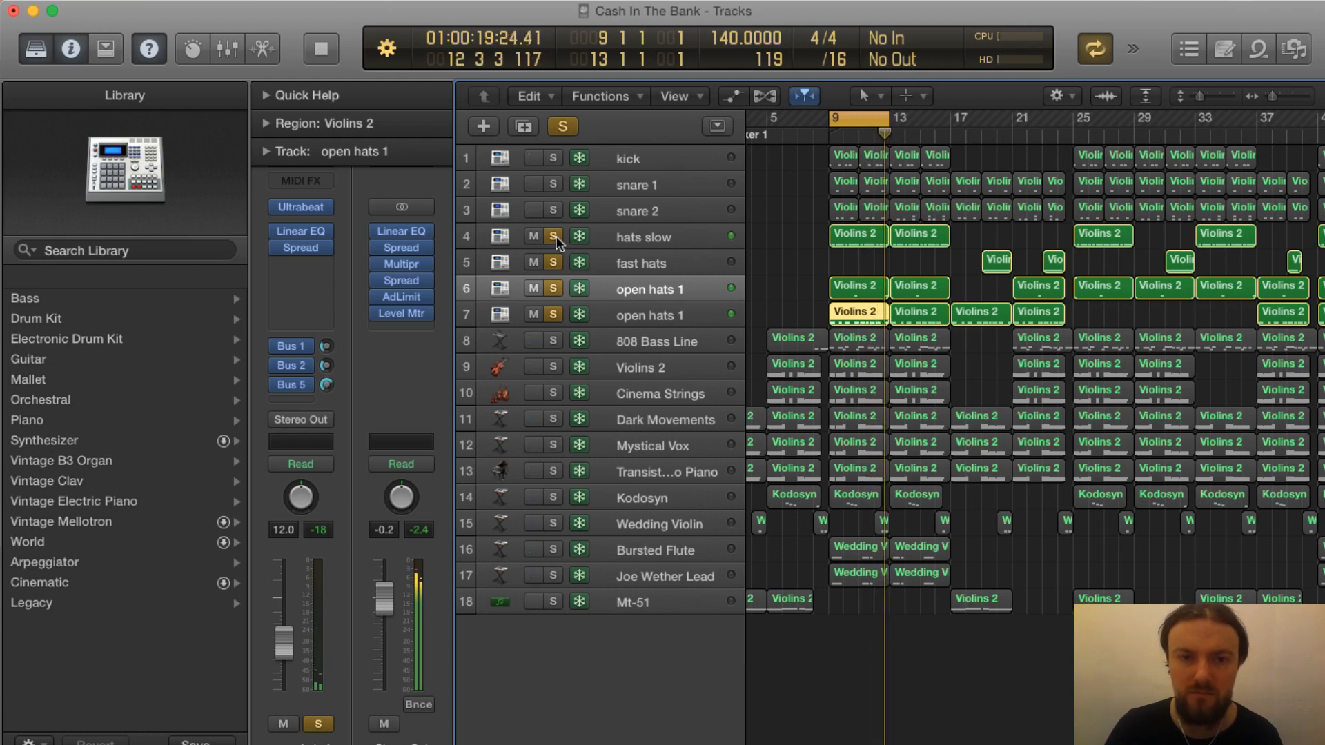
click(556, 208)
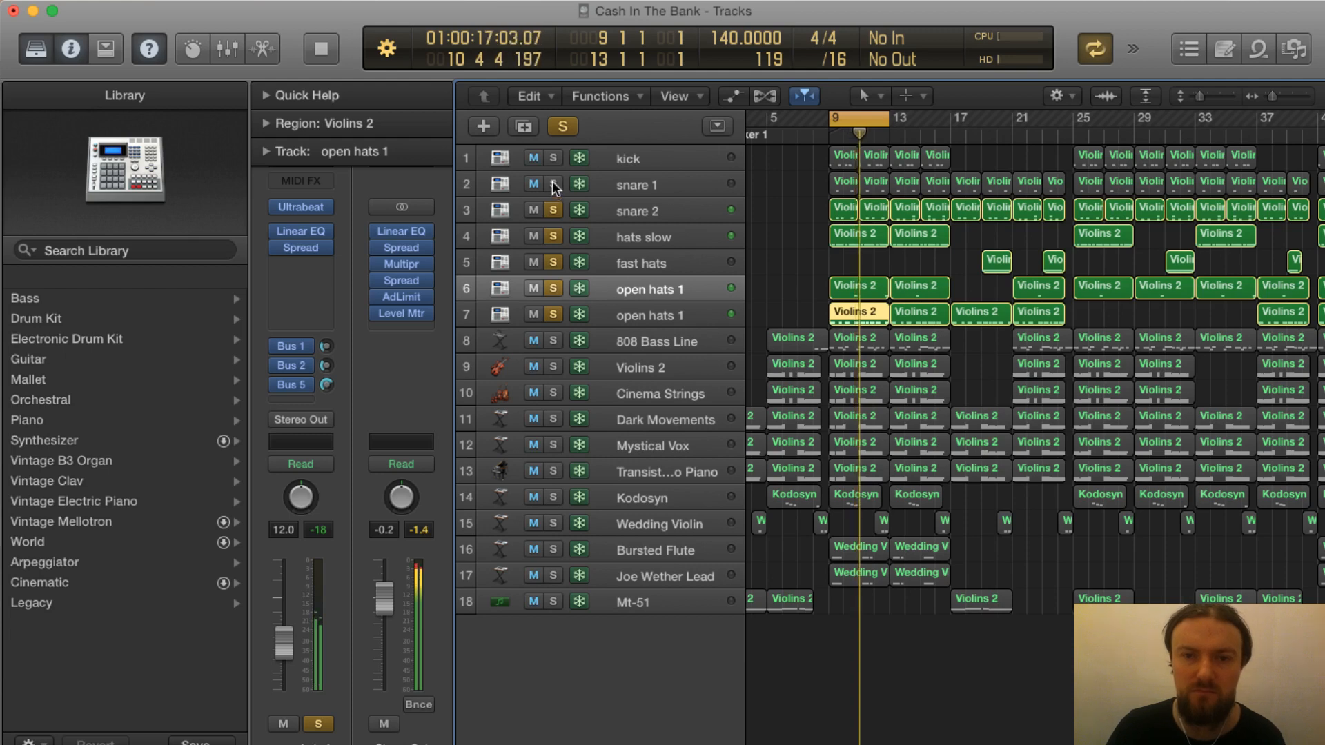
click(552, 184)
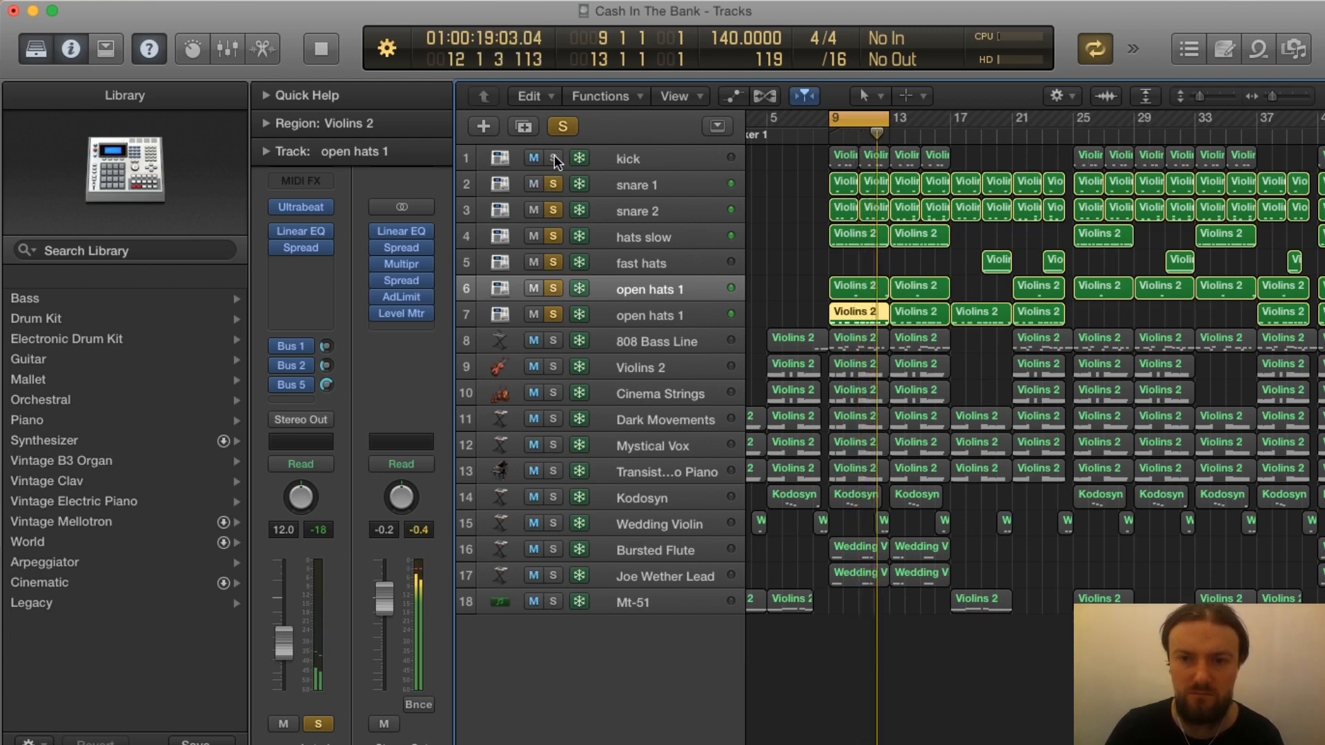
click(554, 158)
click(551, 184)
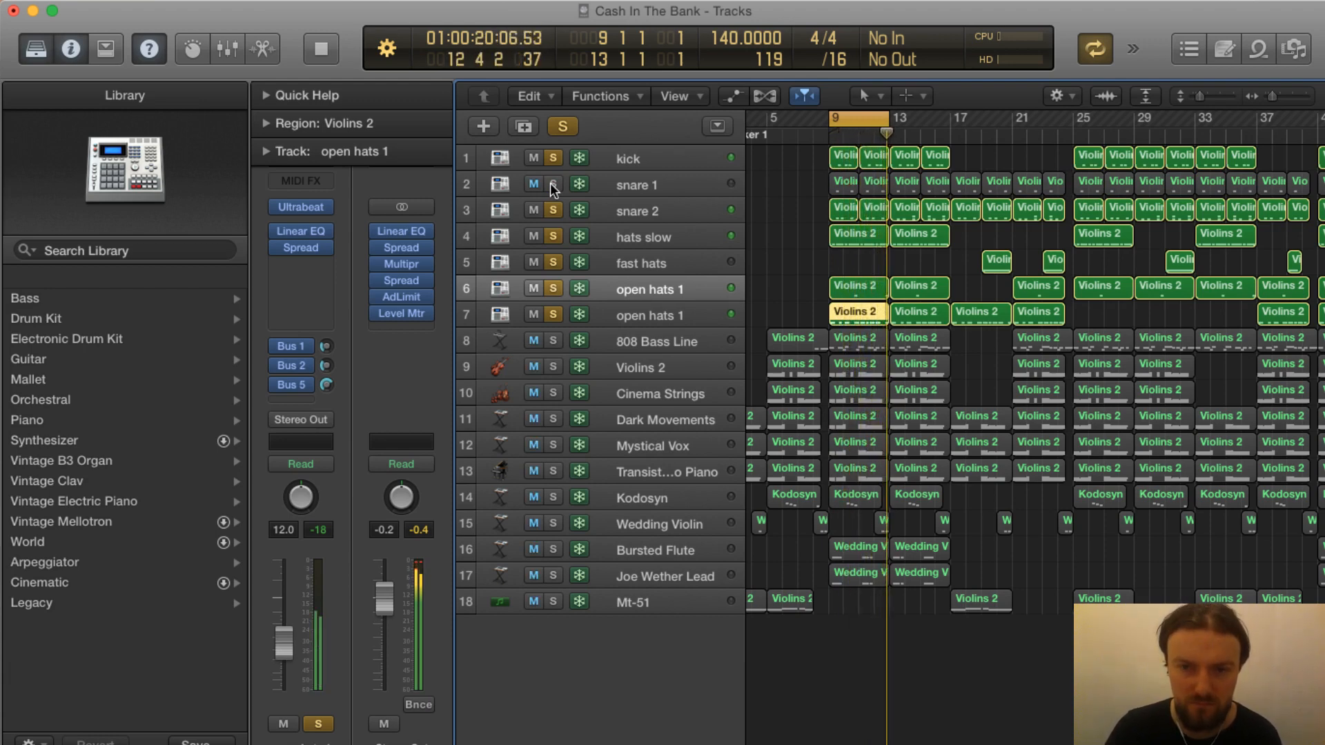
click(551, 184)
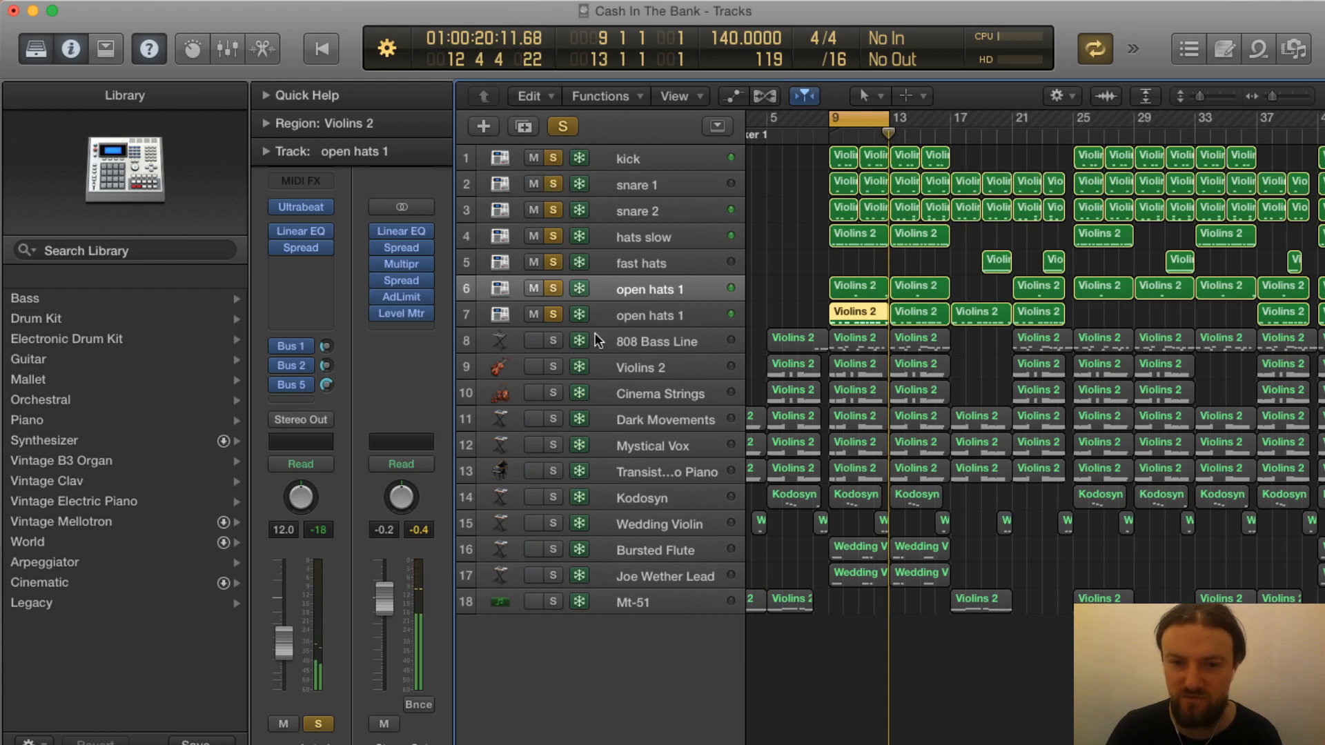
Solo the 808 Bass Line with the drums and examine its bar 9 region from the start in the Piano Roll
click(553, 339)
click(858, 340)
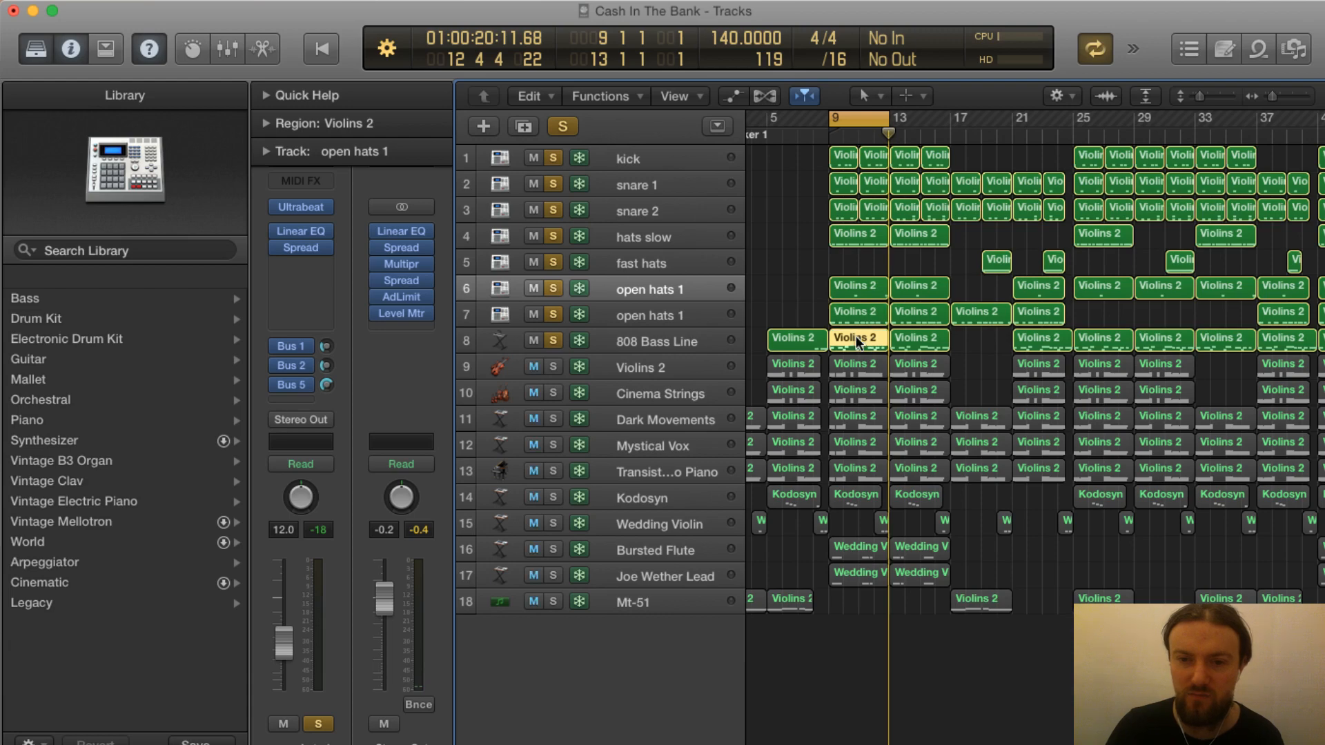
double_click(857, 339)
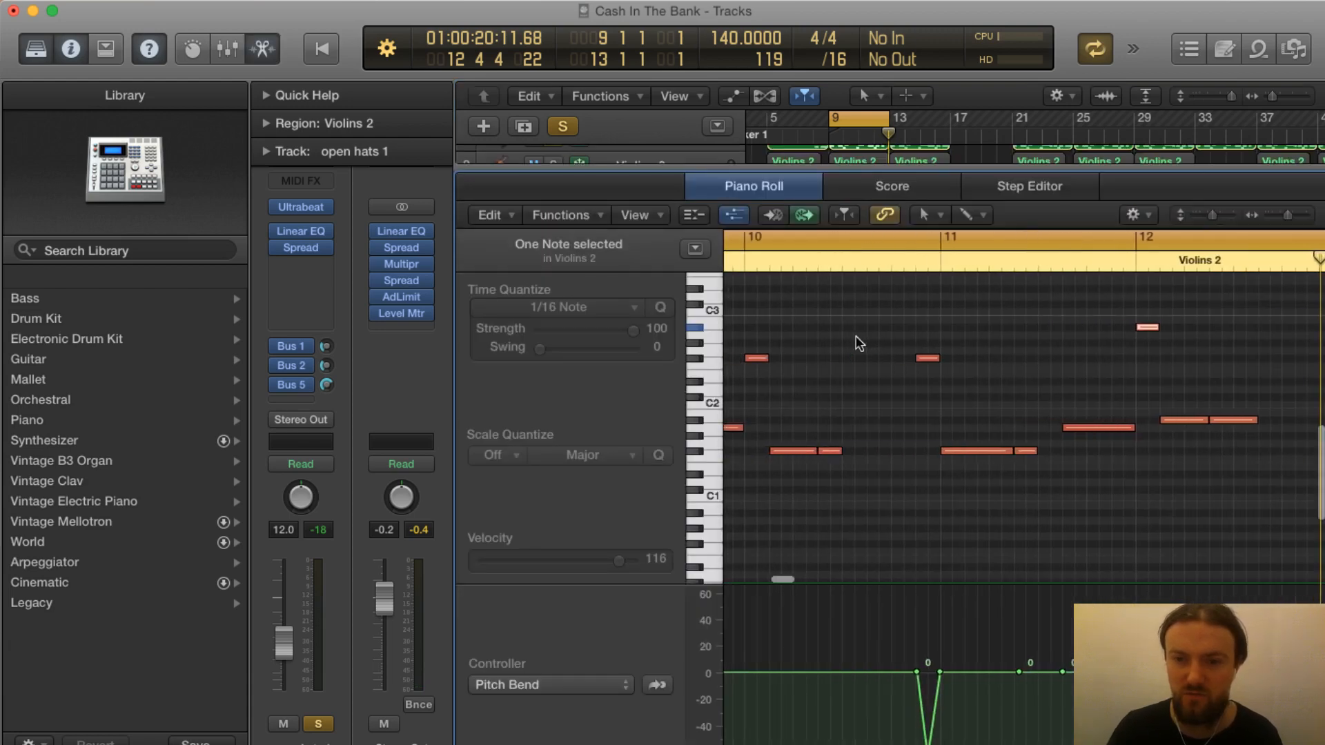
scroll(856, 336, left, 5)
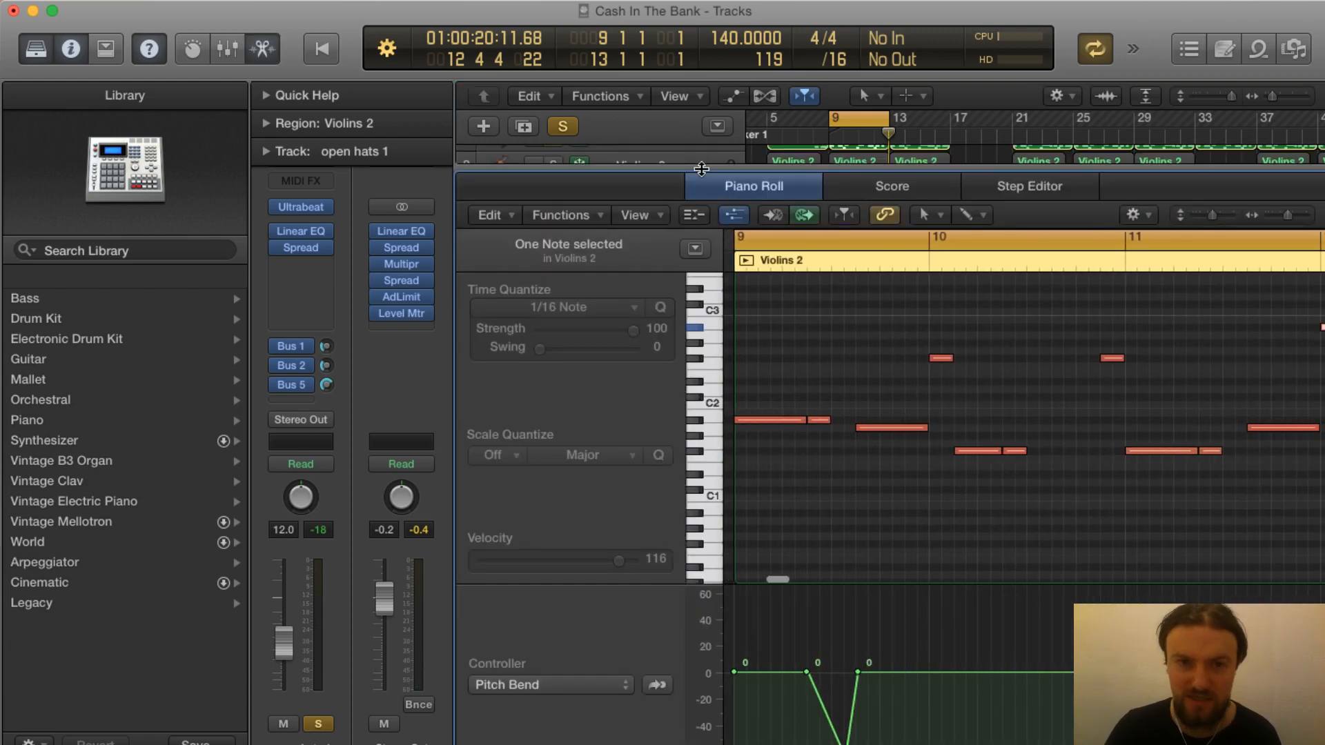
Clear all solos, close the editor, solo only the 808 Bass Line track, and play the loop
click(575, 129)
key(x)
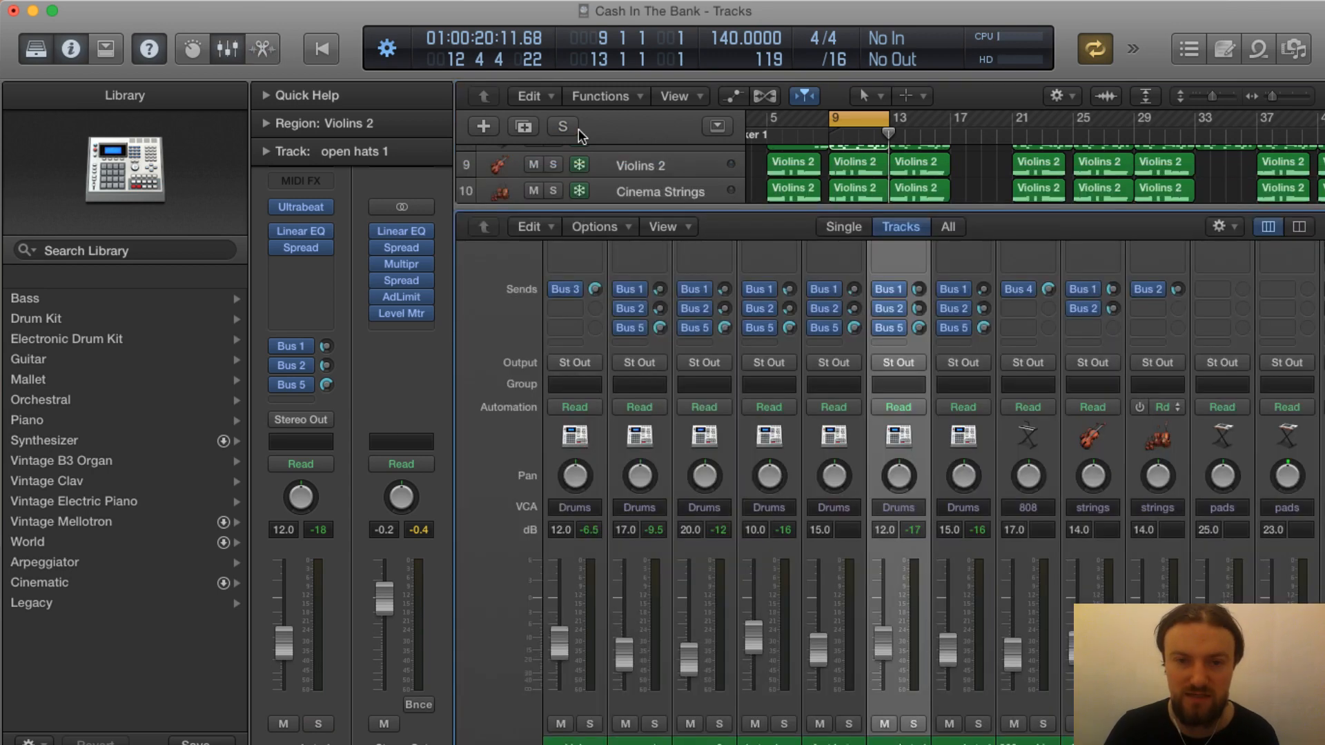
key(x)
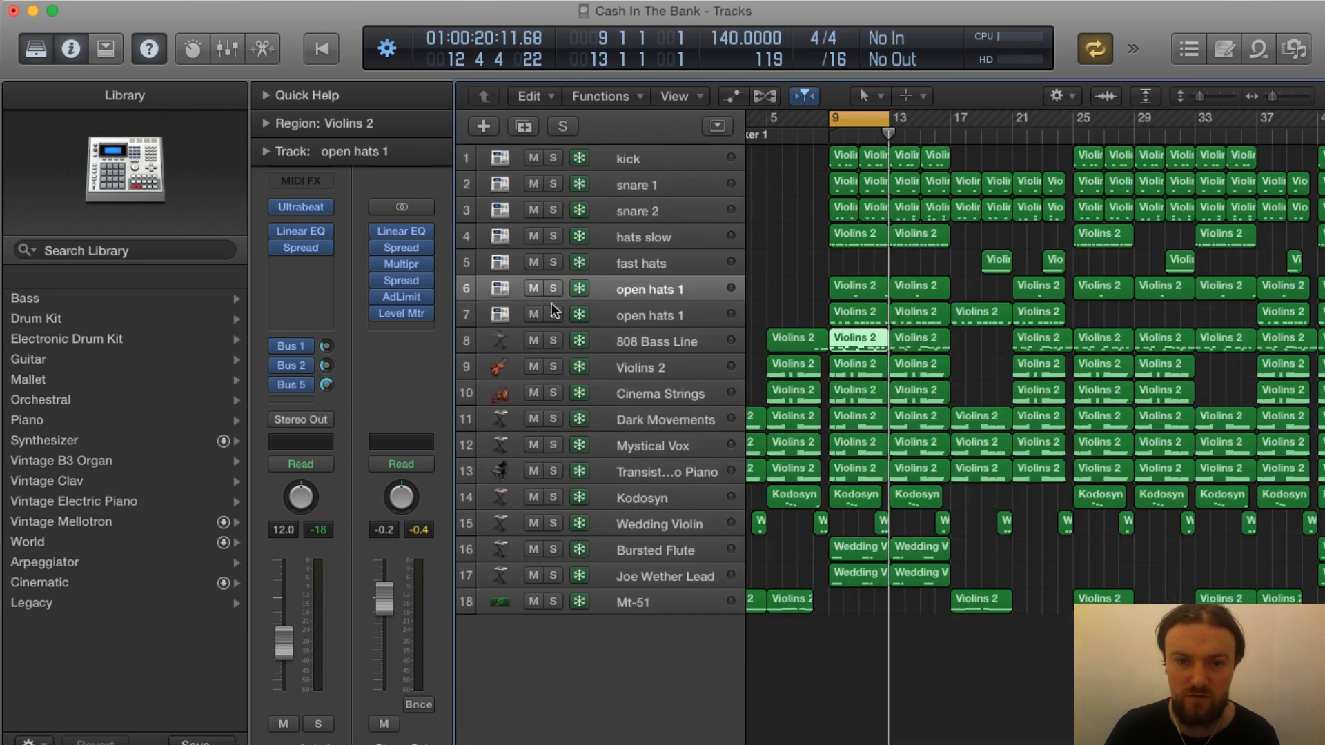
click(553, 341)
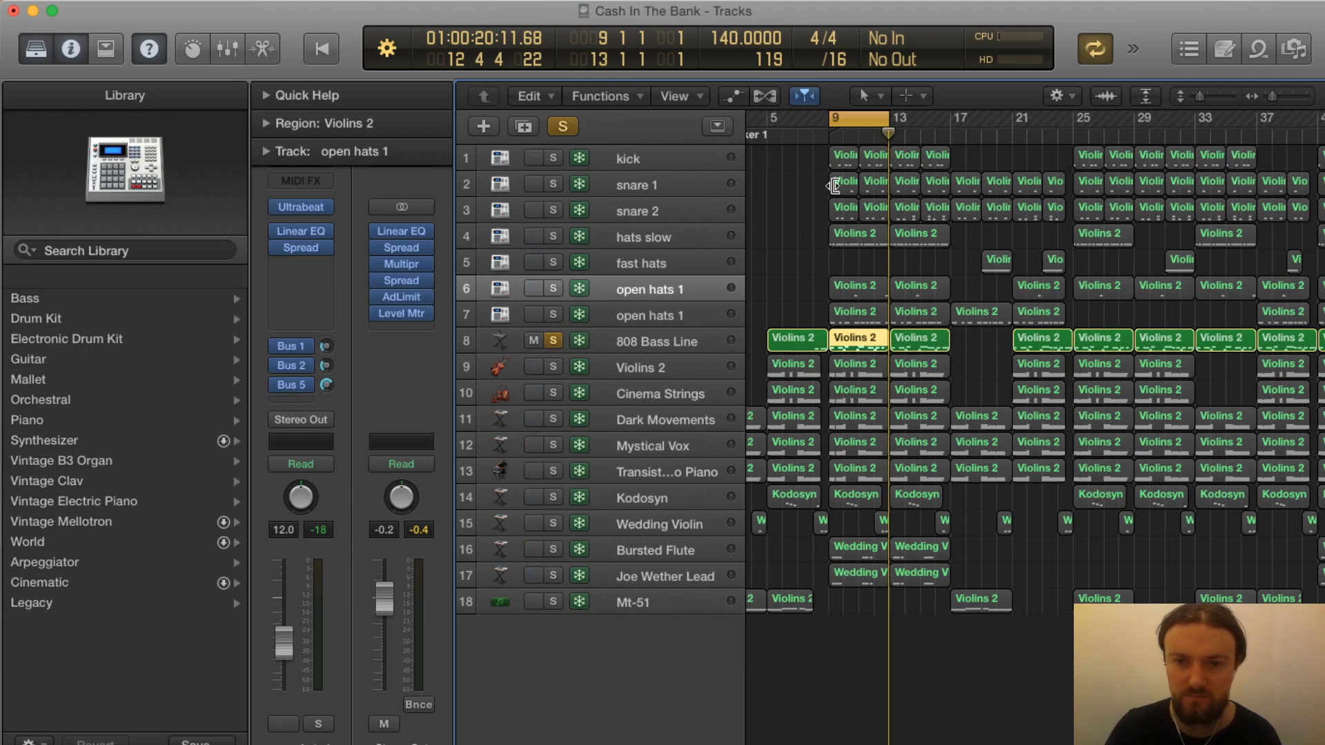
key(space)
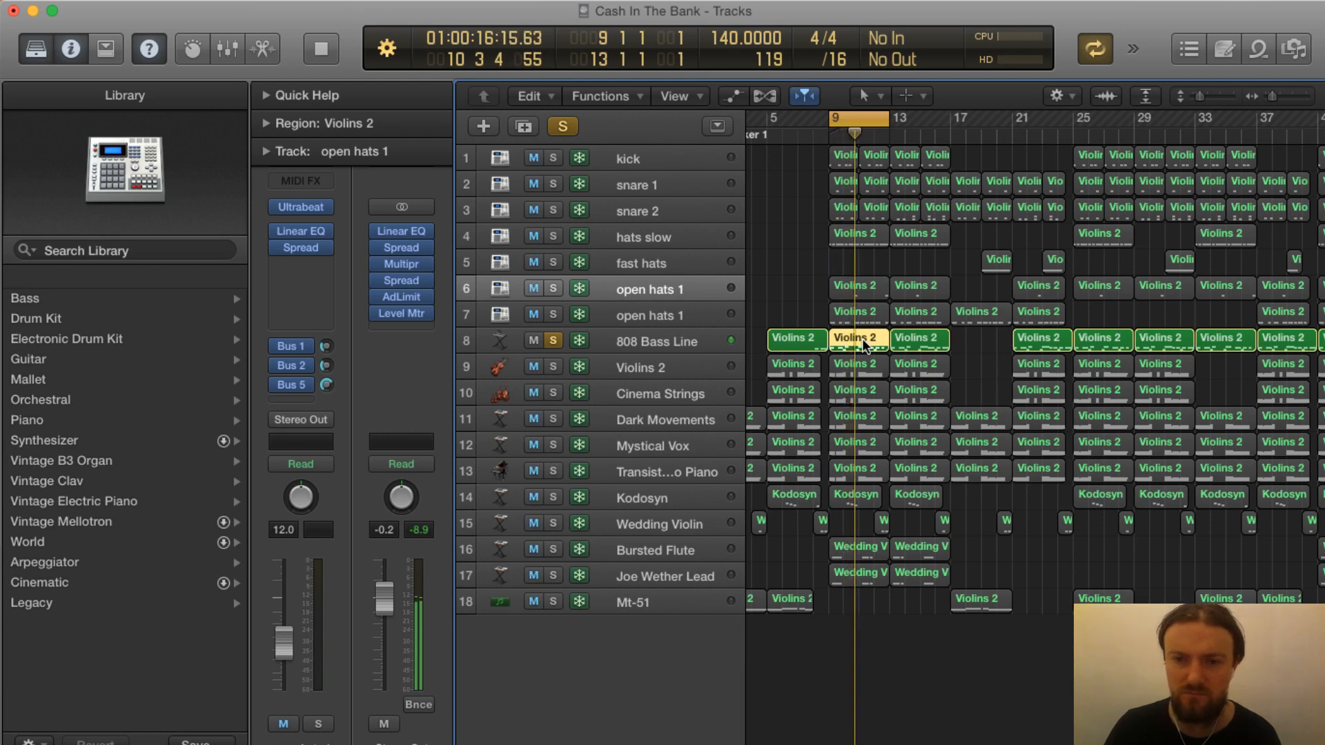
Open the 808 Bass Line's bar 9 region in the Piano Roll, fit bars 9 to 12 in view, and play it
double_click(862, 338)
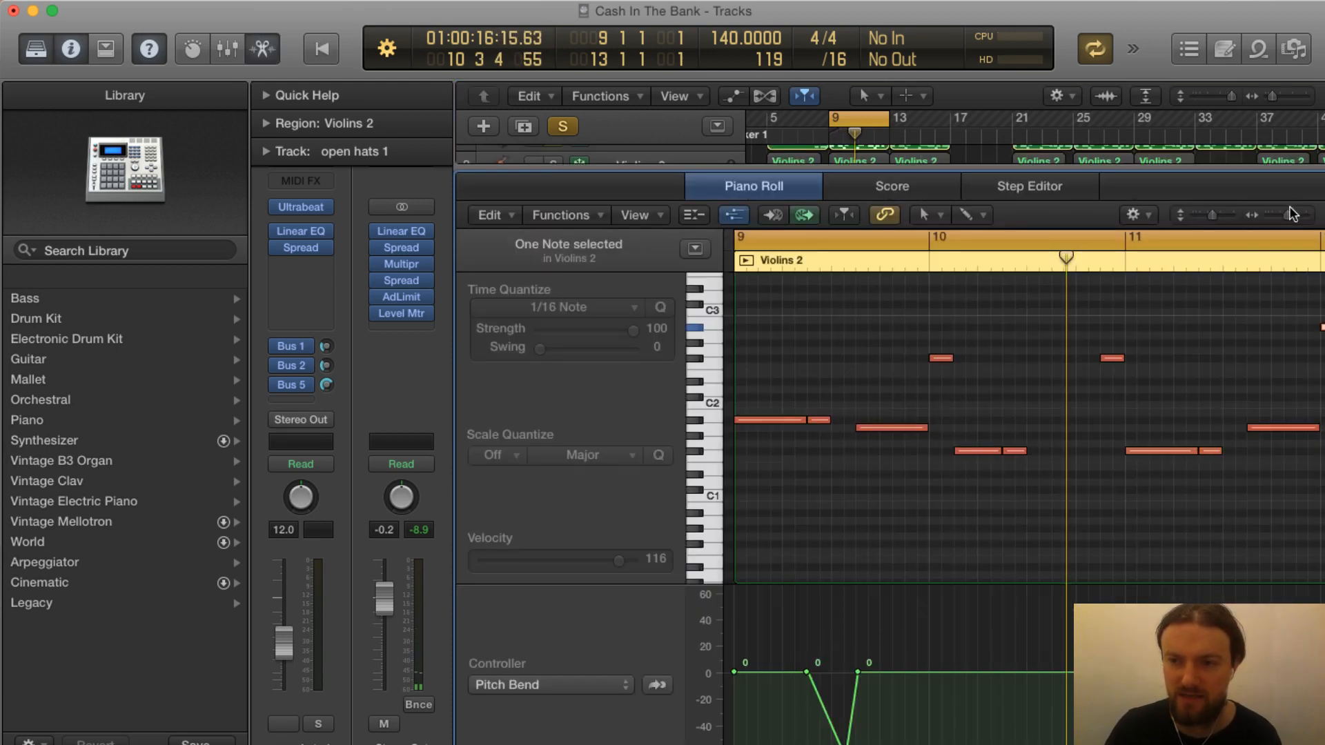
drag(1289, 207, 1284, 211)
scroll(1096, 438, right, 3)
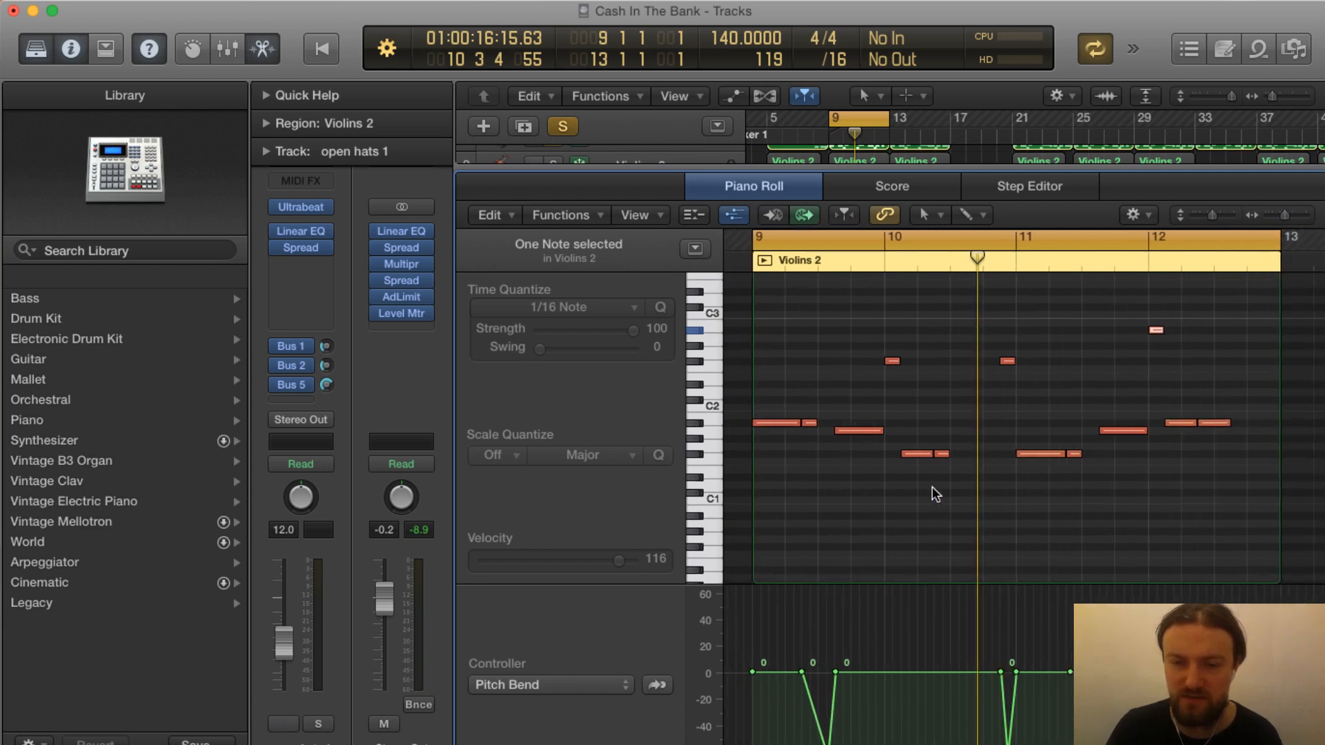
key(space)
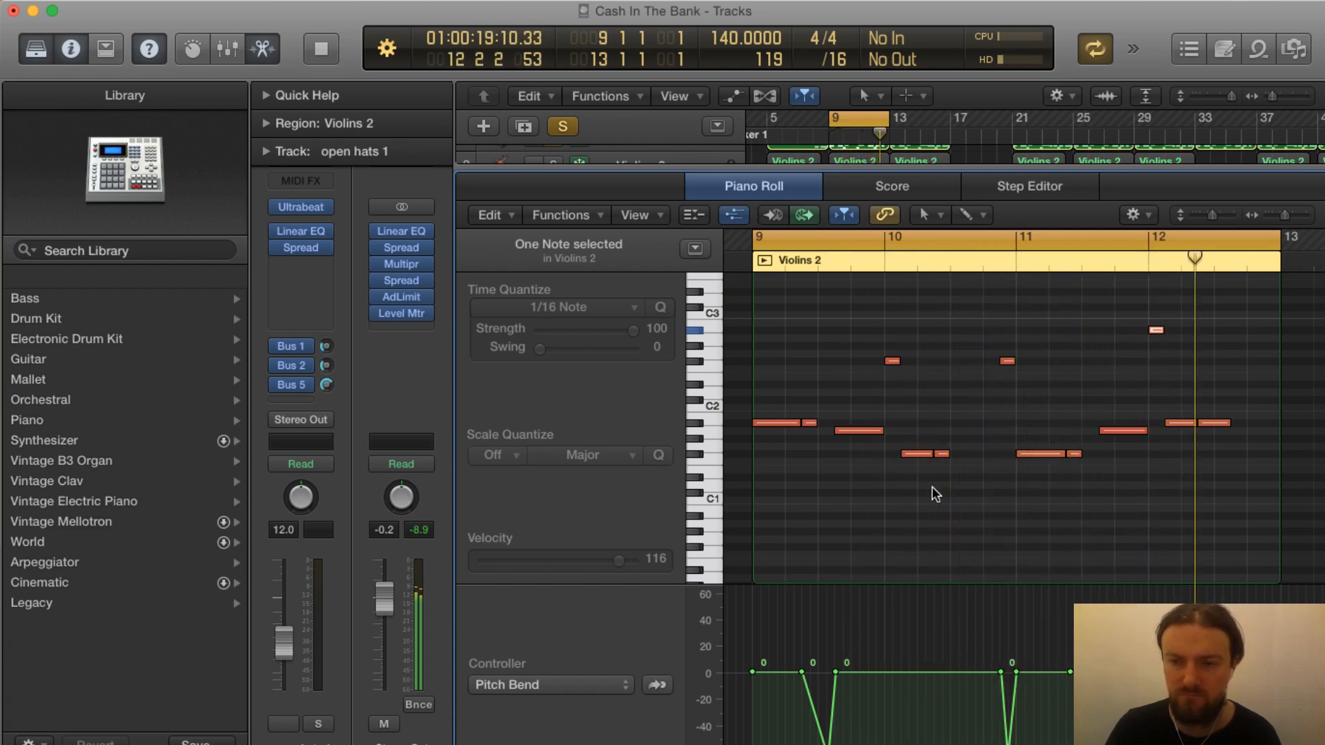
key(space)
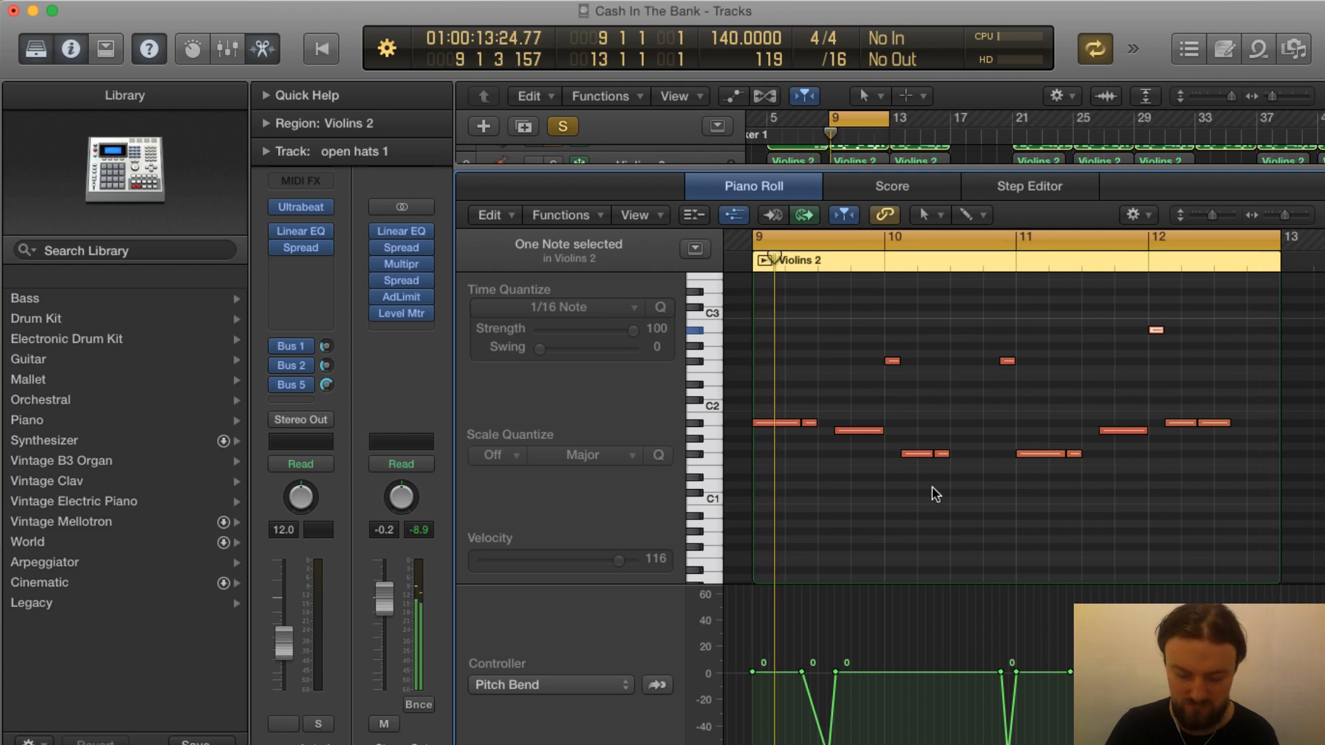
Close the editor, replay the soloed 808 Bass Line loop, and follow its bar 9 region in the reopened Piano Roll until stopping playback
key(x)
key(x)
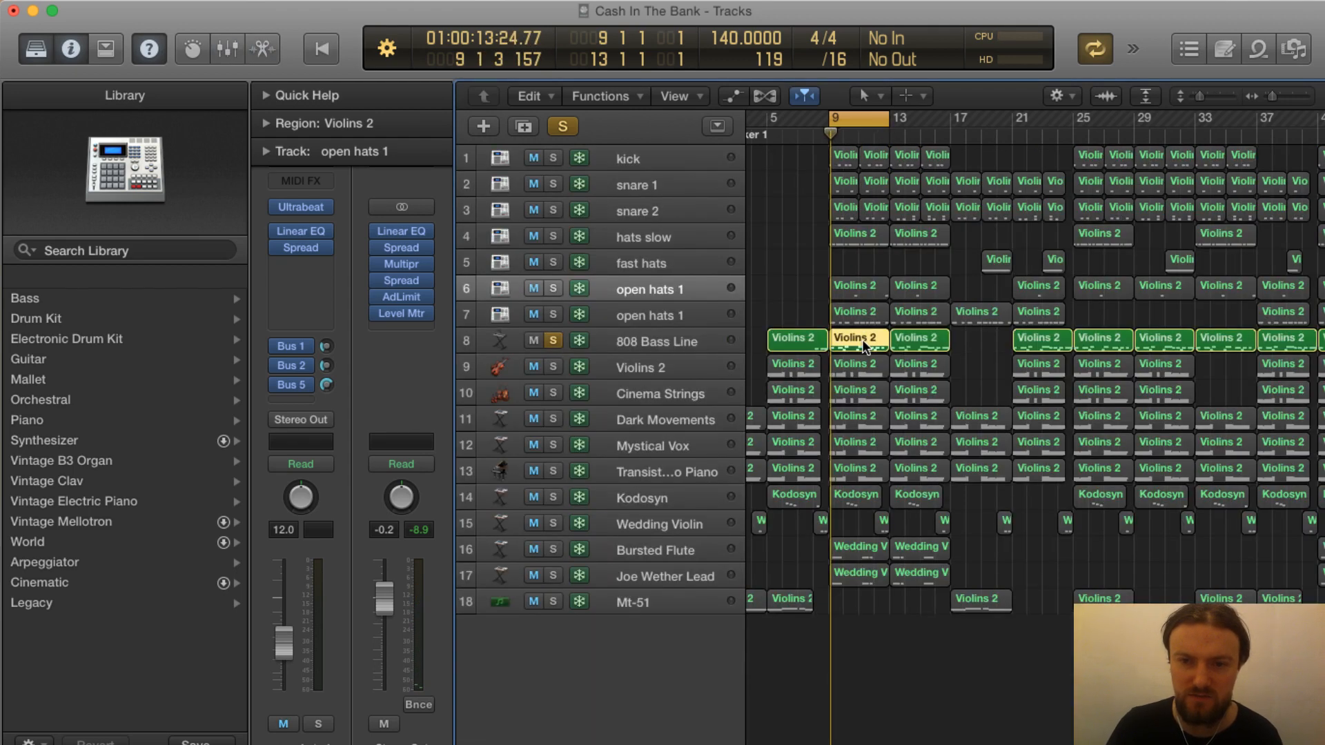
key(space)
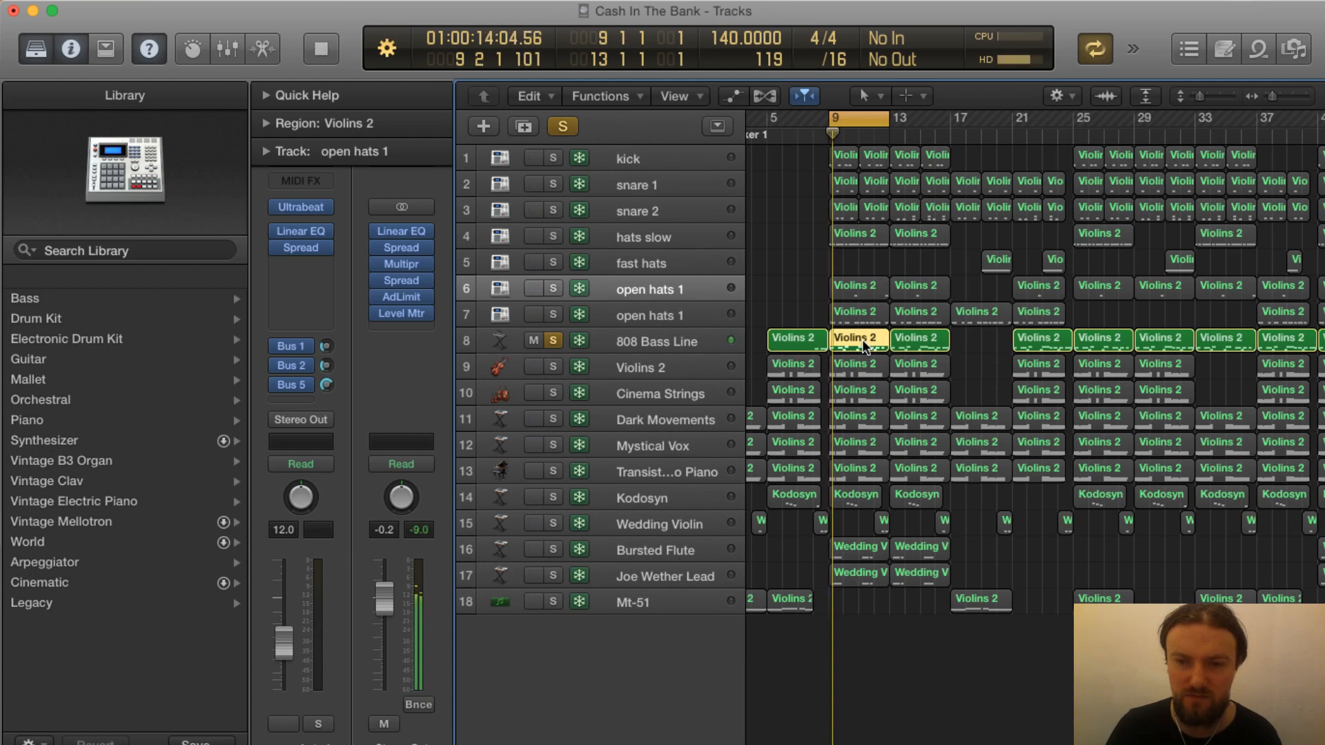
key(p)
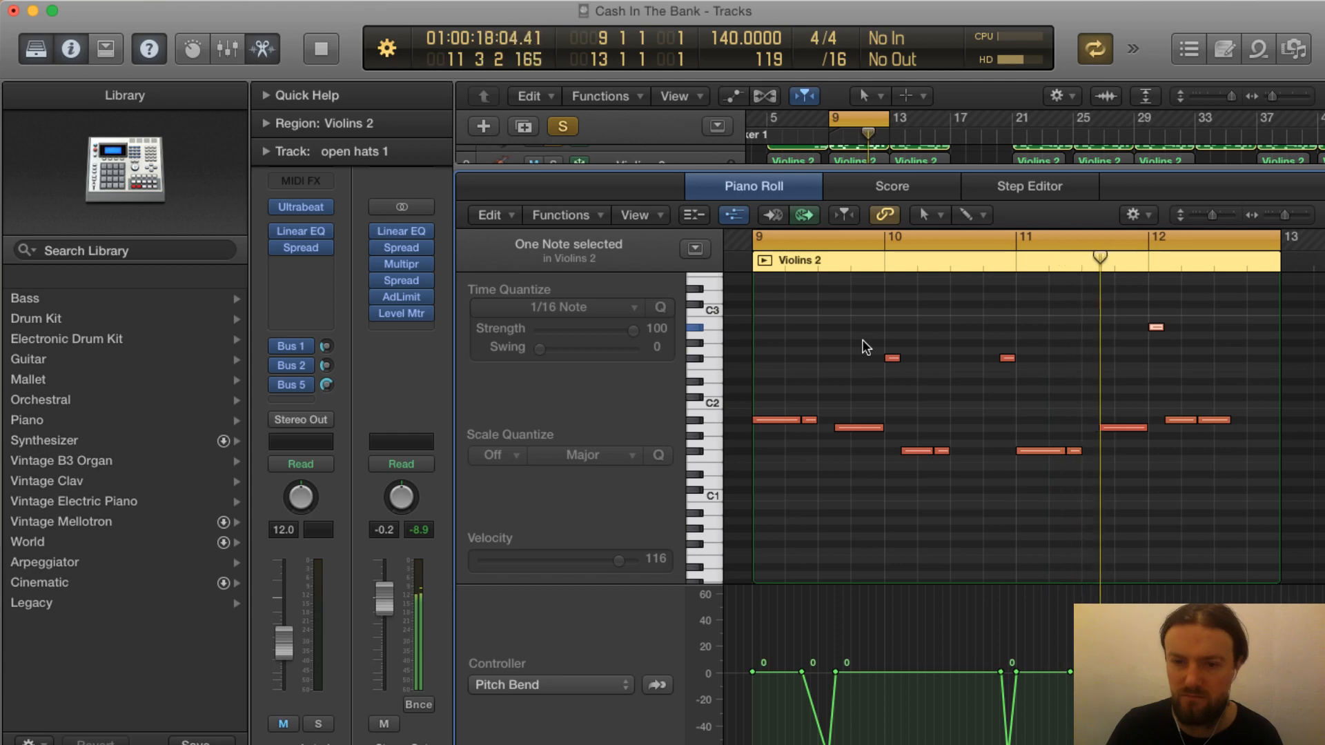
key(space)
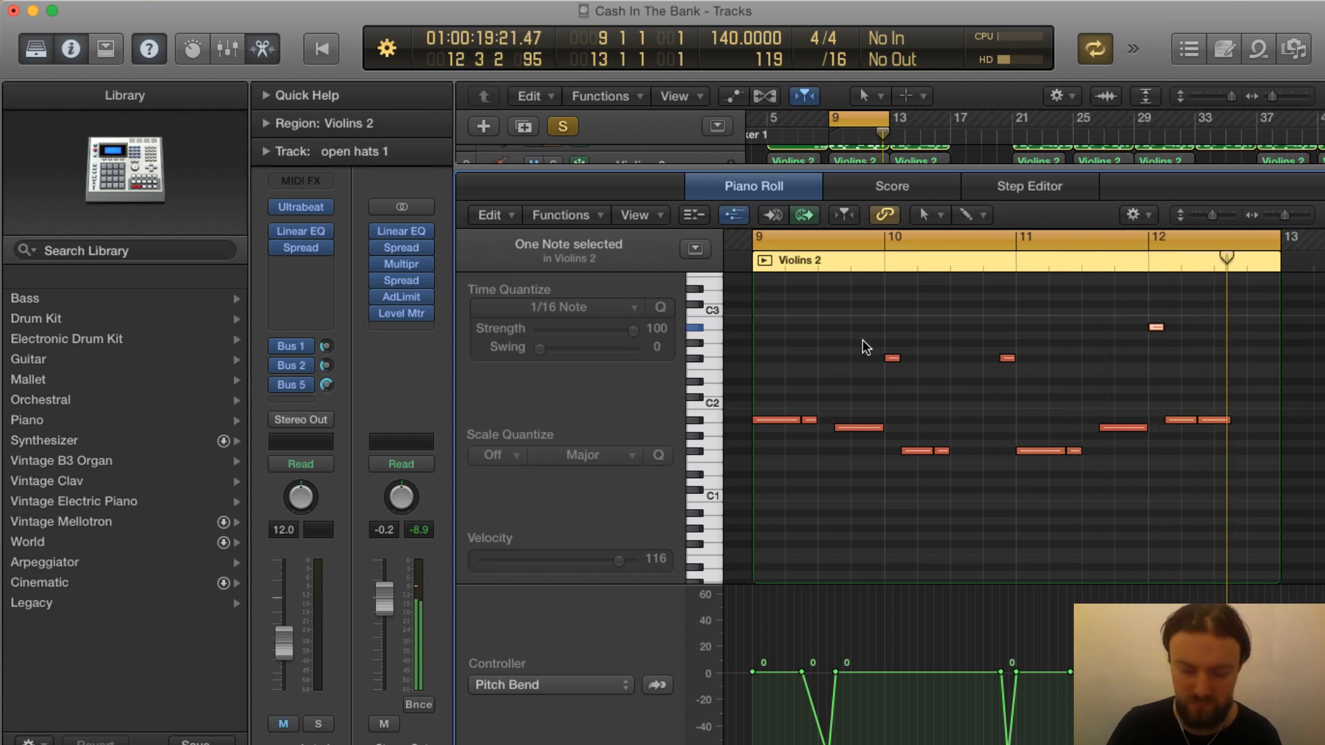
Examine the 808 Bass Line's bar 13 region in the Piano Roll, and return to the full arrangement
key(x)
key(x)
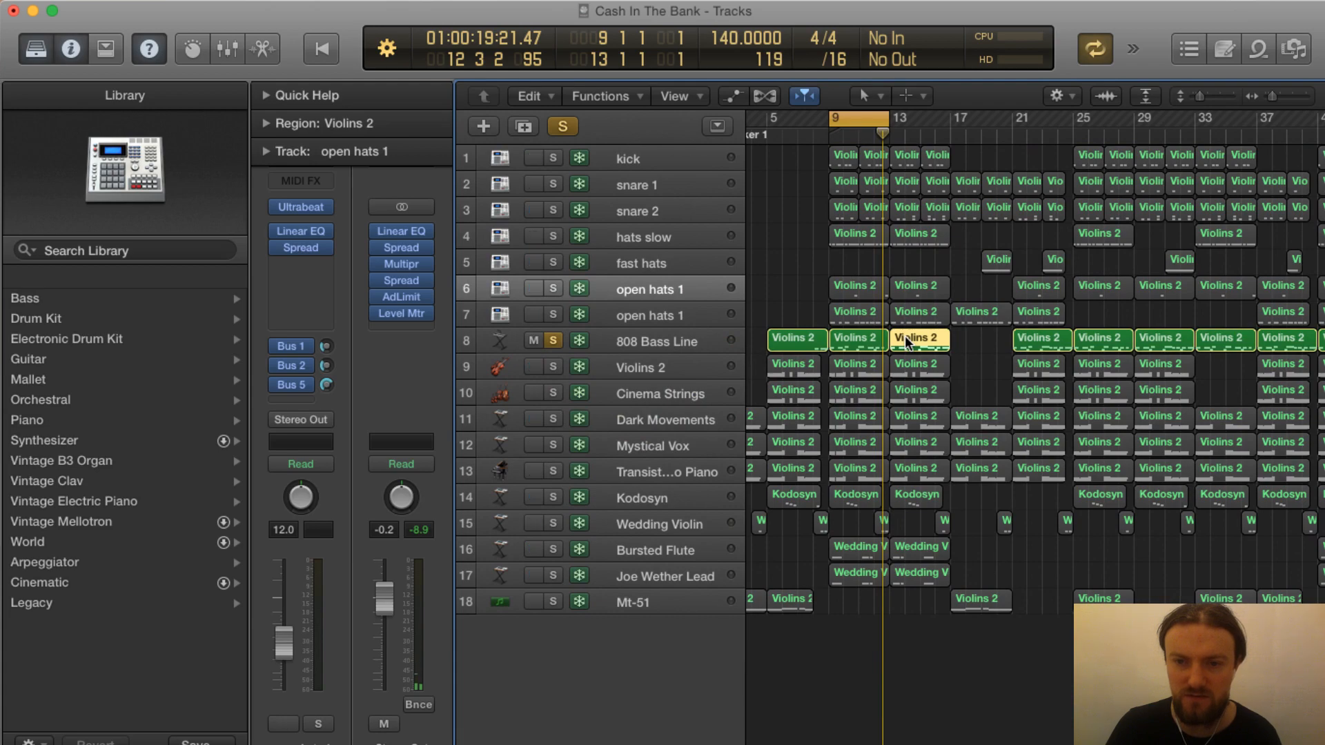
double_click(905, 335)
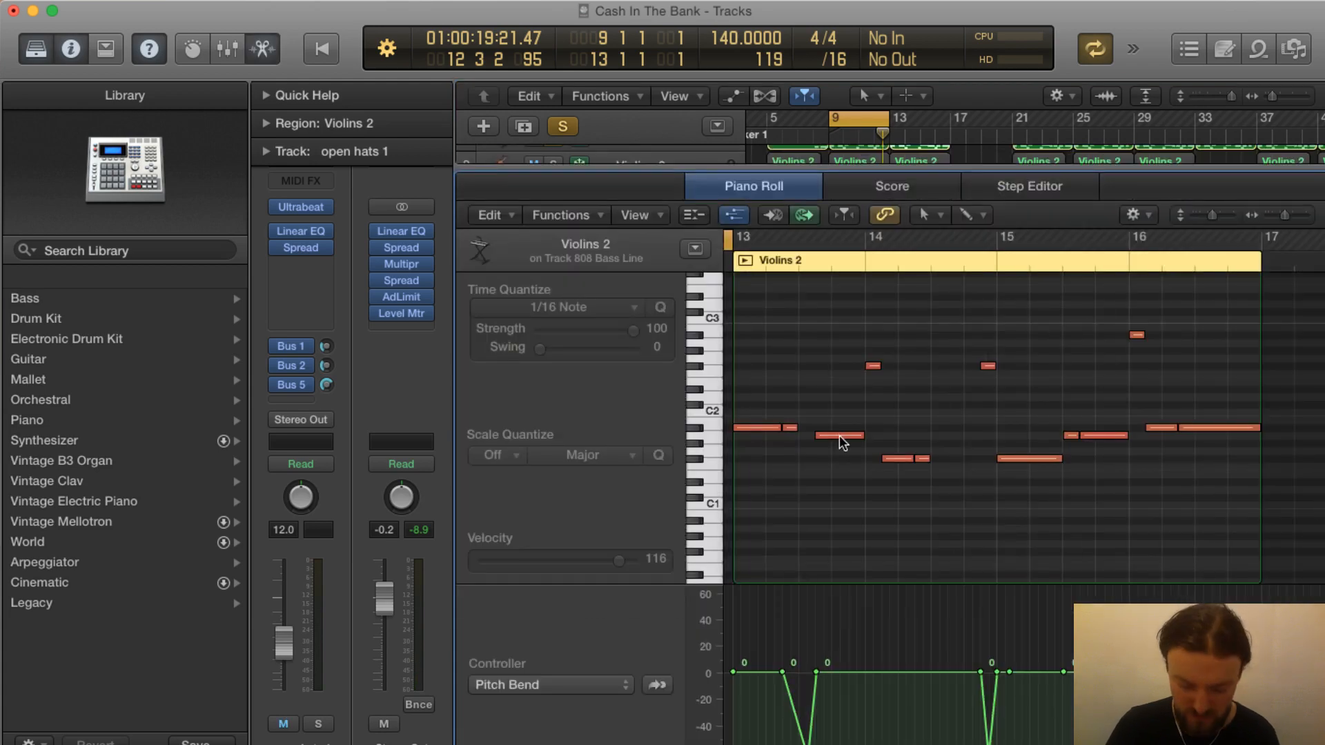
key(x)
key(x)
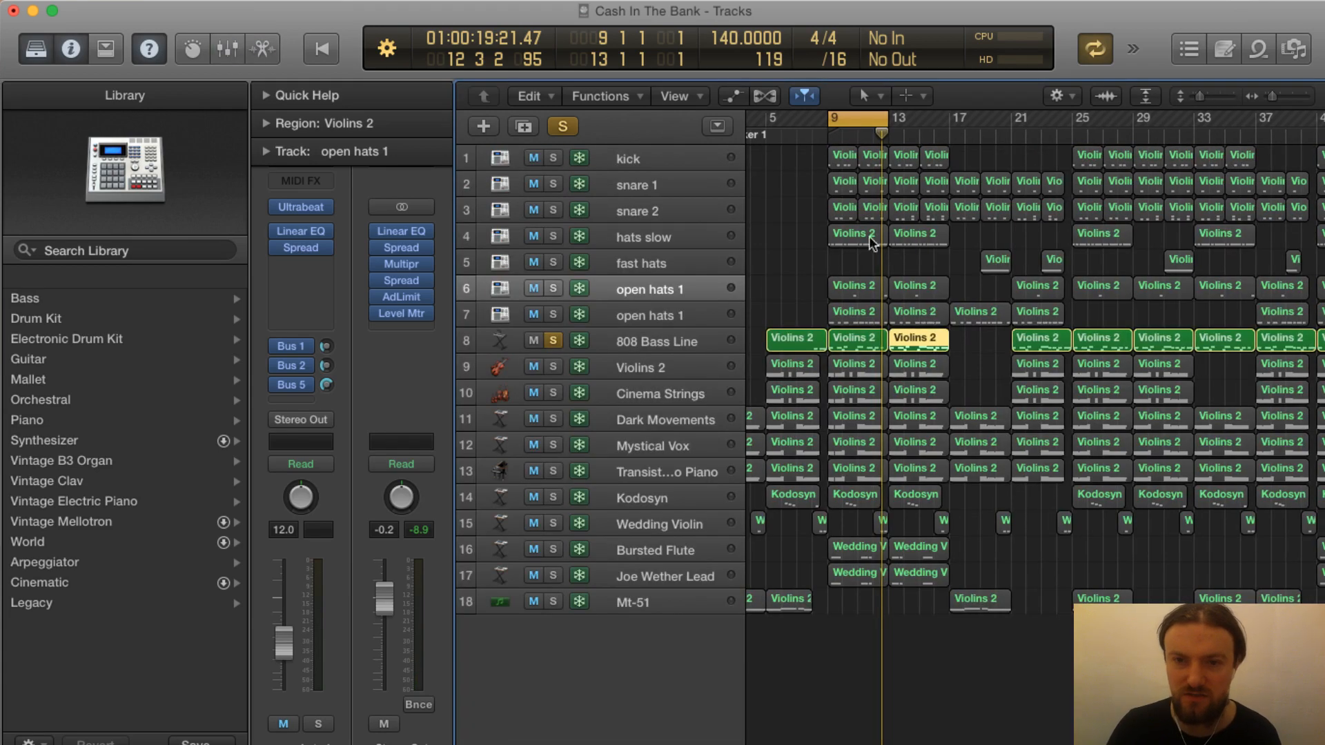
Extend the cycle range to bar 17 and play both 808 Bass Line regions from bars 9 to 16 together in the Piano Roll
drag(888, 117, 949, 117)
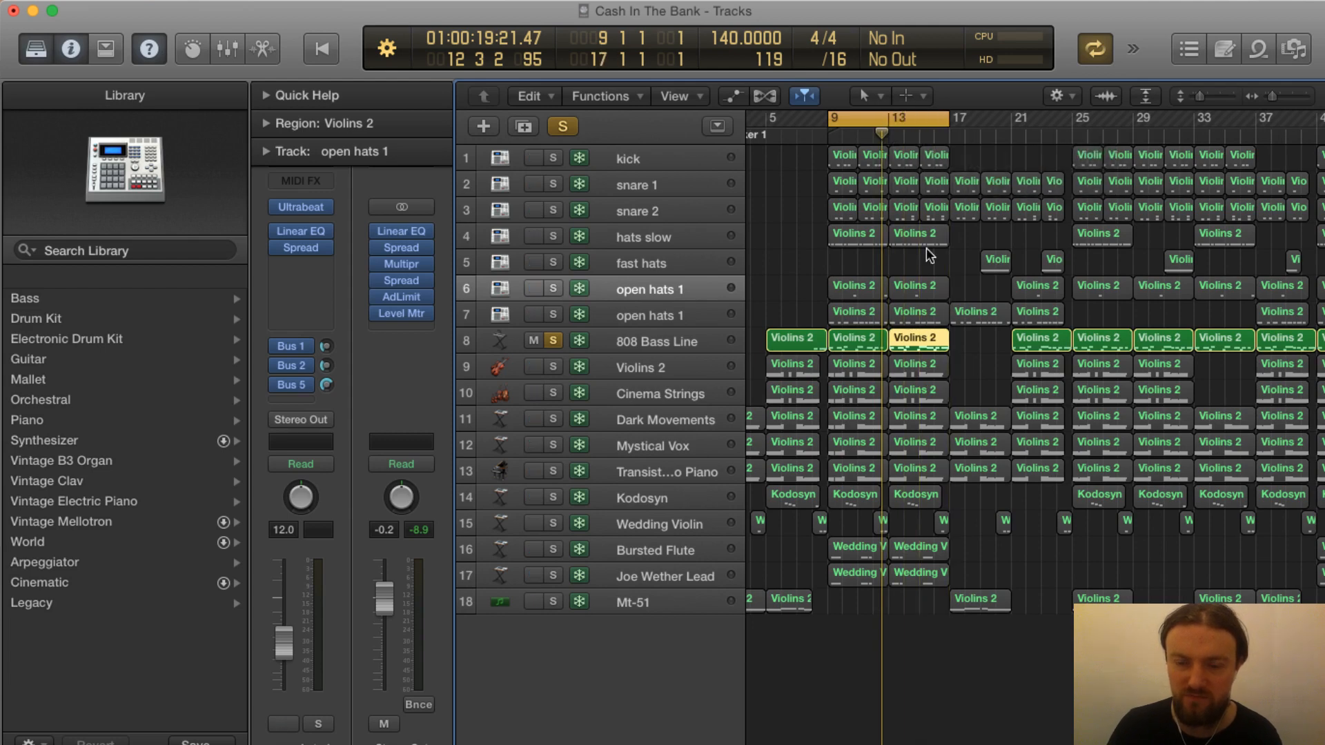
key(space)
shift+click(850, 336)
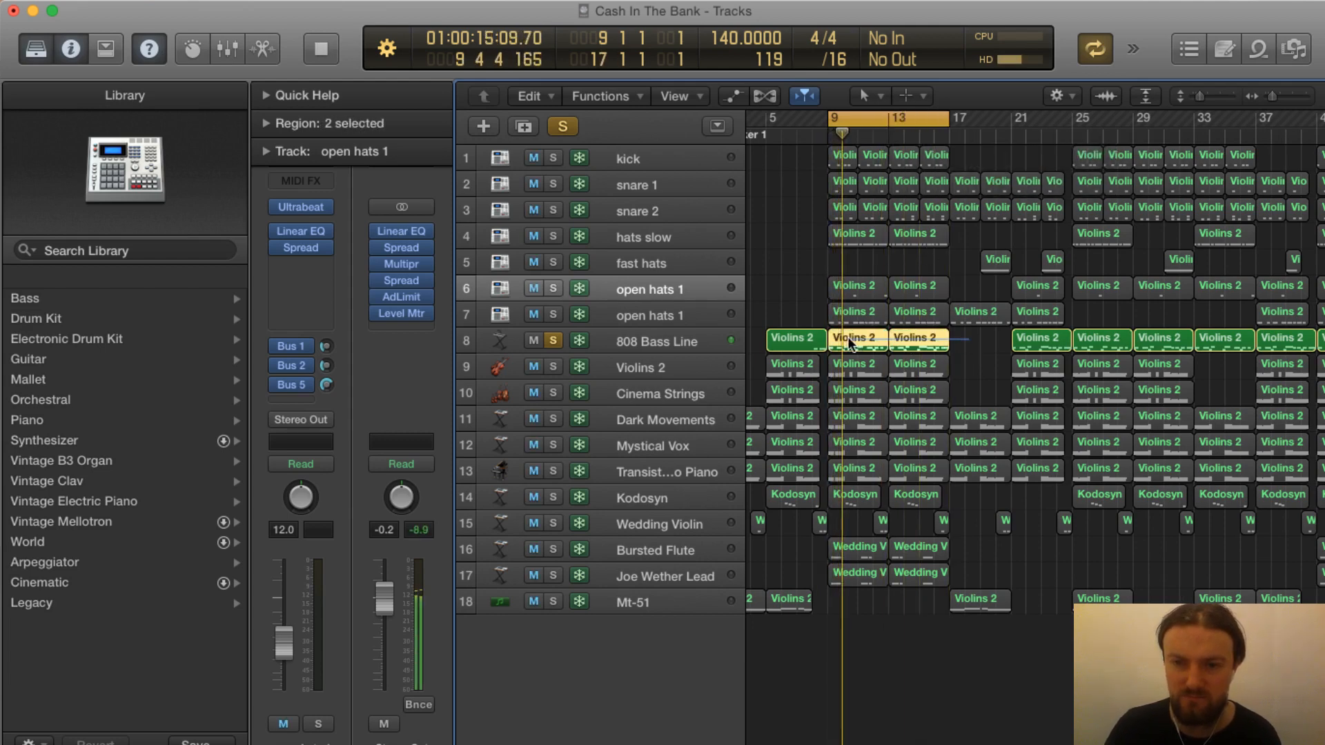
key(p)
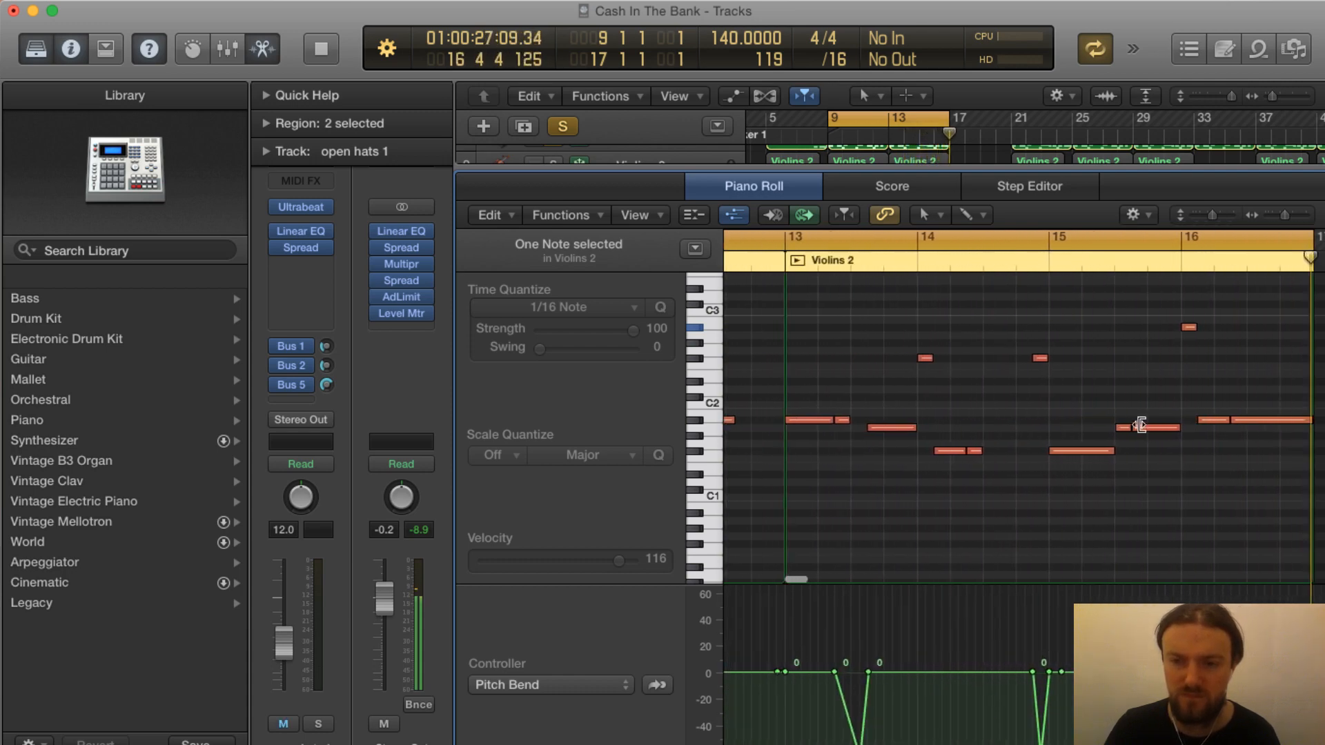
key(space)
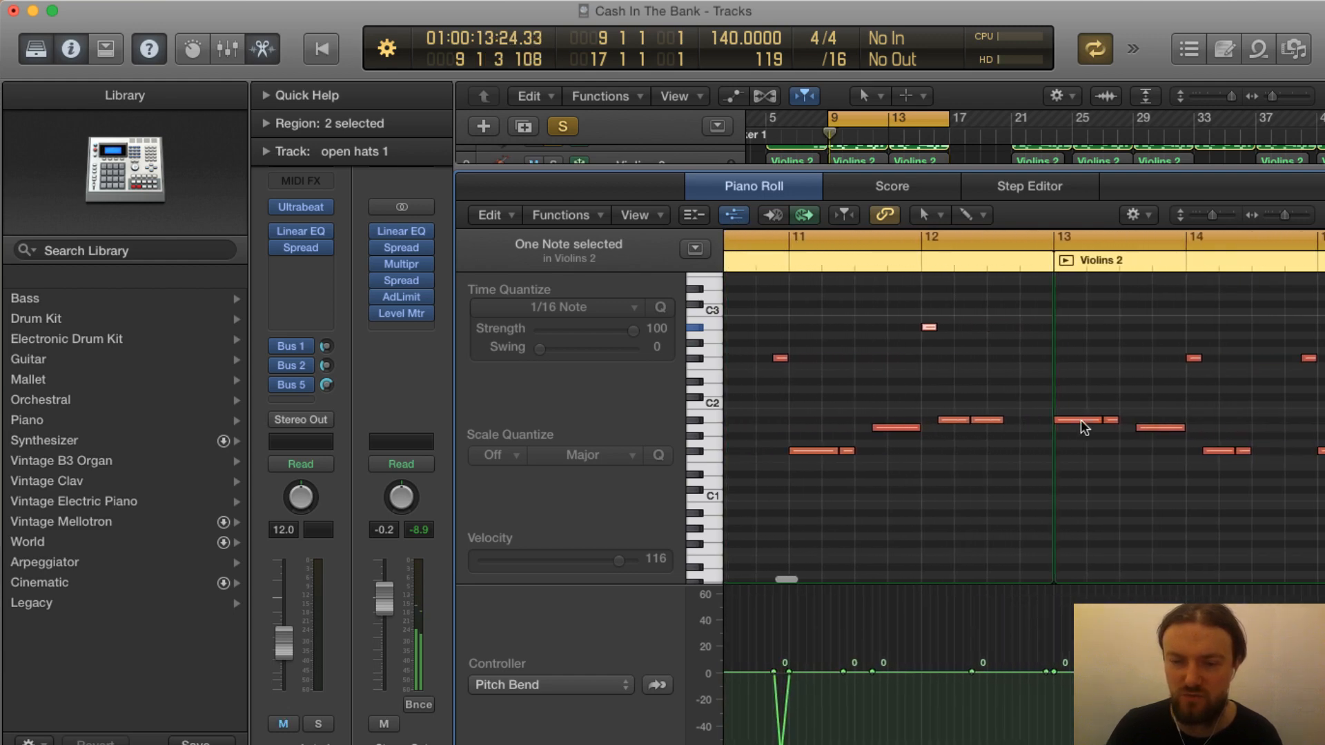
Compare the 808 Bass Line's notes and pitch bends across bars 9 to 16 while replaying both regions, and stop playback
scroll(1081, 419, right, 3)
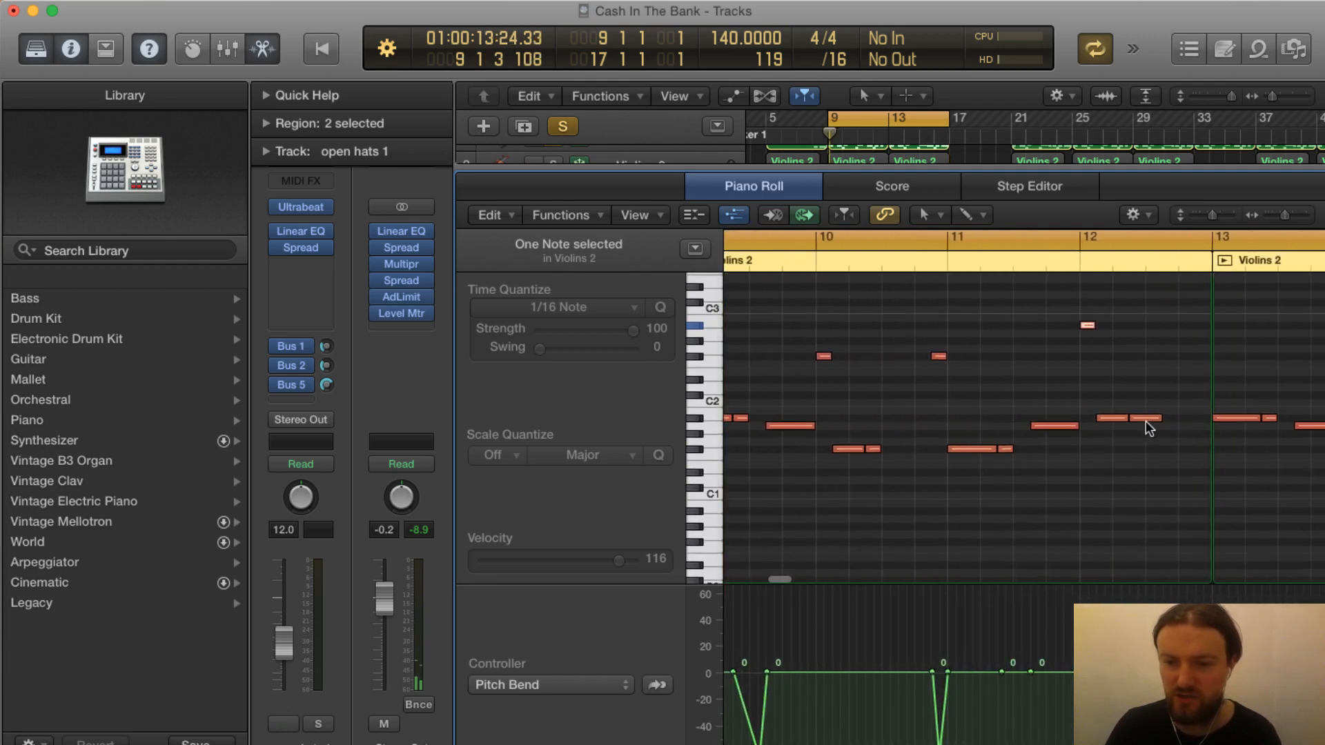
scroll(1069, 414, right, 2)
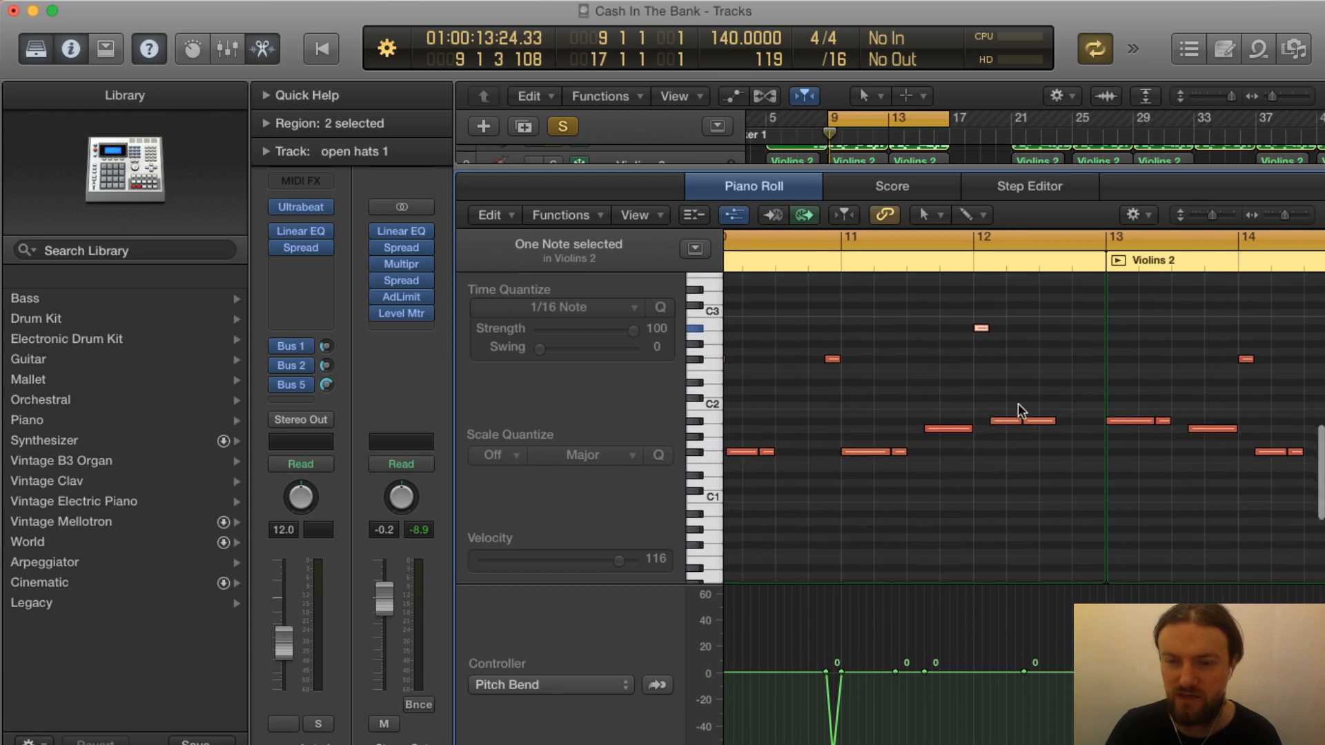
scroll(994, 411, right, 2)
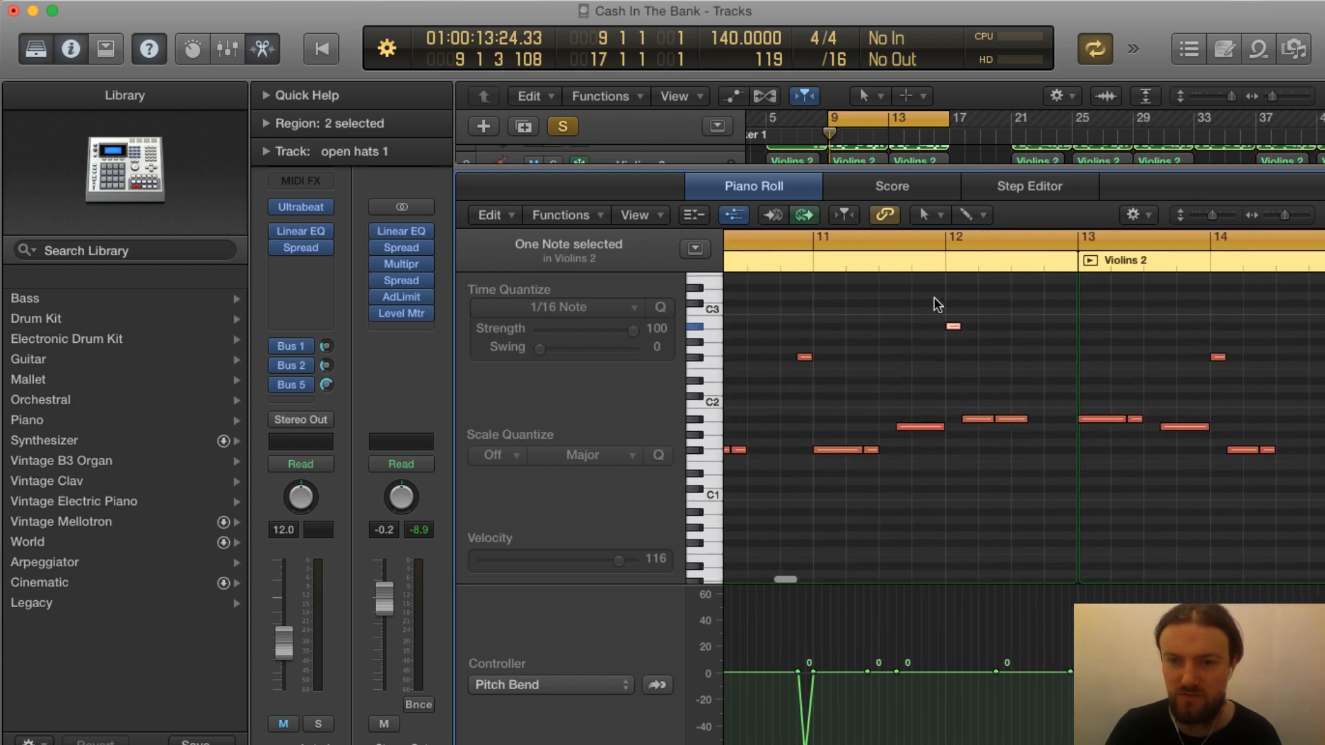
double_click(793, 273)
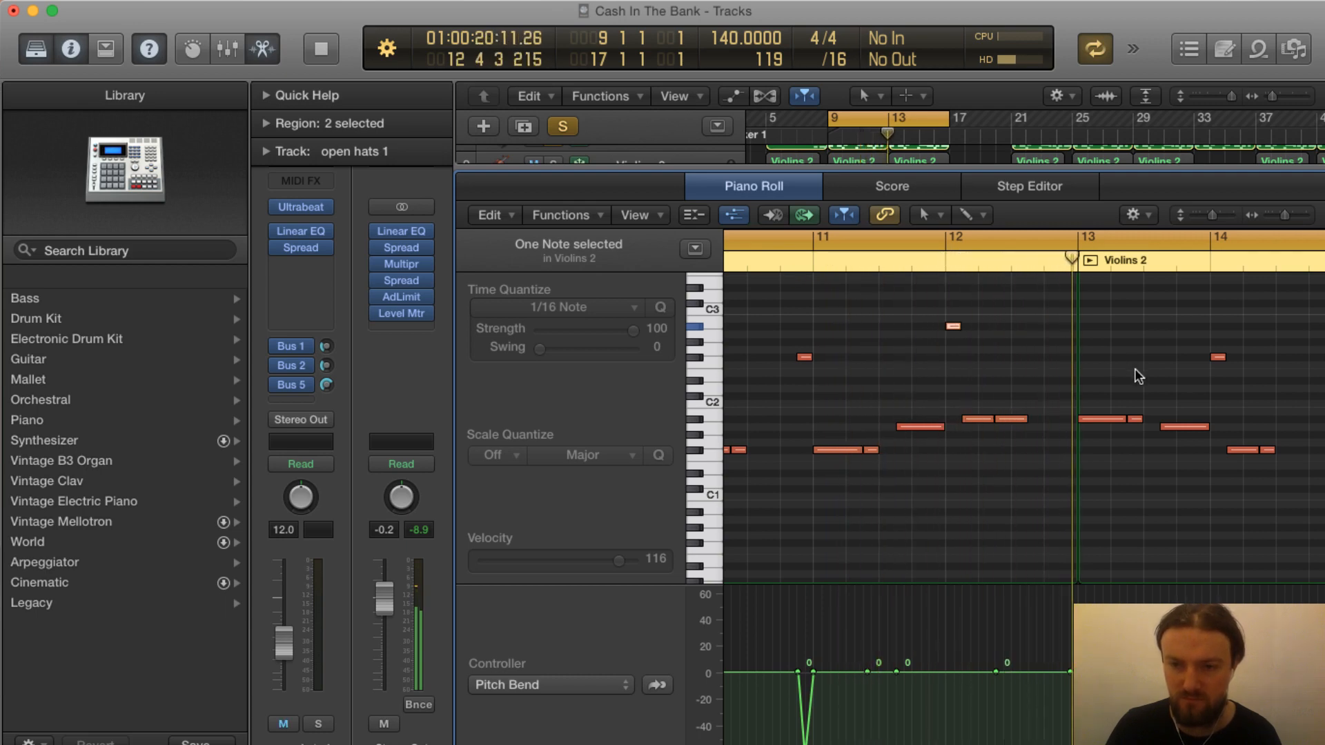
scroll(1135, 369, right, 5)
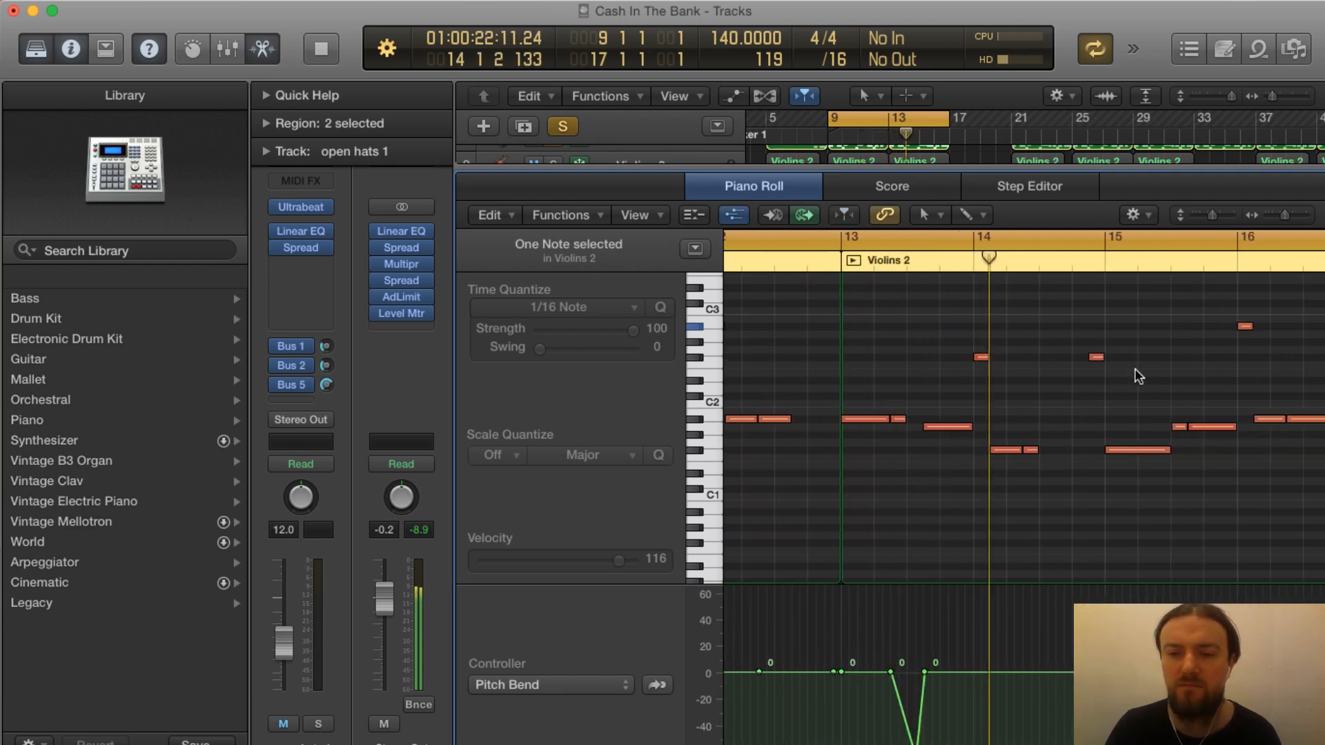
scroll(1135, 369, right, 6)
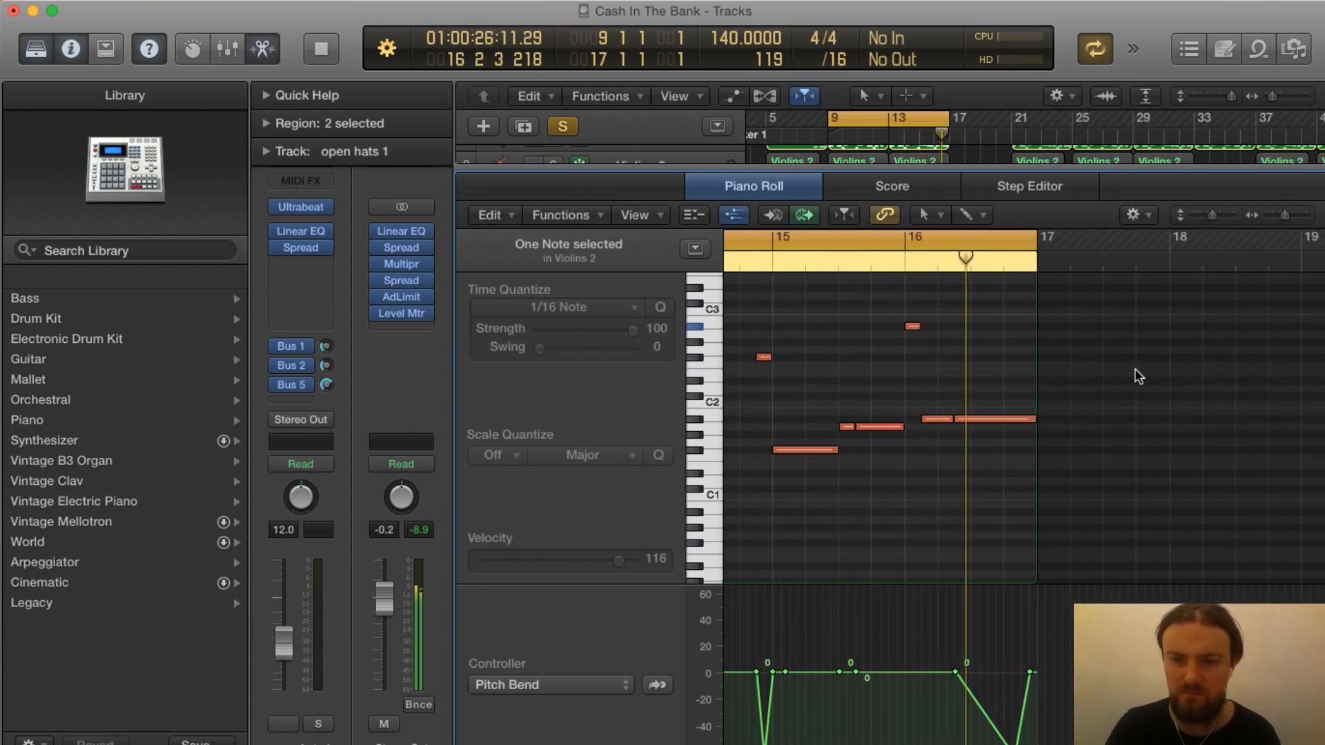
key(space)
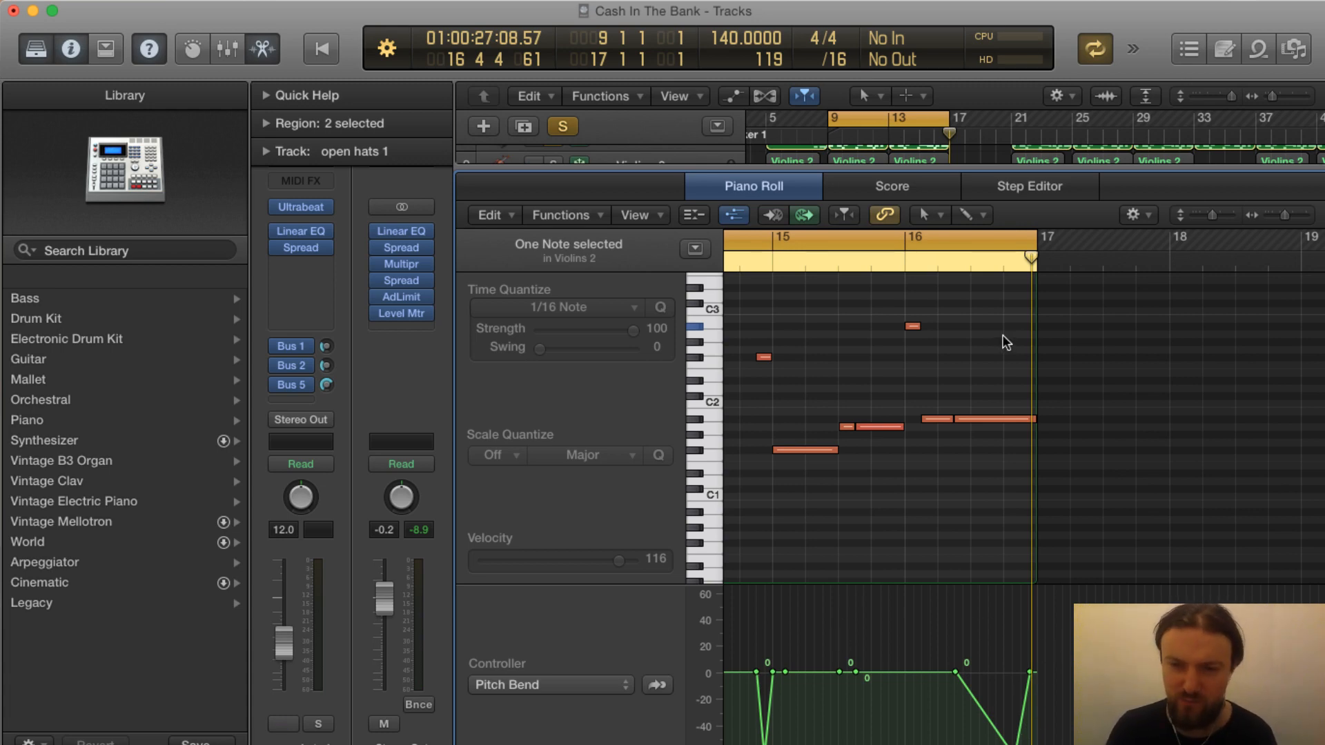
Duplicate the 808 Bass Line track and copy its bar 9 and bar 13 regions onto the new track
key(x)
key(x)
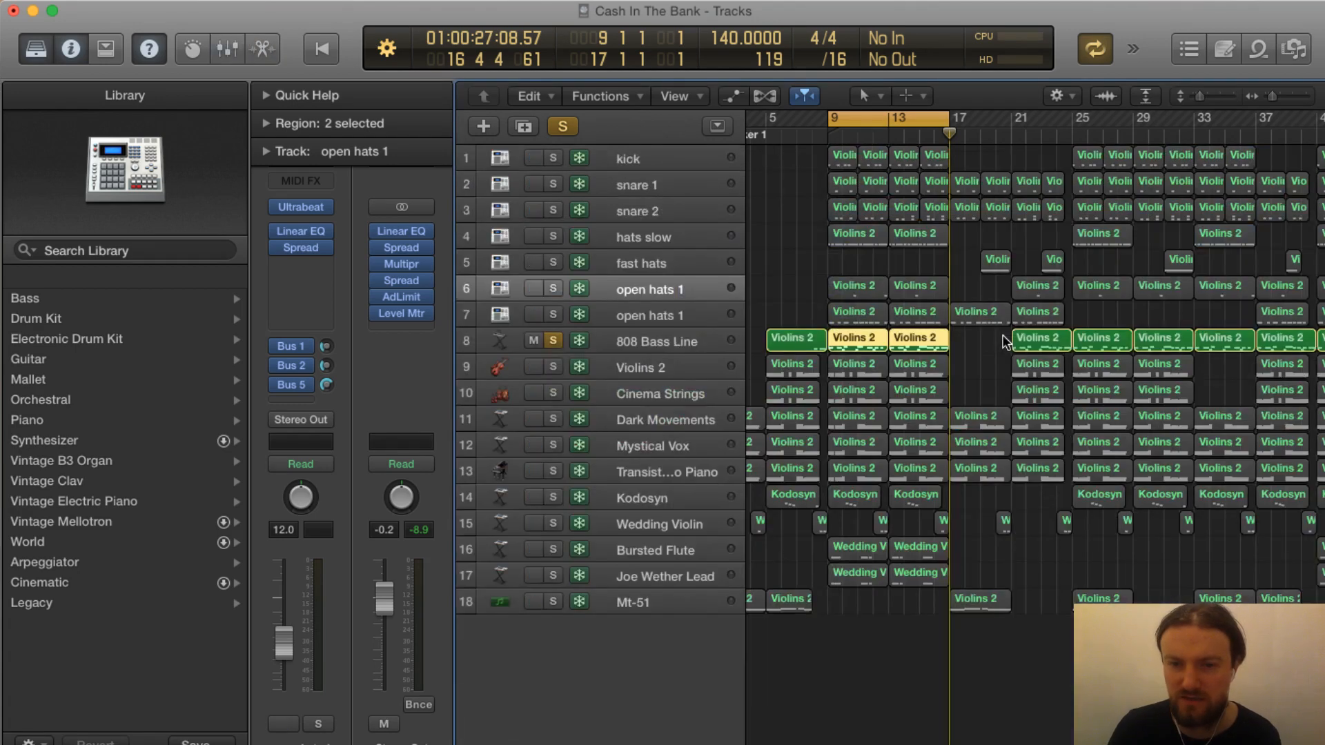
click(653, 331)
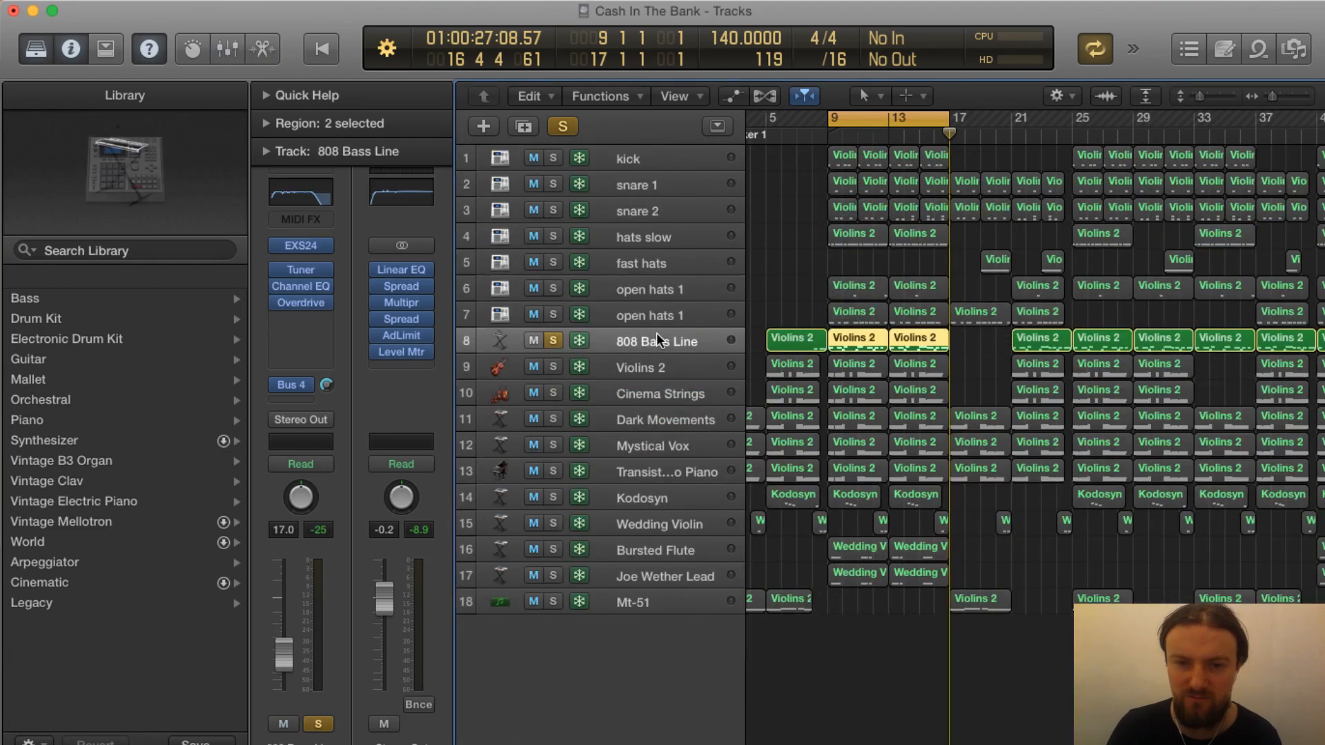
click(528, 127)
drag(974, 348, 860, 359)
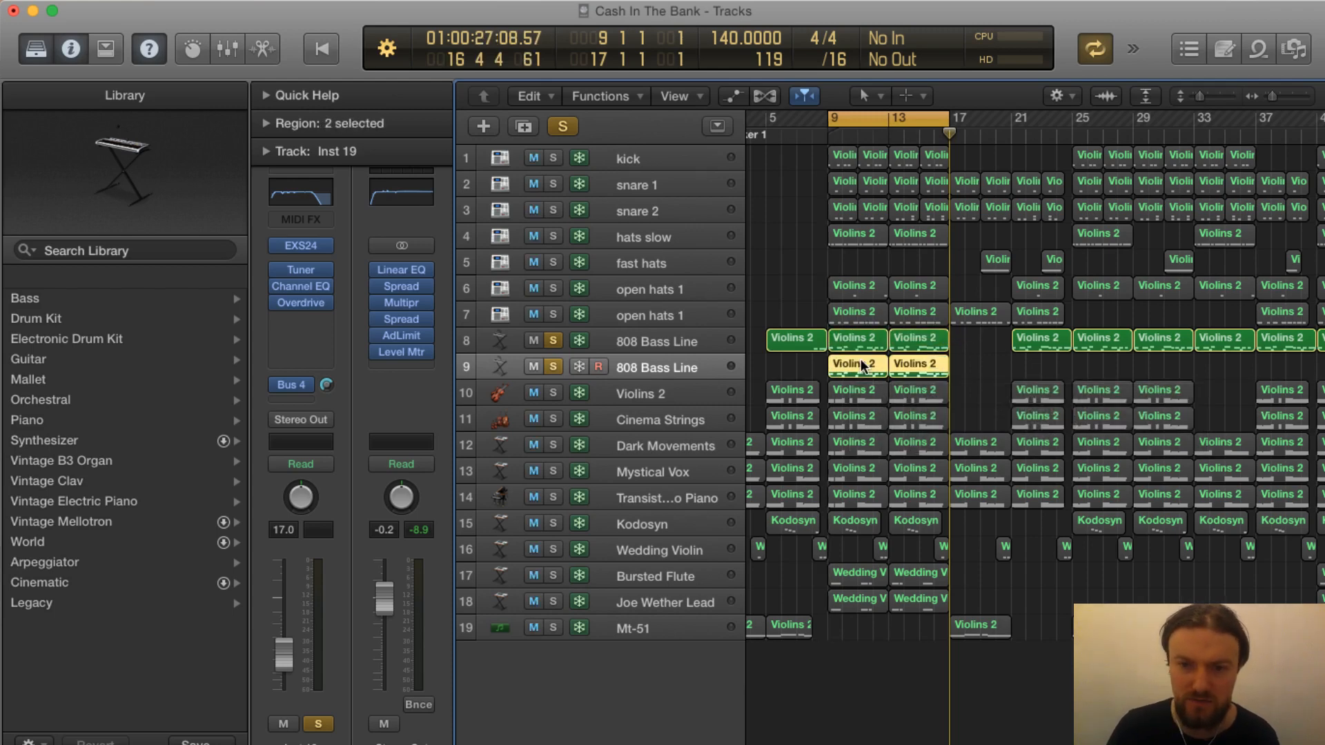
Unsolo the original 808 Bass Line and examine the duplicate's notes and pitch bends from bar 9 in the Piano Roll
click(552, 341)
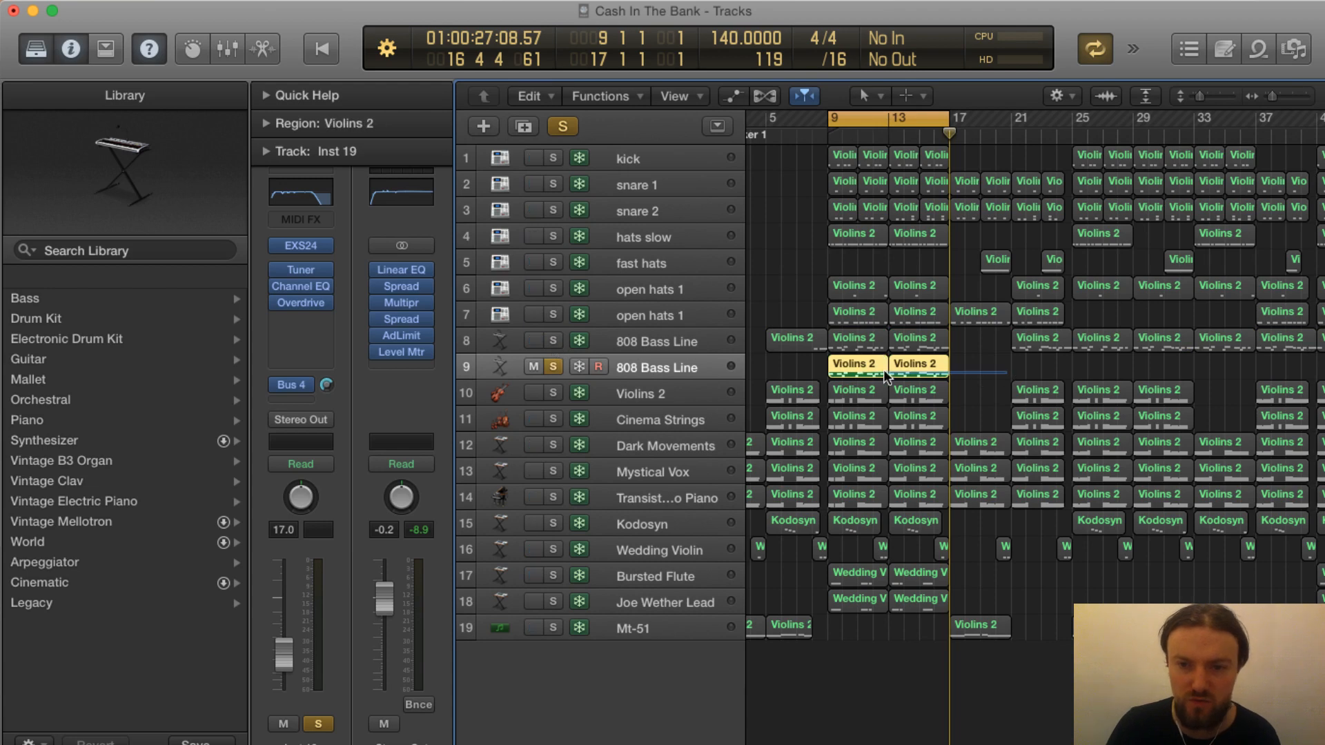
double_click(855, 370)
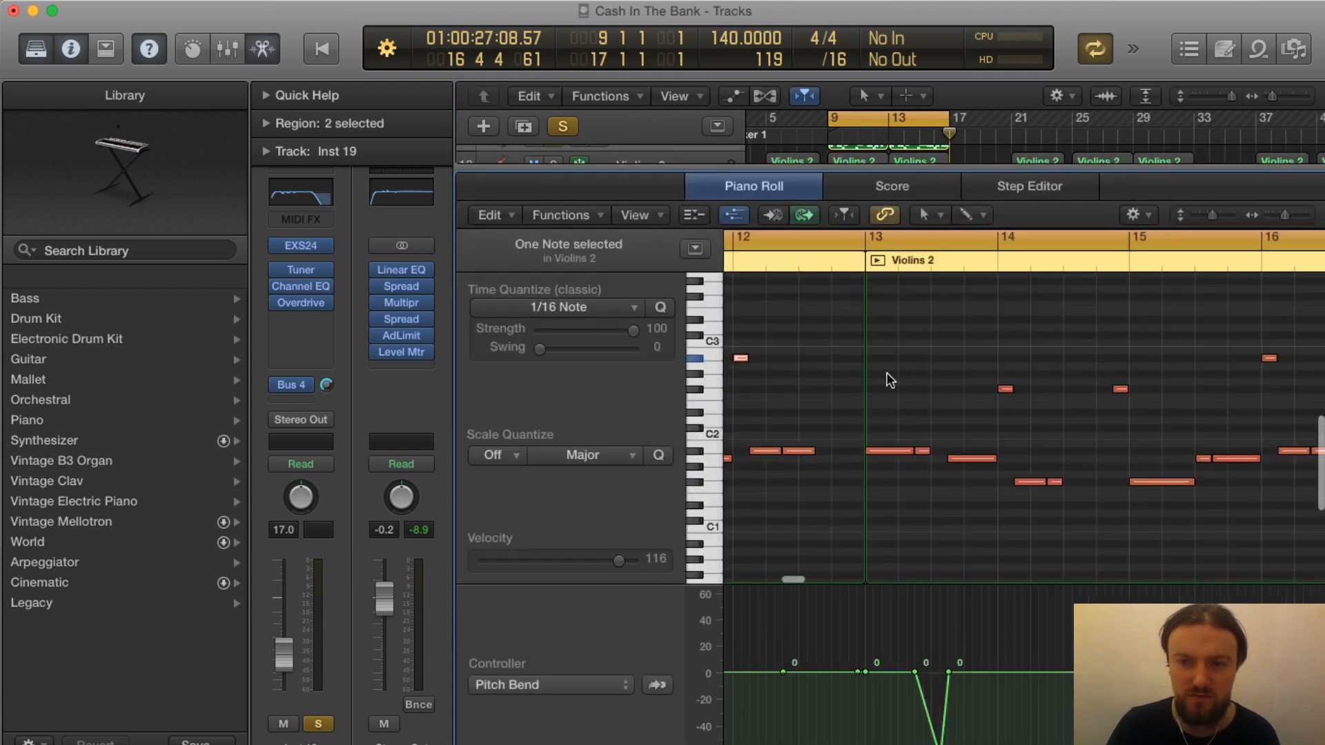
drag(1285, 215, 1282, 218)
scroll(994, 412, left, 6)
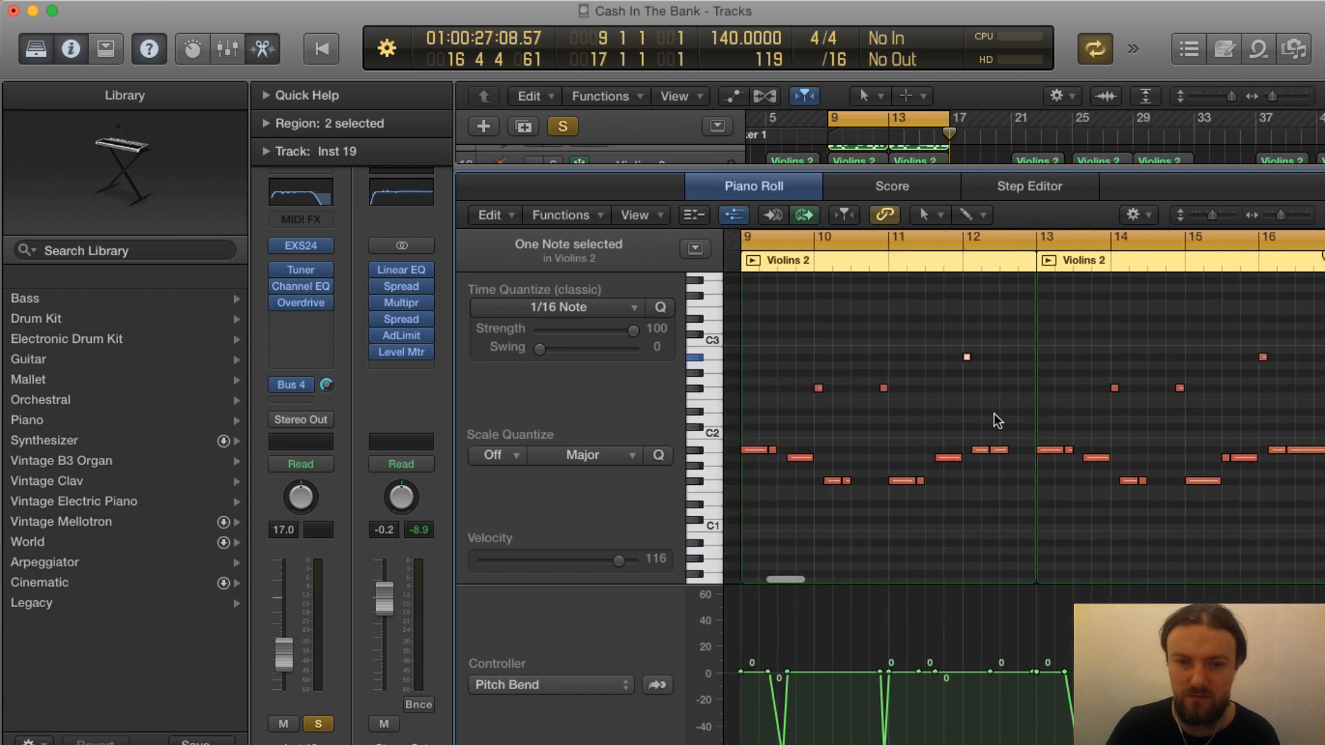
Bypass the Overdrive on the duplicated 808 Bass Line track and return to the full arrangement
click(296, 300)
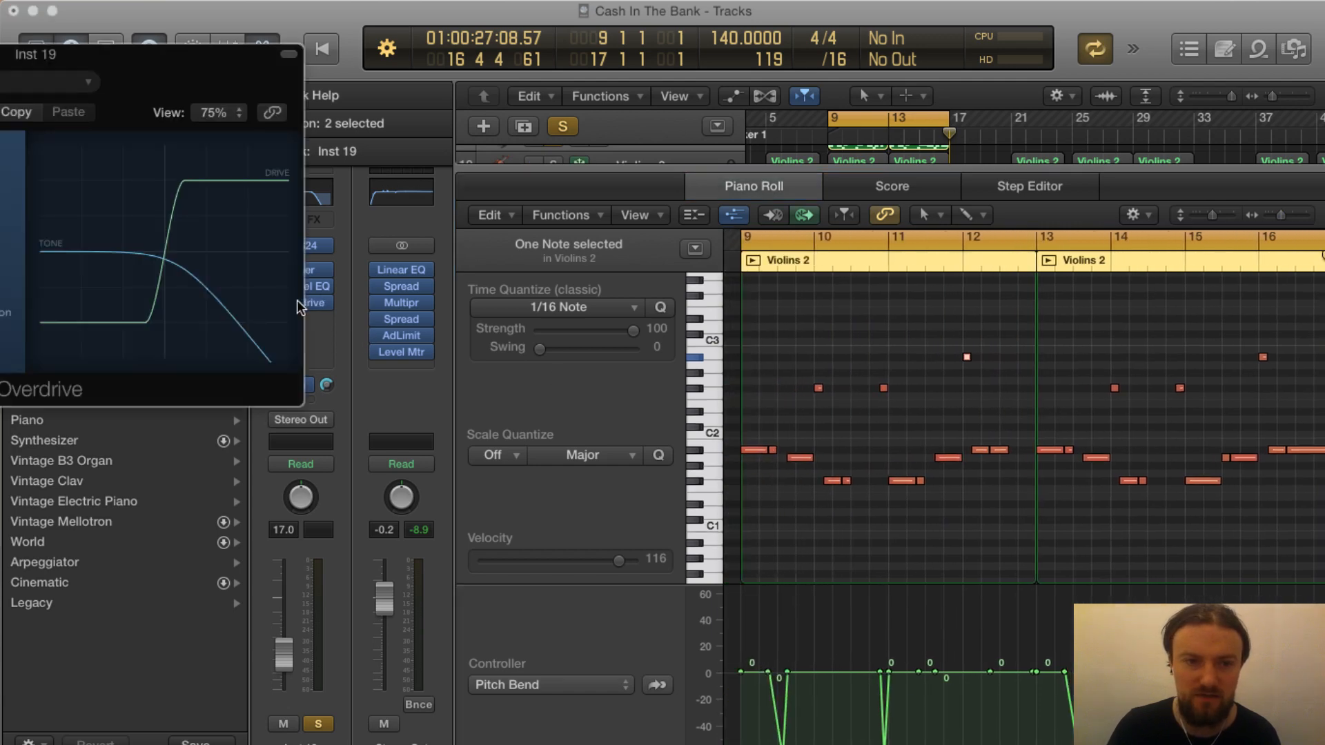
drag(10, 56, 835, 193)
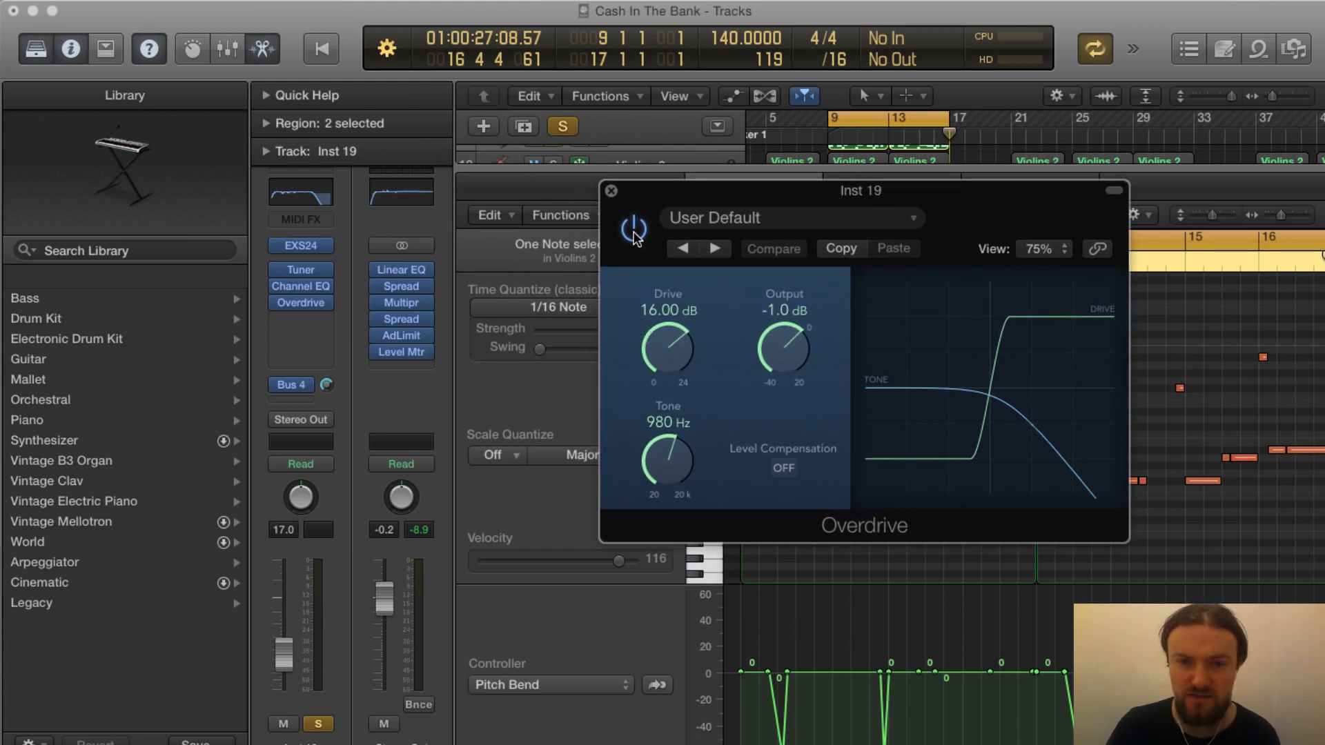
click(610, 190)
key(x)
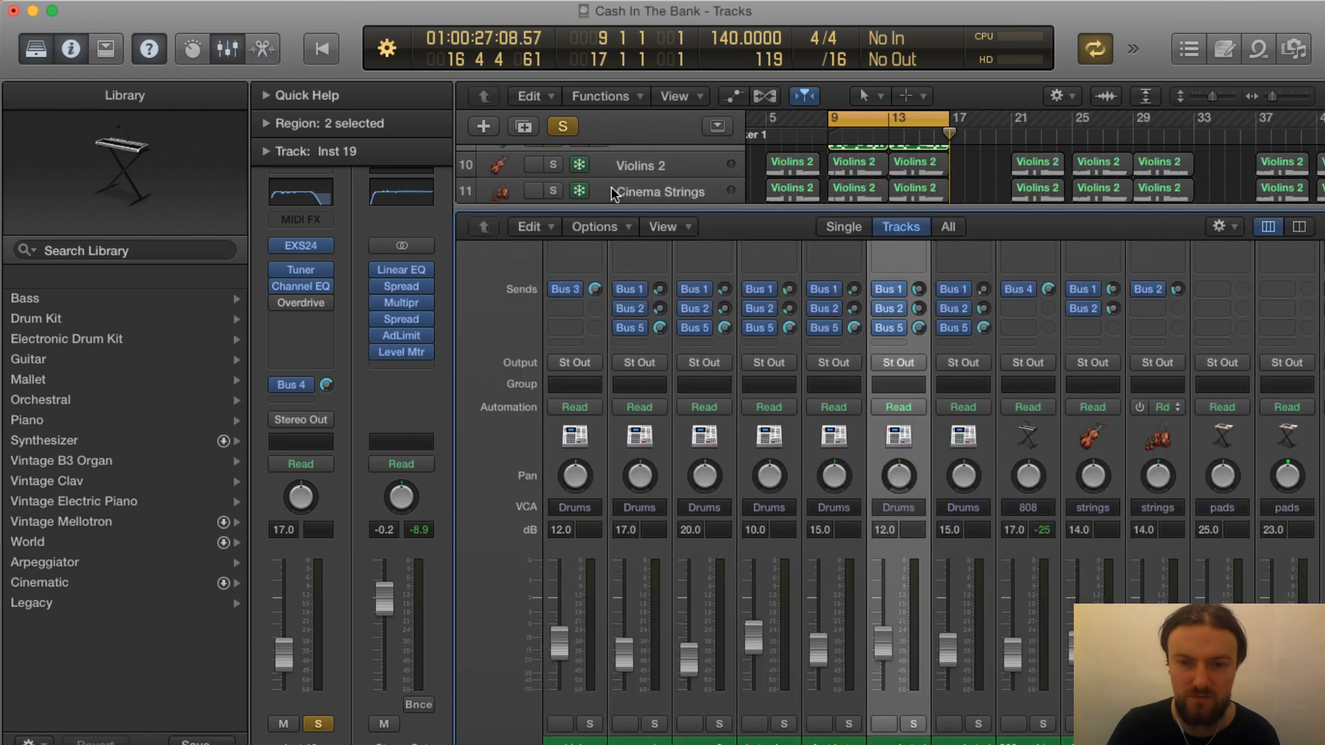
key(x)
key(x)
key(x)
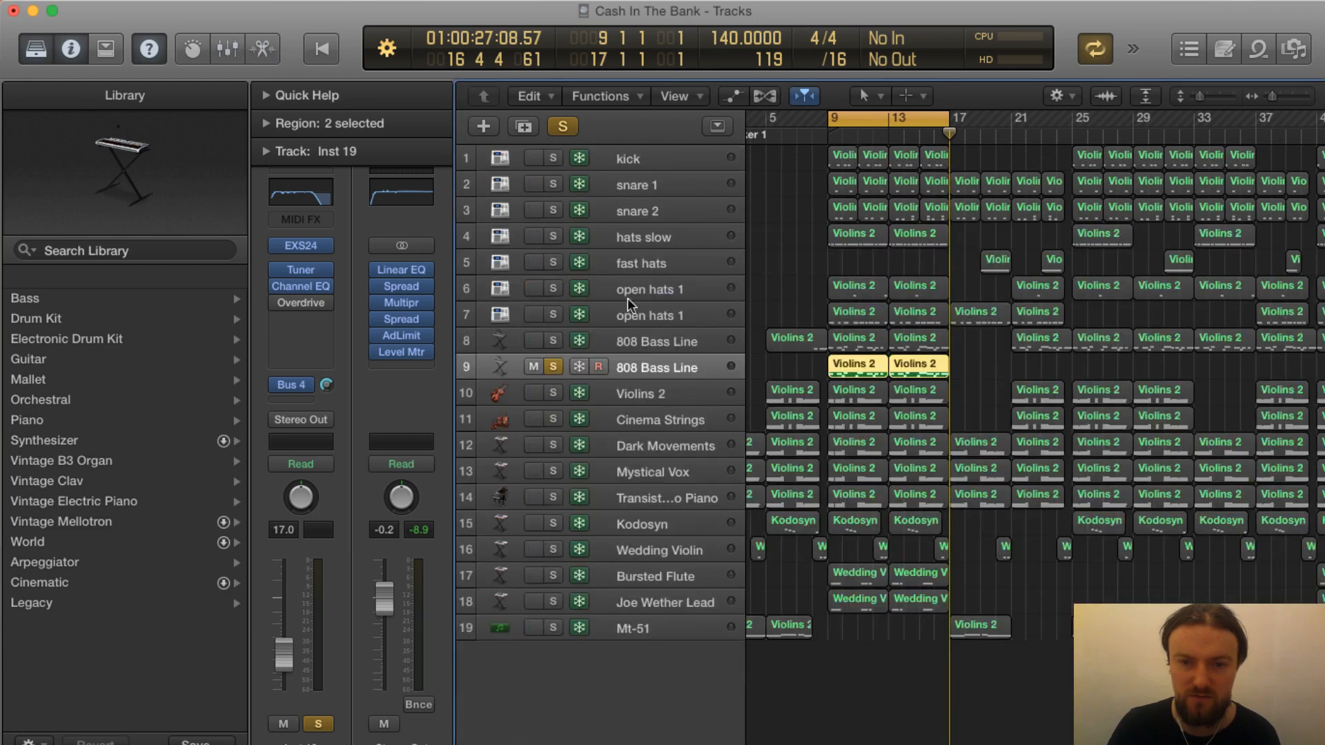
Play the duplicated 808 loop and compare its sound with the Overdrive switched off and on, leaving the effect on
alt+click(533, 288)
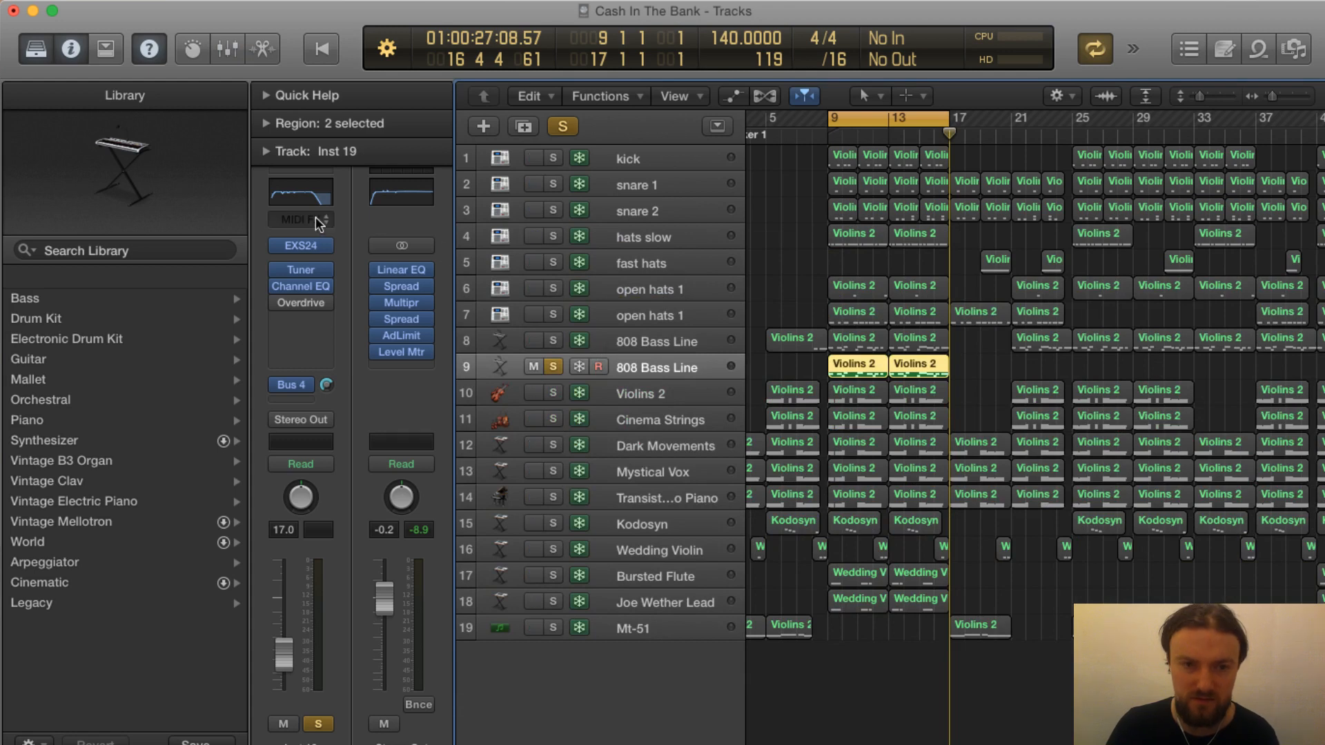
click(304, 302)
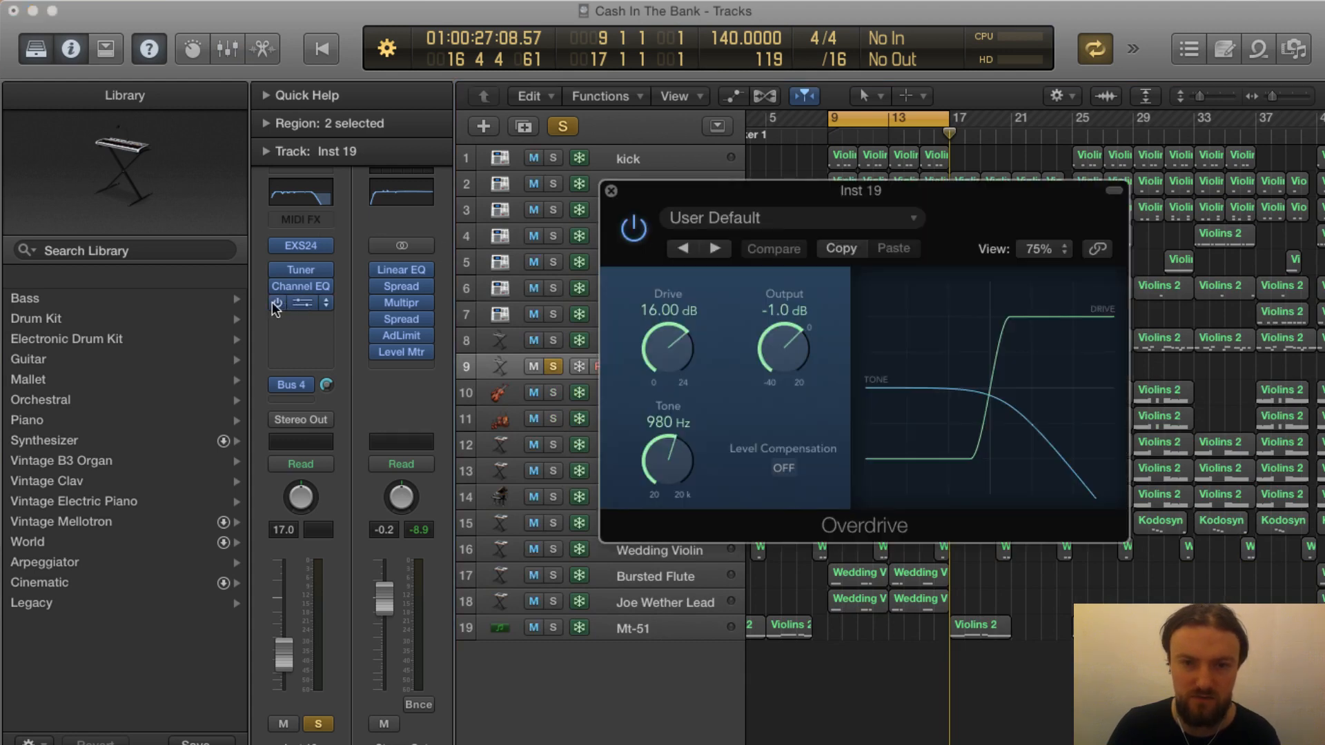
key(space)
click(632, 229)
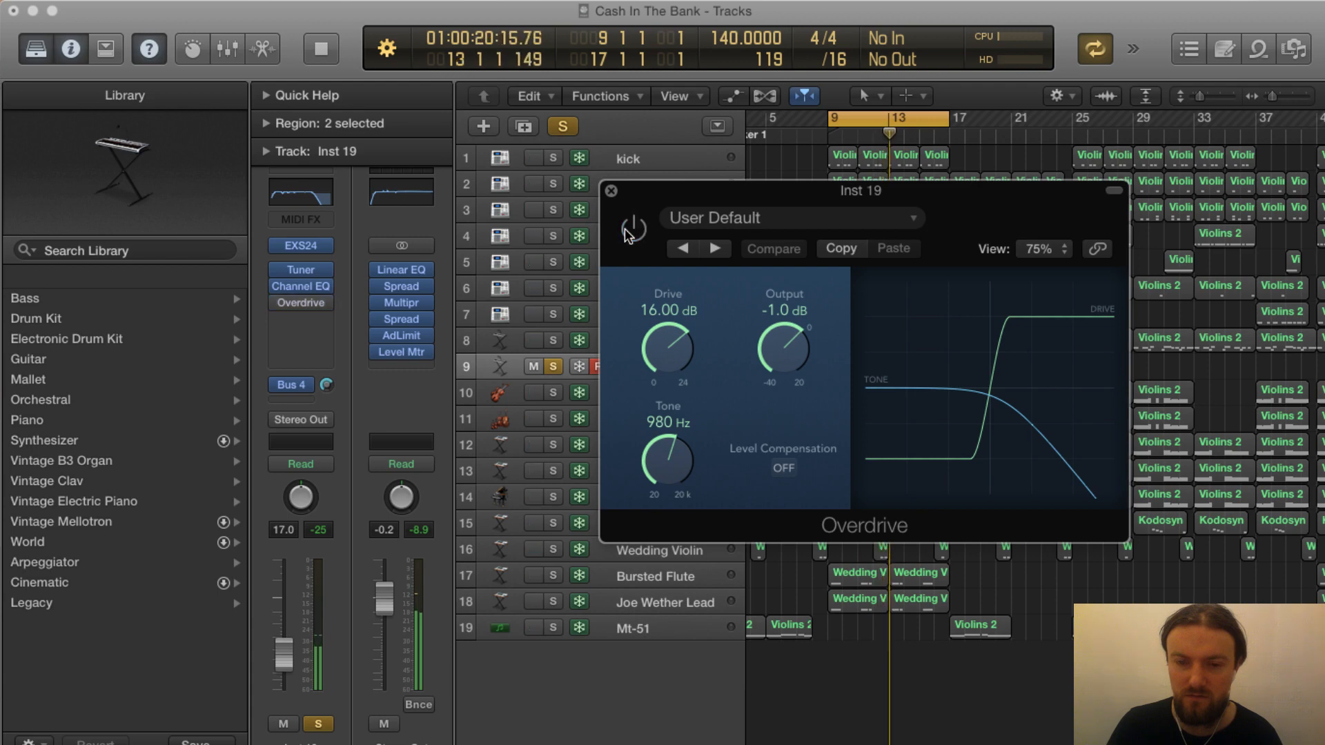
click(631, 230)
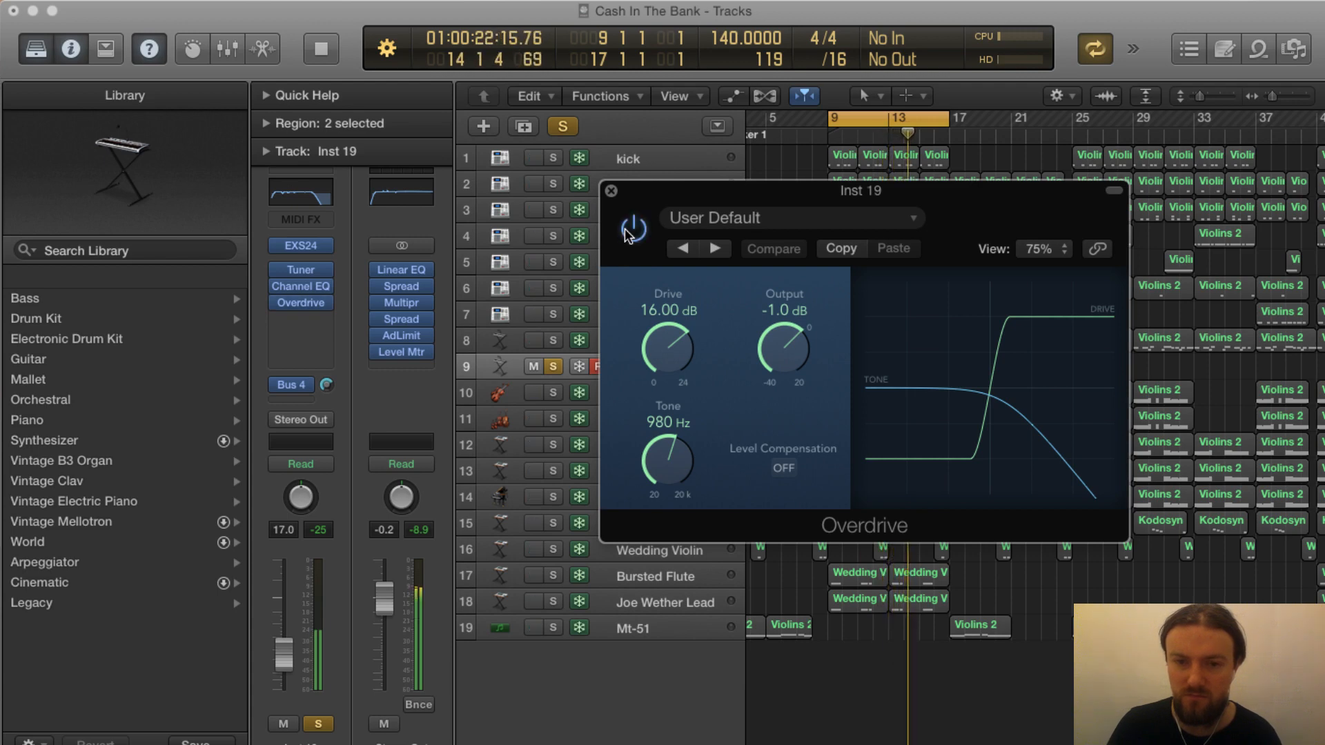
click(629, 230)
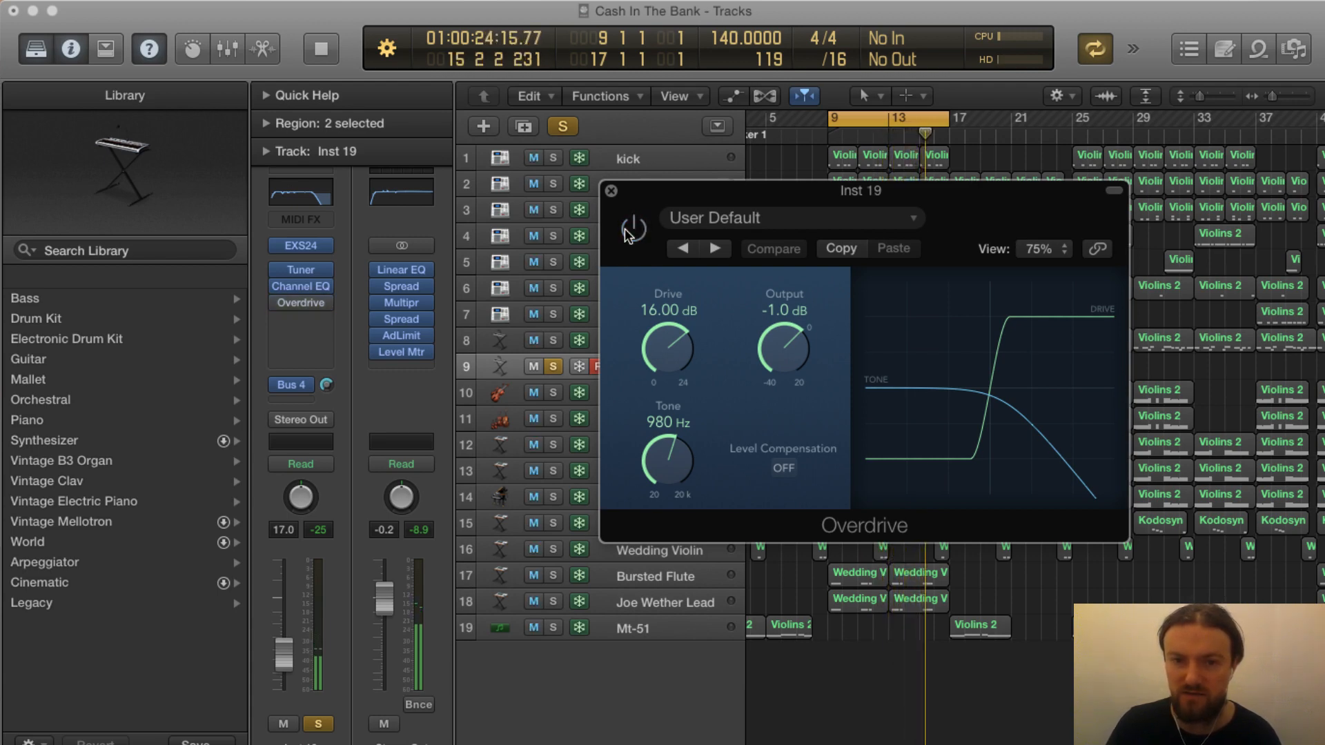
click(631, 229)
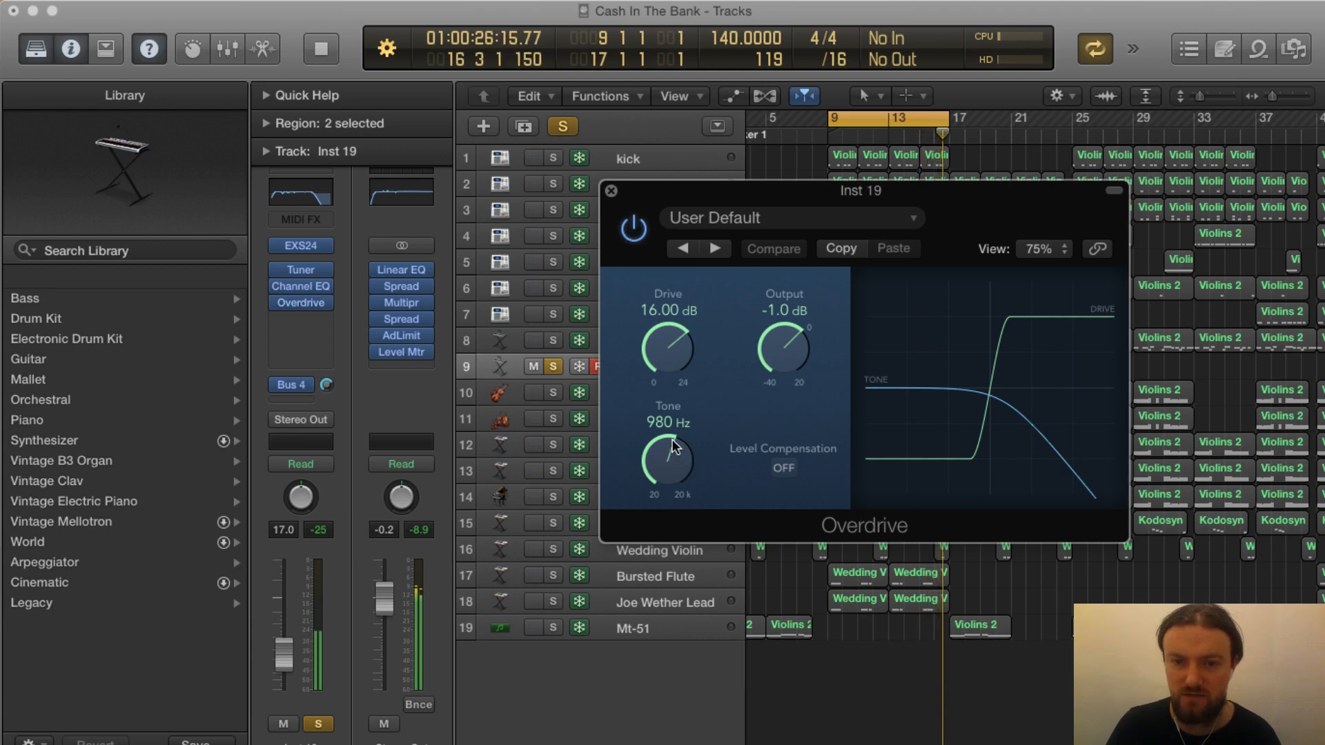
Try out the Overdrive's Tone and Drive controls, leave them at 980 Hz and 16.00 dB, and end playback with the effect closed
mouse_move(672, 439)
mouse_down()
mouse_move(663, 517)
mouse_move(672, 407)
mouse_move(671, 469)
mouse_move(671, 436)
mouse_up()
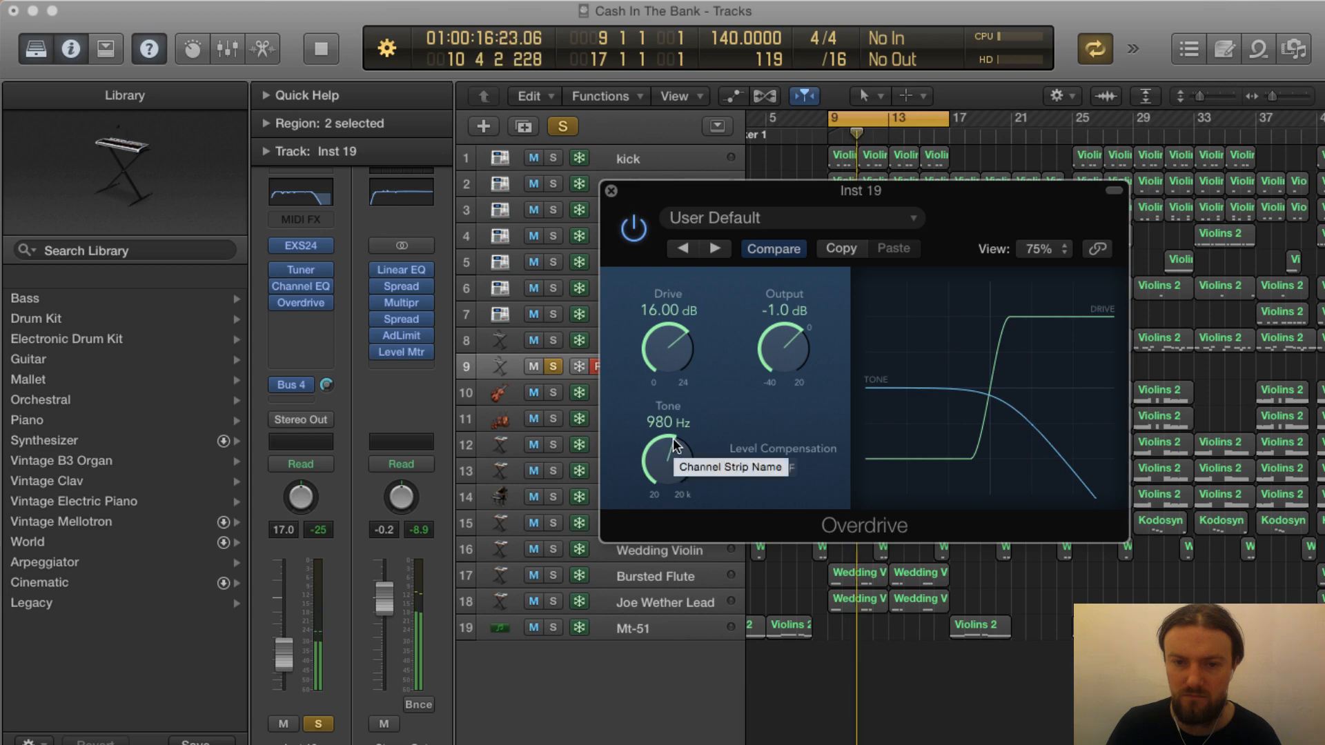
mouse_move(675, 342)
mouse_down()
mouse_move(681, 472)
mouse_move(711, 538)
mouse_move(700, 337)
mouse_up()
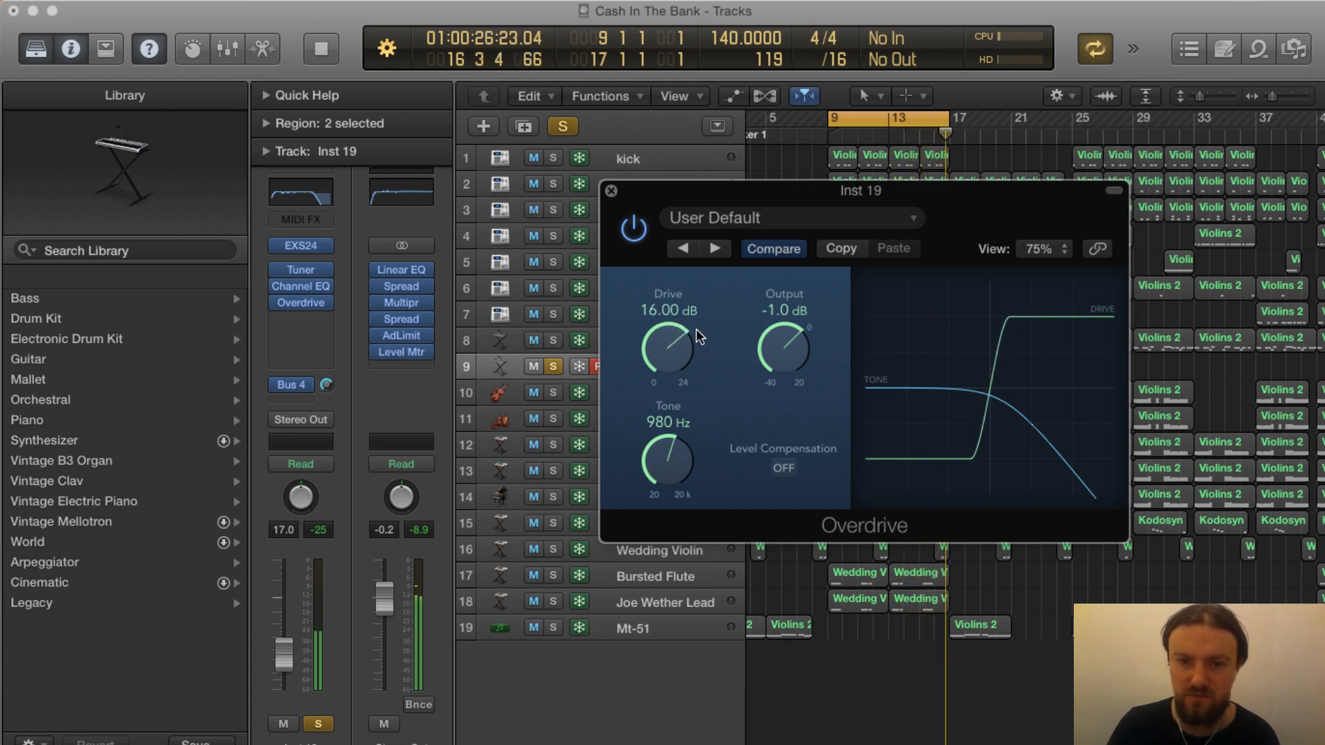
key(space)
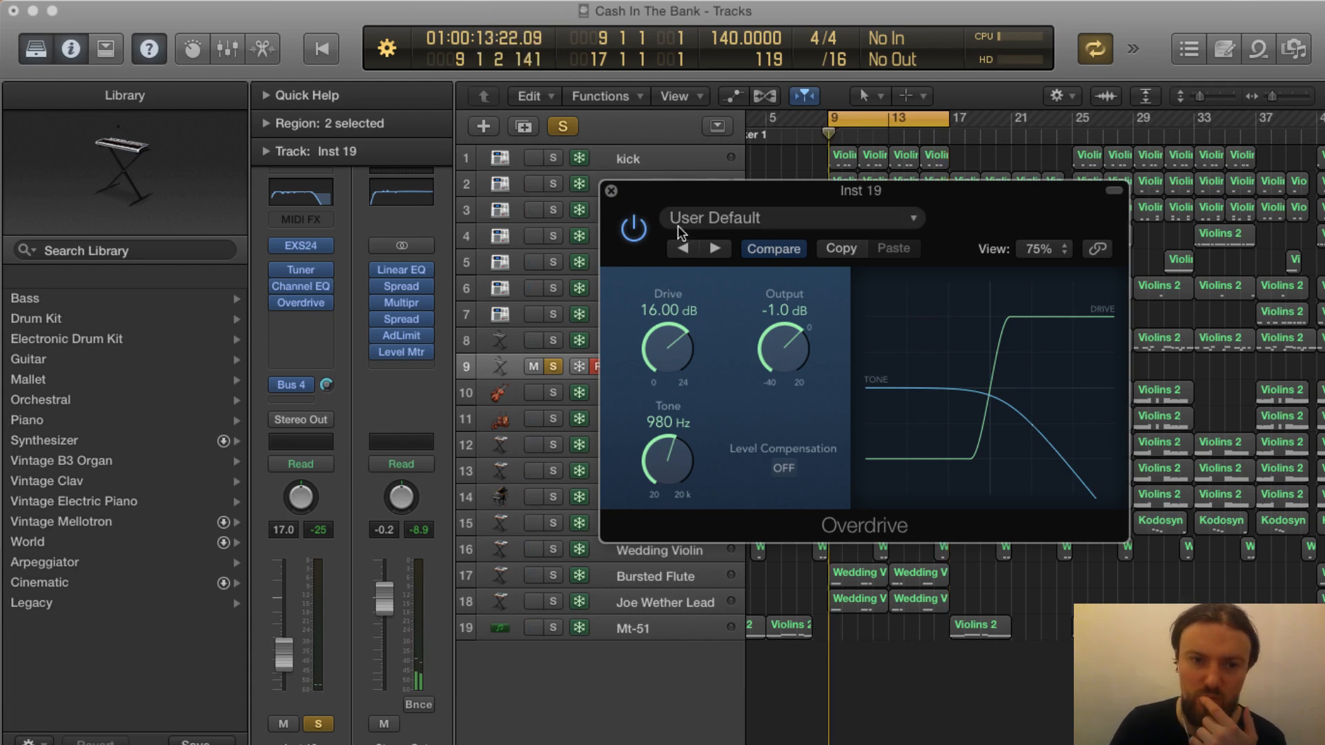
click(610, 190)
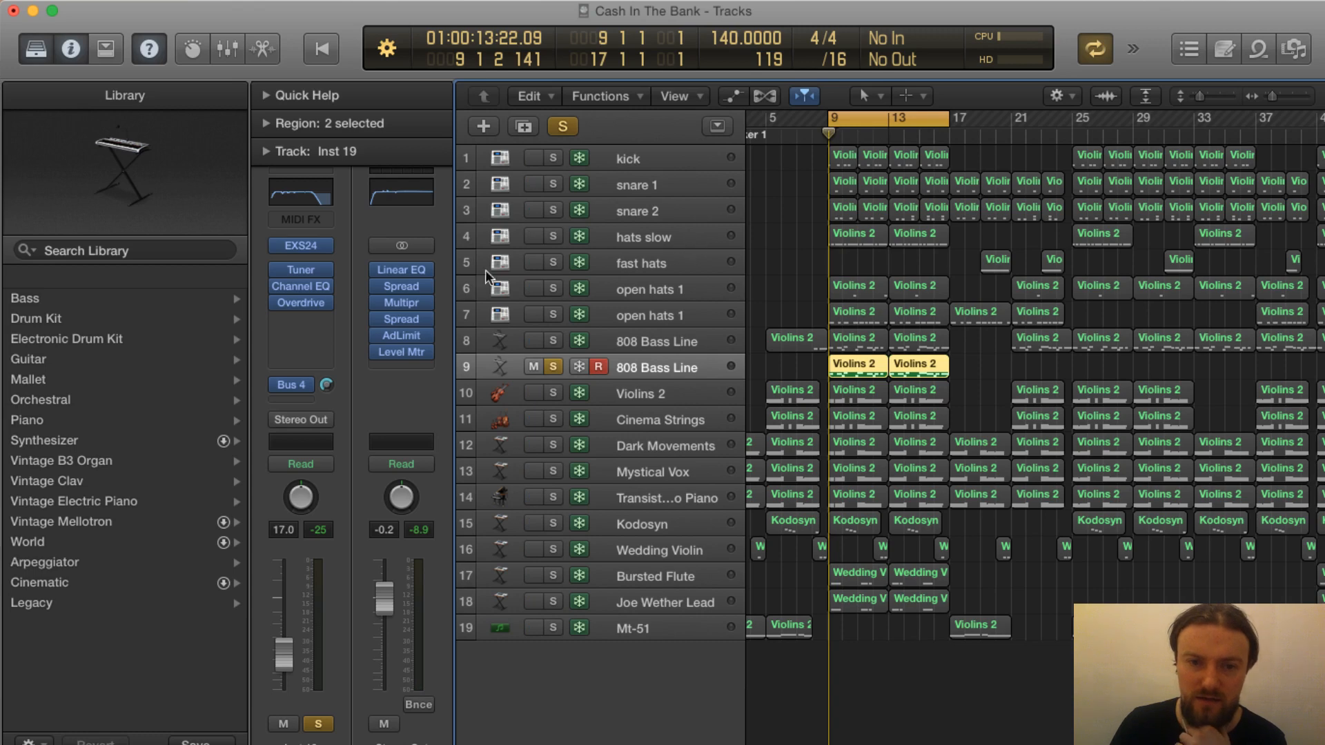
Inspect the Tuner and the EXS24 sampler's lastest 808 setting on the duplicated 808 Bass Line track
click(300, 269)
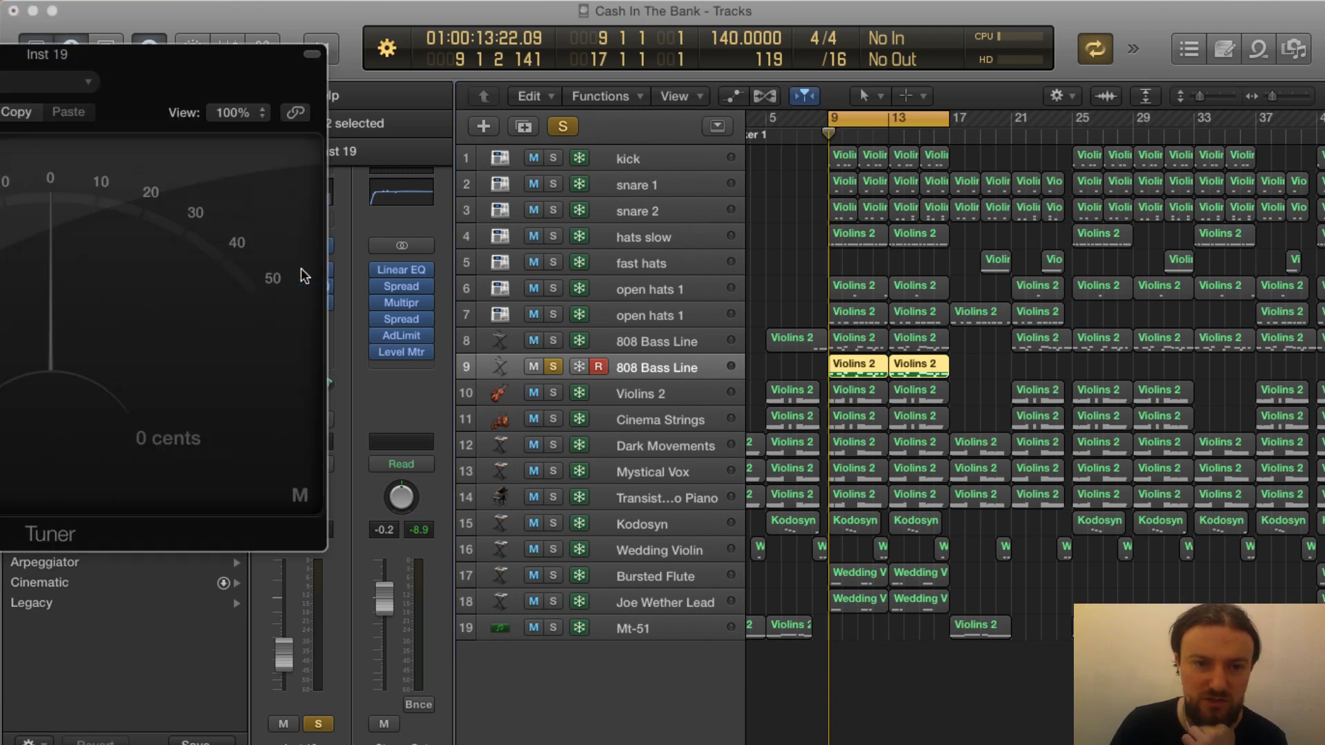
drag(46, 58, 857, 169)
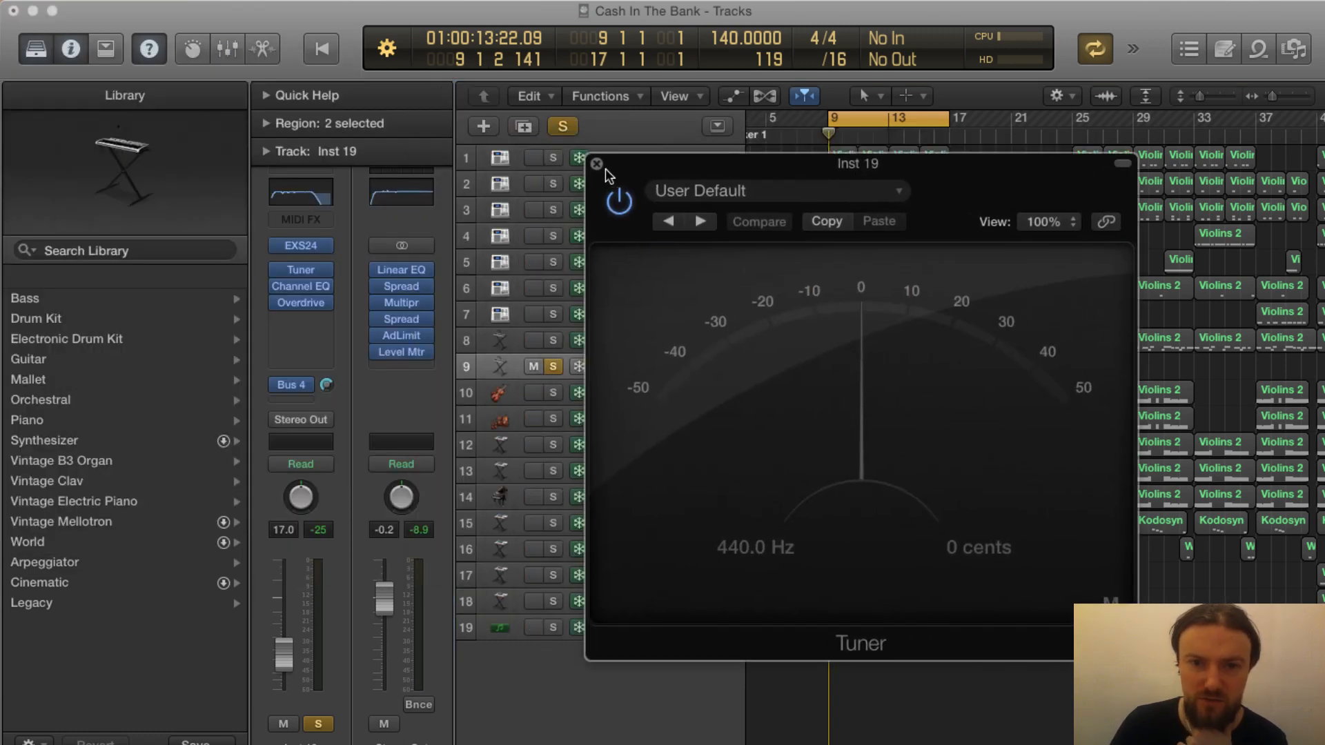
click(597, 164)
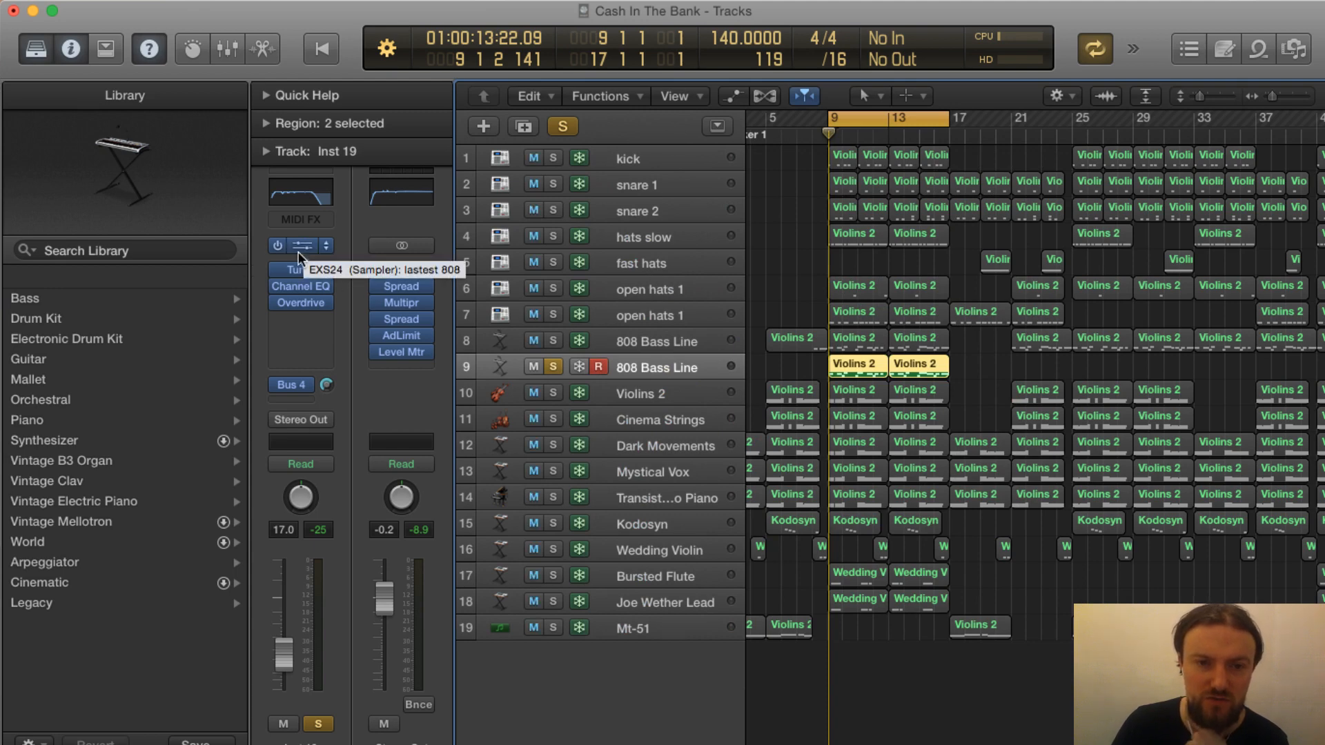
click(300, 248)
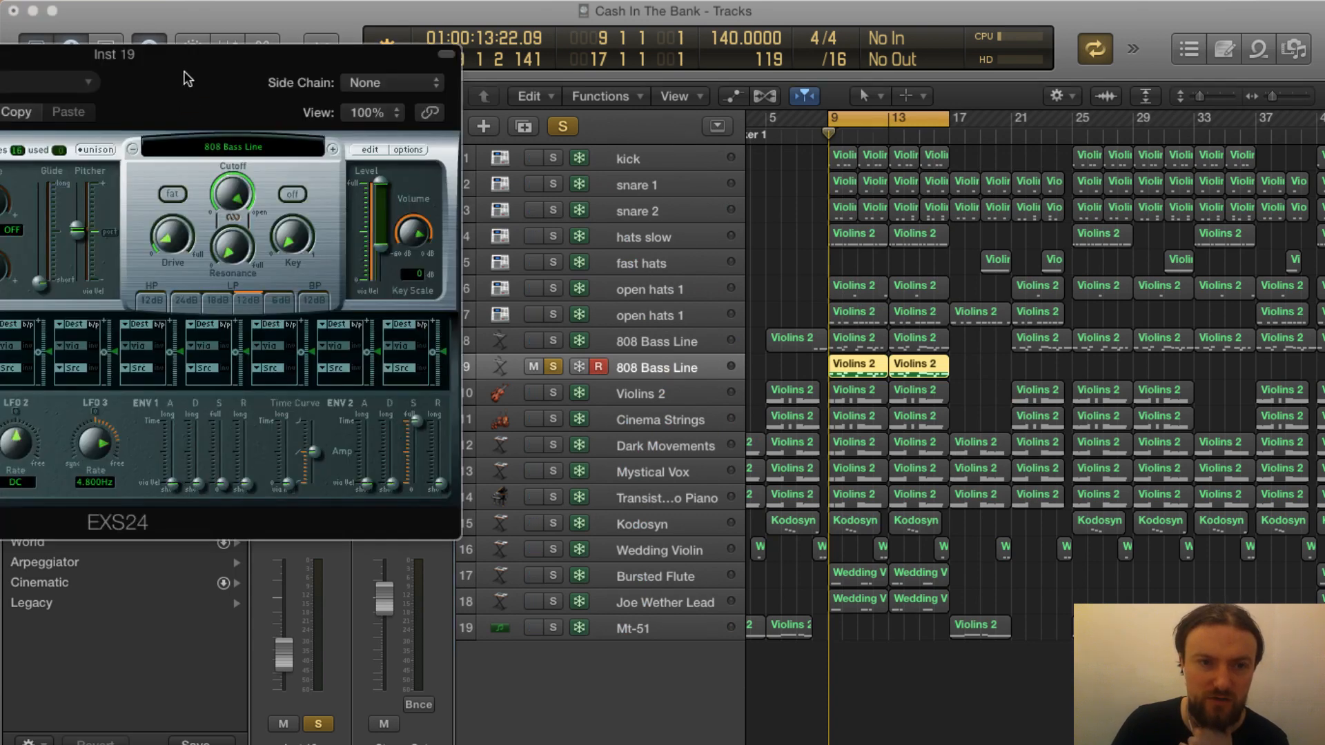
drag(186, 78, 960, 171)
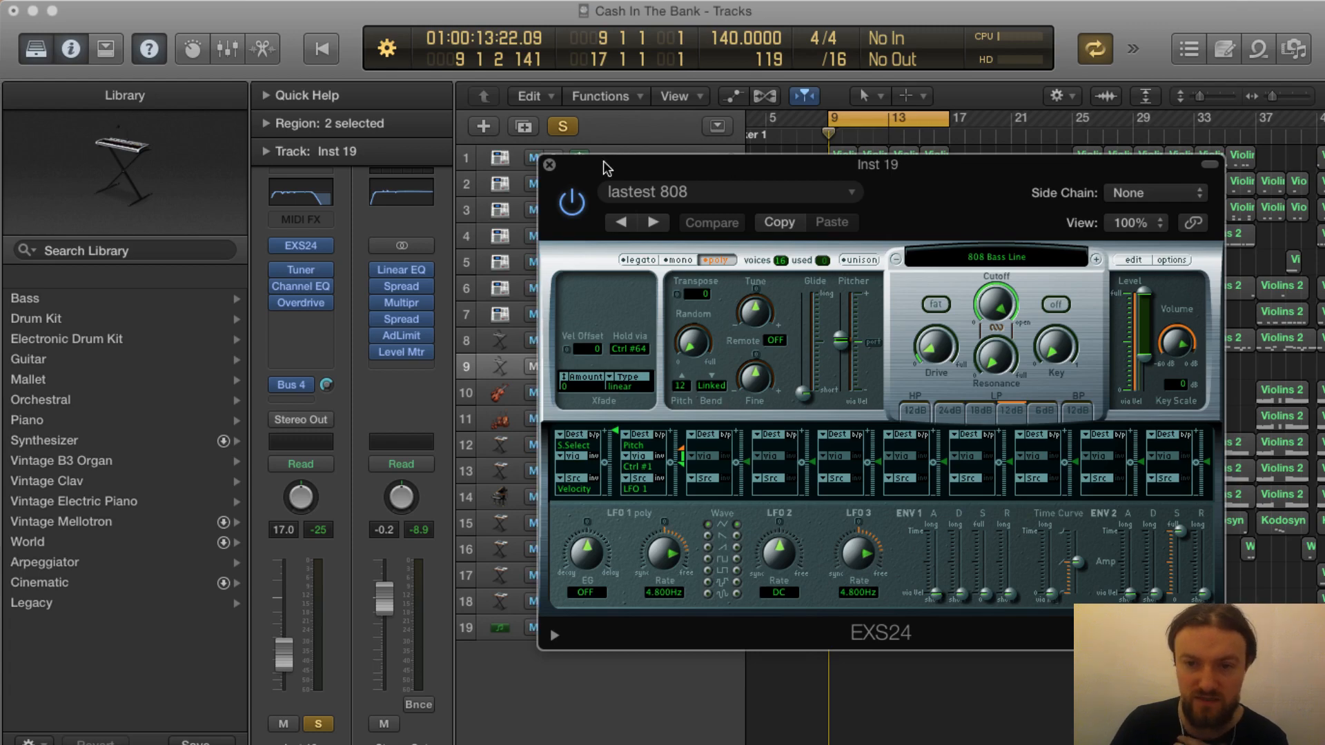
click(550, 165)
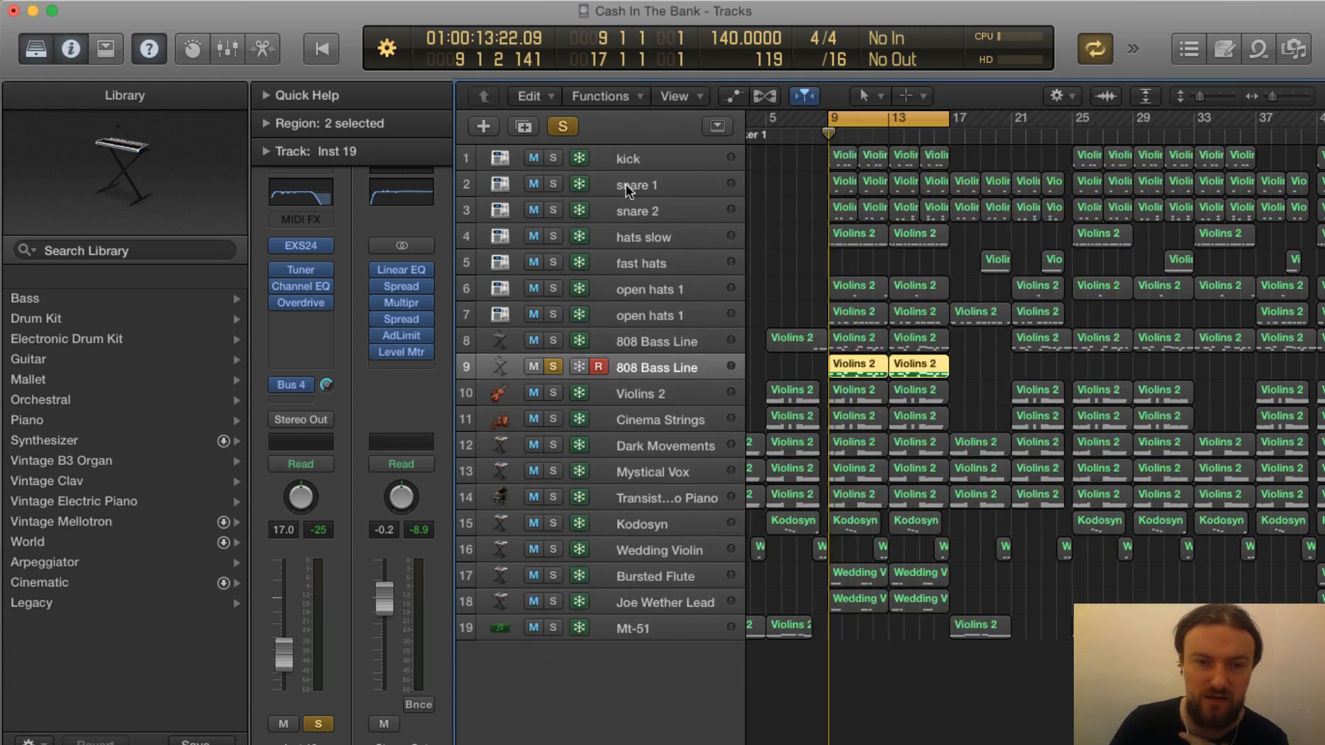
Examine the Channel EQ bands on the duplicated 808 Bass Line track and check its Bus 4 send
click(312, 192)
drag(63, 54, 763, 144)
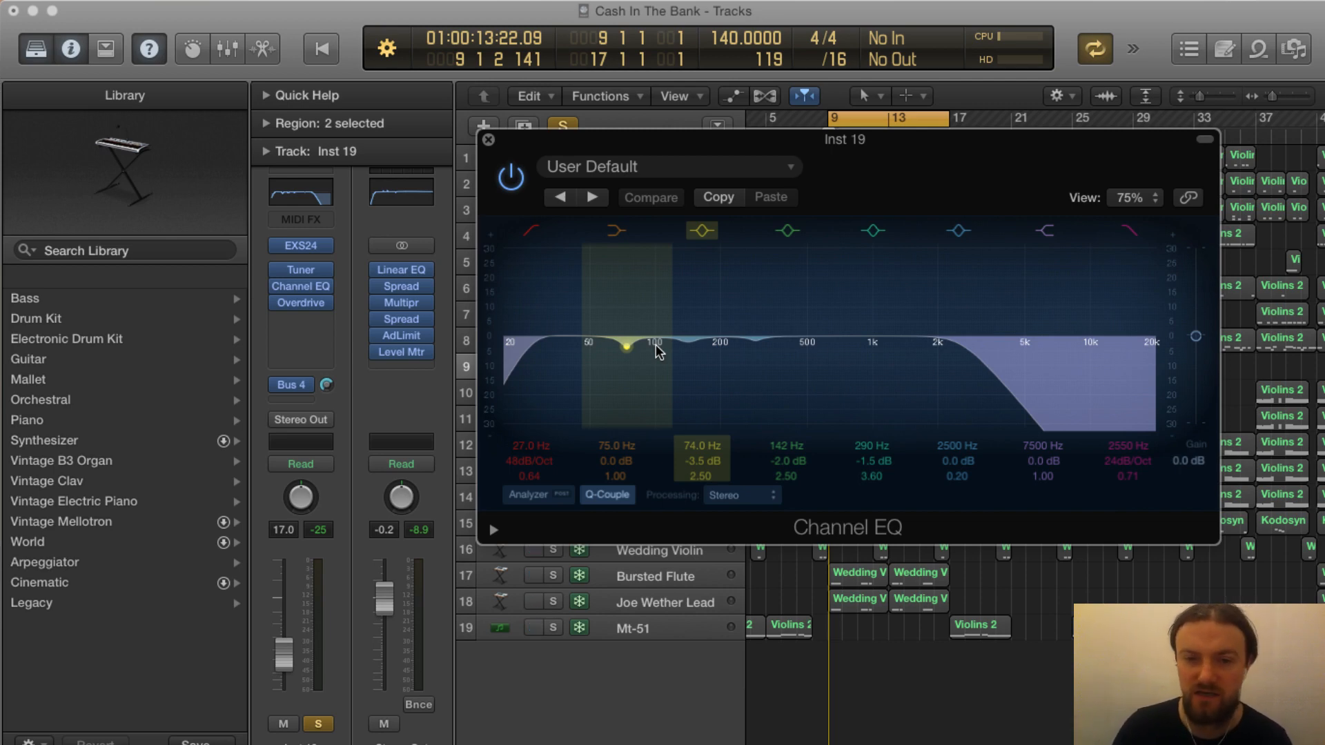
click(489, 142)
mouse_move(298, 388)
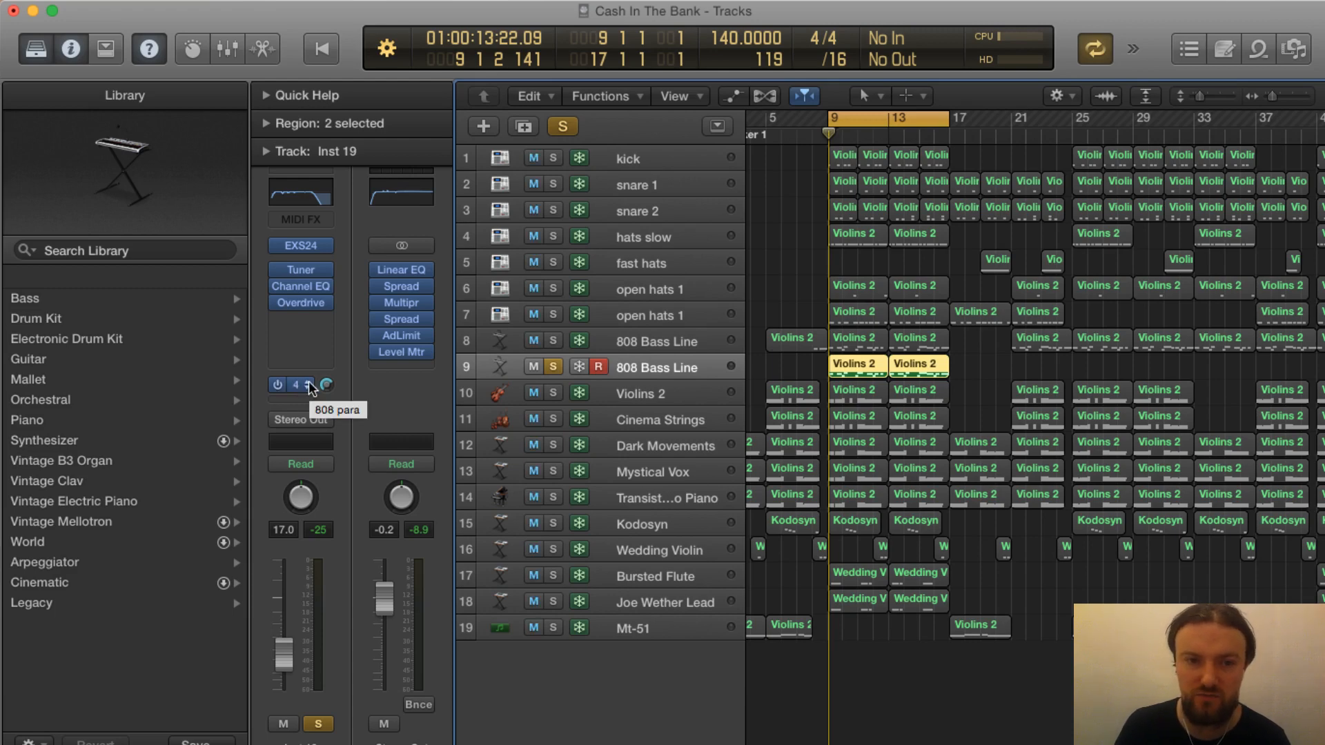
mouse_move(312, 304)
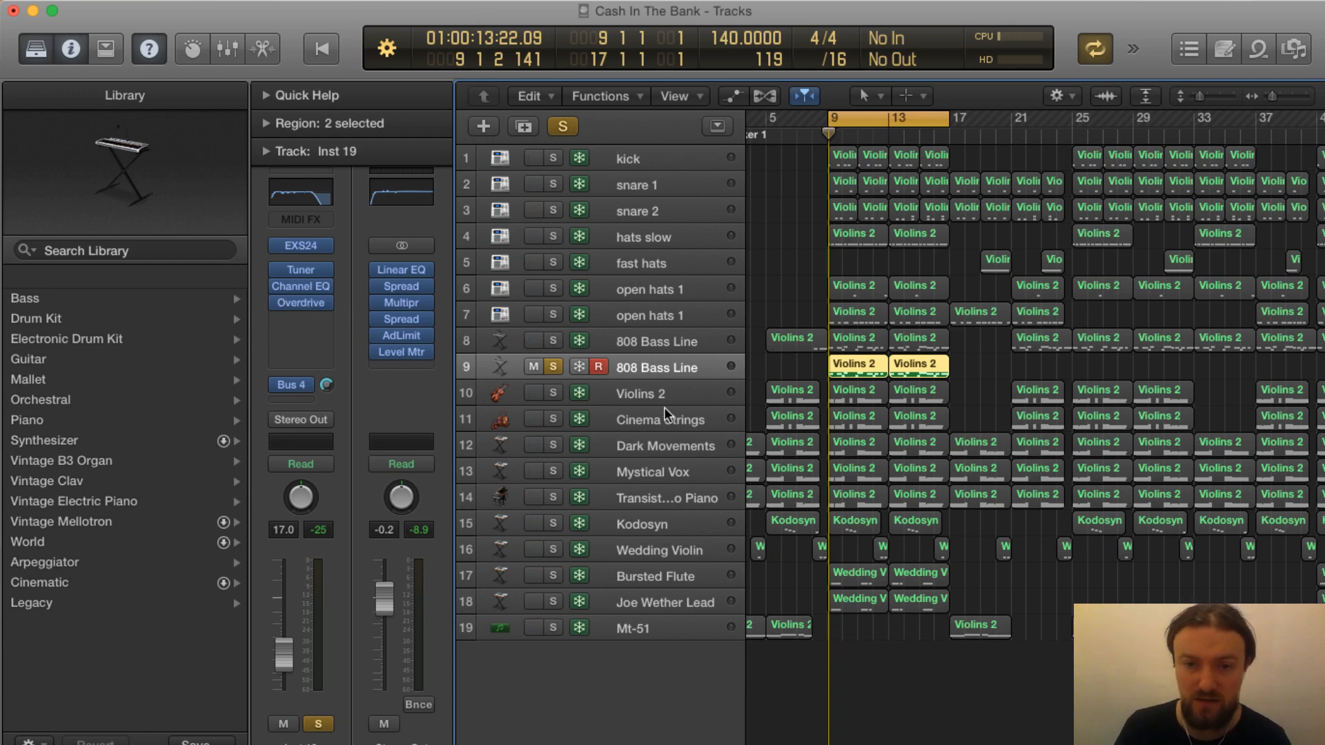
Briefly solo Violins 2 in place of the duplicated 808 Bass Line, and set the playhead just before bar 9
click(553, 367)
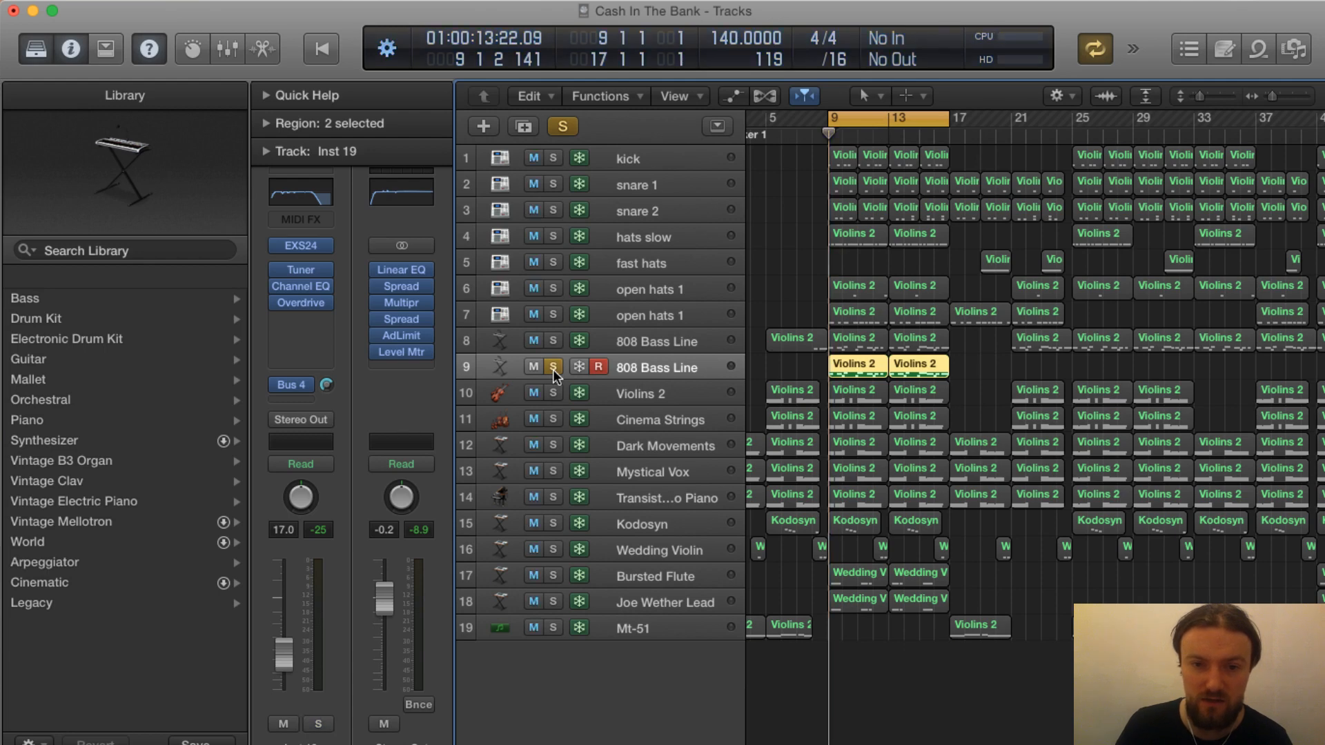
click(556, 393)
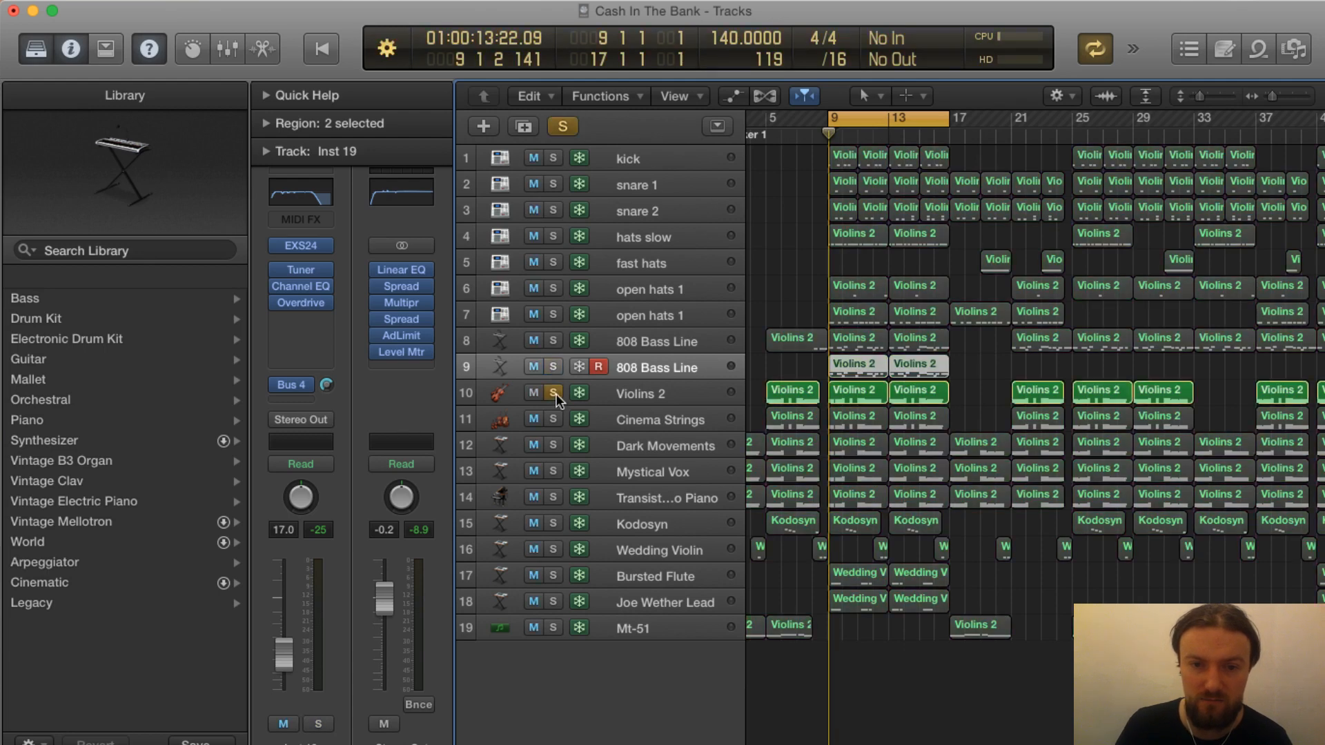
click(827, 142)
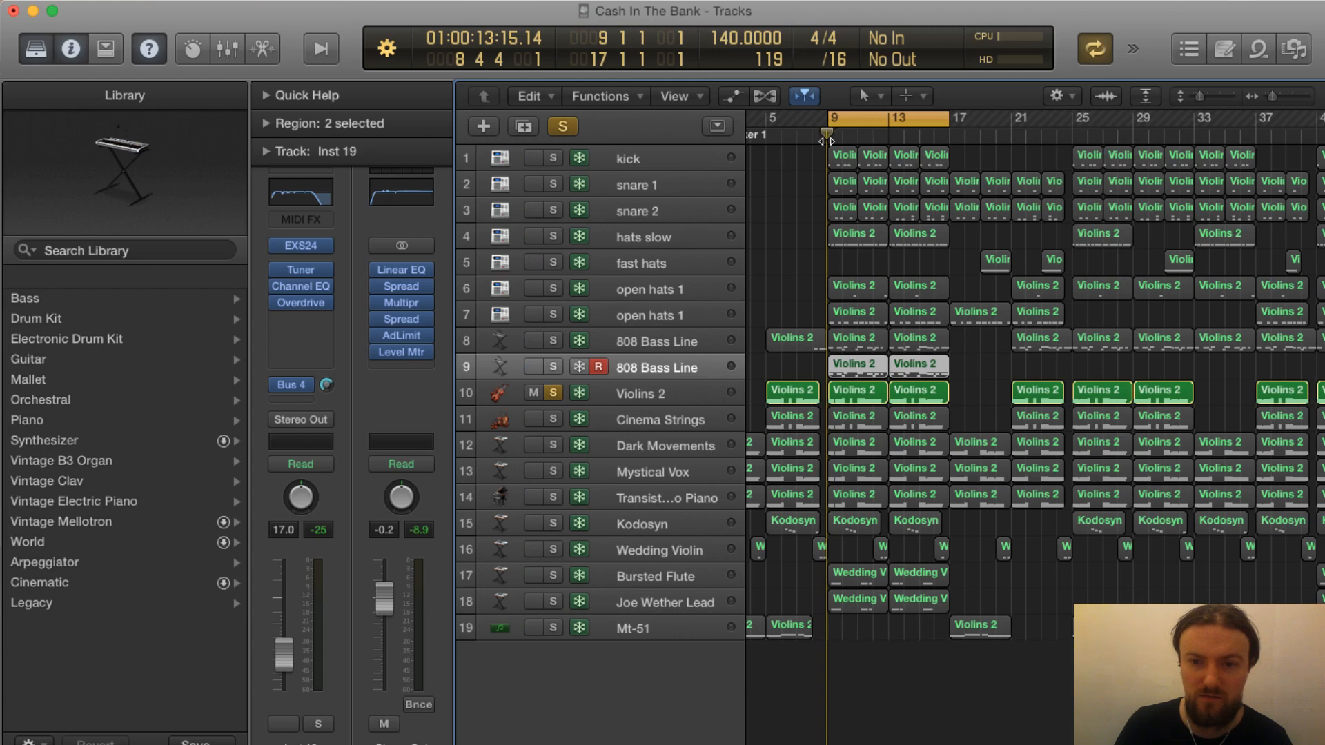
click(553, 393)
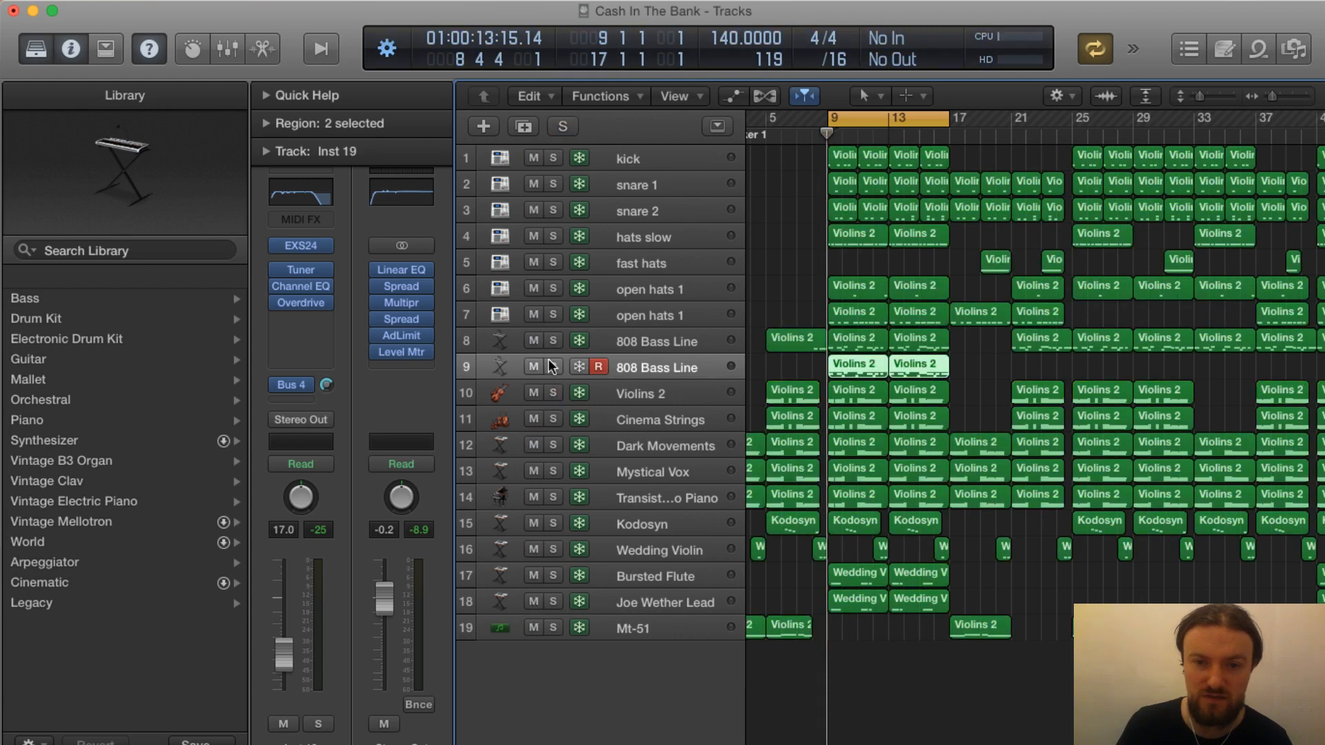
Solo both 808 Bass Line tracks together with both open hats 1 tracks, and clear the region selection
click(553, 367)
click(552, 323)
click(553, 315)
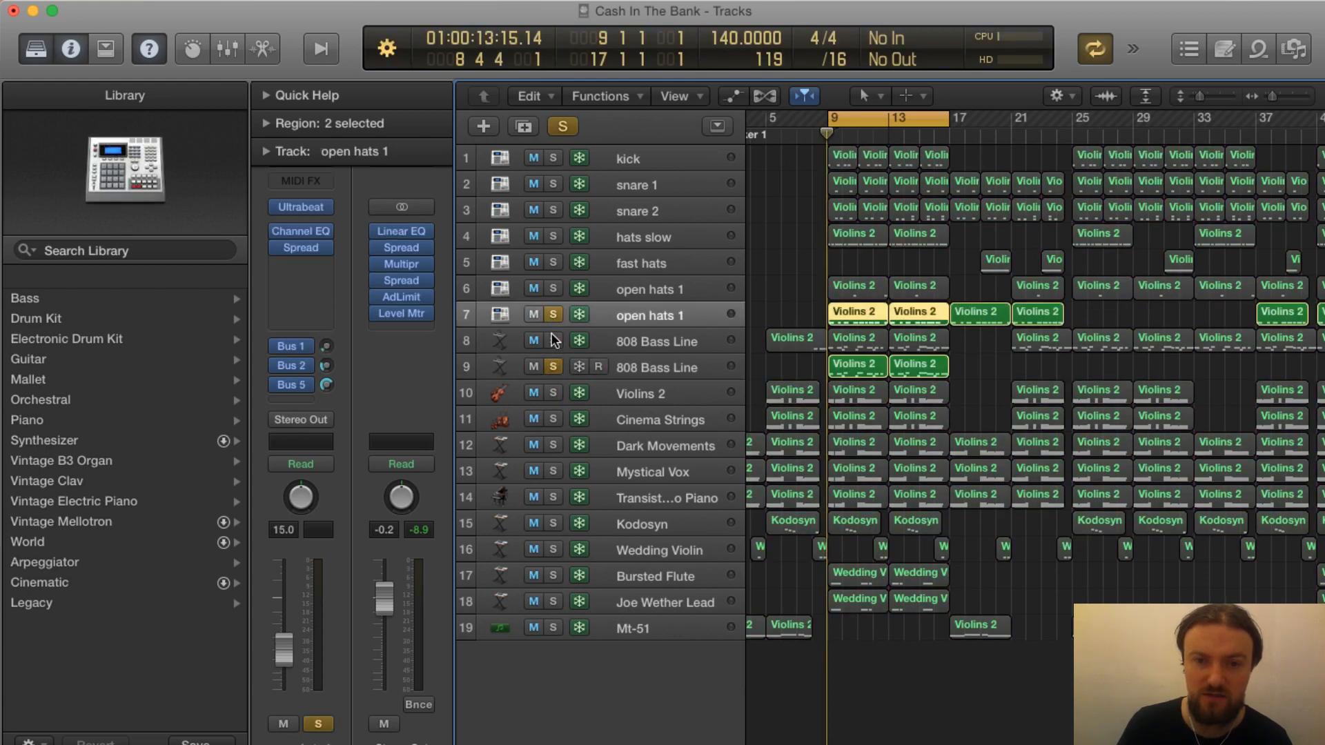
click(552, 340)
click(553, 288)
click(988, 376)
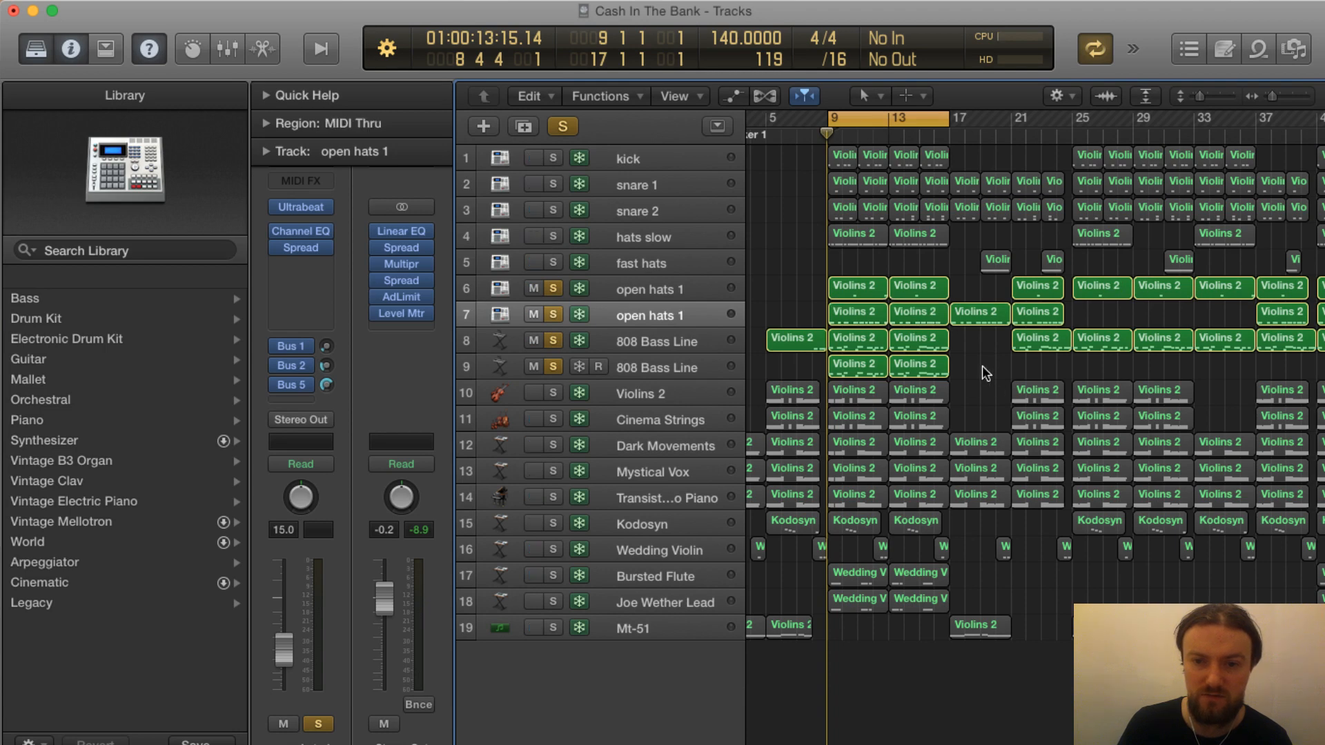
Delete both regions on the duplicated 808 Bass Line track, and remove the emptied track itself
drag(811, 376, 965, 376)
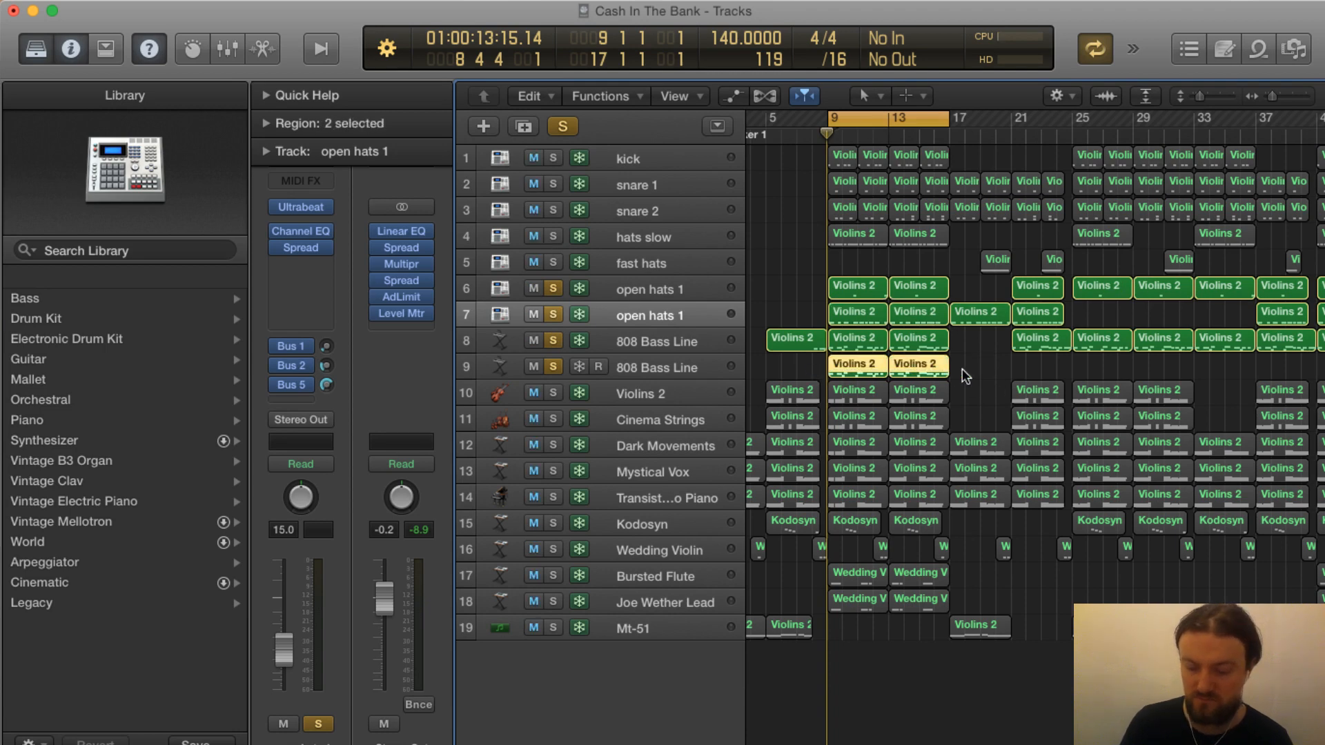
key(Delete)
click(600, 371)
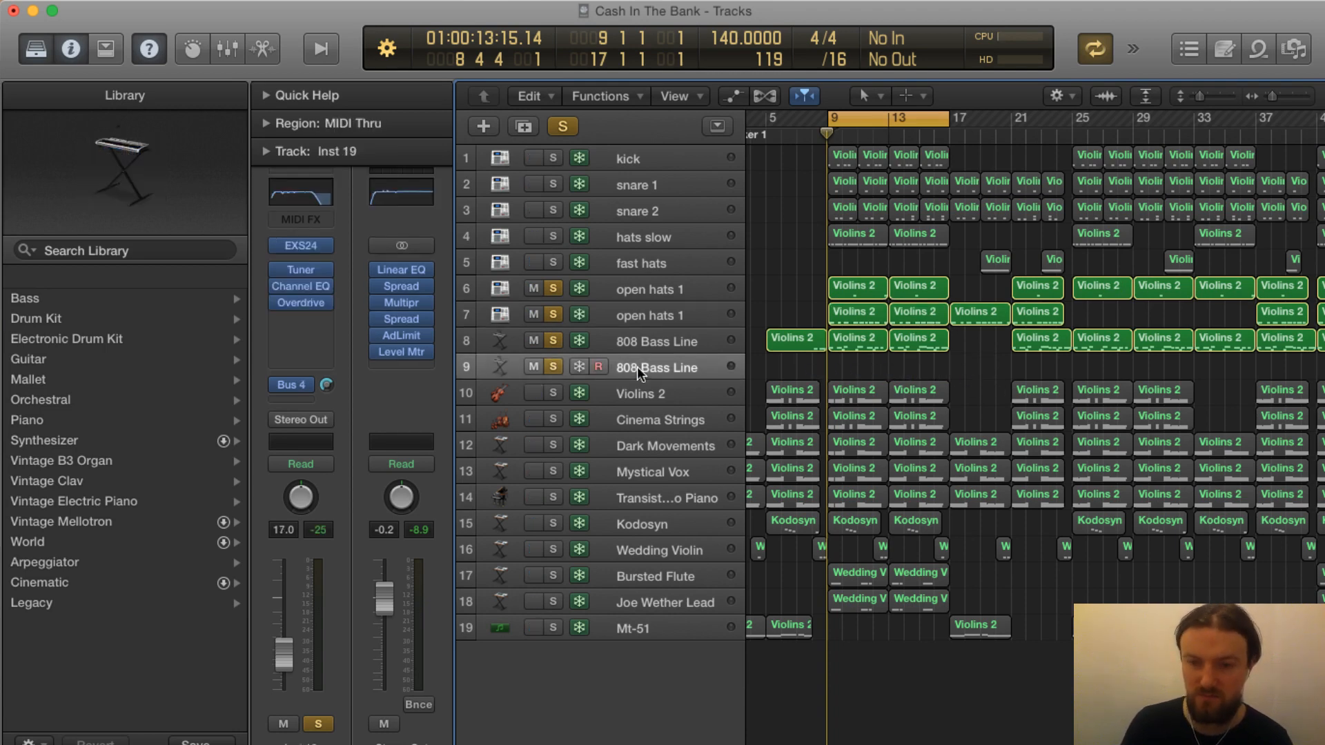
key(super+BackSpace)
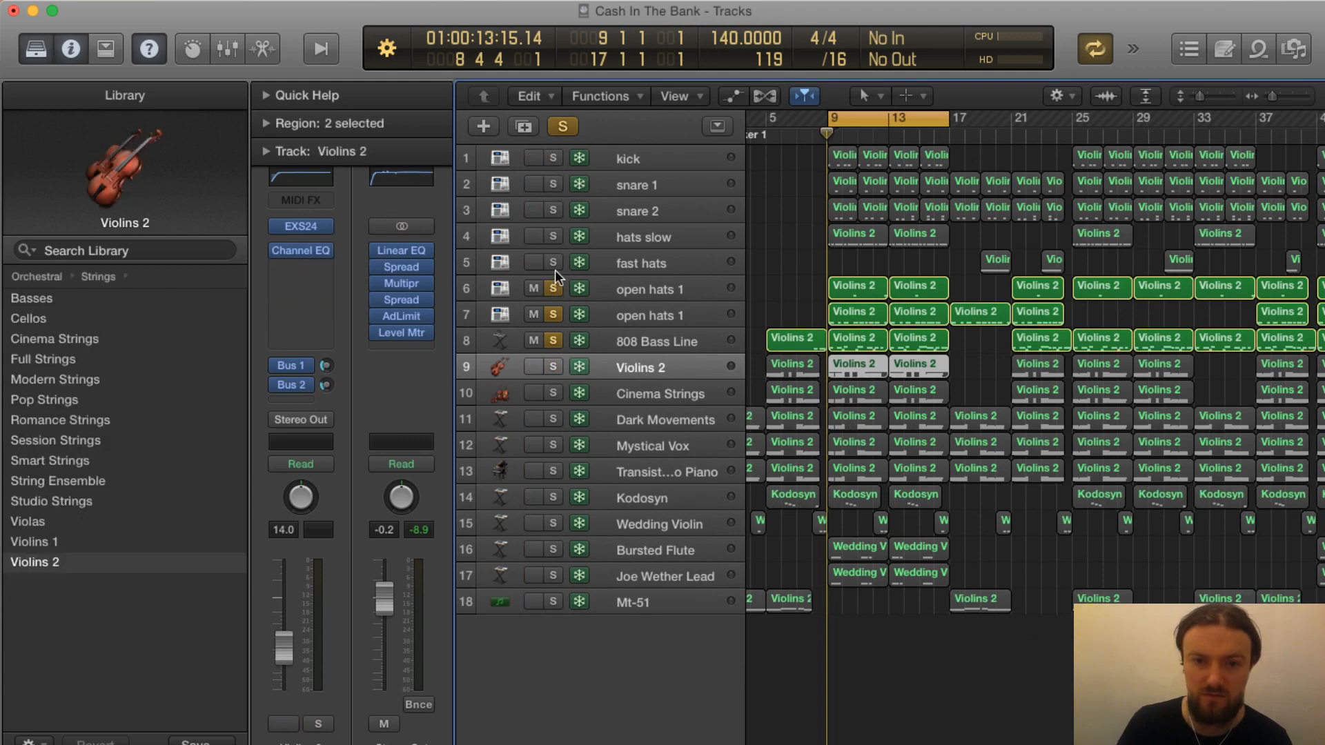
Add the kick, snares, hats slow and fast hats to the solo, play from bar 9, and turn off the cycle before stopping past bar 17
drag(555, 271, 553, 158)
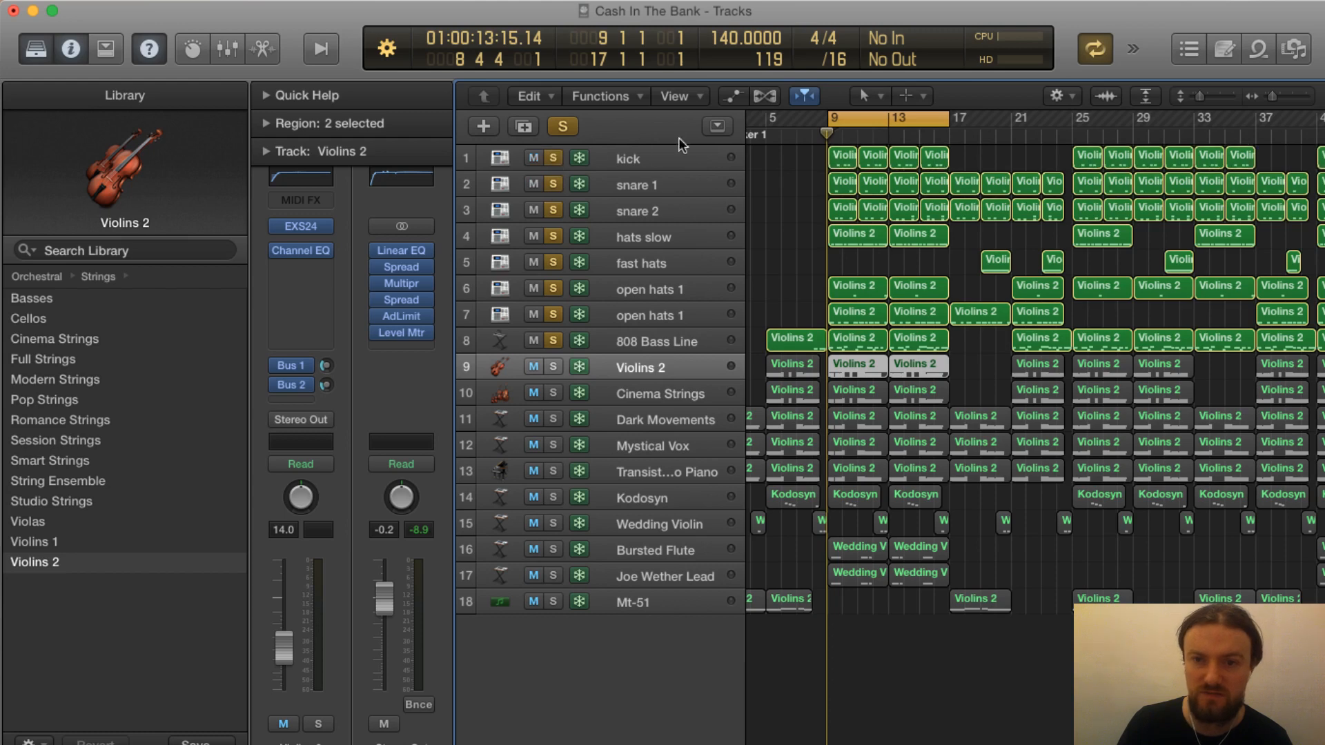
key(space)
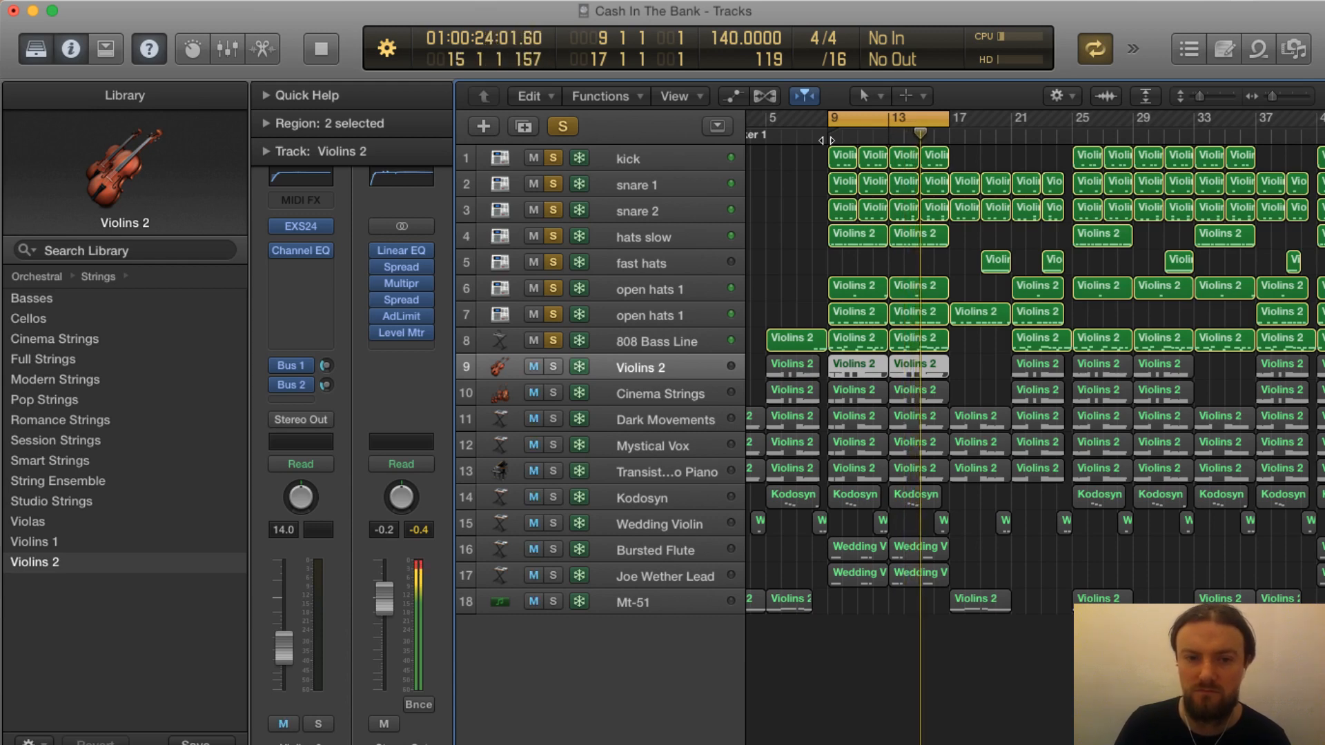
click(936, 124)
key(space)
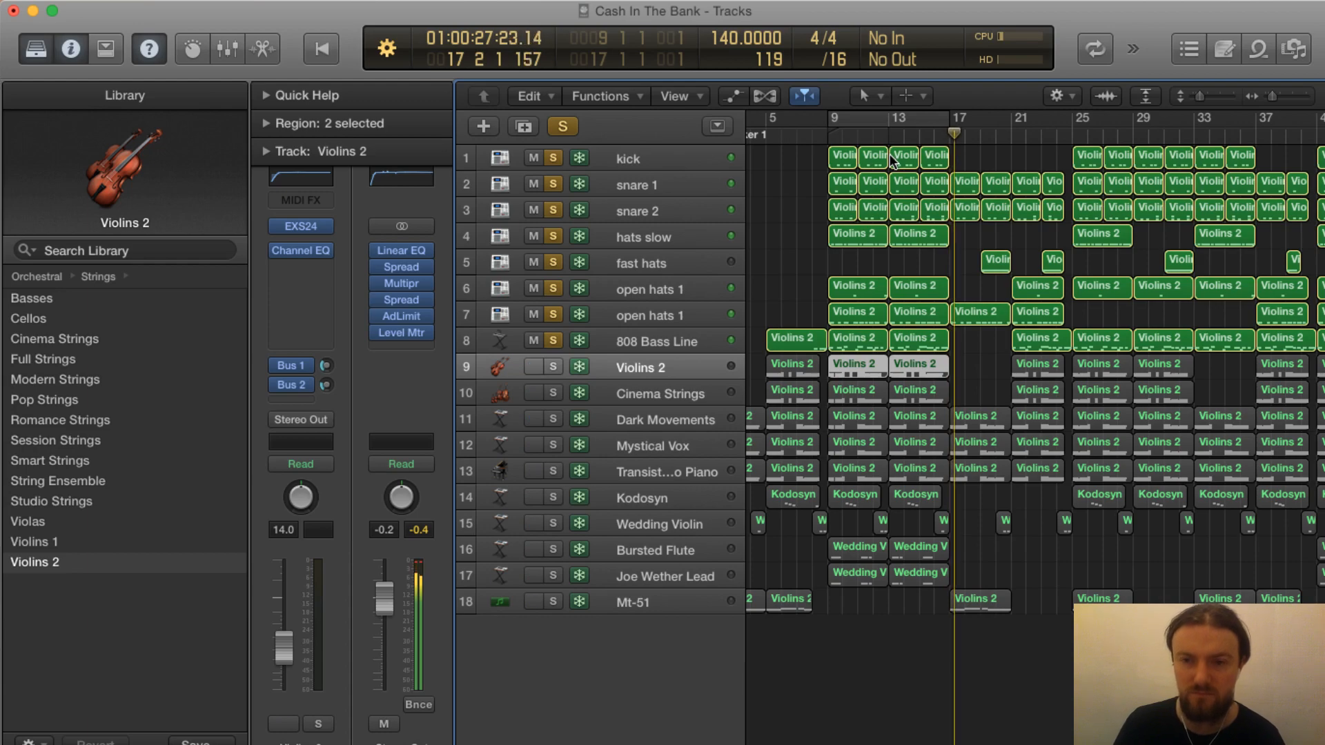
Clear every track solo and play the full arrangement from bar 9
click(571, 125)
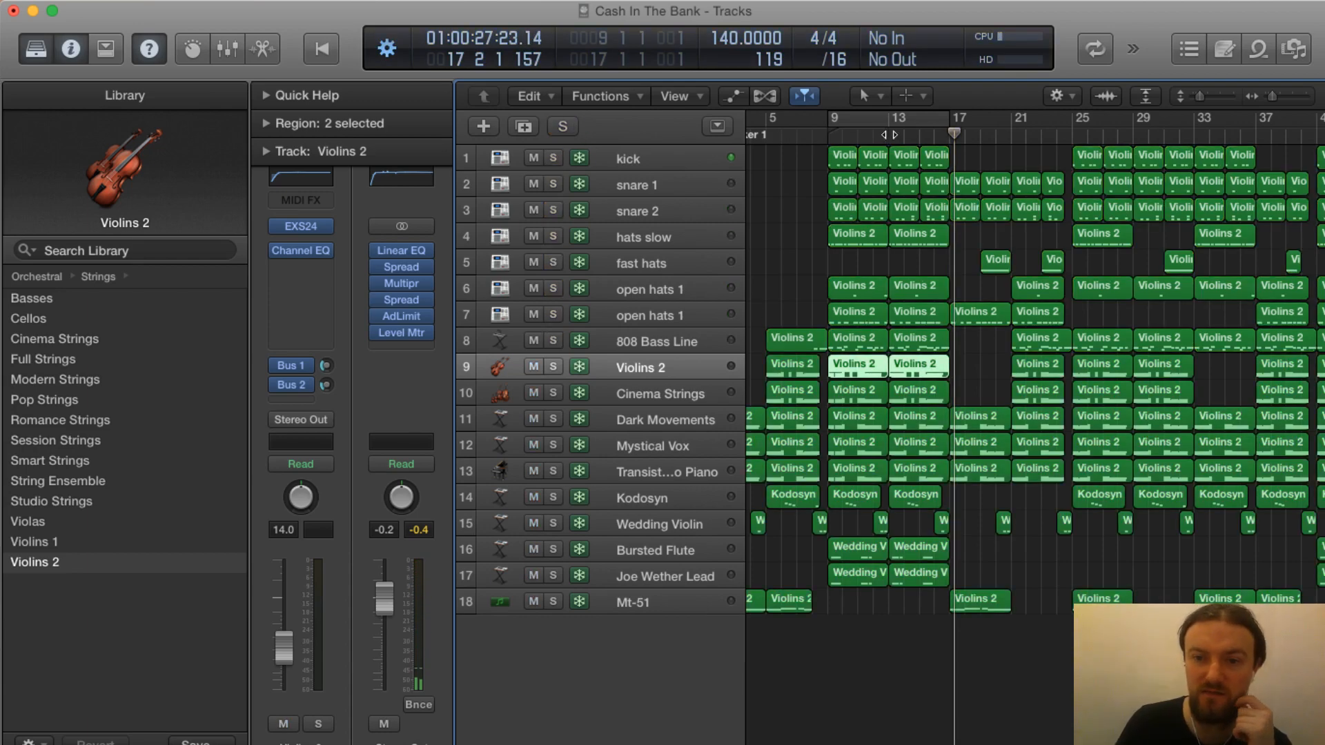
key(space)
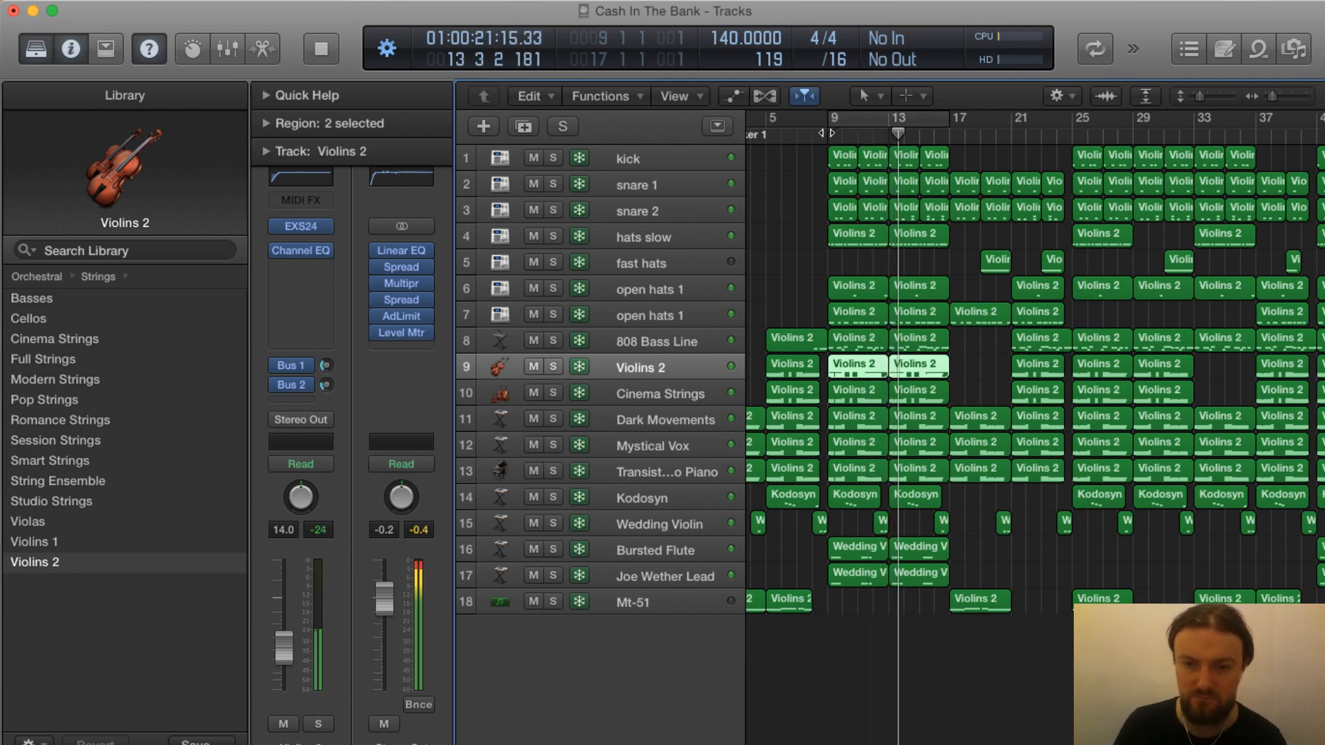
key(space)
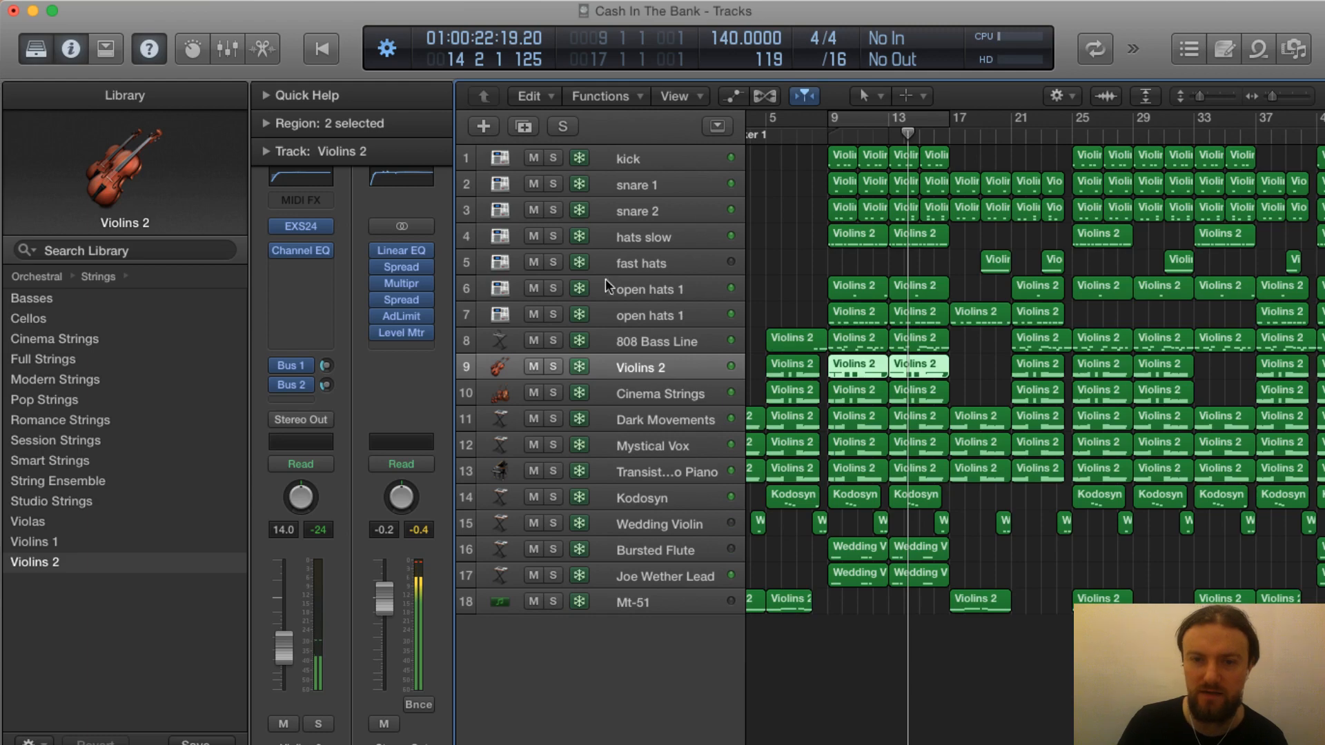
Solo Bursted Flute and Joe Wether Lead, turn on the cycle over bars 9 to 17, and play from bar 9
click(552, 550)
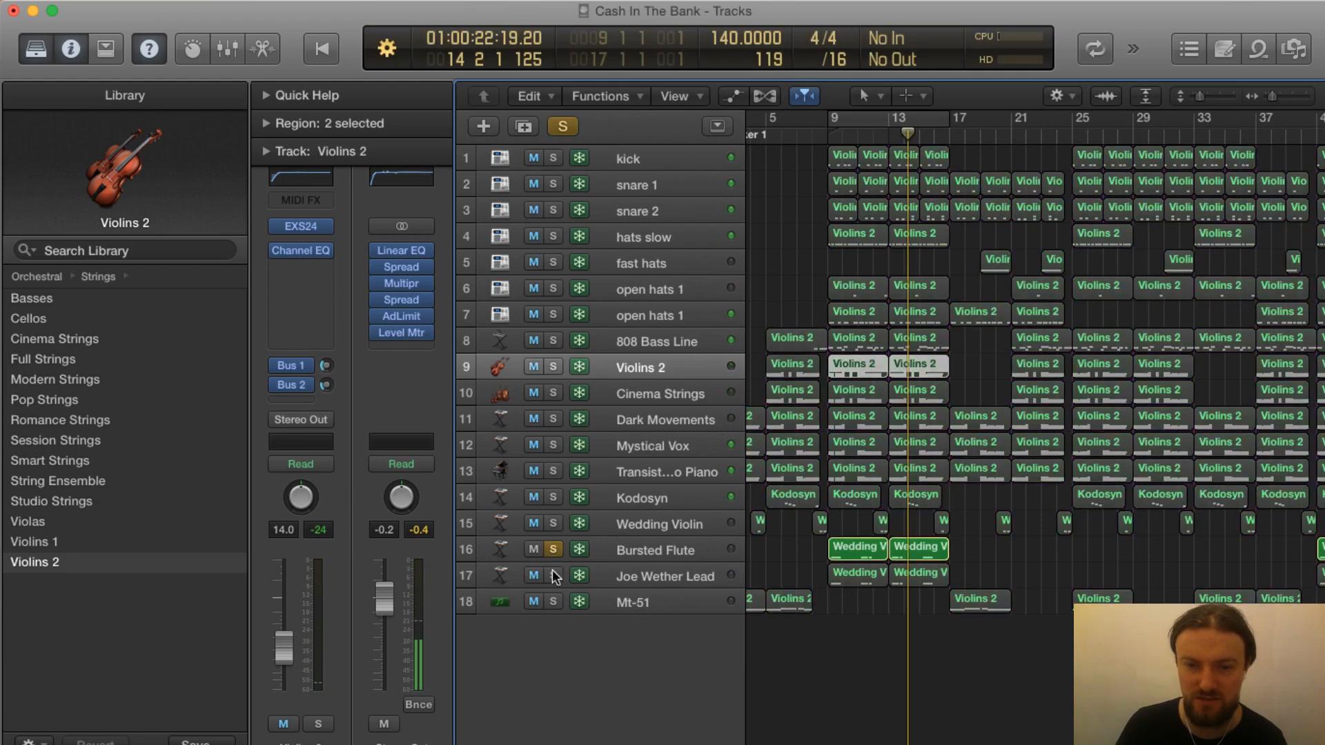
click(552, 571)
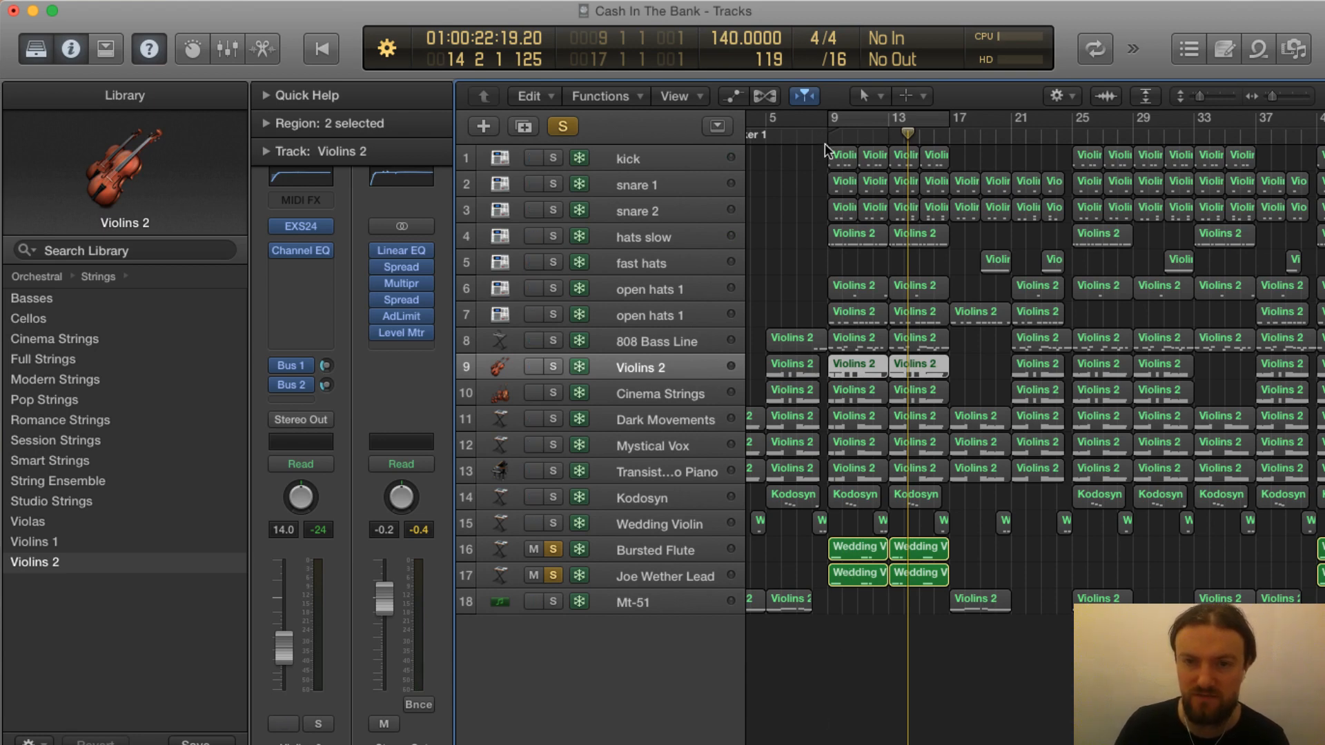
click(857, 117)
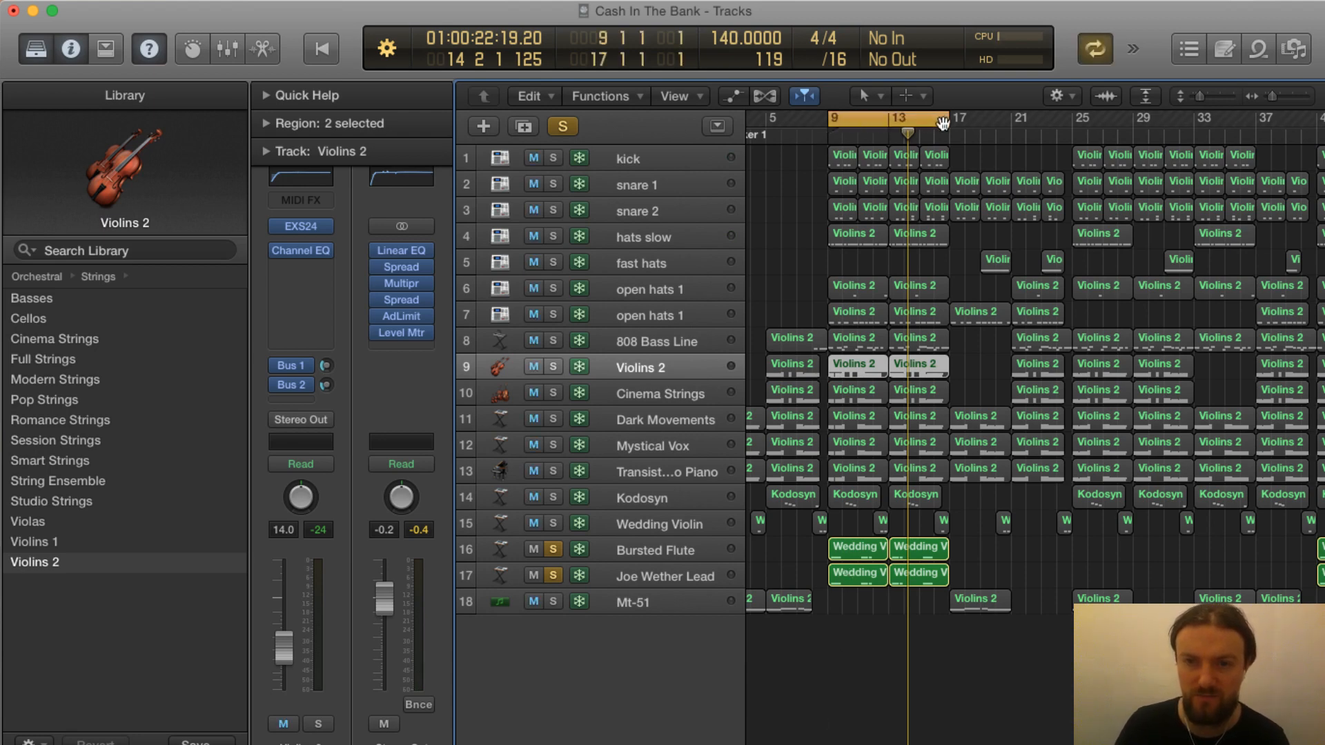
click(939, 122)
click(936, 121)
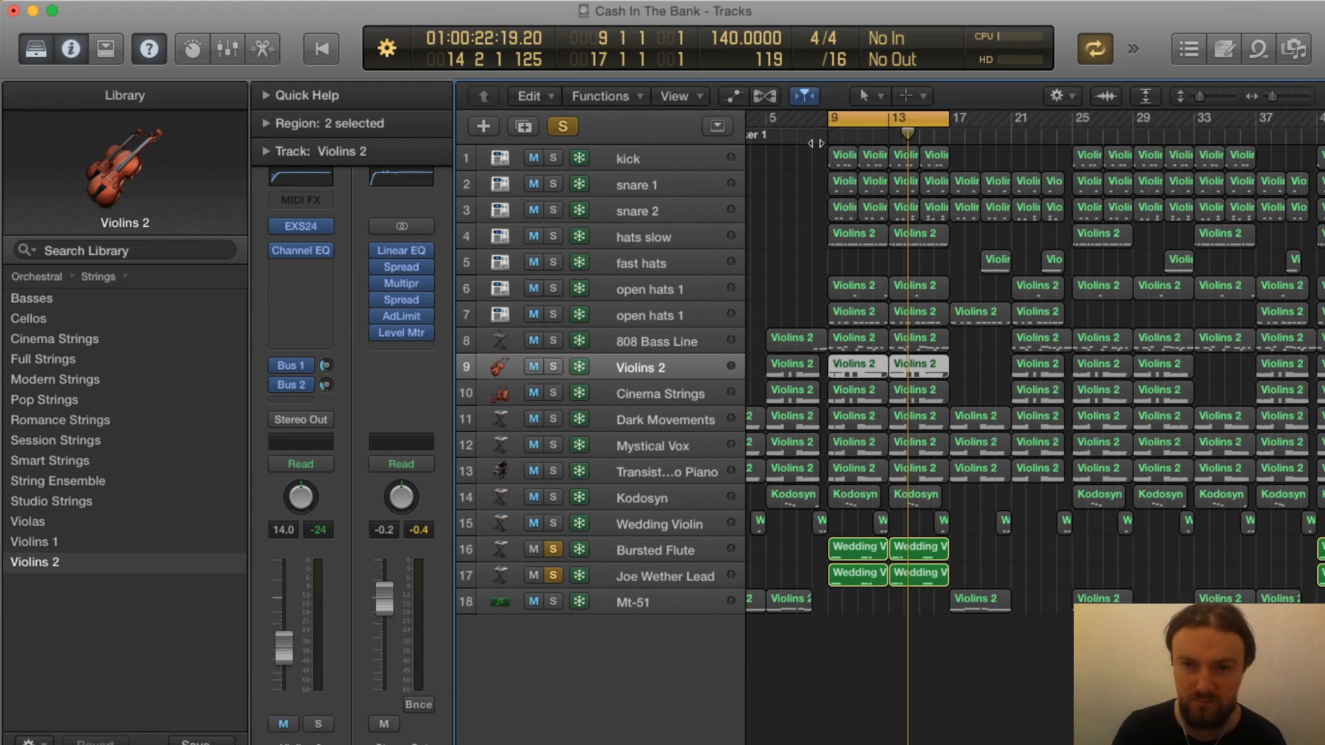
double_click(828, 134)
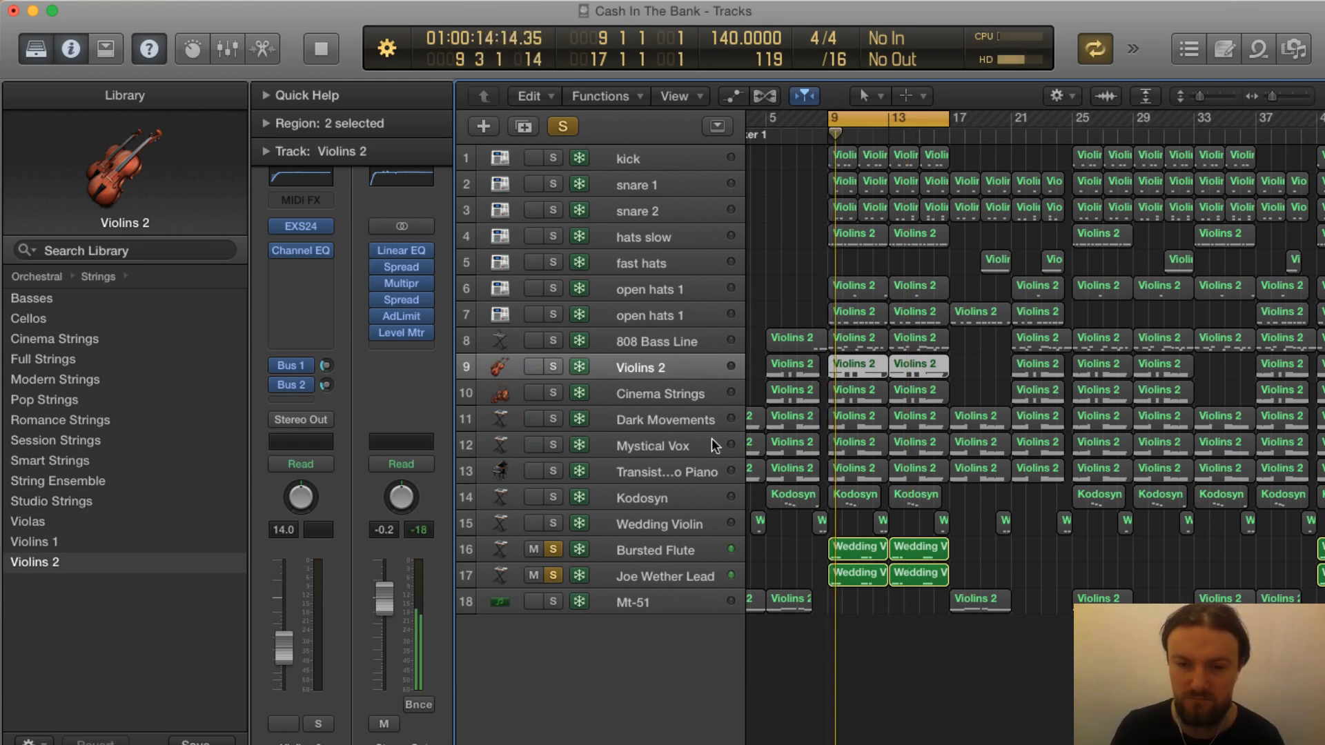
Listen to Bursted Flute without Joe Wether Lead, stop playback, and examine the flute's Channel EQ curve
click(663, 548)
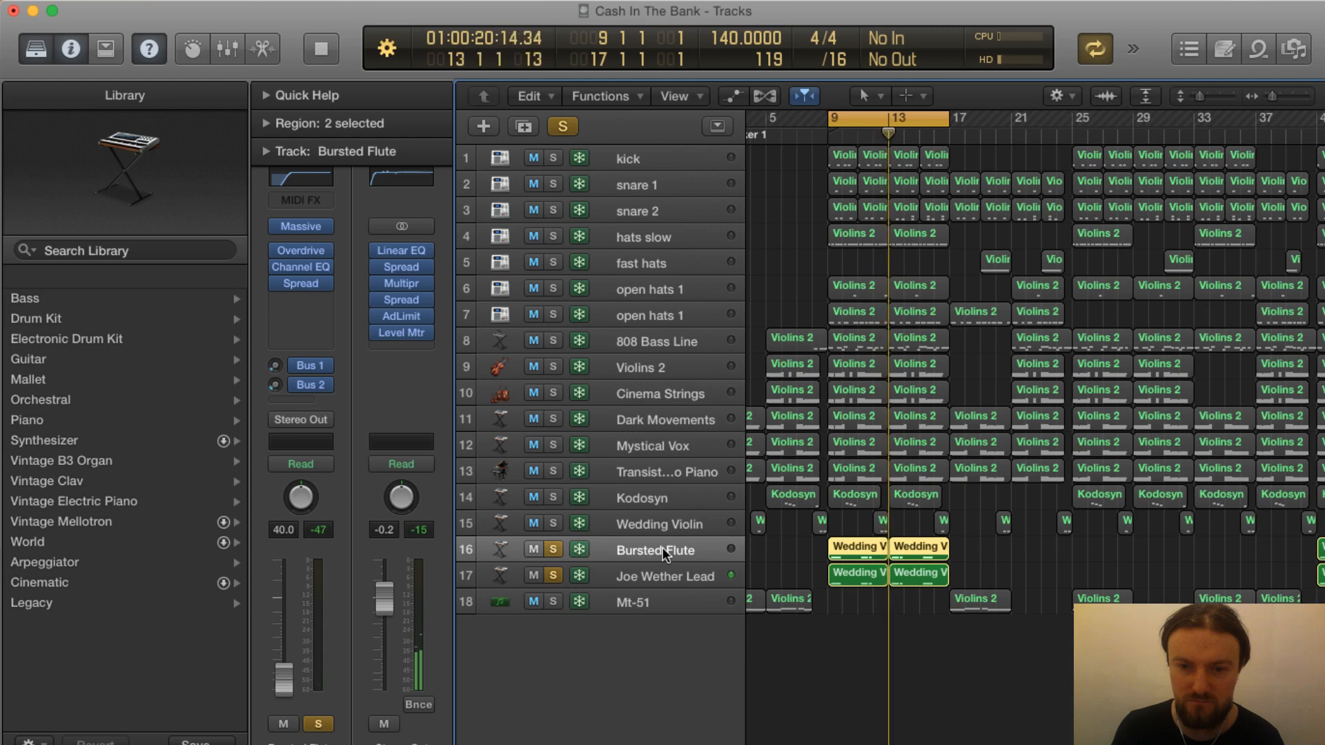
click(552, 575)
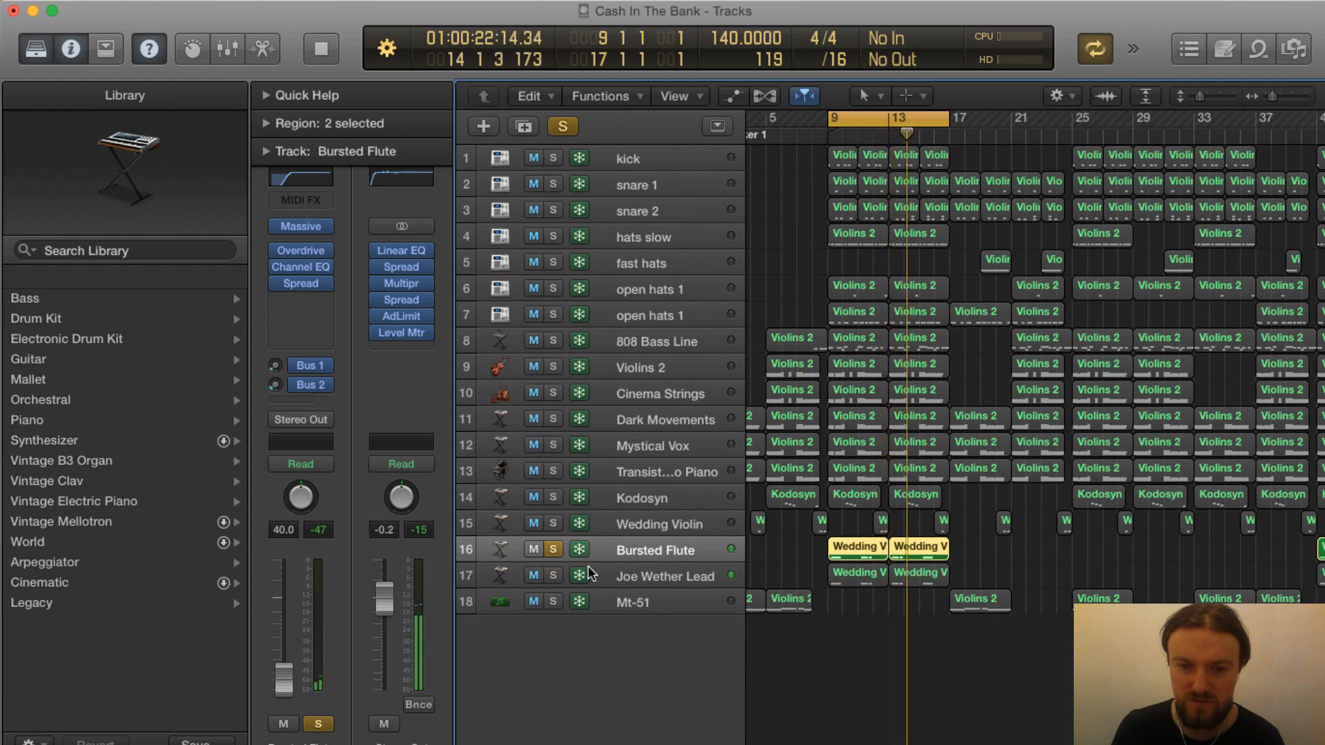
key(space)
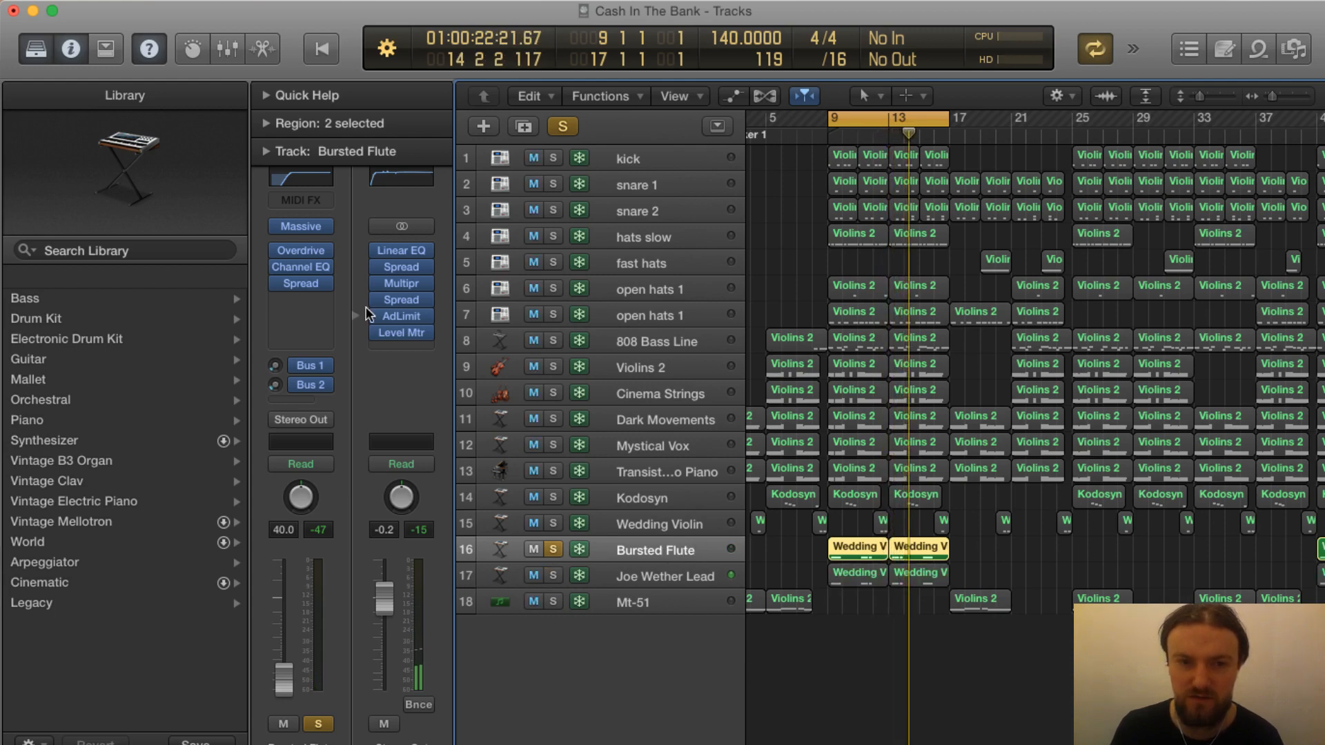
click(319, 181)
drag(7, 57, 680, 140)
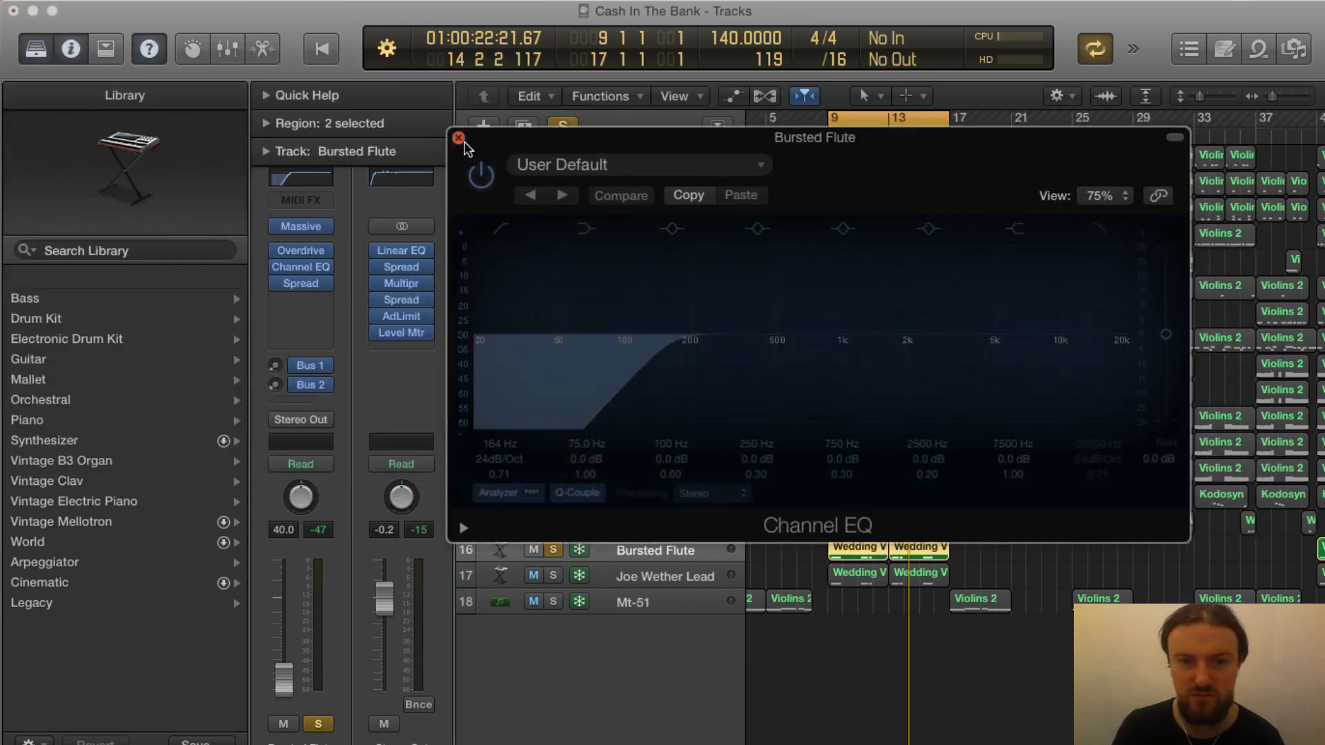
click(458, 138)
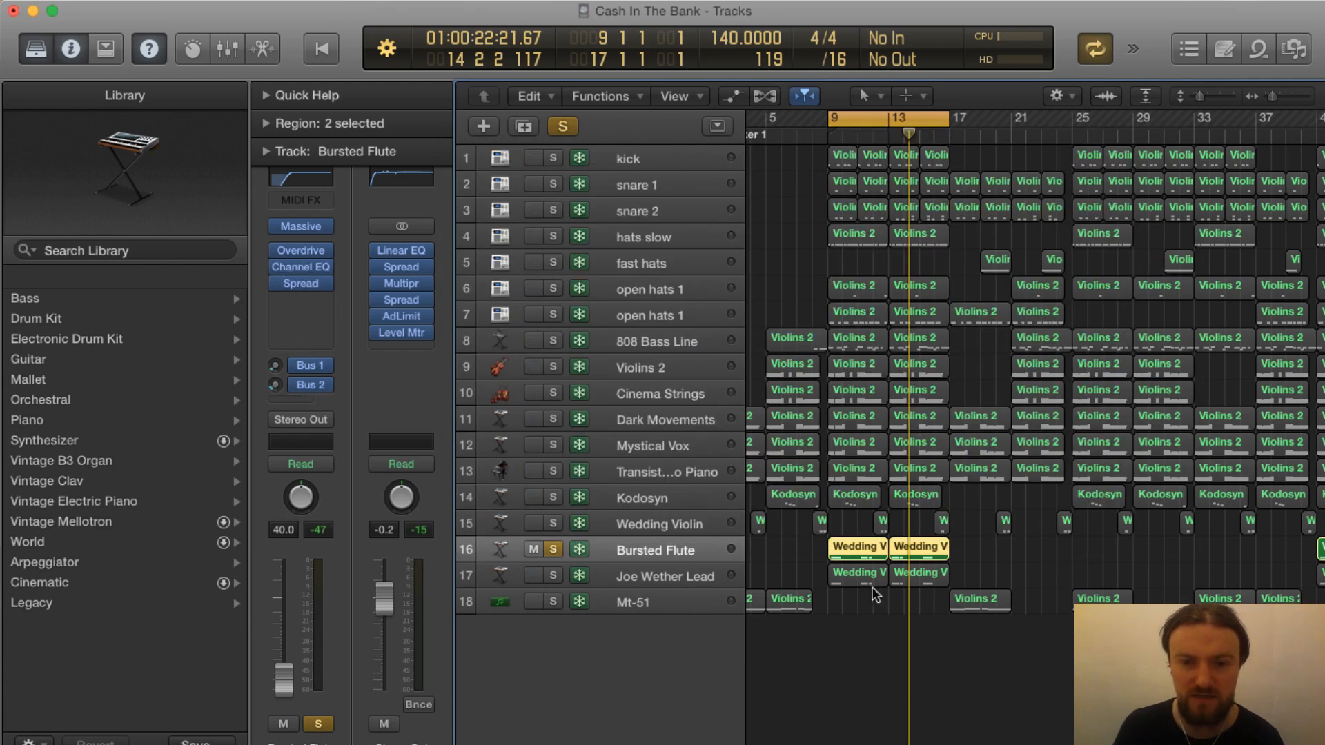
Examine the Bursted Flute notes in the Piano Roll while playing them, and return to the full track view
scroll(873, 588, right, 1)
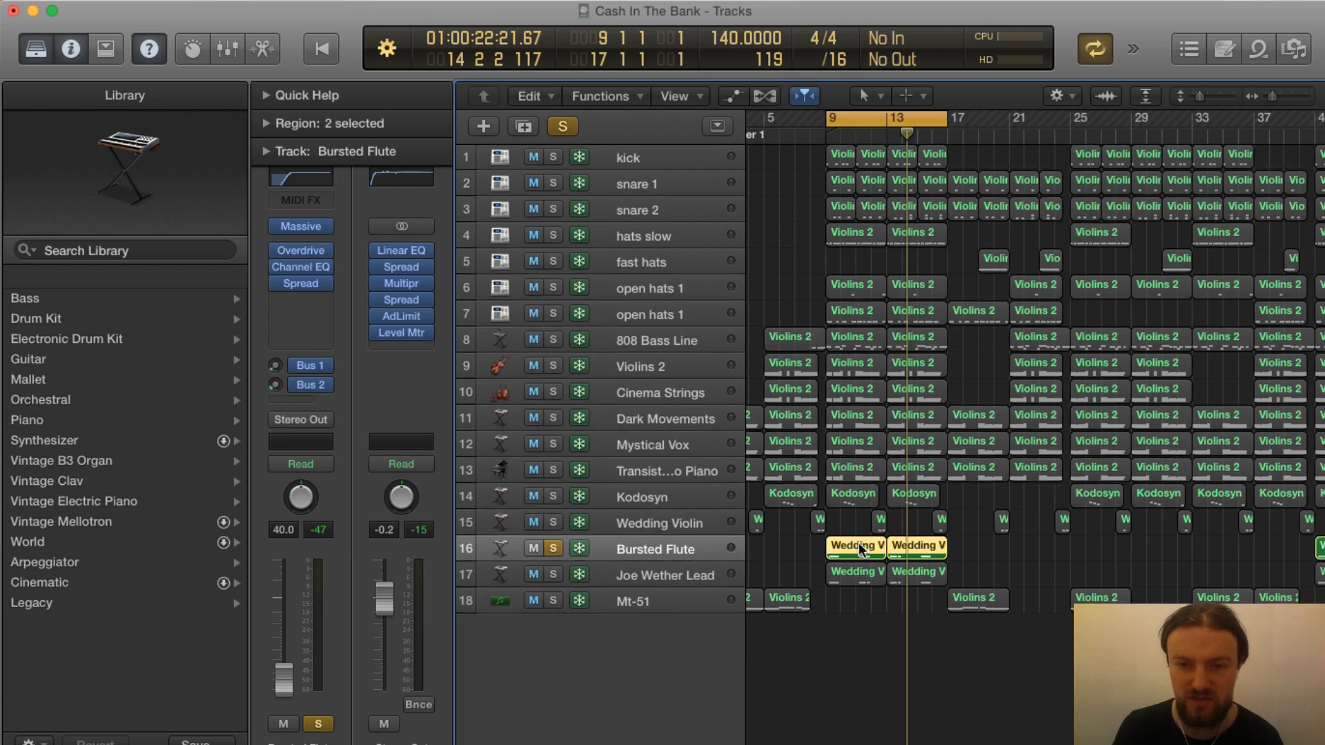
double_click(859, 542)
key(space)
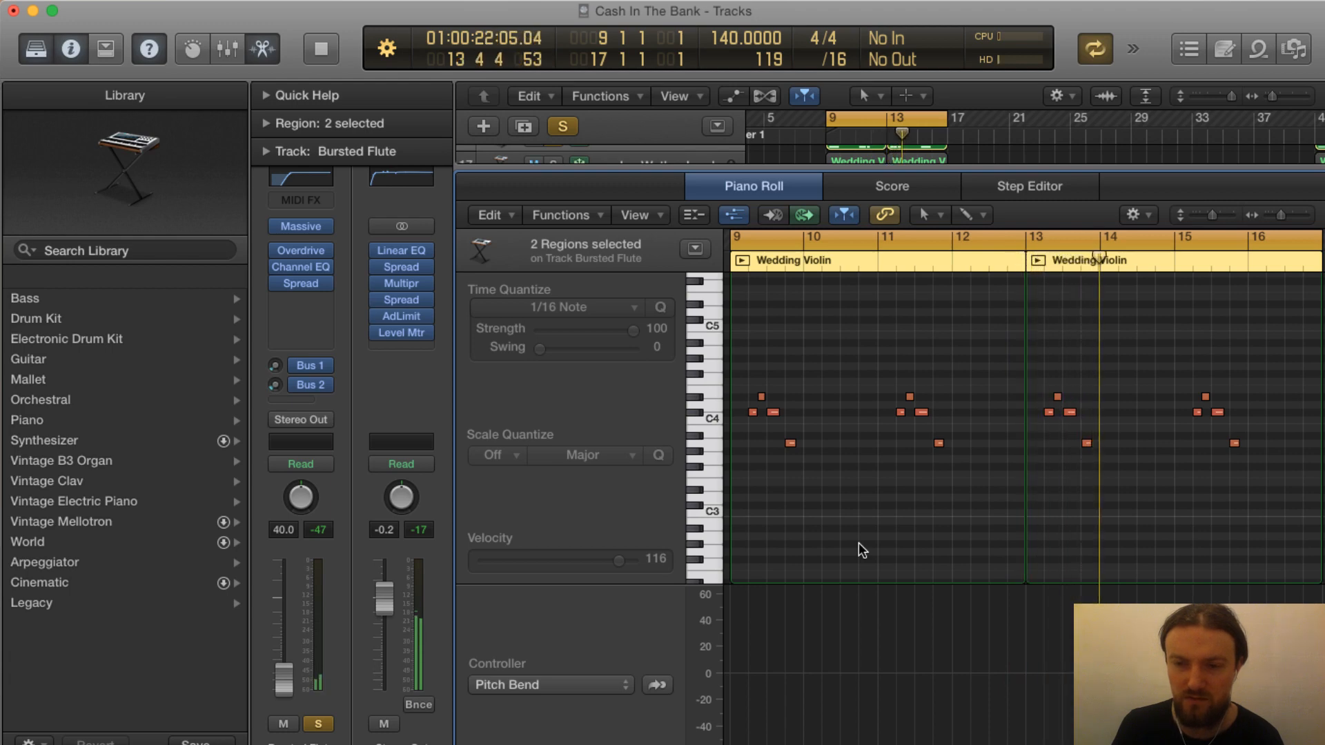
key(x)
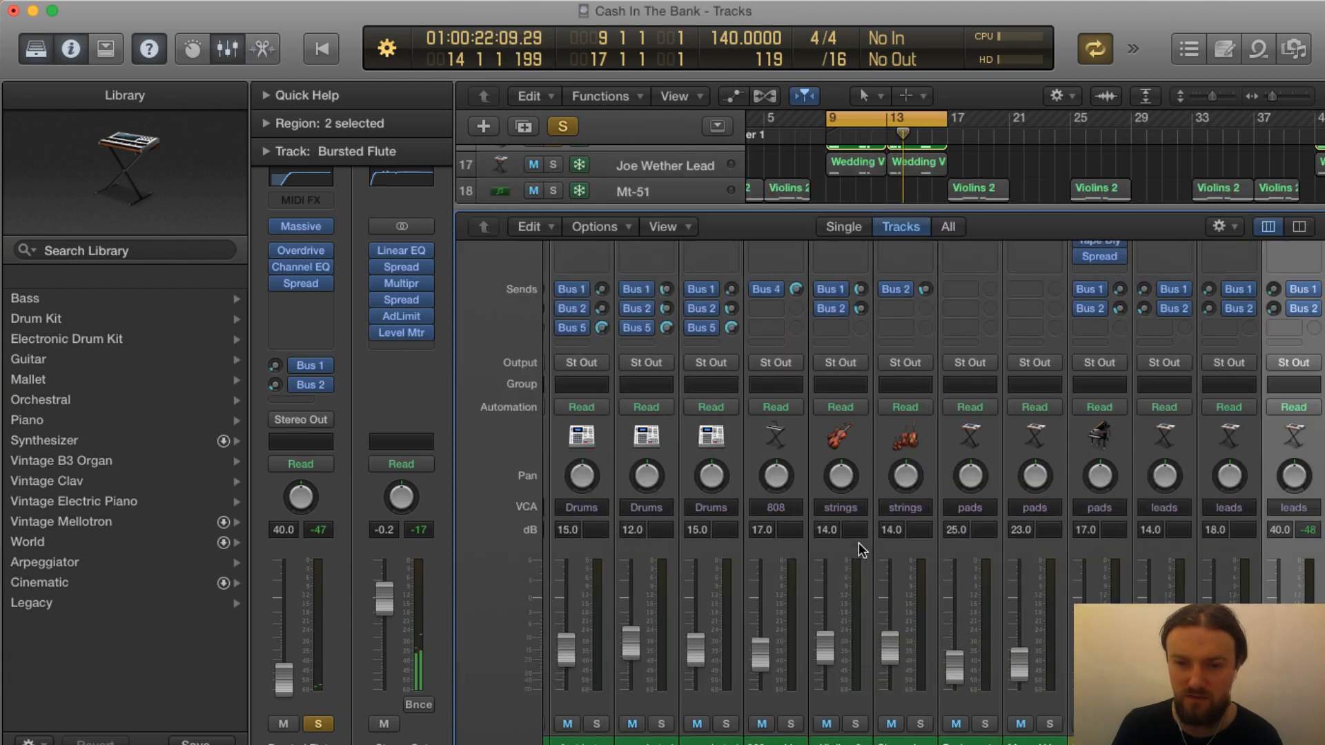
key(x)
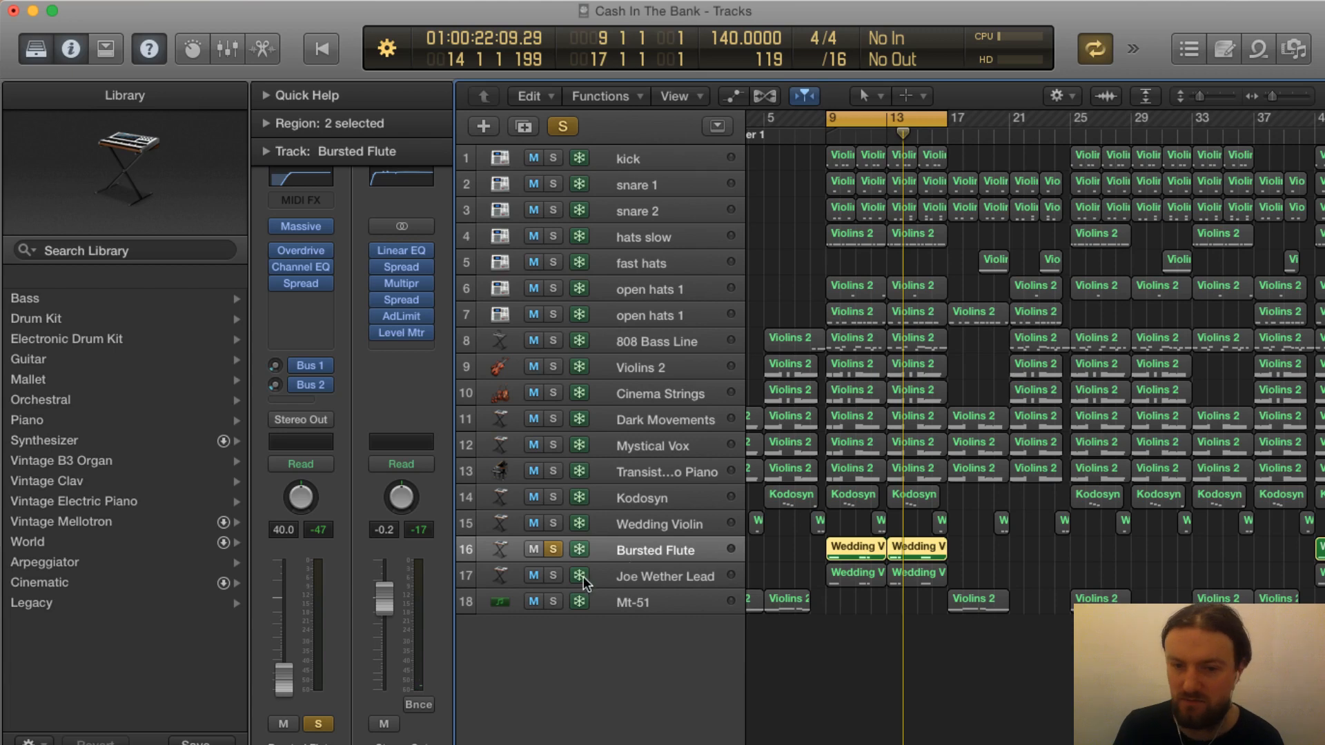
Solo Joe Wether Lead in place of Bursted Flute, and listen to it while examining its Channel EQ
click(562, 577)
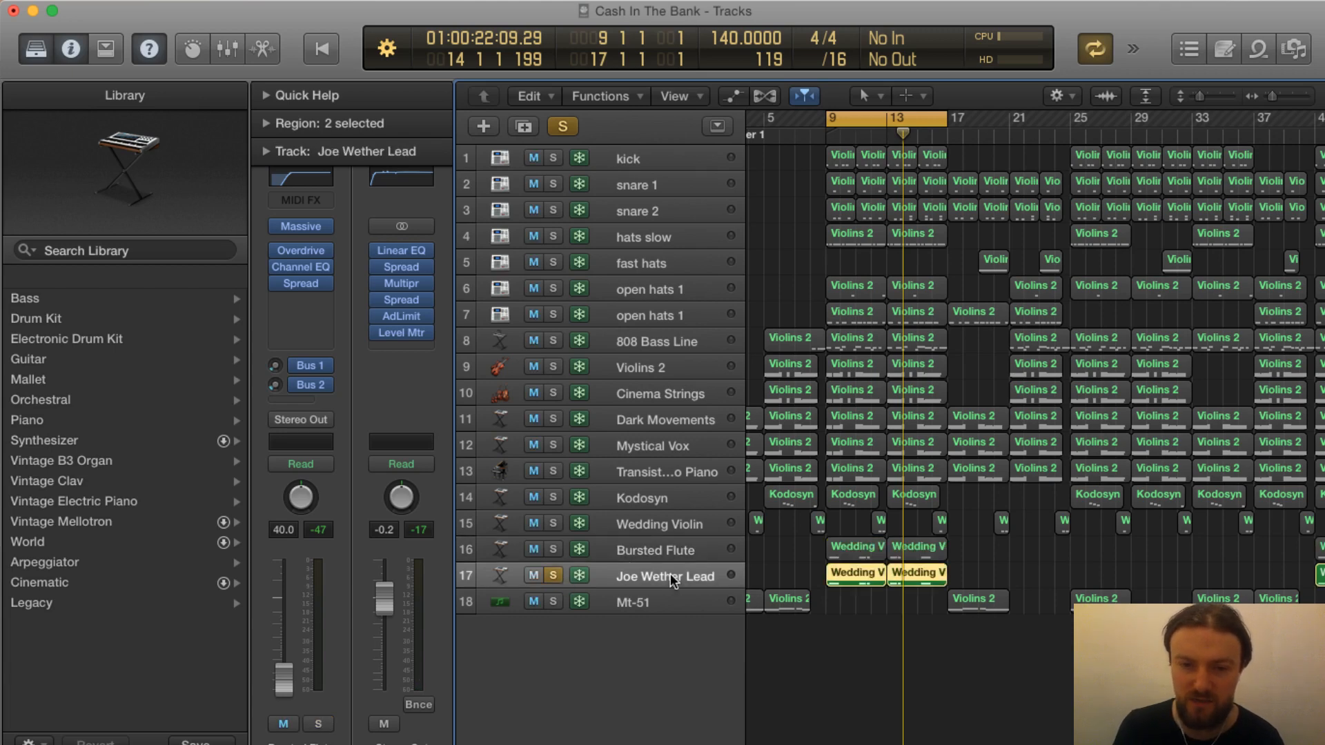
mouse_move(274, 277)
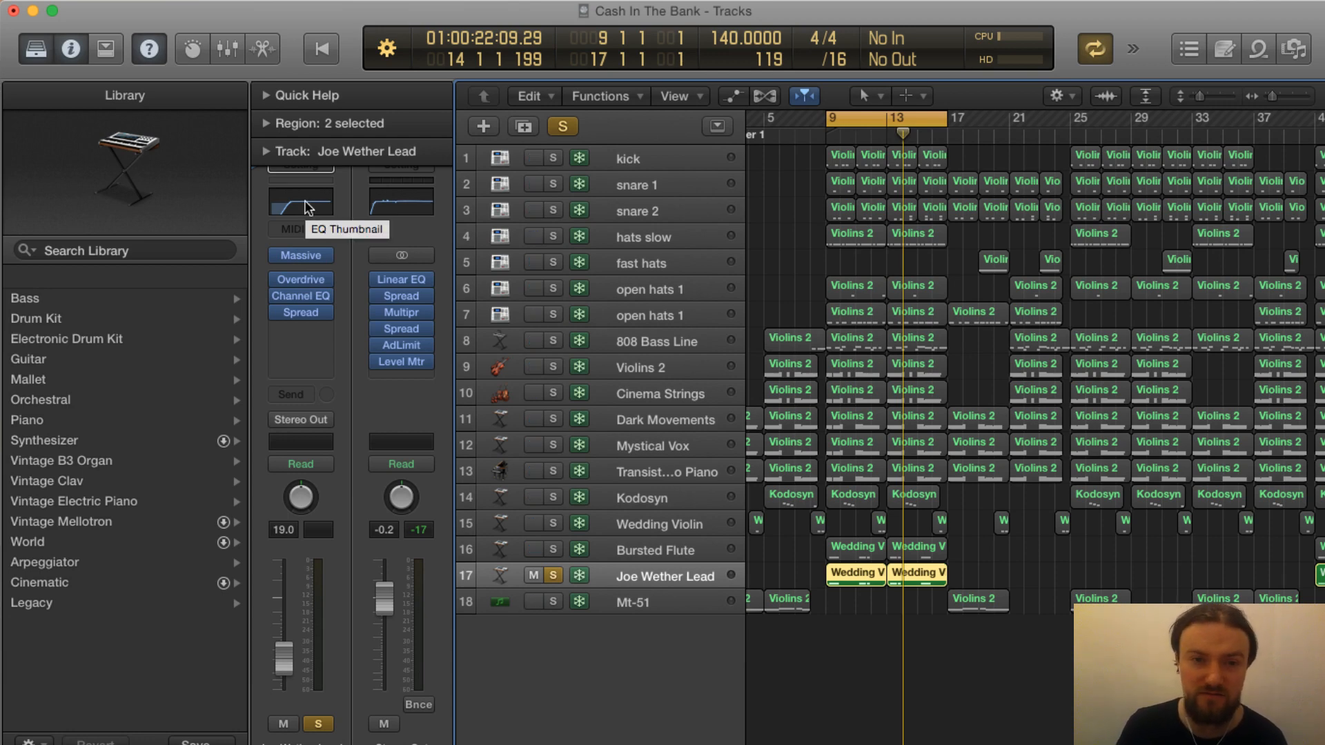
click(306, 207)
drag(201, 80, 928, 193)
key(space)
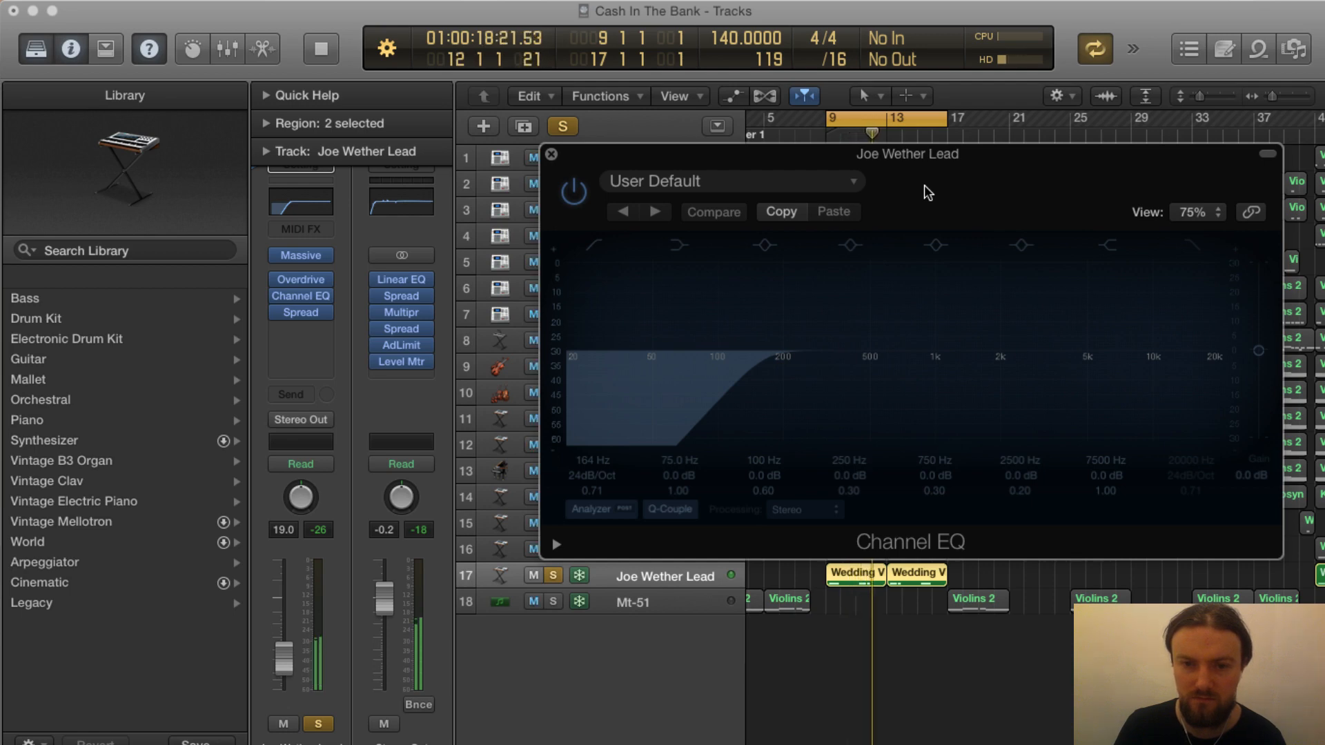
key(space)
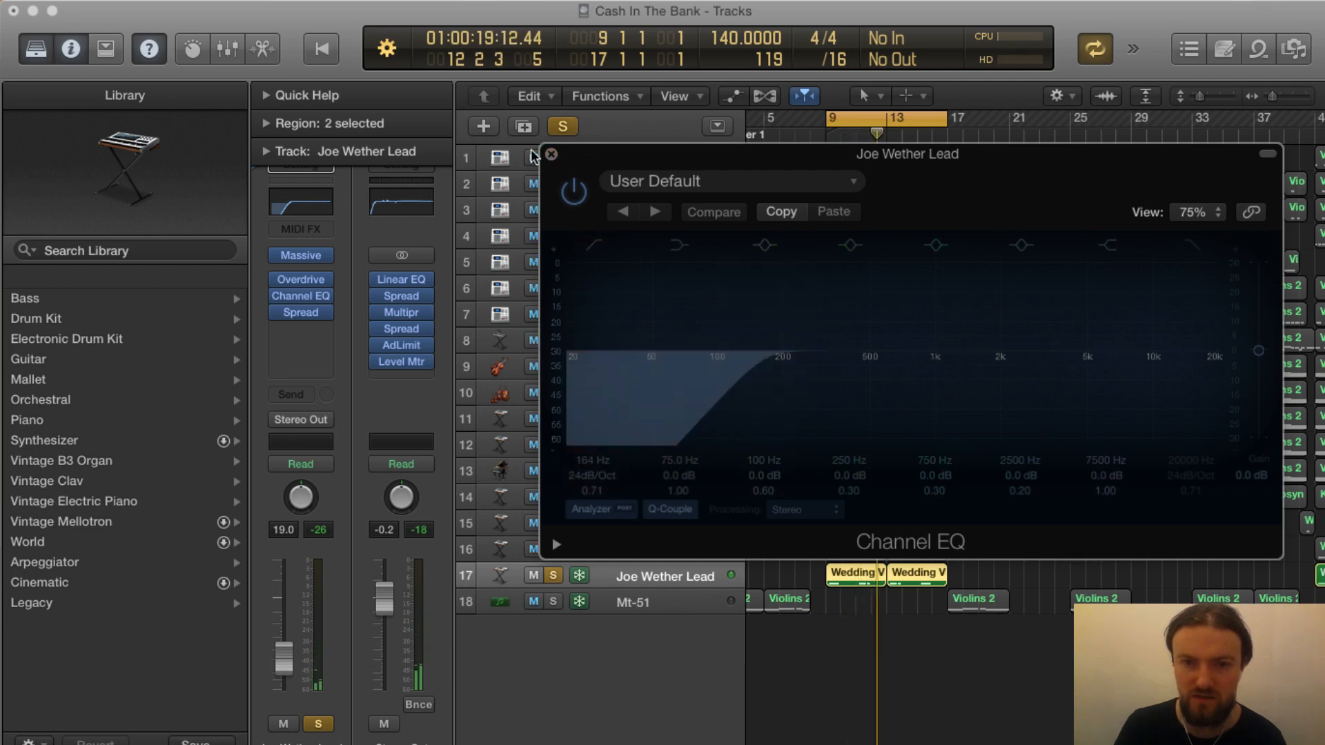
click(551, 154)
Replay Joe Wether Lead from the start of the cycle, and listen to it together with the soloed Bursted Flute
key(space)
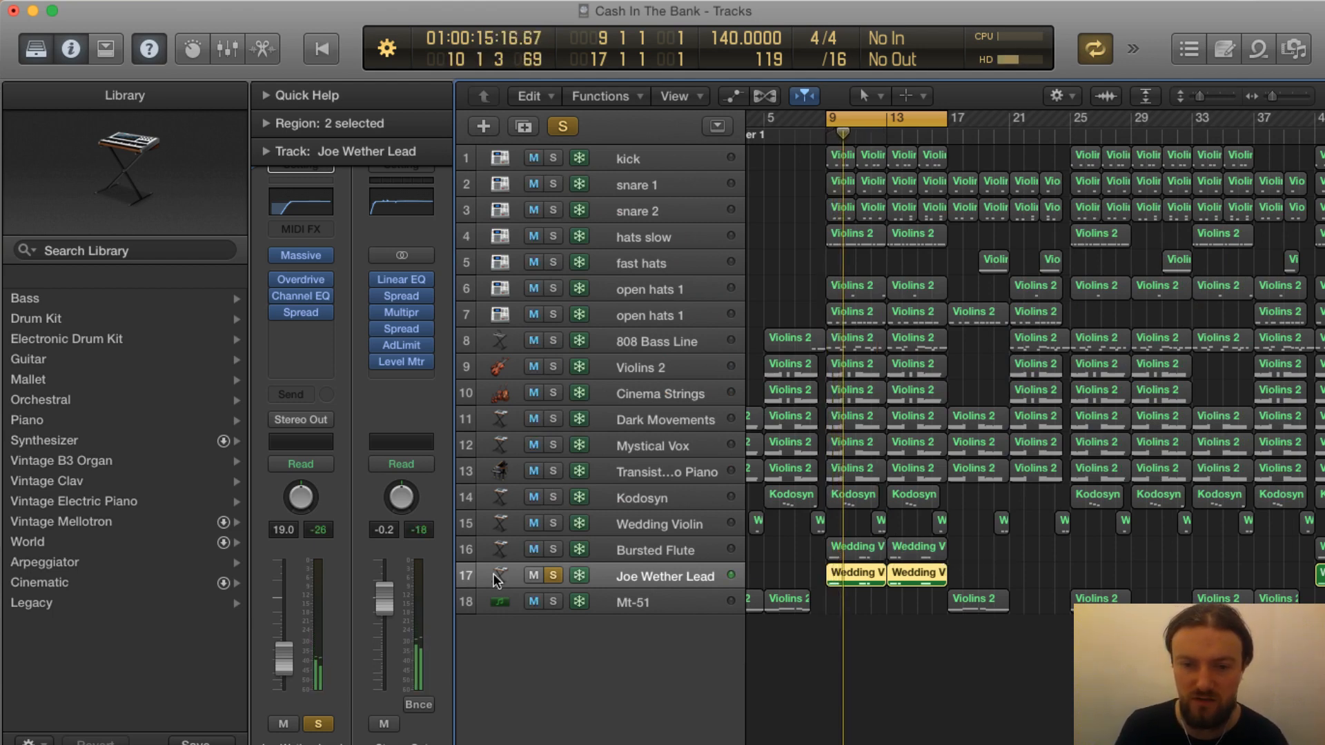
click(548, 546)
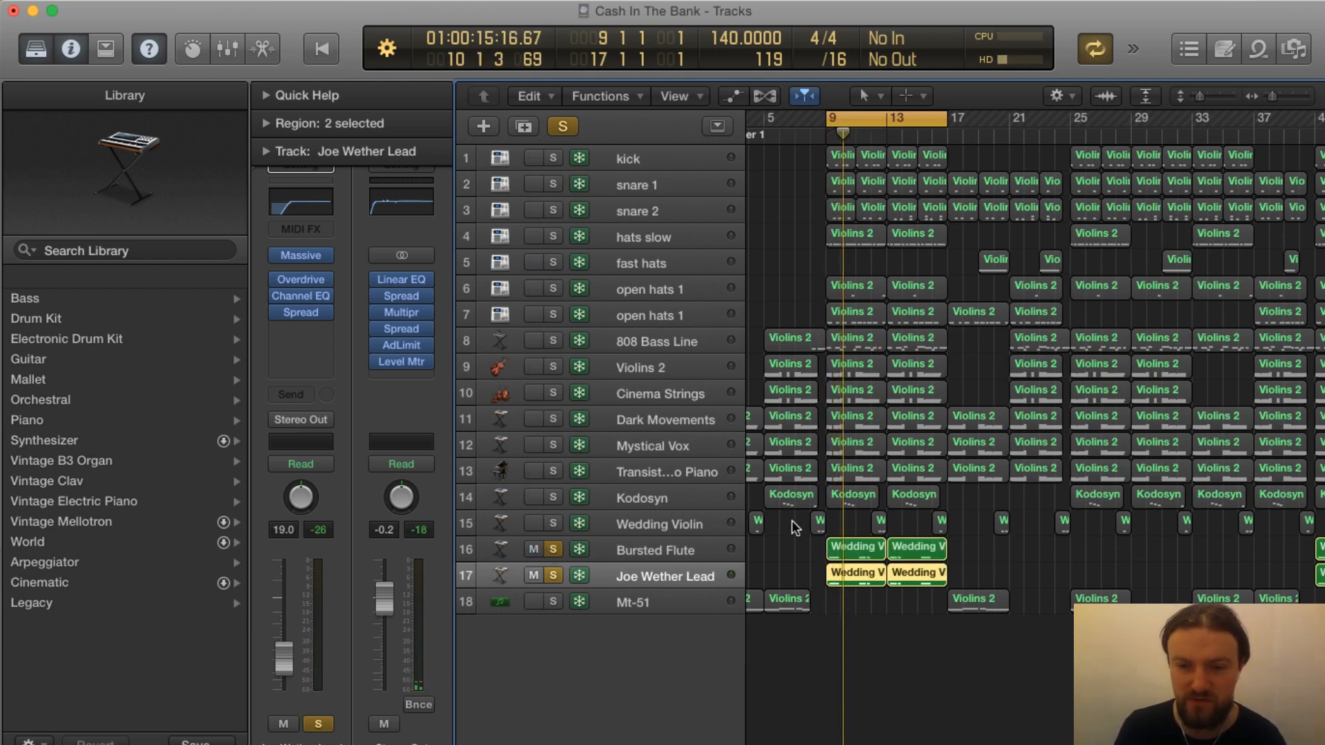
key(space)
key(space)
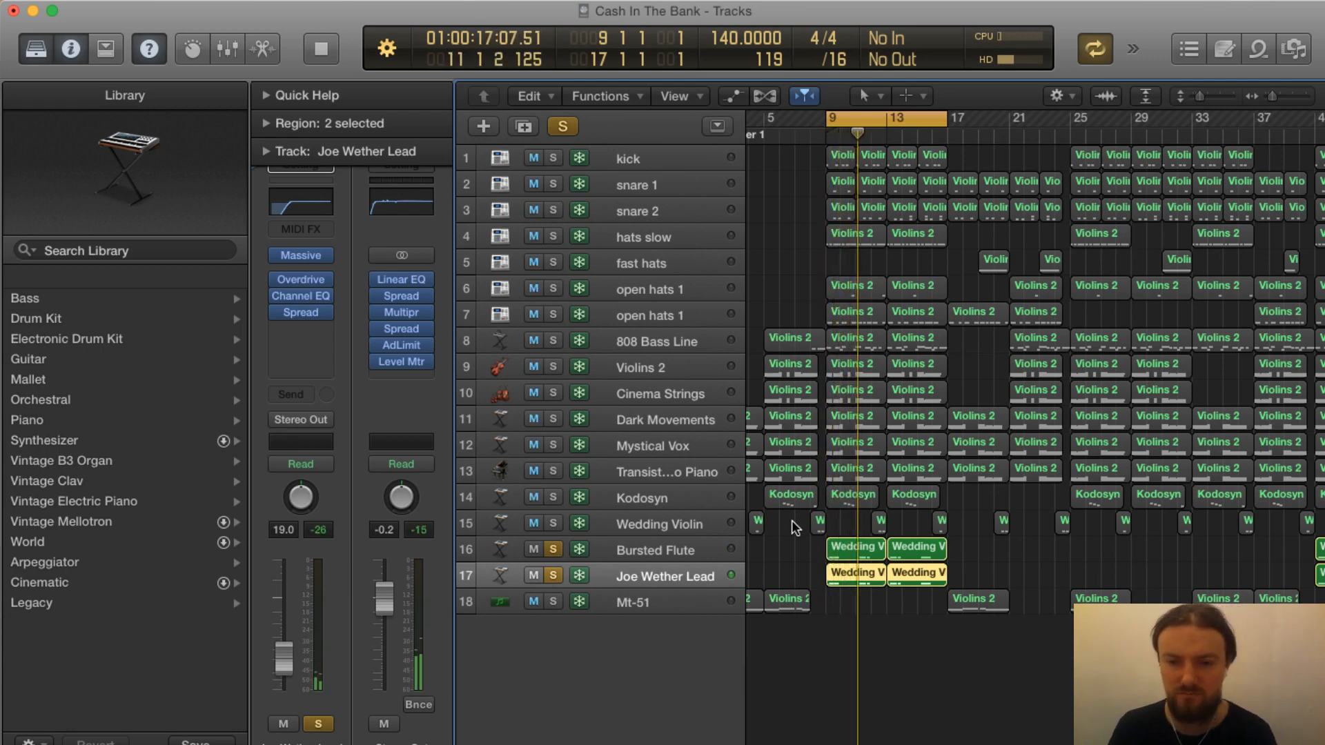
key(space)
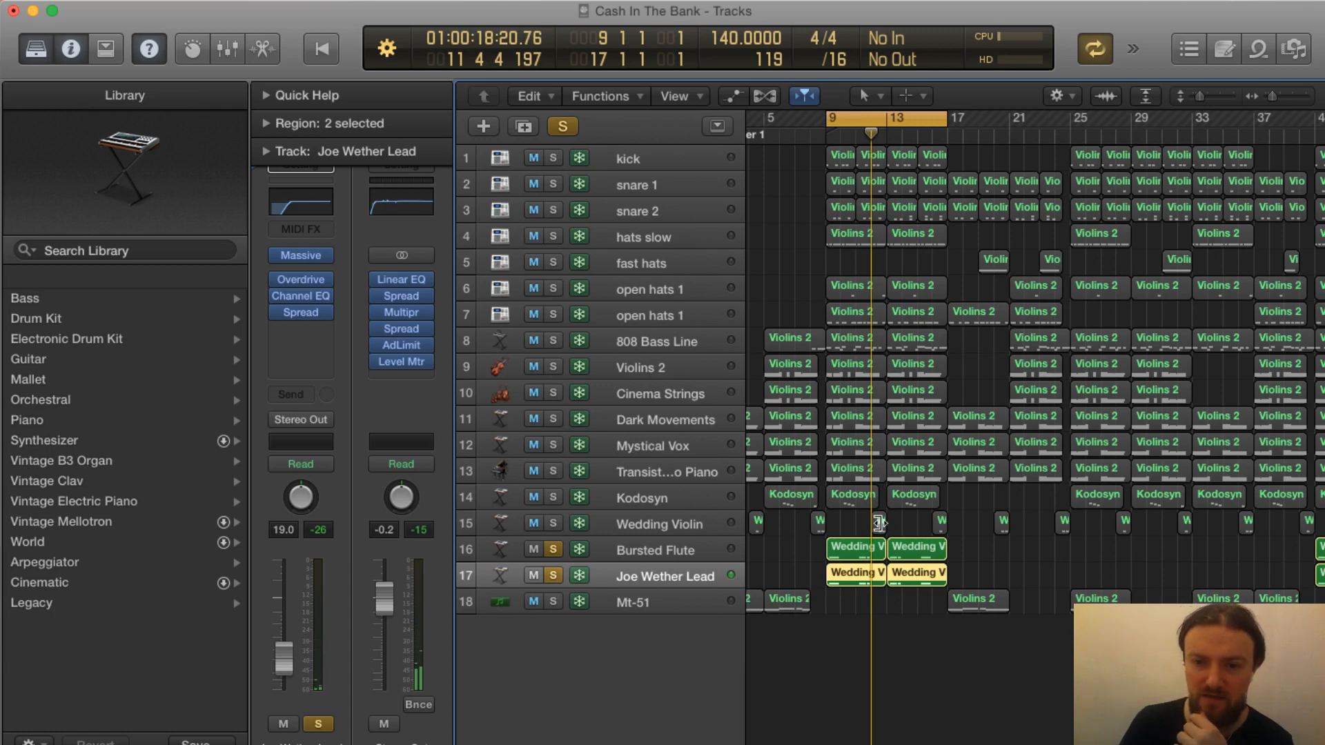
Unsolo Bursted Flute and Joe Wether Lead, play the full loop, turn off the cycle, and stop at bar 17
click(550, 550)
click(553, 575)
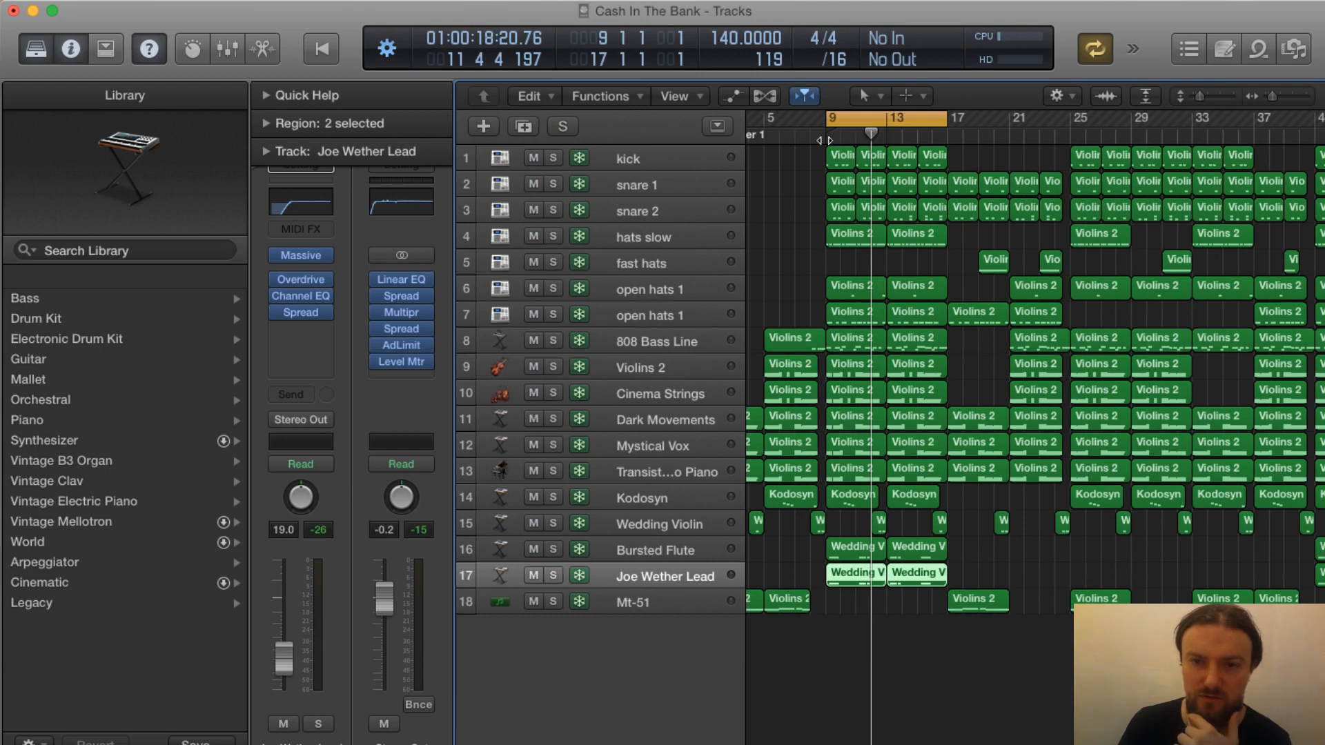
key(space)
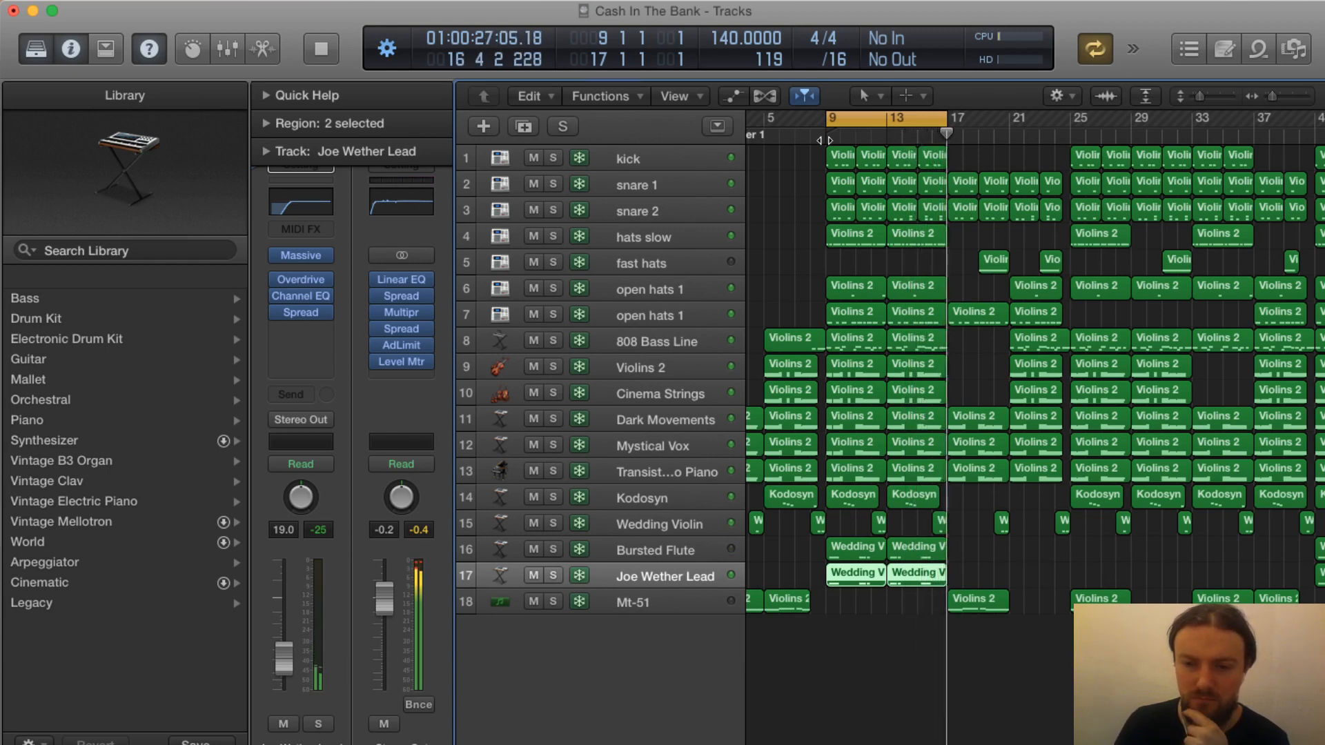
key(space)
key(c)
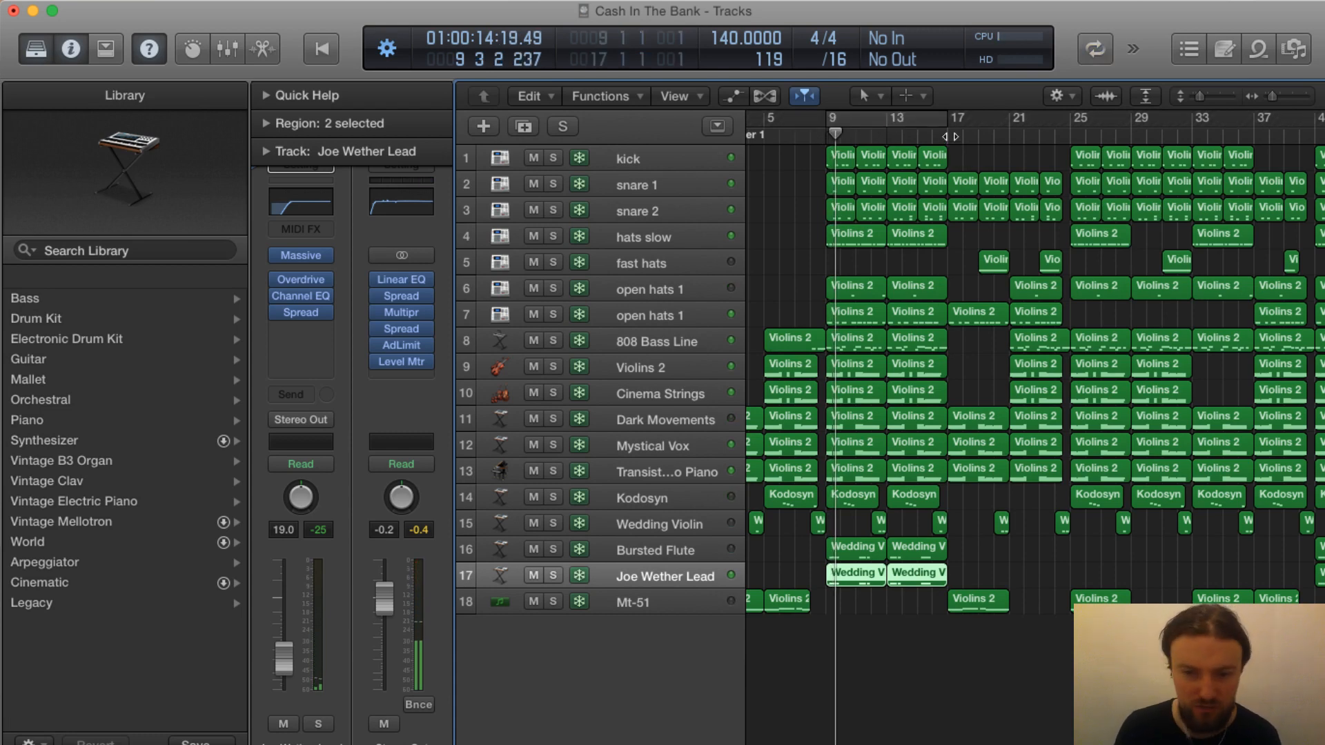
click(949, 136)
key(space)
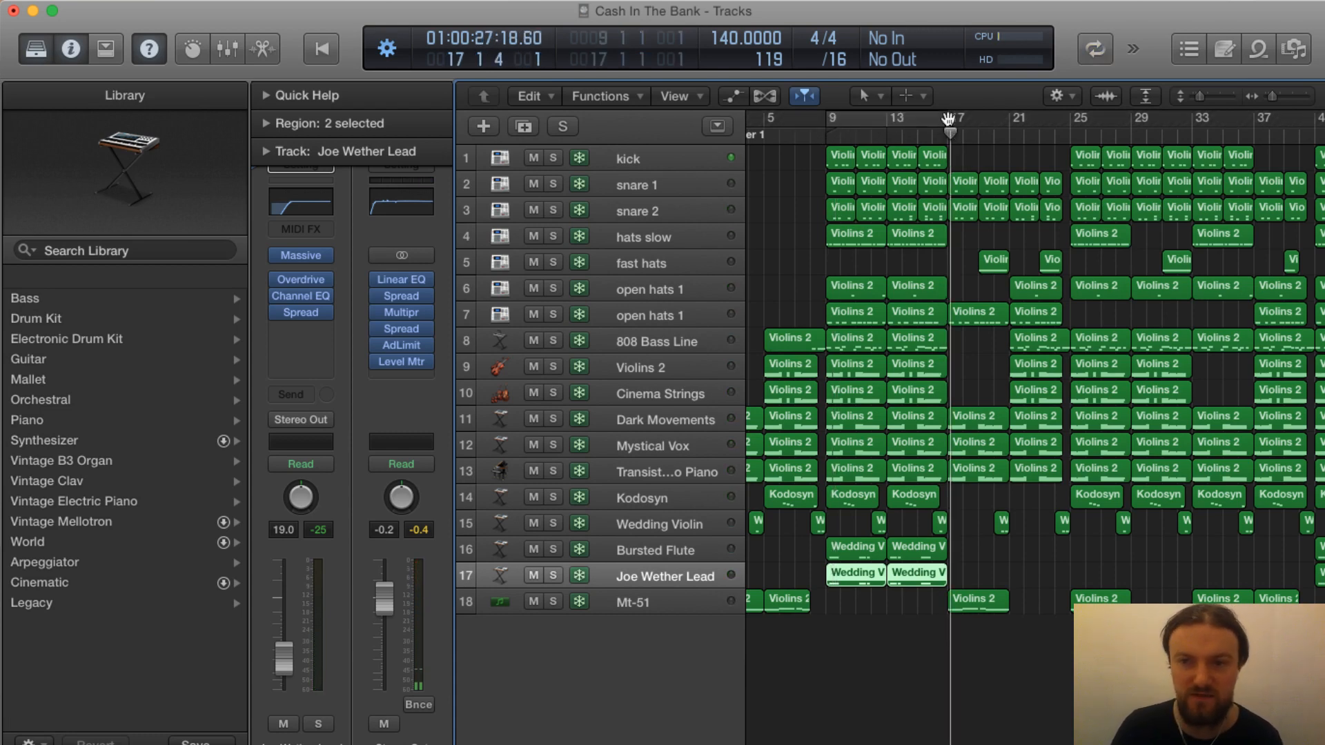
Set the cycle to bars 17 to 25, and listen to that section with all tracks
mouse_move(956, 122)
mouse_down()
mouse_move(897, 118)
mouse_move(1001, 118)
mouse_move(935, 119)
mouse_move(977, 119)
mouse_up()
key(space)
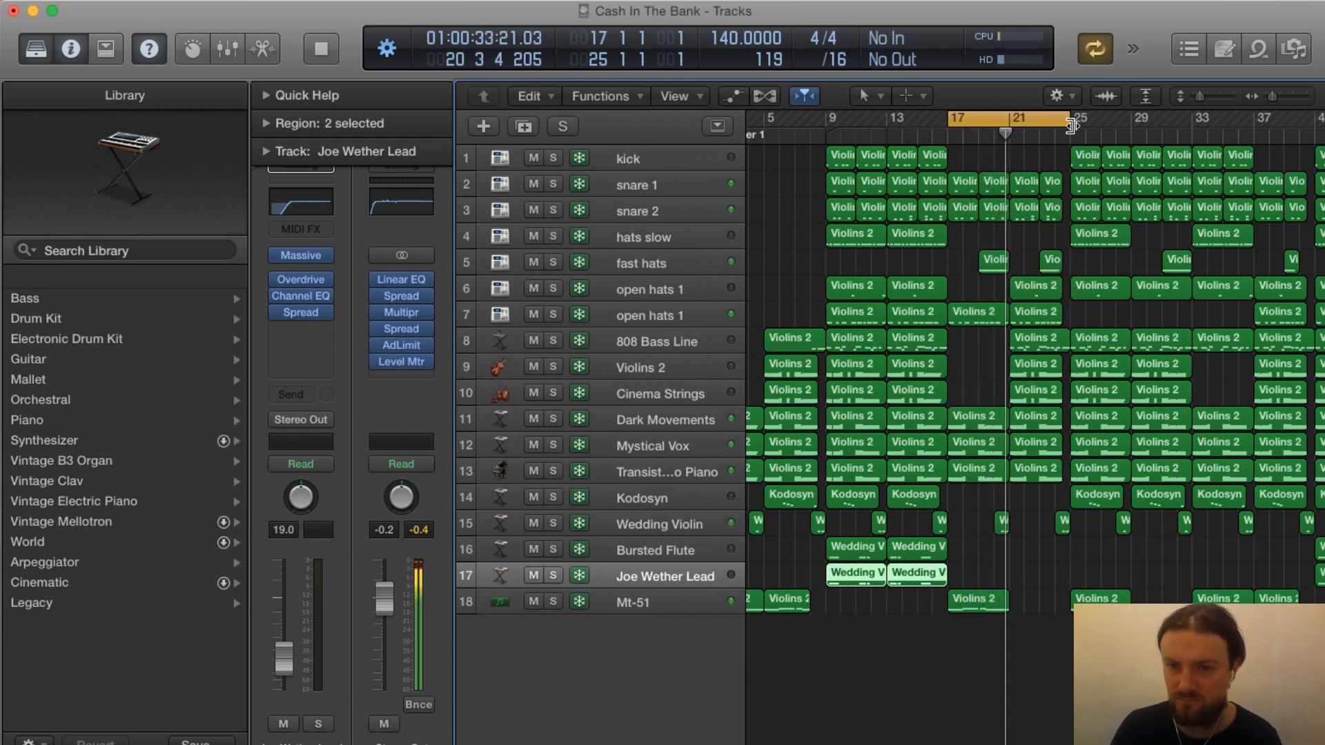
key(space)
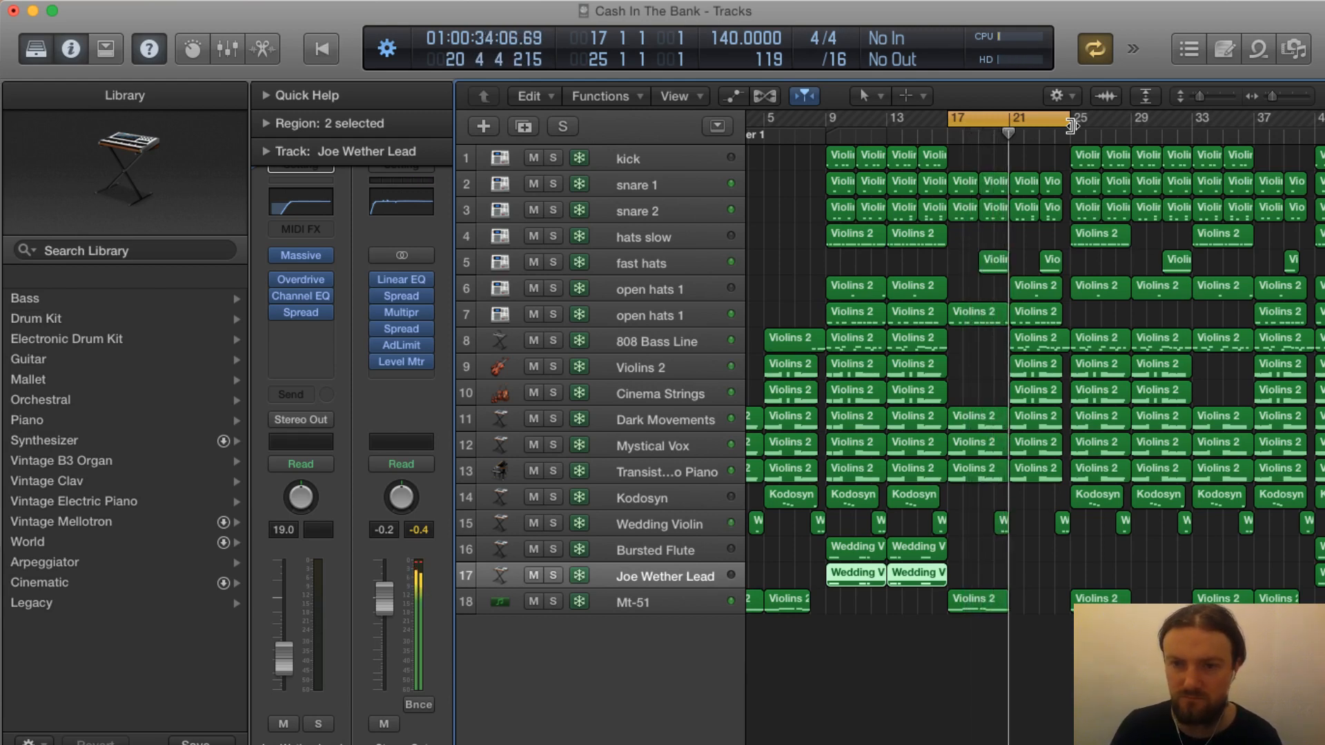
Examine the fast hats notes from bar 19 in the Piano Roll while looping bars 17 to 21, and return to the full track view
double_click(991, 261)
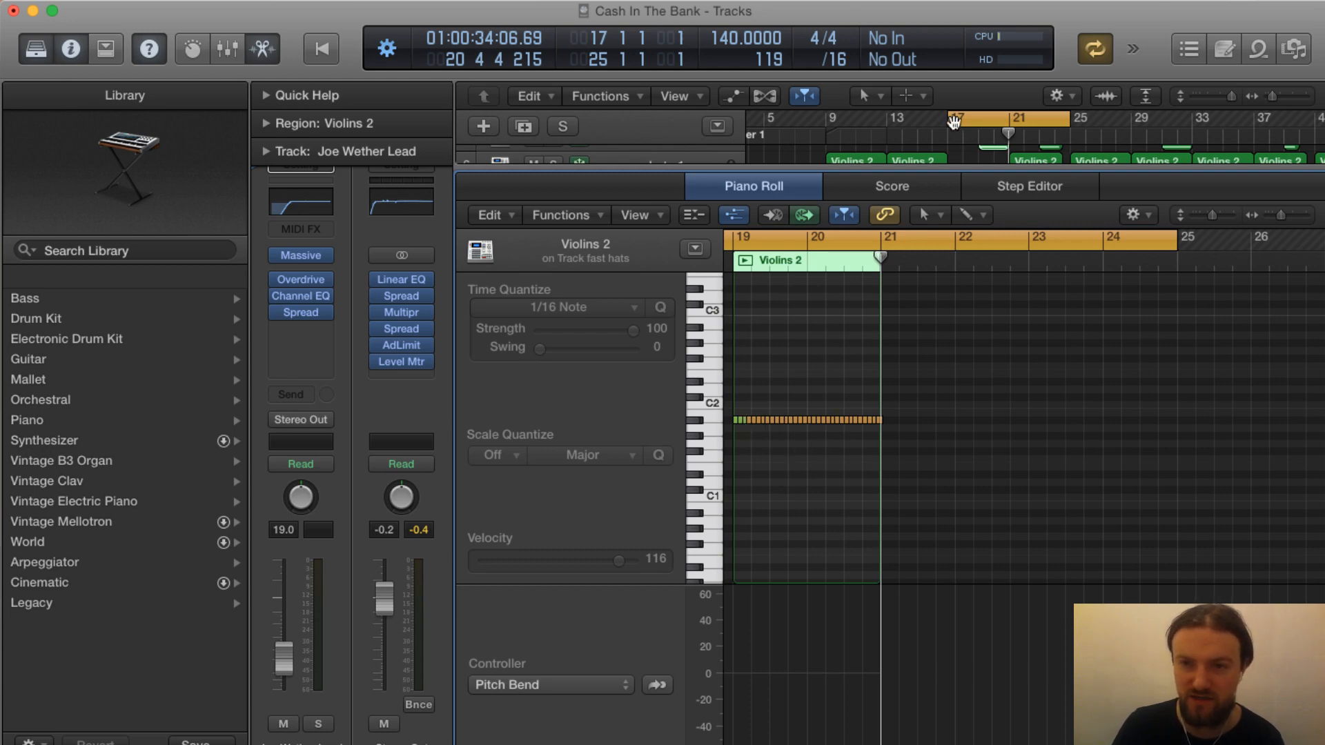
drag(1070, 120, 1009, 120)
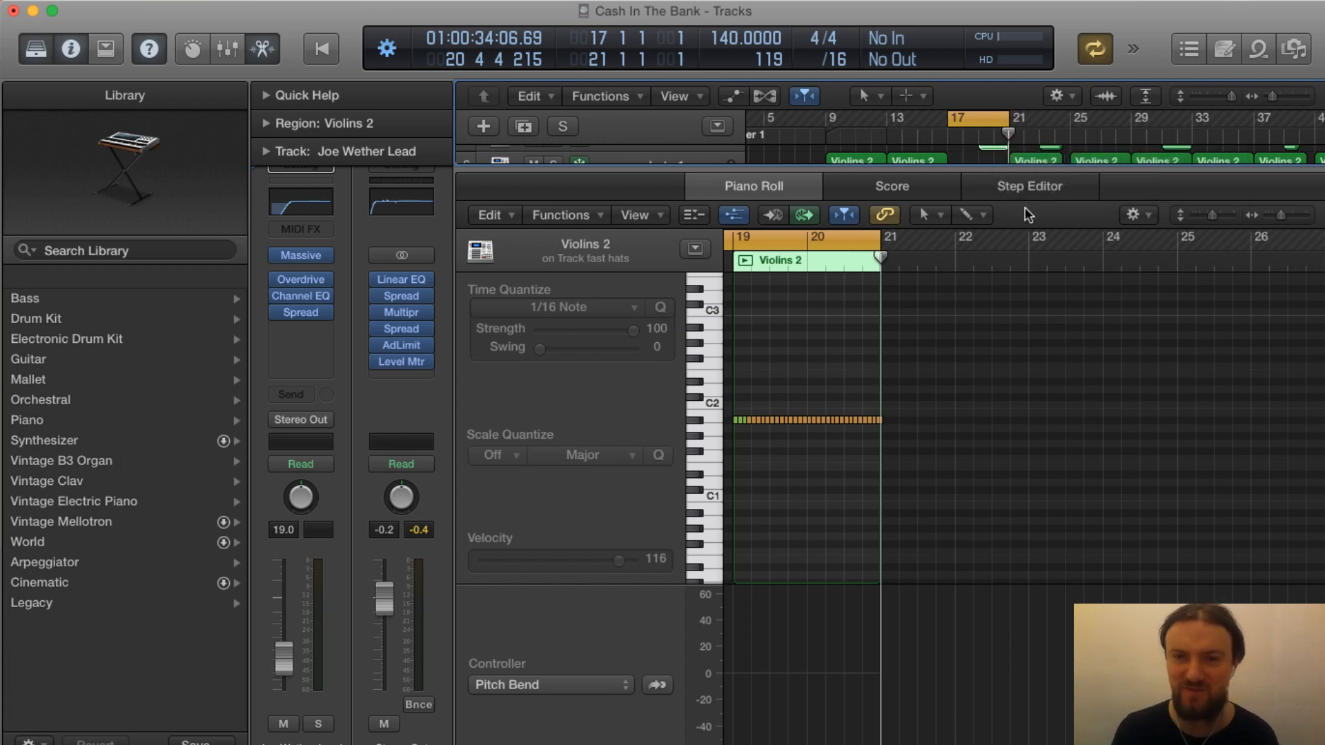
key(space)
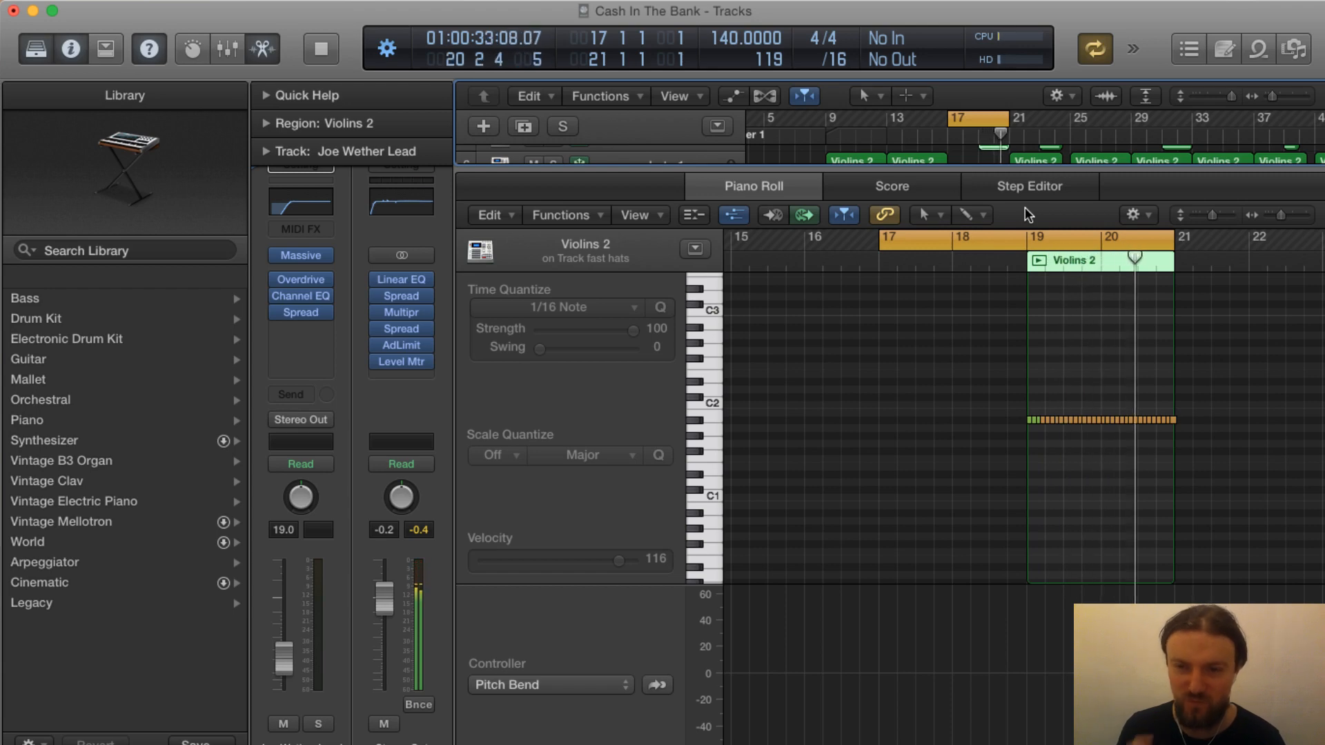
key(space)
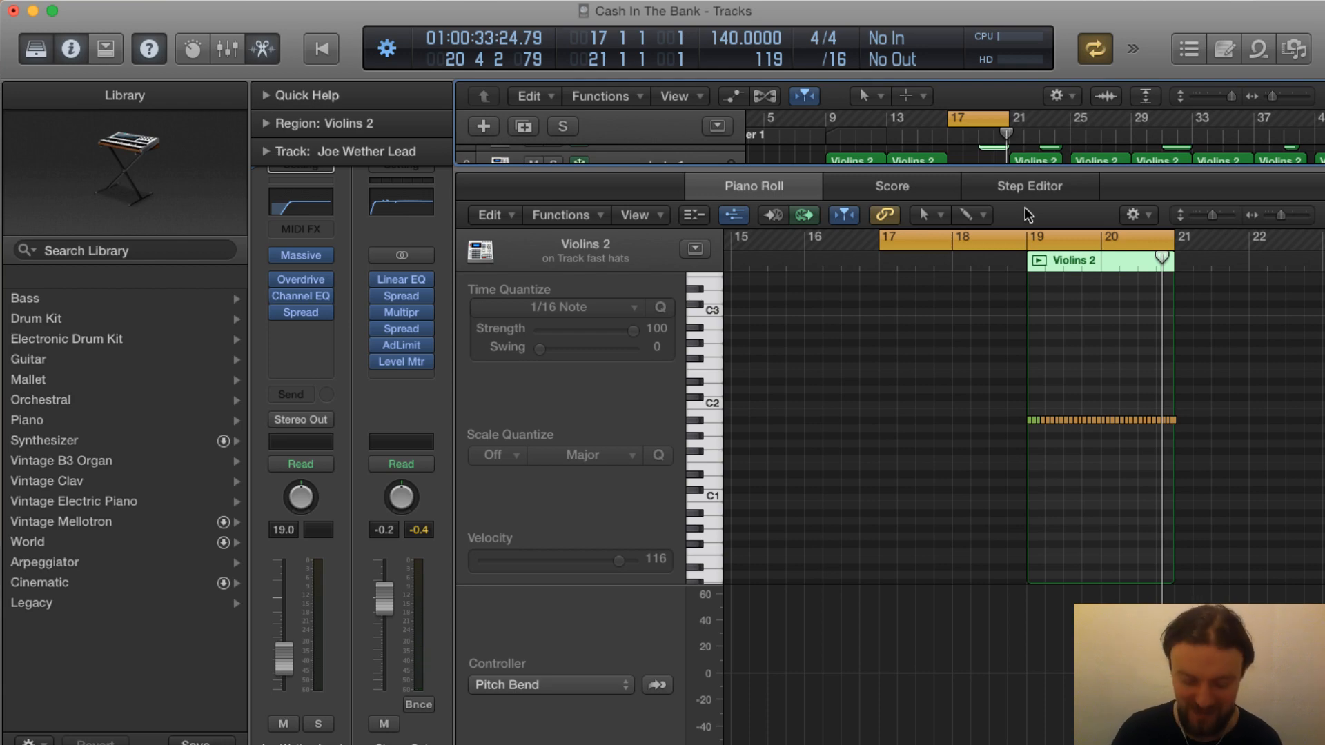
key(x)
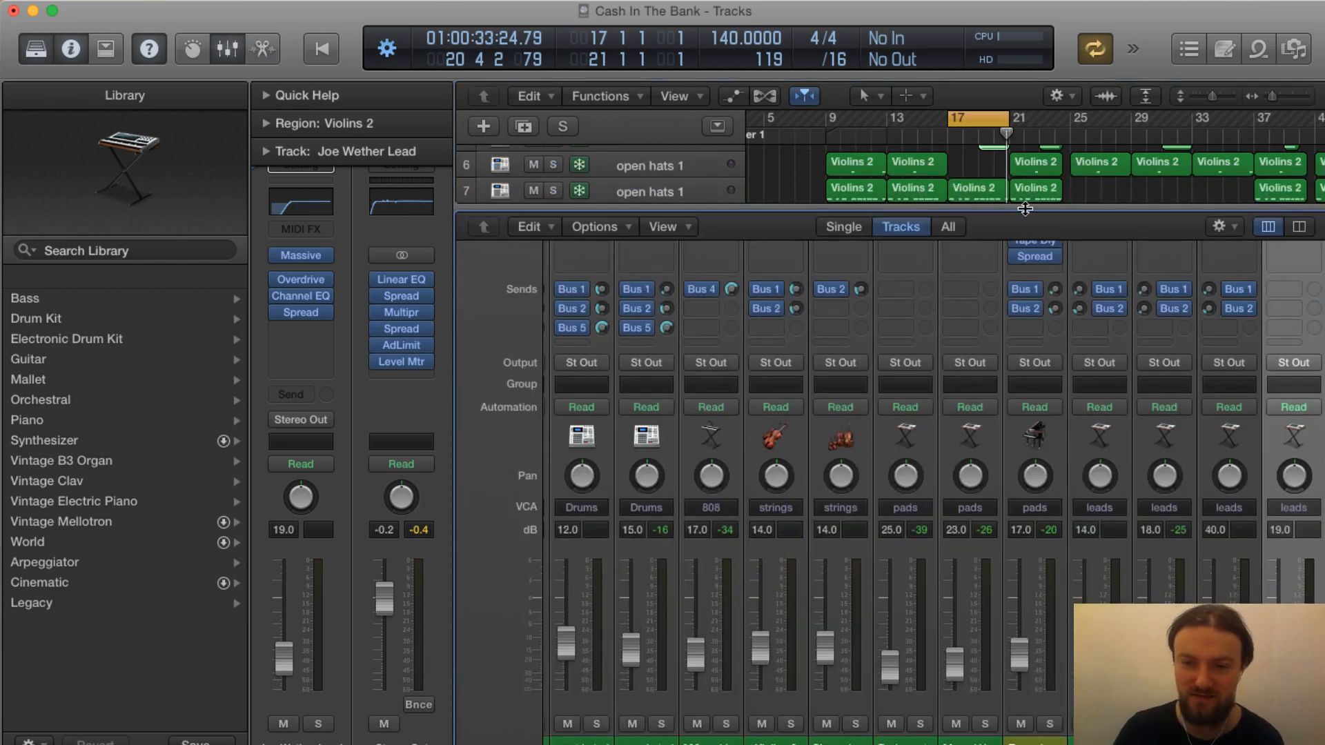
key(x)
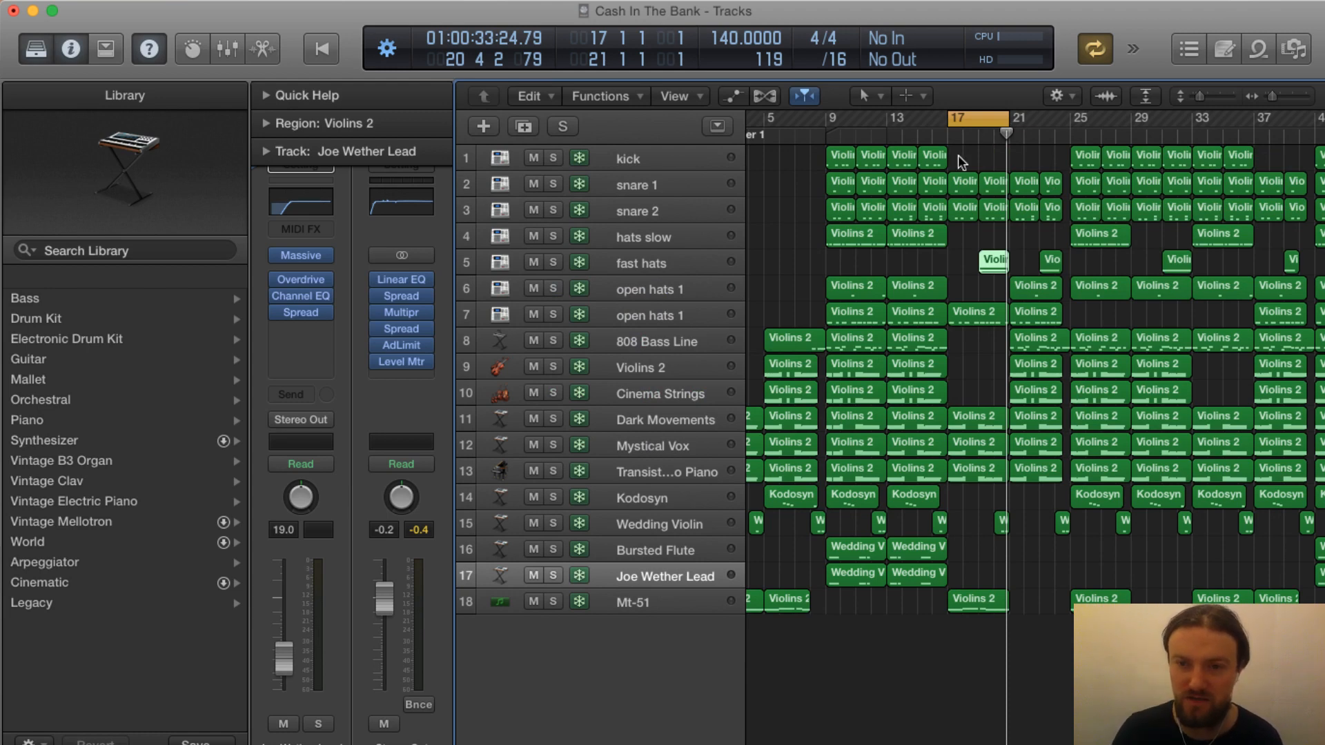
Shift the cycle to bars 21 to 25, and listen to that section
click(948, 136)
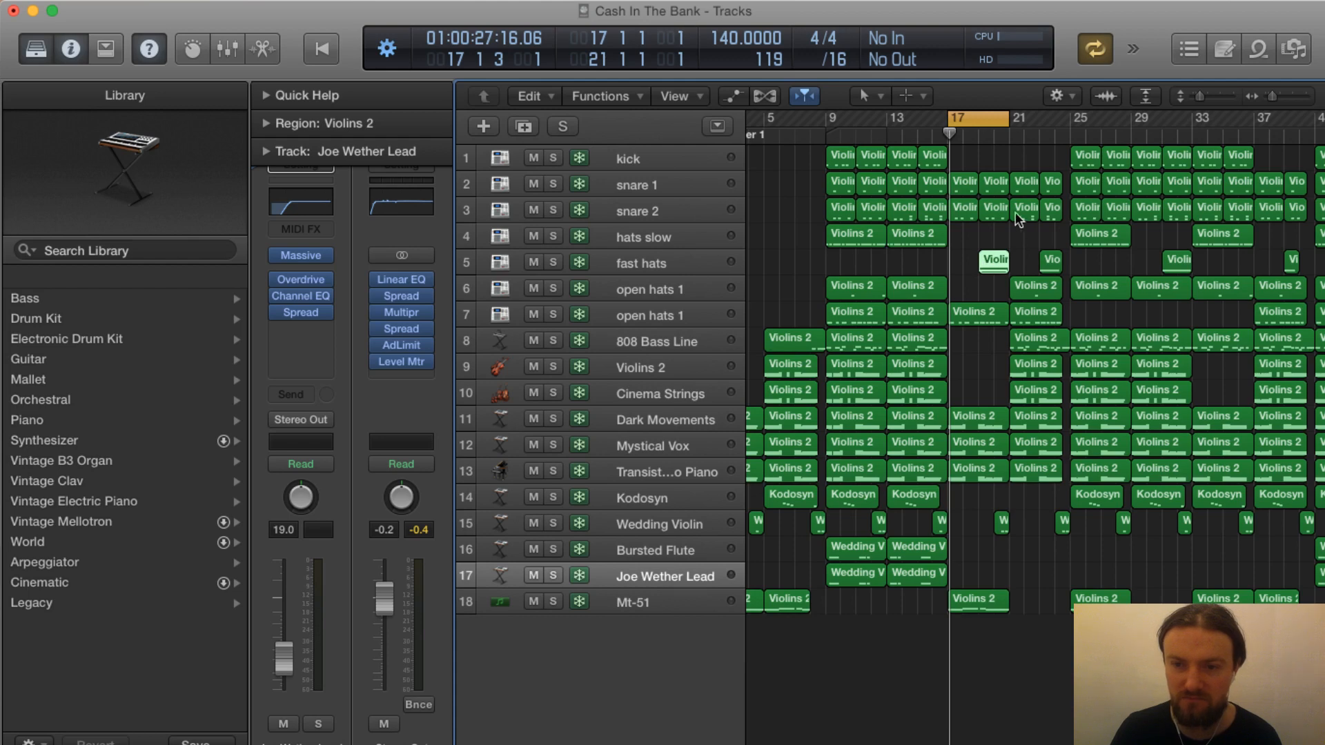
drag(979, 120, 1041, 114)
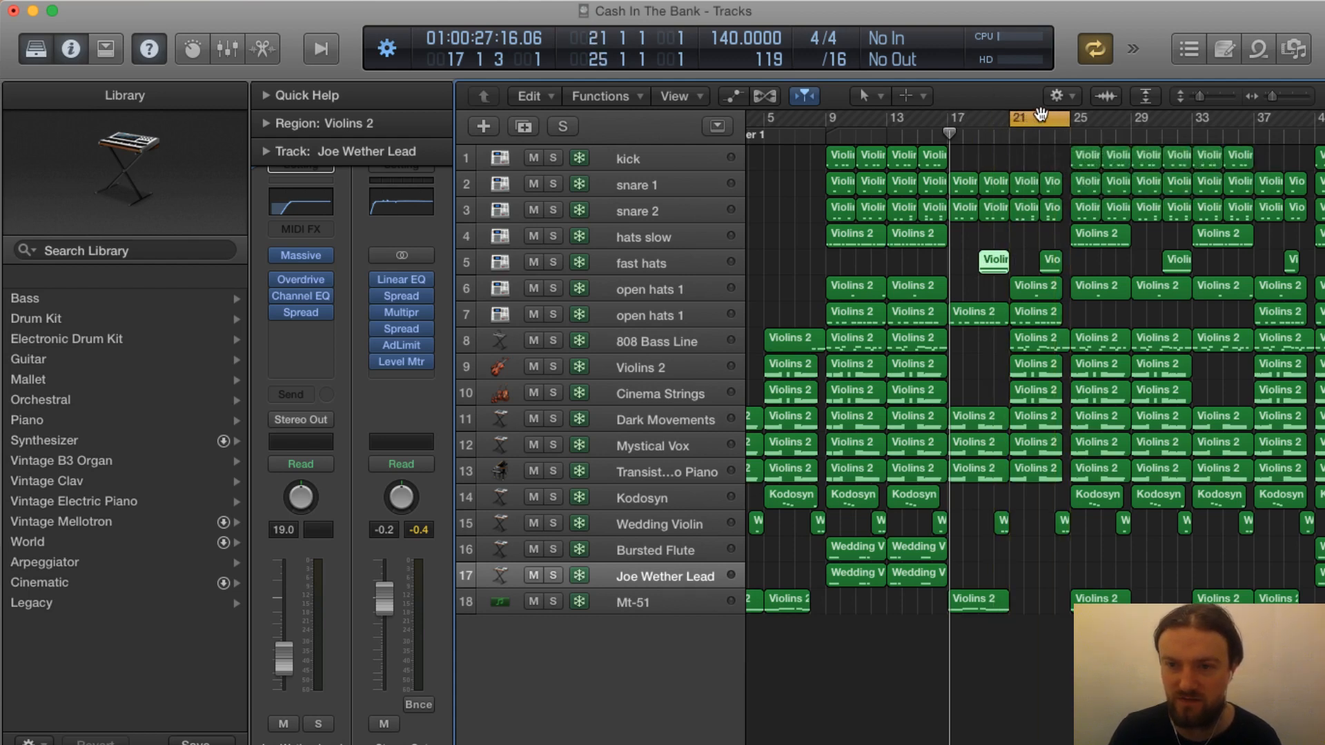
key(space)
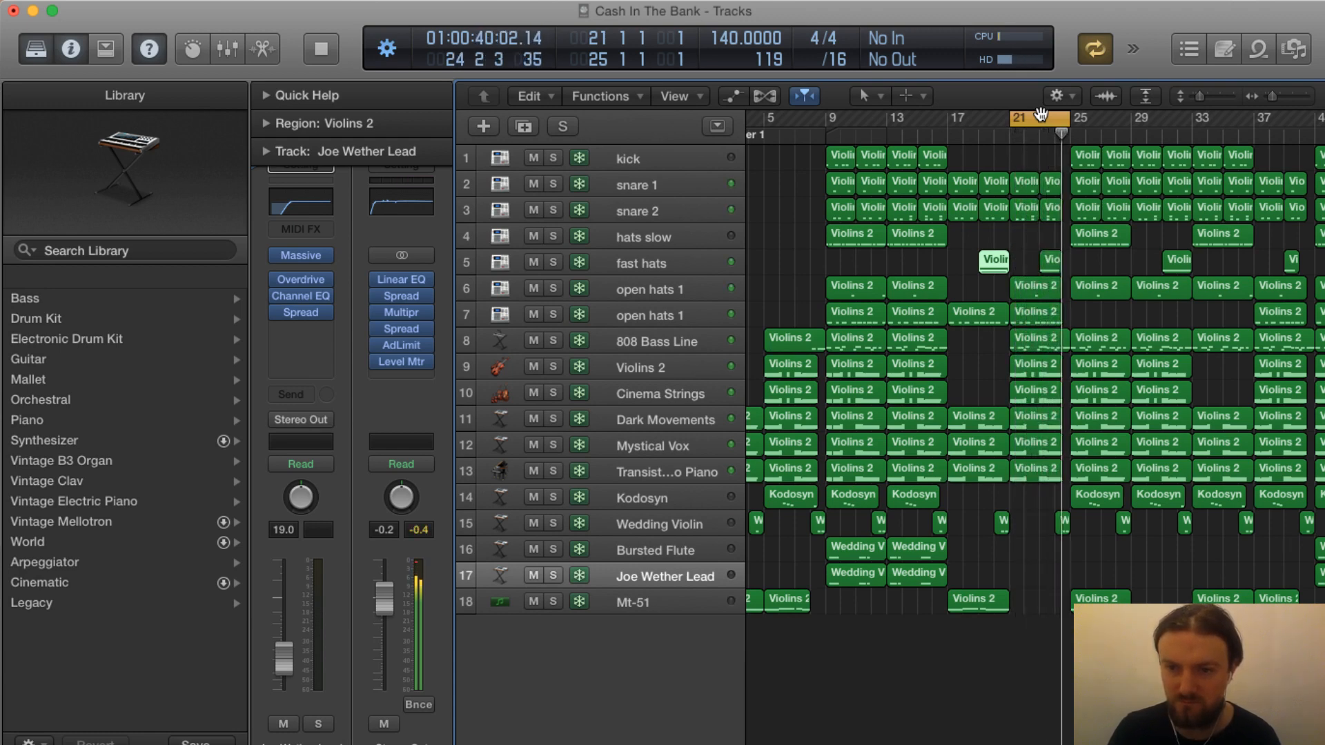
key(space)
Shift the cycle to bars 25 to 29, solo Wedding Violin, and play it briefly
drag(1040, 114, 1094, 114)
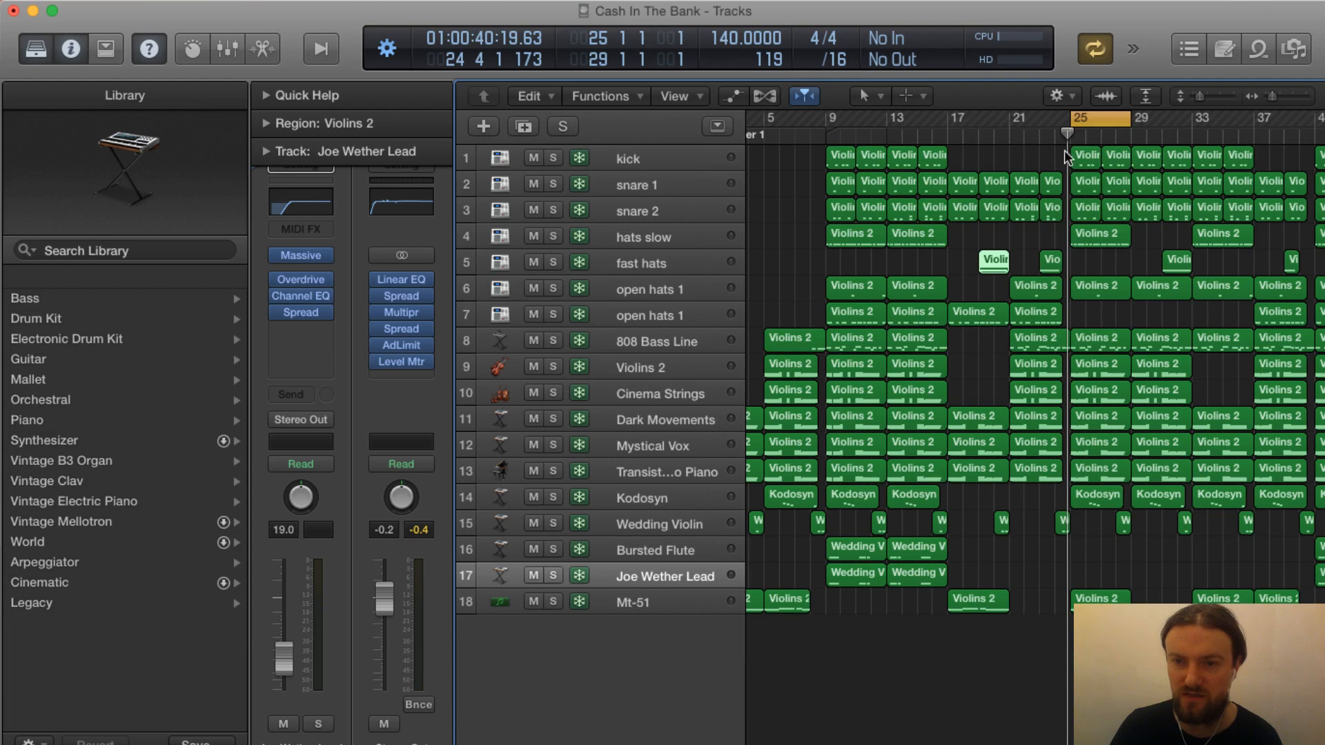
scroll(1083, 265, right, 5)
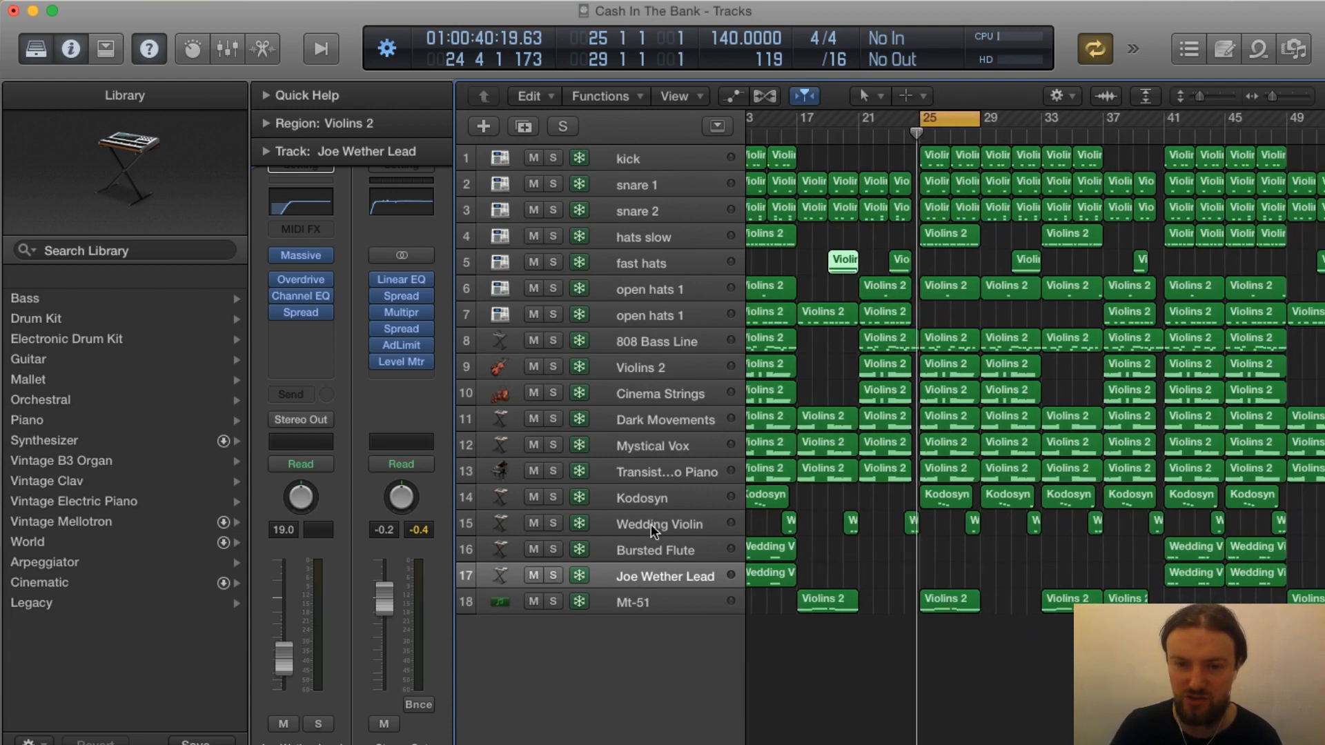
click(553, 523)
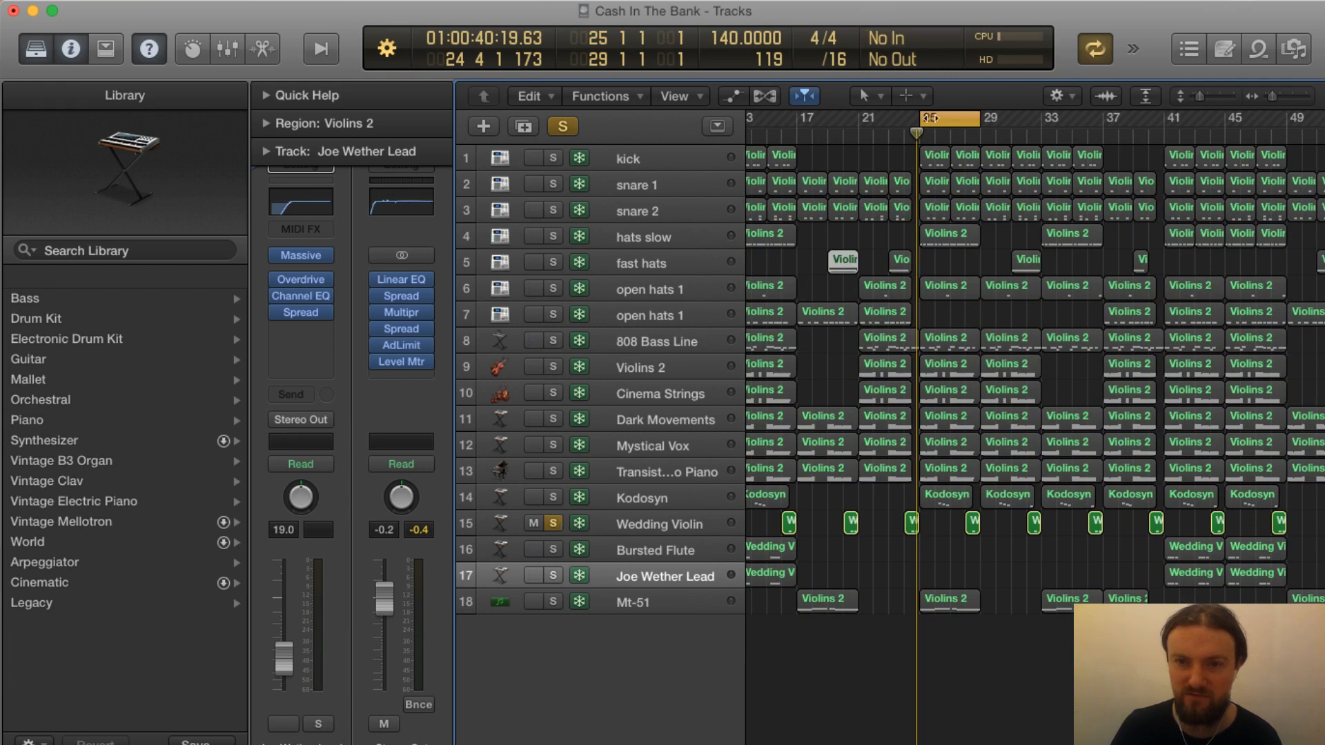
mouse_move(930, 117)
mouse_down()
mouse_move(915, 117)
mouse_move(939, 115)
mouse_up()
key(space)
key(space)
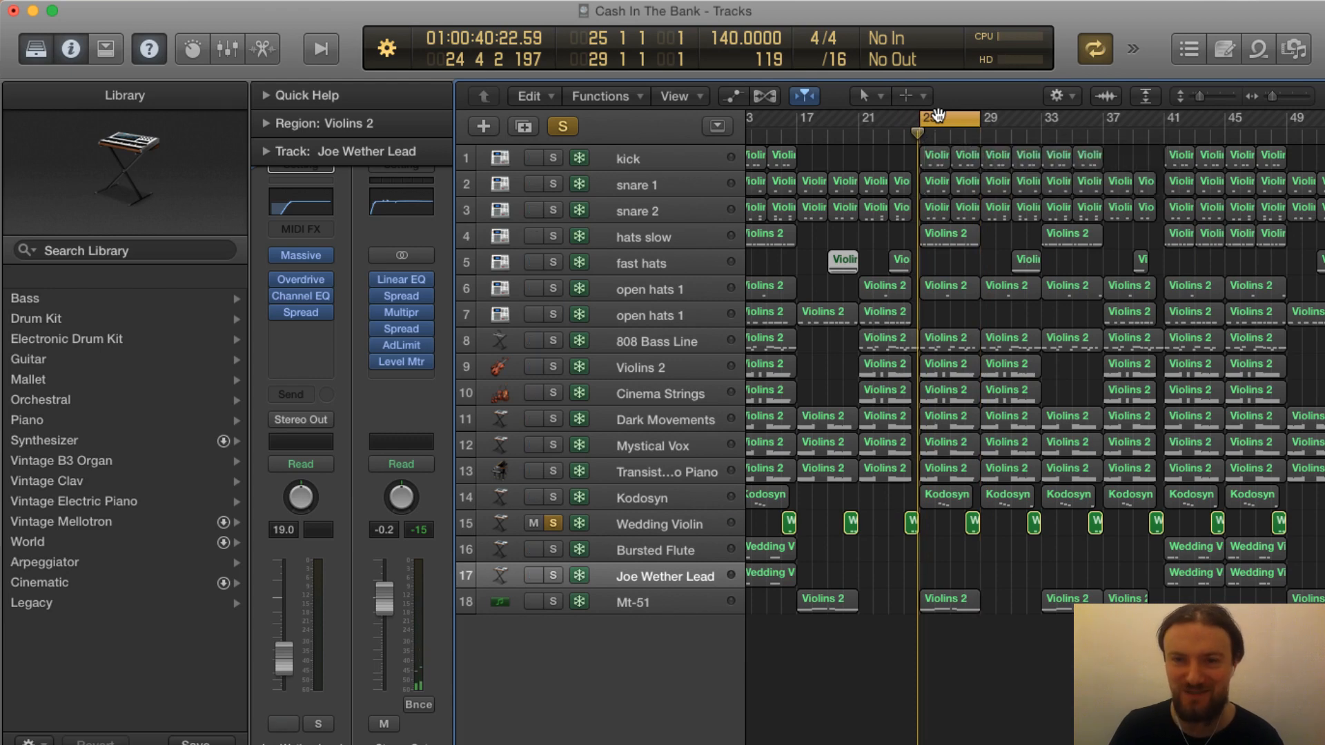
click(955, 136)
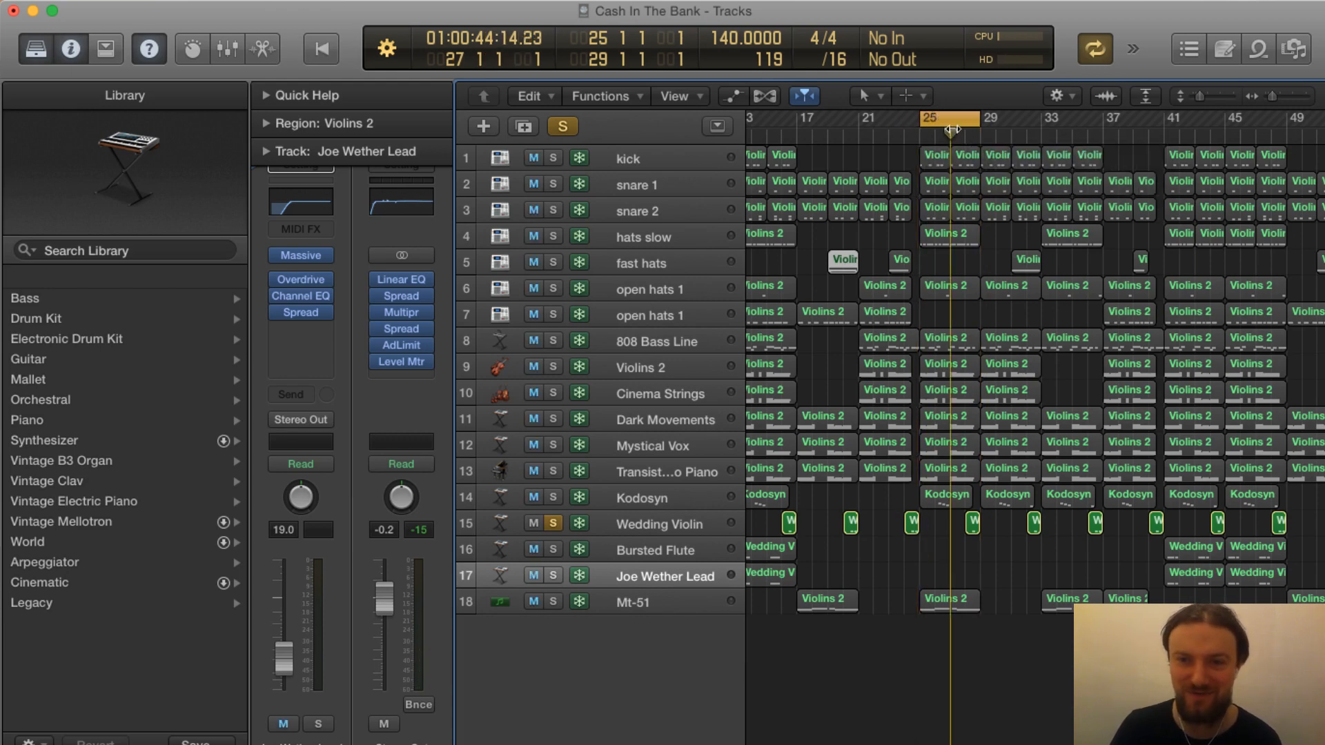
Shift the cycle to bars 24 to 28, and listen to Wedding Violin with Mt-51 soloed alongside it
drag(951, 118, 937, 120)
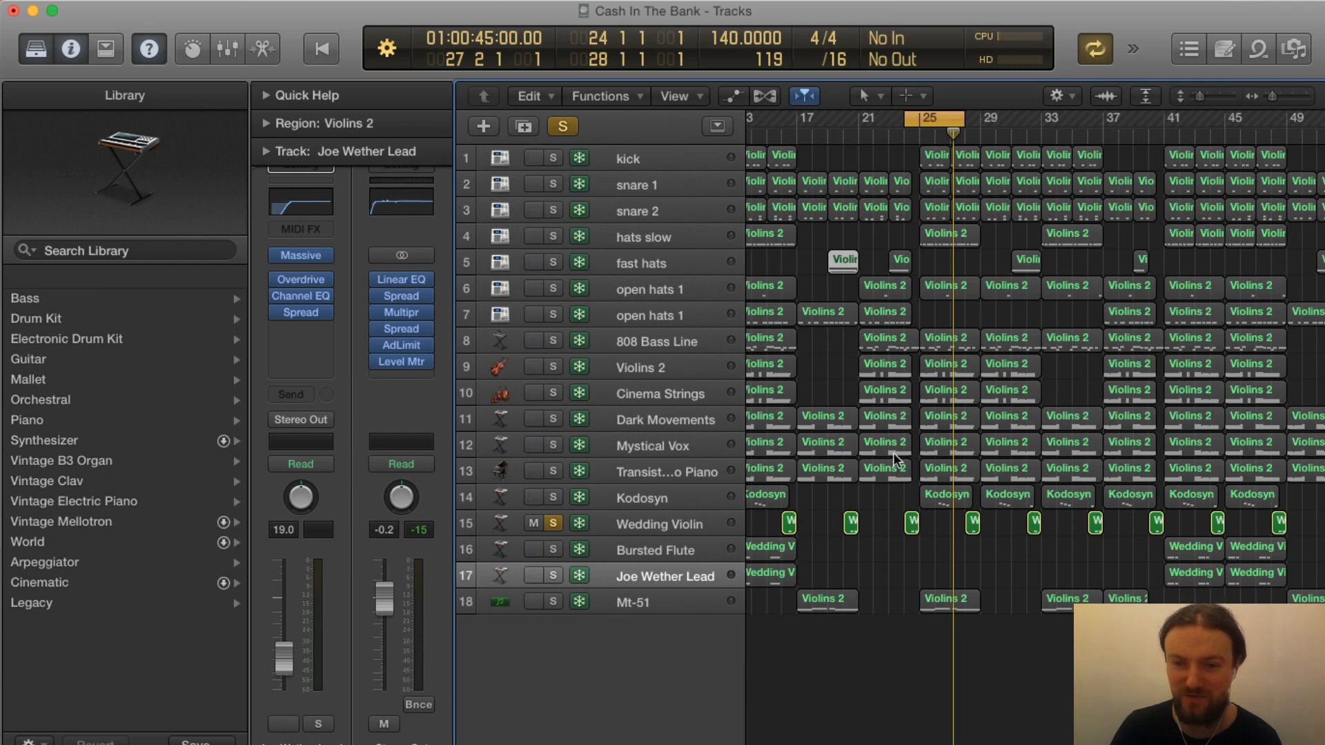
click(654, 602)
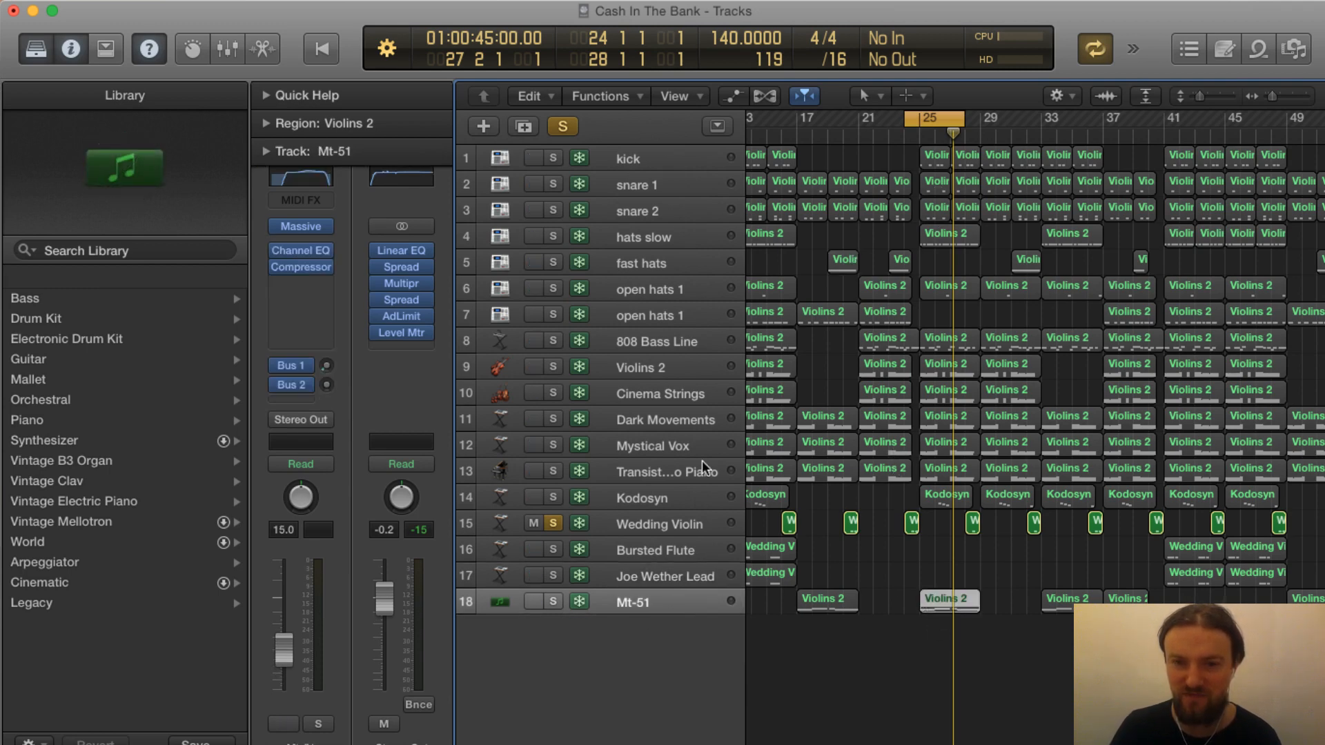
key(space)
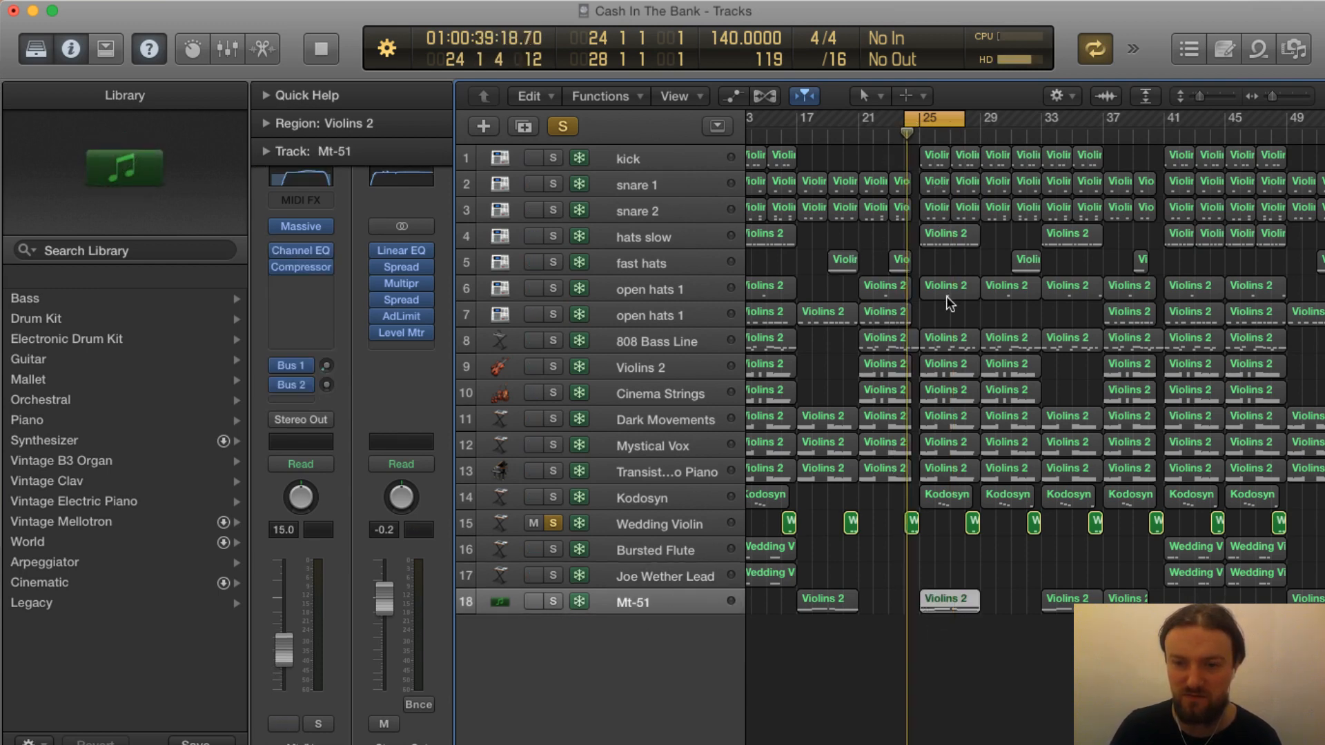
click(552, 608)
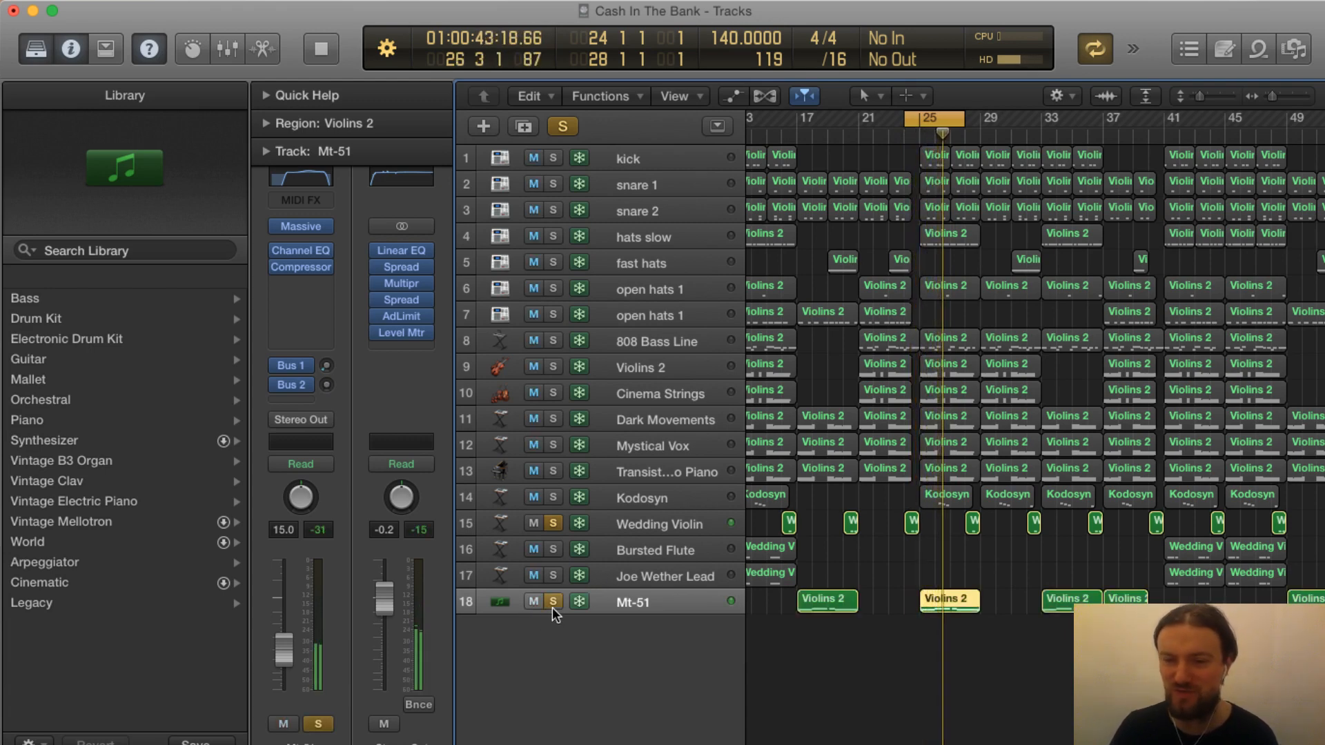
key(space)
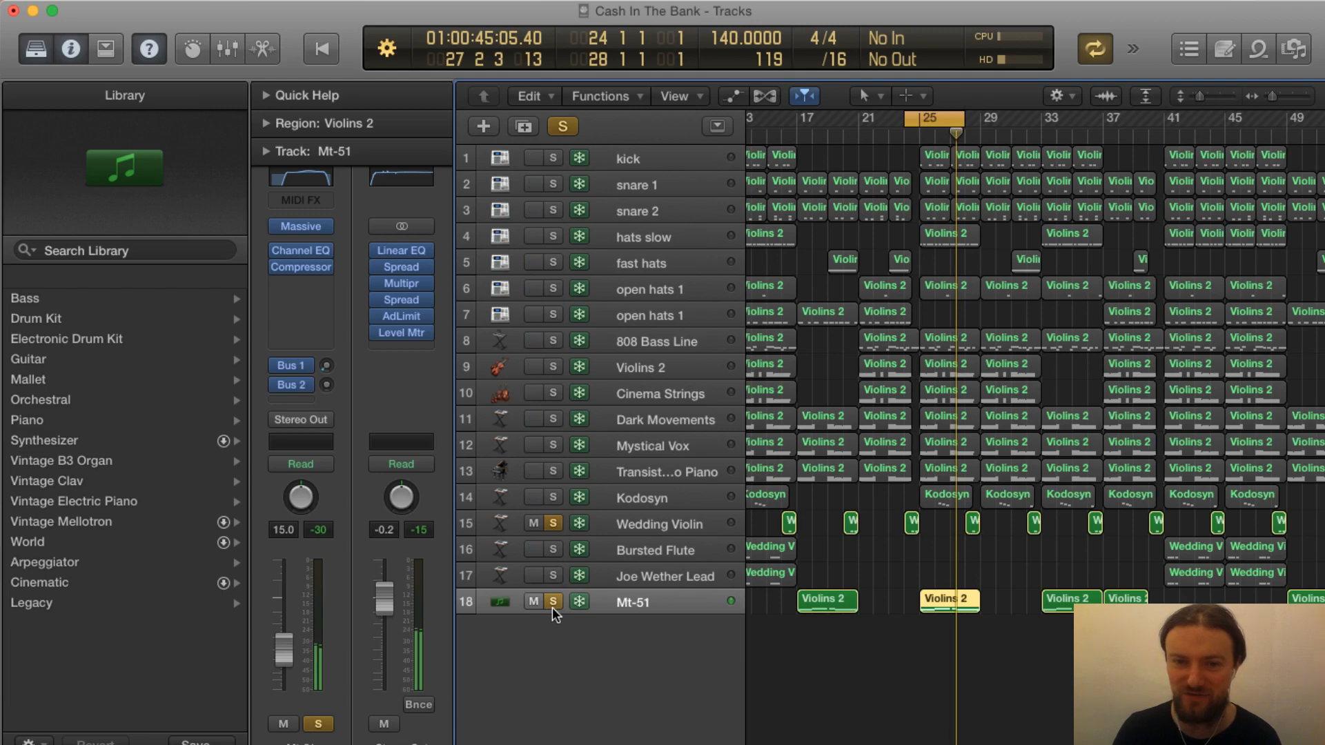
Extend the cycle to bars 25 to 41, play it, and unsolo Mt-51 and Wedding Violin
drag(953, 120, 1166, 122)
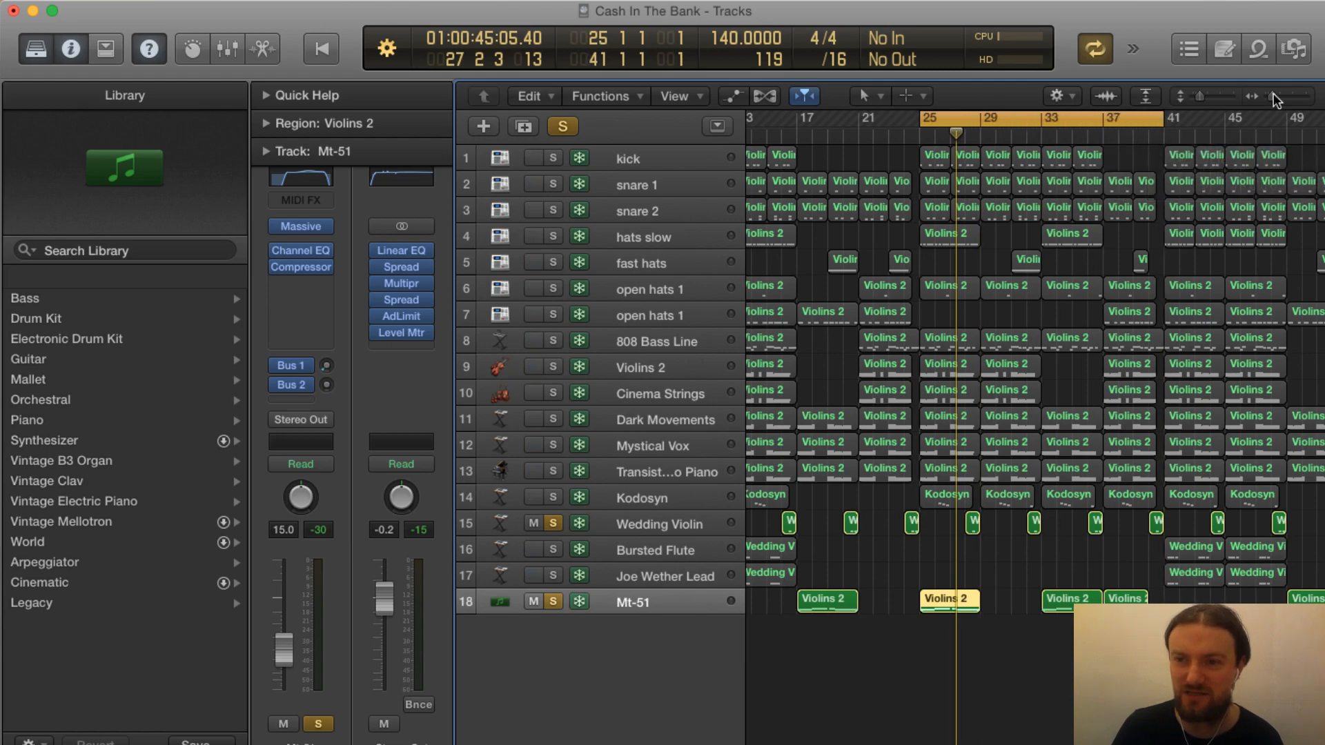
drag(1273, 96, 1264, 94)
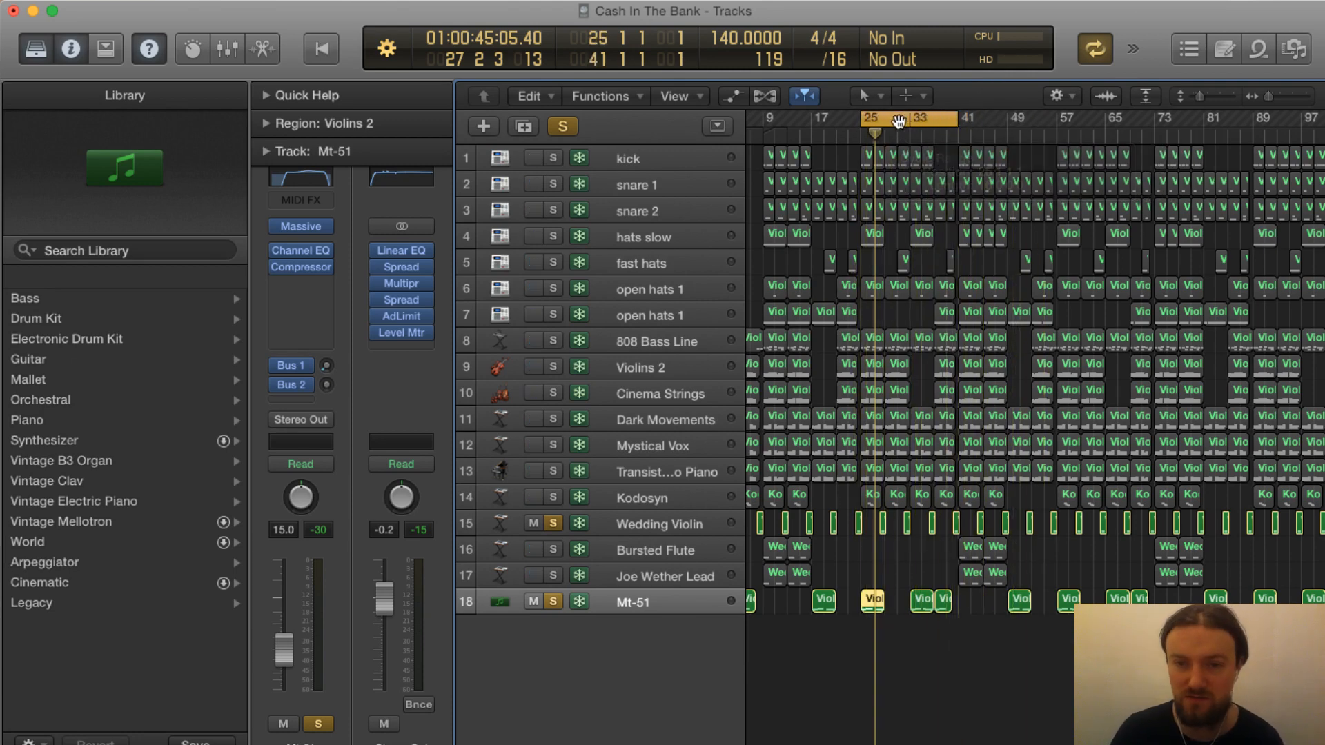
key(space)
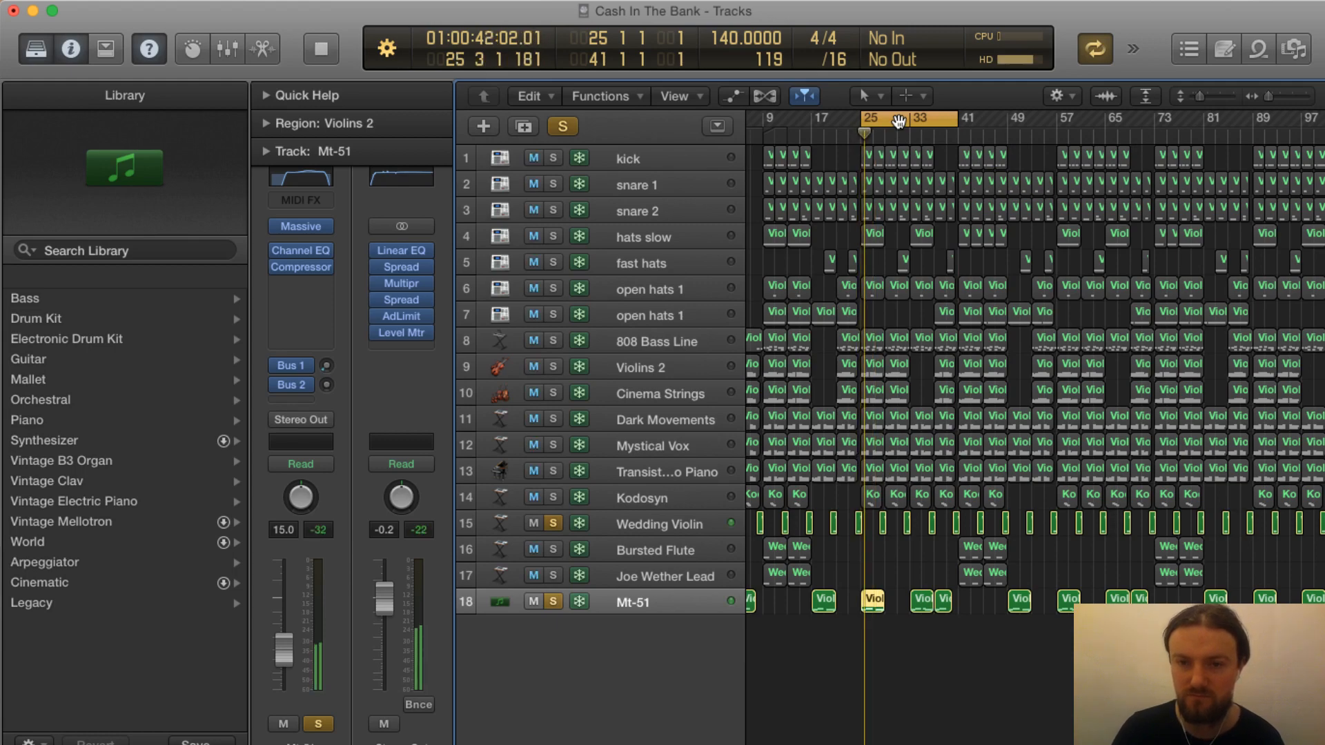
click(553, 602)
key(space)
click(552, 523)
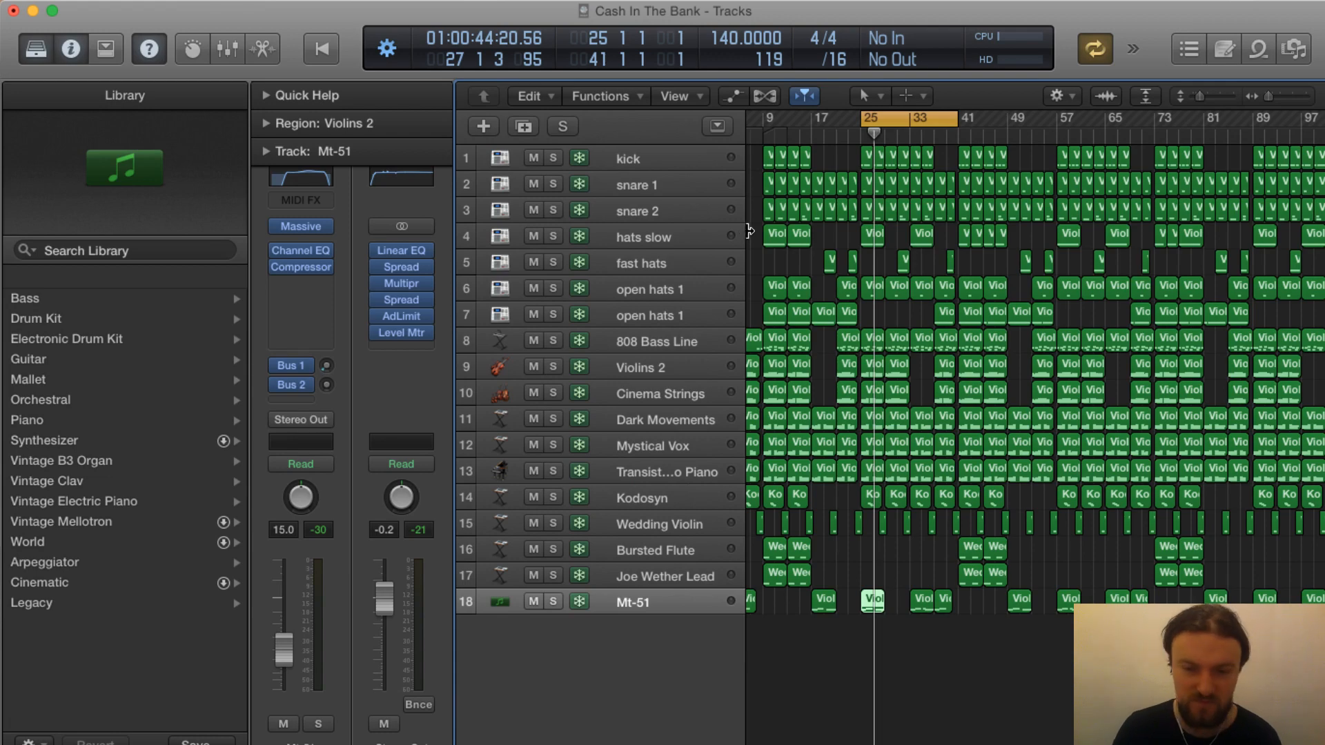
Show the Mixer's bus channels, and examine the Space Designer reverb on the Bus 2 channel
key(x)
key(x)
key(x)
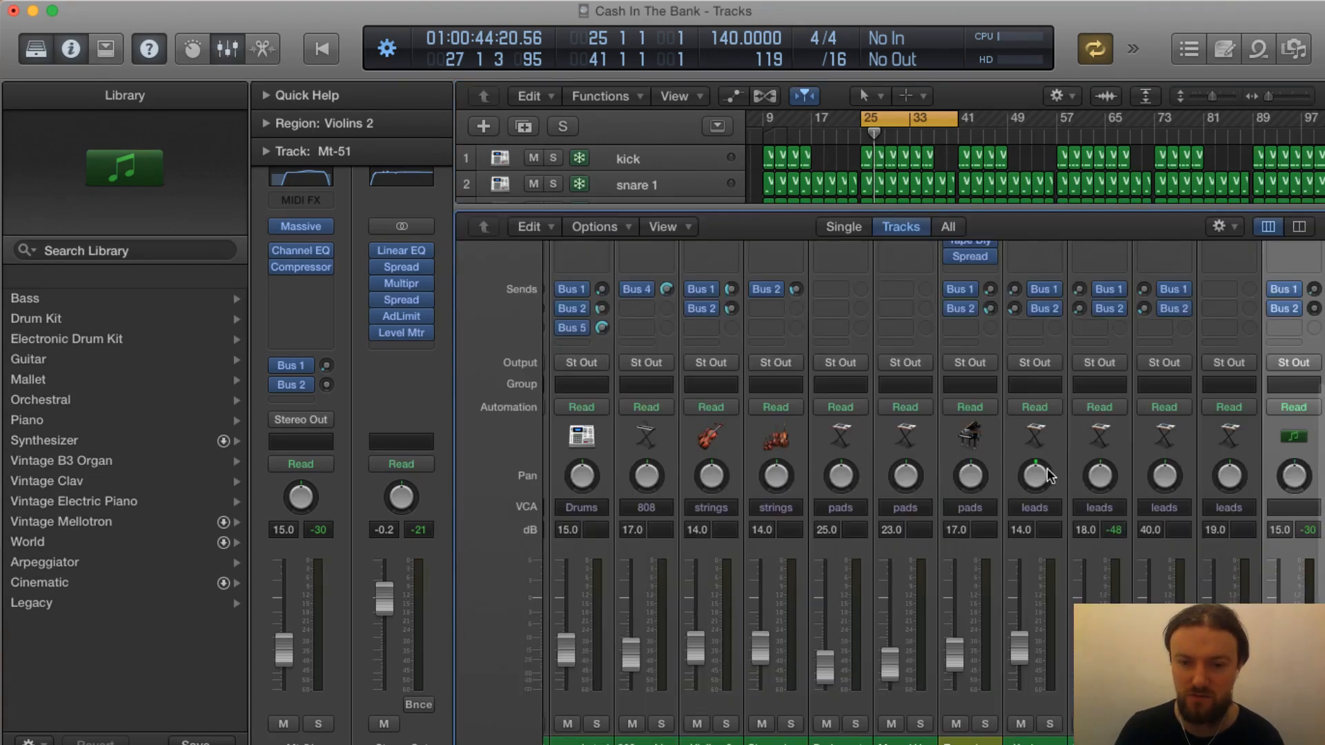
scroll(1047, 474, right, 10)
scroll(1048, 475, left, 3)
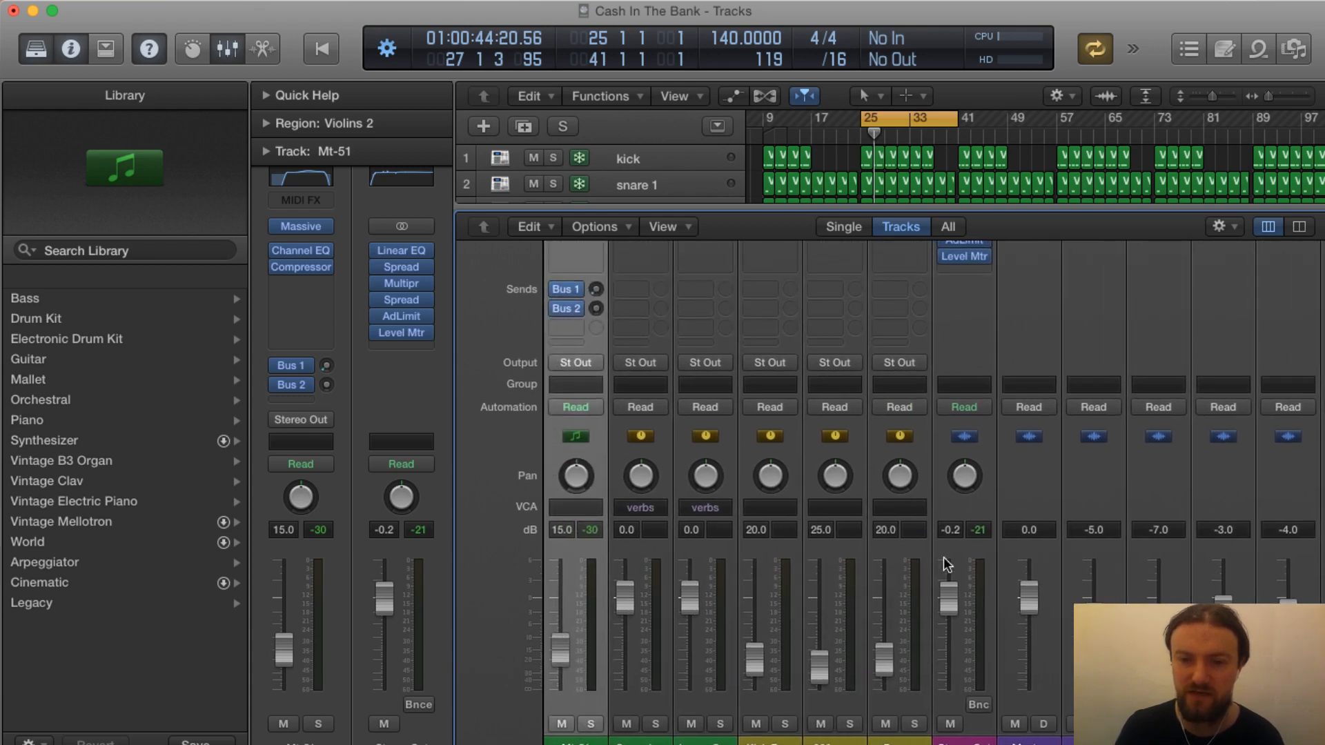
scroll(902, 539, up, 5)
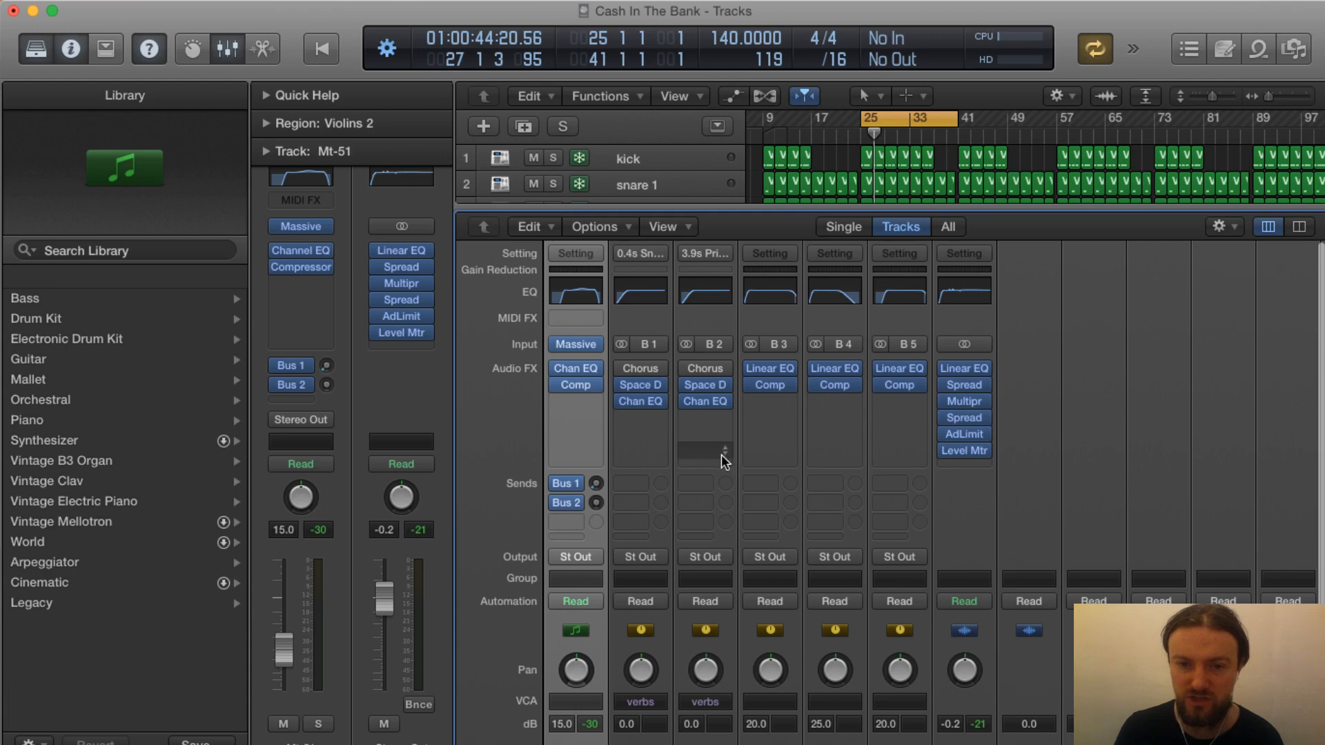
click(698, 384)
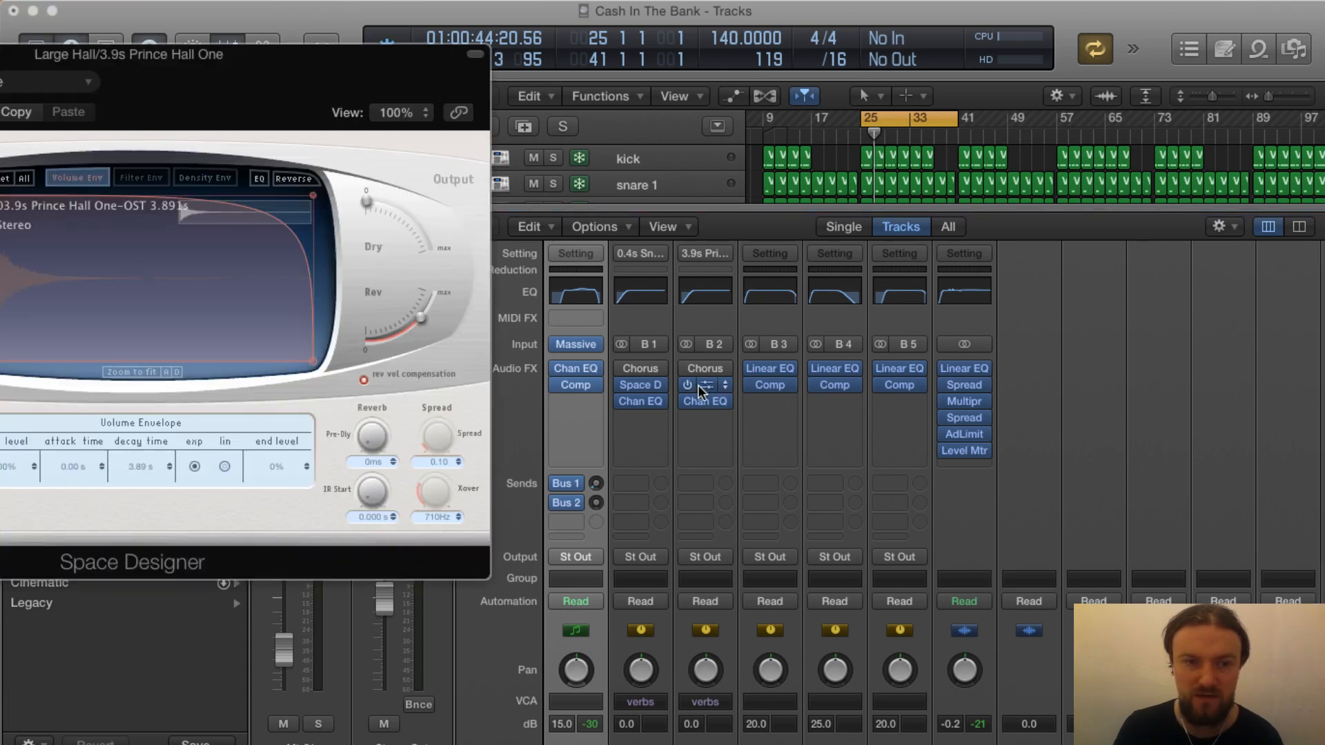
drag(38, 53, 701, 145)
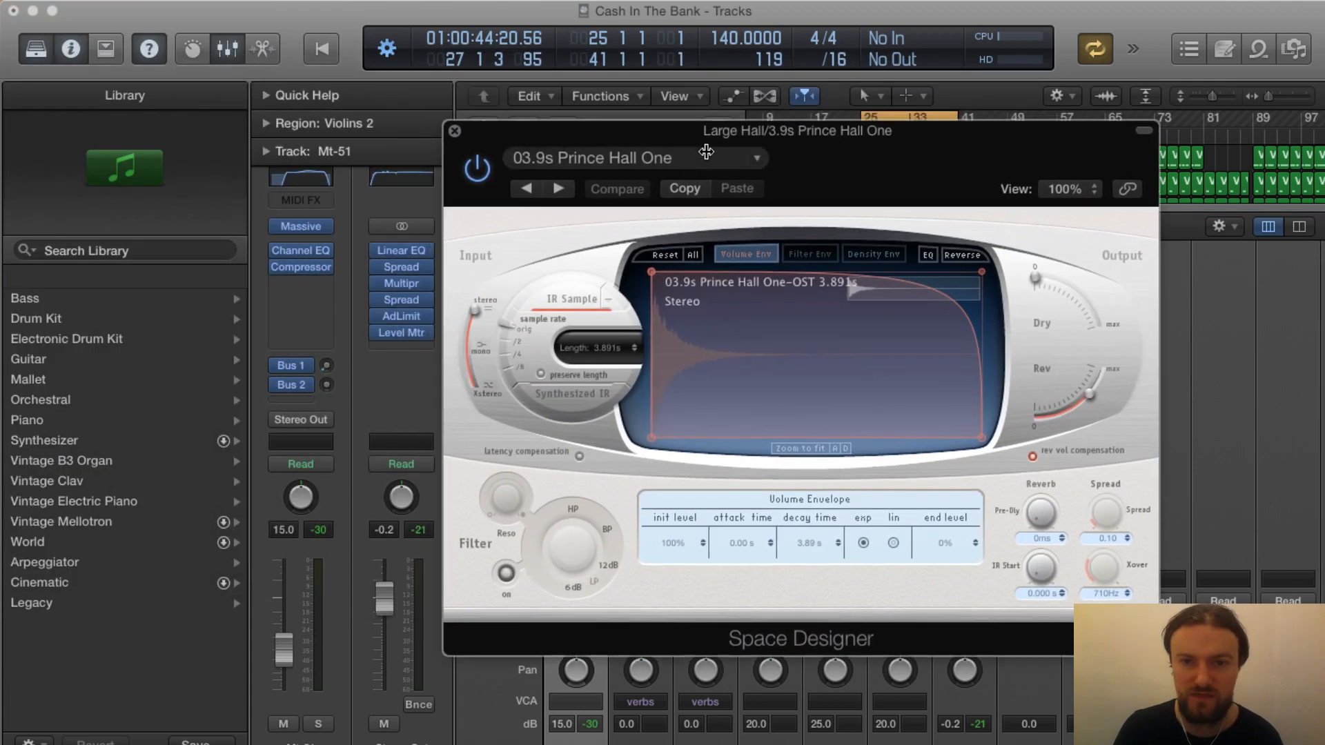
click(452, 129)
Examine the Space Designer reverb on the Bus 1 channel, and compare it with the one on Bus 2
click(639, 381)
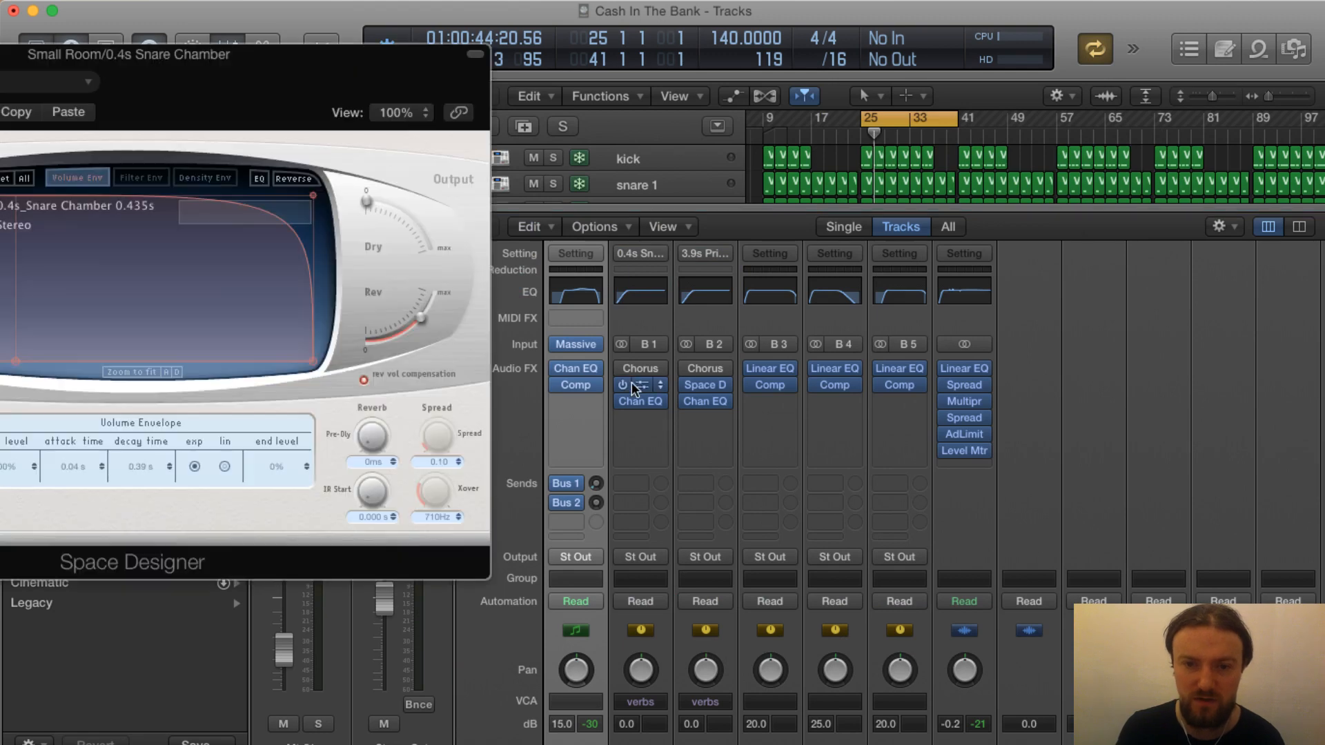
drag(138, 53, 901, 225)
click(496, 223)
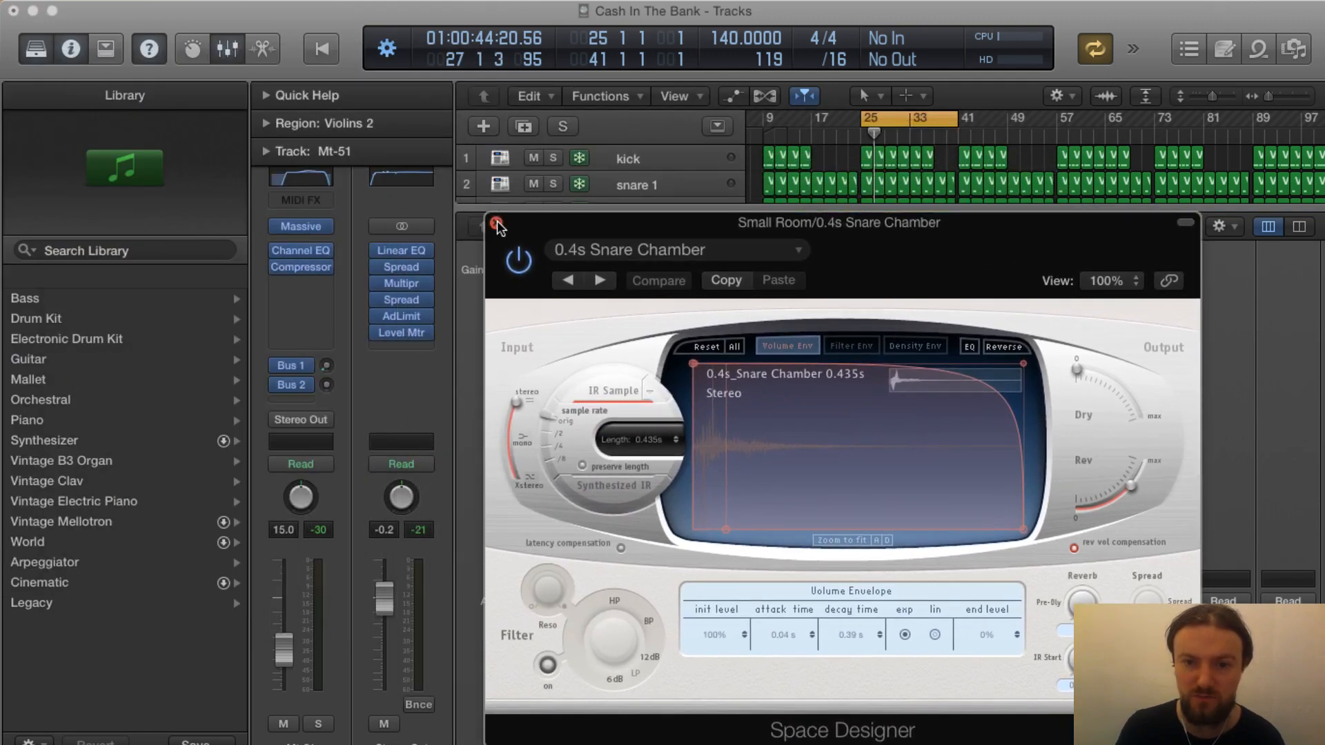
click(707, 385)
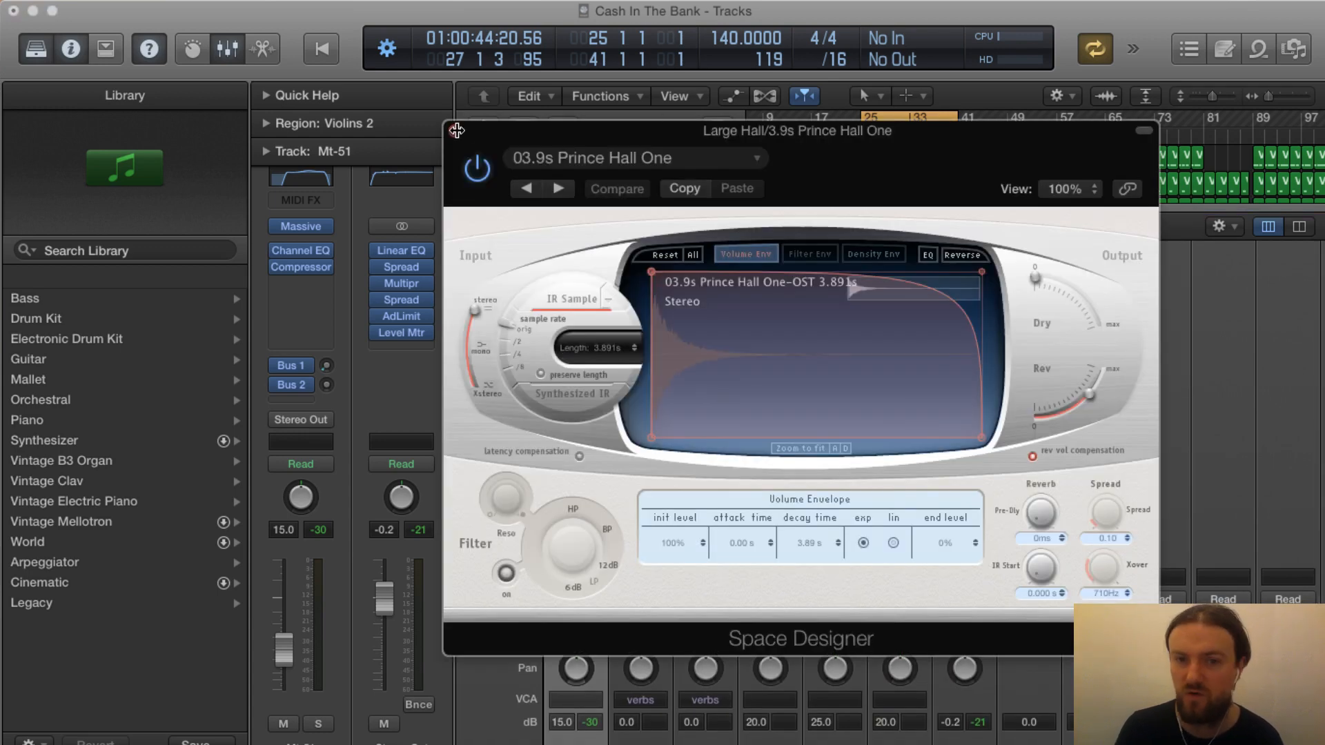
click(456, 130)
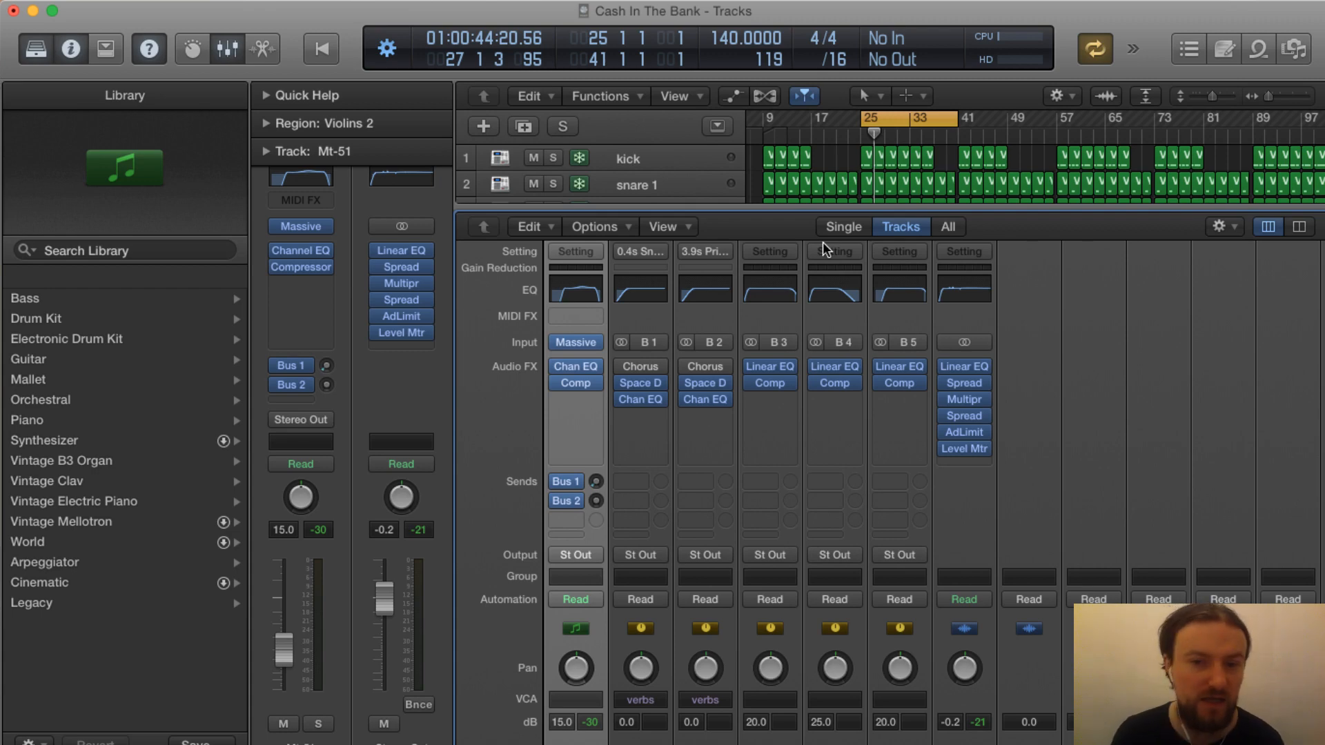
Bypass all six plug-ins on the stereo output channel, and play from bar 25 to hear the unprocessed mix
click(945, 432)
click(945, 415)
click(945, 399)
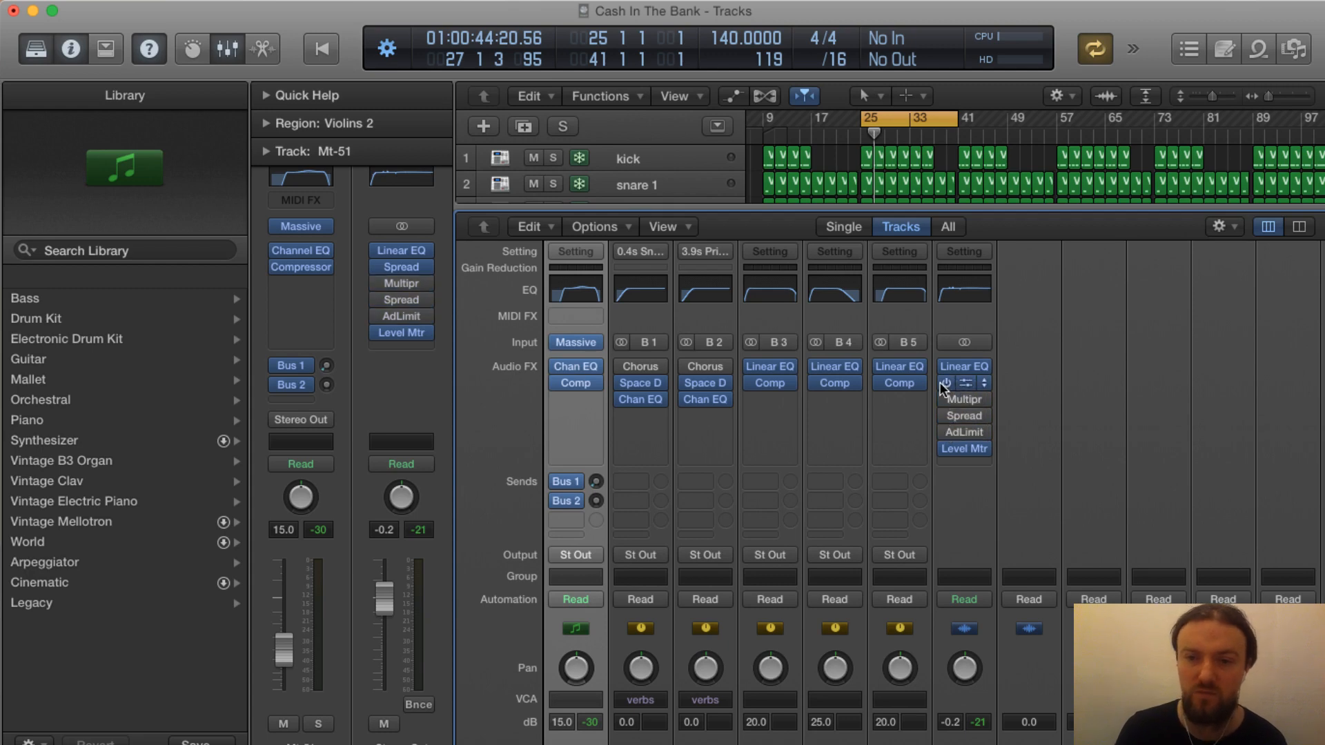
click(945, 382)
click(945, 365)
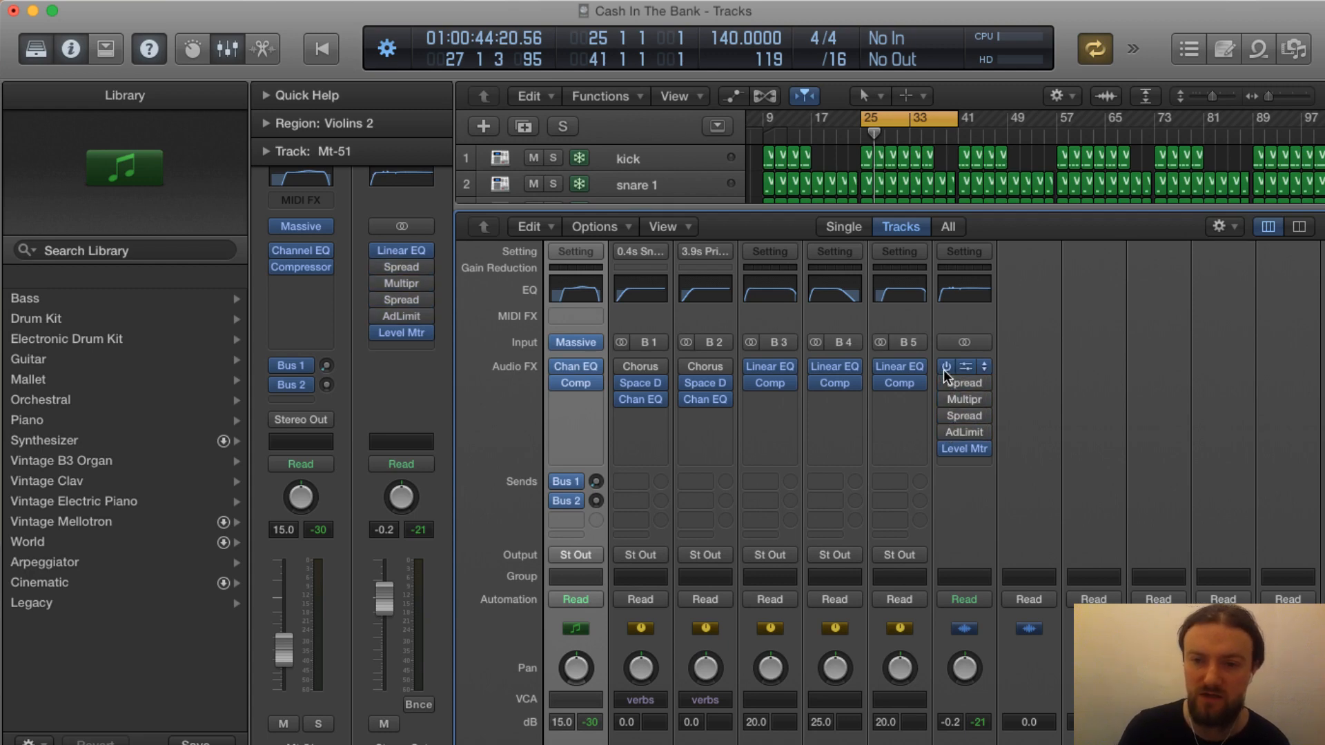
click(945, 449)
scroll(965, 289, up, 1)
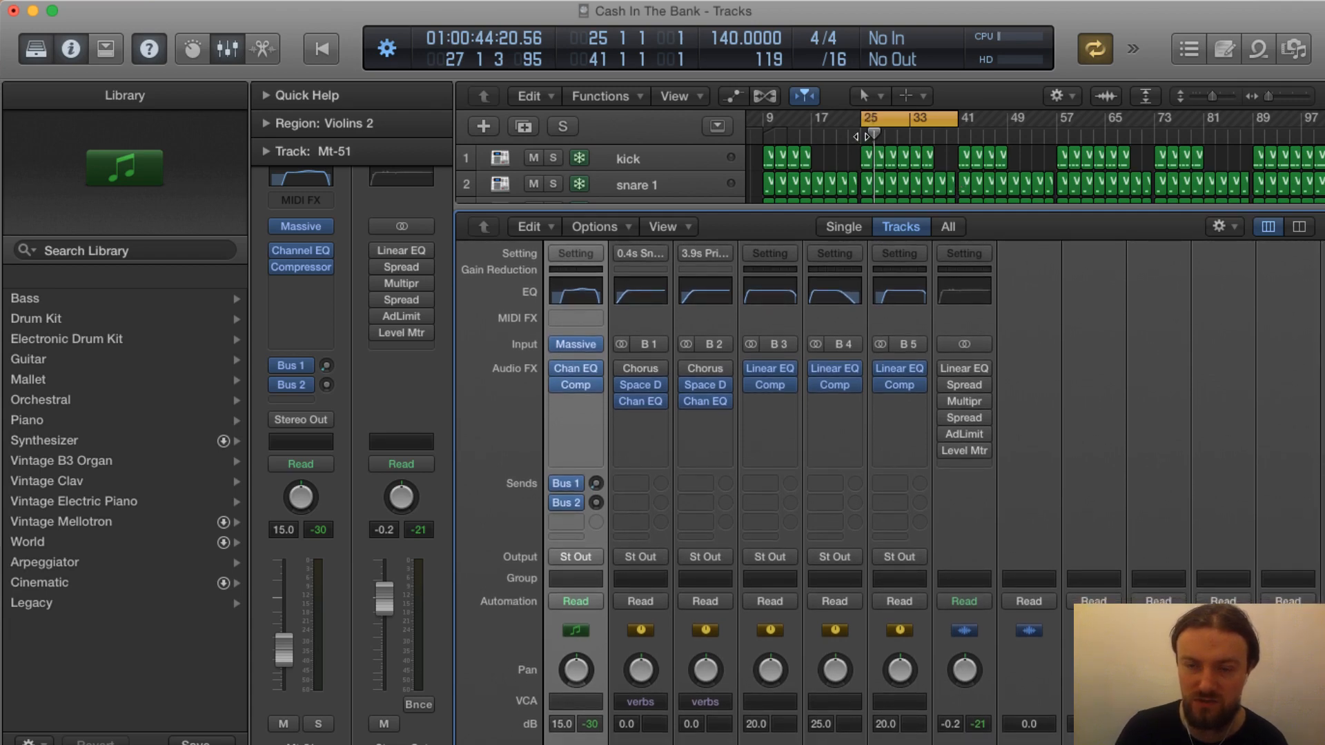
double_click(860, 136)
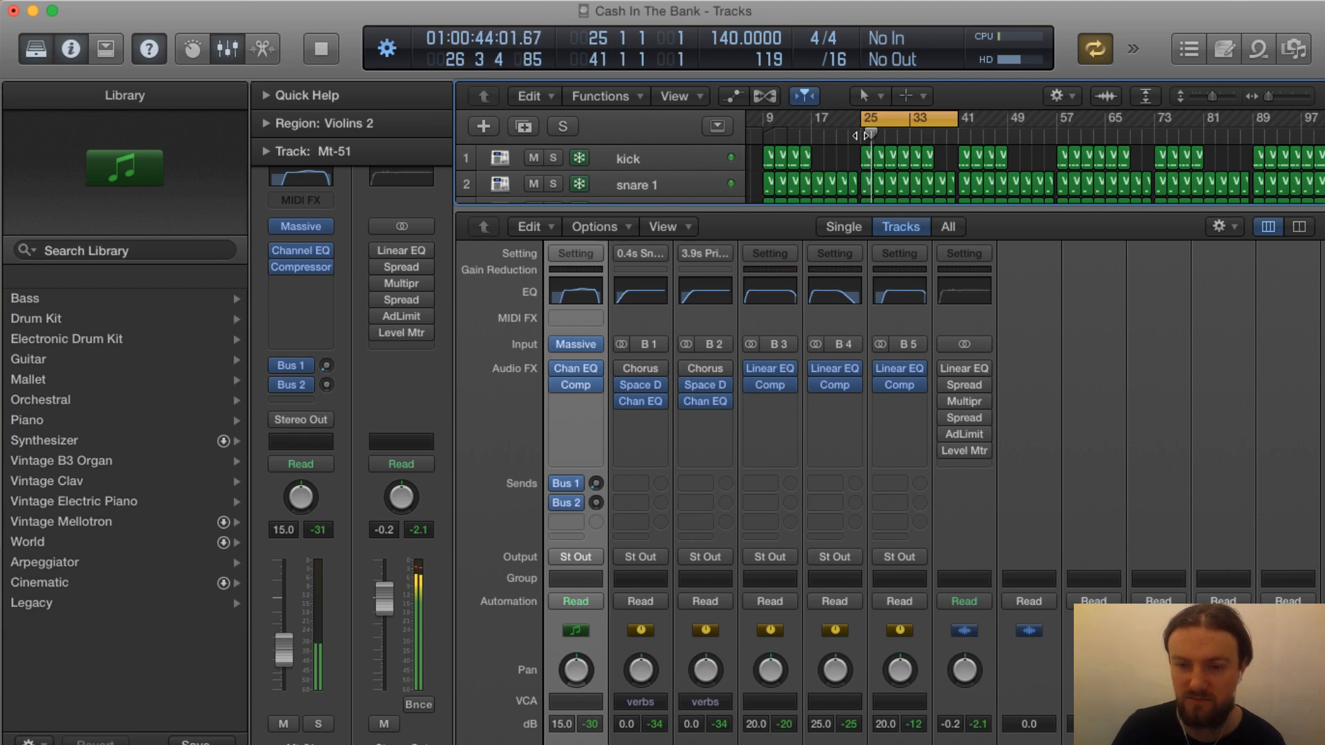
key(space)
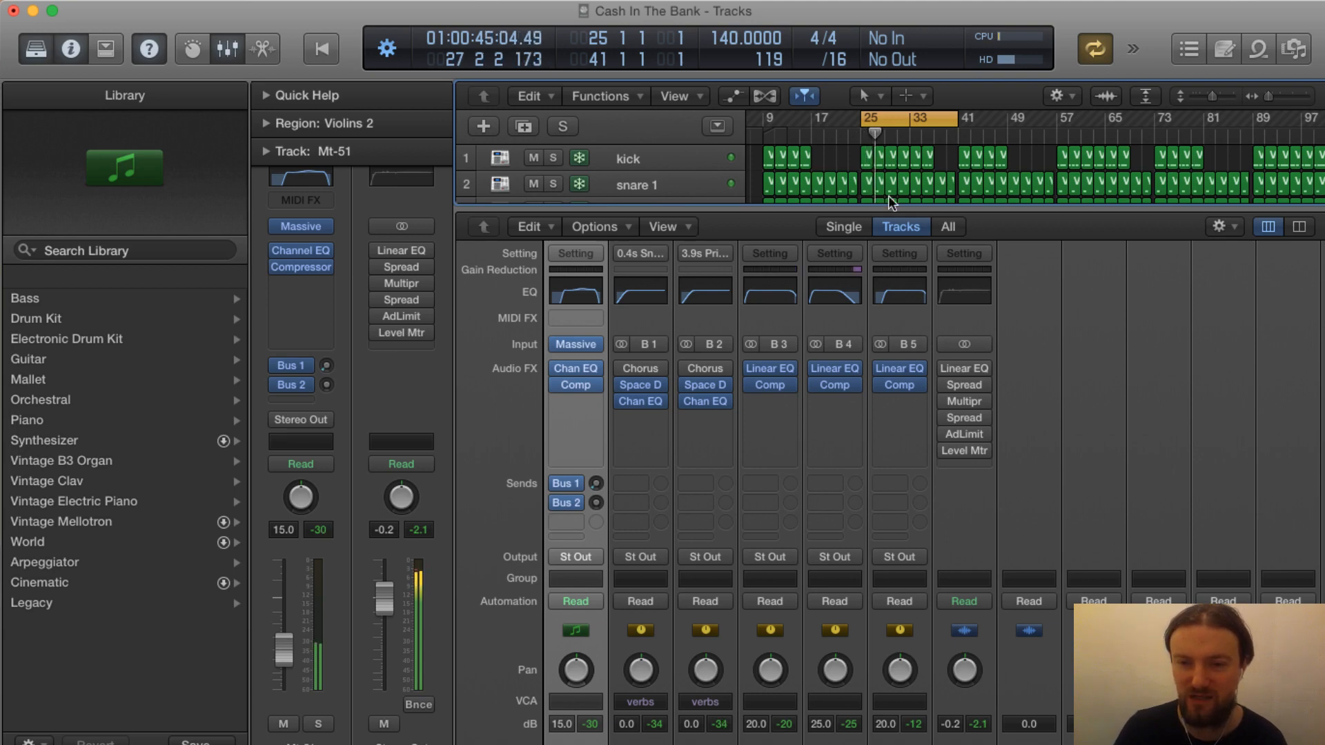
Re-enable Linear EQ, Spread, Multipr, the second Spread, AdLimit and Level Mtr on the stereo output one by one during playback
click(944, 370)
key(space)
click(945, 386)
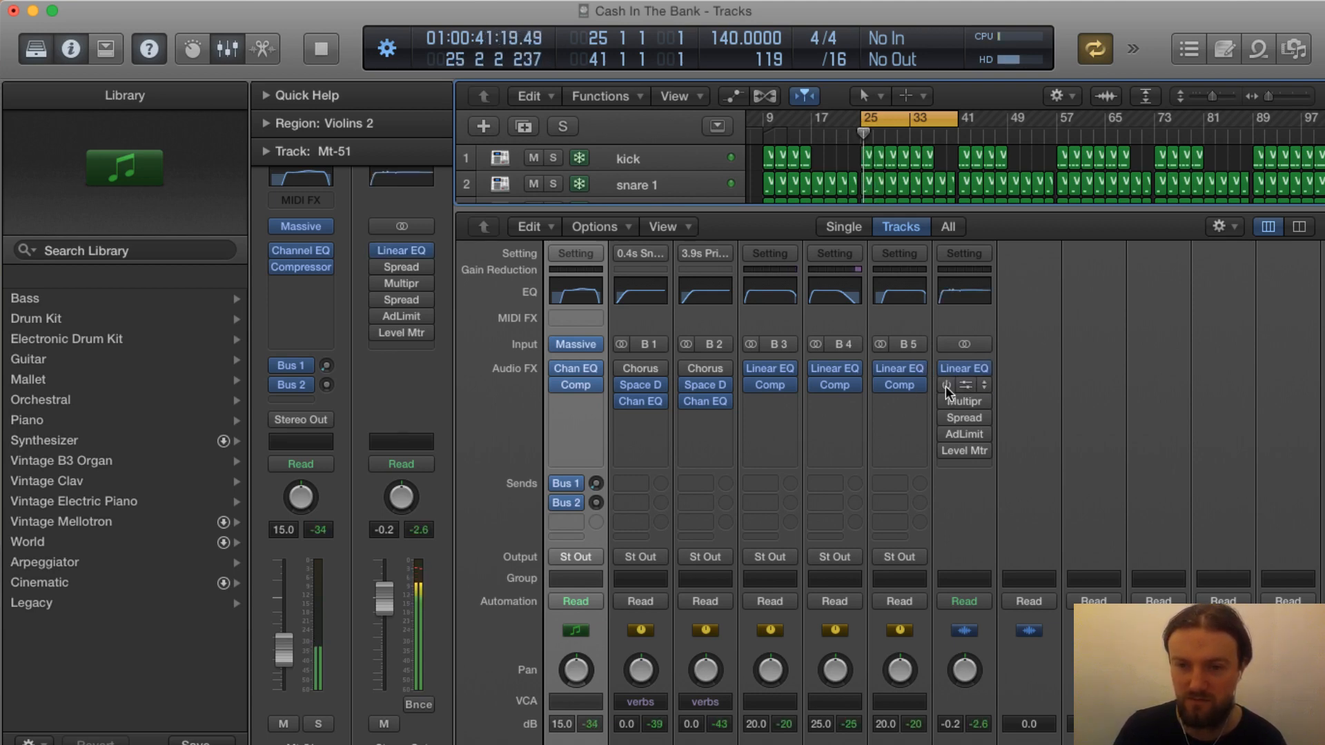
click(944, 401)
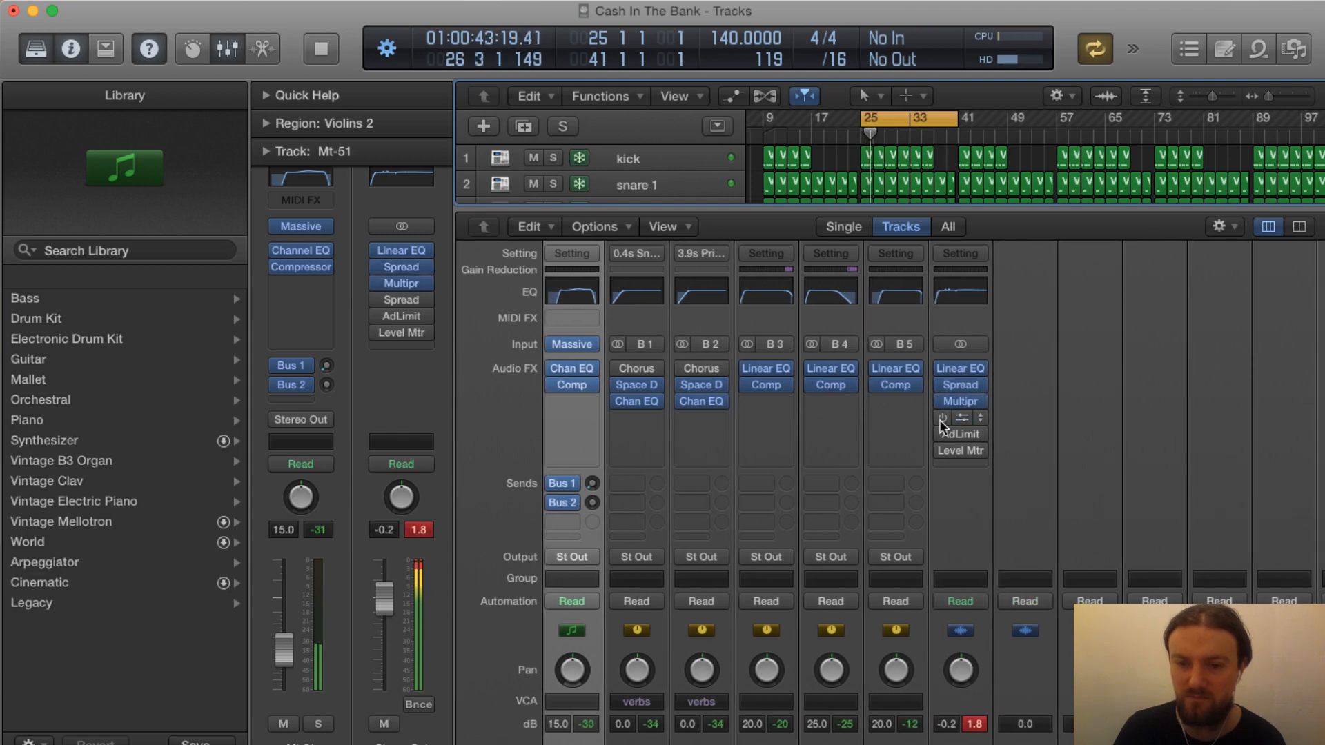
click(941, 417)
click(942, 433)
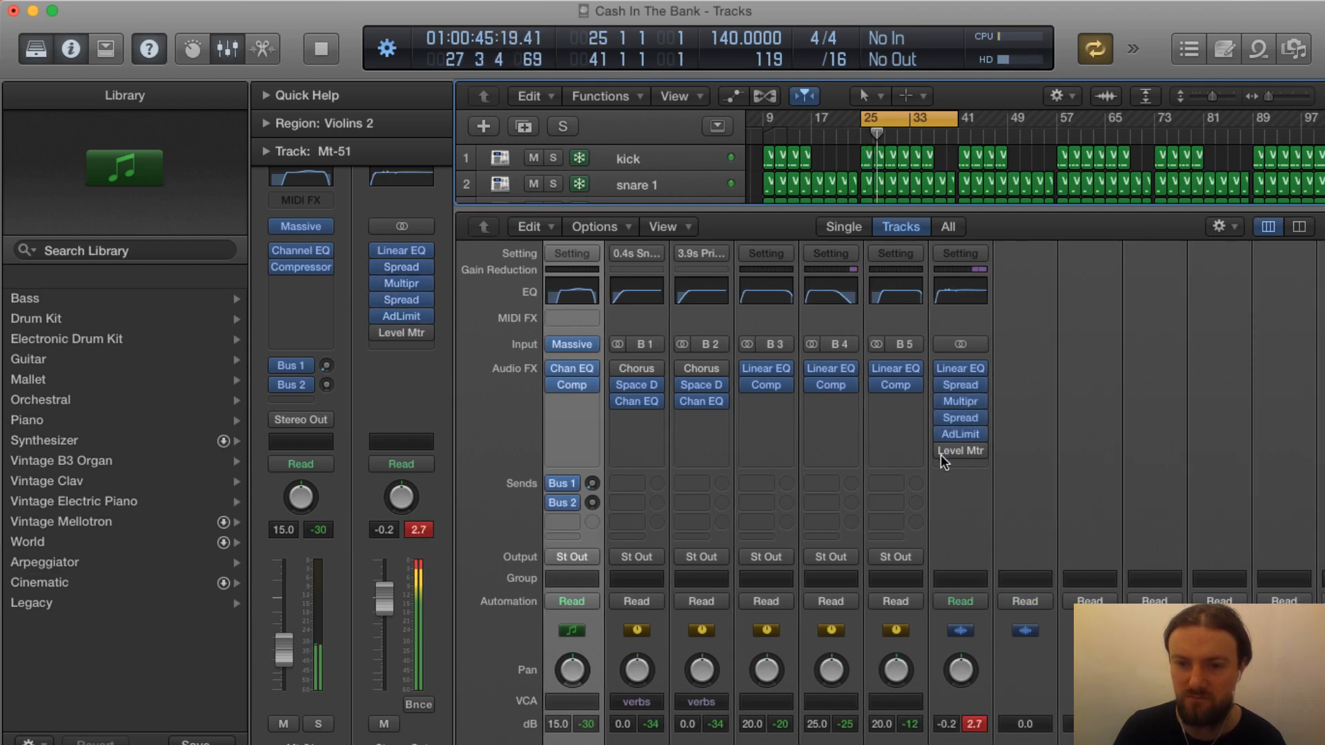
click(941, 450)
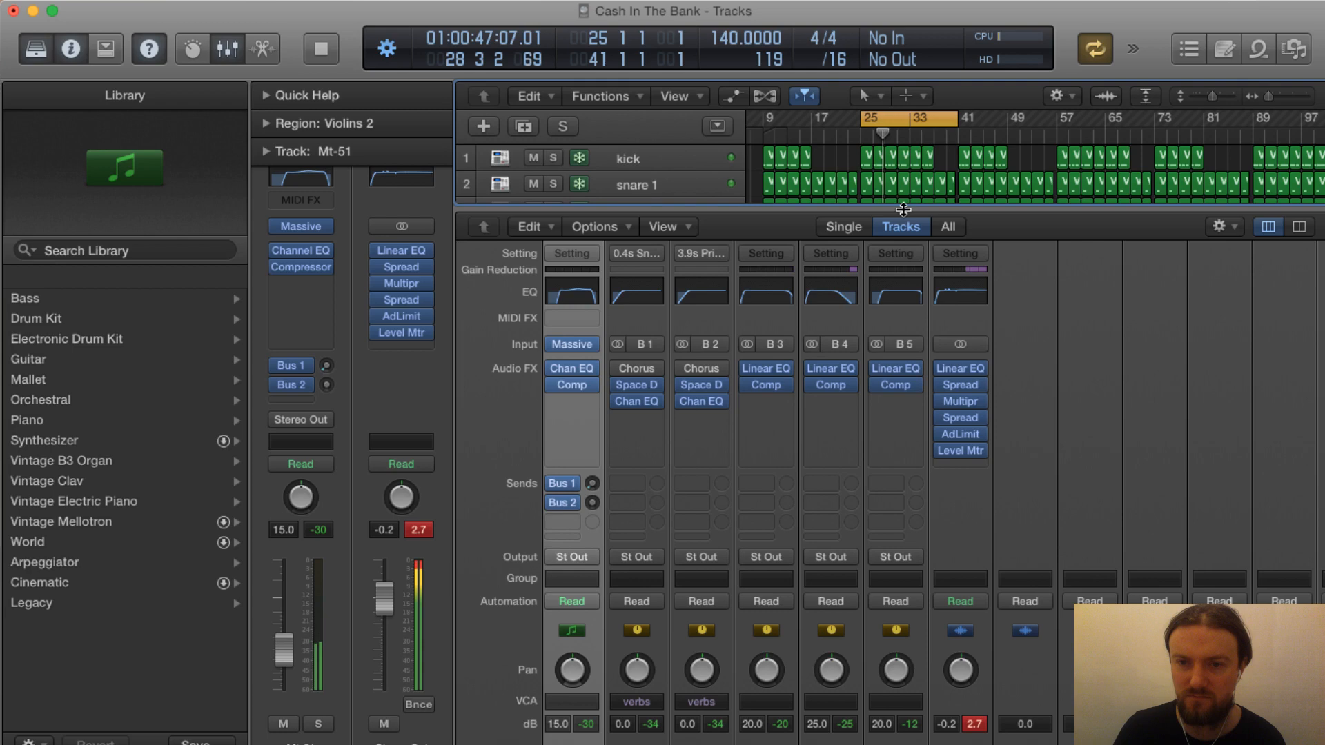
Replay the cycled section from its start and from just past bar 33 to hear the full output chain
click(859, 138)
key(space)
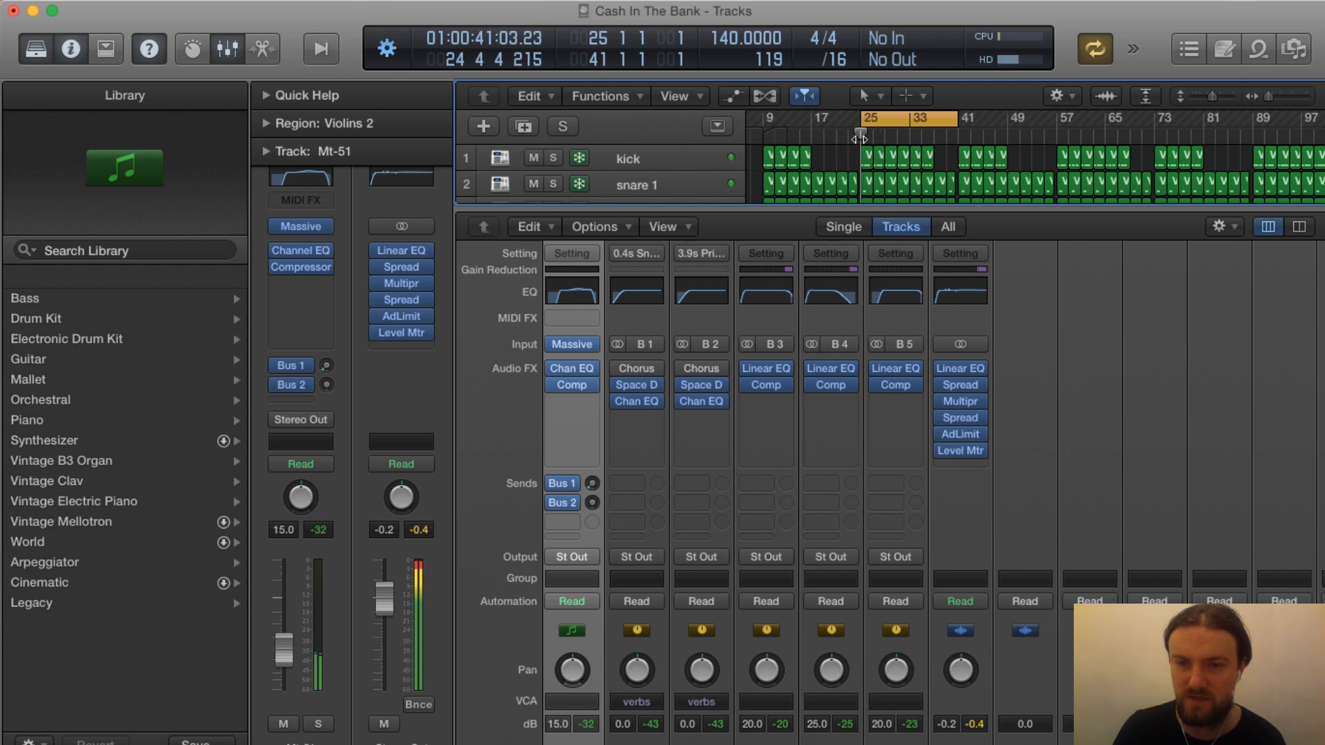
click(921, 136)
key(space)
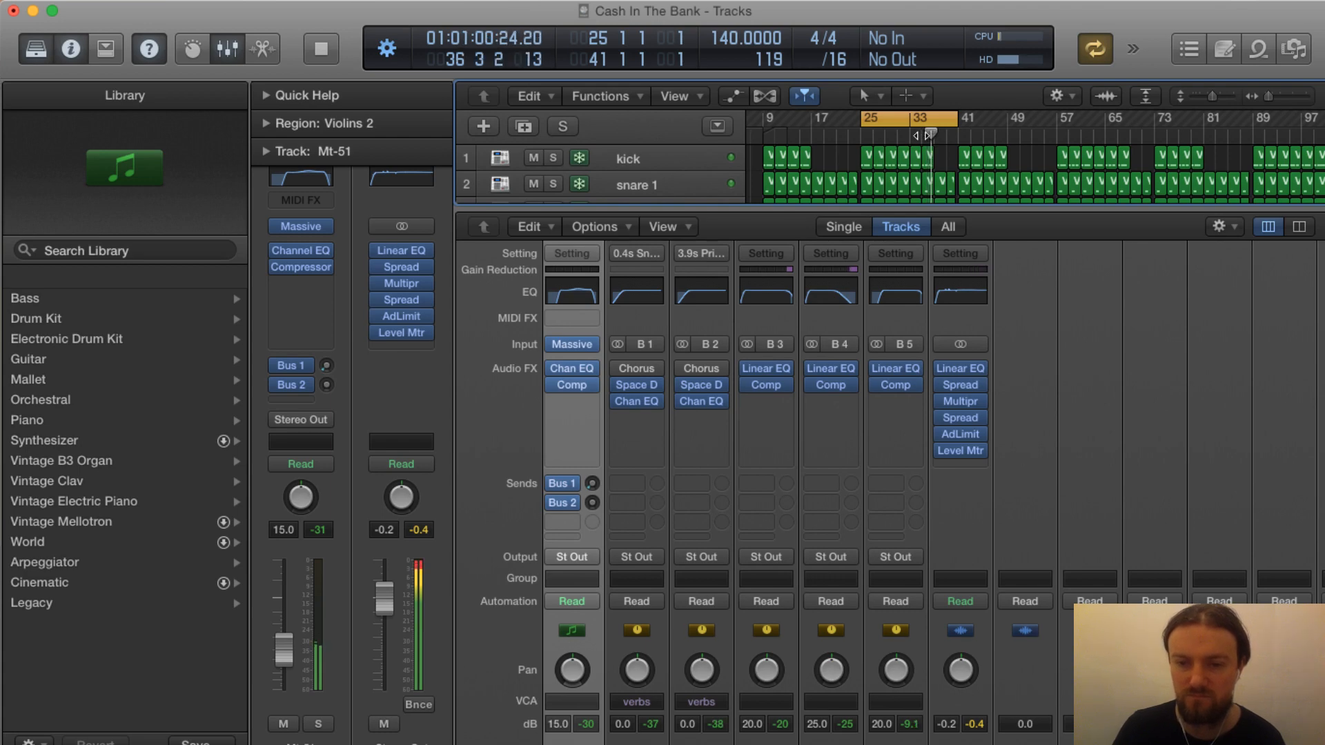
Hide the Mixer and turn off the cycle, letting the arrangement play on past bar 41 before stopping
key(x)
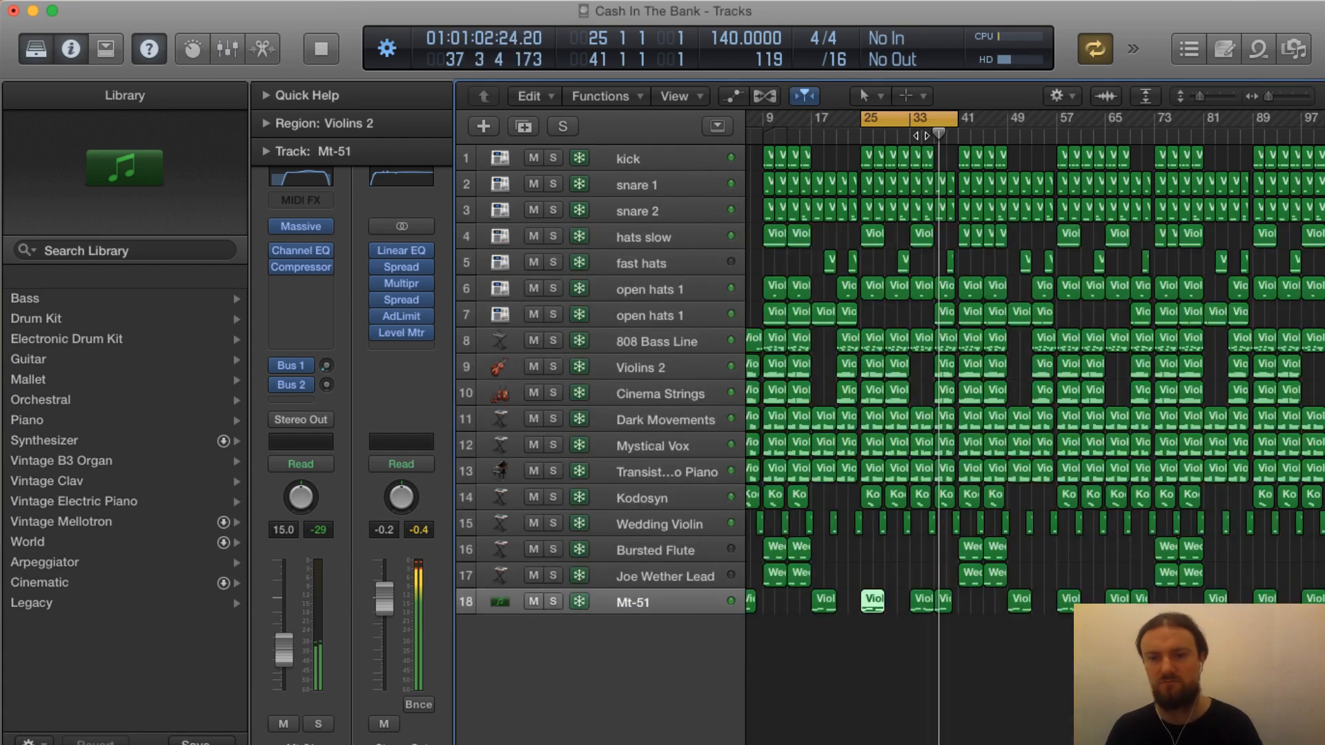
click(928, 119)
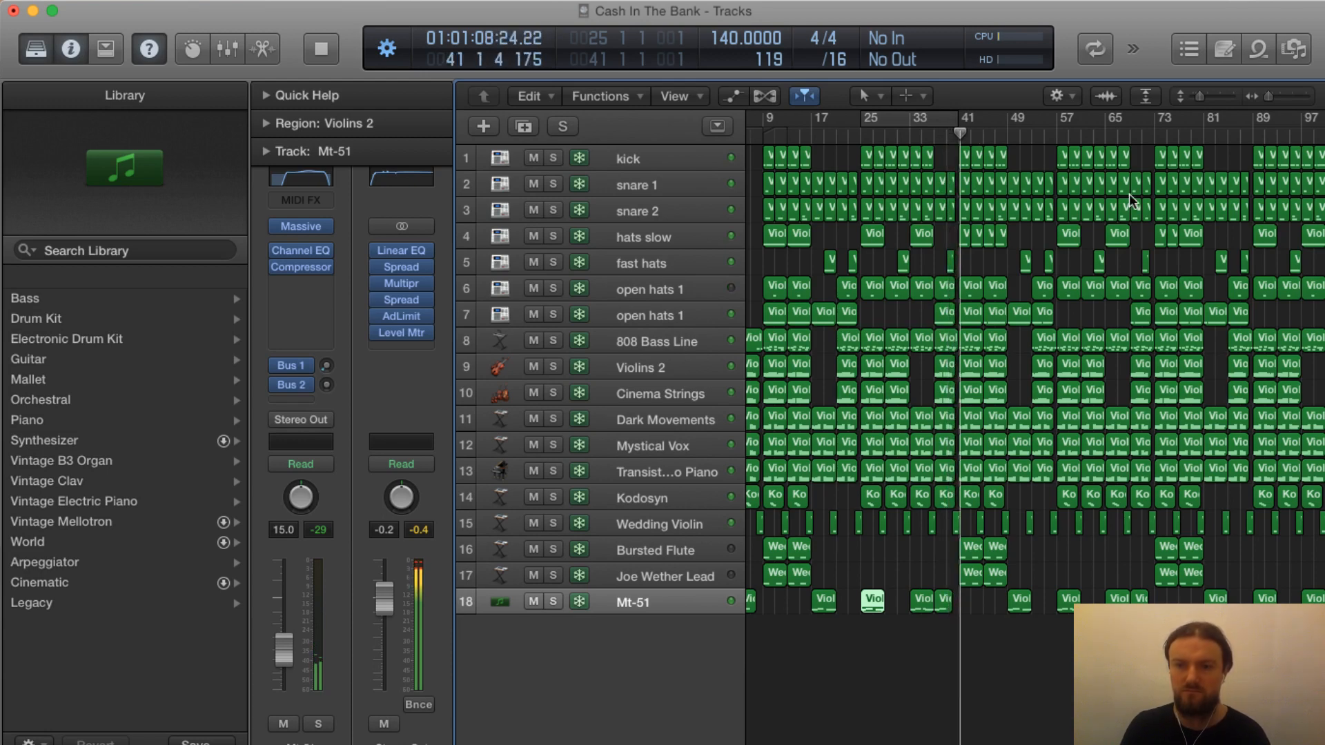
scroll(1129, 194, right, 3)
scroll(1129, 194, right, 3)
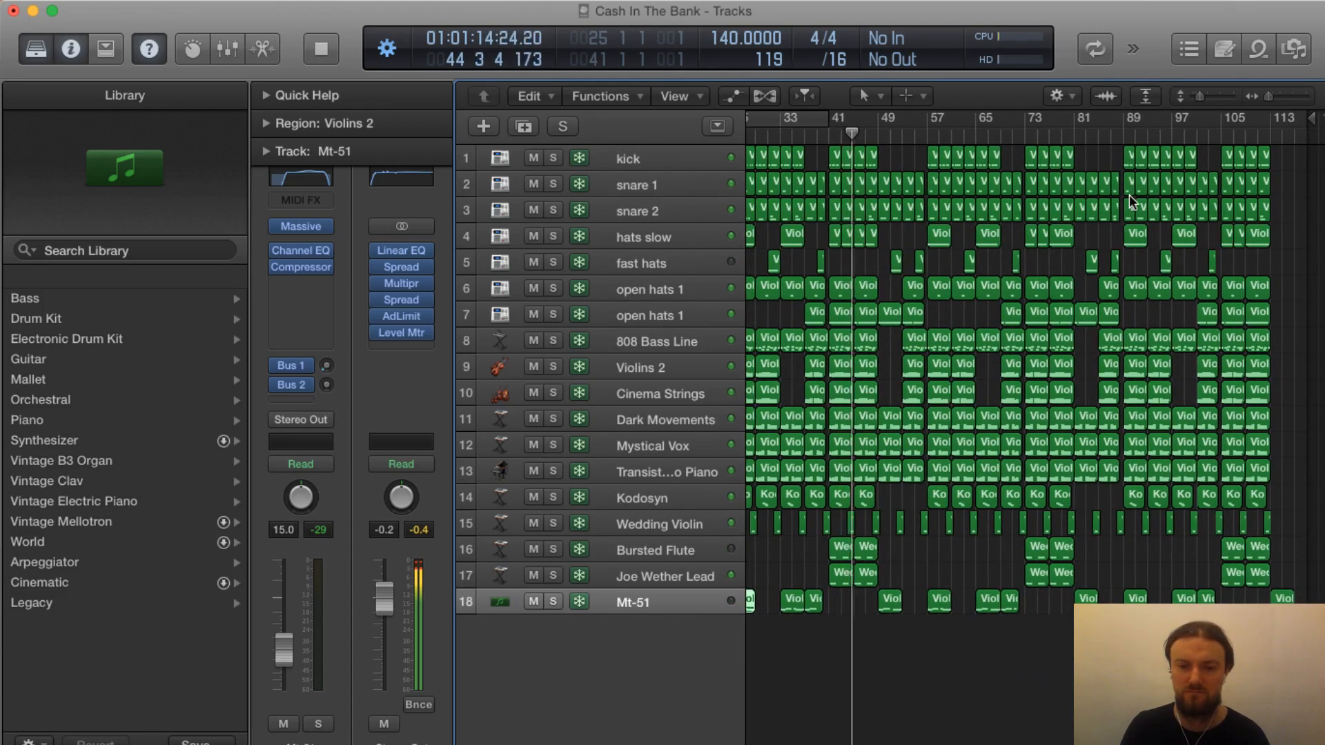
key(space)
scroll(1122, 353, left, 2)
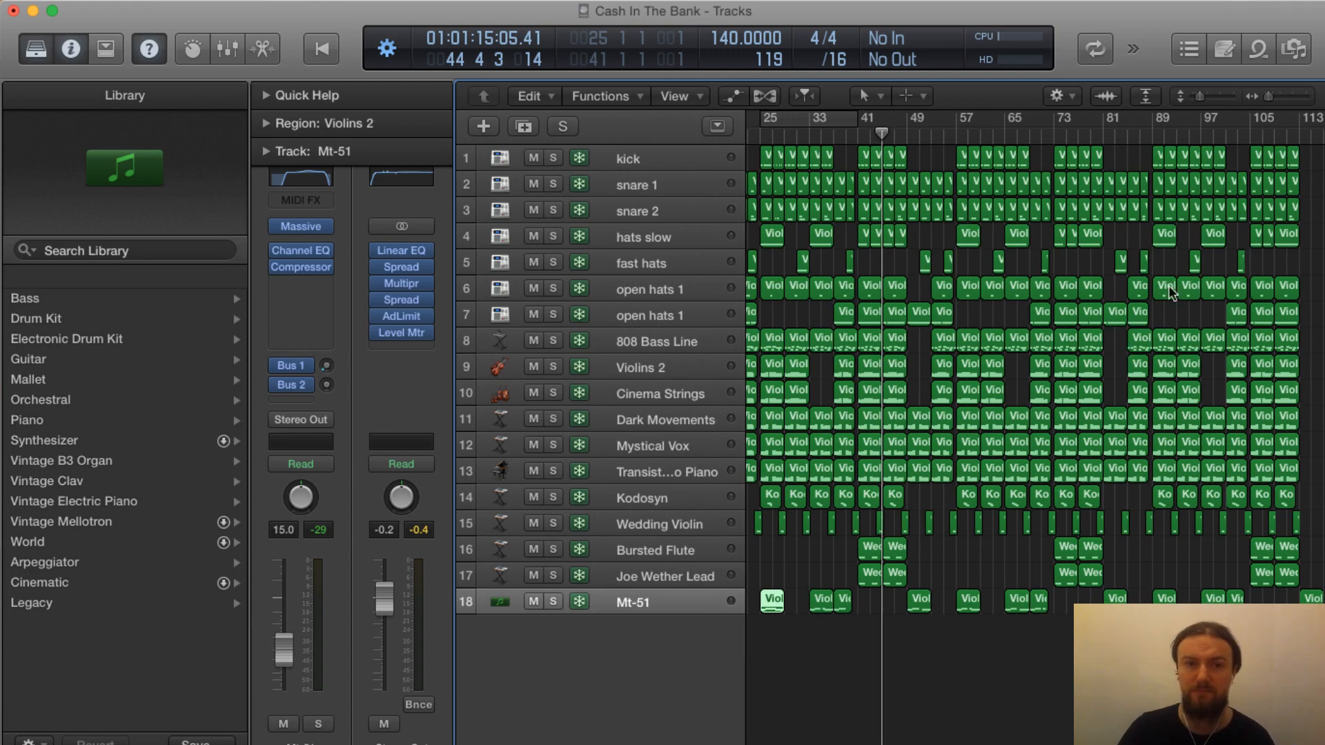
Switch to OBS and bring up its recording controls
click(966, 742)
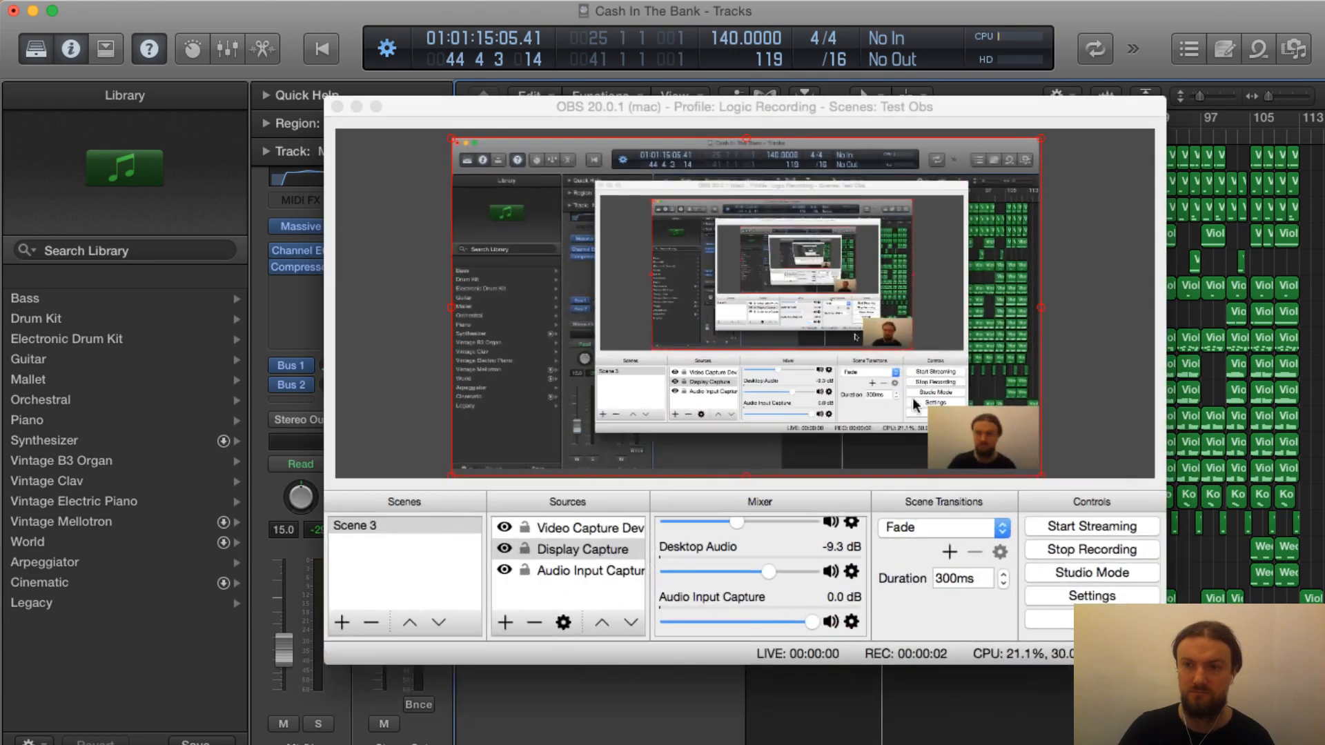